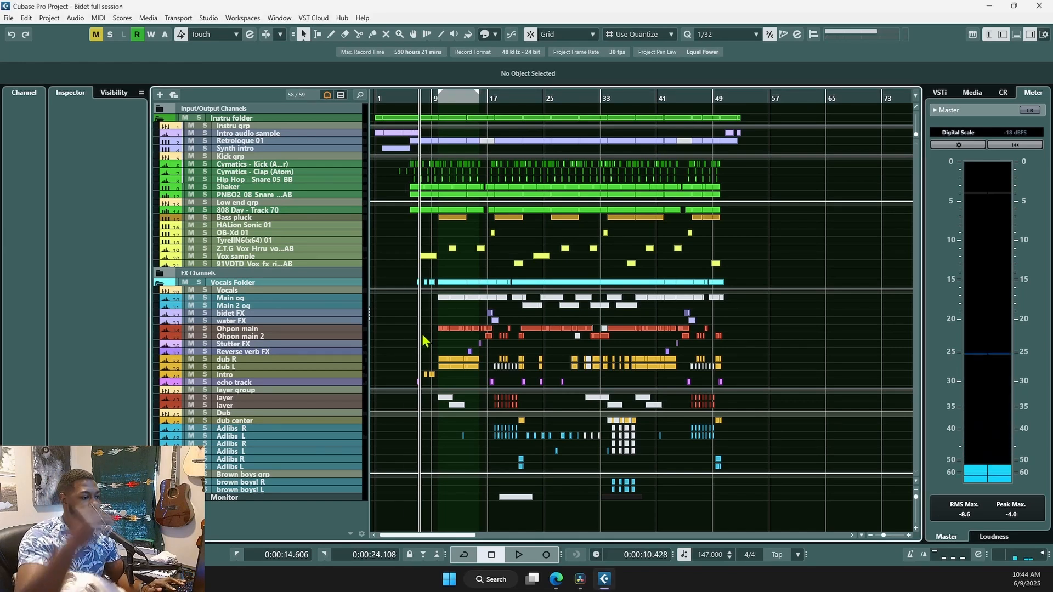
- Zoom the arrangement in around the playhead and open the MixConsole with F3
key("h")
scroll(434, 328, "up", 2)
scroll(435, 329, "up", 1)
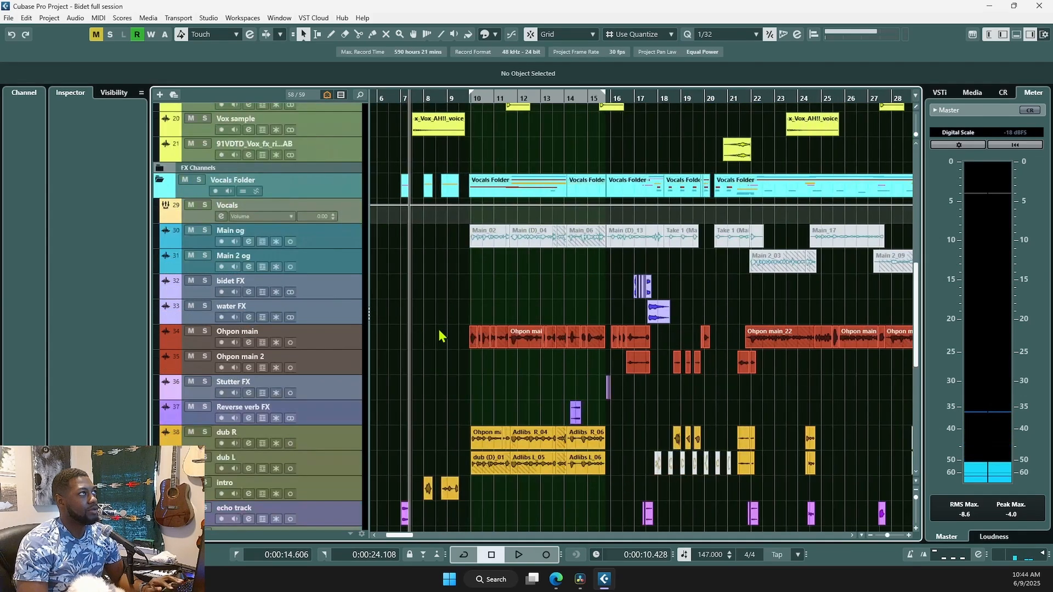
scroll(439, 330, "up", 3)
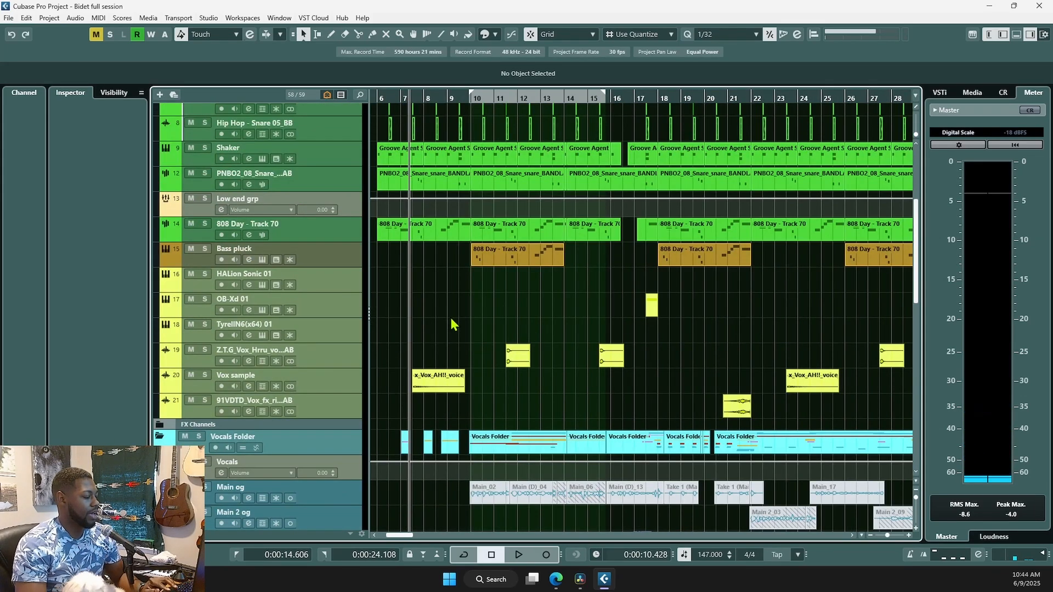
key("F3")
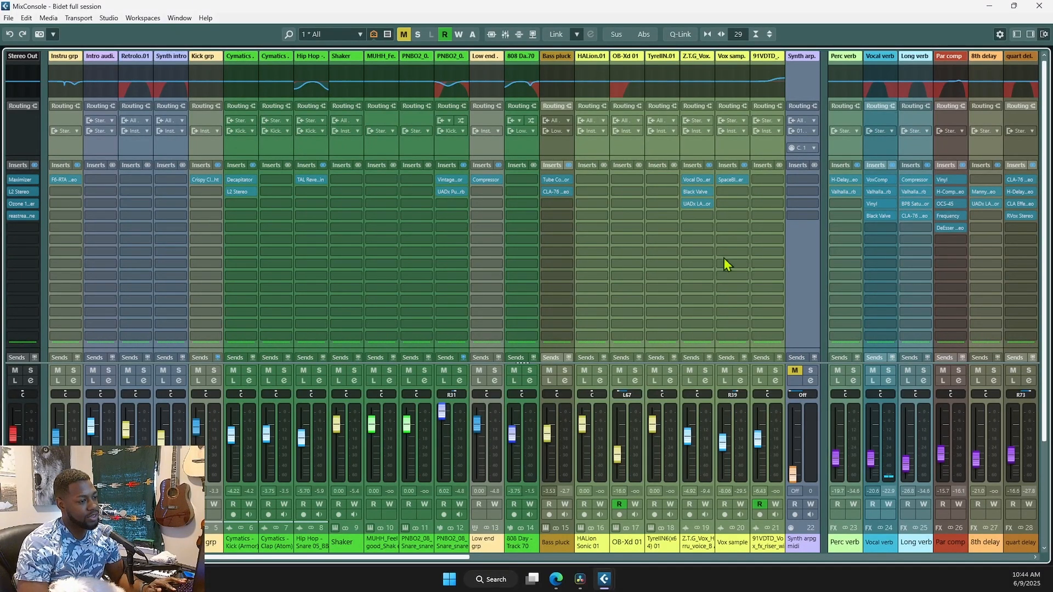
- Fit more channel strips into the MixConsole view
left_click(707, 34)
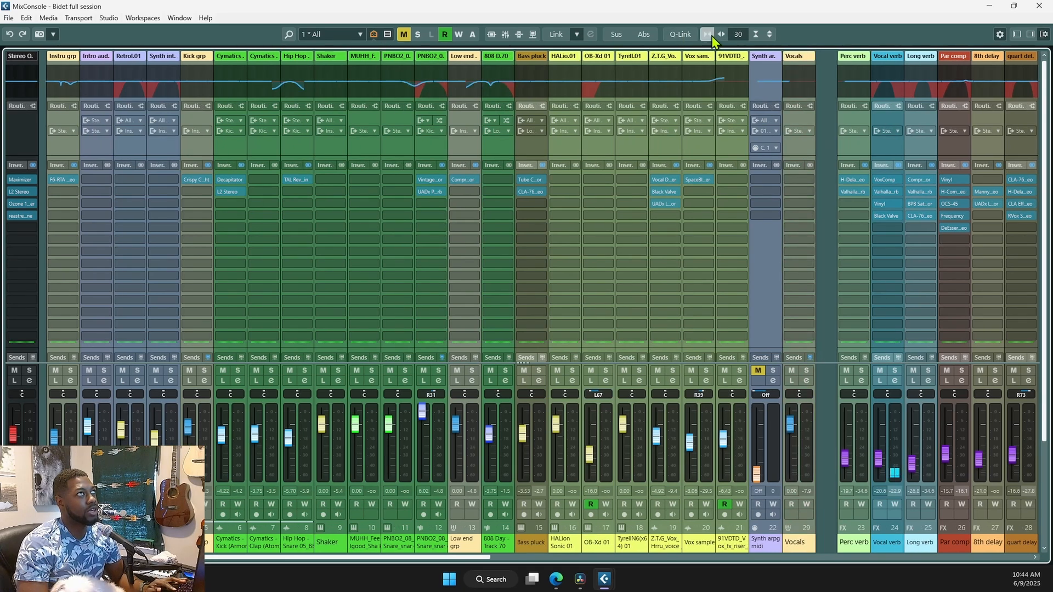
left_click(711, 37)
left_click(711, 37)
left_click(712, 37)
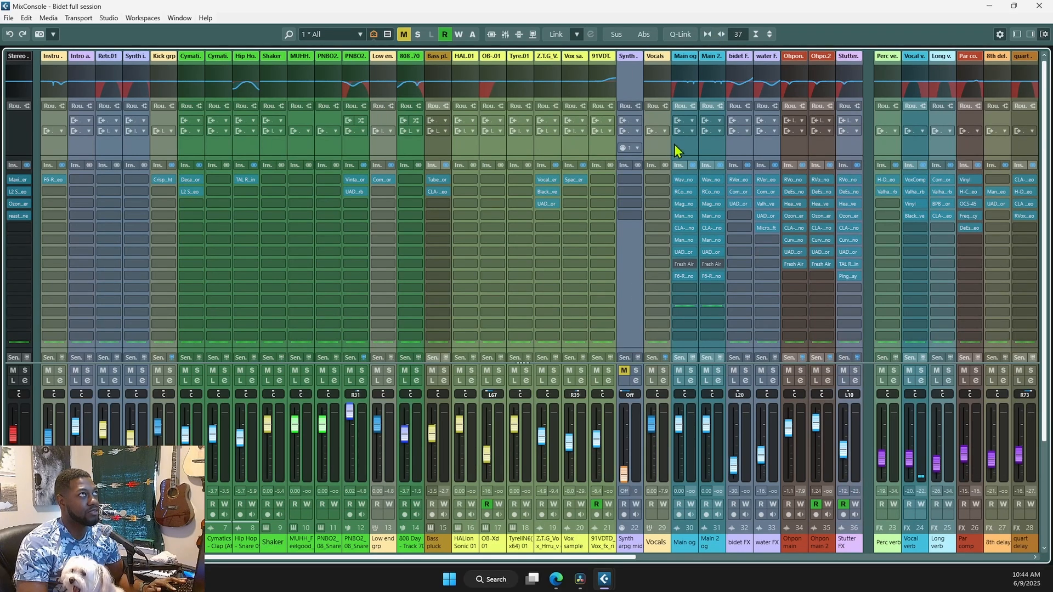
- Reduce the mixer to 21 channels so strips widen and show full insert names
left_click(721, 35)
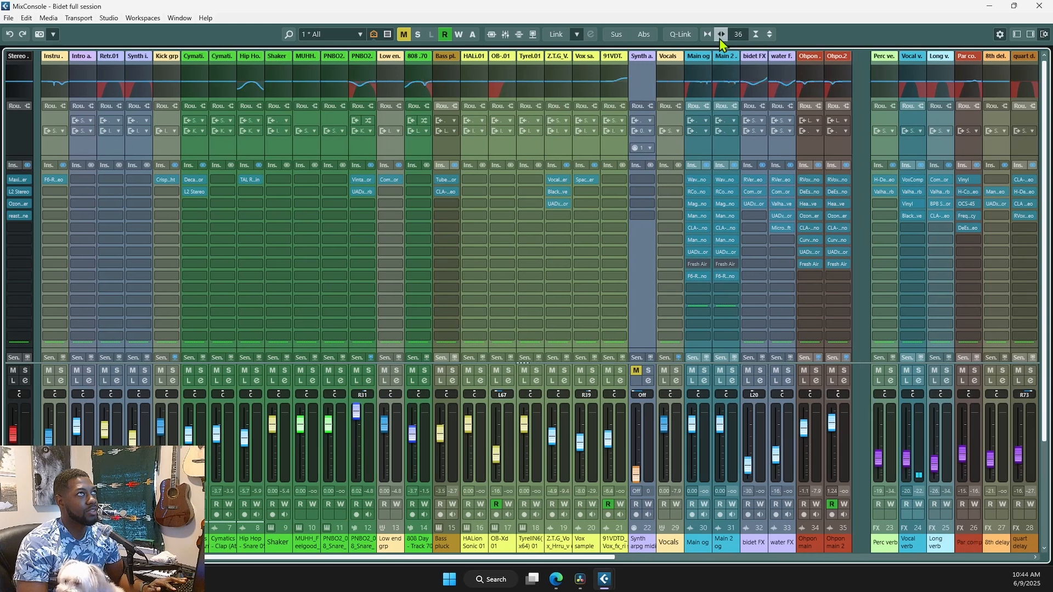
left_click(721, 34)
left_click(721, 35)
left_click(722, 34)
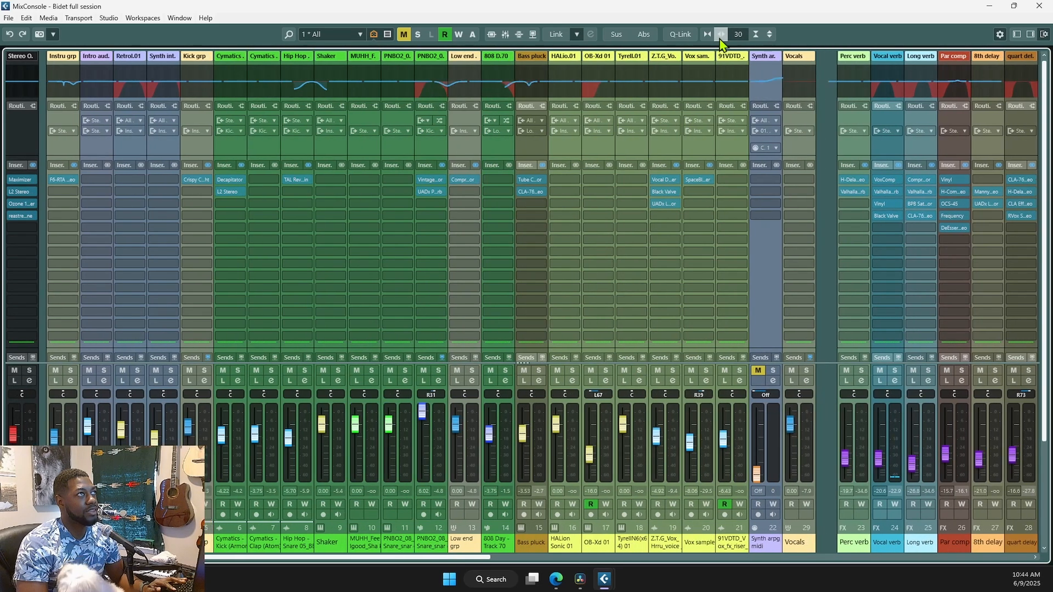
left_click(721, 34)
left_click(721, 34)
left_click(721, 34)
left_click(721, 35)
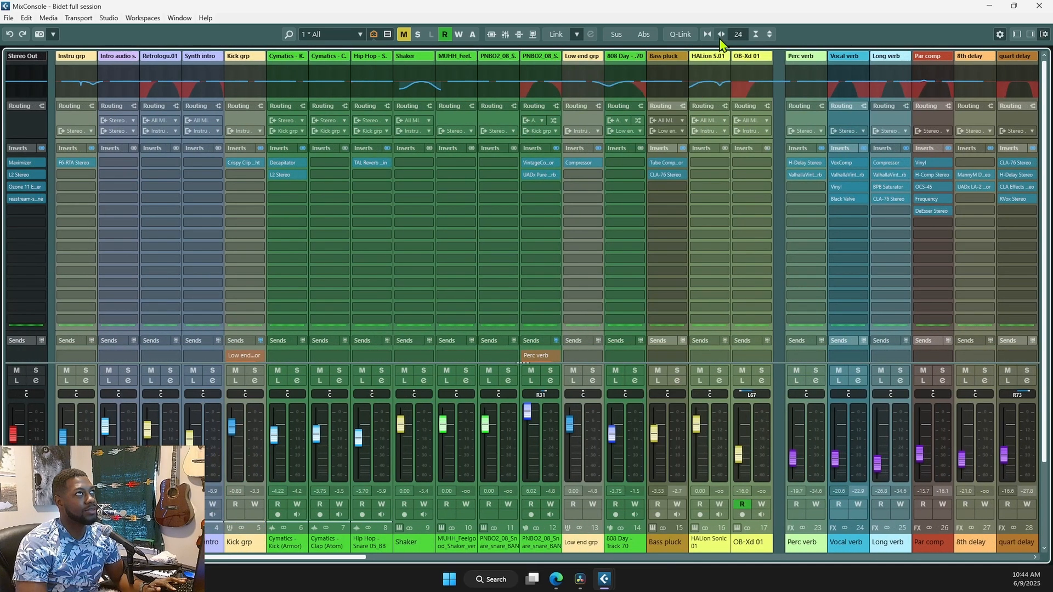
left_click(722, 34)
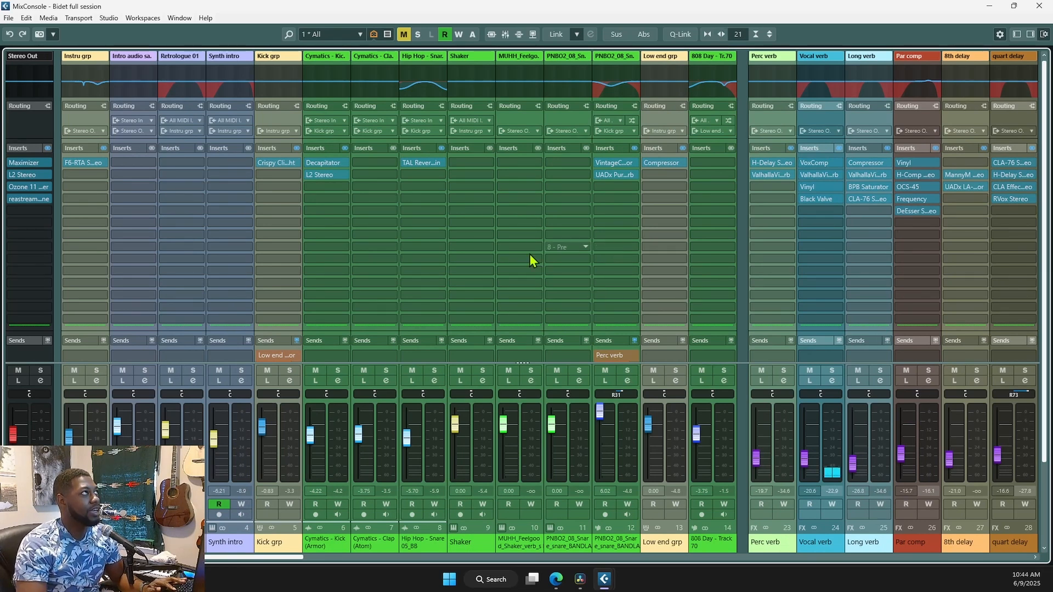
- Switch the MixConsole to the Instru configuration and fit more channels in
left_click(310, 38)
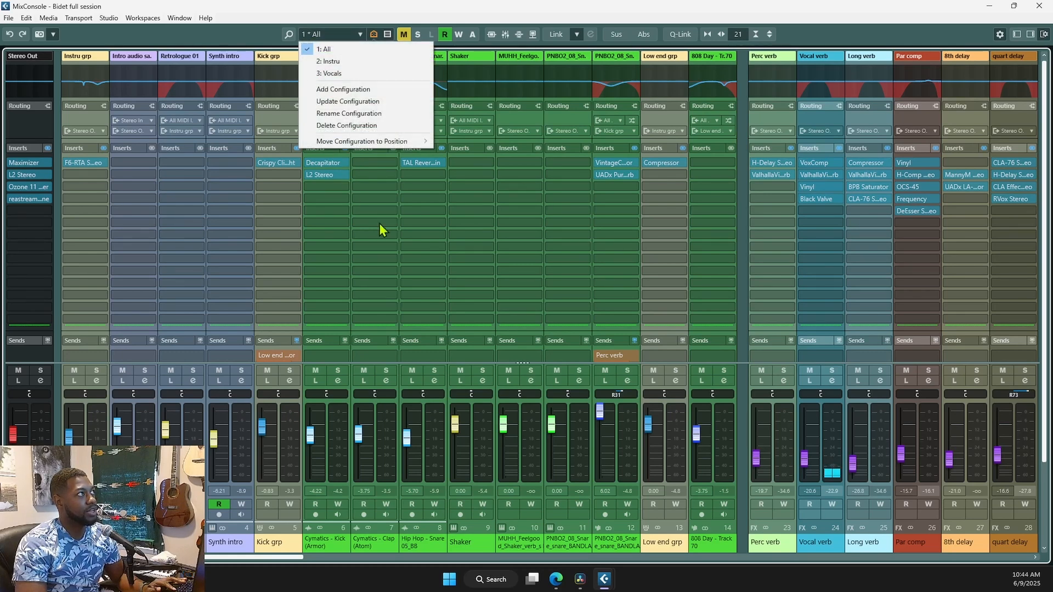
left_click(341, 62)
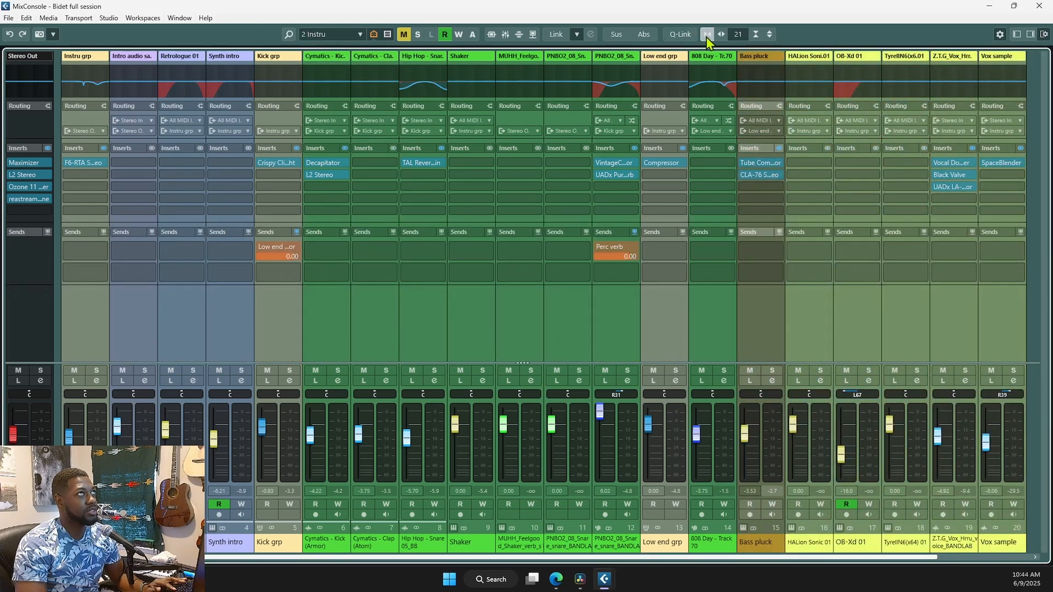
left_click(707, 35)
left_click(707, 36)
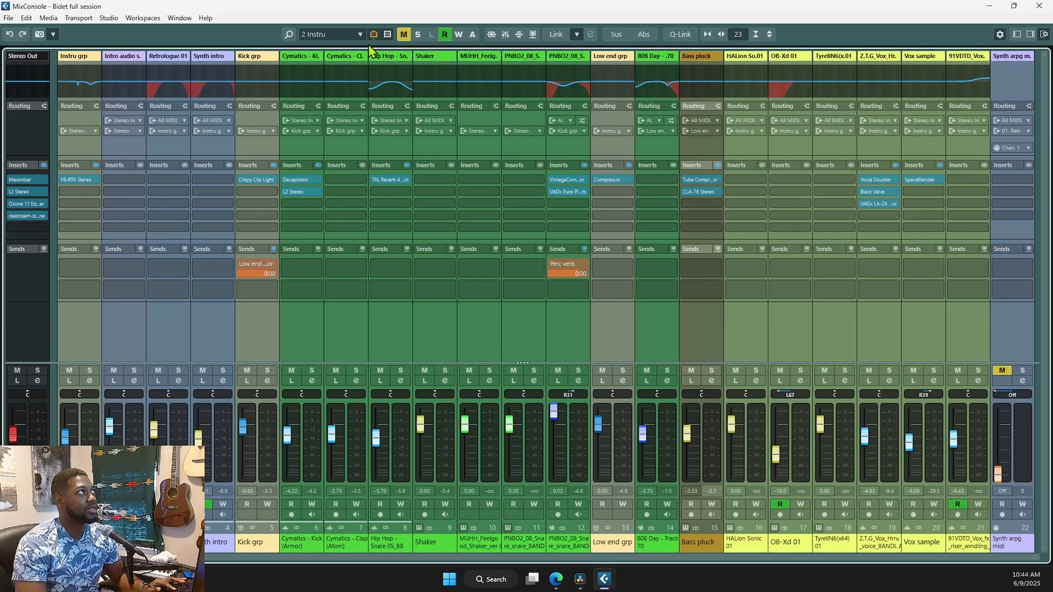
- Switch to the Vocals configuration and open the channel Visibility list
left_click(351, 34)
left_click(347, 73)
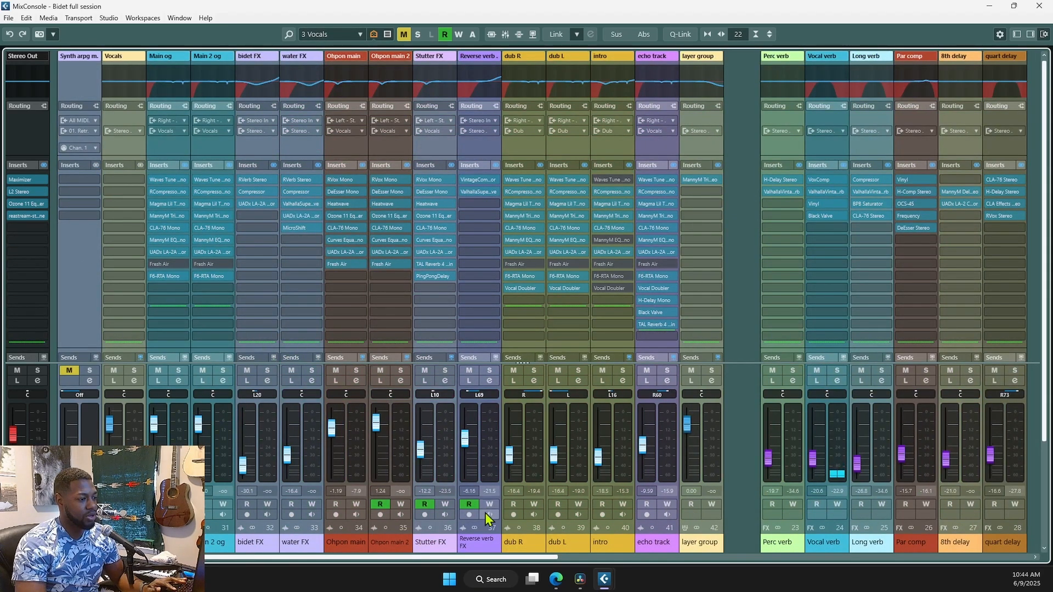
left_click_drag(505, 563, 943, 571)
left_click_drag(805, 587, 493, 568)
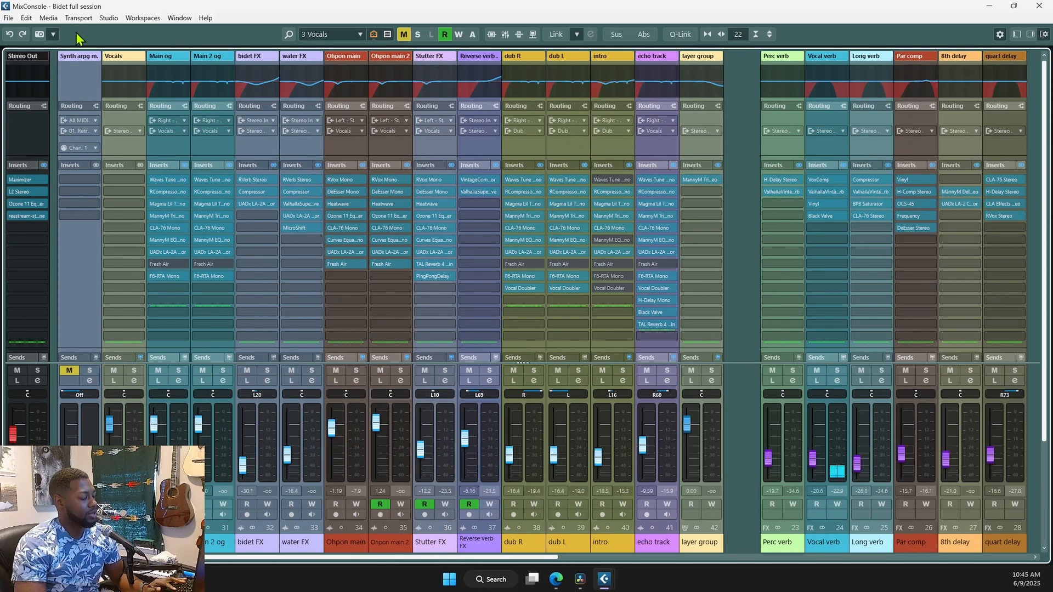
key("ctrl+alt+l")
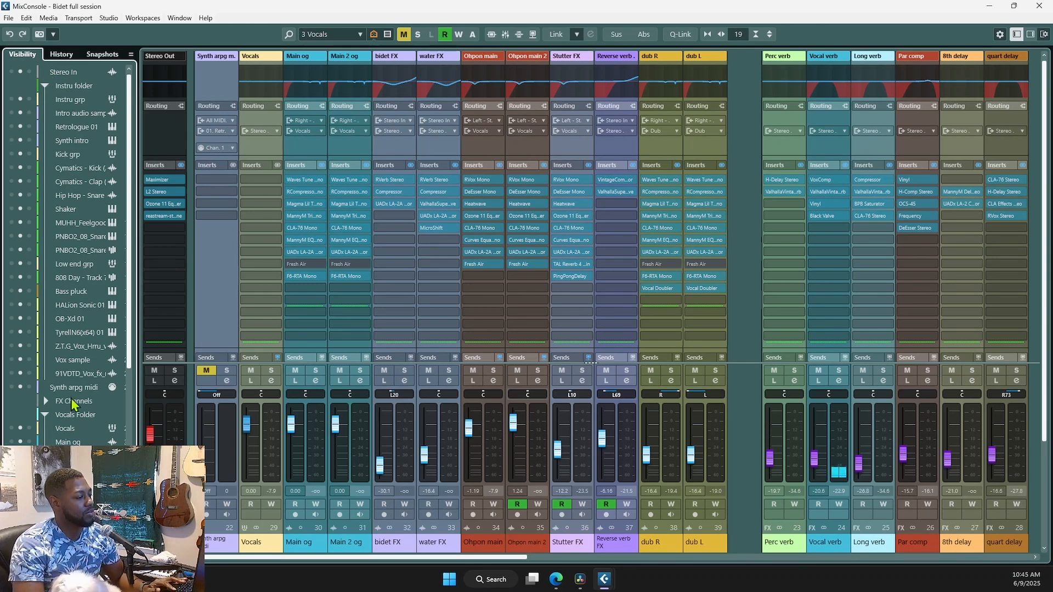
- Make Instru grp visible among the Vocals mixer channels, then return to the project window
left_click(12, 99)
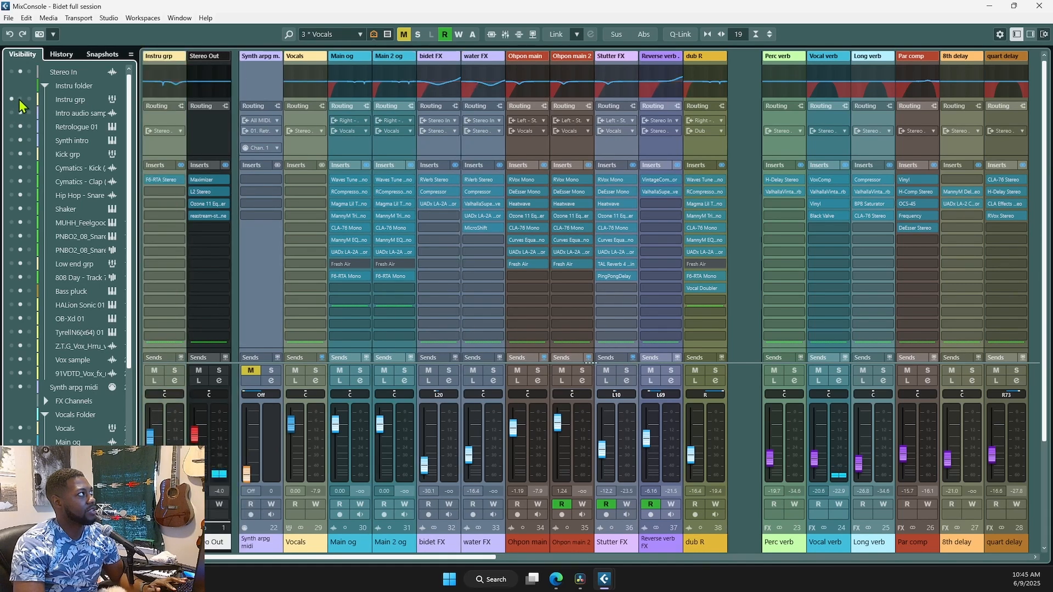
left_click(20, 100)
scroll(7, 271, "down", 5)
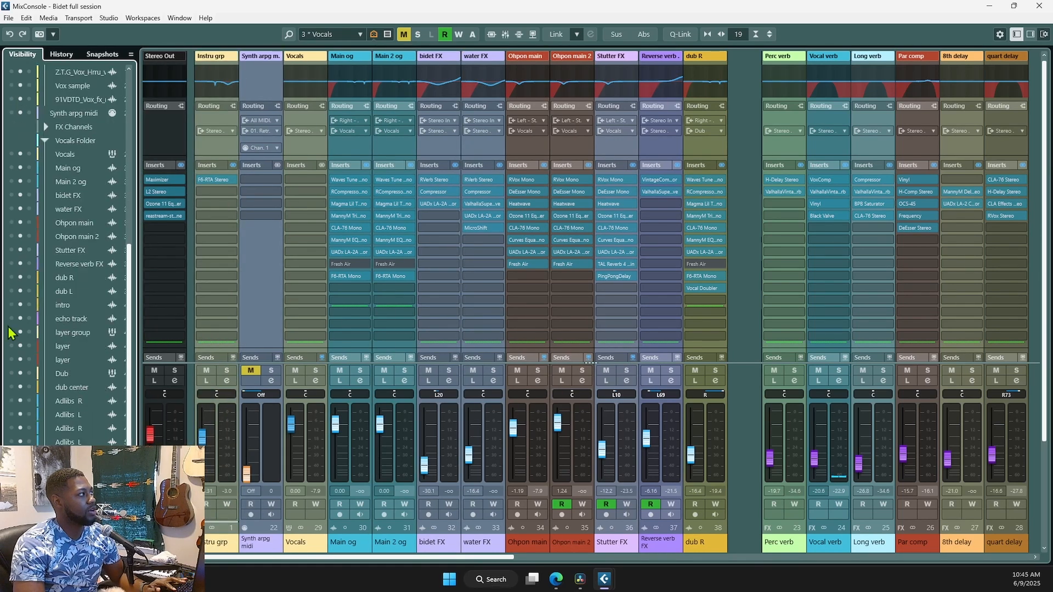
left_click(46, 128)
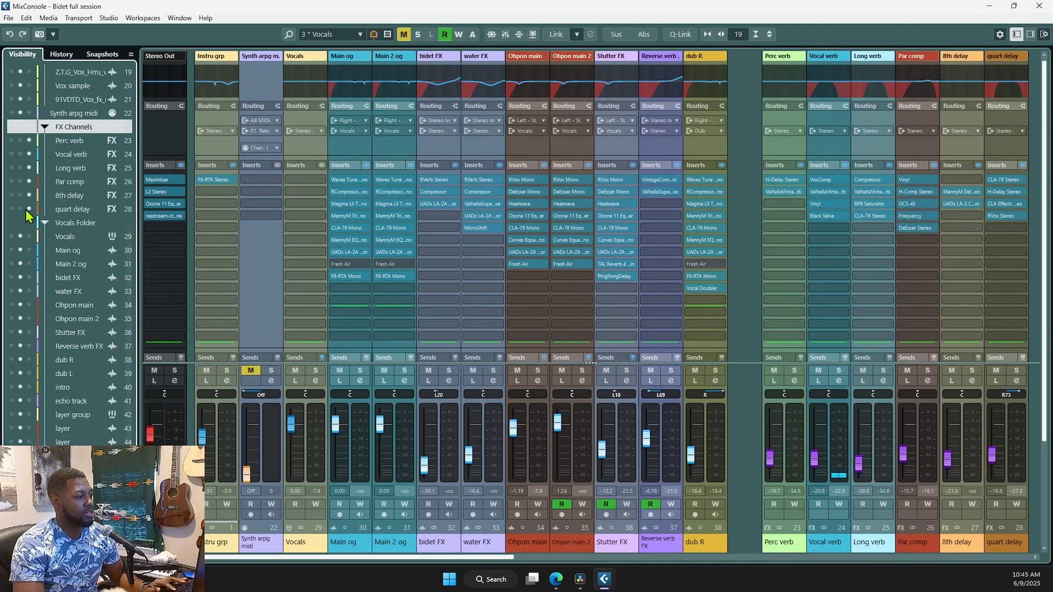
left_click(46, 129)
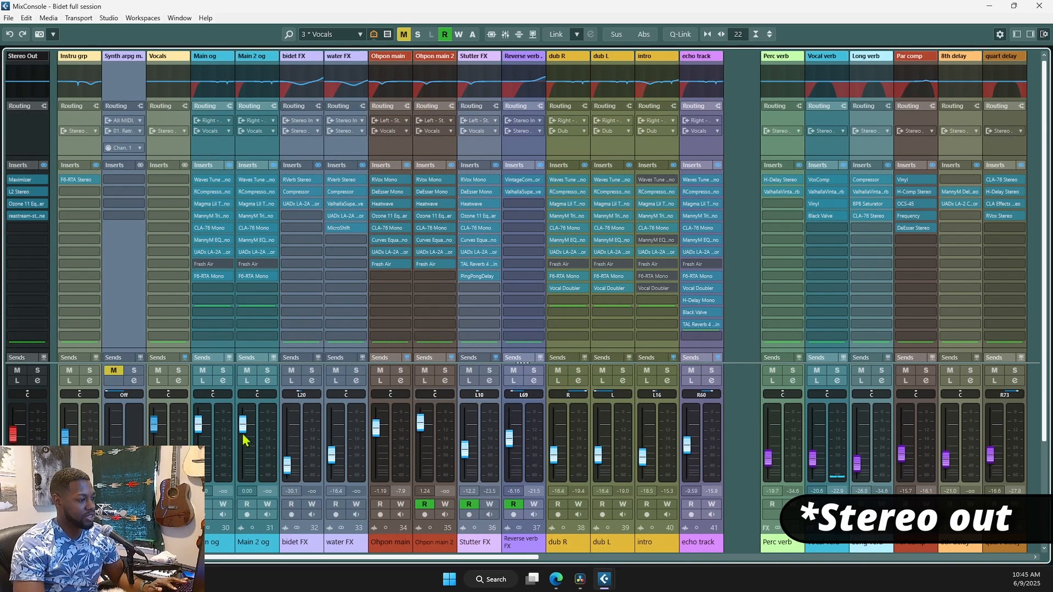
left_click_drag(446, 561, 414, 576)
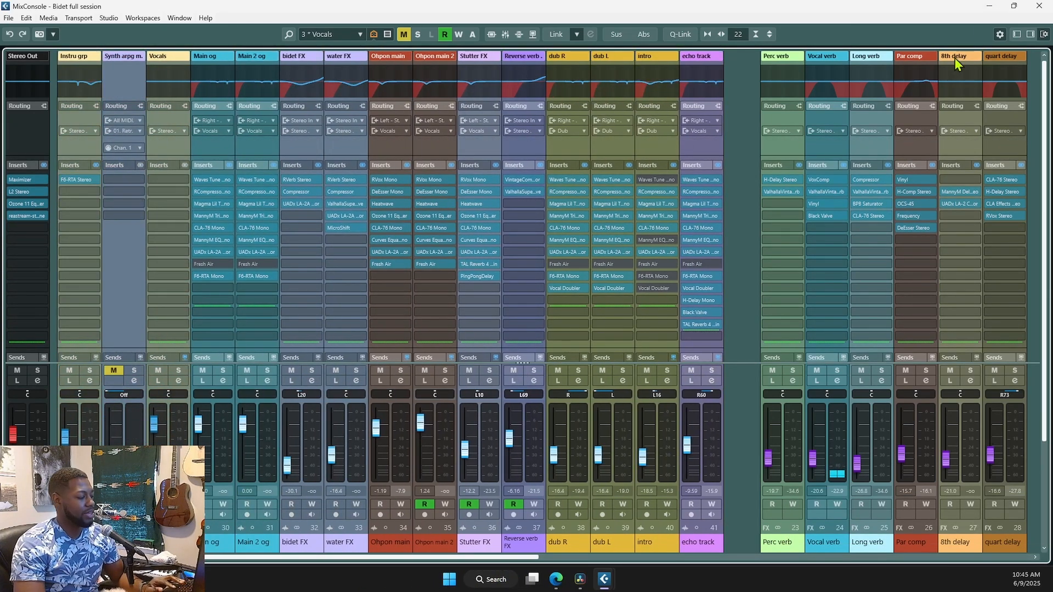
key("alt+Tab")
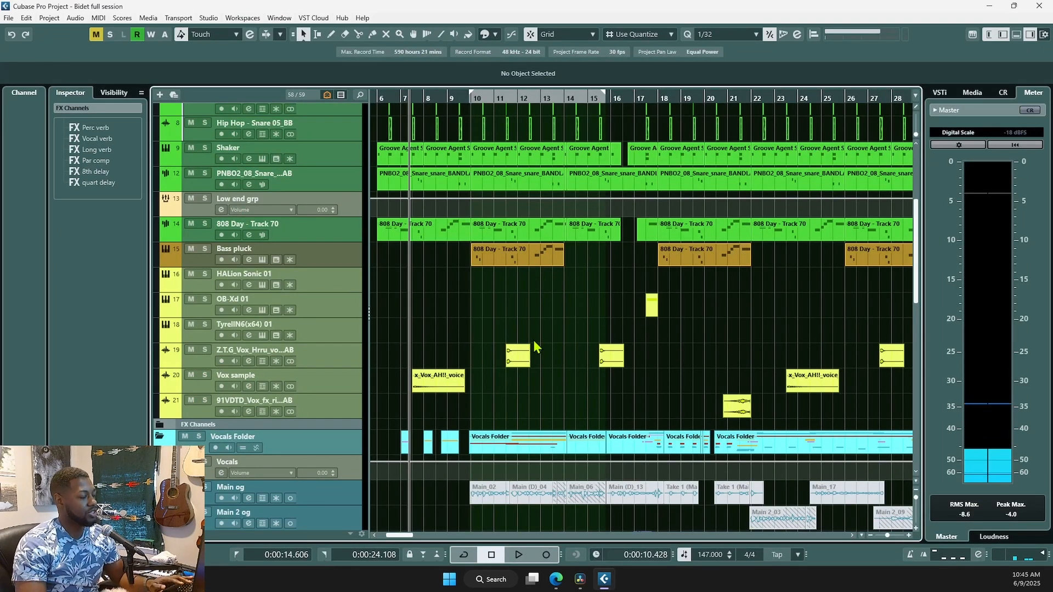
- Hide the meter panel, zoom out, and place the playhead near the song start
key("ctrl+alt+r")
scroll(554, 317, "down", 2)
scroll(552, 330, "down", 5)
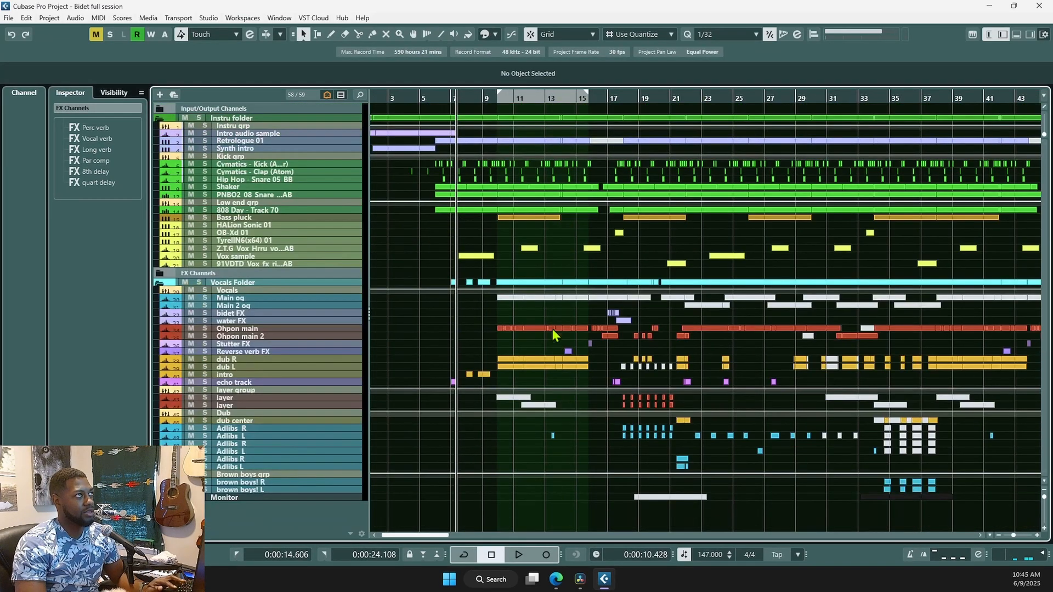
scroll(600, 311, "left", 2)
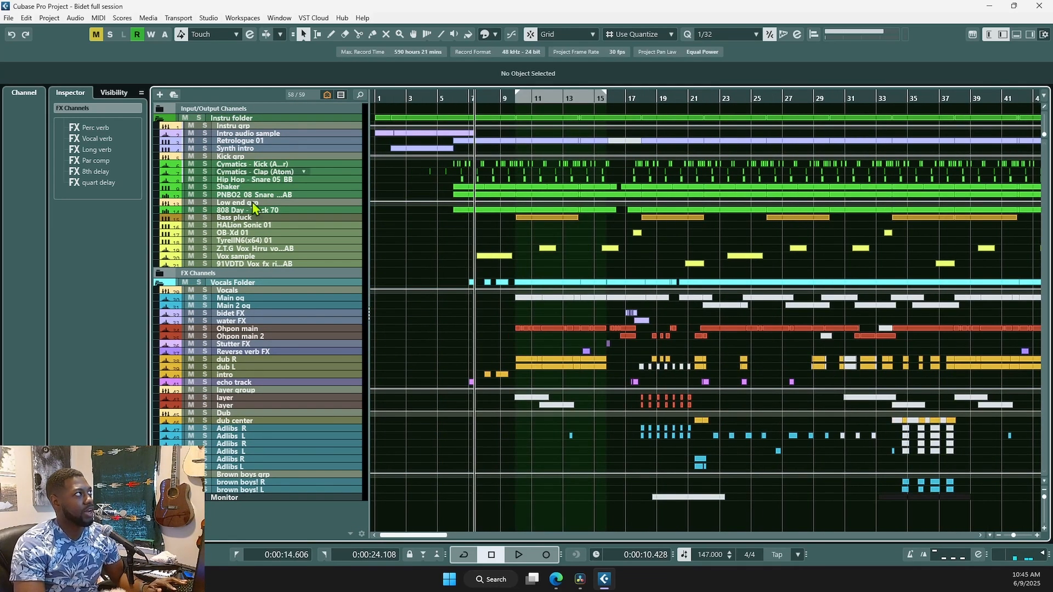
left_click(472, 256)
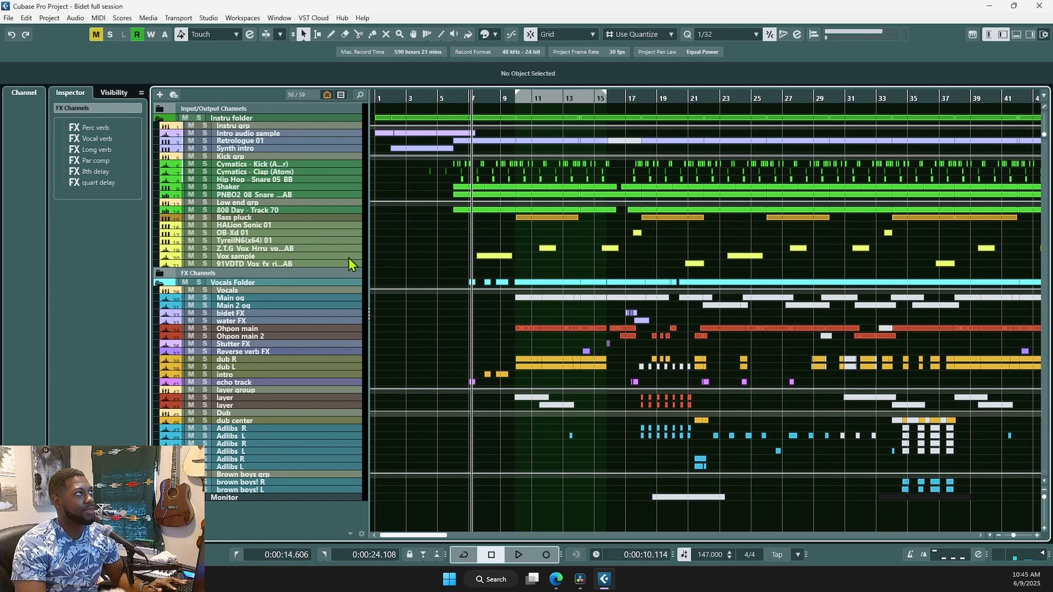
left_click(402, 266)
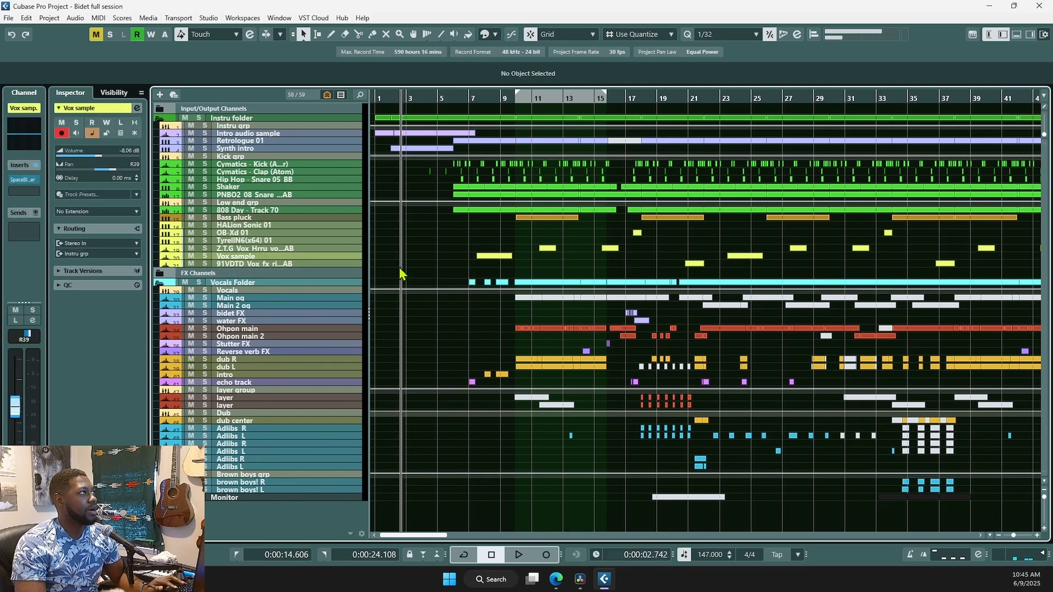
- Scroll to the top of the track list and select the Instru folder track
scroll(399, 280, "up", 3)
scroll(397, 296, "up", 3)
scroll(318, 329, "up", 2)
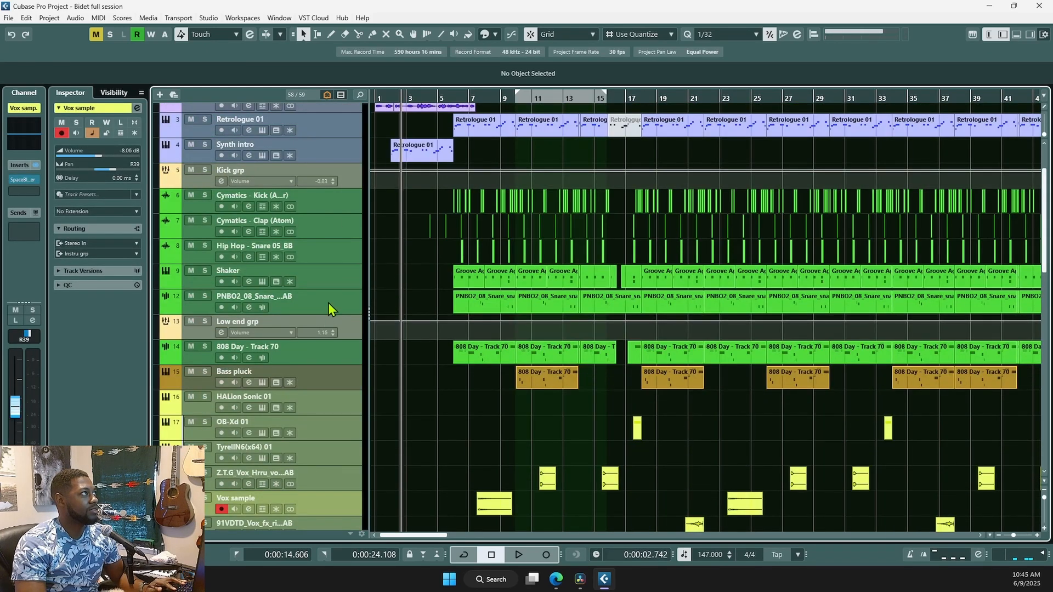
left_click(336, 130)
scroll(309, 314, "up", 3)
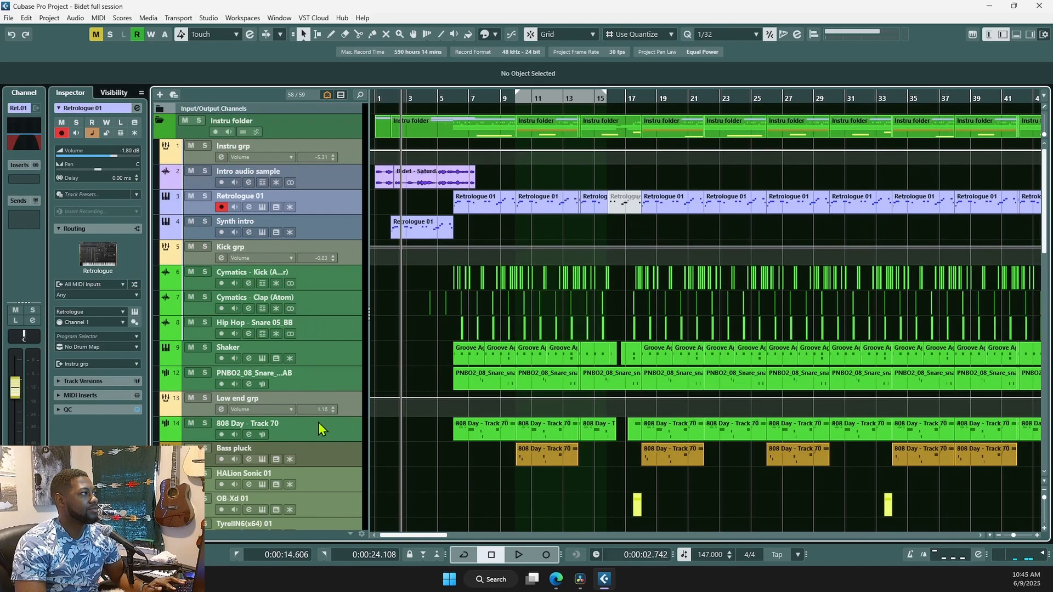
scroll(318, 410, "down", 2)
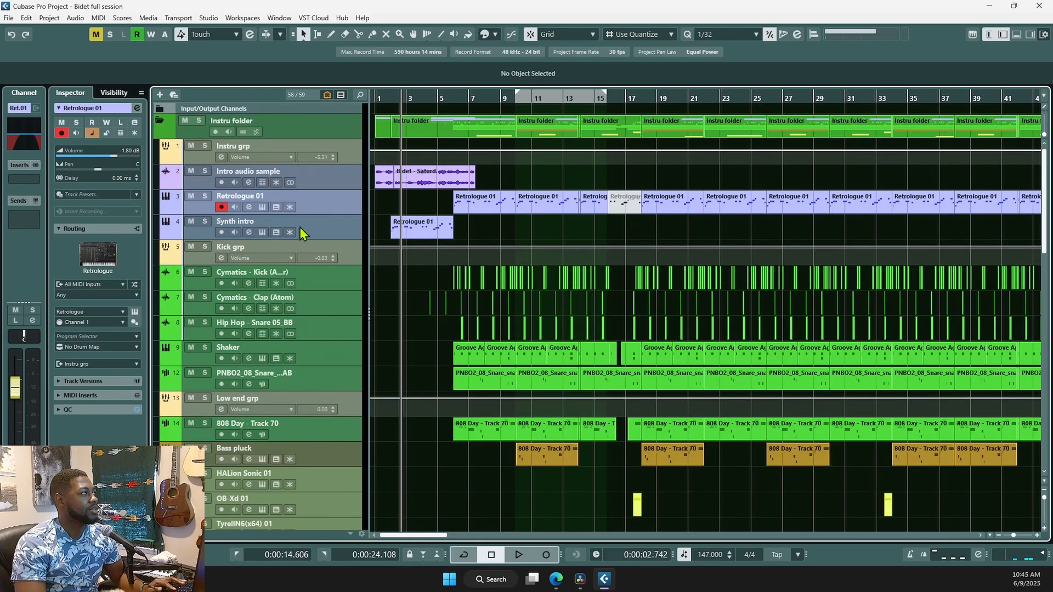
left_click(330, 132)
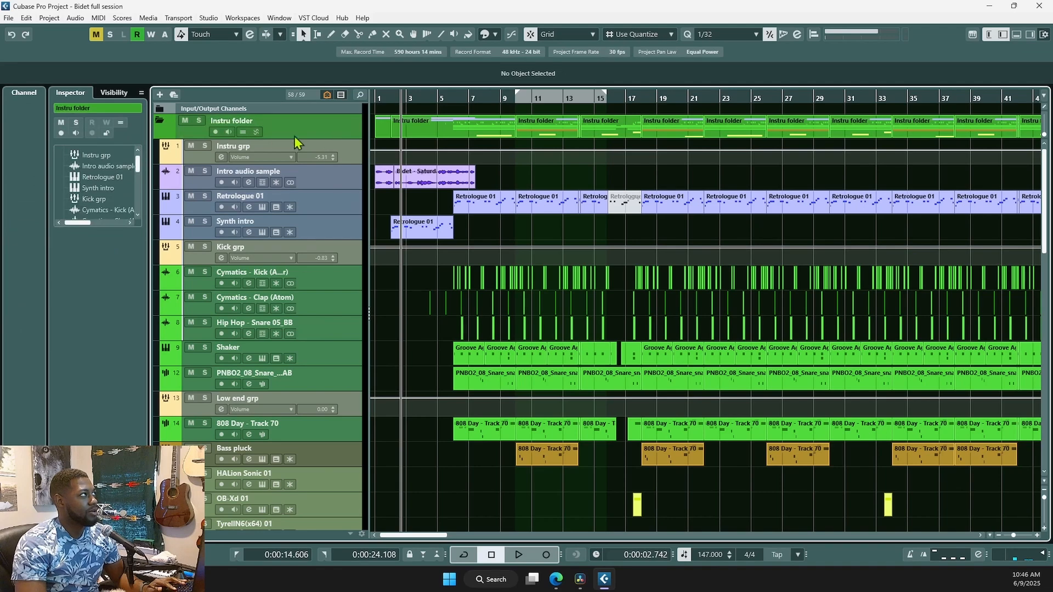
scroll(434, 466, "down", 4)
scroll(426, 395, "down", 4)
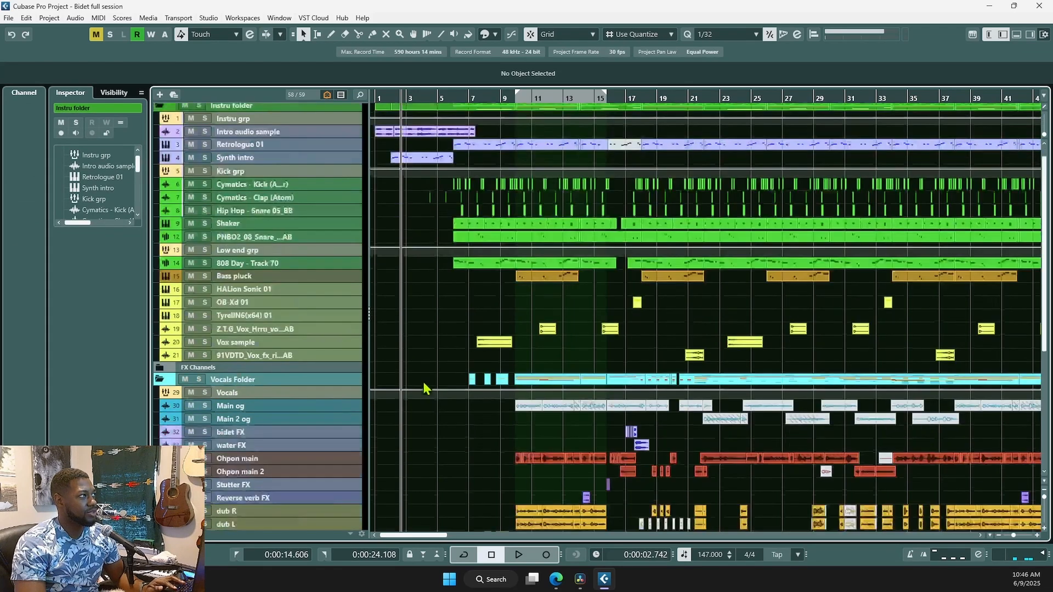
scroll(409, 279, "up", 4)
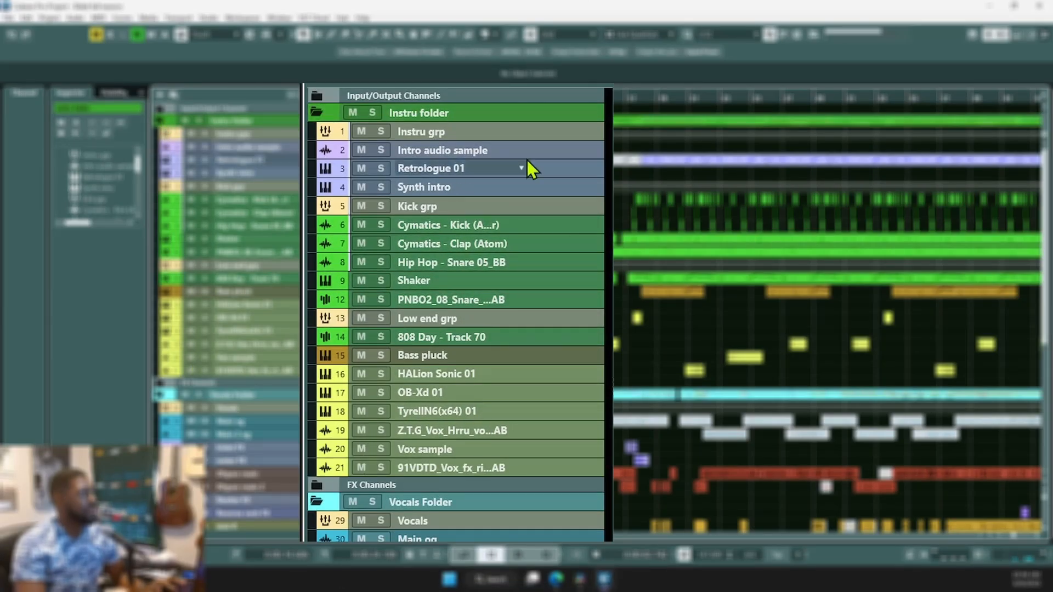
- Move the PNBO2_08_Snare track above Shaker to become track 9
left_click(558, 133)
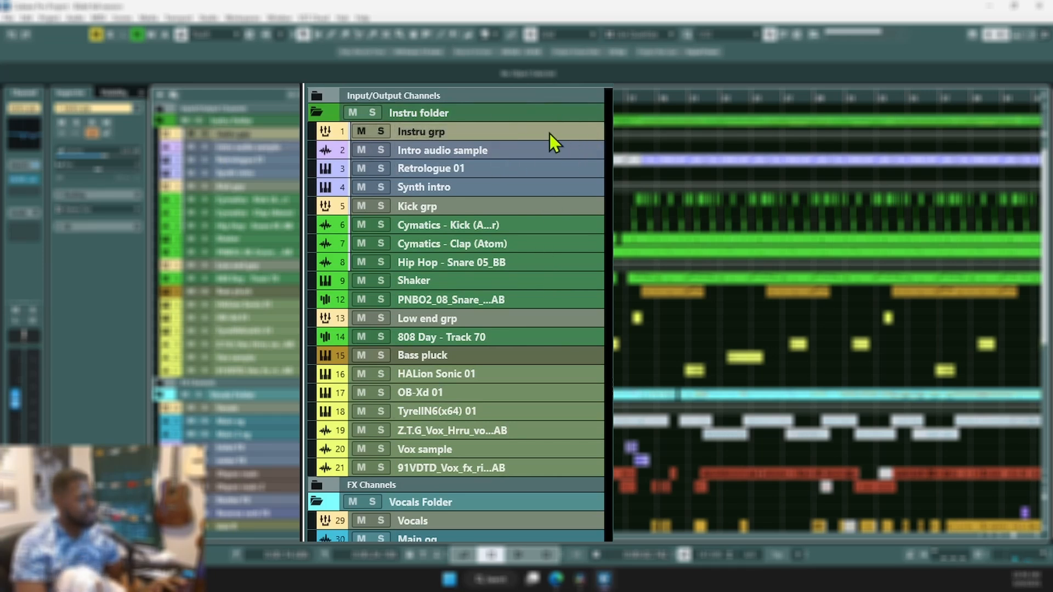
left_click(558, 211)
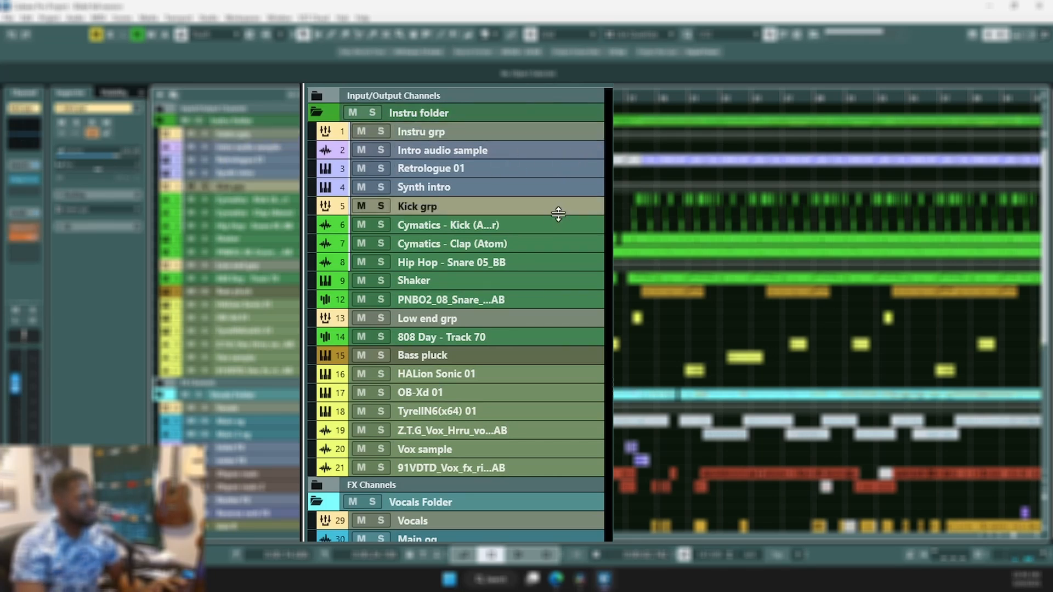
left_click(557, 128)
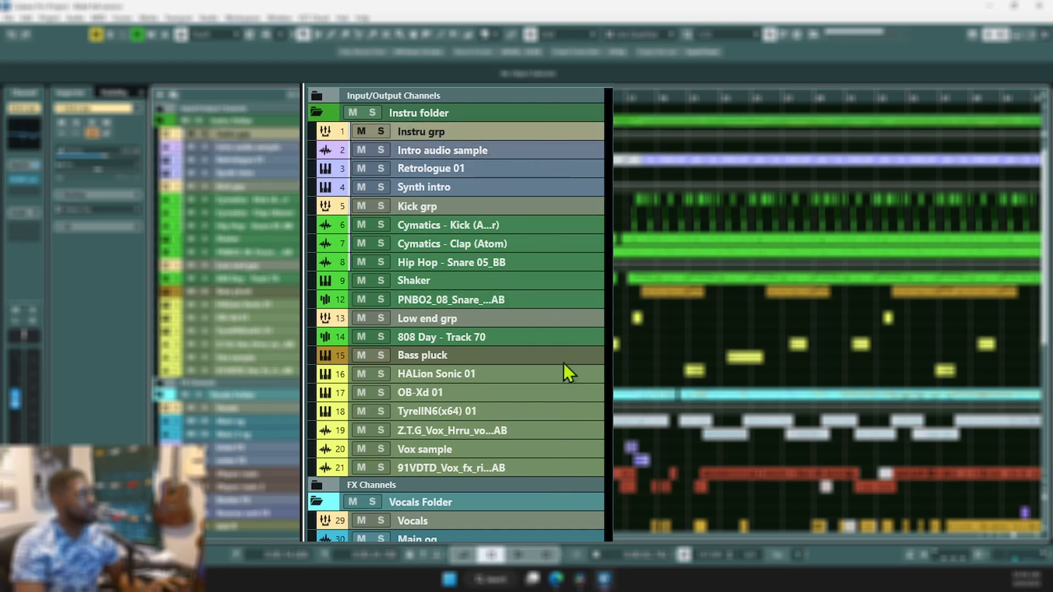
left_click(557, 213)
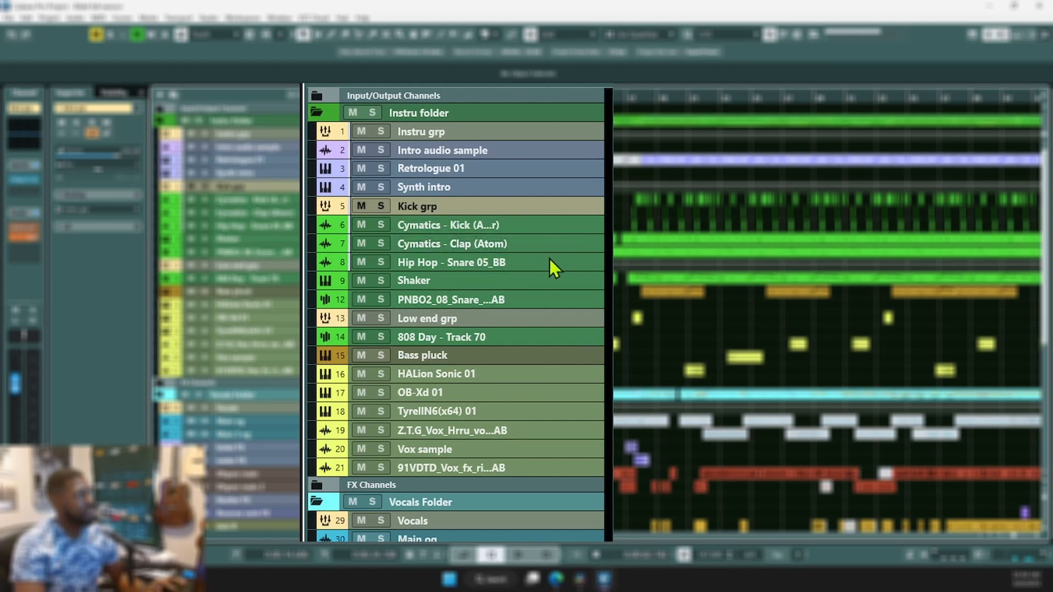
left_click(555, 304)
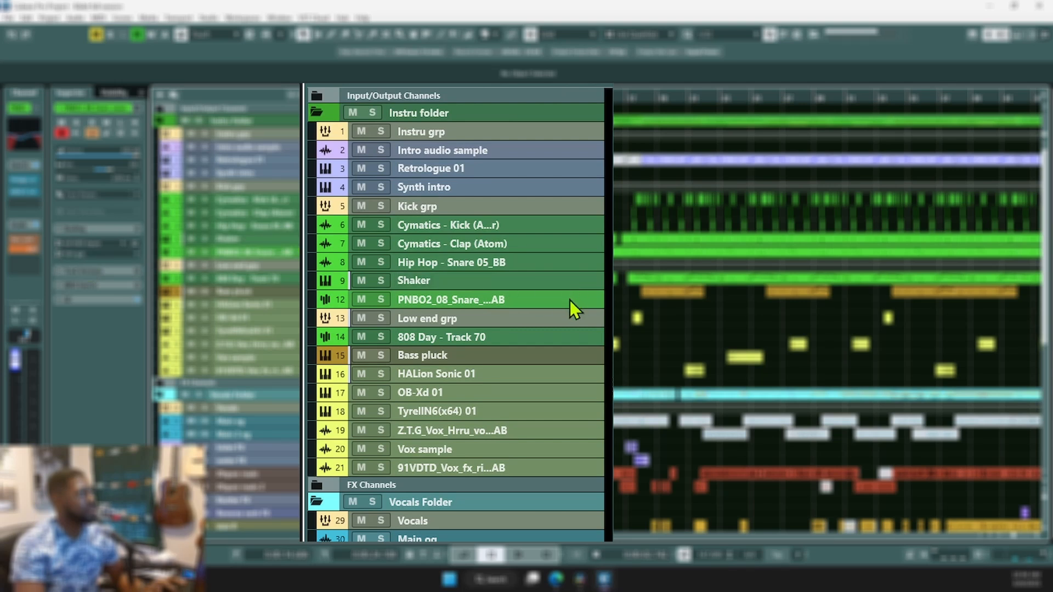
left_click_drag(570, 301, 566, 281)
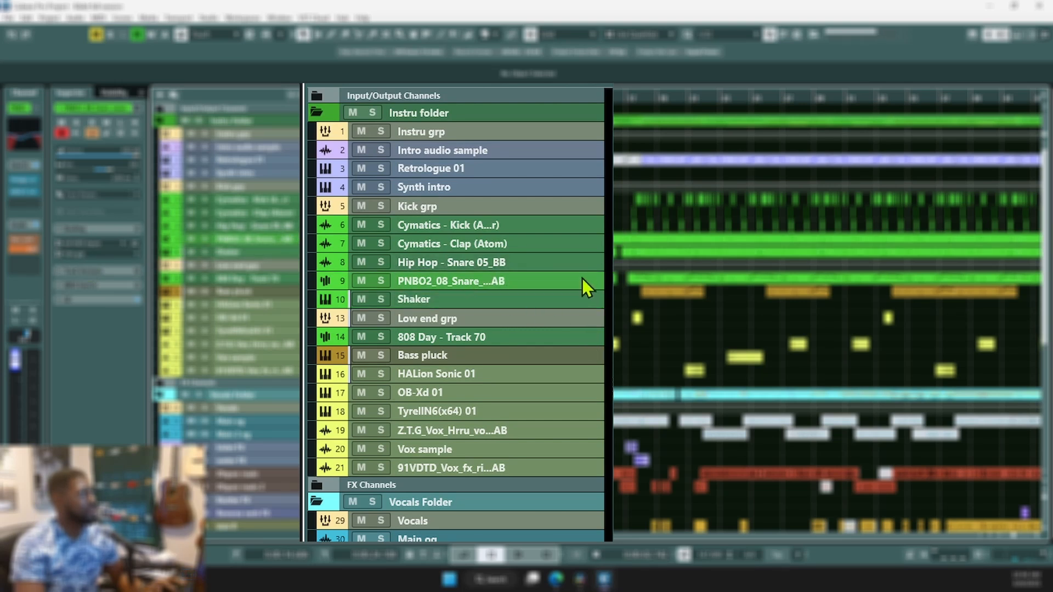
- Select Low end grp, 808 Day - Track 70, Bass pluck and HALion Sonic 01 in turn
left_click(547, 324)
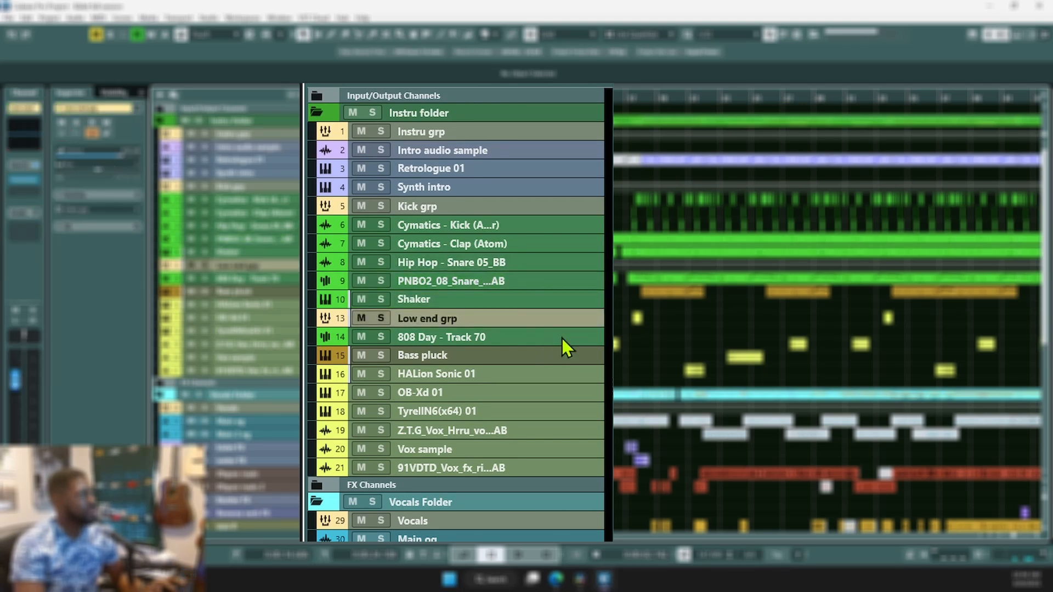
left_click(562, 338)
left_click(563, 355)
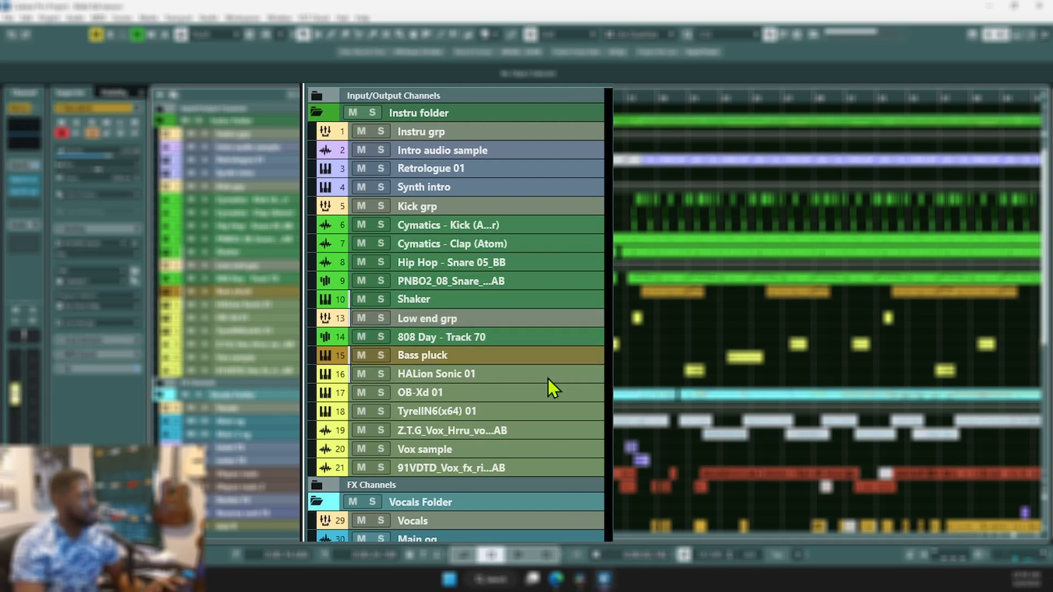
left_click(548, 379)
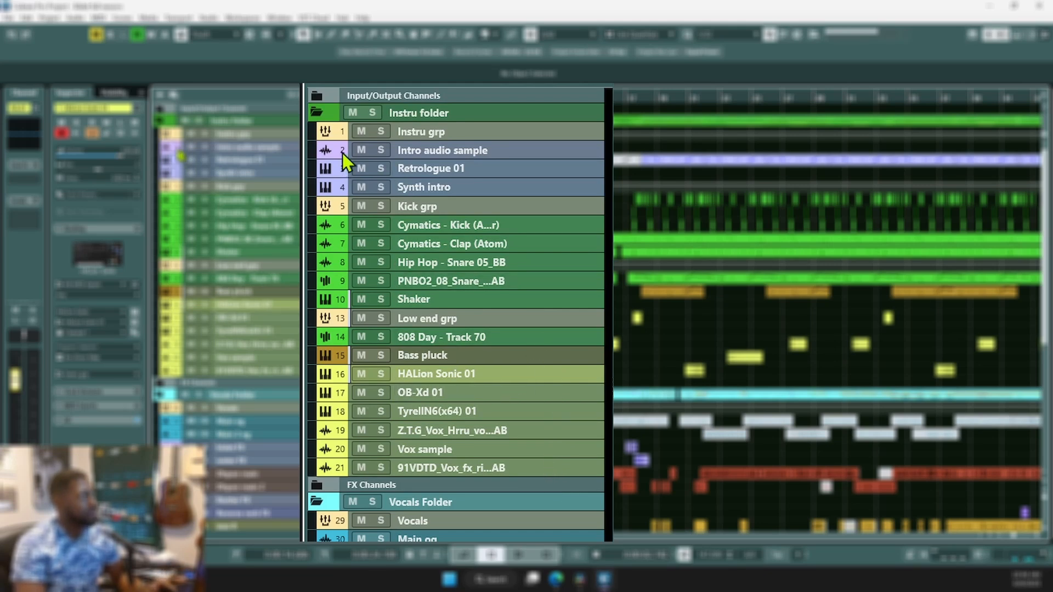
- Collapse the Instru folder, check the FX Channels folder, and select it
left_click(317, 113)
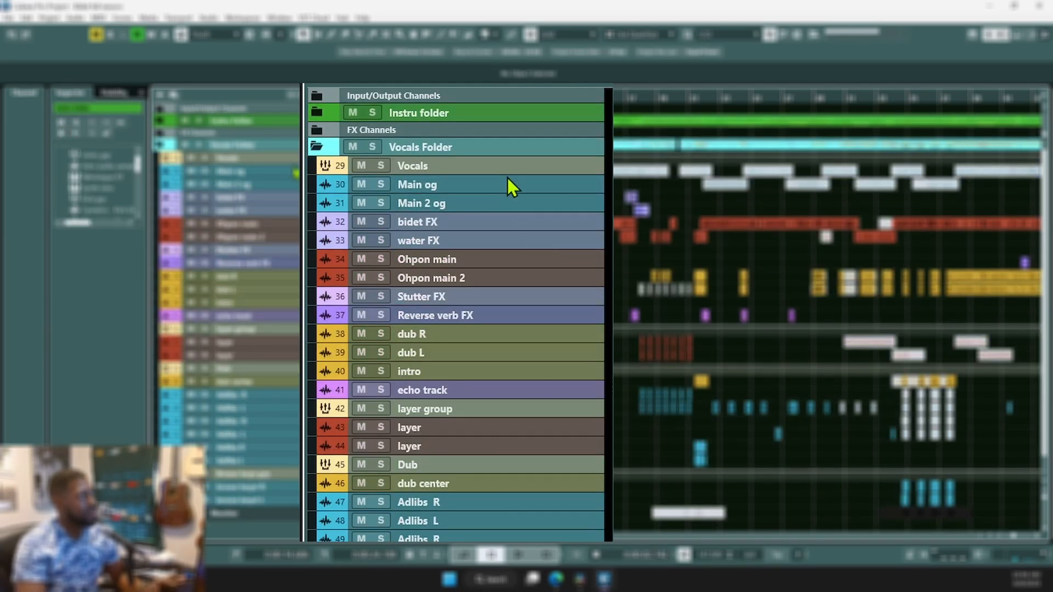
left_click(317, 131)
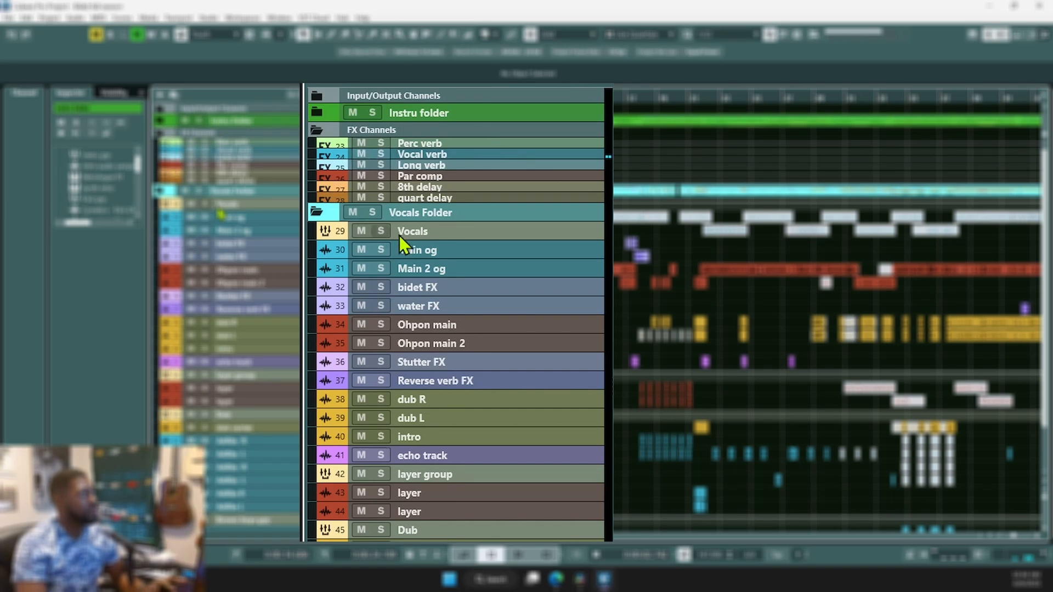
left_click(320, 131)
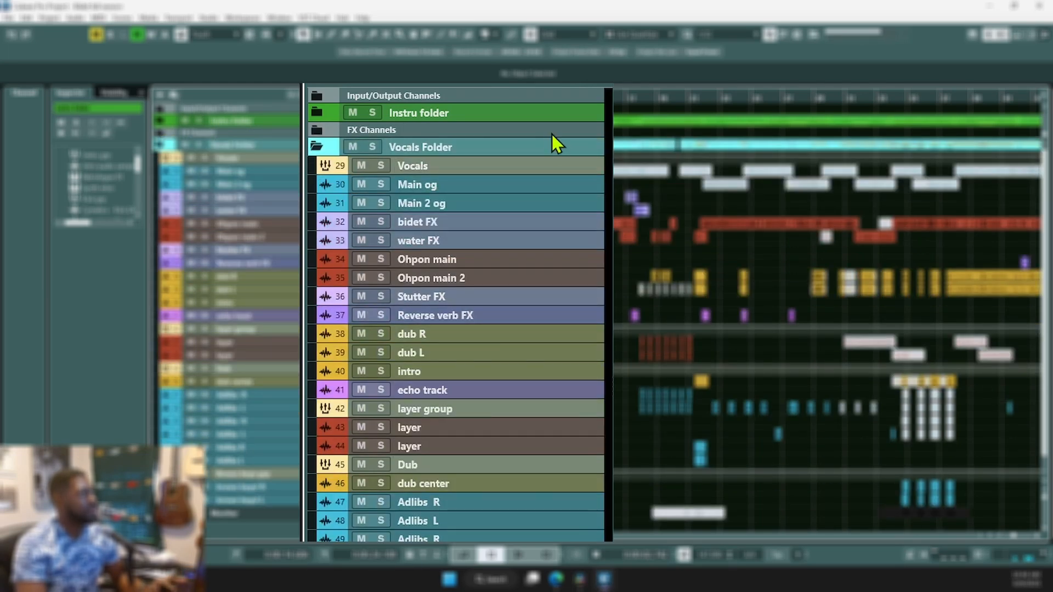
left_click(552, 129)
left_click_drag(519, 540, 520, 140)
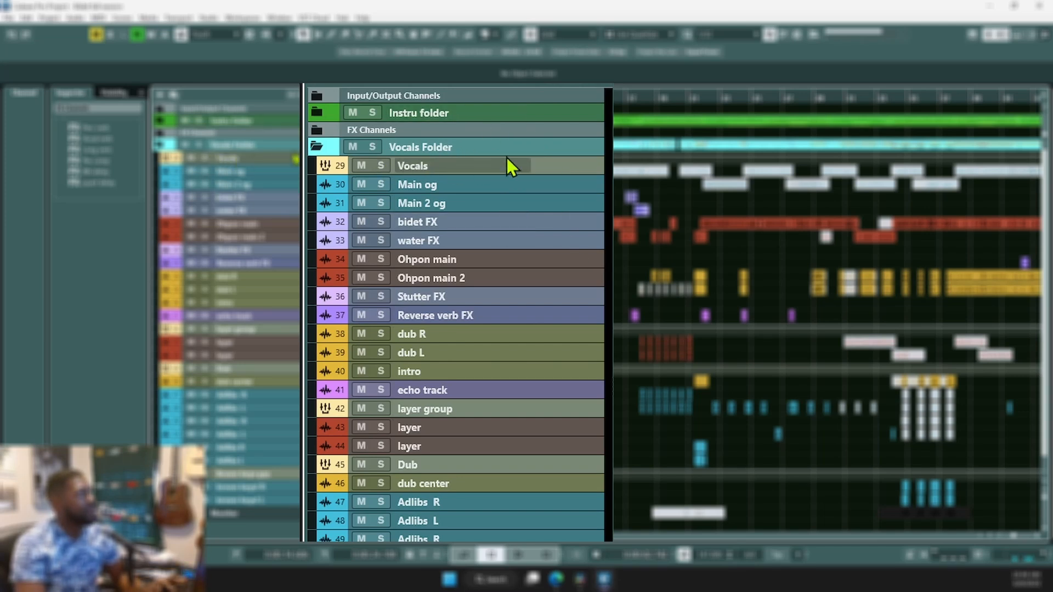
- Select the Vocals Folder tracks in turn: Vocals, layers, Dub, dub center, Adlibs R and L
left_click(572, 171)
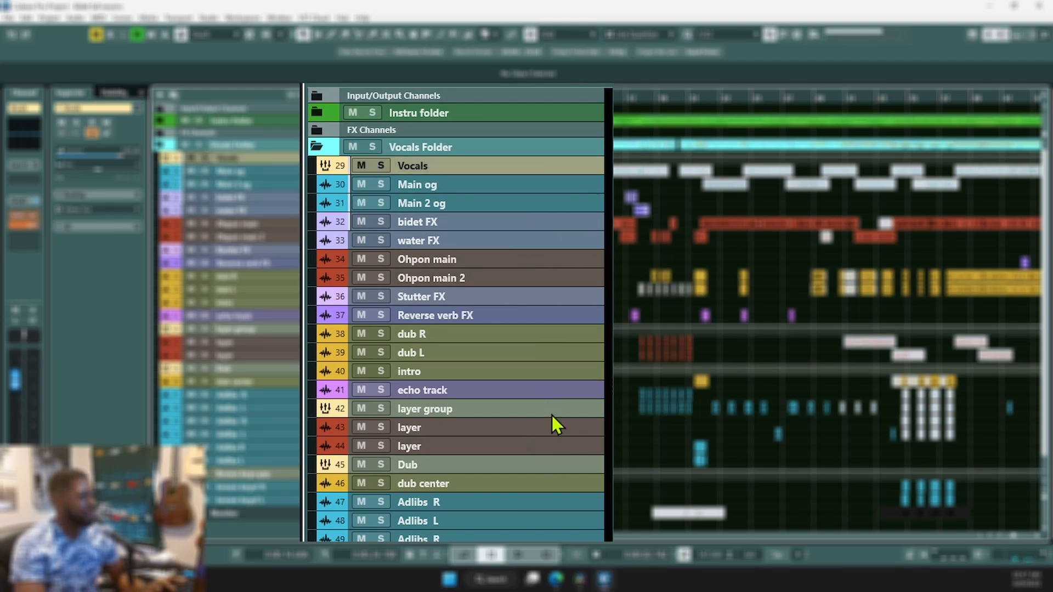
left_click(590, 427)
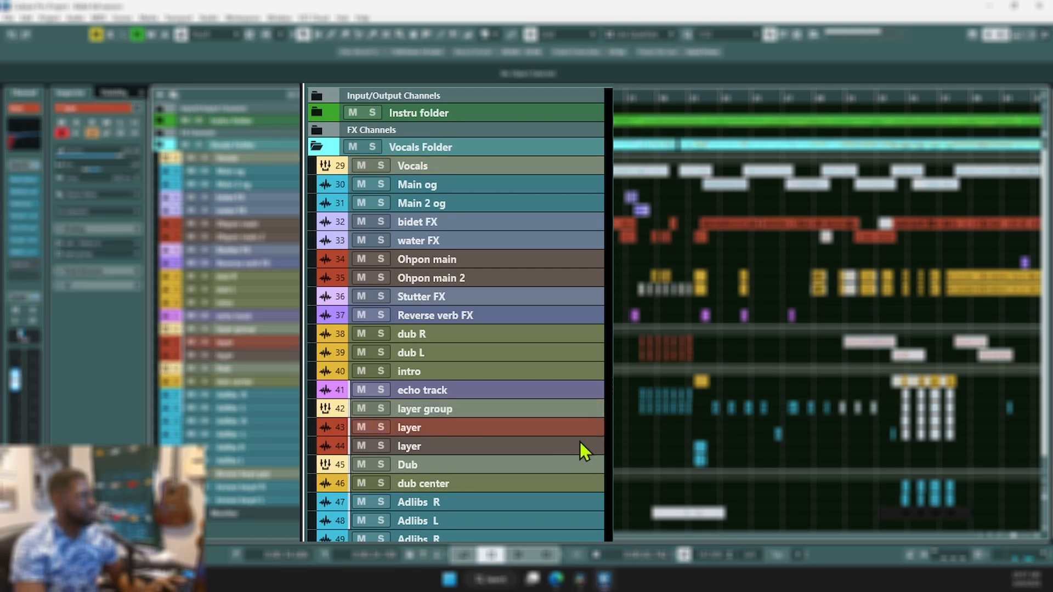
left_click(560, 412)
left_click(571, 461)
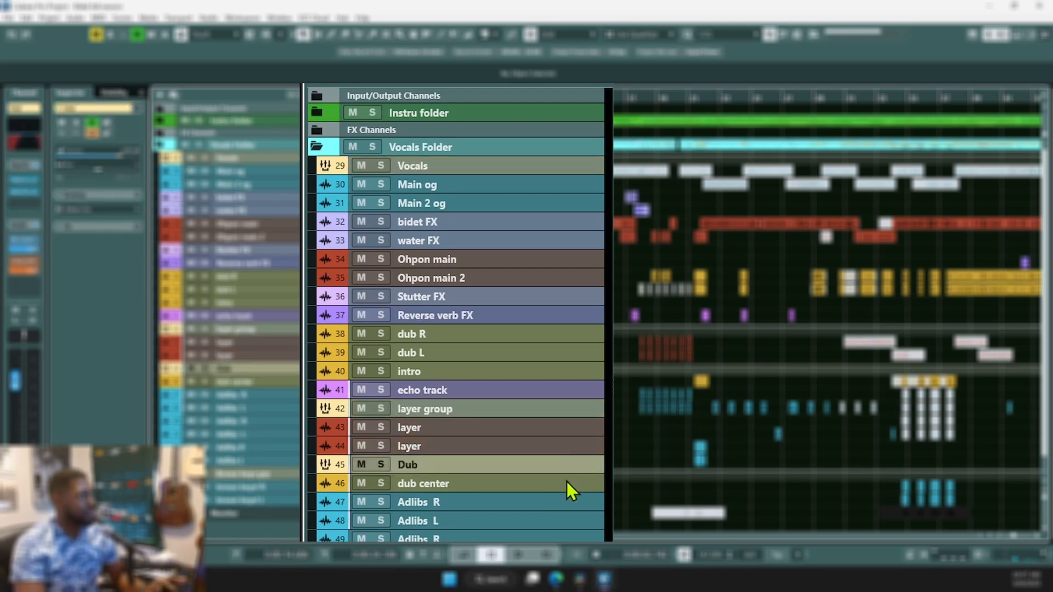
left_click(565, 484)
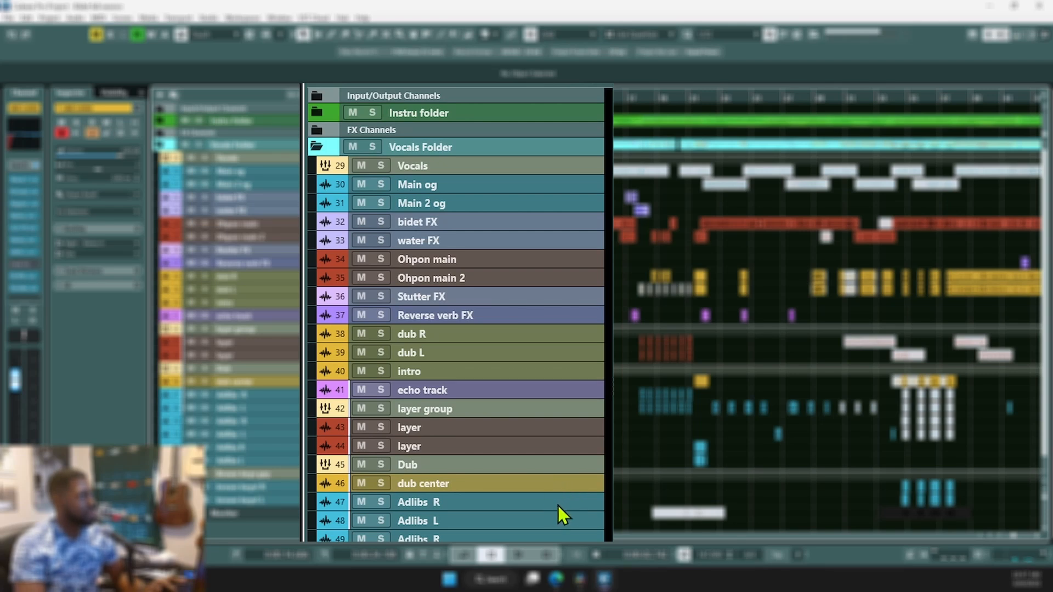
left_click(558, 506)
left_click(561, 526)
left_click(558, 471)
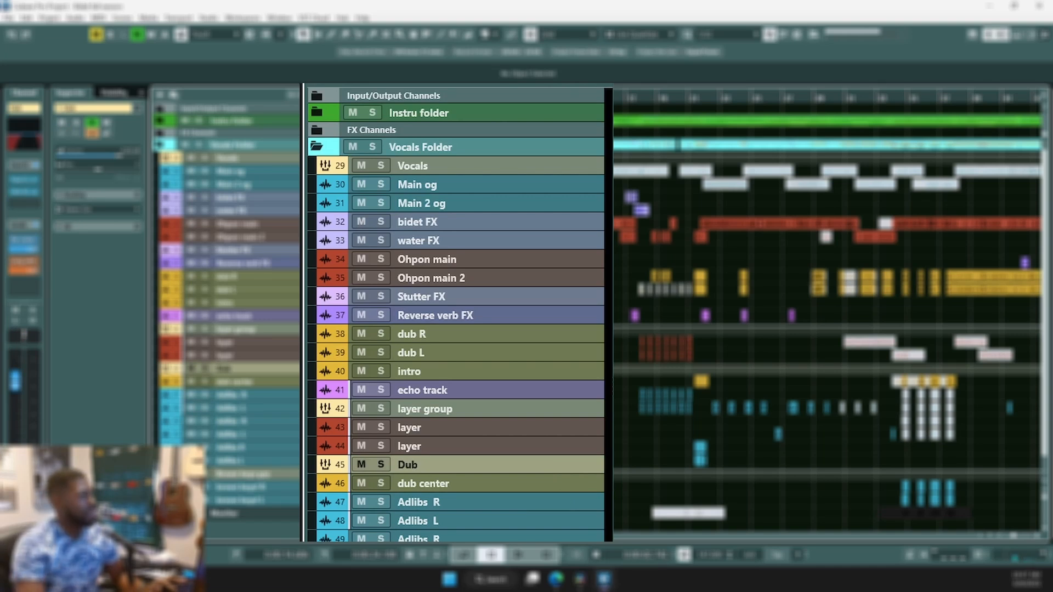
left_click(258, 474)
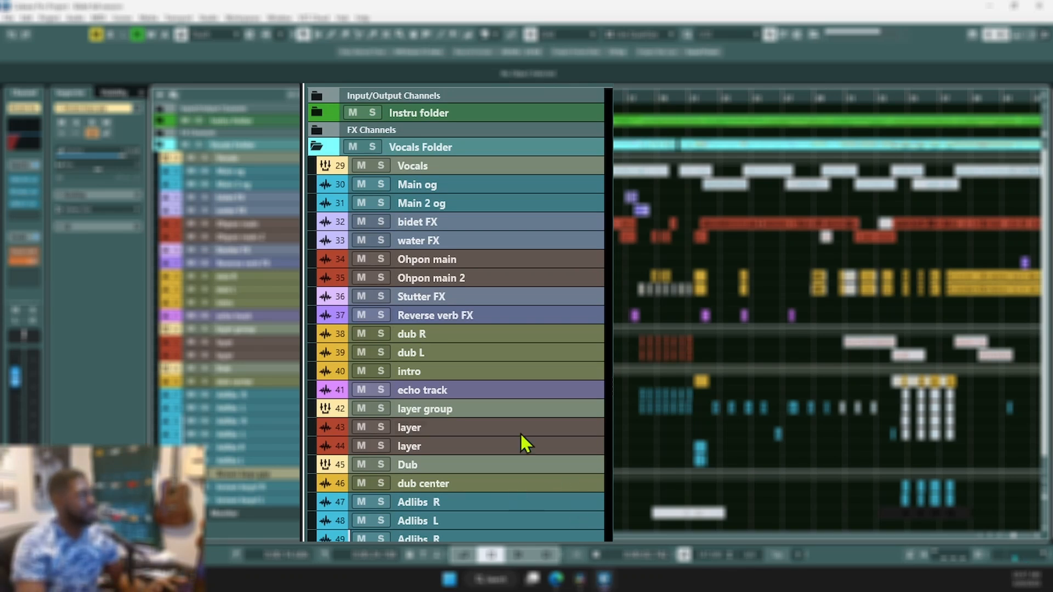
left_click(552, 415)
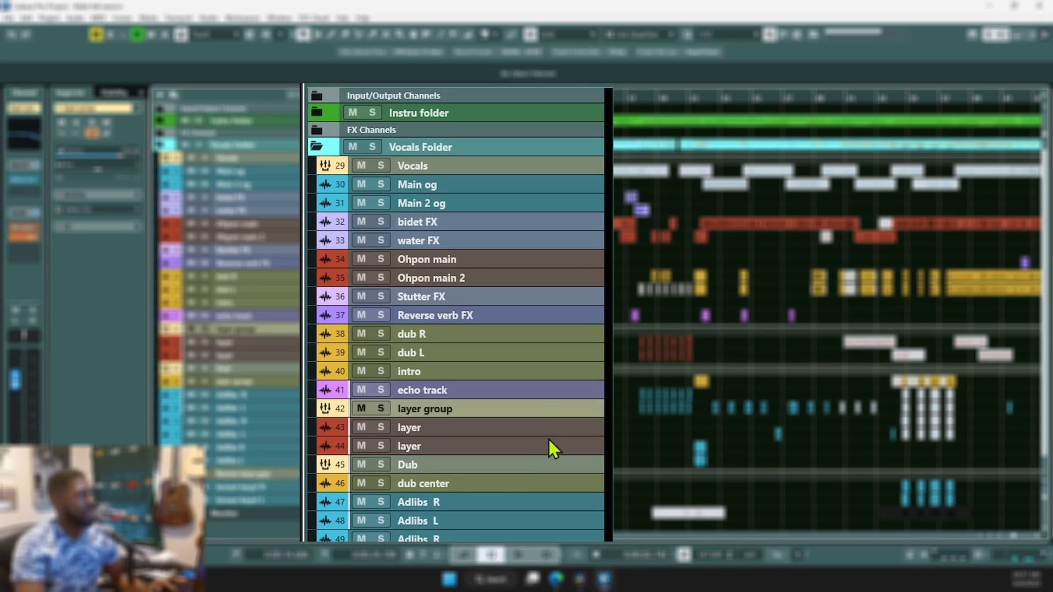
left_click(563, 164)
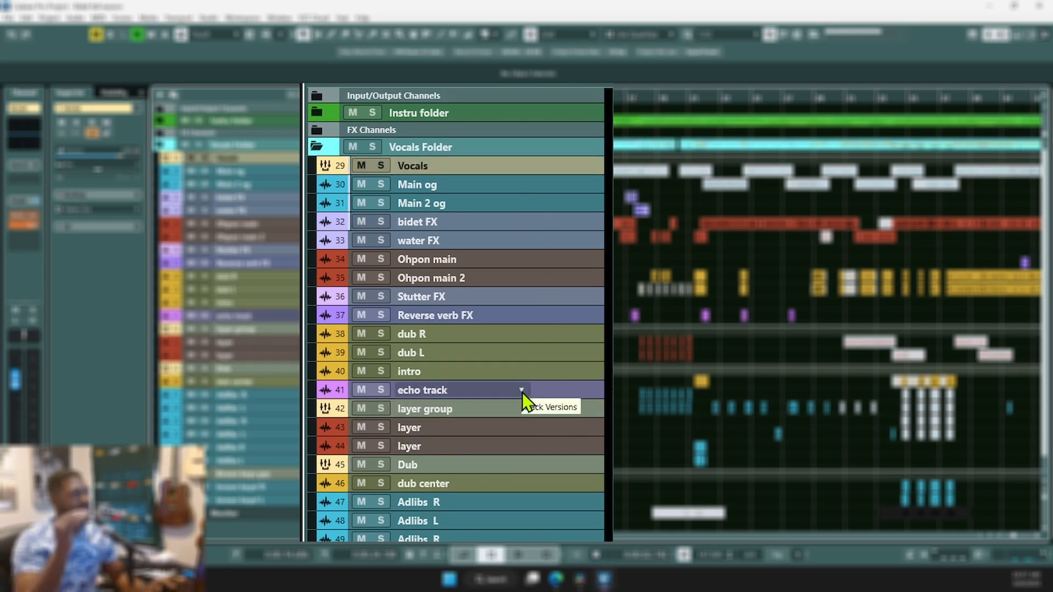
- Move the Monitor track into the collapsed Vocals Folder
left_click(317, 147)
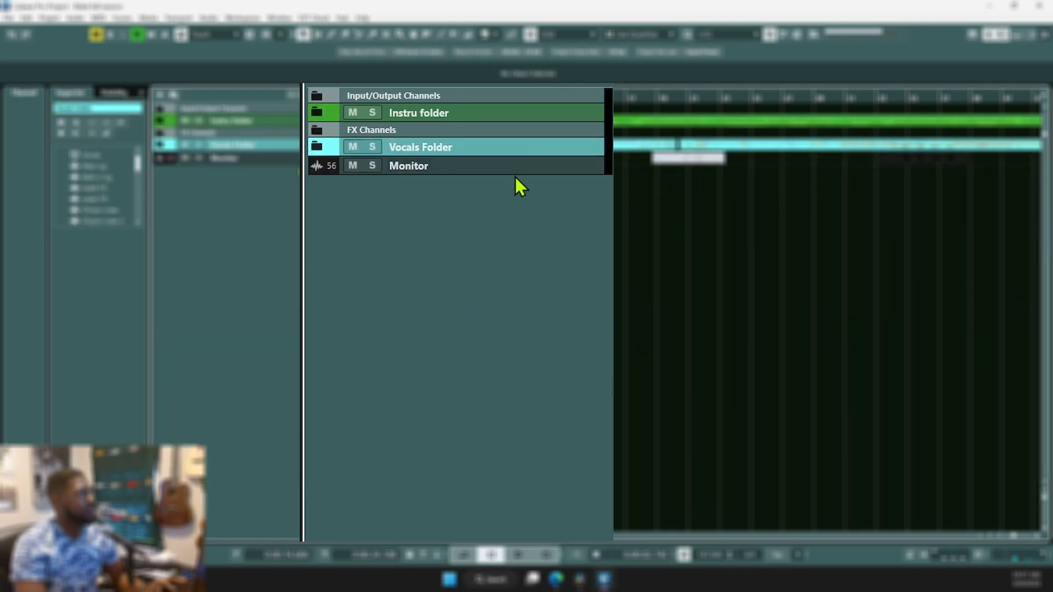
left_click(571, 170)
scroll(620, 299, "down", 2)
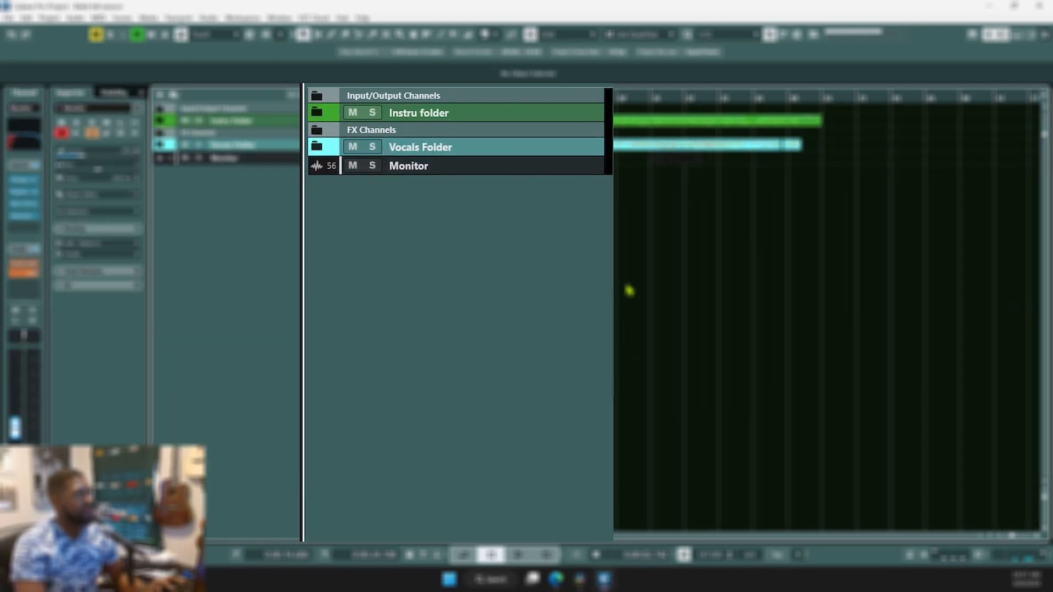
left_click(647, 188)
scroll(670, 205, "up", 2)
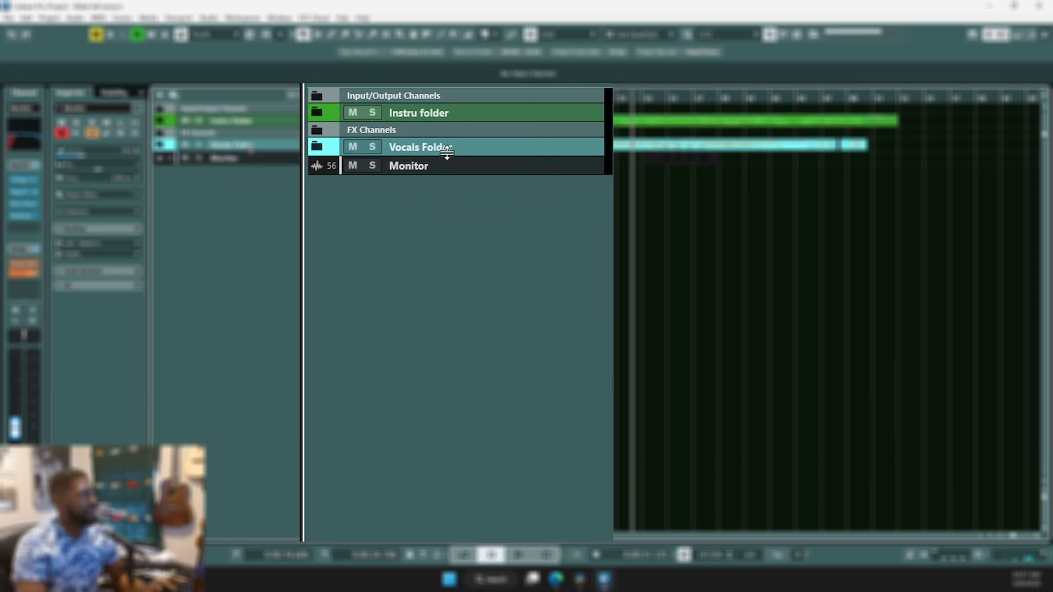
left_click_drag(557, 167, 541, 150)
left_click(318, 148)
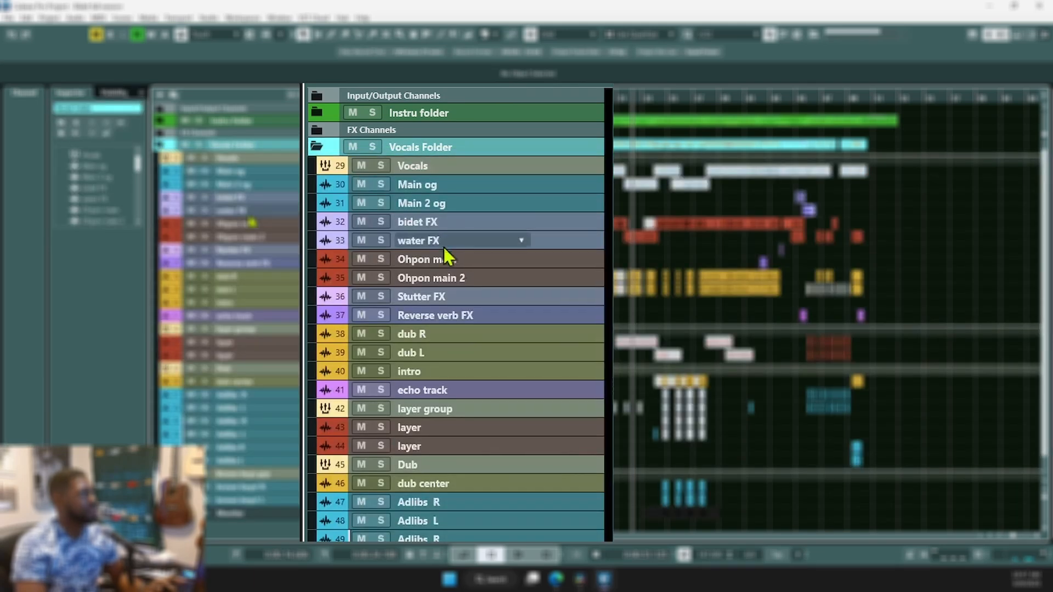
left_click(315, 147)
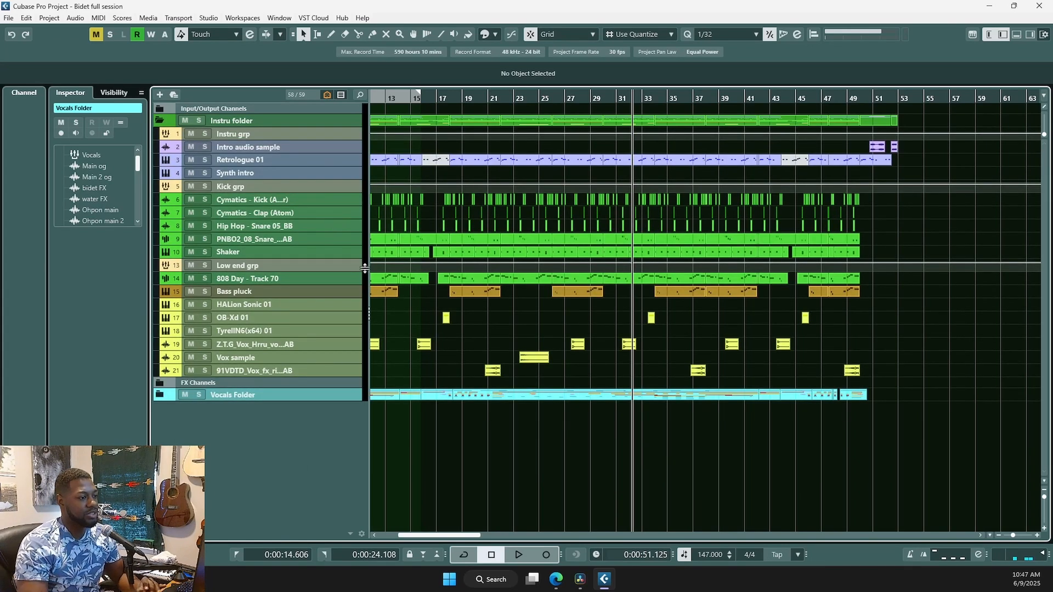
- Return the playhead to the project start and solo the Intro audio sample track
scroll(492, 351, "left", 5)
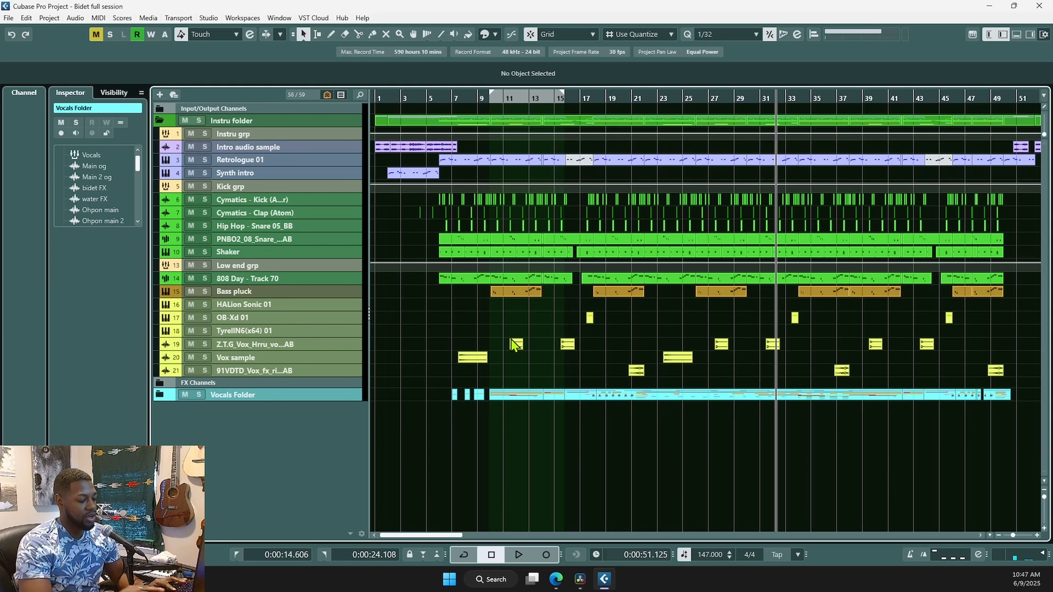
key("Home")
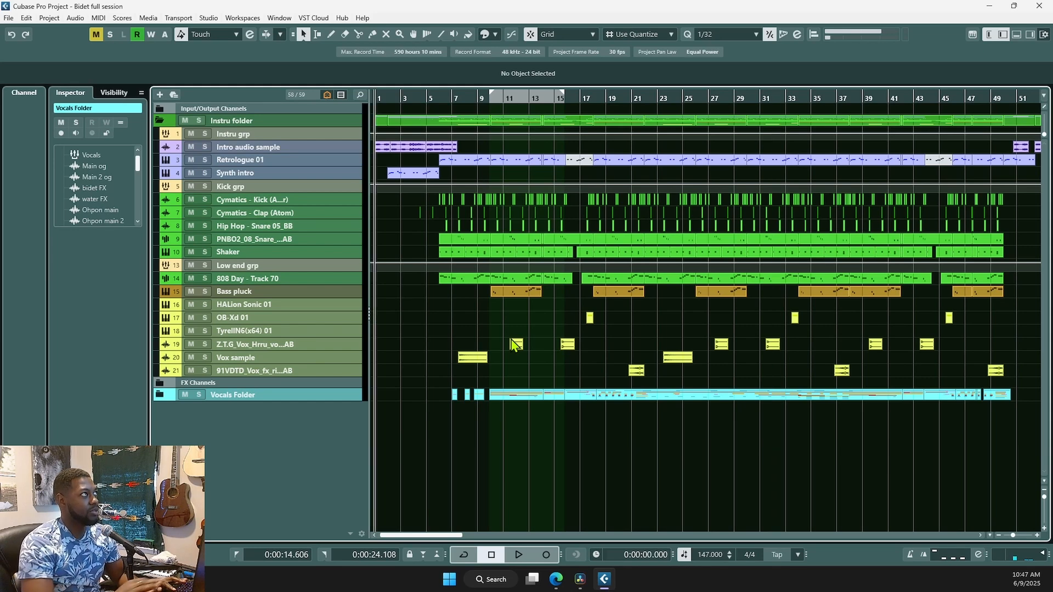
left_click(205, 146)
scroll(382, 266, "up", 3)
scroll(389, 273, "up", 2)
scroll(391, 278, "up", 5)
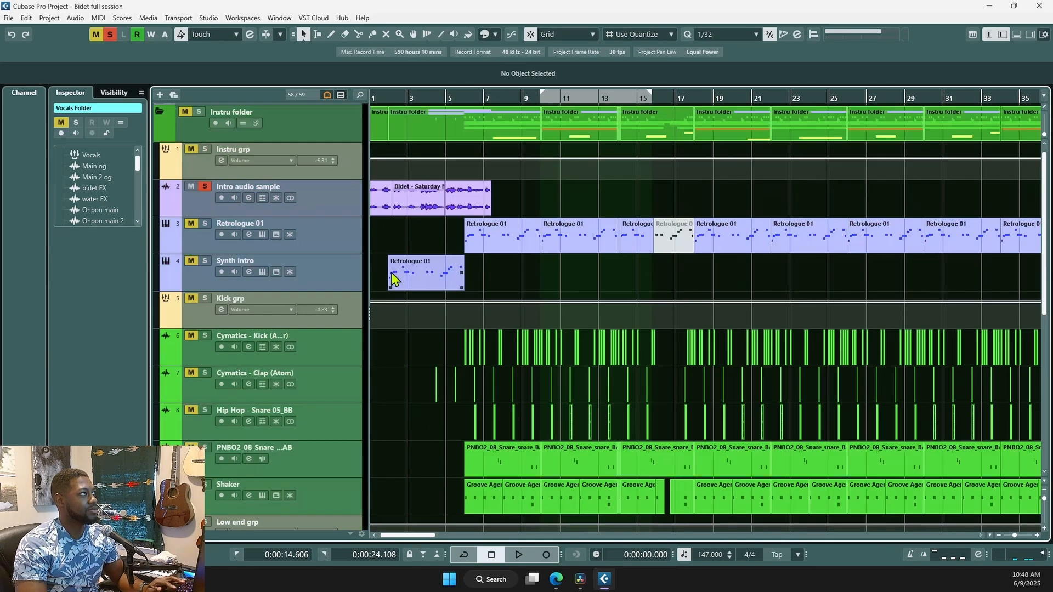
- Play back the soloed Intro audio sample, then unsolo it
key("space")
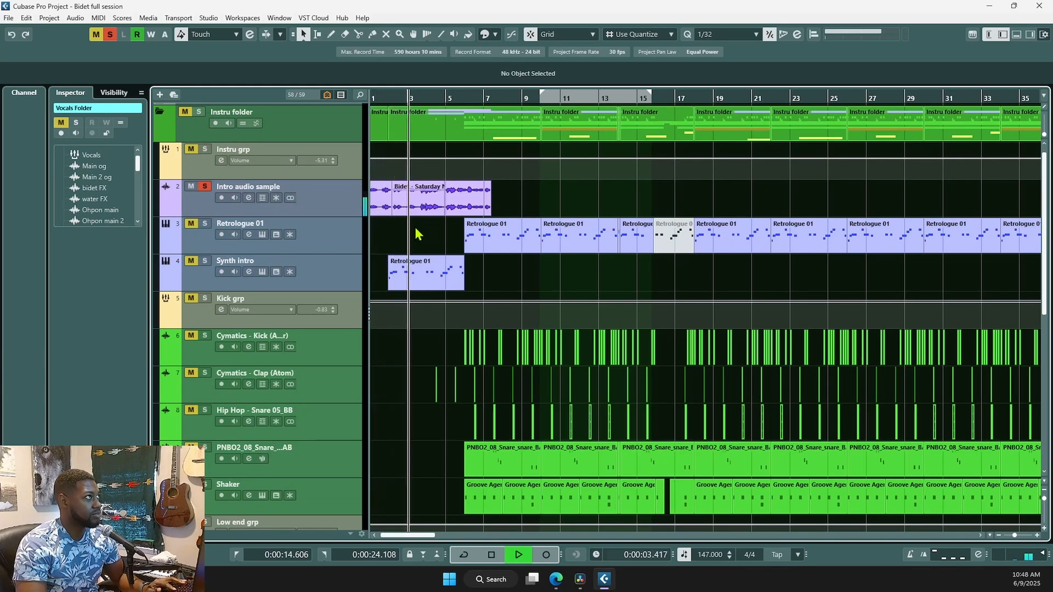
key("space")
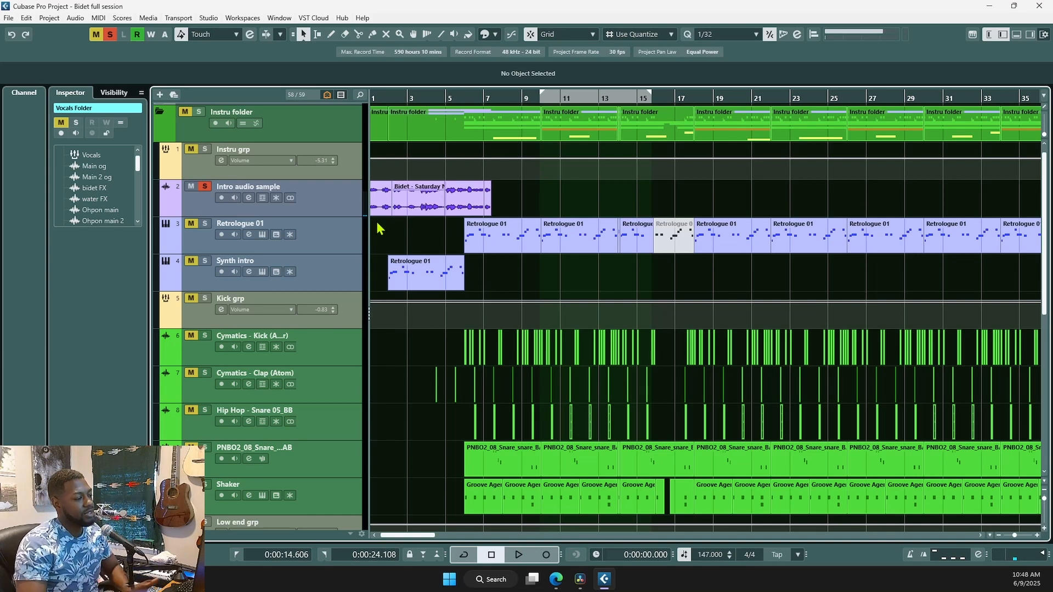
left_click(205, 187)
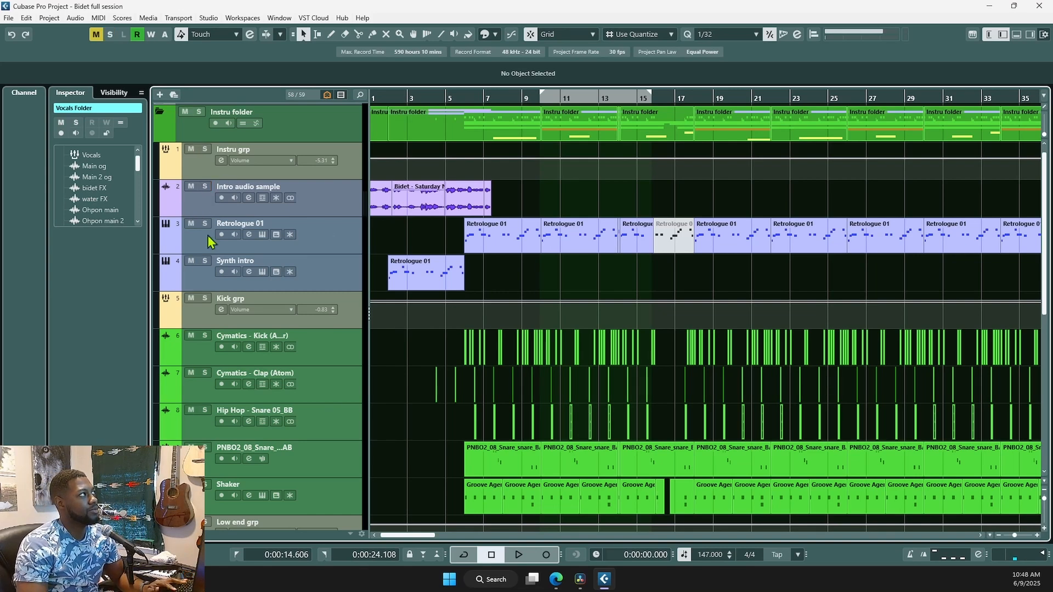
- Solo the instrument tracks from Intro audio sample through Synth intro and audition them from the start
left_click(391, 250)
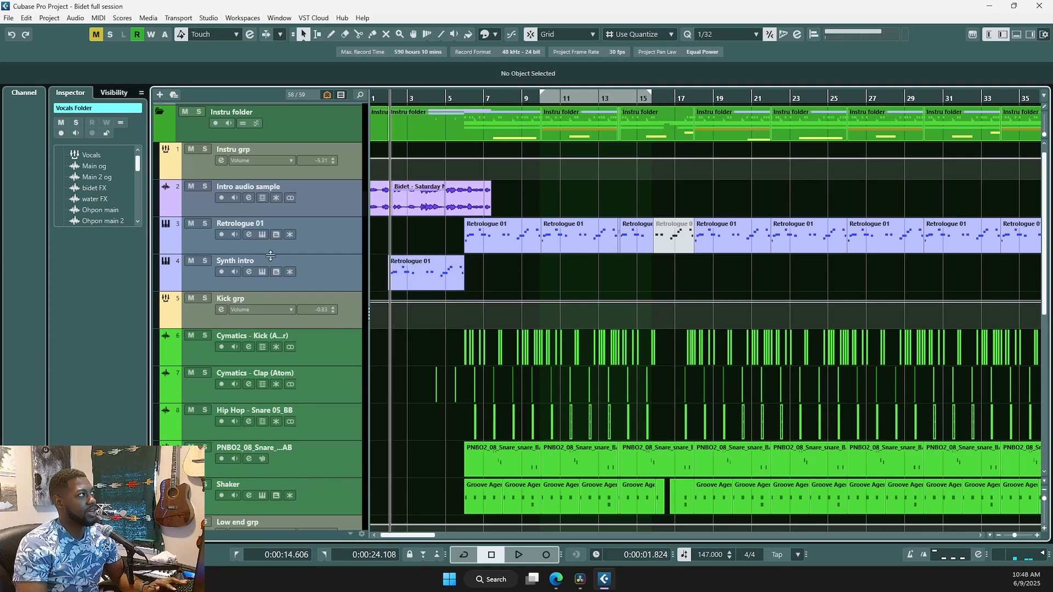
left_click(204, 177)
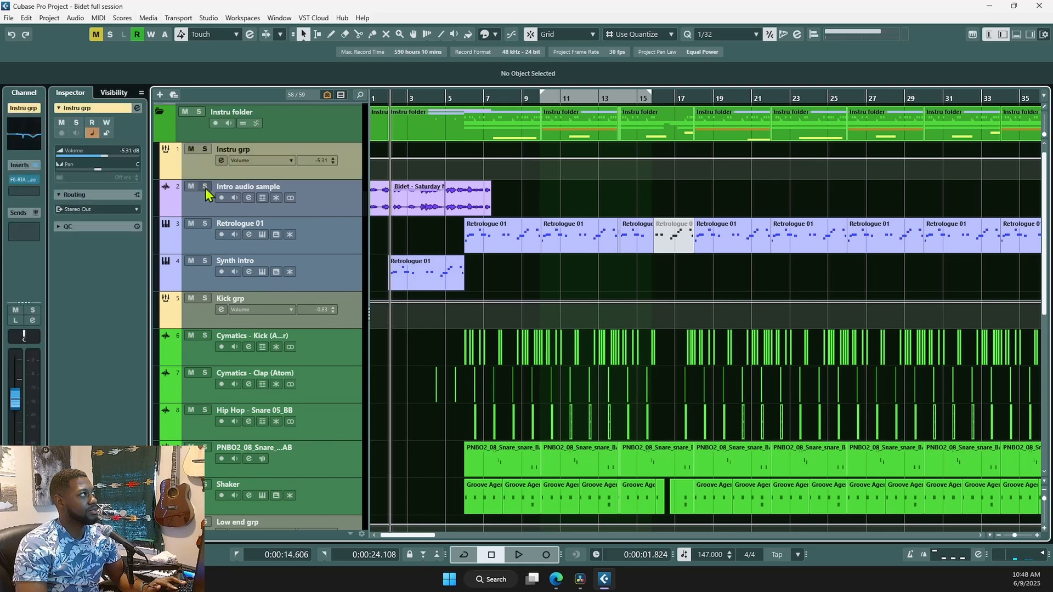
left_click(315, 201)
left_click(325, 261, "shift")
left_click(205, 262)
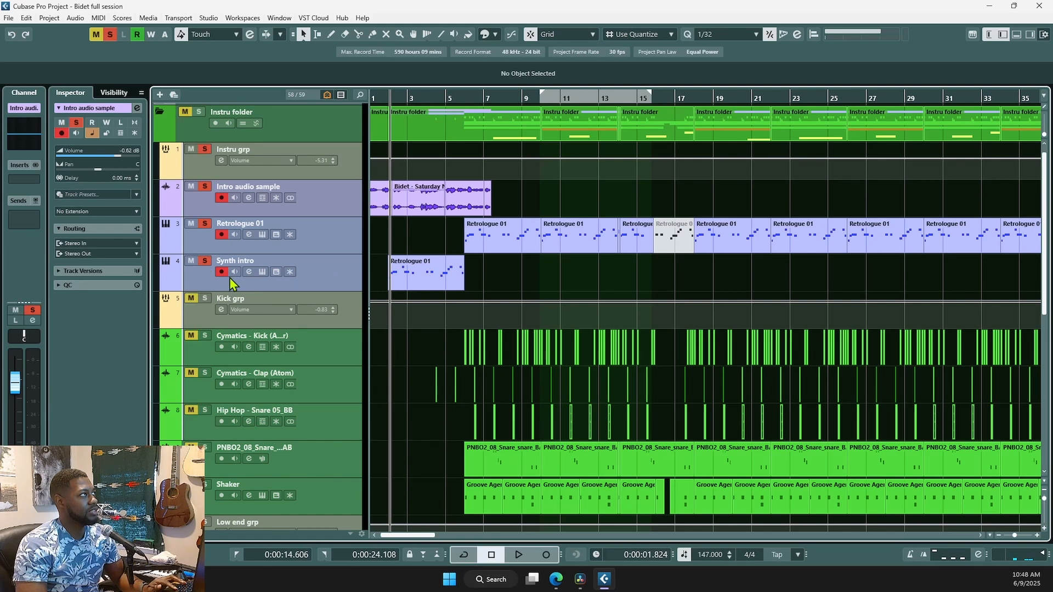
key("Home")
key("space")
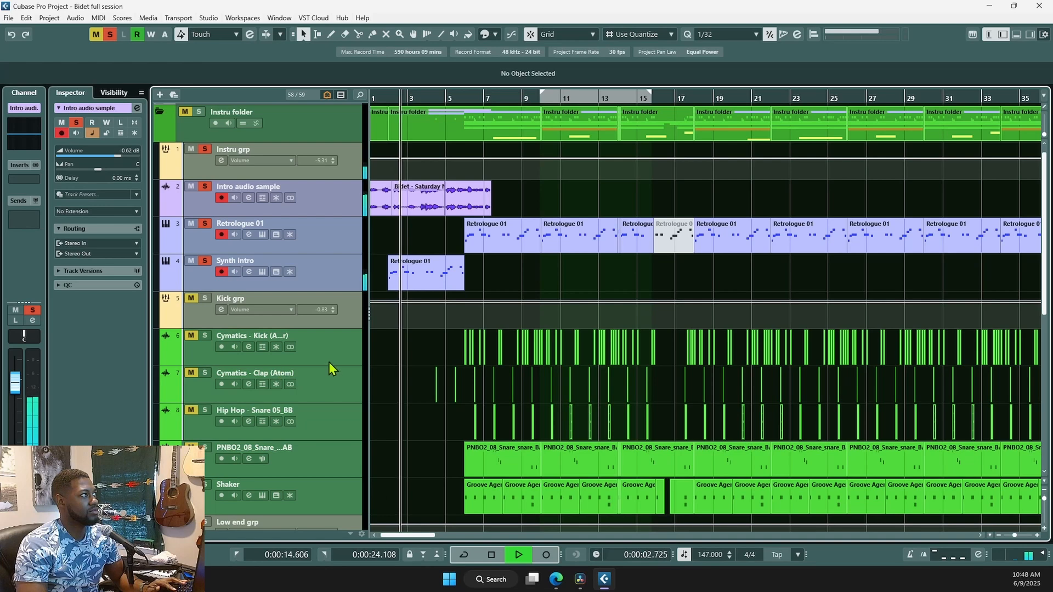
key("space")
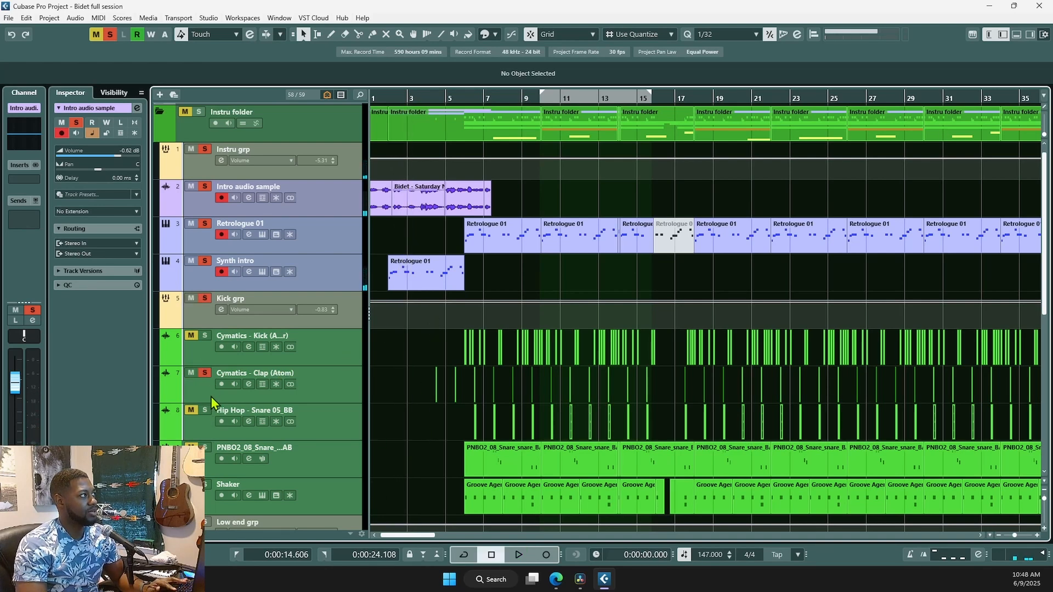
key("space")
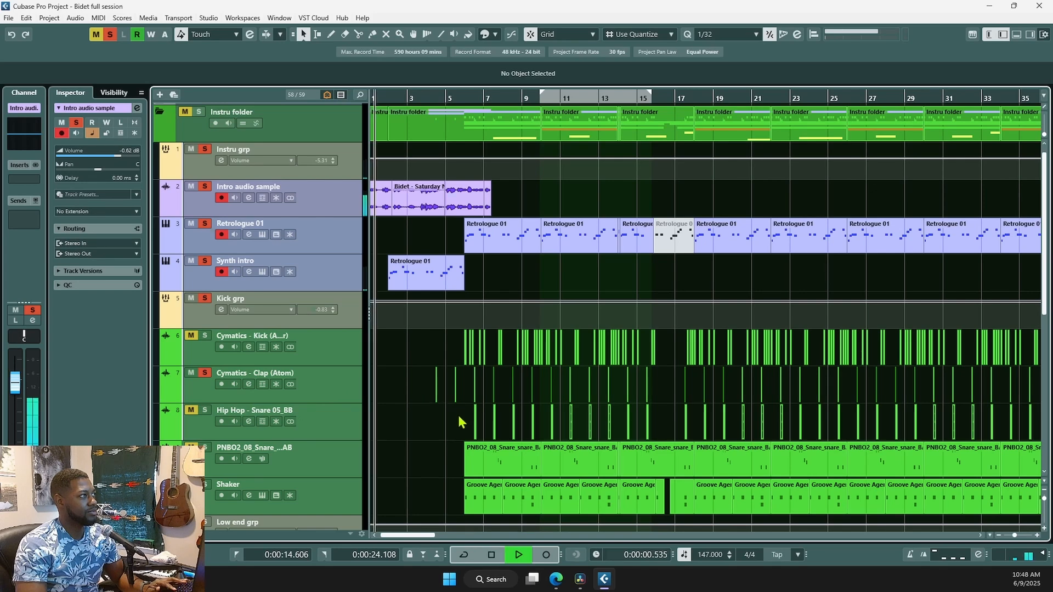
scroll(460, 422, "down", 5)
scroll(442, 426, "up", 5)
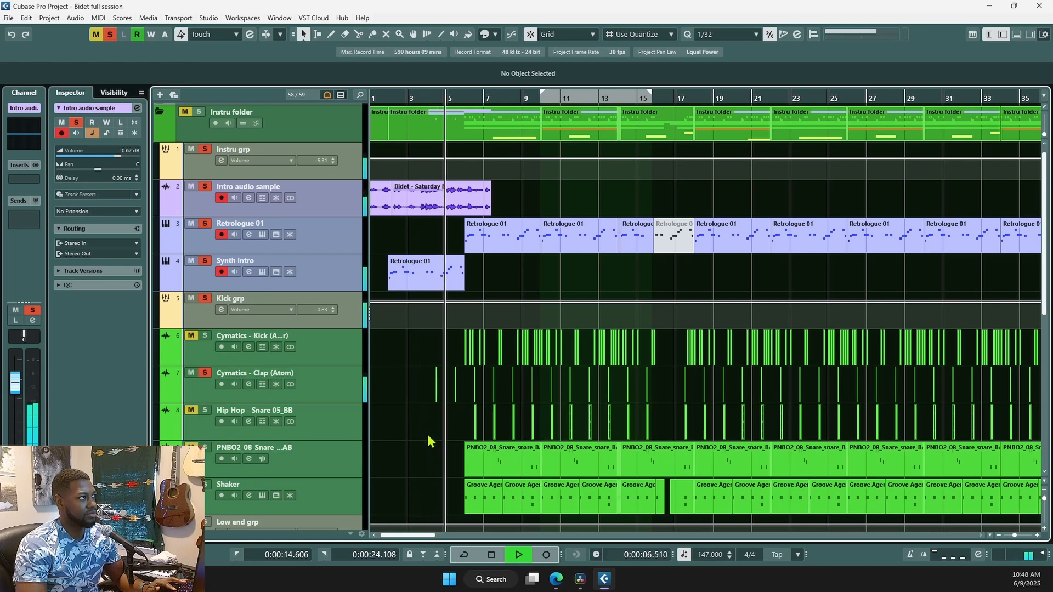
key("space")
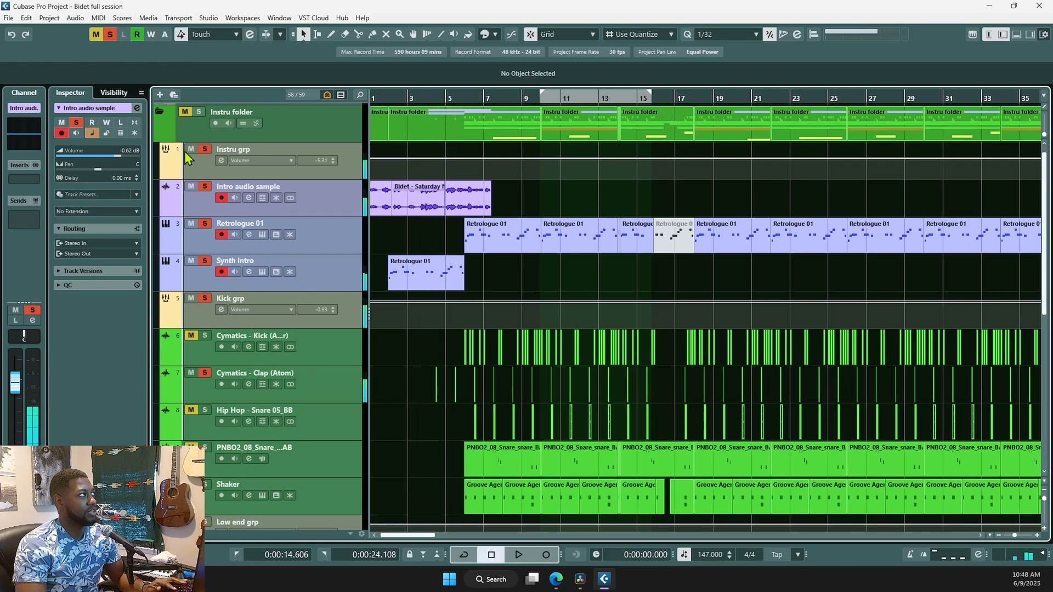
- Clear all solos, briefly solo the Instru folder, then solo only Retrologue 01
left_click(109, 34)
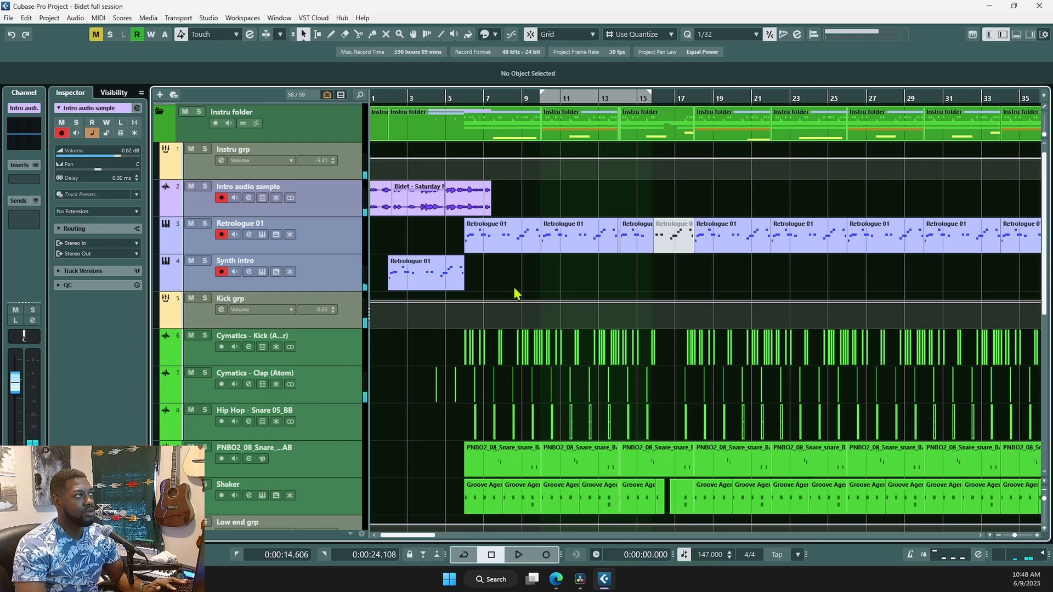
left_click(200, 114)
left_click(468, 269)
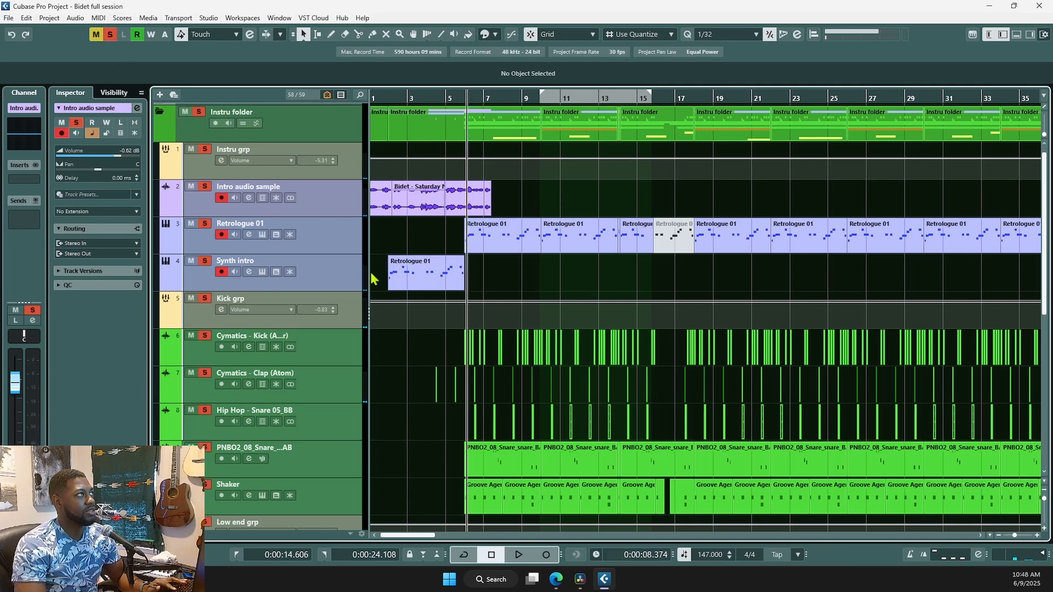
left_click(113, 37)
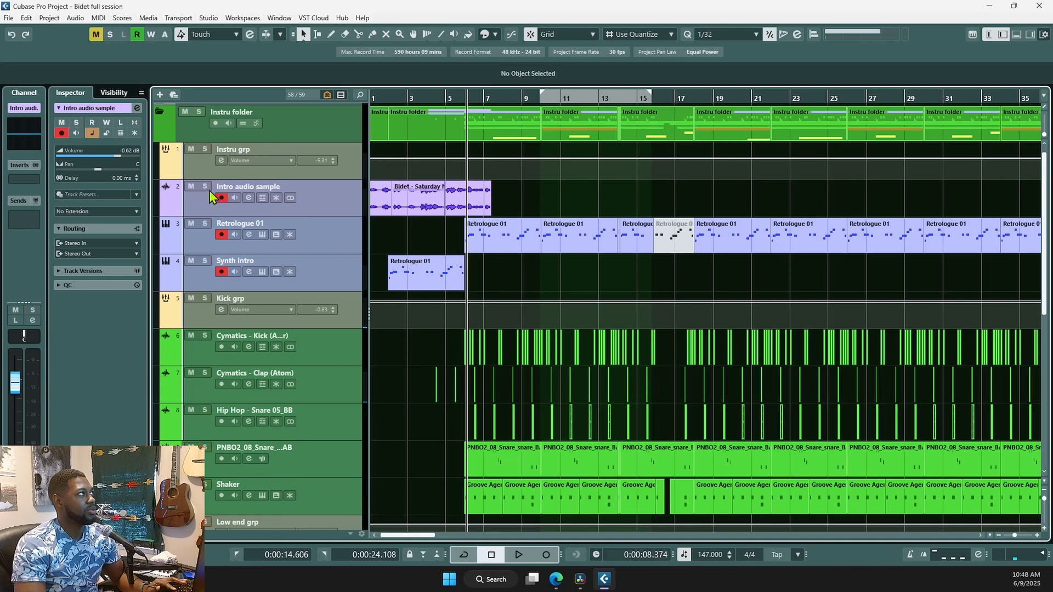
left_click(205, 224)
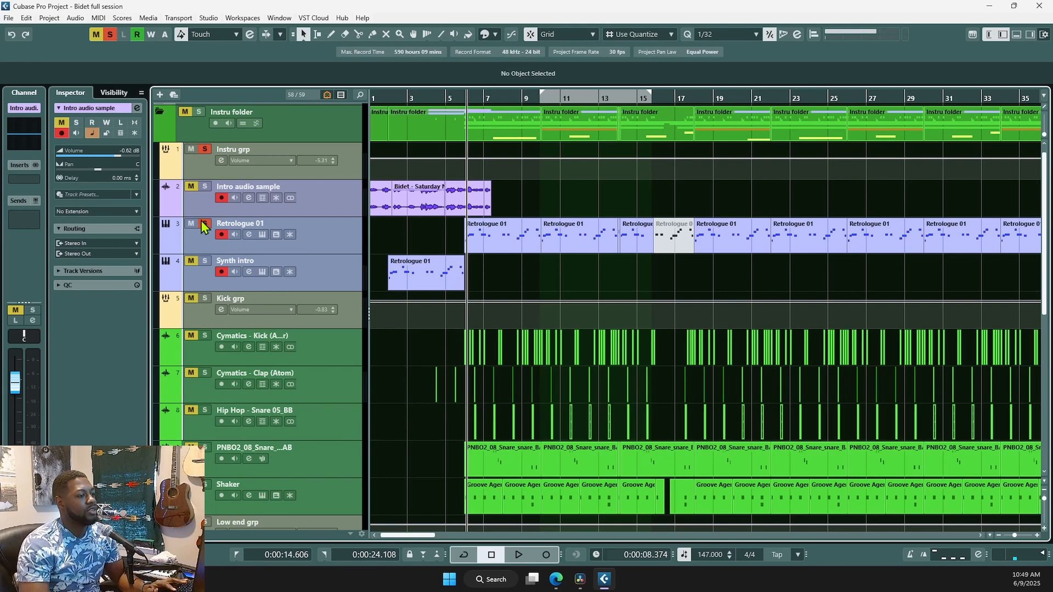
scroll(476, 298, "up", 1)
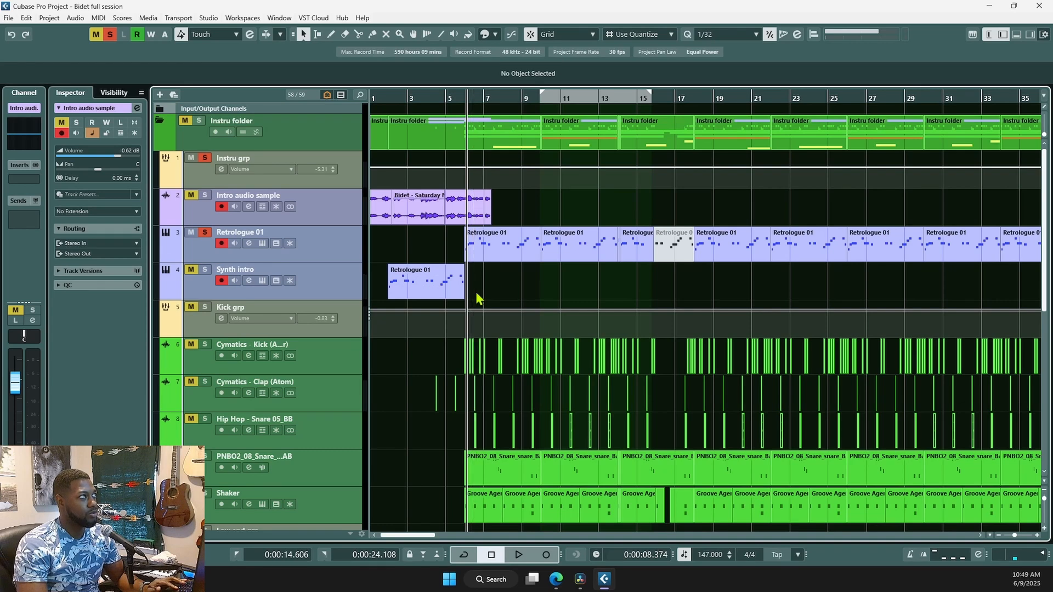
left_click(479, 291)
scroll(479, 291, "up", 6)
scroll(478, 292, "up", 3)
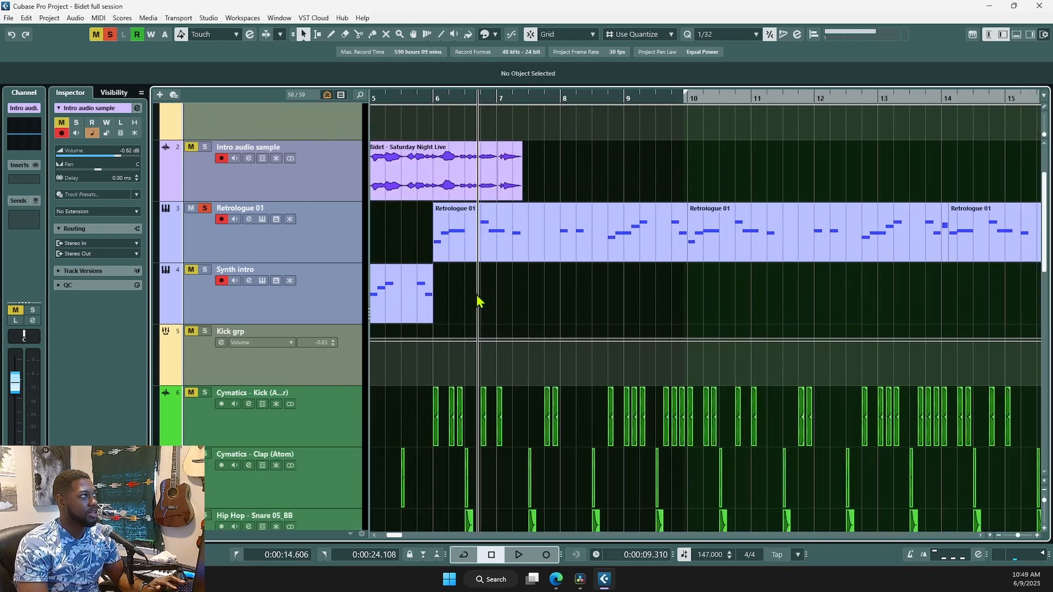
scroll(494, 274, "left", 2)
double_click(686, 239)
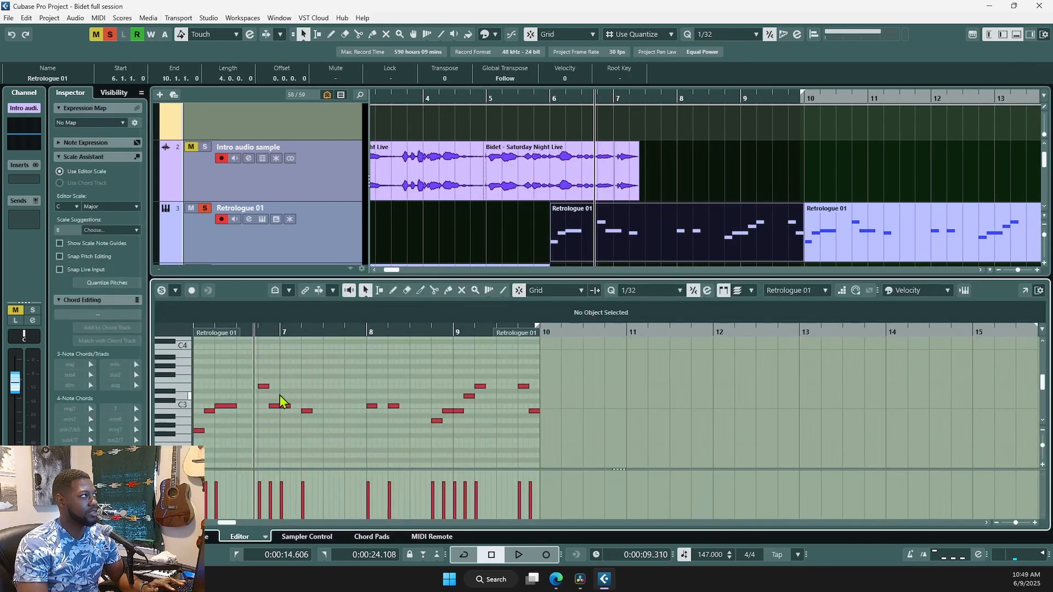
left_click(161, 290)
scroll(574, 377, "right", 2)
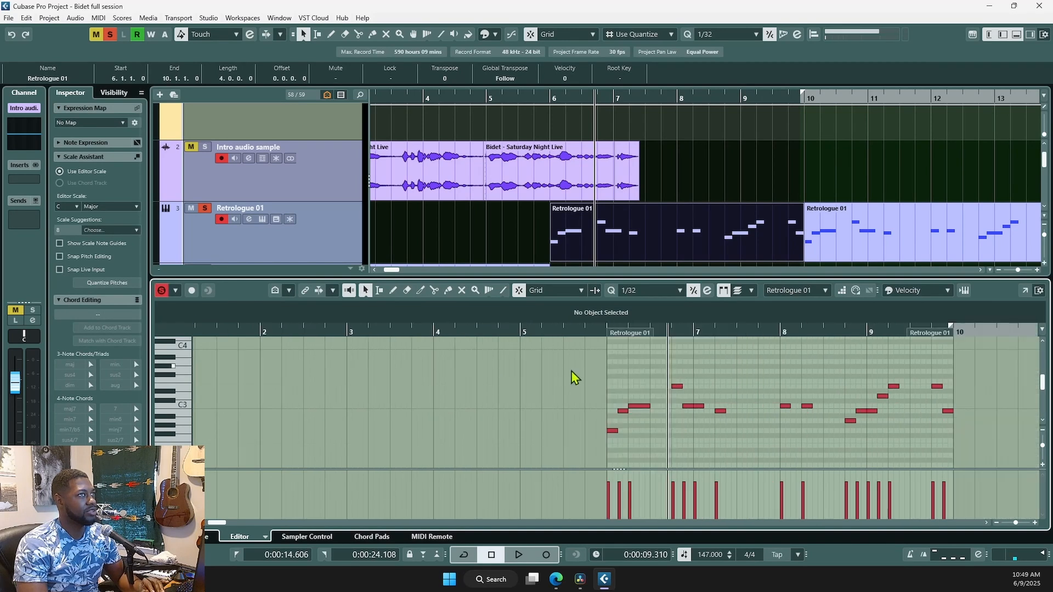
left_click(599, 331)
key("space")
scroll(747, 428, "right", 2)
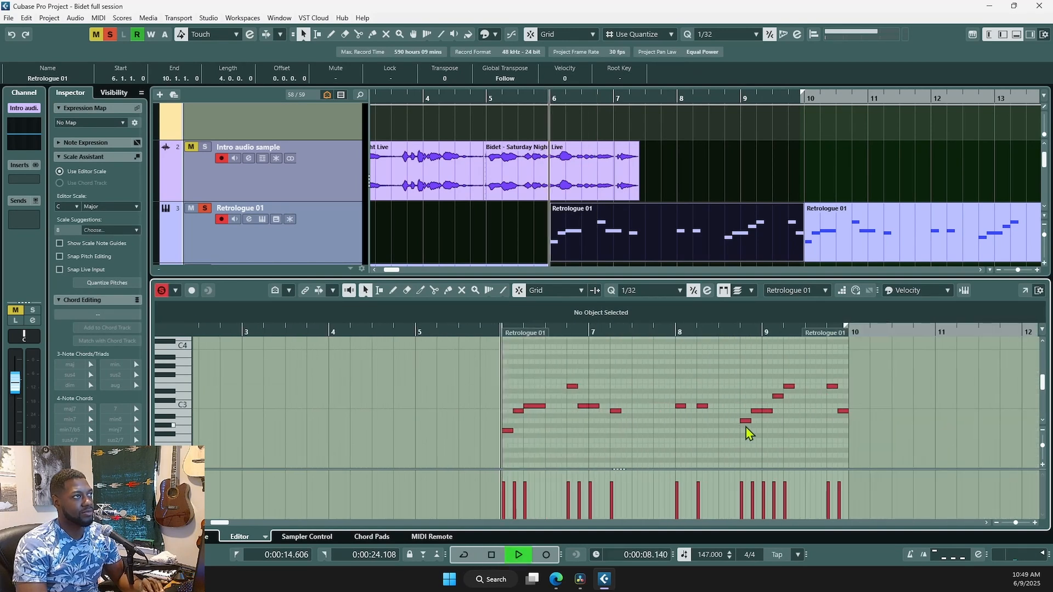
scroll(789, 443, "right", 2)
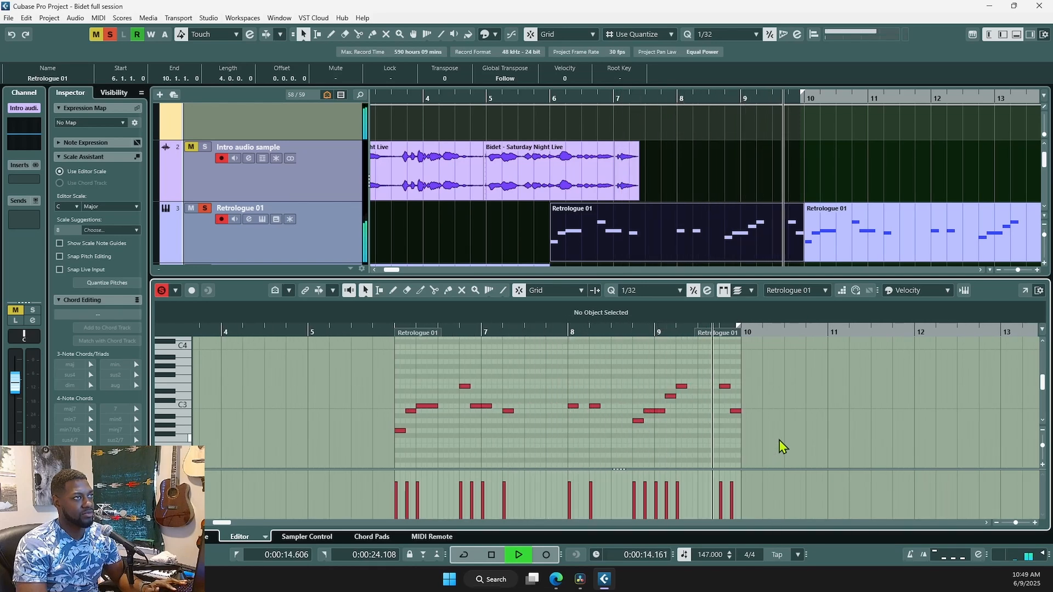
key("space")
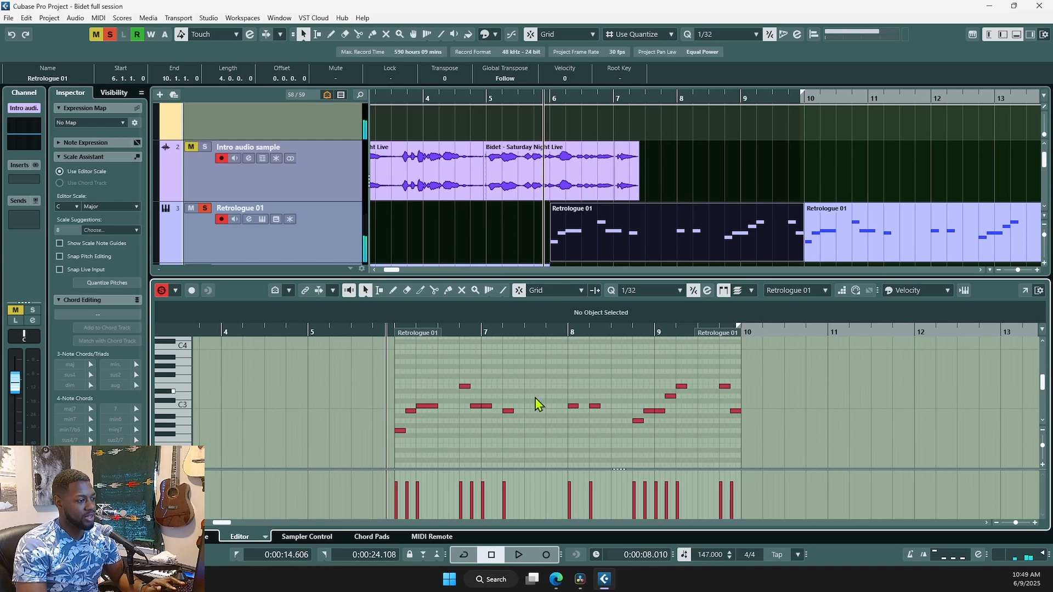
scroll(568, 411, "down", 1)
scroll(500, 395, "up", 1)
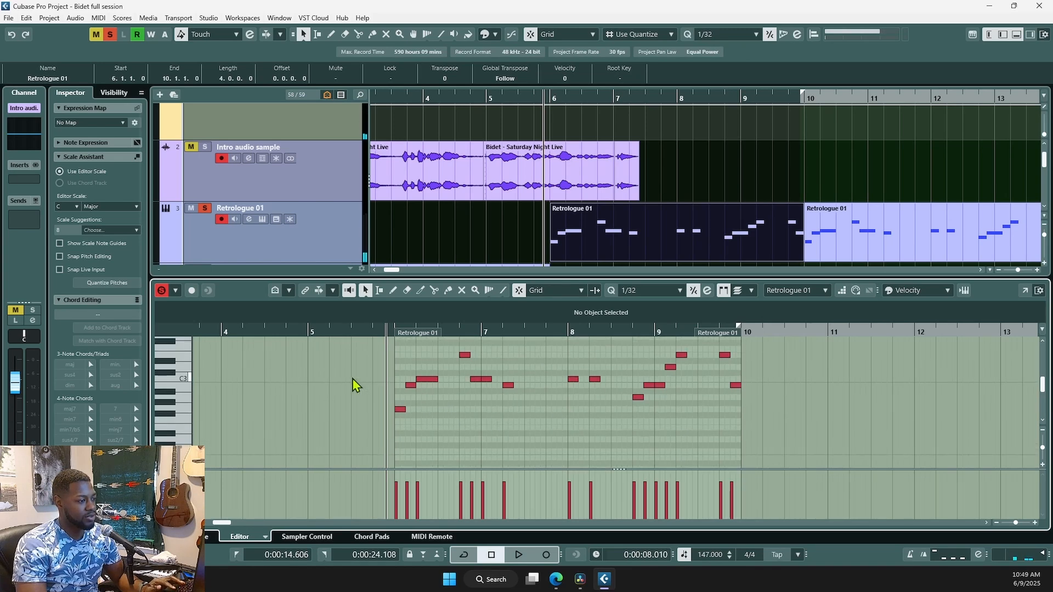
key("Return")
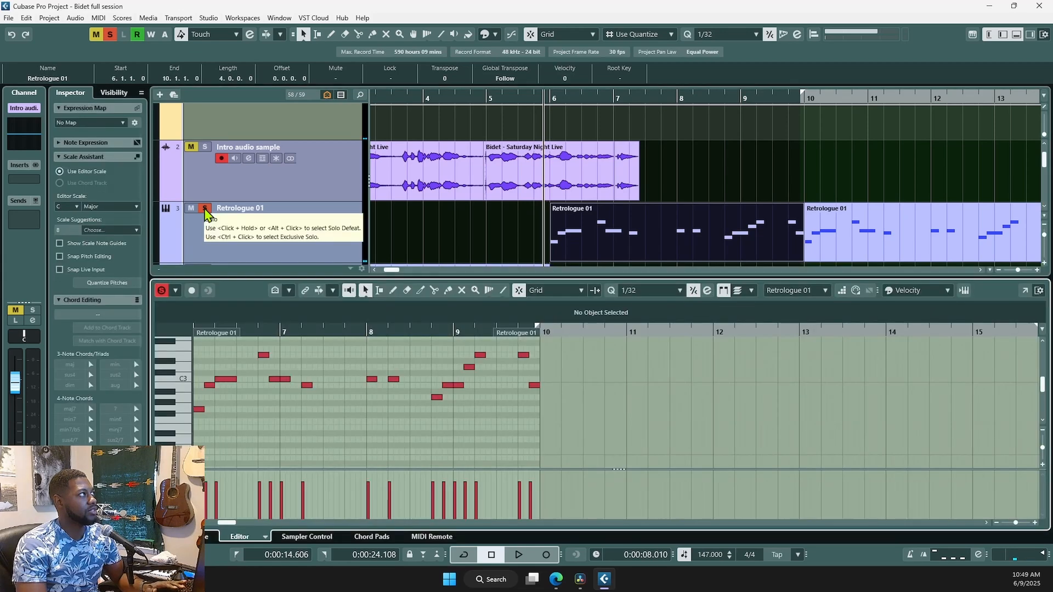
- Audition the soloed Retrologue 01 part at bars 10–14 and view its notes in the Key Editor
left_click(206, 214)
left_click(828, 247)
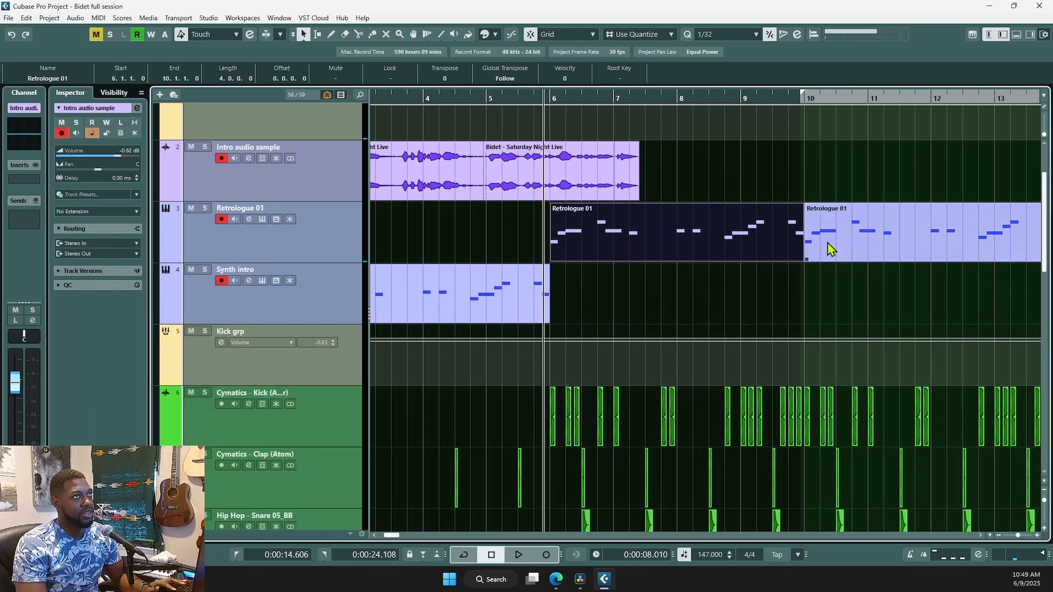
scroll(798, 321, "down", 1)
scroll(799, 321, "down", 2)
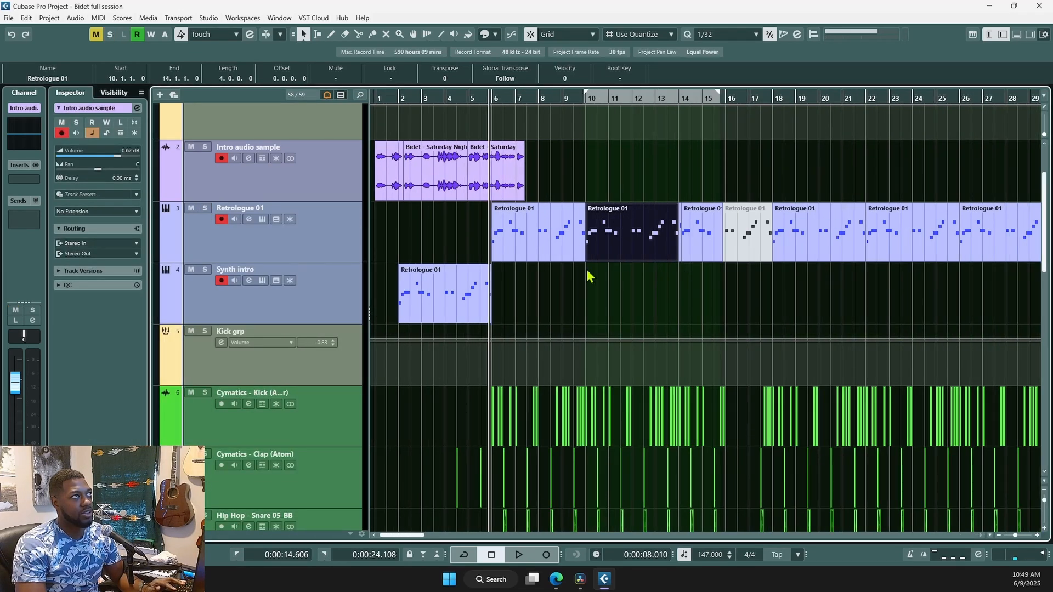
left_click(585, 199)
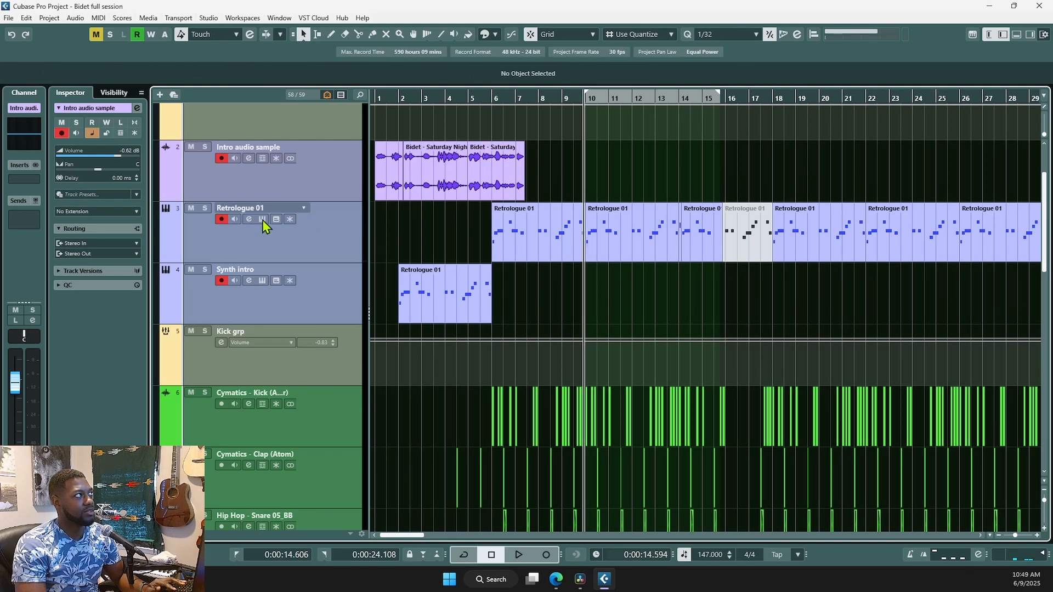
left_click(206, 208)
key("space")
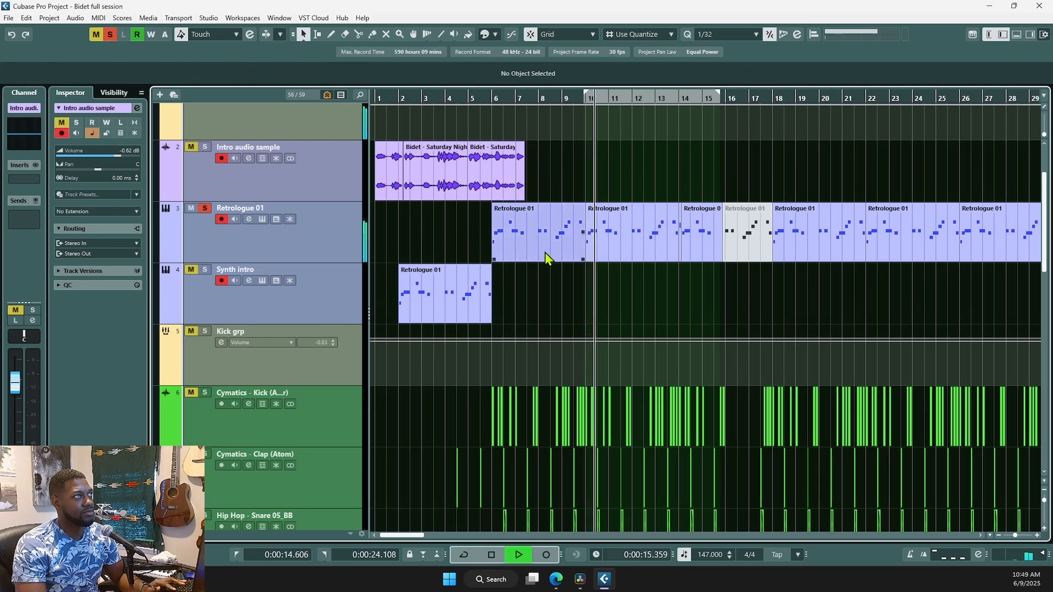
left_click(648, 216)
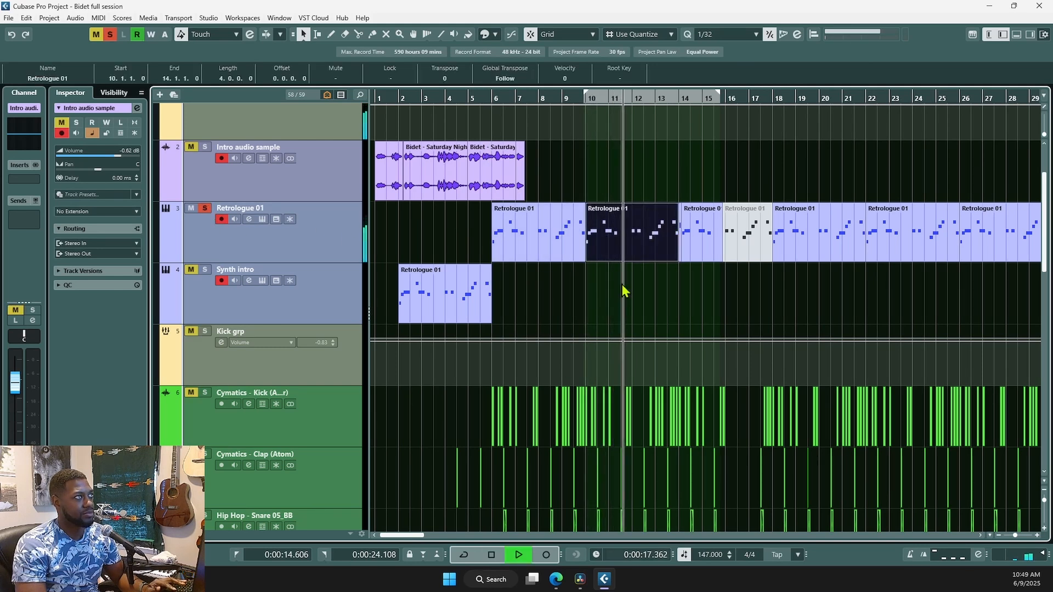
double_click(662, 237)
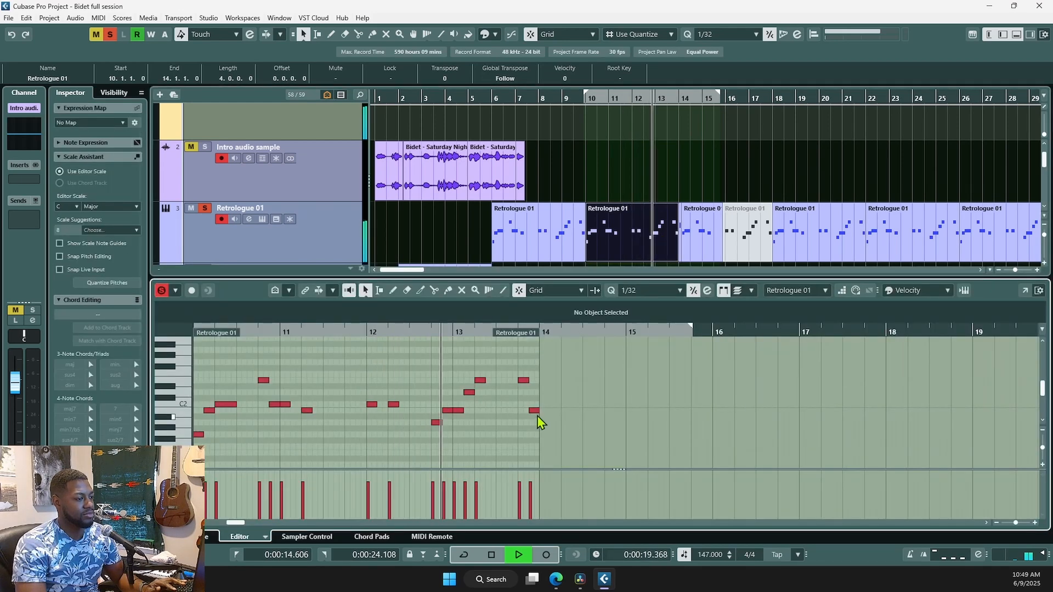
key("space")
key("Return")
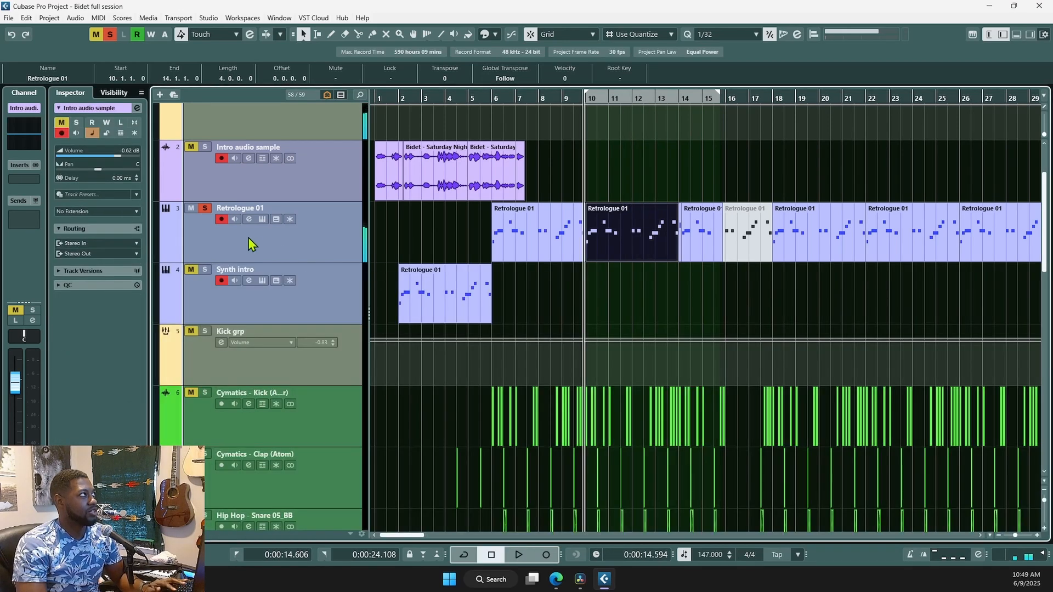
- Unsolo Retrologue 01 and open its channel EQ showing the 195.8 Hz and 5602 Hz filters
left_click(204, 209)
key("g")
key("g")
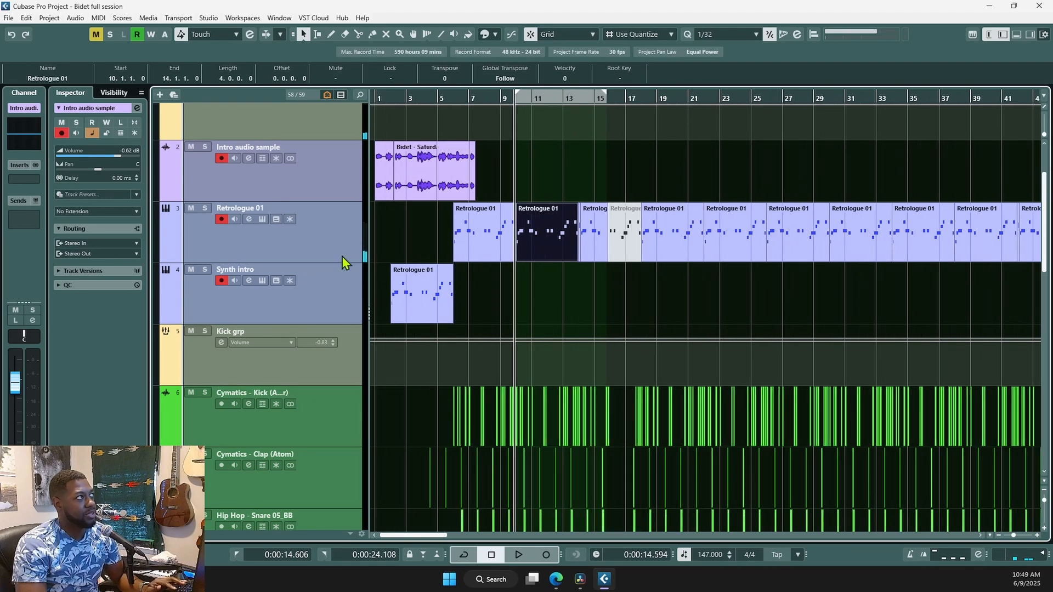
left_click(283, 249)
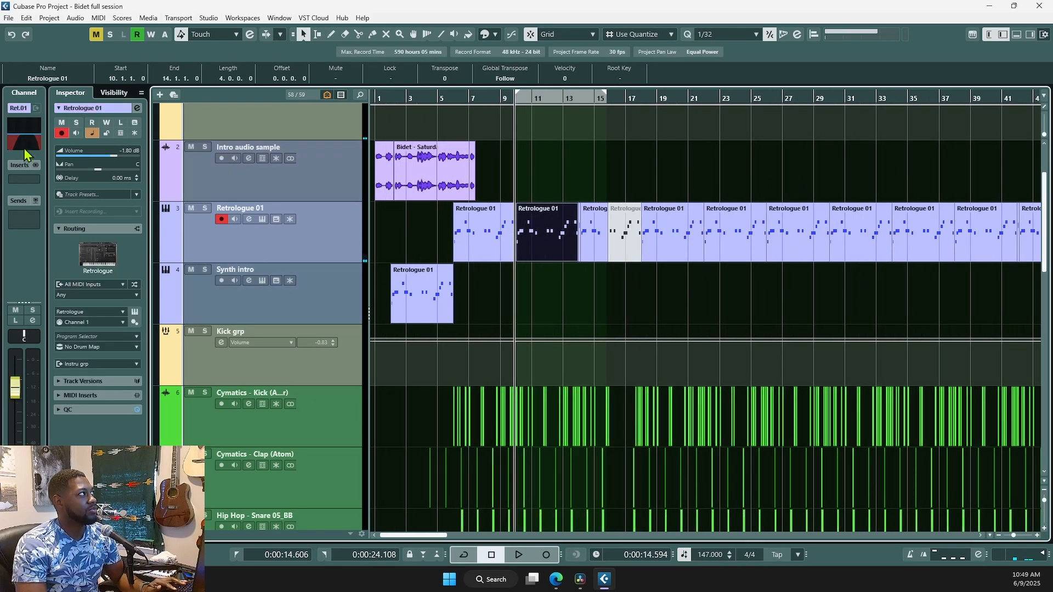
left_click(25, 156)
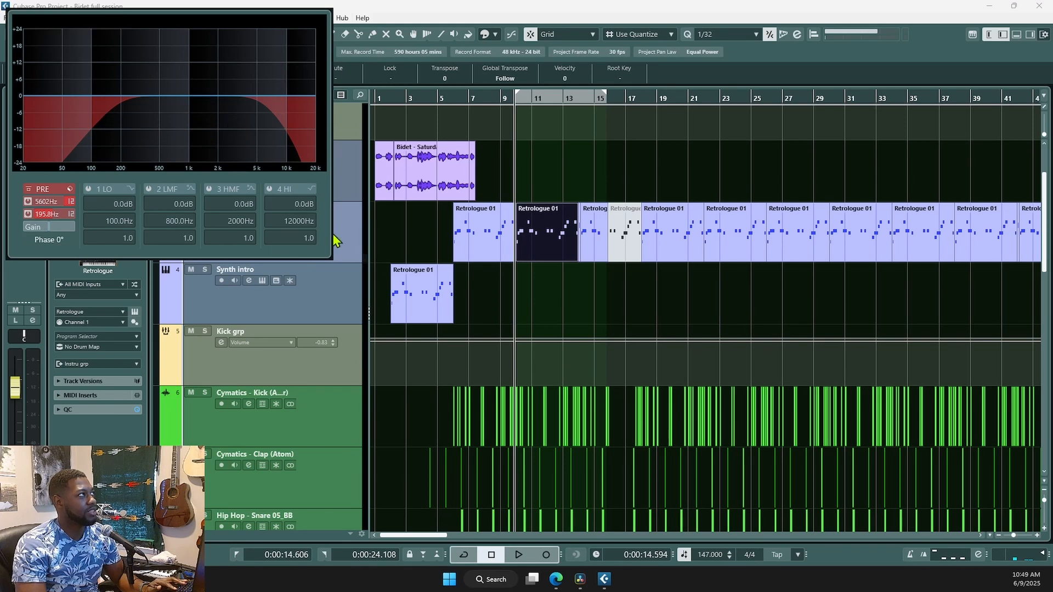
left_click(333, 251)
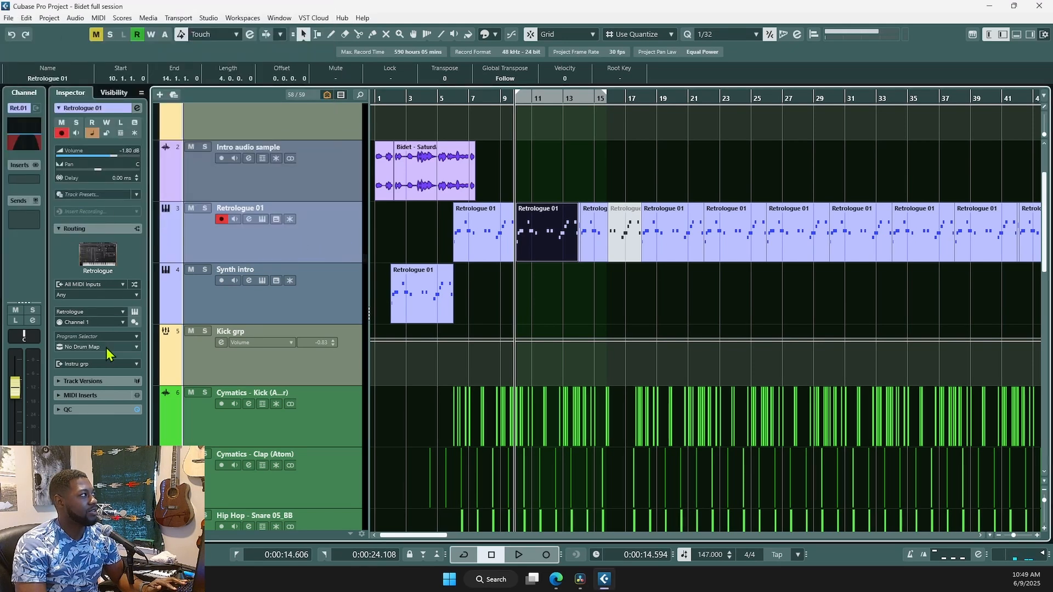
left_click(309, 131)
scroll(307, 294, "up", 3)
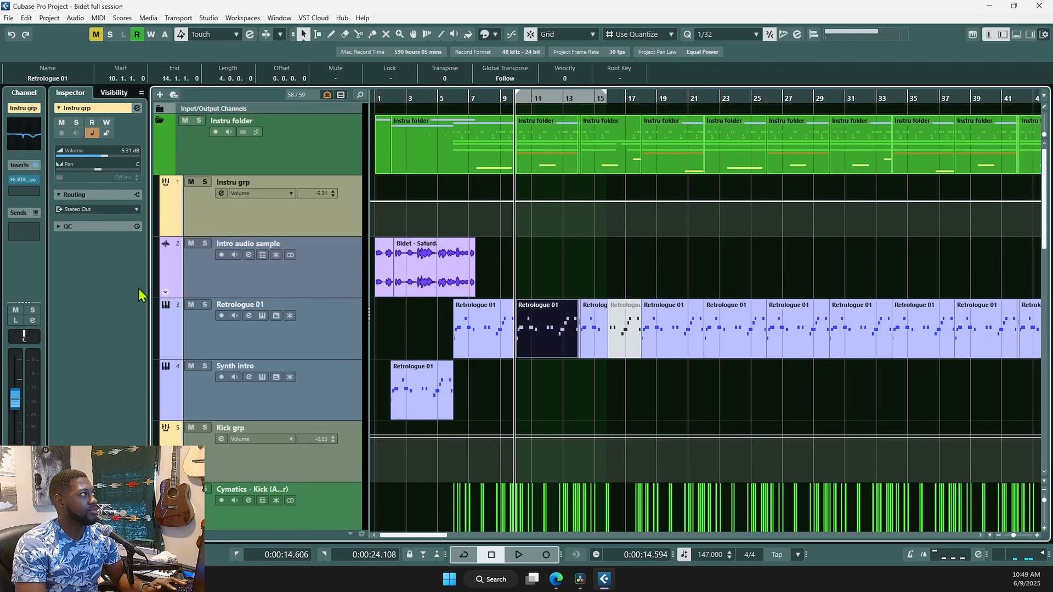
left_click(20, 179)
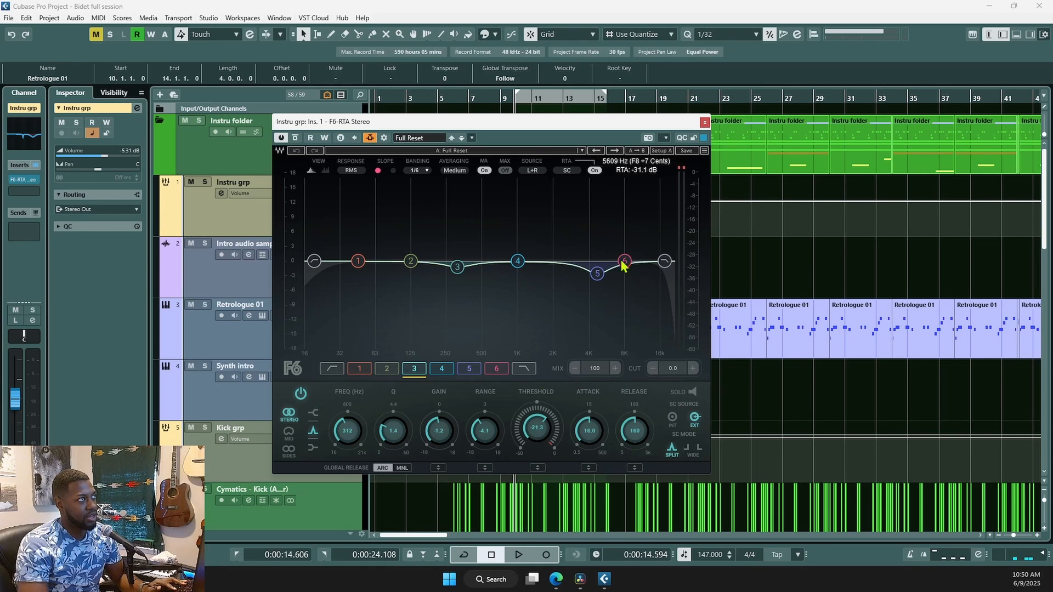
left_click(705, 122)
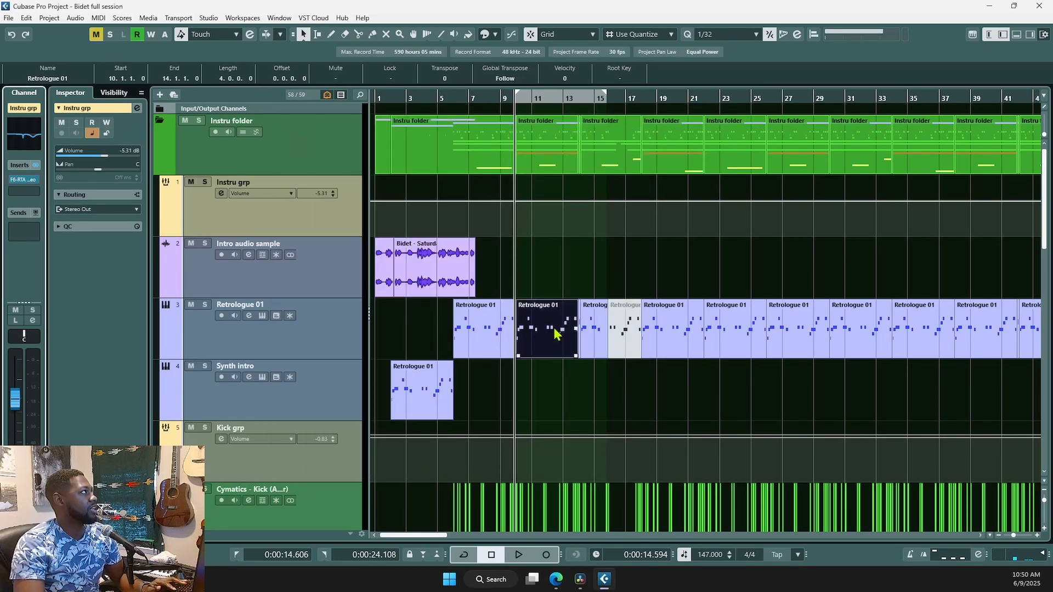
left_click(24, 135)
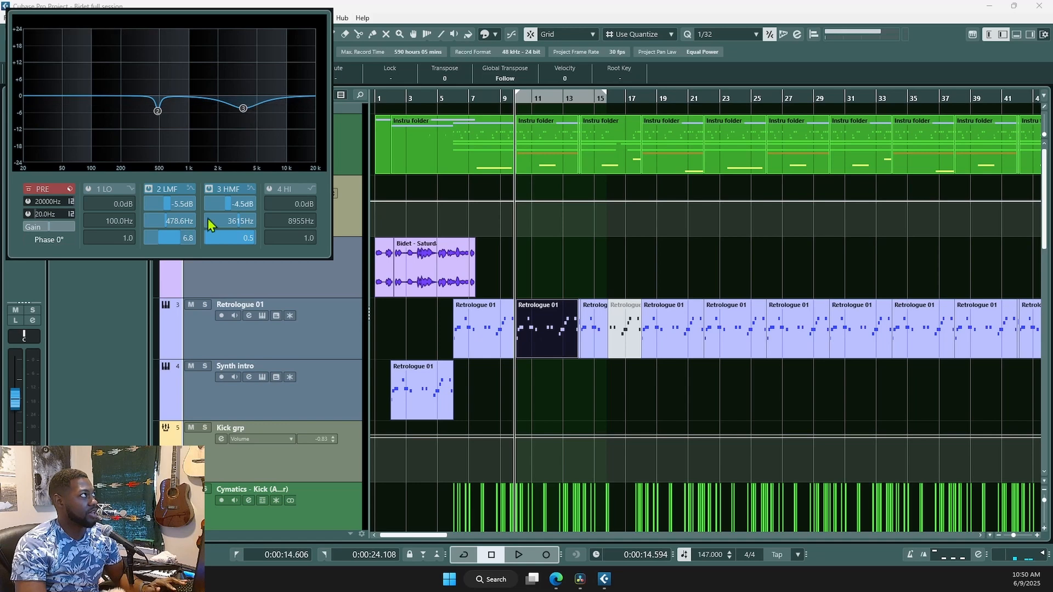
left_click(167, 340)
scroll(513, 383, "down", 4)
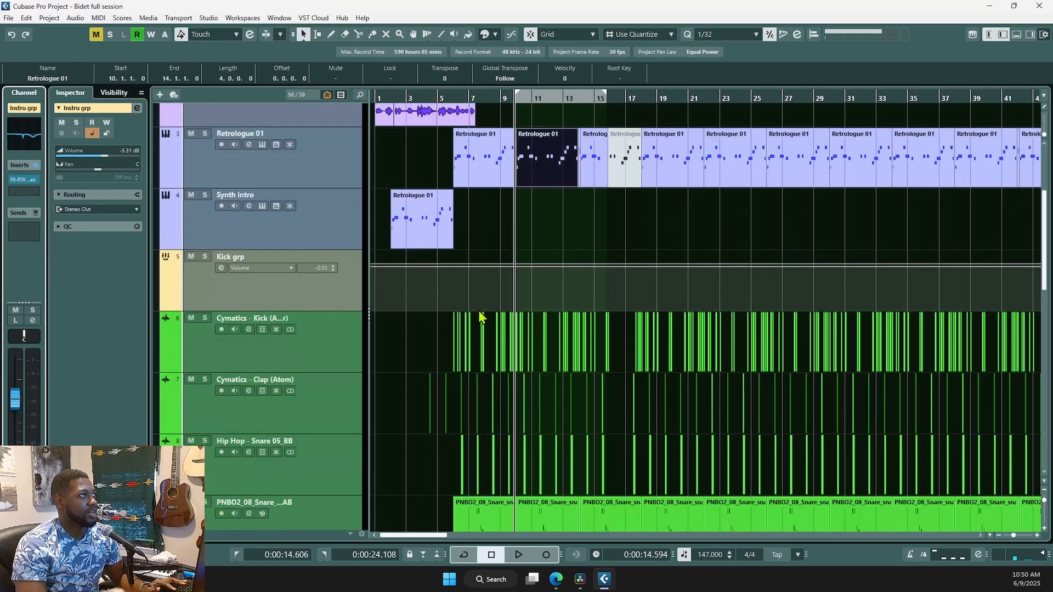
- Solo the kick group and audition its drums from around bar 3, then stop
scroll(425, 345, "down", 4)
scroll(440, 365, "up", 2)
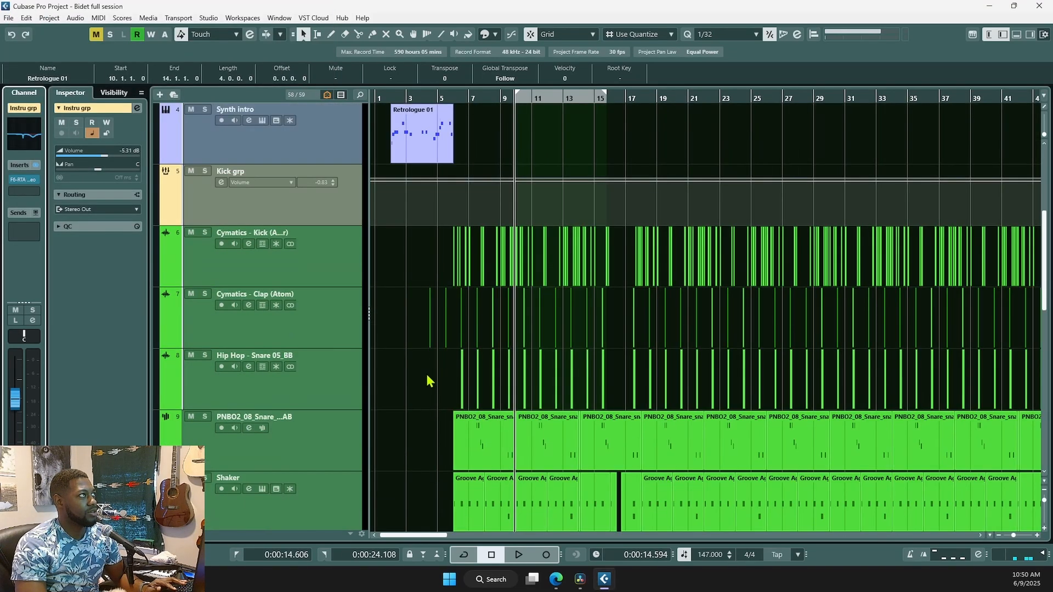
left_click(204, 171)
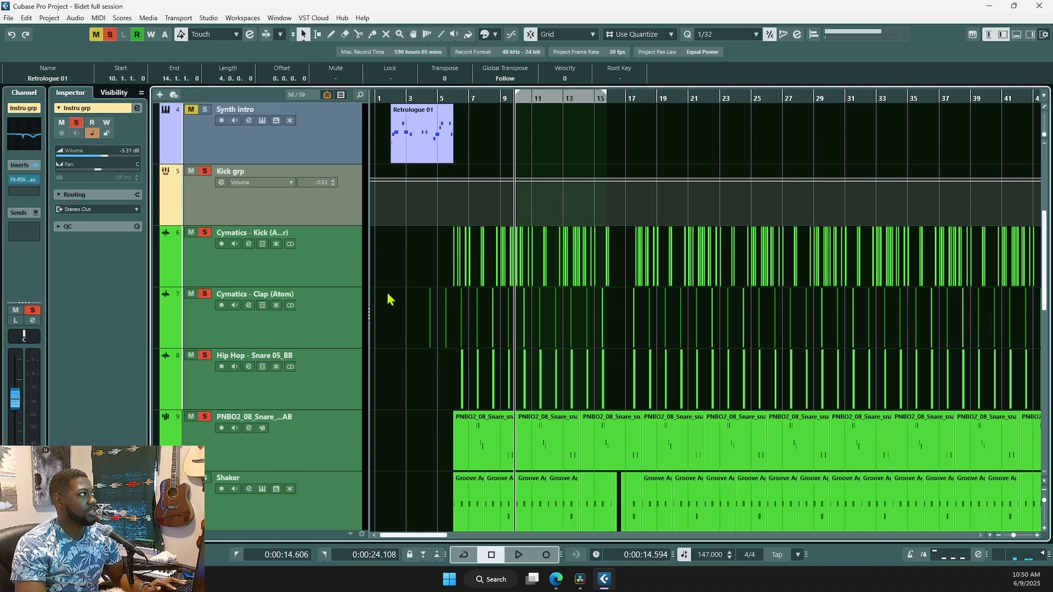
left_click(416, 345)
key("space")
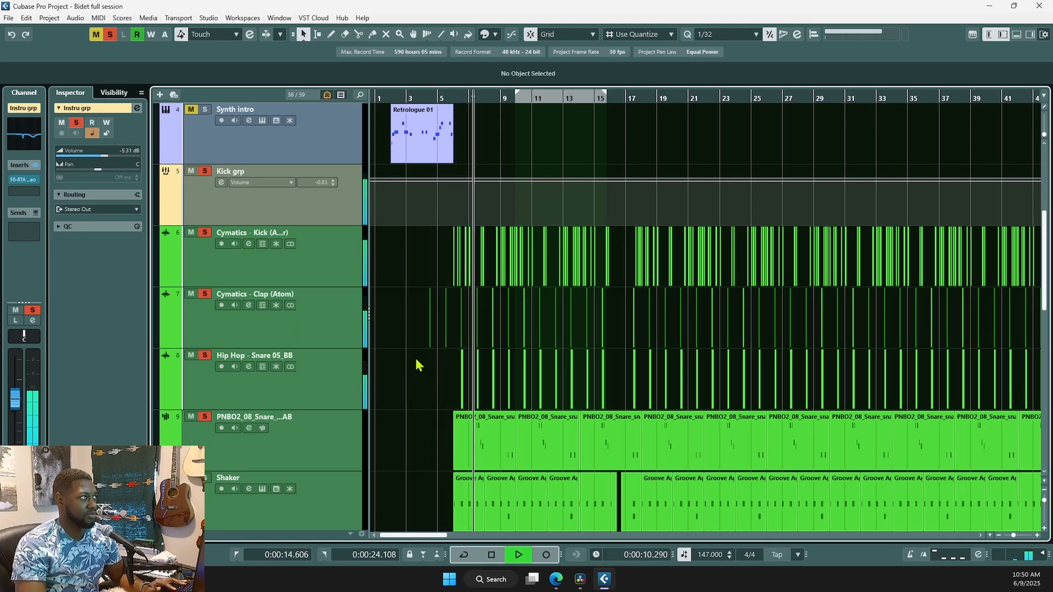
scroll(475, 378, "down", 3)
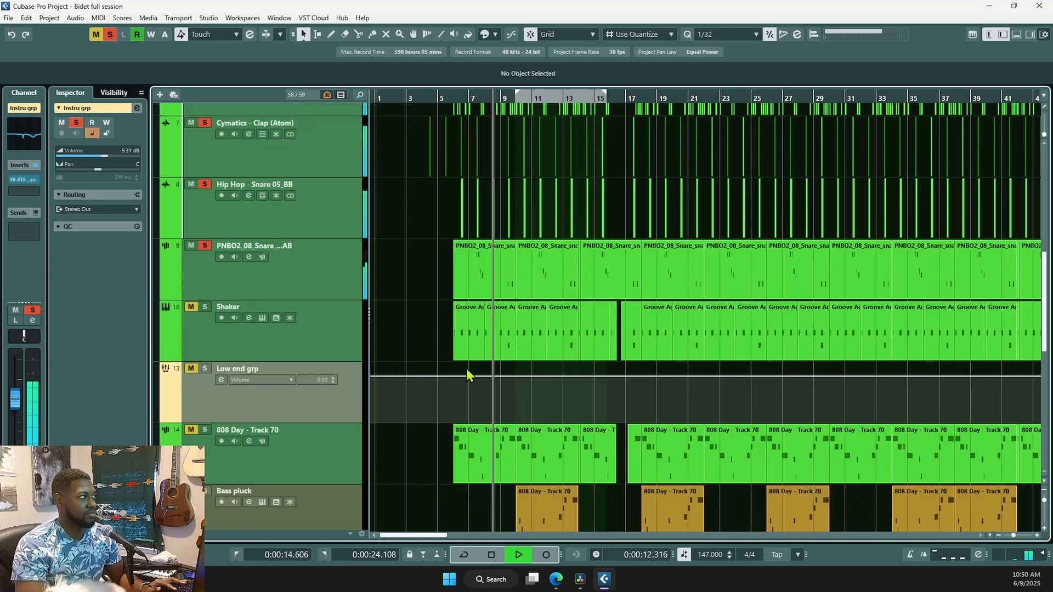
scroll(426, 351, "up", 2)
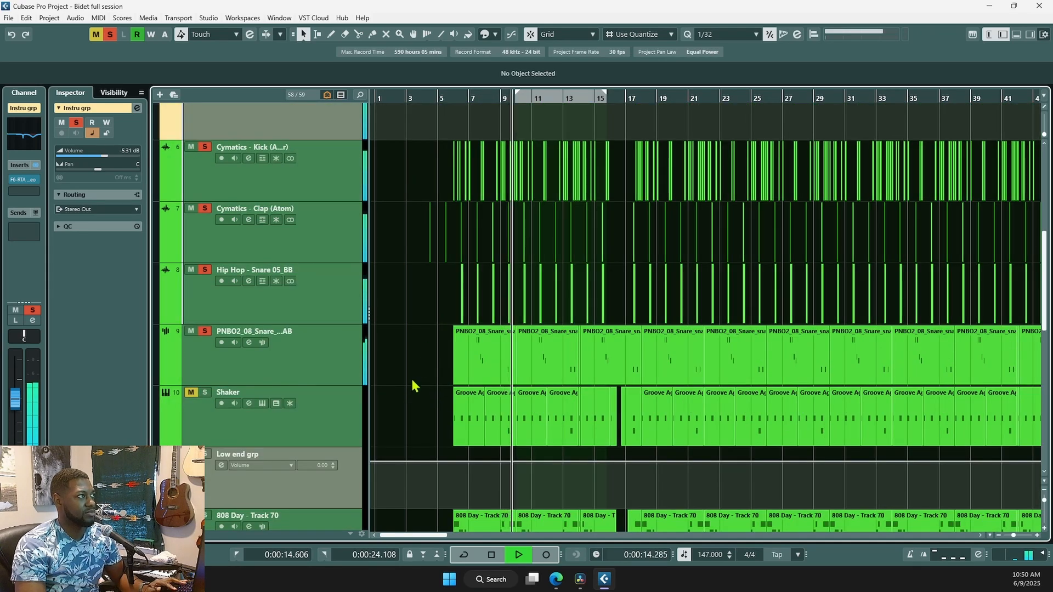
key("space")
scroll(403, 372, "up", 2)
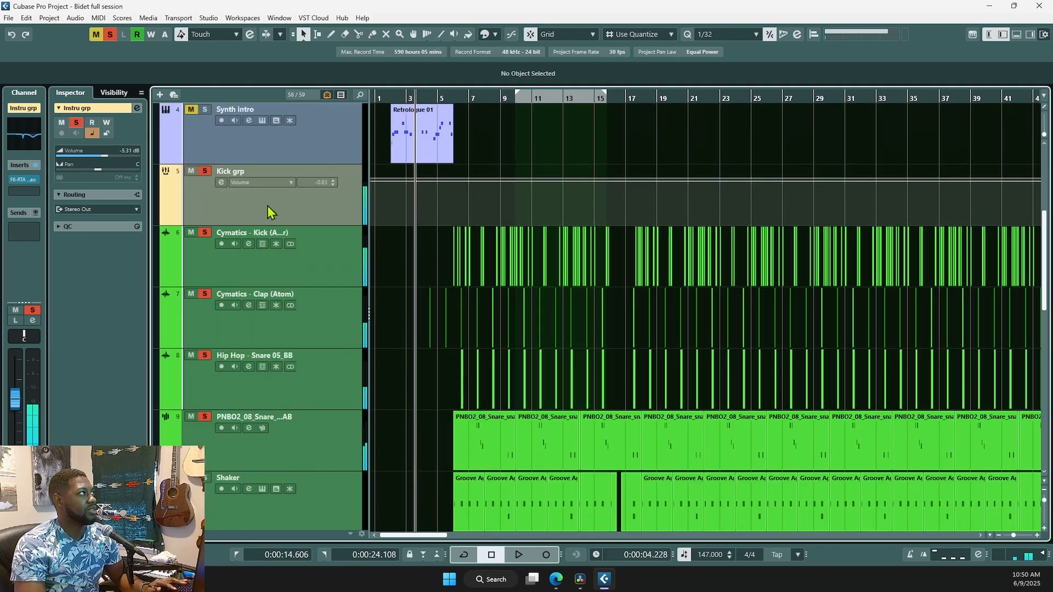
- Clear the group solo, solo only the Cymatics Kick track and audition it from bar 6
left_click(205, 171)
left_click(204, 232)
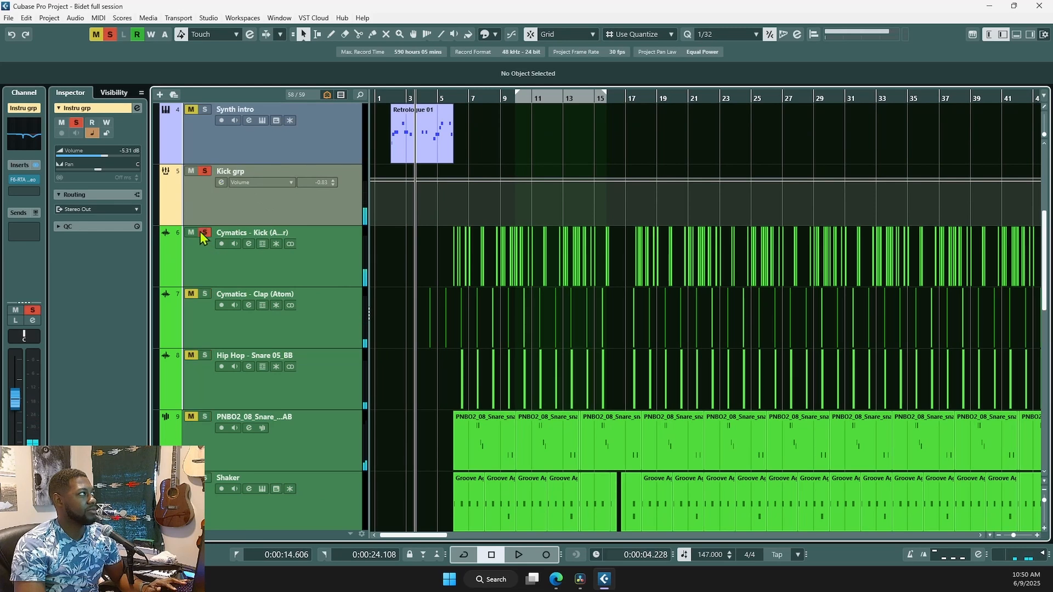
scroll(447, 281, "up", 2)
left_click(453, 281)
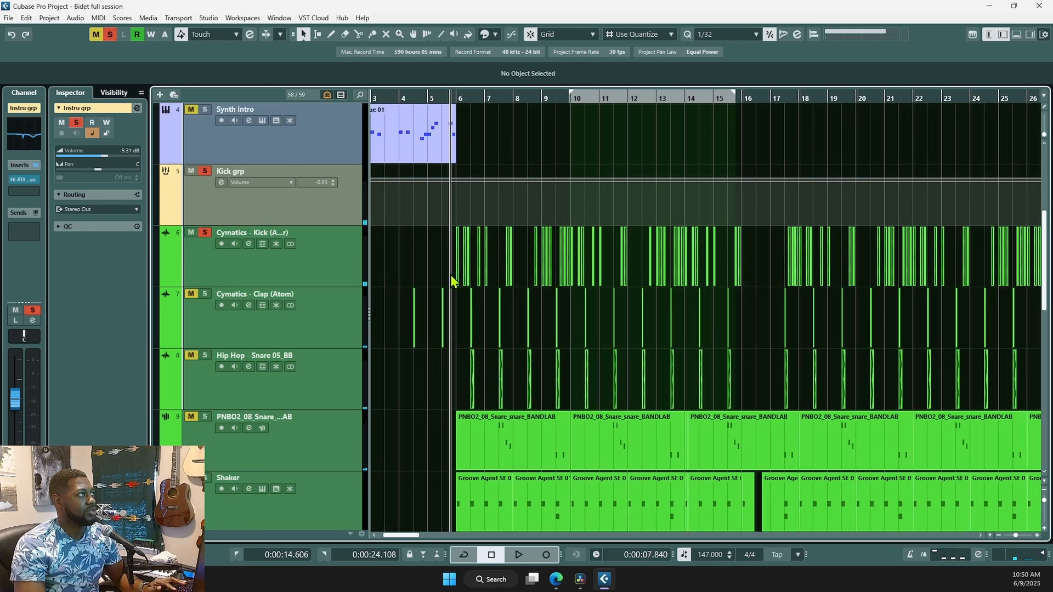
scroll(468, 366, "up", 2)
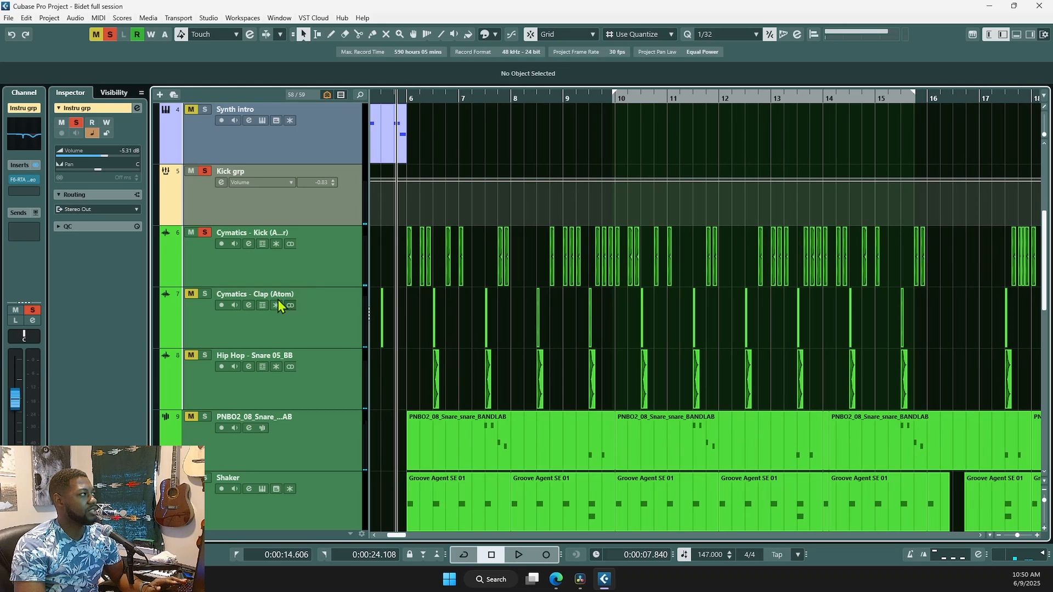
key("space")
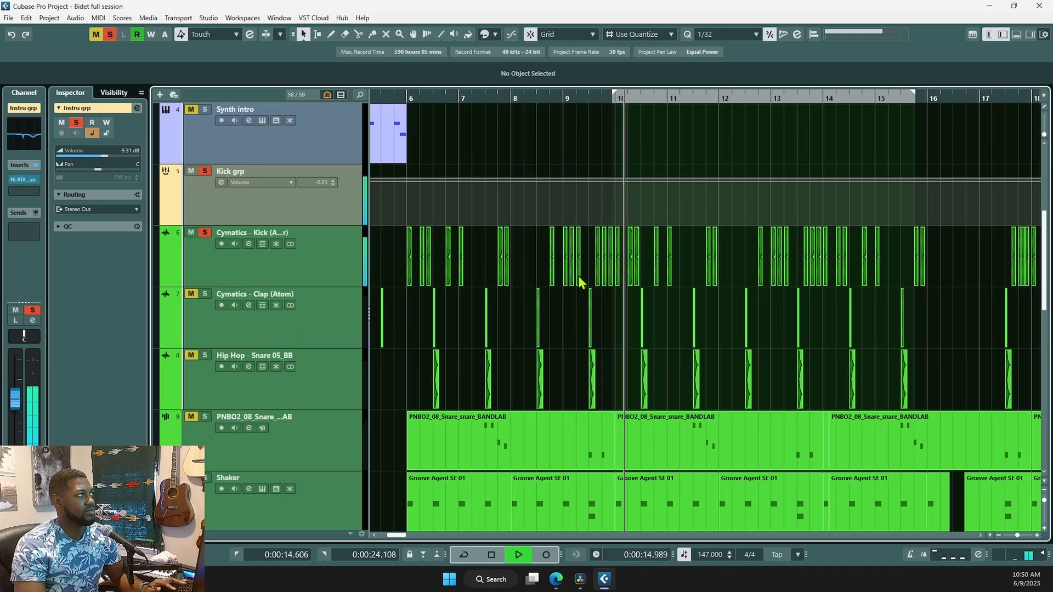
key("space")
scroll(417, 321, "up", 2)
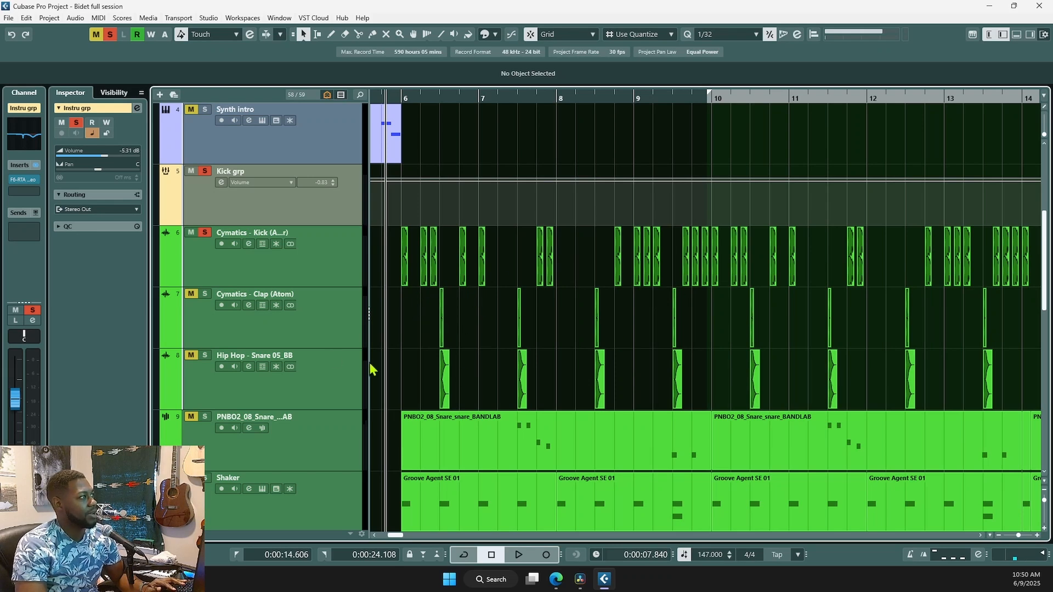
scroll(373, 369, "down", 2)
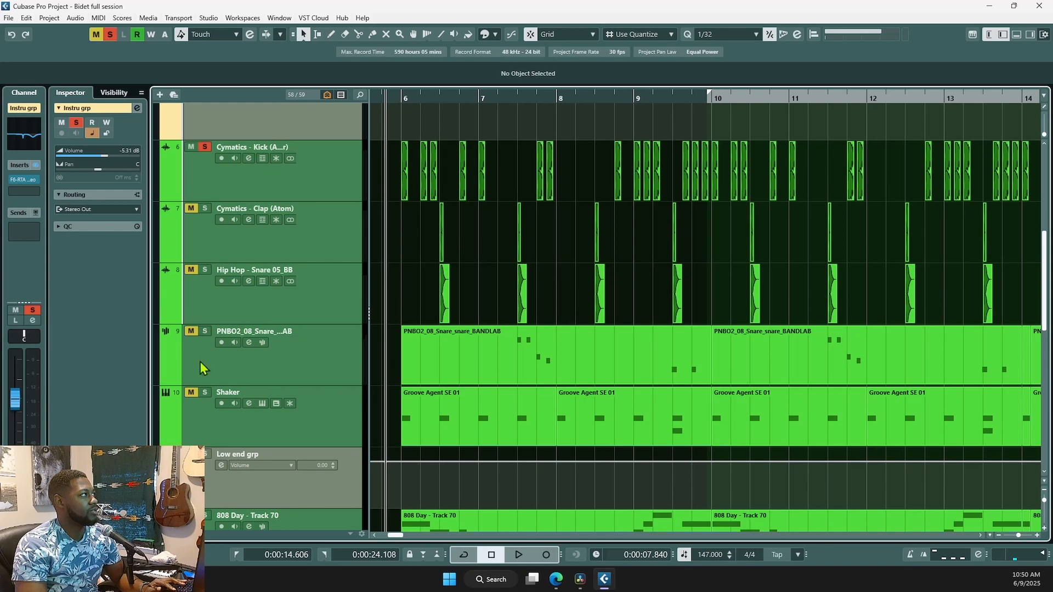
scroll(205, 384, "down", 4)
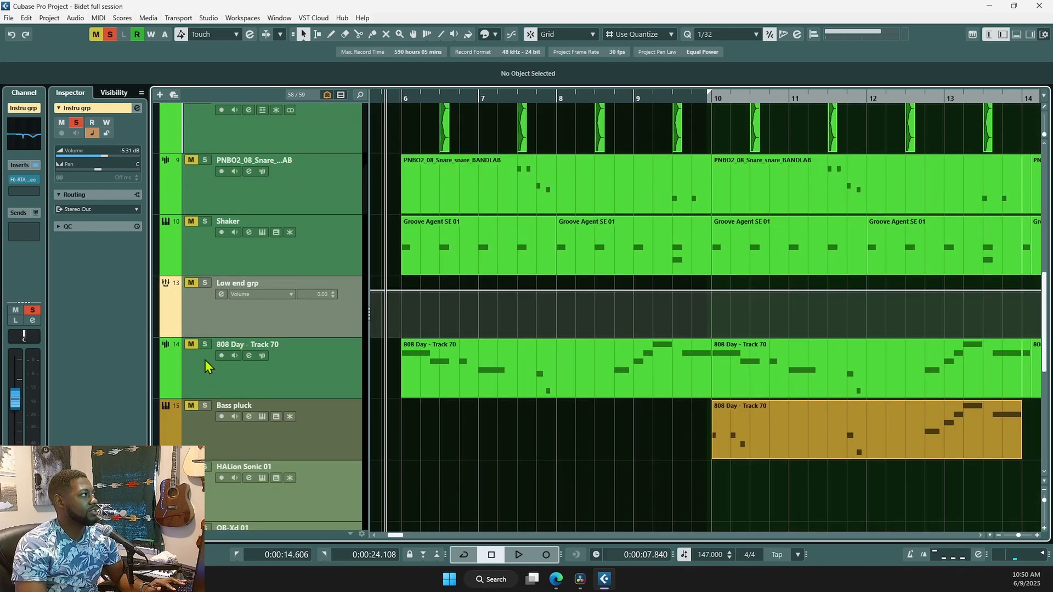
- Open the first 808 Day part's notes in the editor, then close it and resume playback
left_click(407, 394)
key("space")
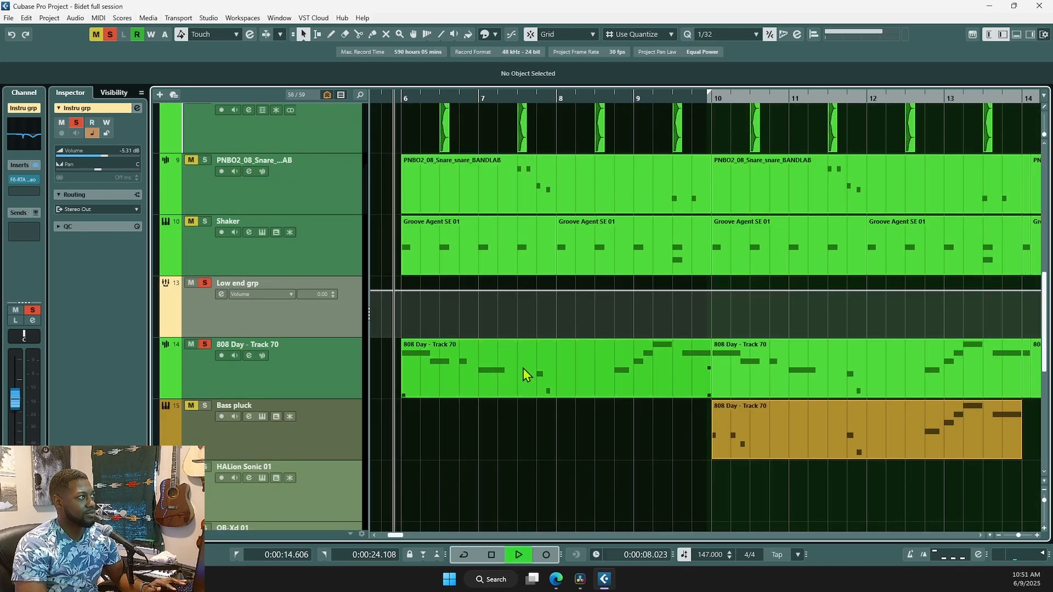
left_click(485, 391)
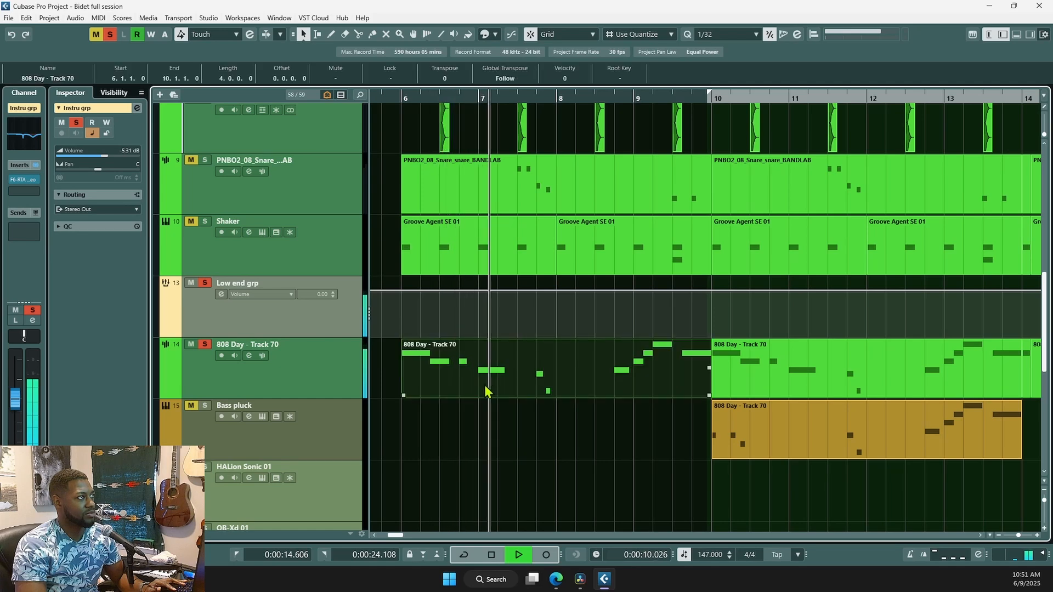
double_click(485, 391)
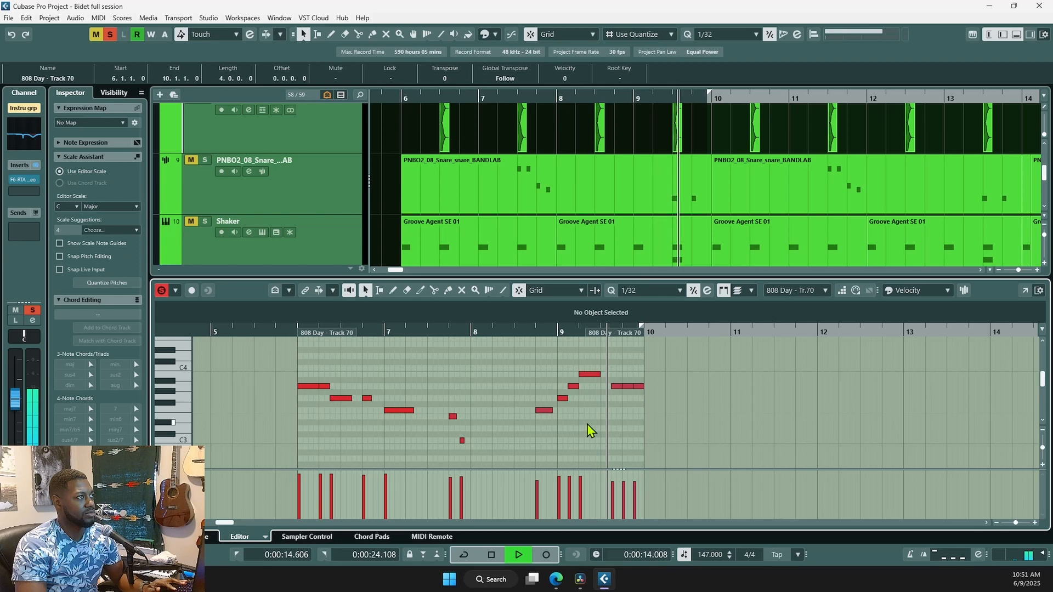
key("space")
key("Return")
key("space")
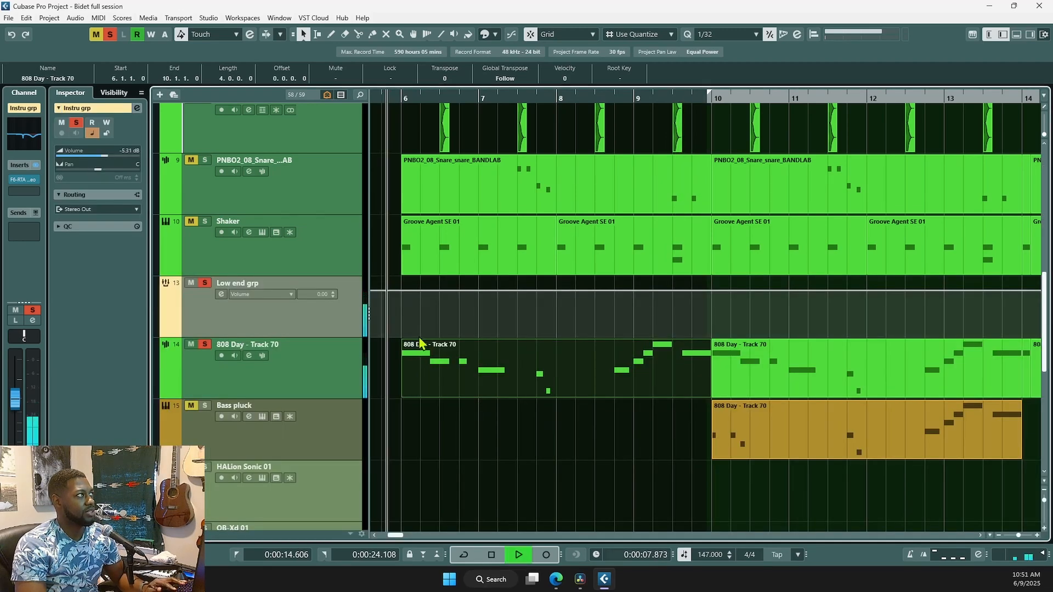
- Select the first PNBO2 snare event and stop playback
scroll(487, 400, "up", 2)
scroll(498, 454, "up", 2)
scroll(536, 348, "down", 2)
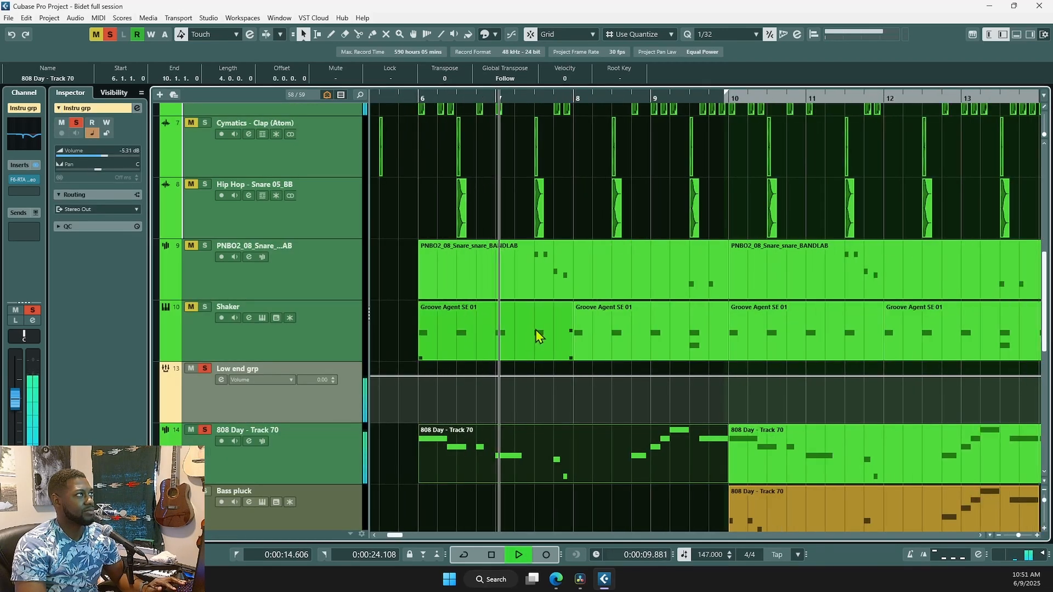
scroll(538, 334, "up", 2)
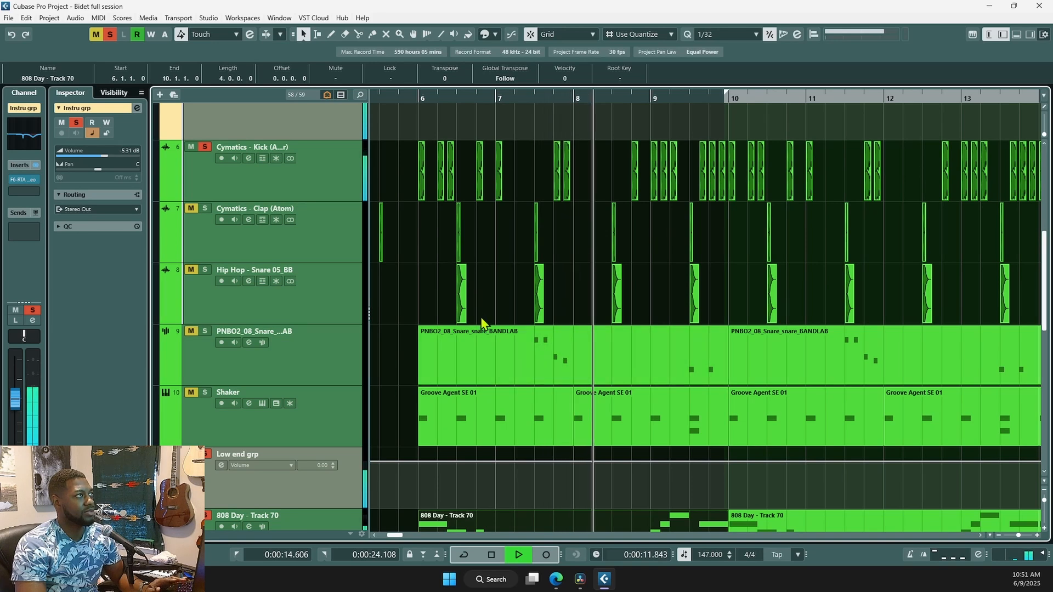
left_click(477, 334)
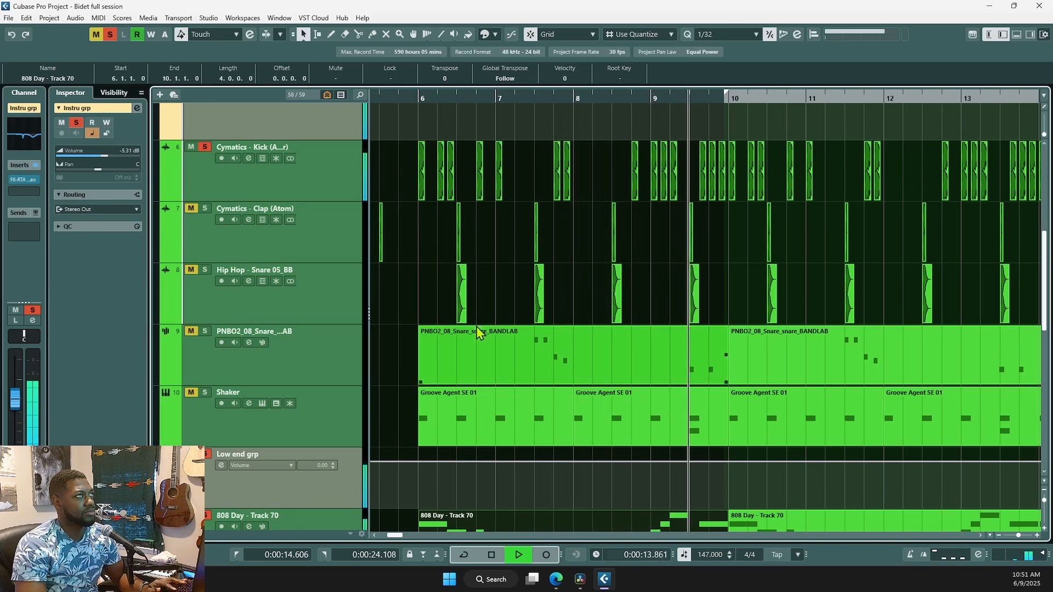
key("space")
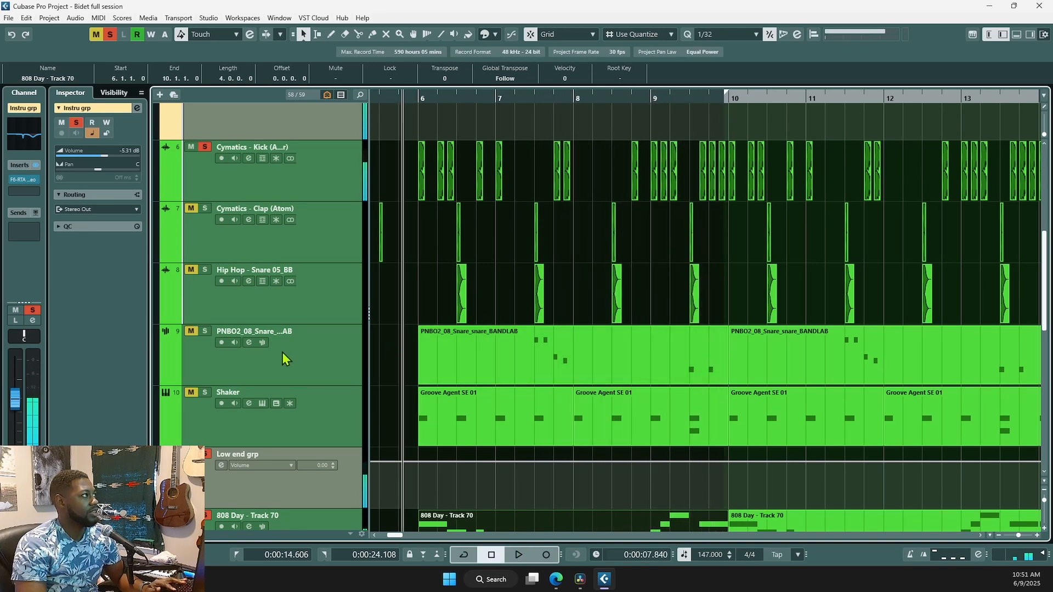
- Play the soloed low end from bar 10 and bring up the tool choices over the bass part
scroll(429, 349, "down", 3)
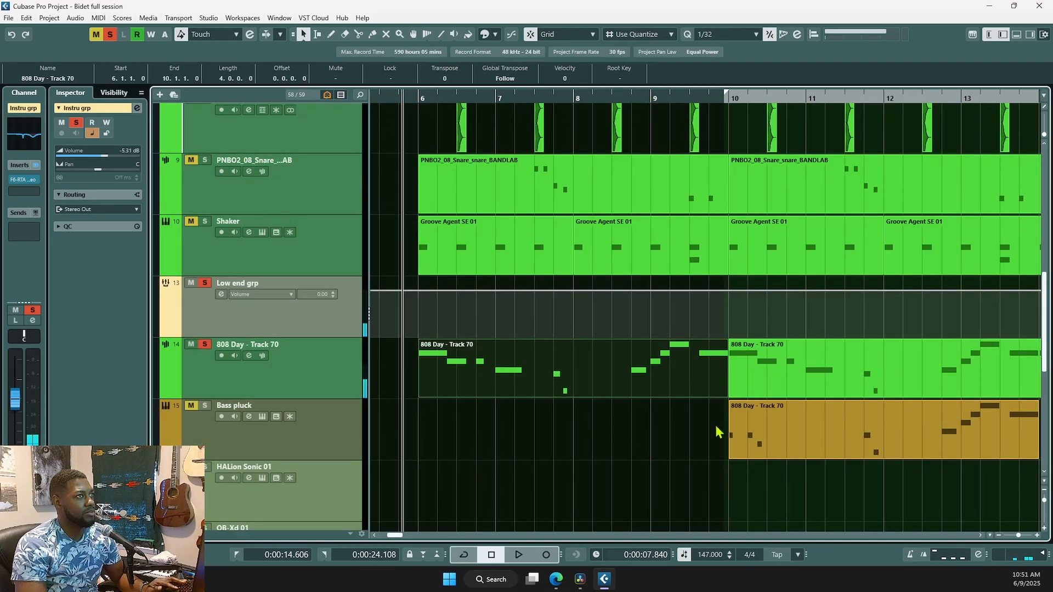
scroll(582, 431, "right", 3)
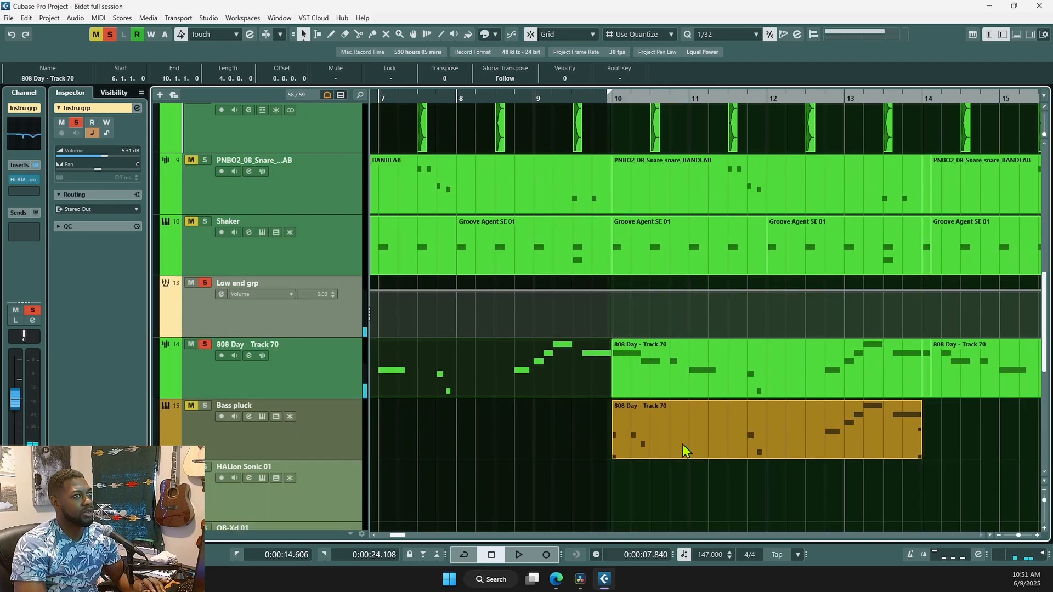
left_click(615, 496)
scroll(653, 507, "right", 2)
scroll(675, 469, "down", 2)
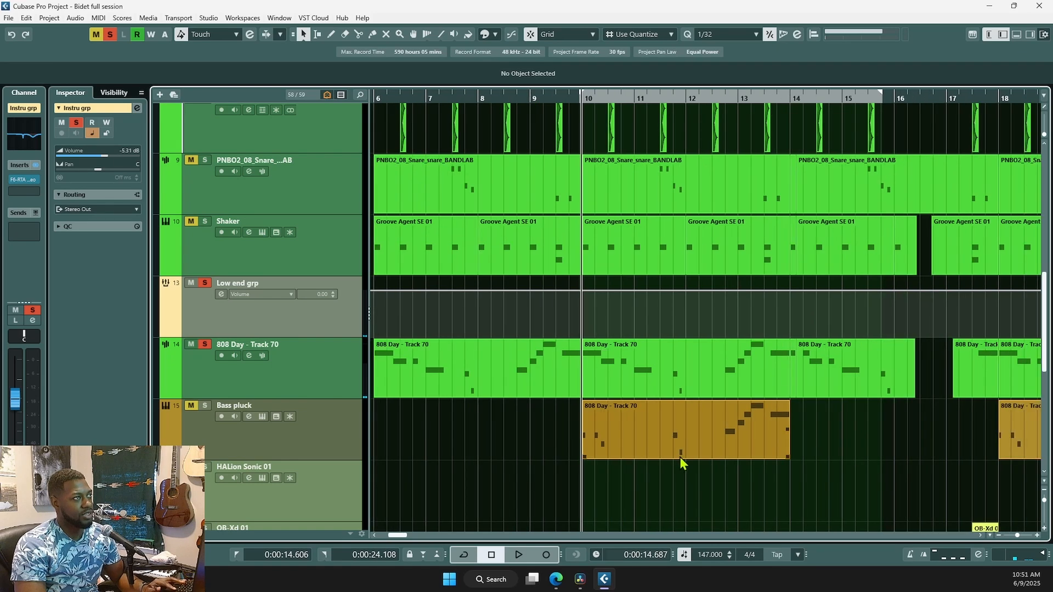
scroll(685, 488, "up", 2)
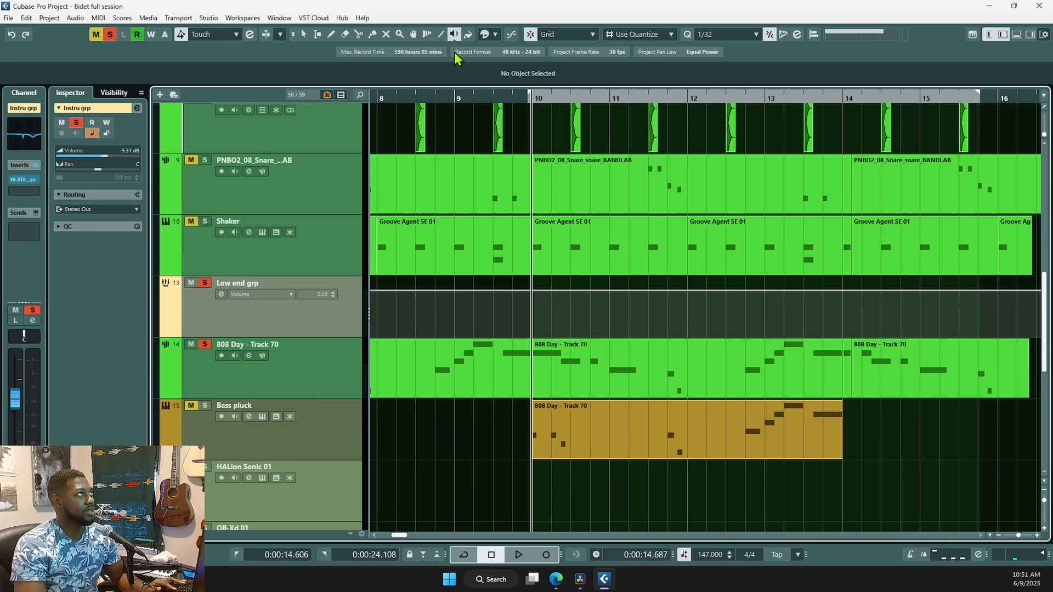
key("space")
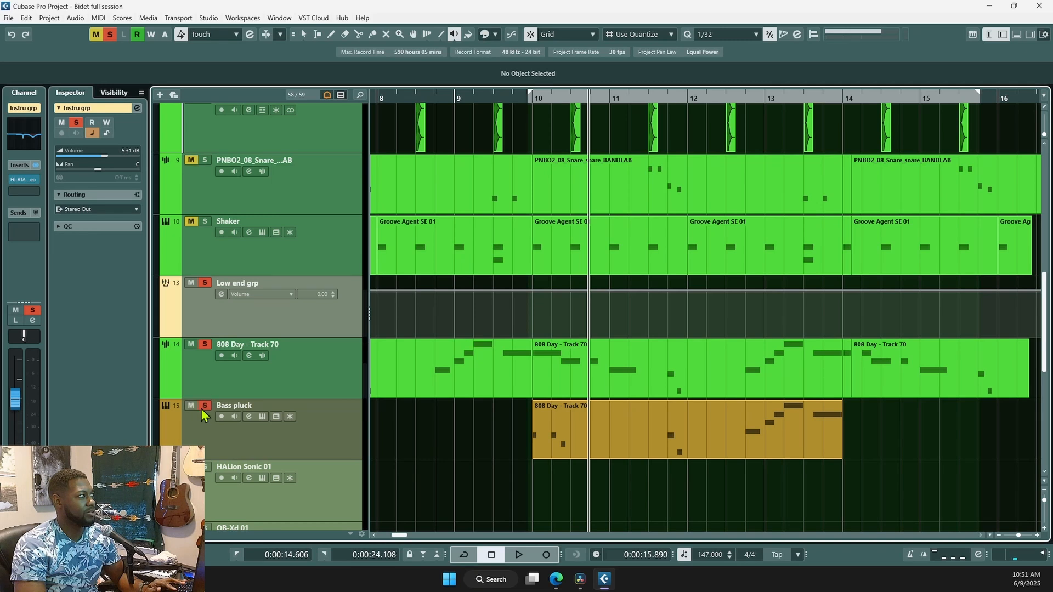
key("space")
key("space")
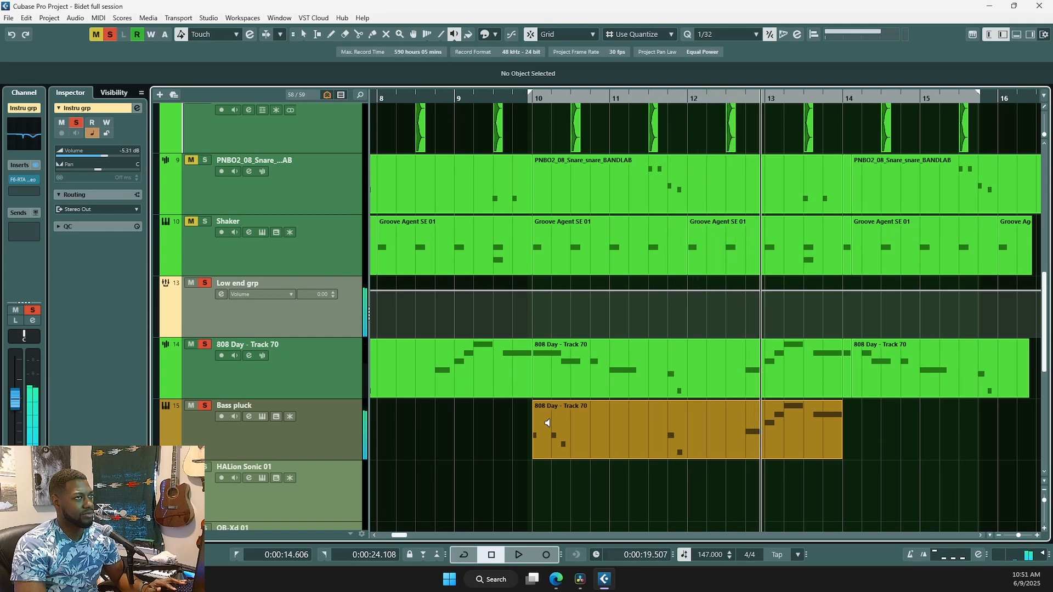
right_click(535, 425)
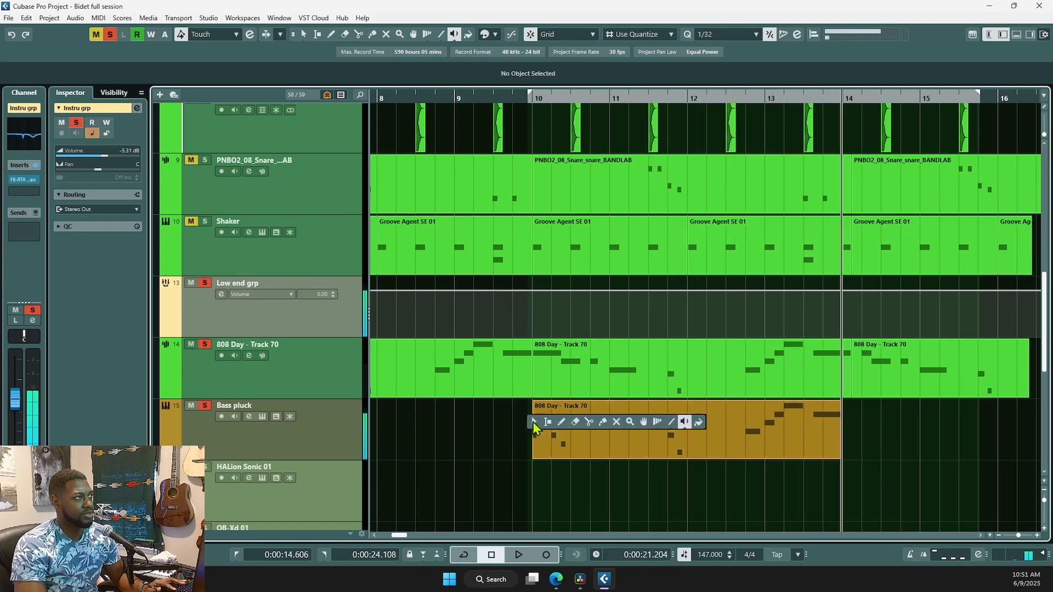
- Replace the gold copy on Bass pluck with a copy of the 808 Day - Track 70 part at bar 10
left_click(534, 422)
double_click(581, 357)
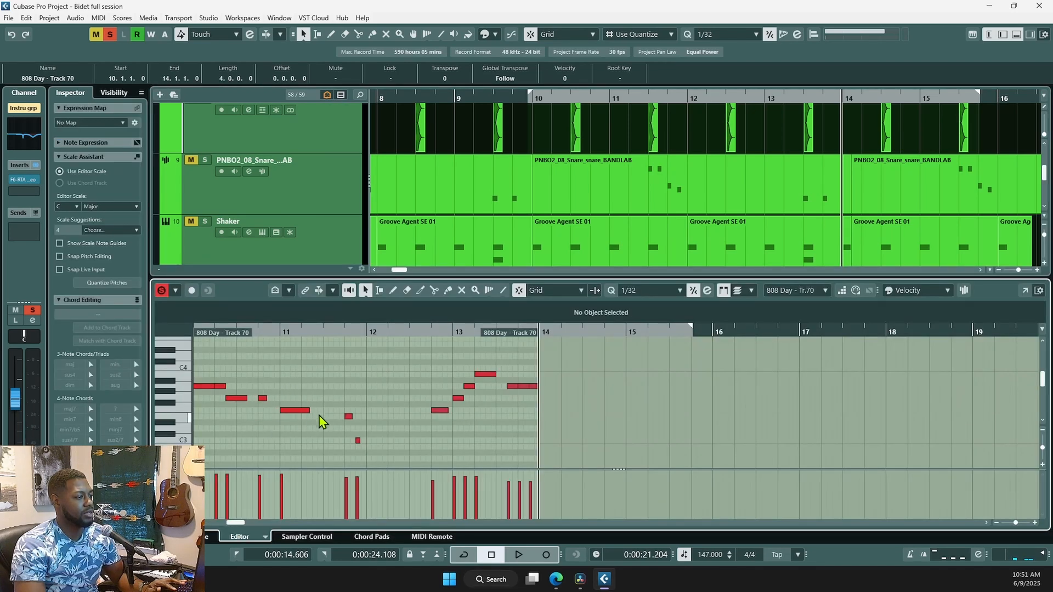
key("Return")
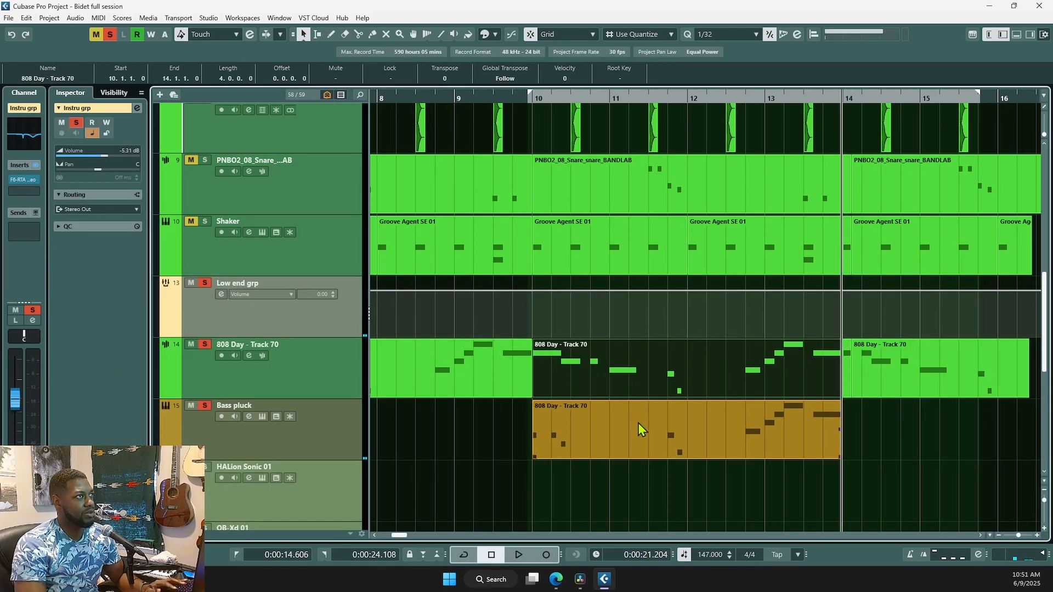
left_click(585, 422)
key("Delete")
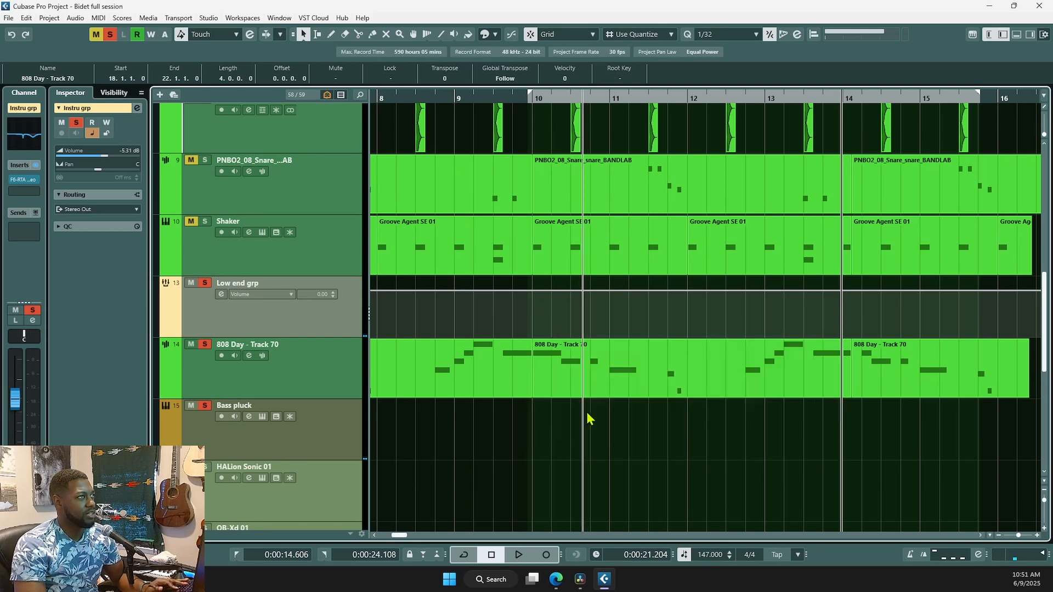
left_click(601, 392)
left_click_drag(601, 392, 571, 429)
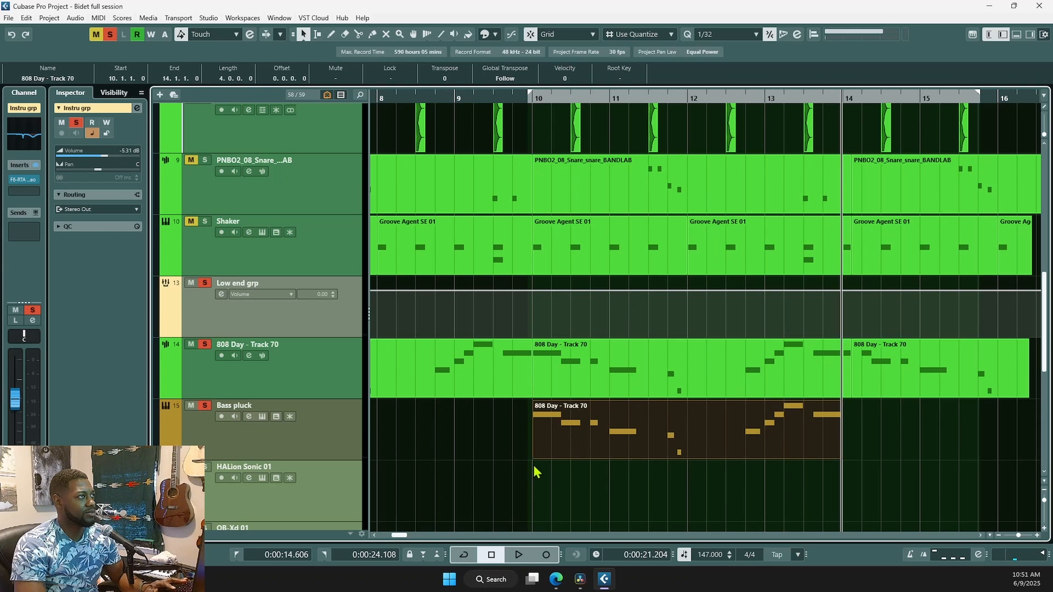
left_click(513, 453)
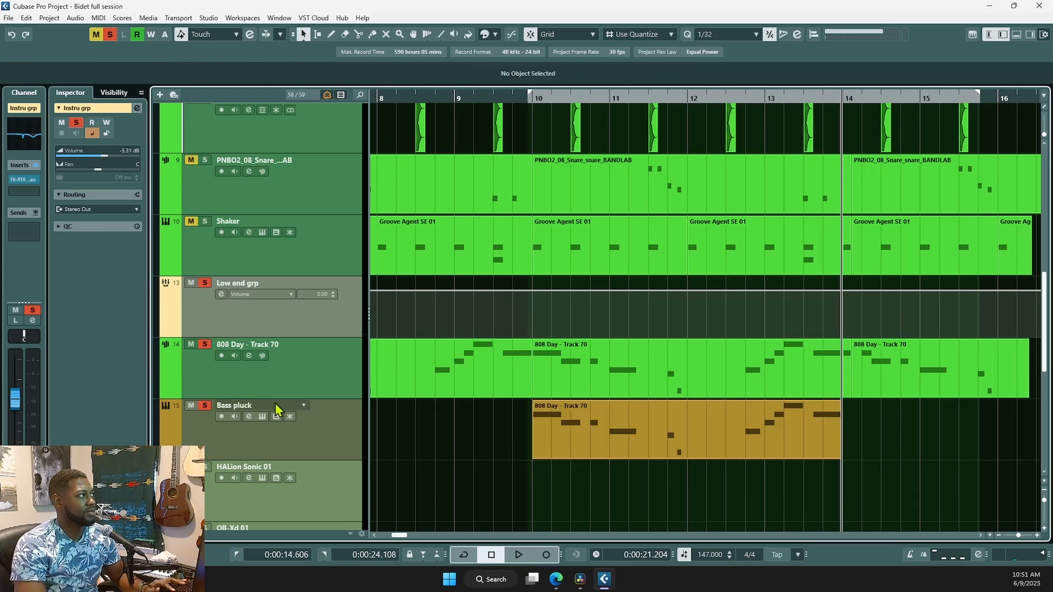
- Clear all solos, solo 808 Day alongside Bass pluck and audition them
left_click(110, 34)
left_click(306, 413)
left_click(190, 338, "ctrl")
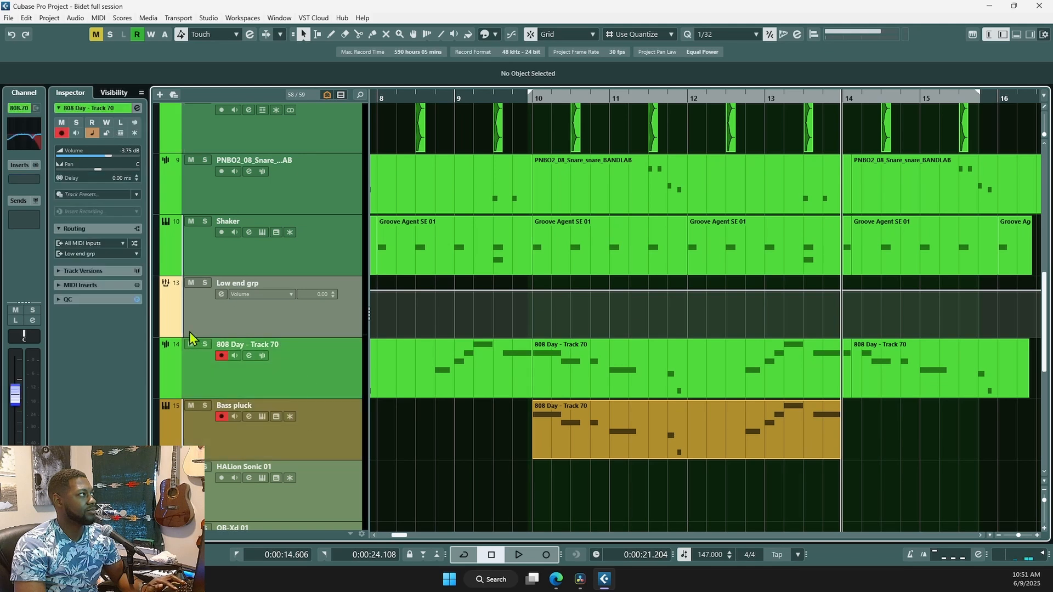
left_click(204, 347)
left_click(535, 443)
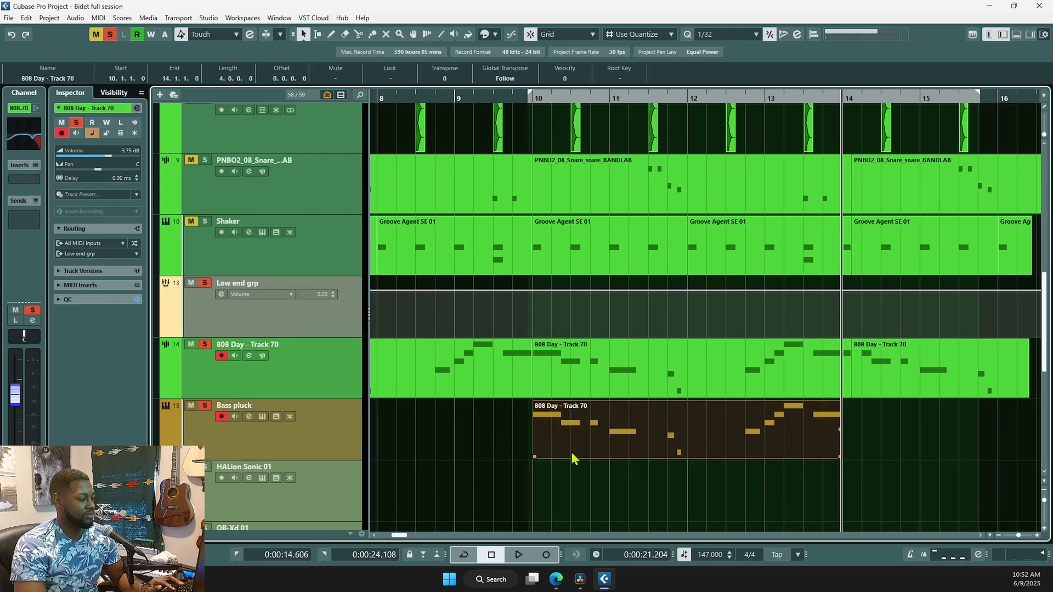
key("space")
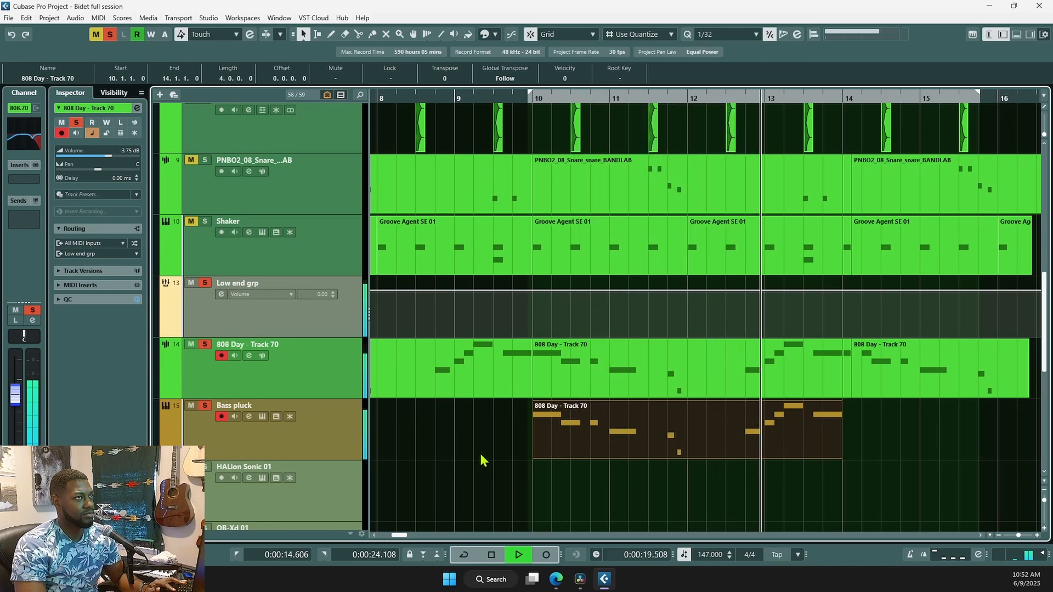
key("space")
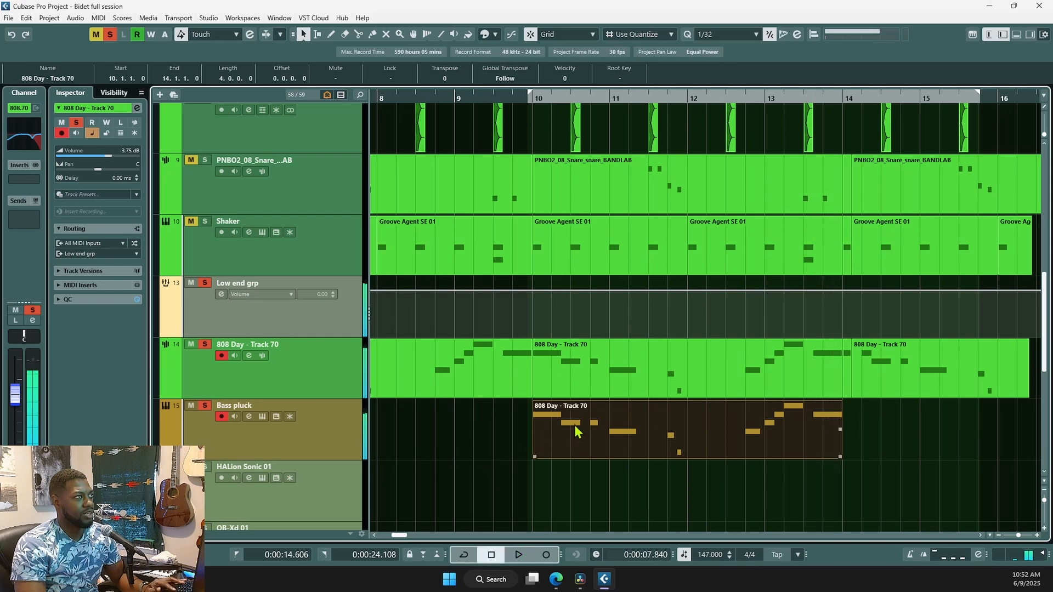
- Undo the last two edits to the Bass pluck part and audition the restored notes
left_click(588, 454)
key("space")
key("space")
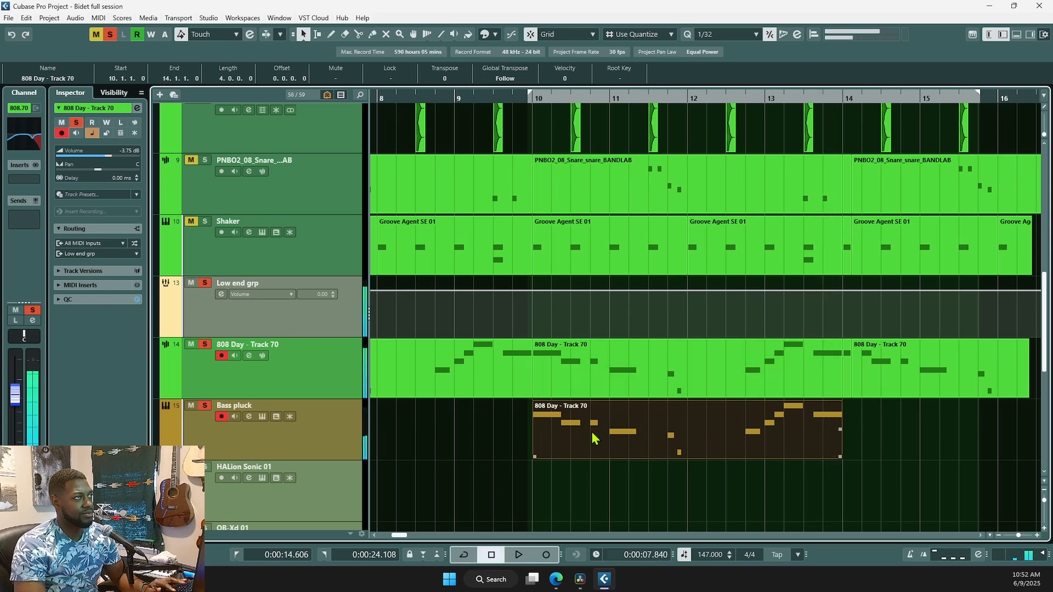
key("space")
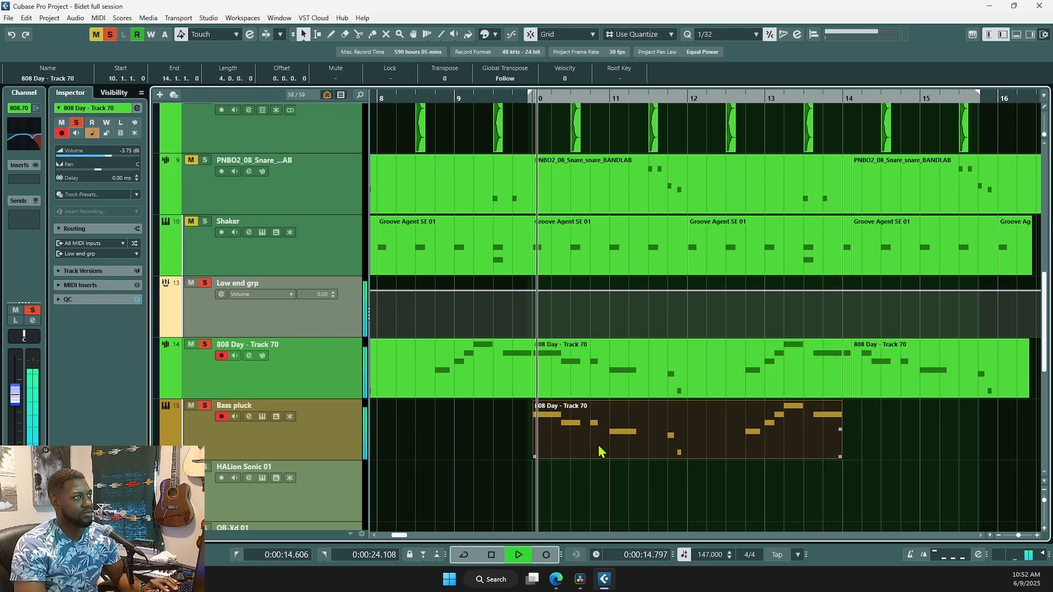
key("space")
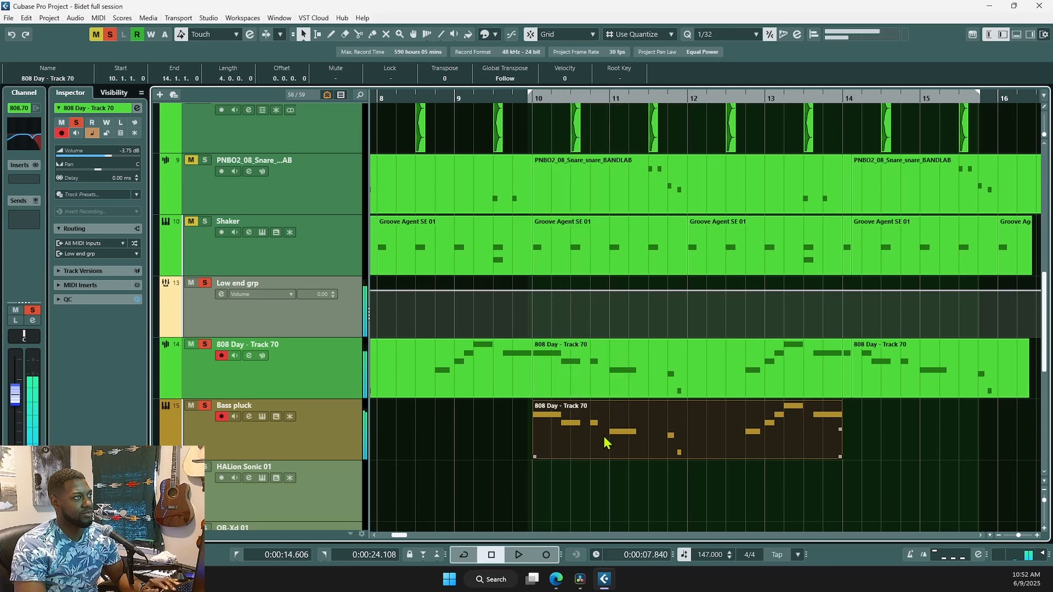
key("ctrl+z")
key("ctrl+z")
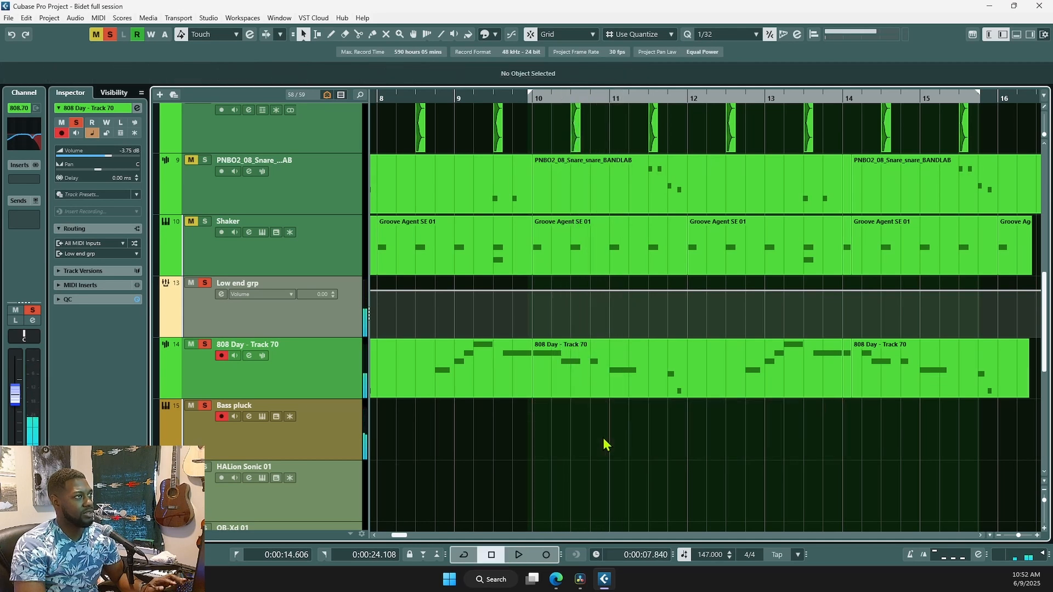
key("ctrl+z")
left_click(601, 442)
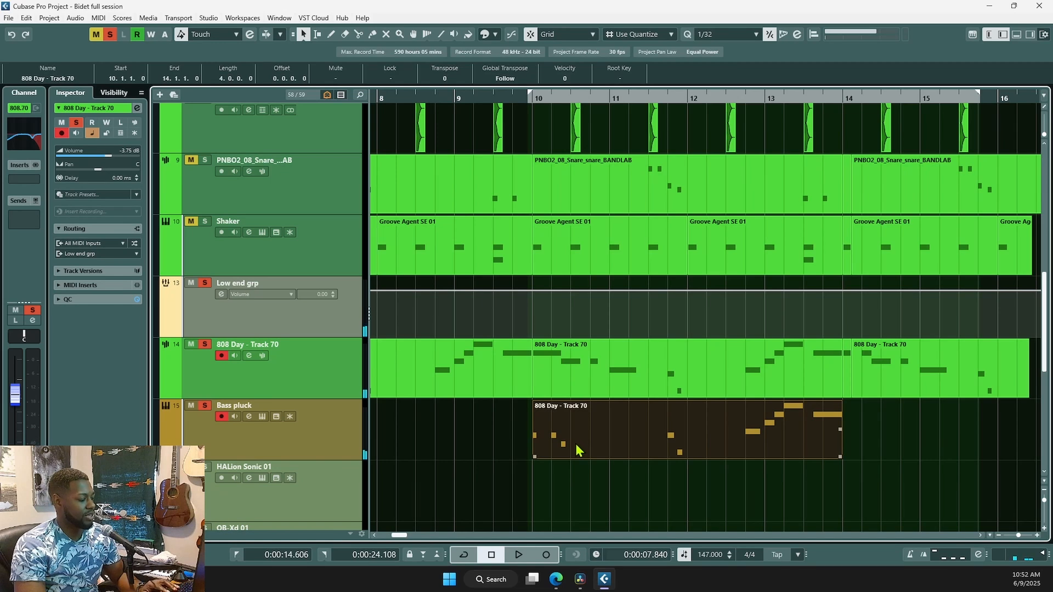
key("space")
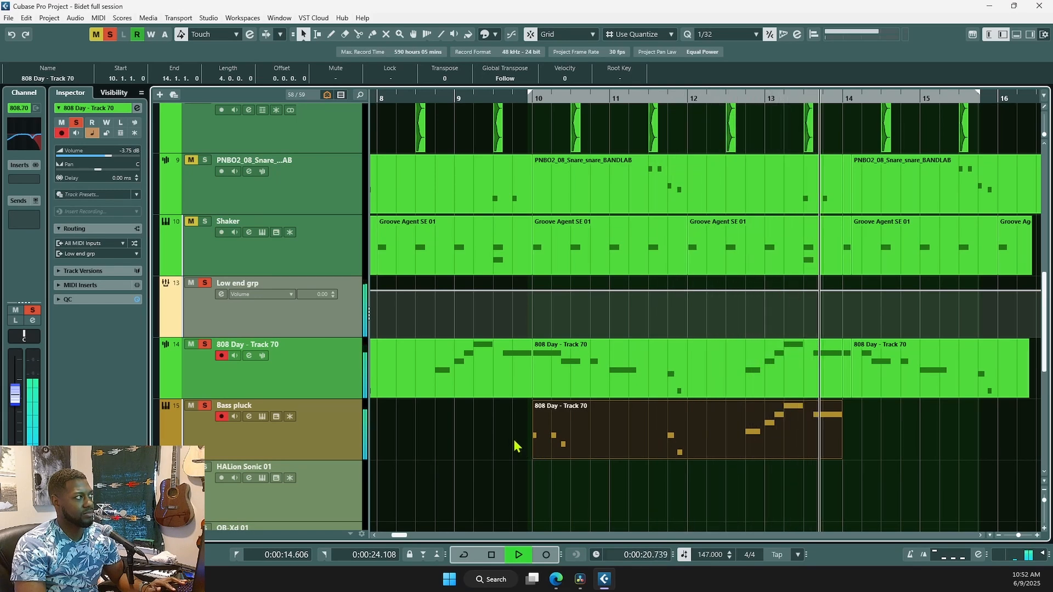
key("space")
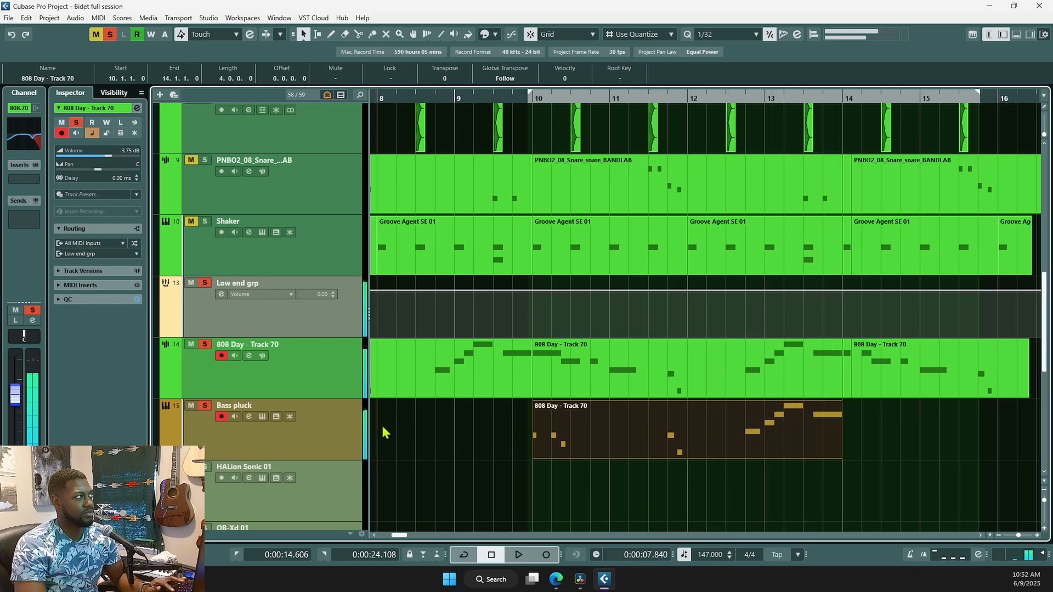
- Clear all solos, solo the Clap and Hip Hop snare tracks and briefly audition them
key("g")
key("g")
key("g")
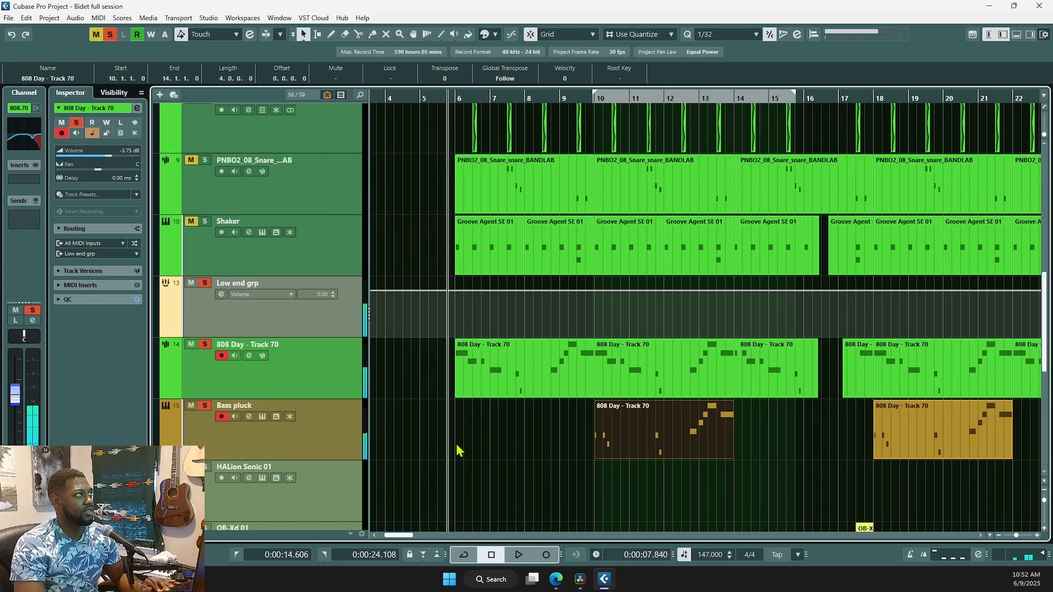
scroll(456, 443, "up", 3)
key("h")
key("h")
key("h")
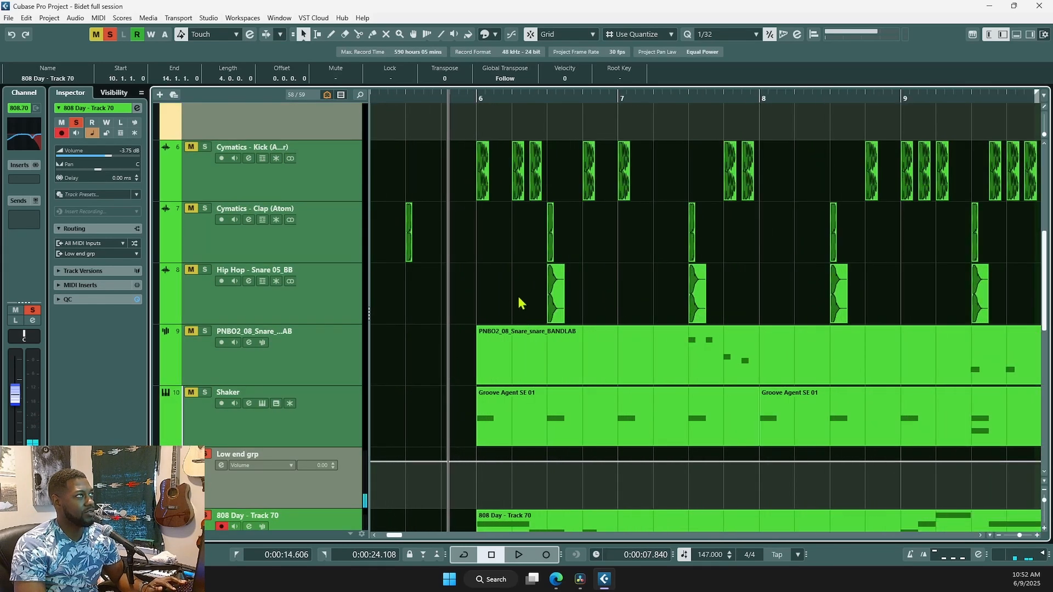
left_click(543, 188)
scroll(603, 293, "up", 2)
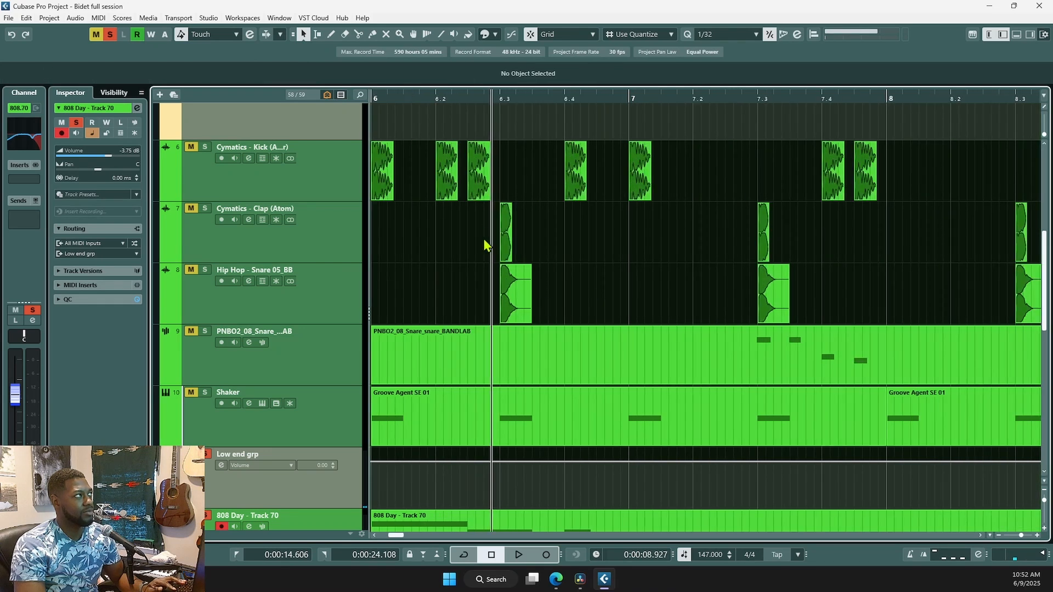
left_click(111, 37)
left_click(332, 299)
left_click(211, 210, "shift")
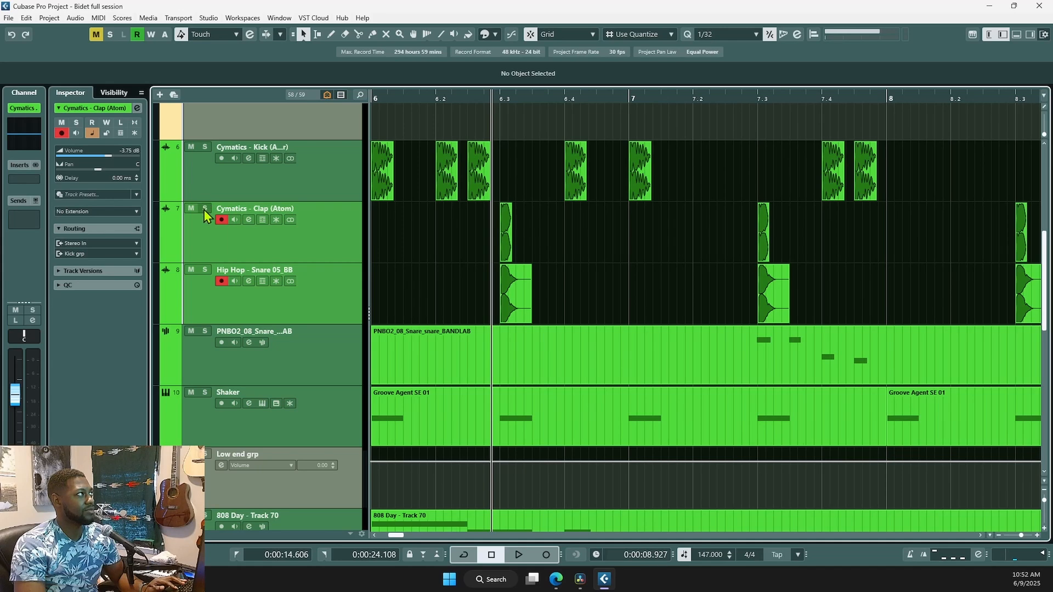
left_click(204, 209)
key("space")
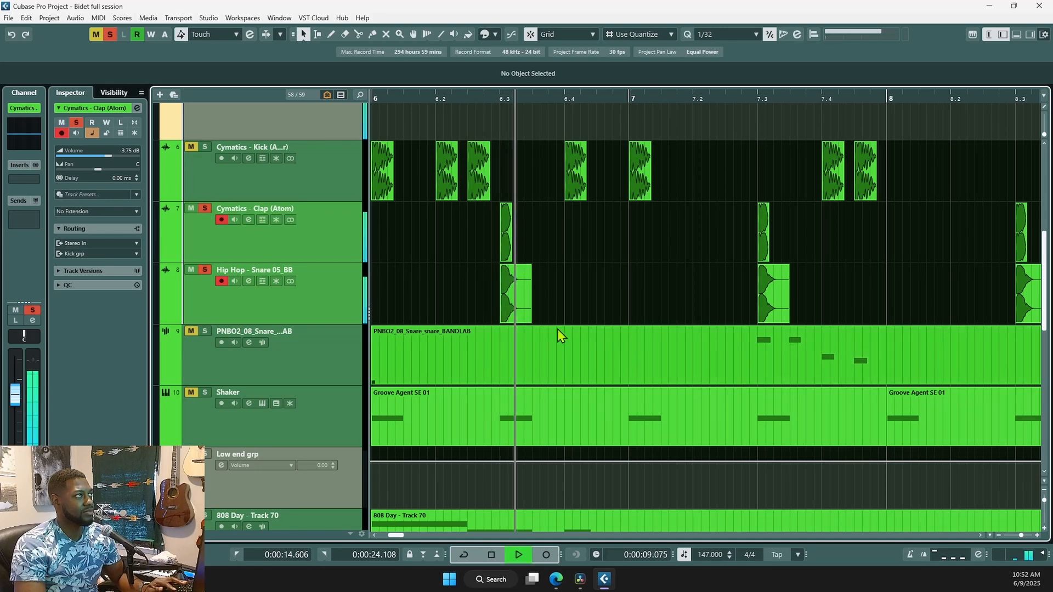
key("space")
- Solo only the Hip Hop - Snare 05_BB track
scroll(631, 285, "down", 2)
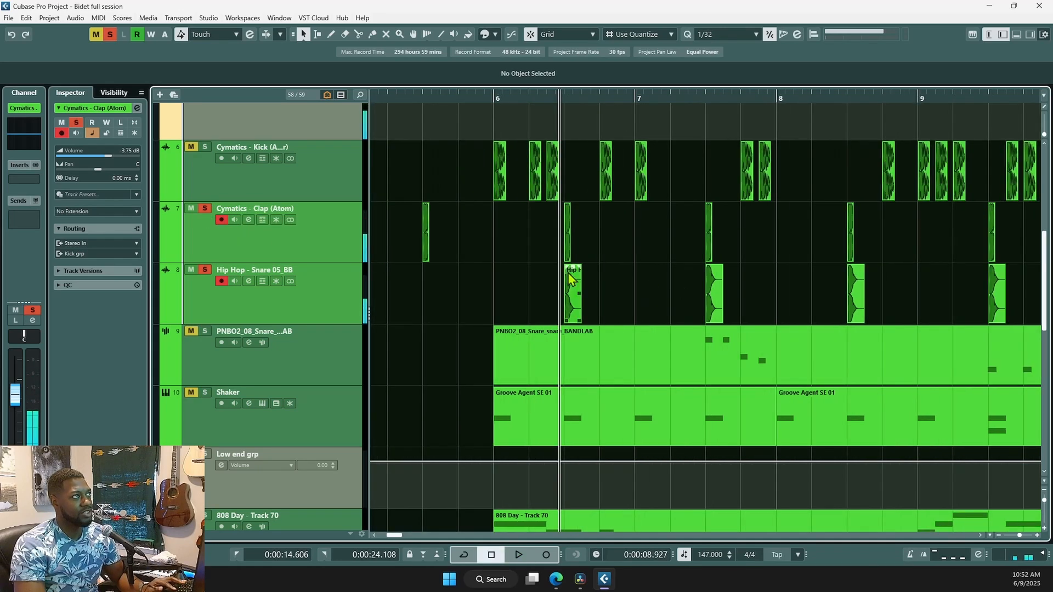
scroll(567, 272, "right", 3)
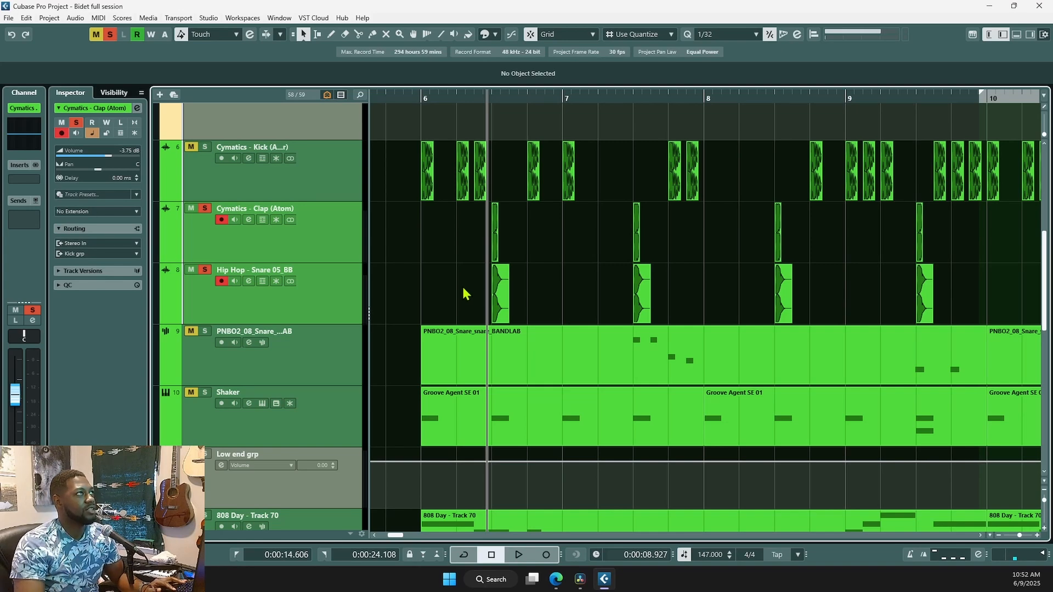
scroll(464, 296, "down", 2)
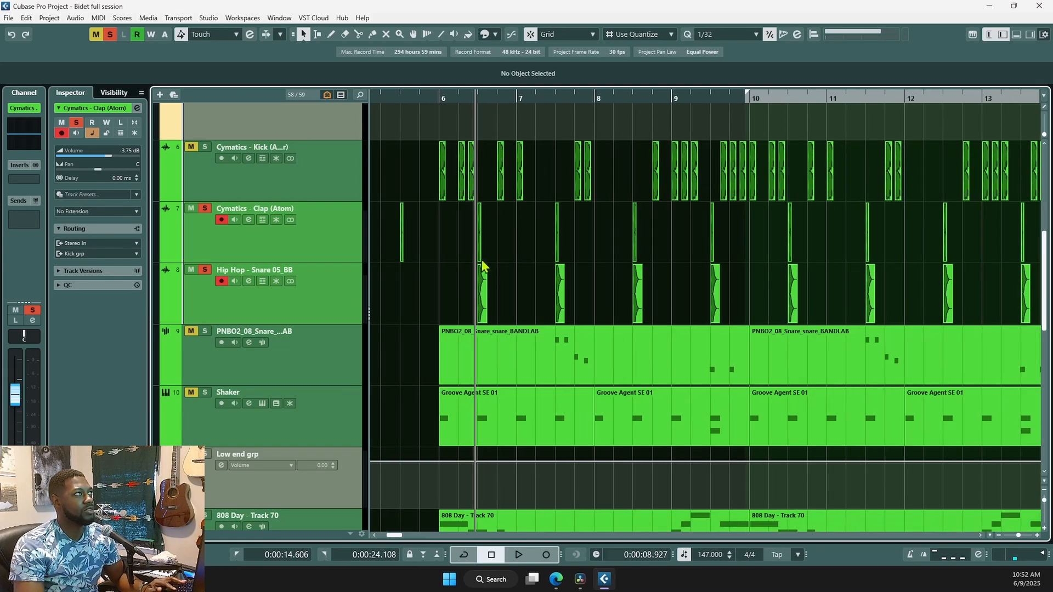
left_click(301, 254)
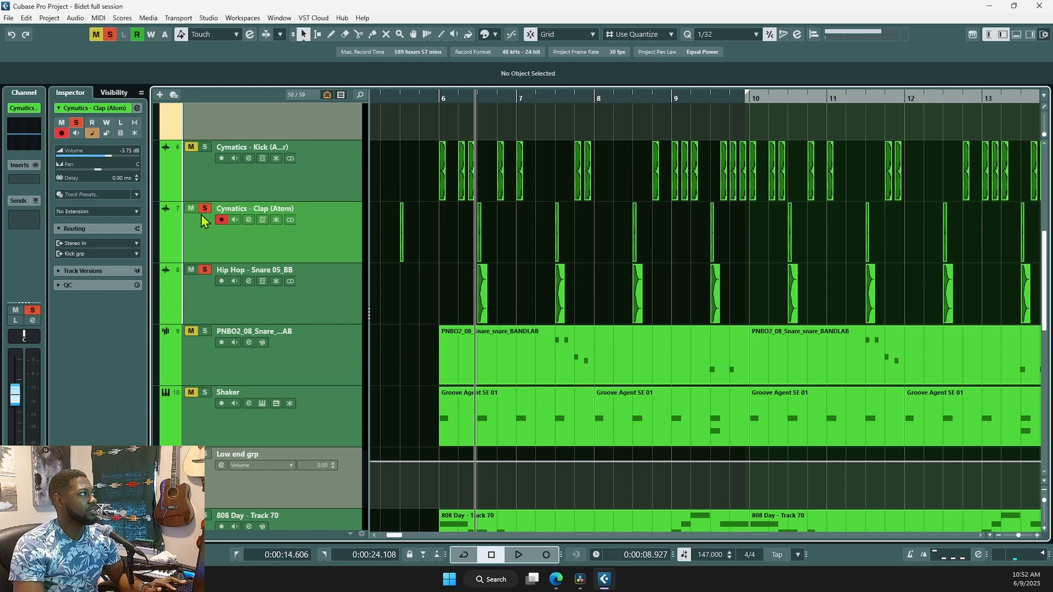
left_click(204, 271)
left_click(207, 208)
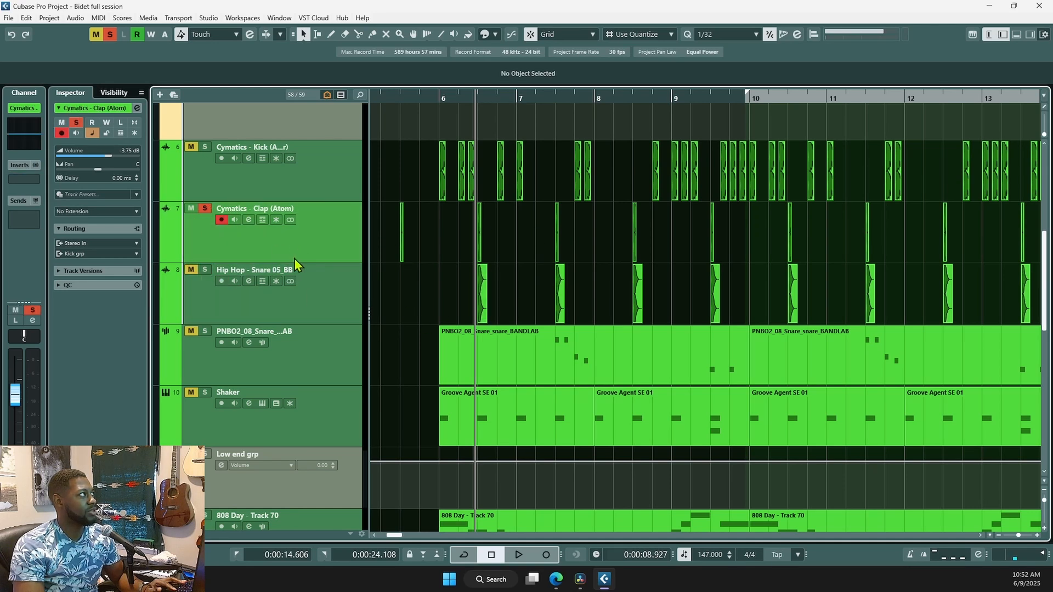
scroll(465, 265, "up", 3)
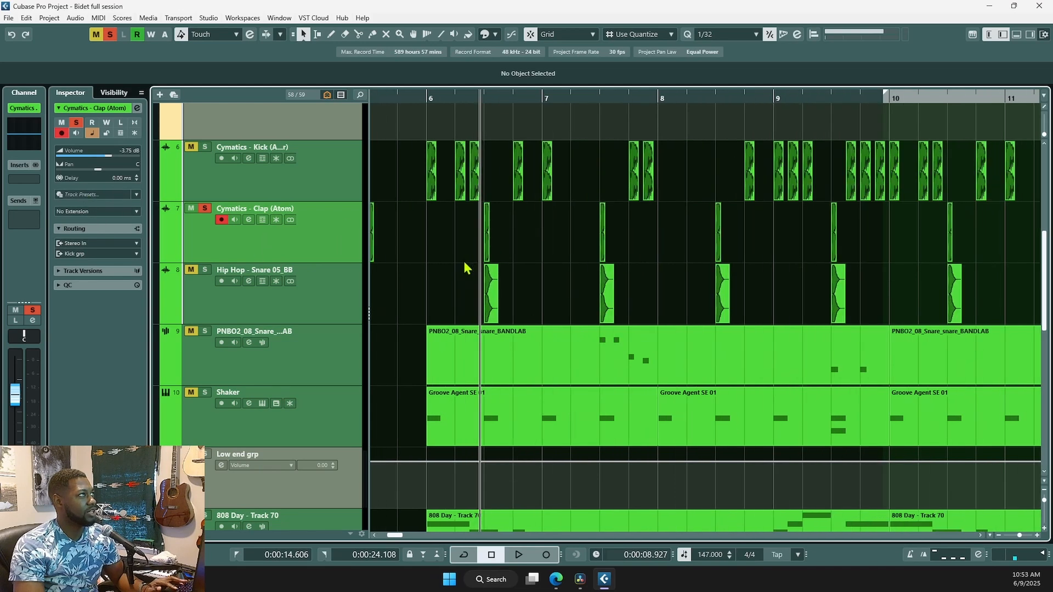
left_click(304, 291)
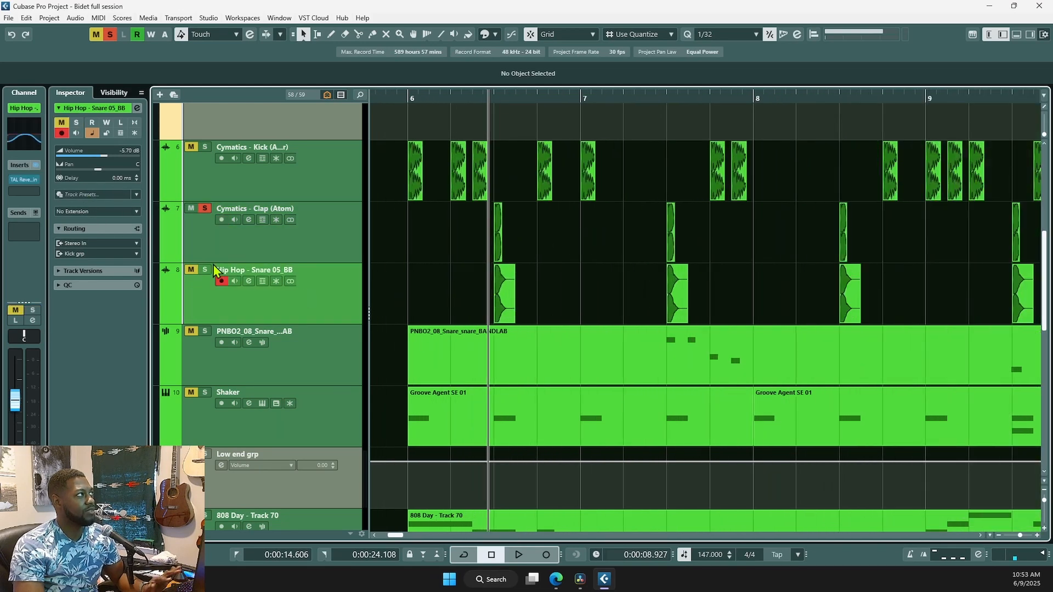
left_click(205, 271)
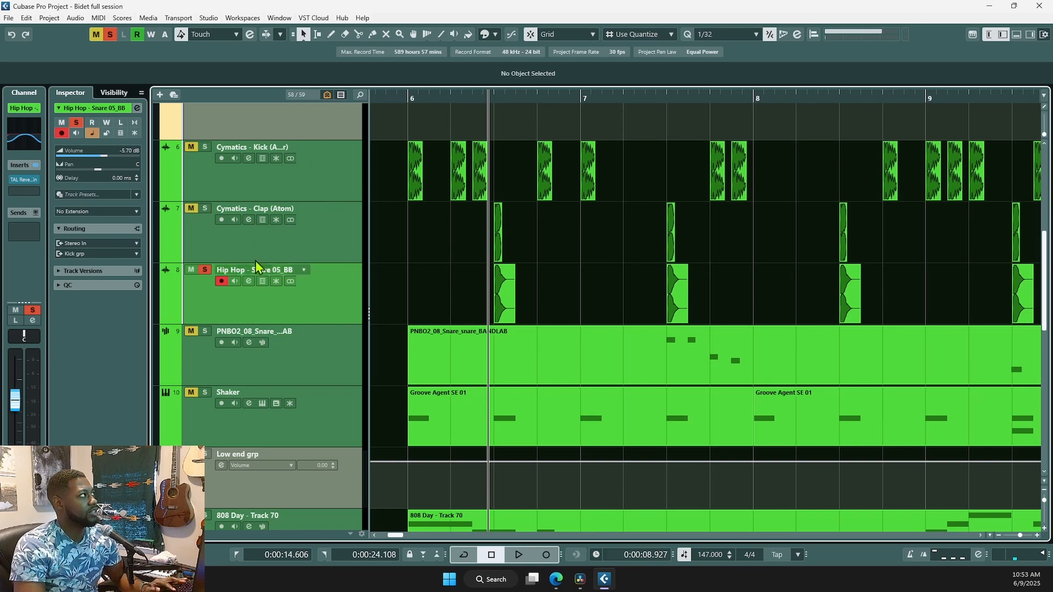
- Check the snare channel's EQ while auditioning the snare
left_click(24, 134)
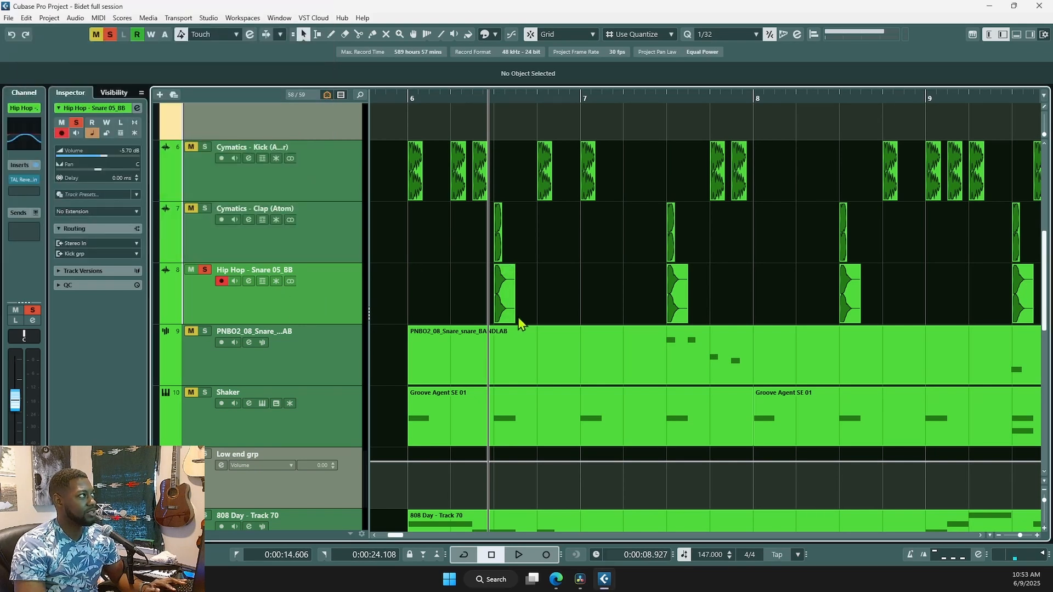
key("space")
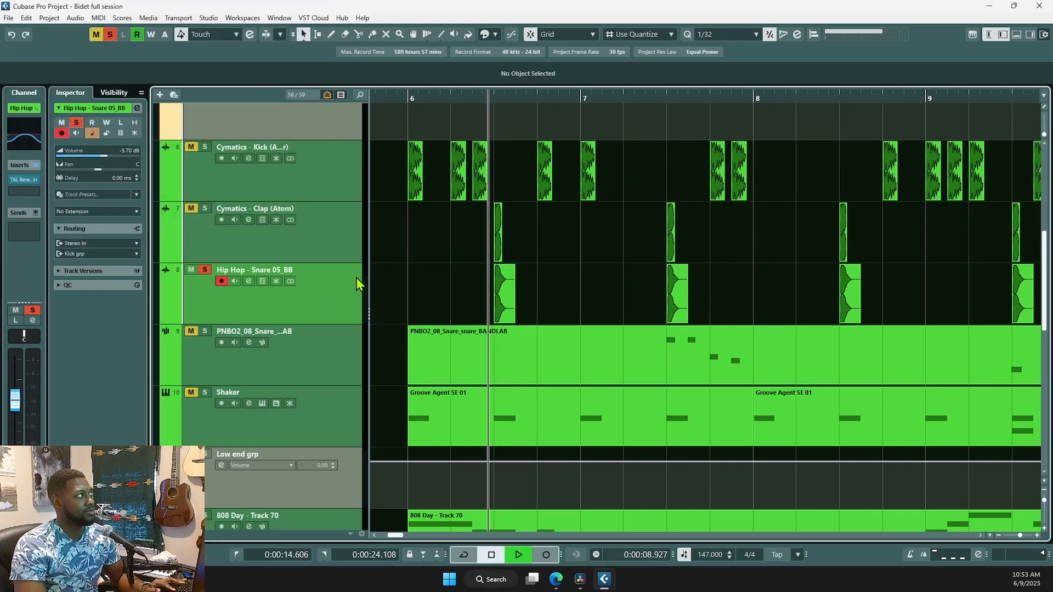
key("space")
mouse_move(22, 185)
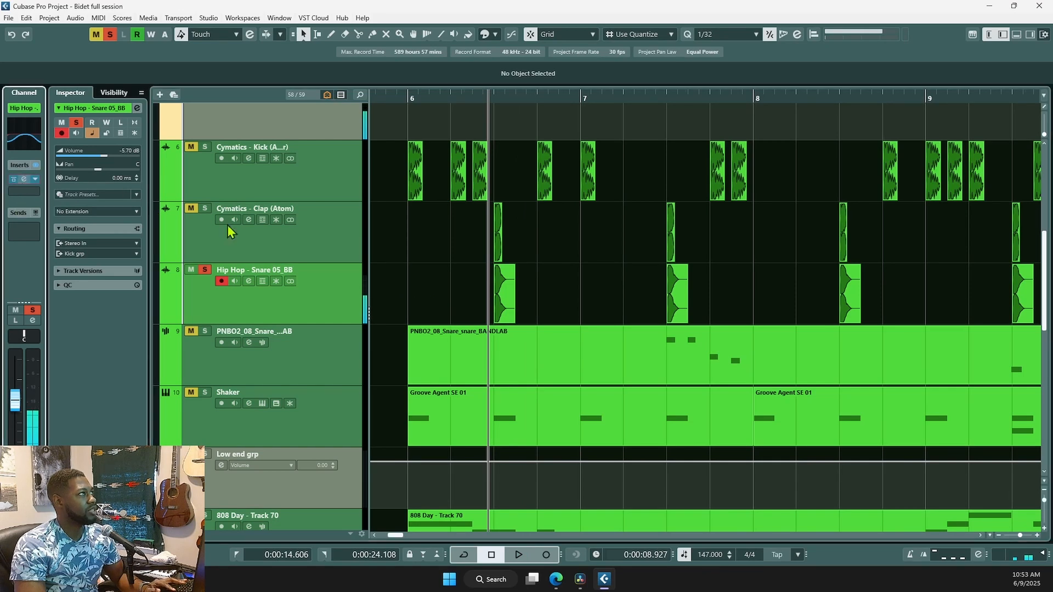
left_click_drag(631, 0, 560, 130)
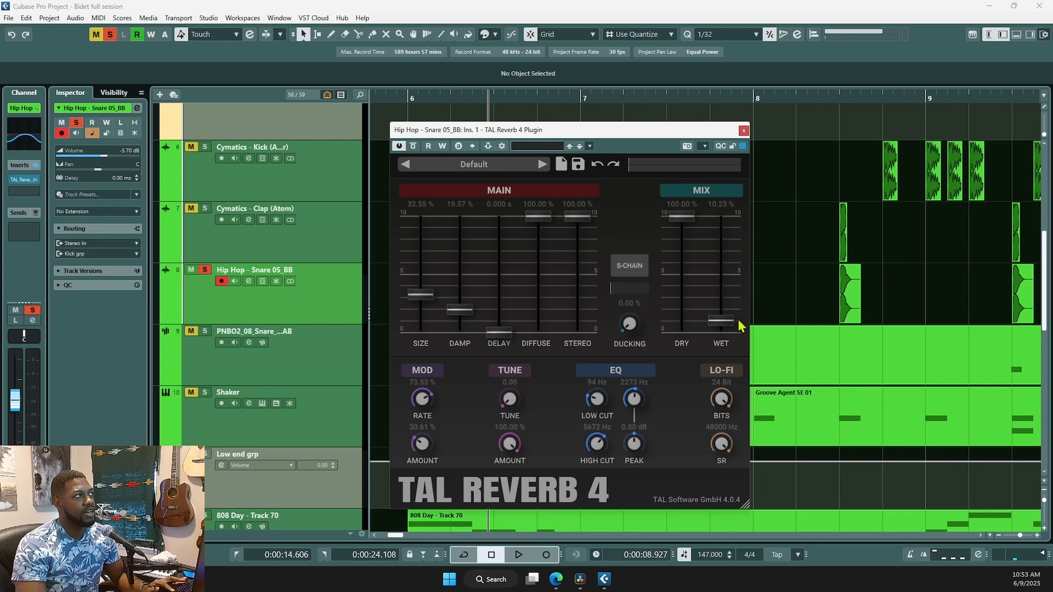
left_click_drag(687, 219, 685, 237)
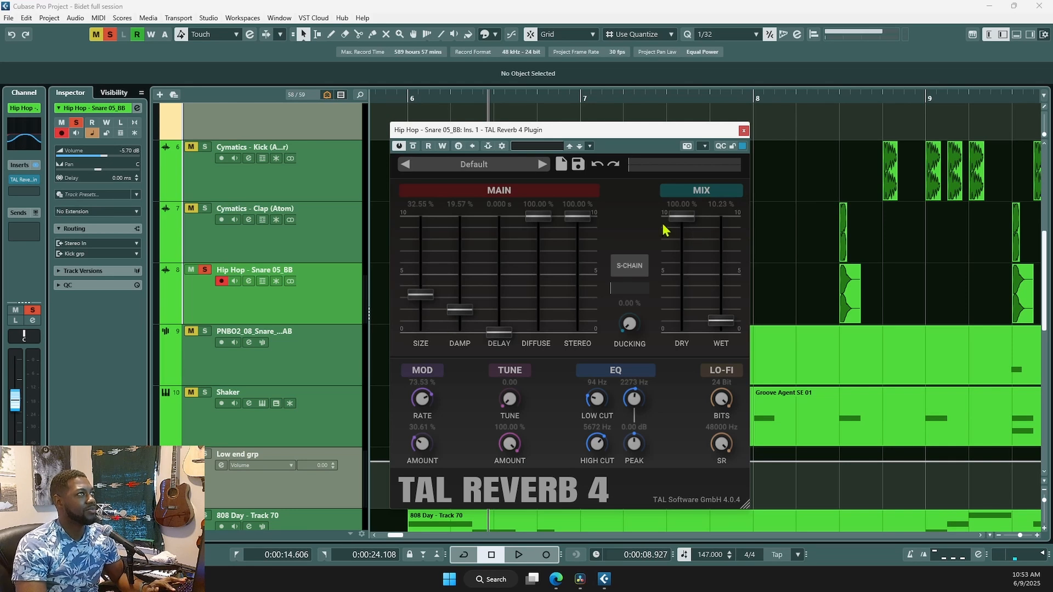
left_click(744, 131)
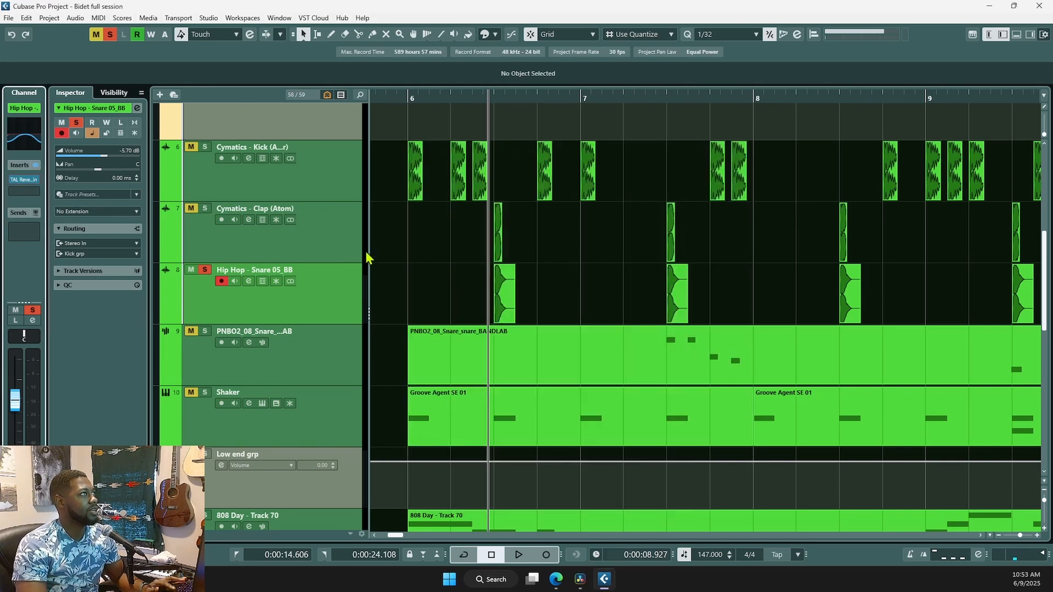
- Audition the soloed snare and add a solo on the Cymatics - Clap (Atom) track
key("space")
key("space")
left_click(203, 211)
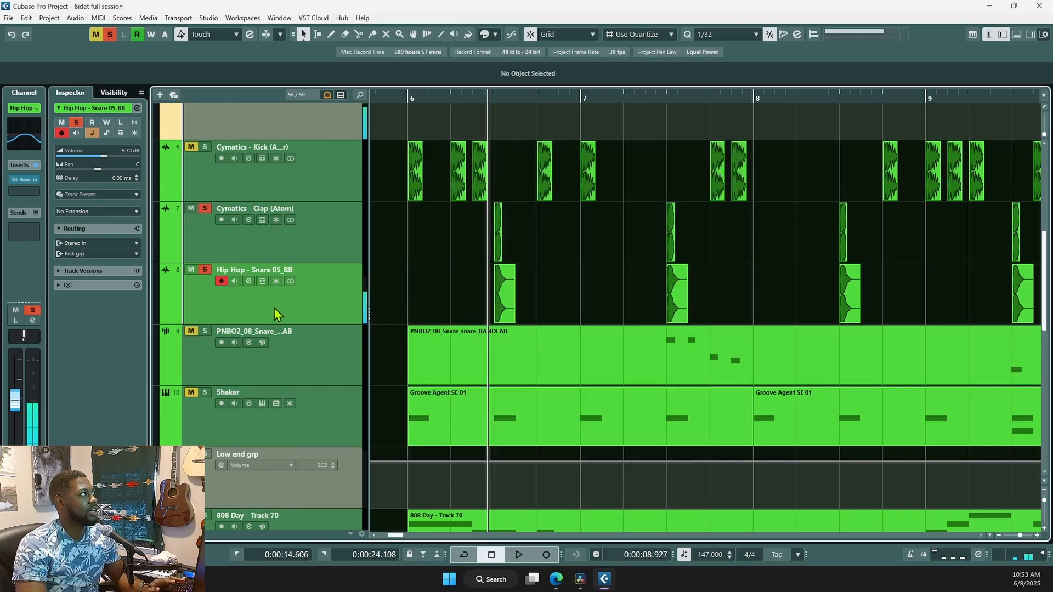
key("space")
key("space")
scroll(284, 284, "up", 2)
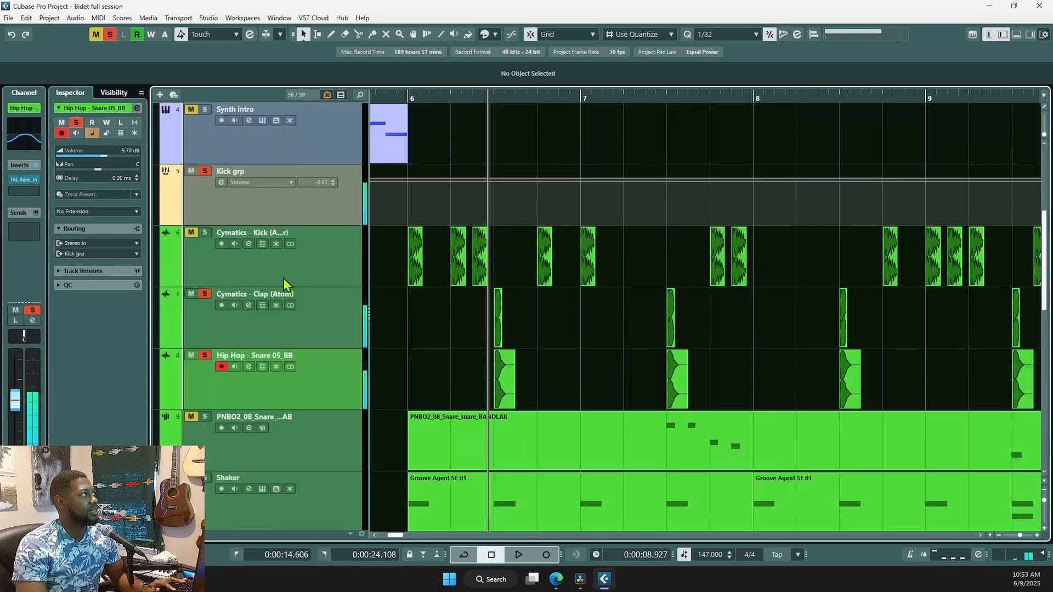
- Inspect and close Crispy Clip Light on Kick grp, then L2 Stereo and Decapitator on Cymatics Kick
left_click(295, 208)
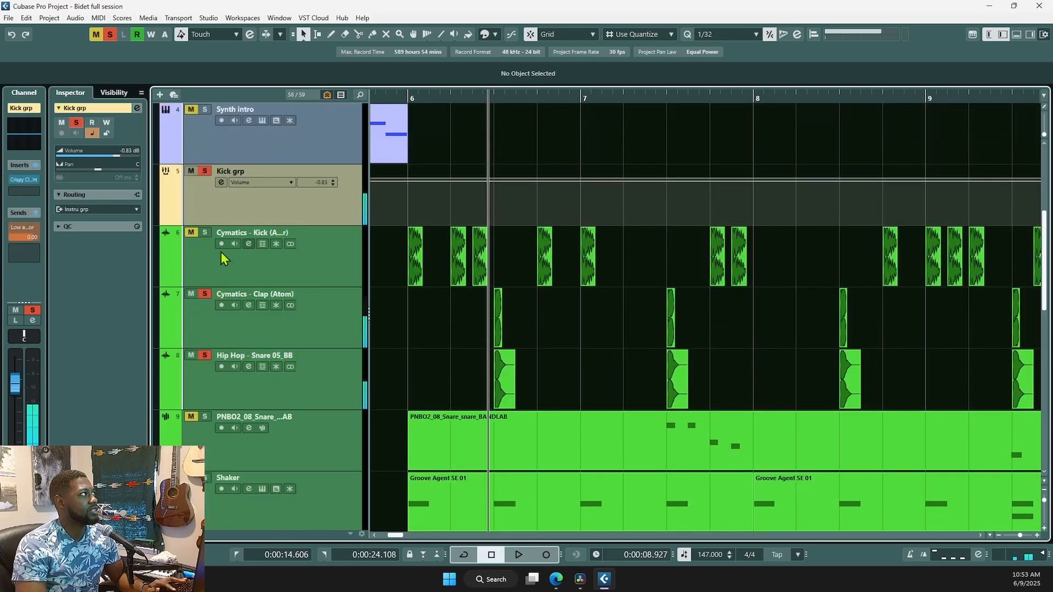
left_click(25, 182)
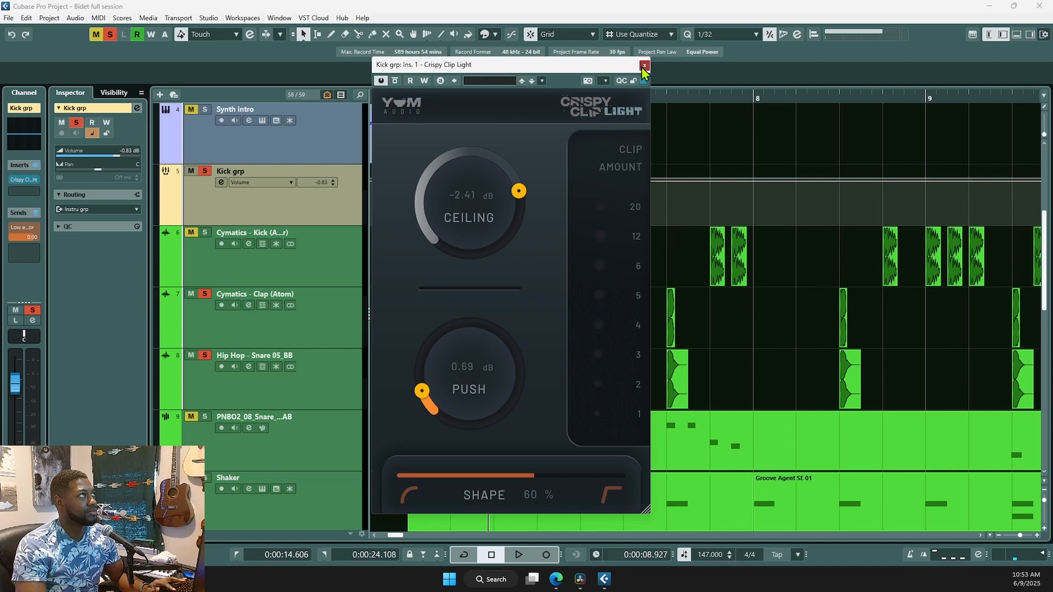
left_click(644, 65)
left_click(334, 260)
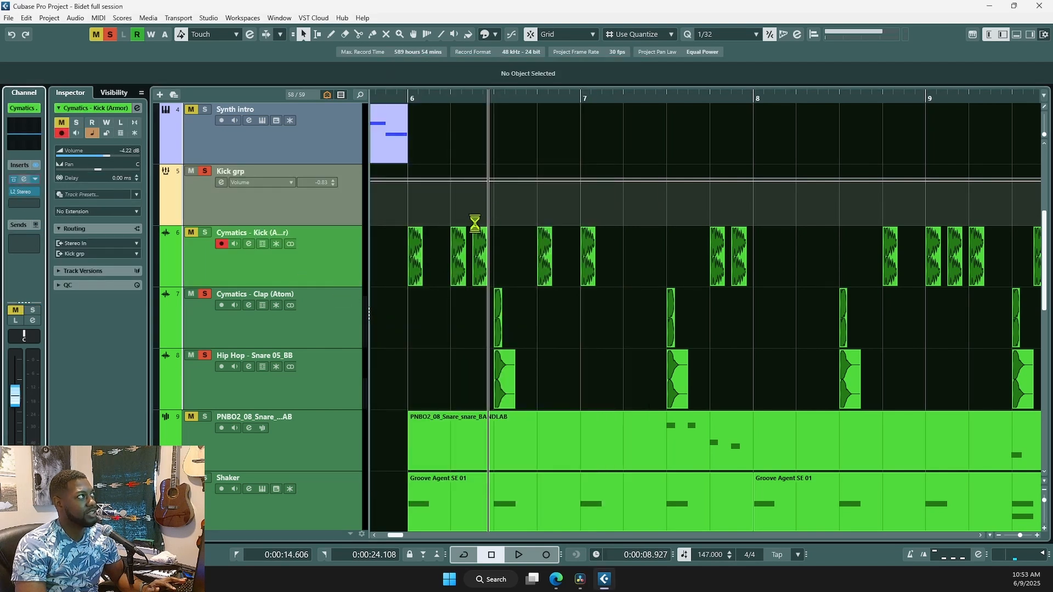
left_click(22, 192)
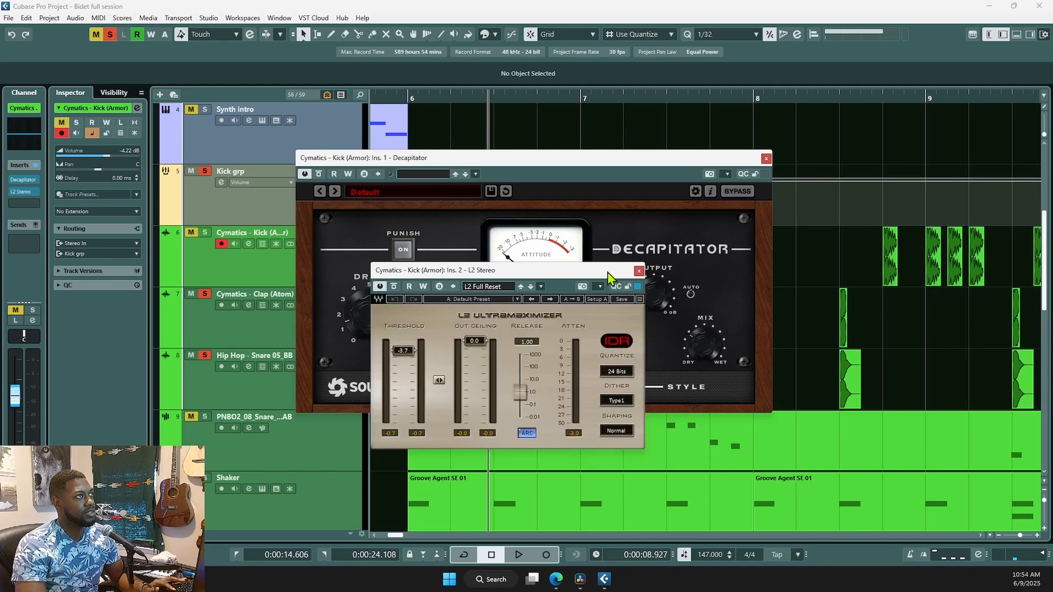
left_click(686, 232)
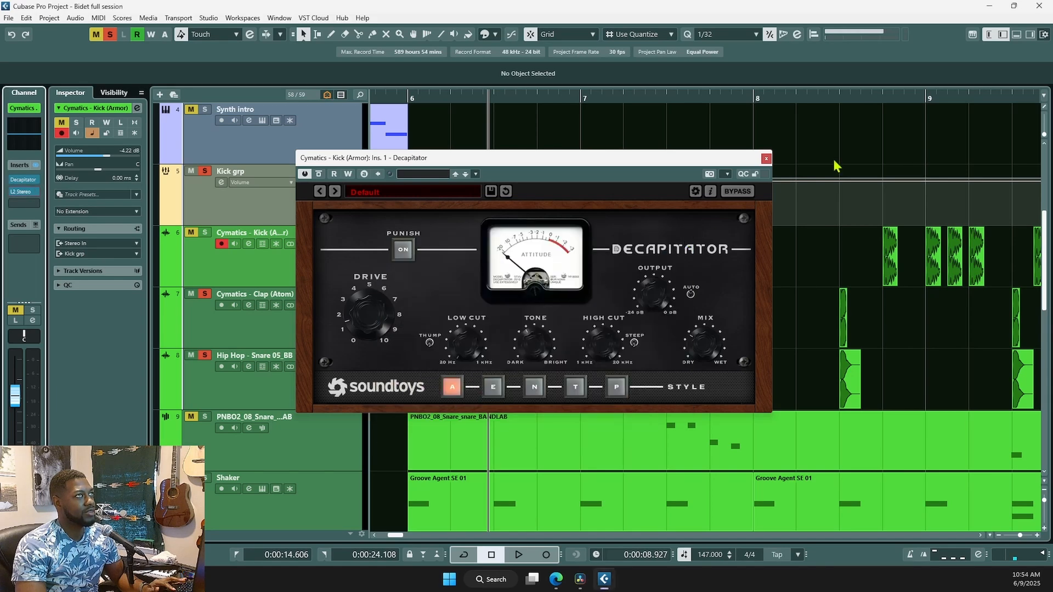
left_click(767, 159)
scroll(415, 333, "up", 1)
left_click(403, 327)
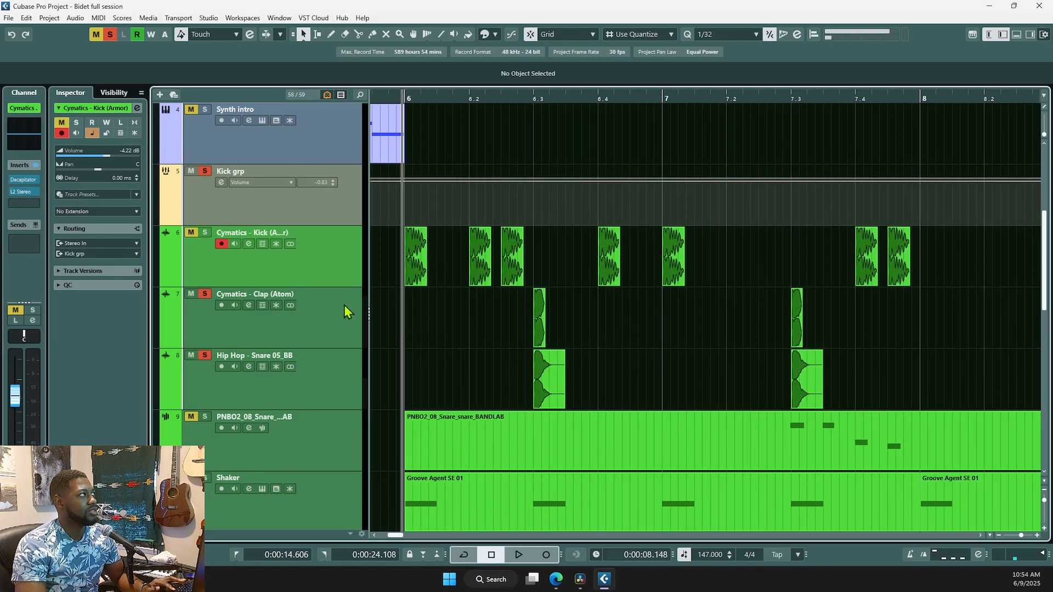
- Solo the Cymatics Kick track and audition it twice from bar 6
left_click(207, 233)
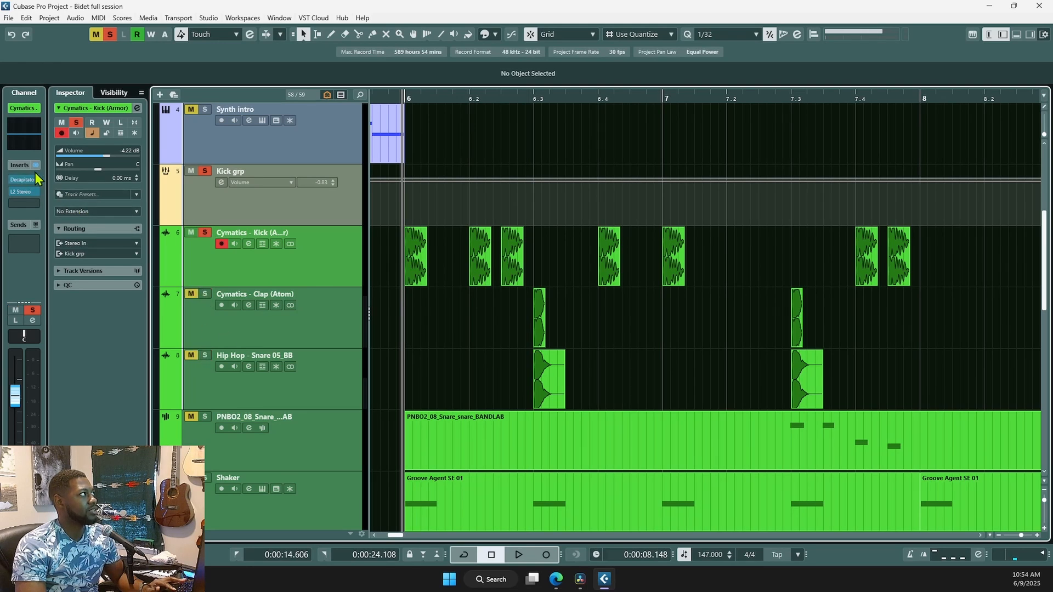
key("space")
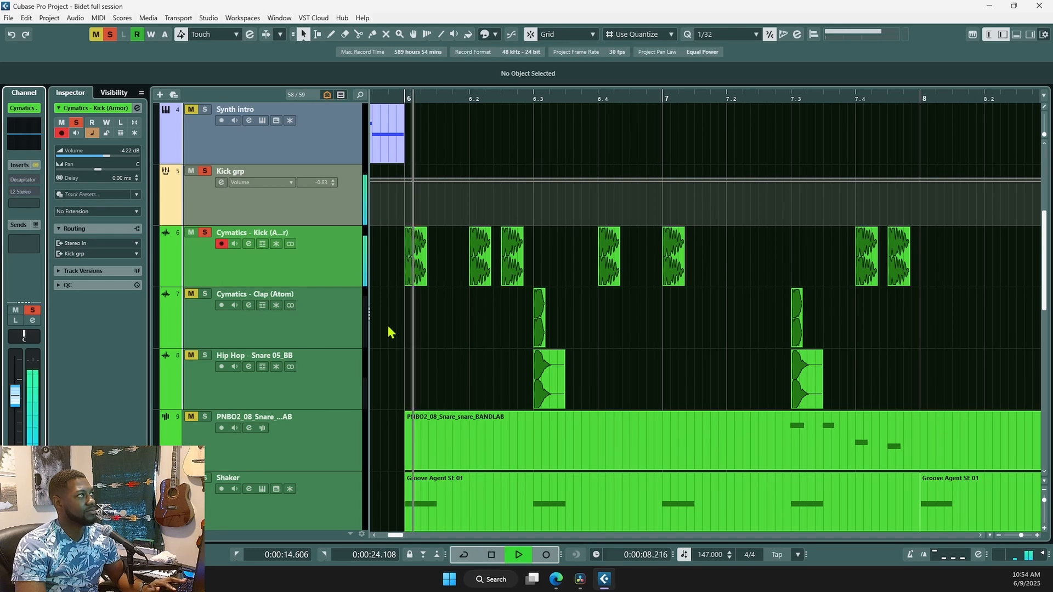
key("space")
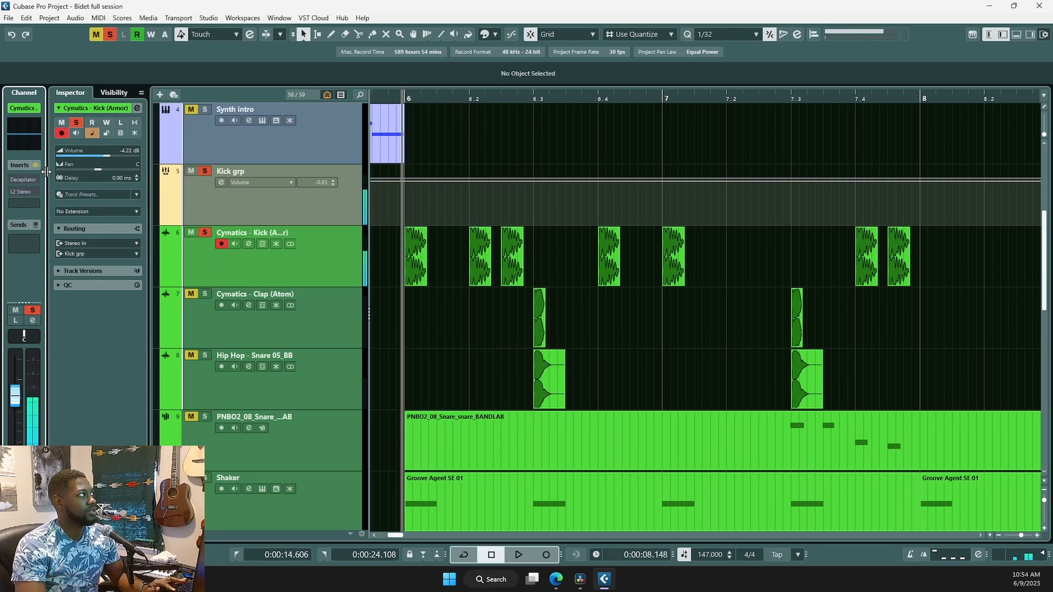
key("space")
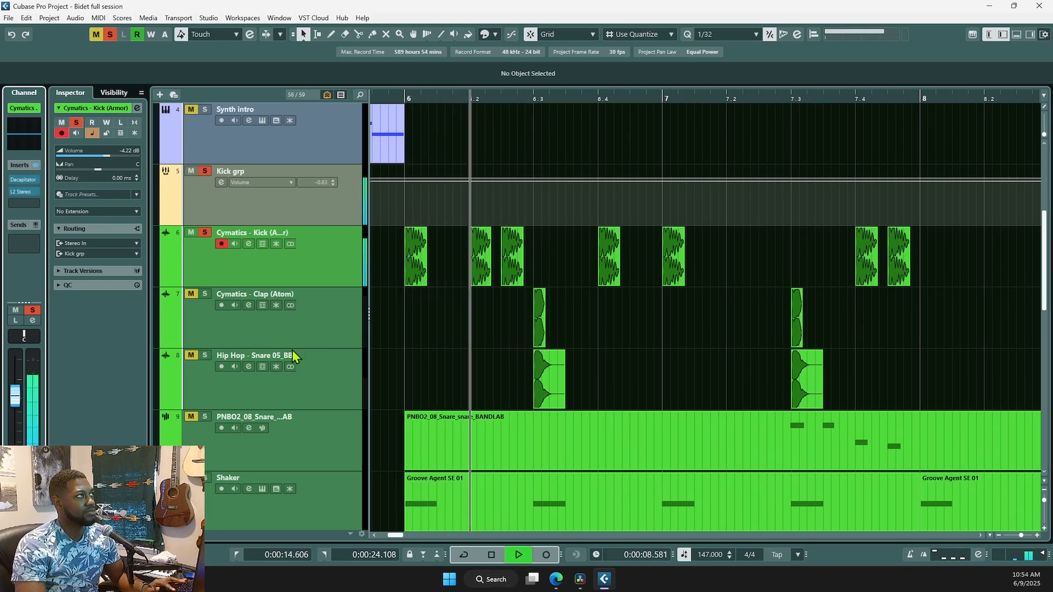
key("space")
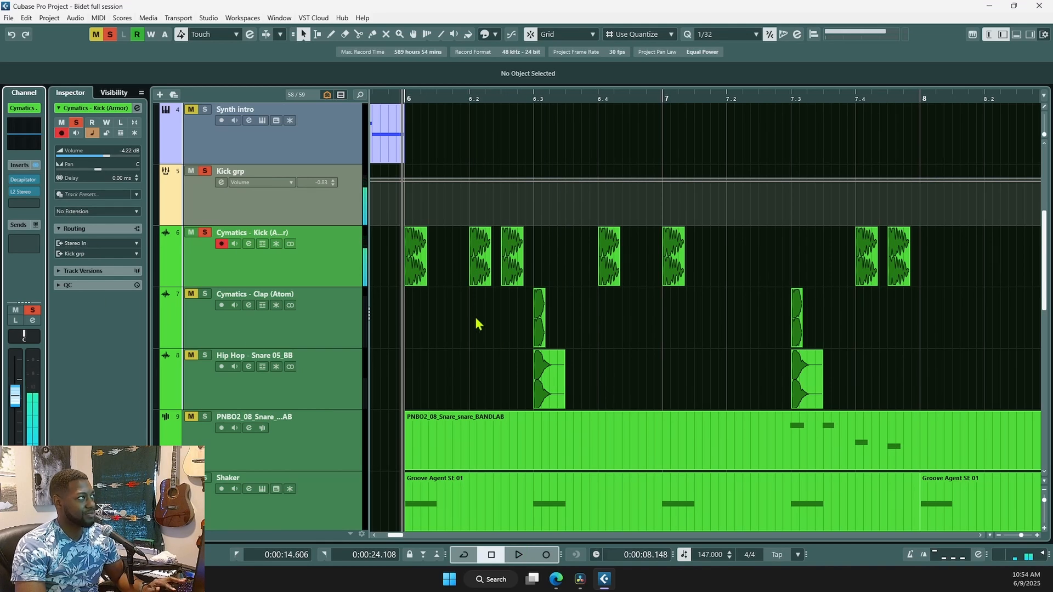
- Zoom out and remove the Cymatics Kick solo so no tracks are soloed
scroll(476, 320, "down", 3)
scroll(475, 321, "down", 3)
scroll(466, 319, "down", 2)
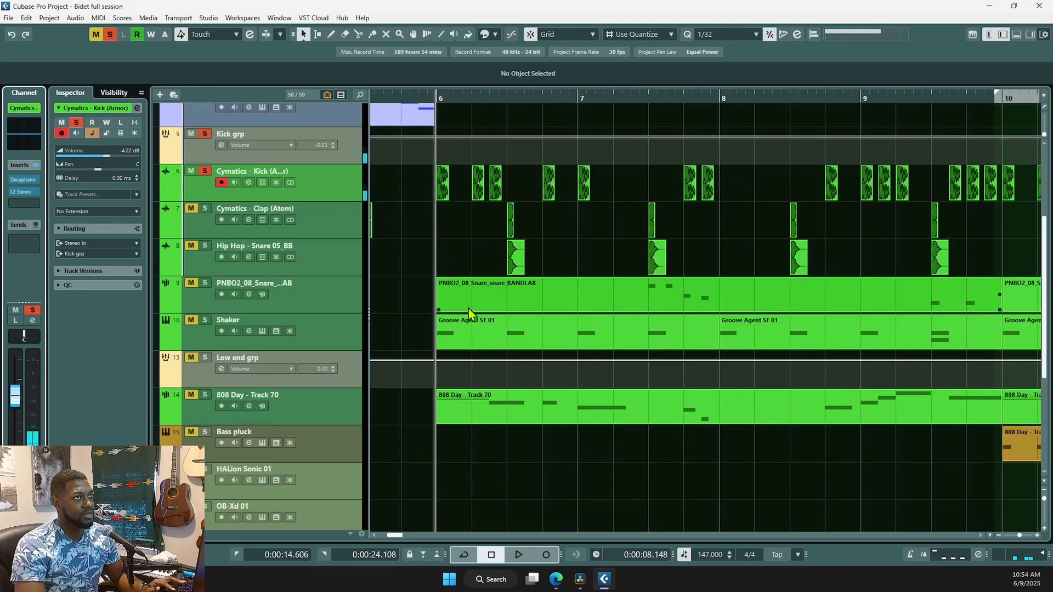
scroll(640, 280, "down", 1)
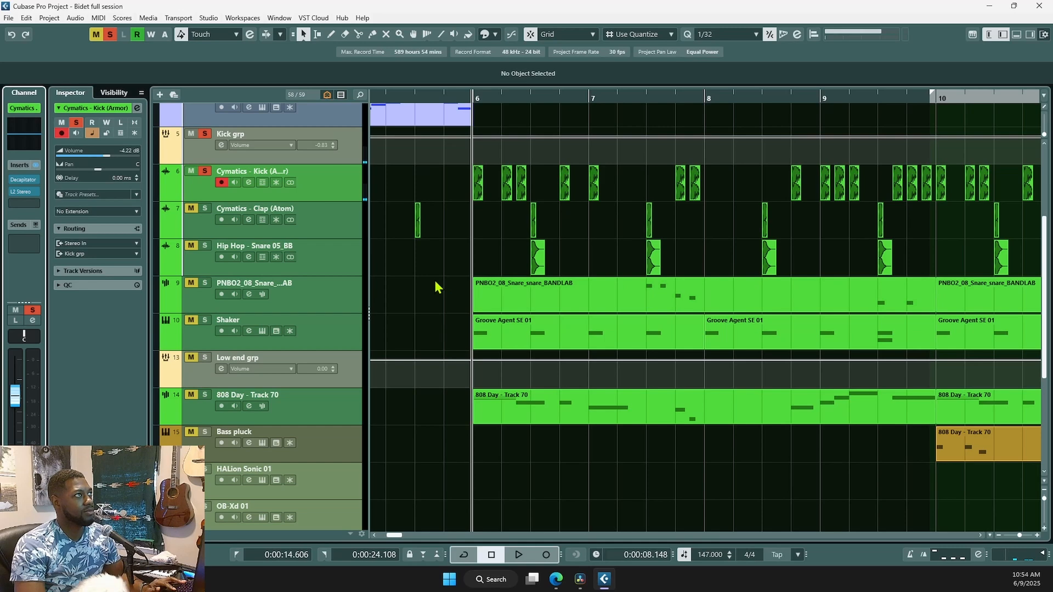
scroll(439, 282, "down", 1)
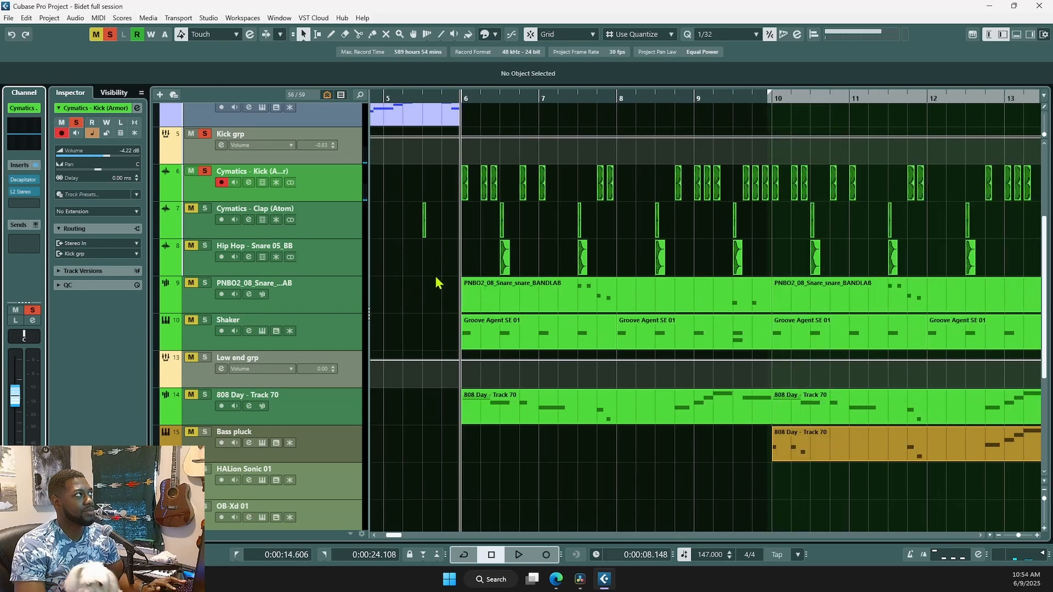
left_click(206, 174)
scroll(449, 312, "down", 3)
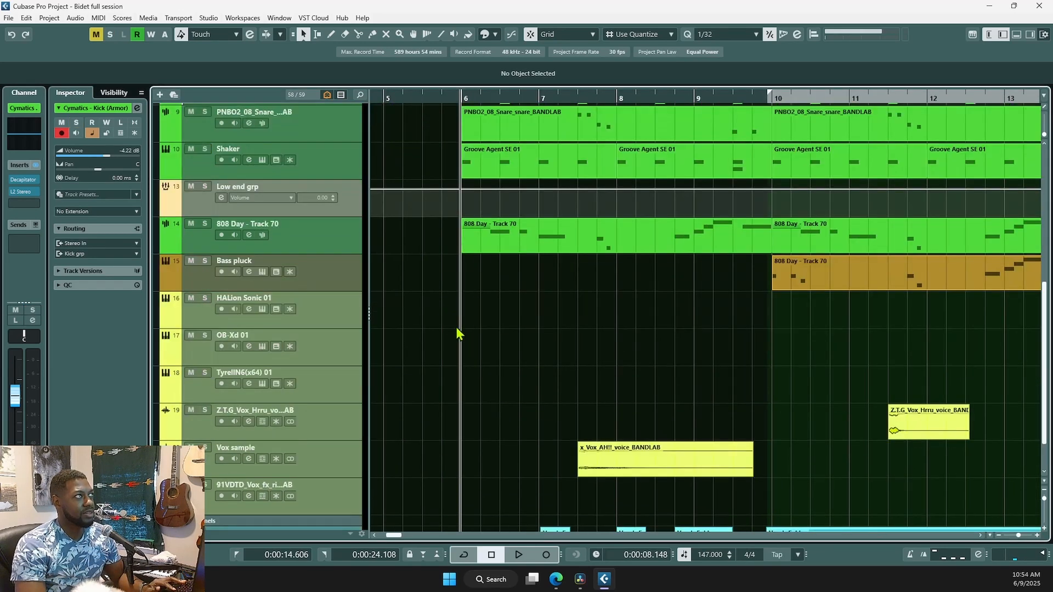
scroll(456, 327, "up", 3)
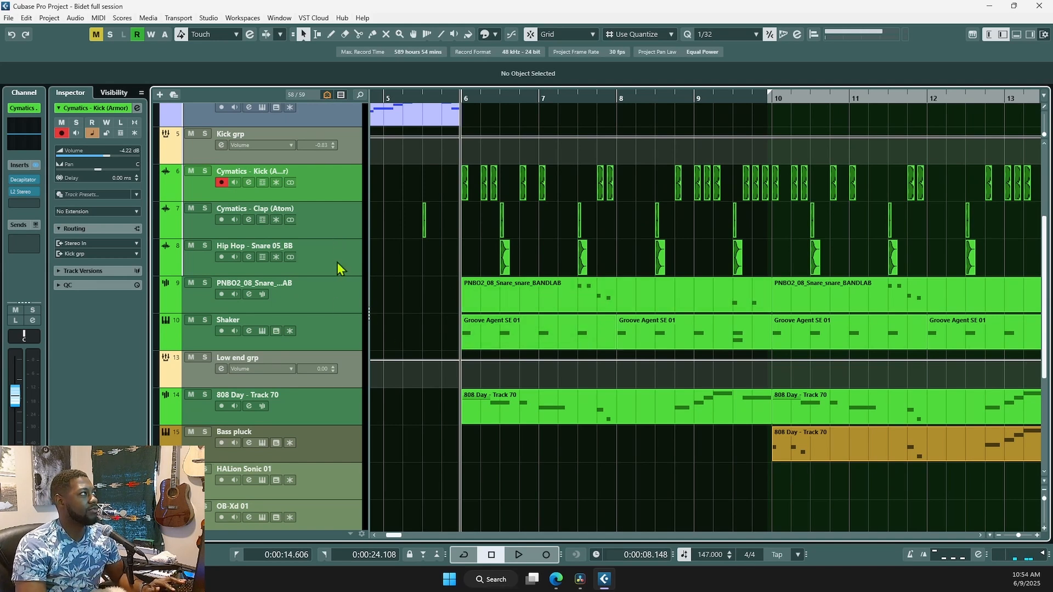
left_click(335, 341)
- Solo the Shaker track and play it from around bar 9.4
key("h")
key("space")
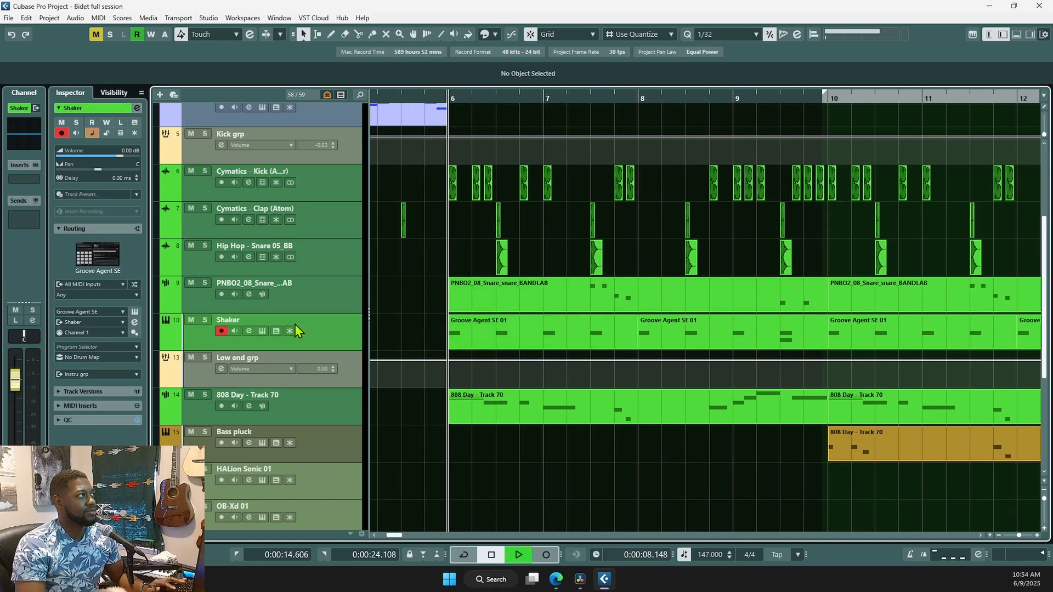
key("s")
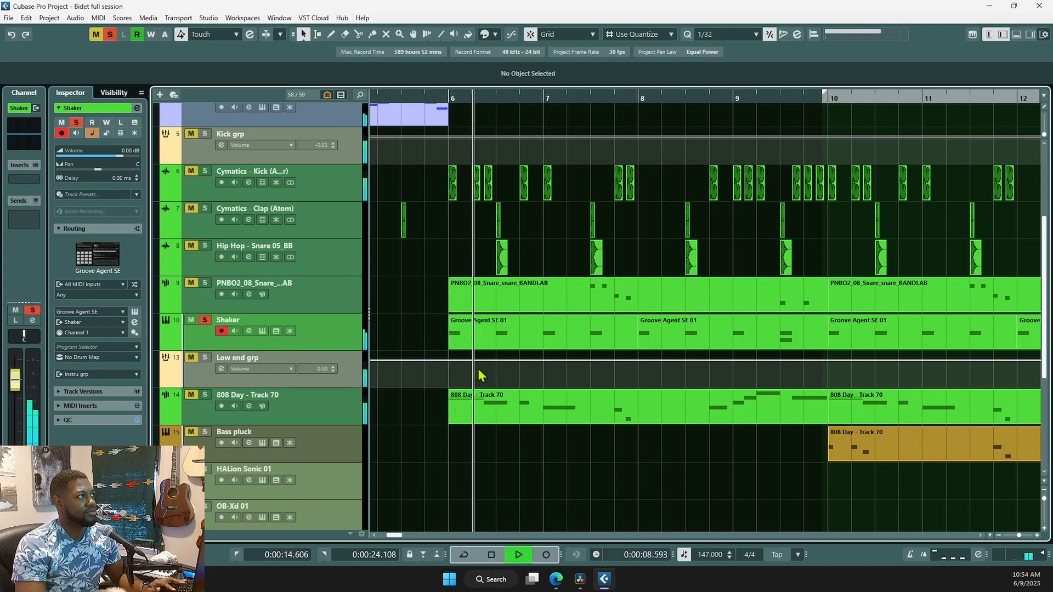
key("space")
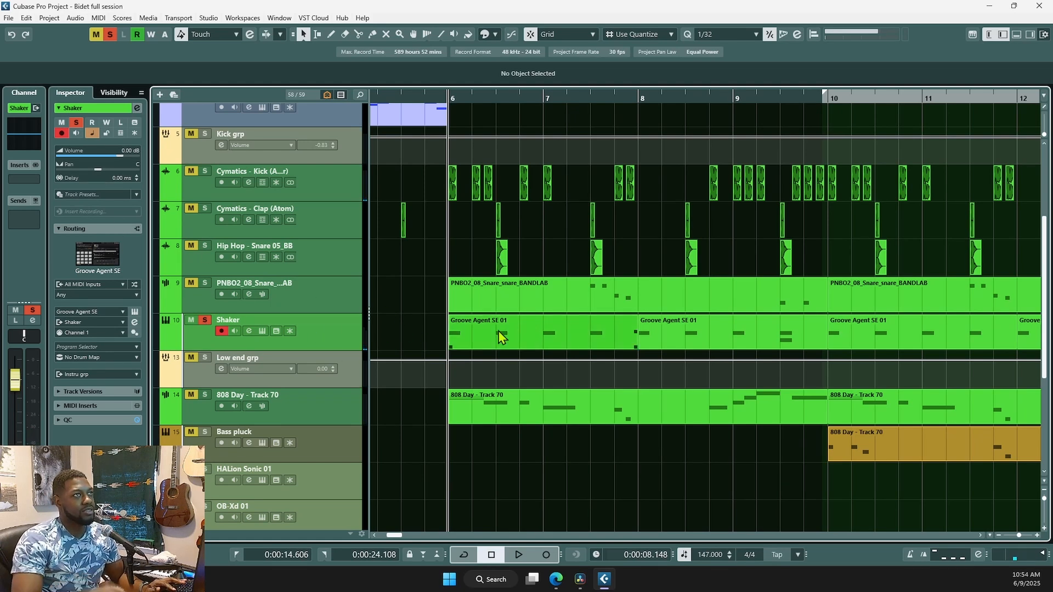
left_click(772, 457)
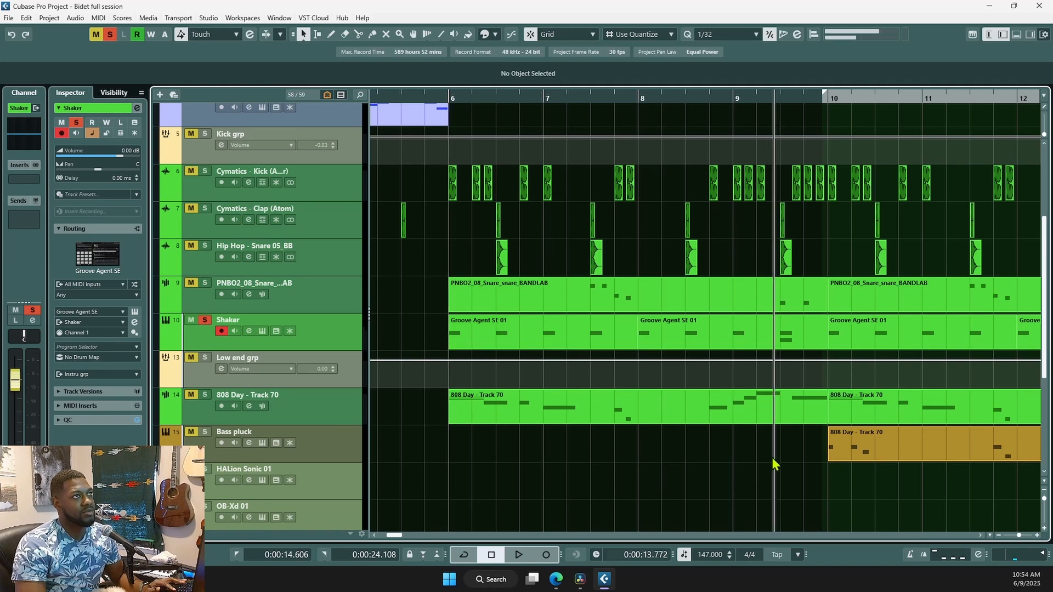
key("space")
key("space")
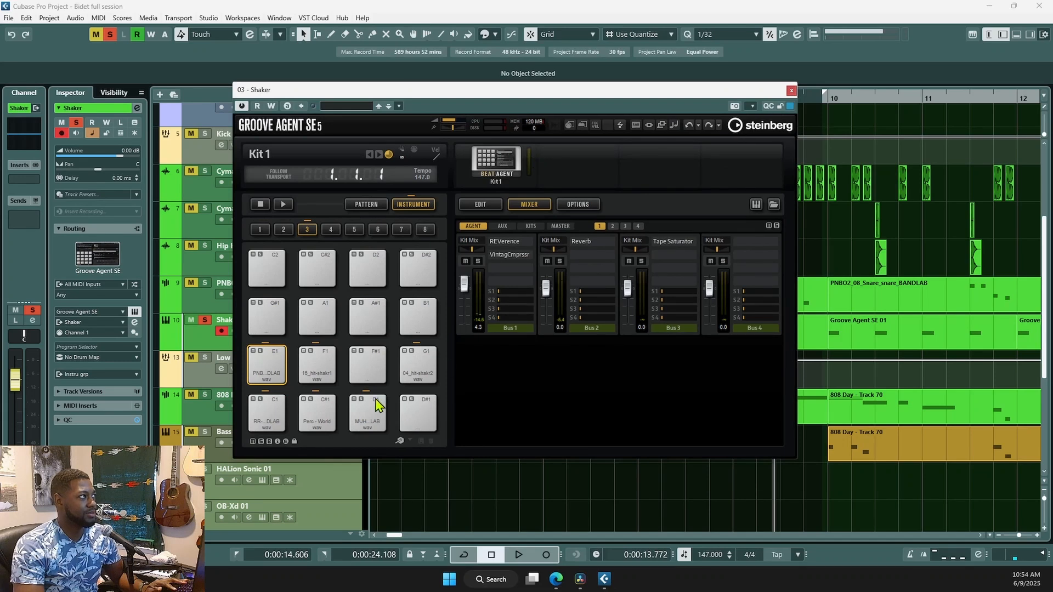
- Audition pad D1 in Groove Agent SE and review the Reverb, REVerence and Vintage Compressor bus inserts
left_click(369, 425)
left_click(370, 424)
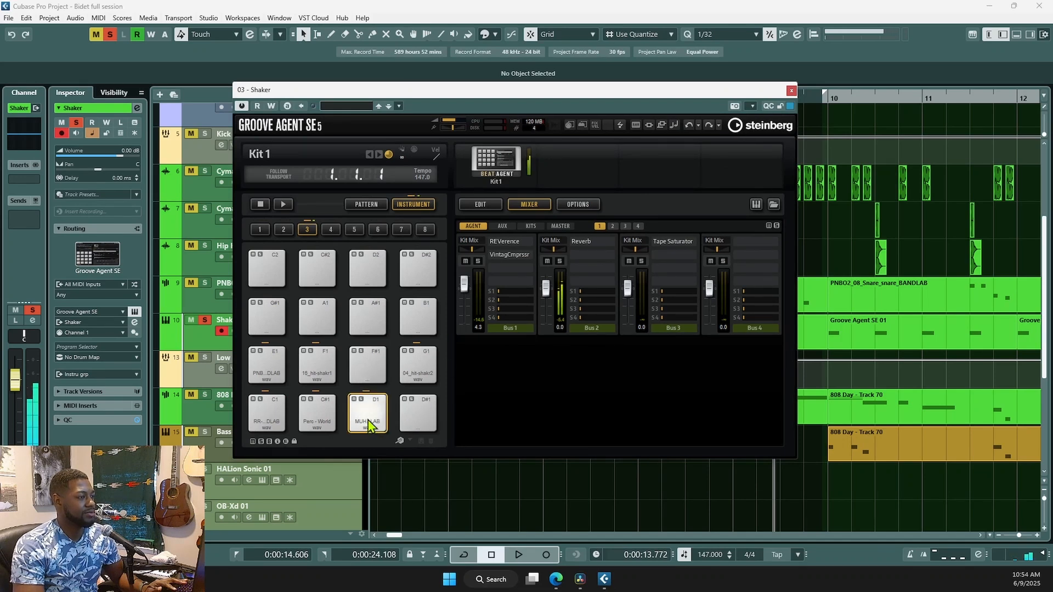
left_click(370, 424)
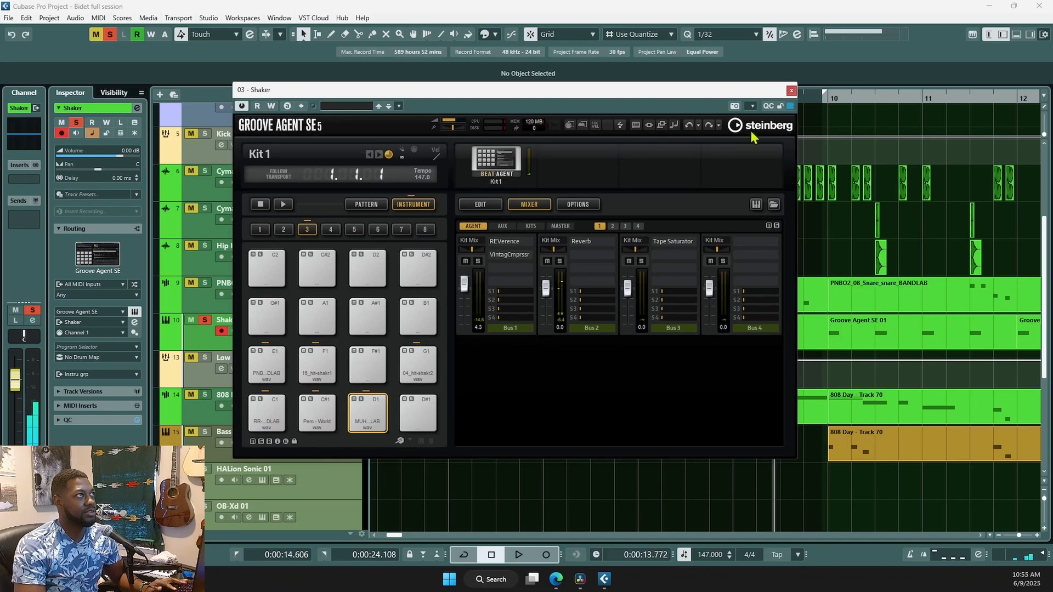
left_click(583, 243)
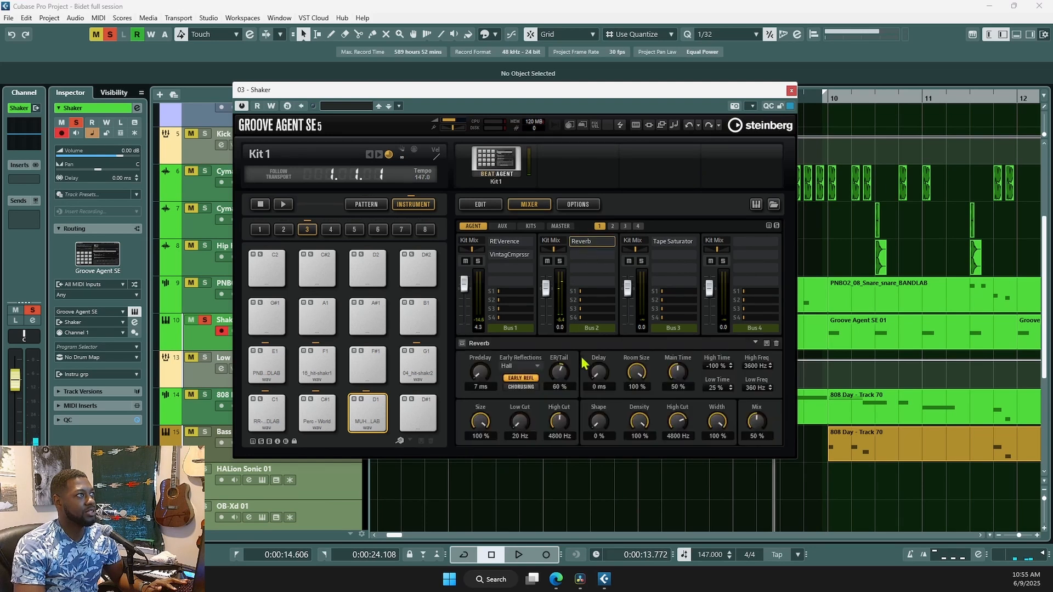
left_click(508, 242)
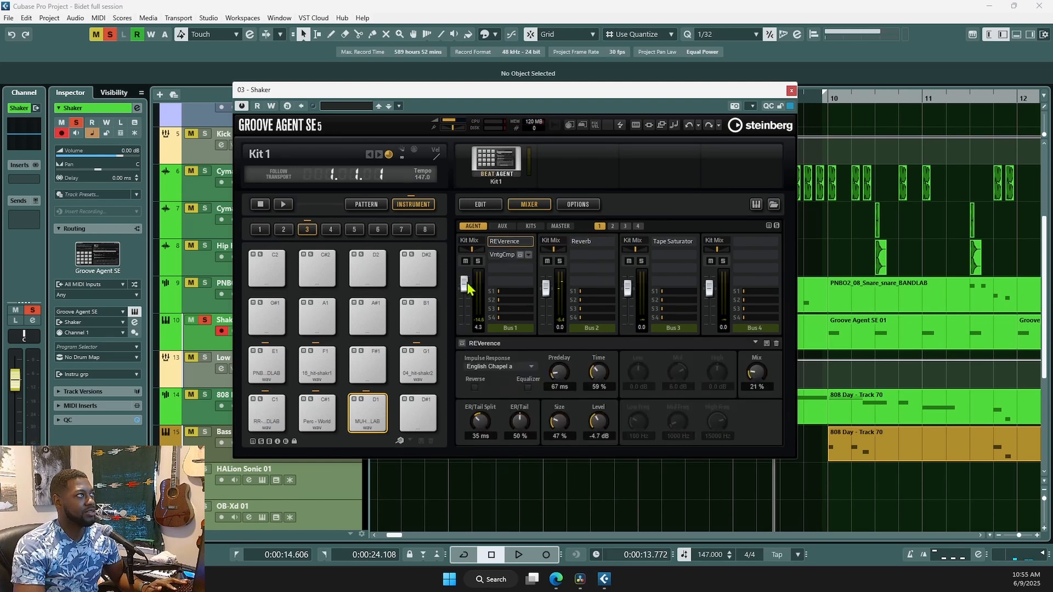
left_click(508, 255)
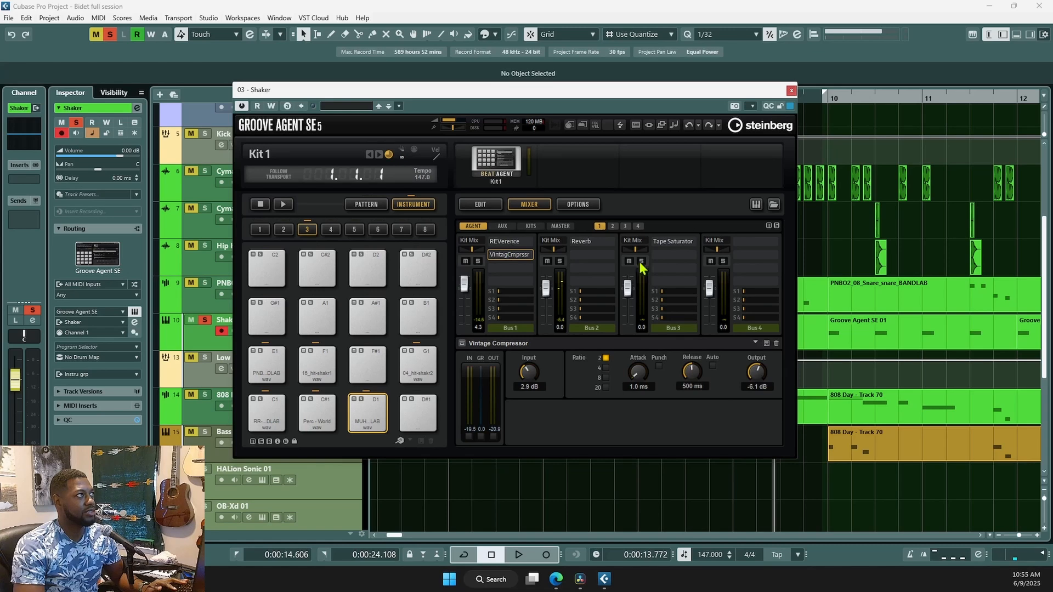
left_click(790, 91)
- Unsolo the Shaker track and scroll down the track list to find Vox sample
scroll(494, 482, "down", 2)
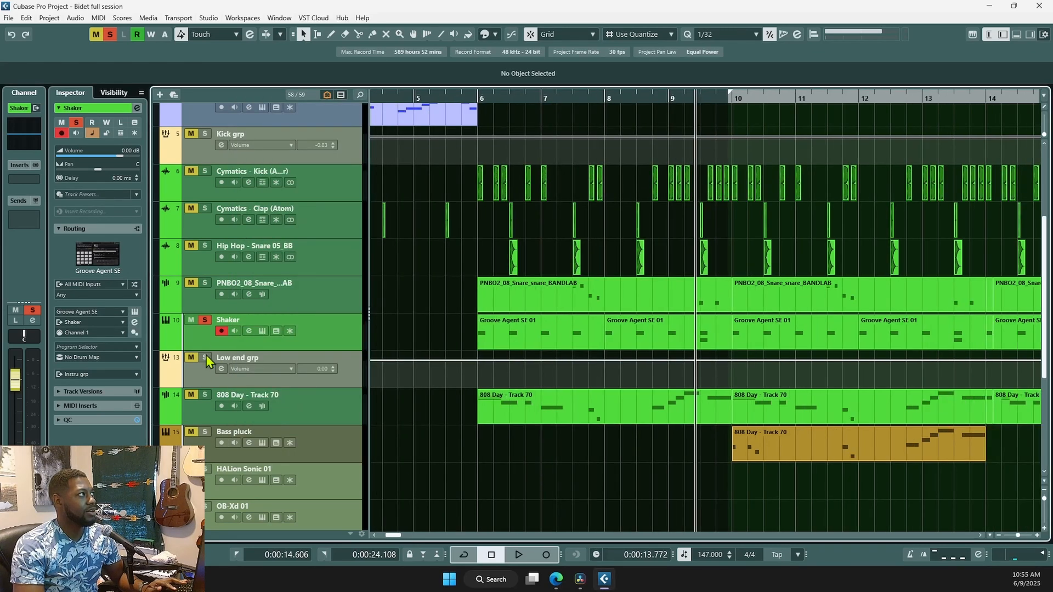
left_click(209, 320)
scroll(473, 371, "down", 2)
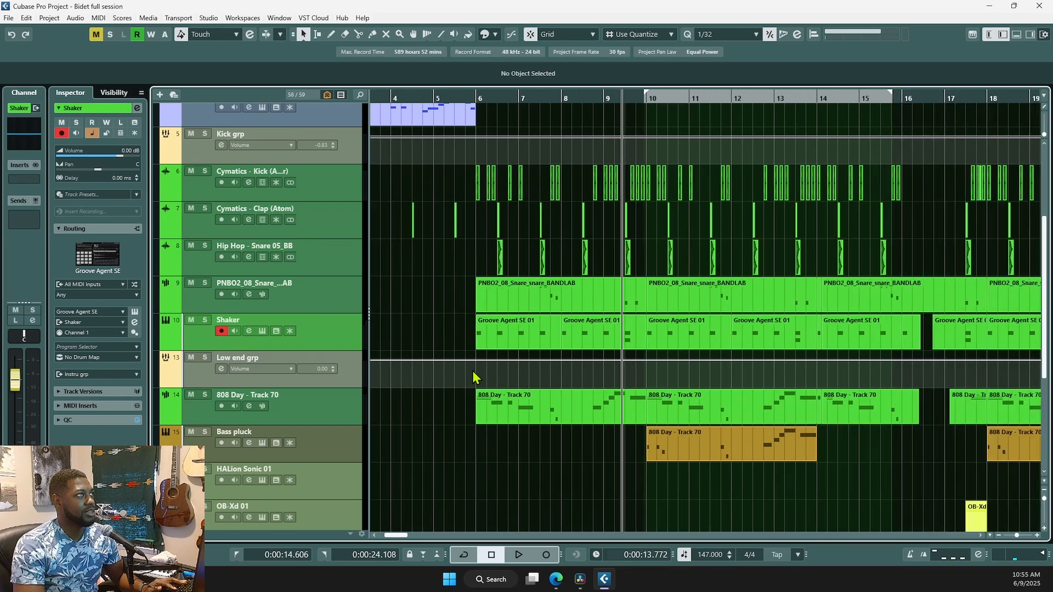
scroll(503, 461, "down", 2)
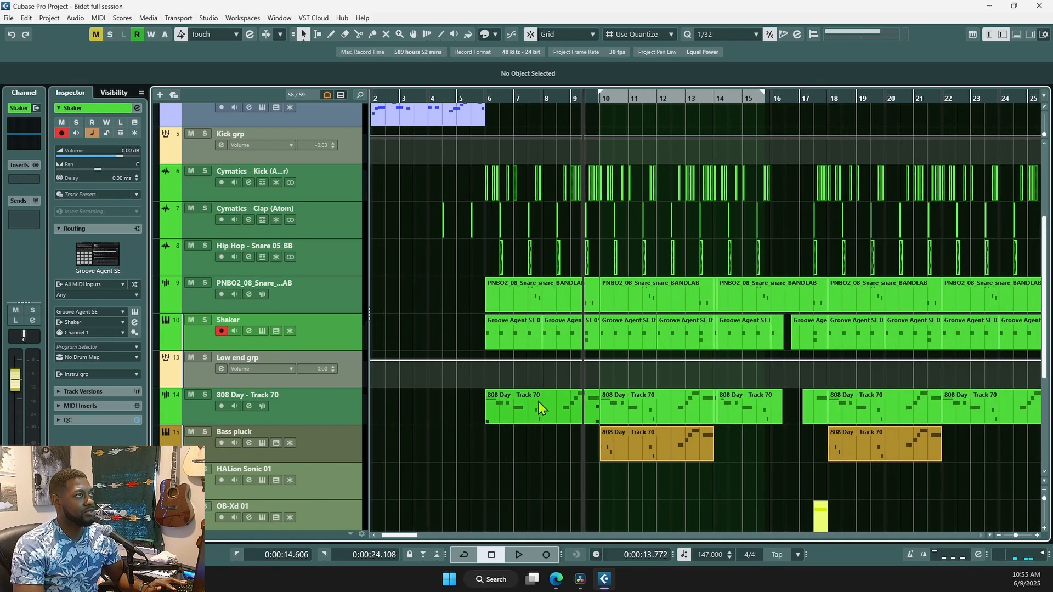
scroll(543, 464, "down", 2)
scroll(551, 440, "down", 4)
scroll(564, 391, "up", 9)
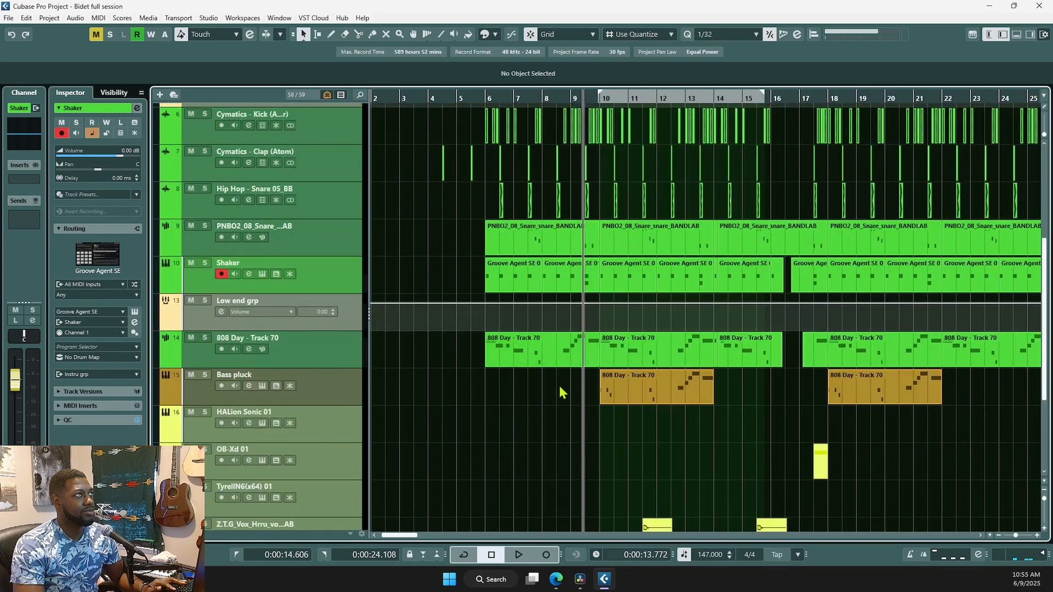
scroll(548, 228, "down", 9)
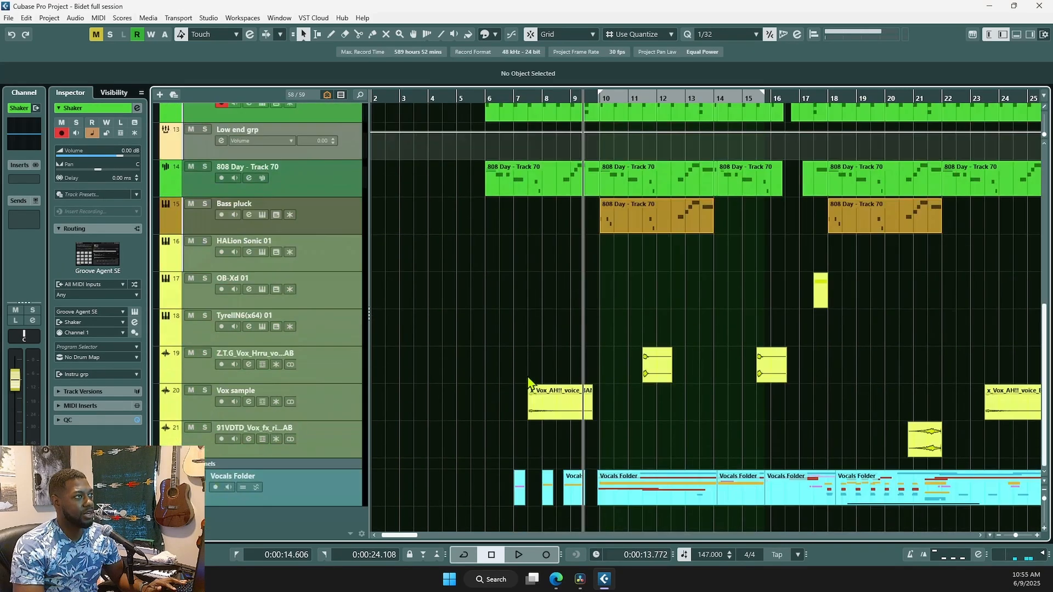
scroll(624, 422, "up", 2)
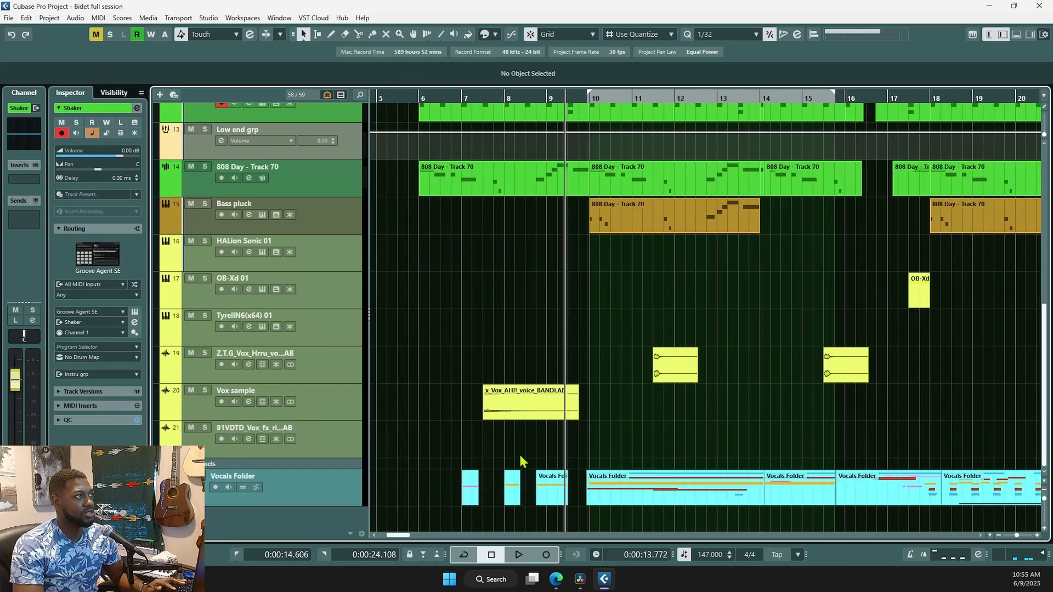
- Solo the Vox sample track and play its vocal clip from just before bar 8
left_click(486, 441)
left_click(205, 390)
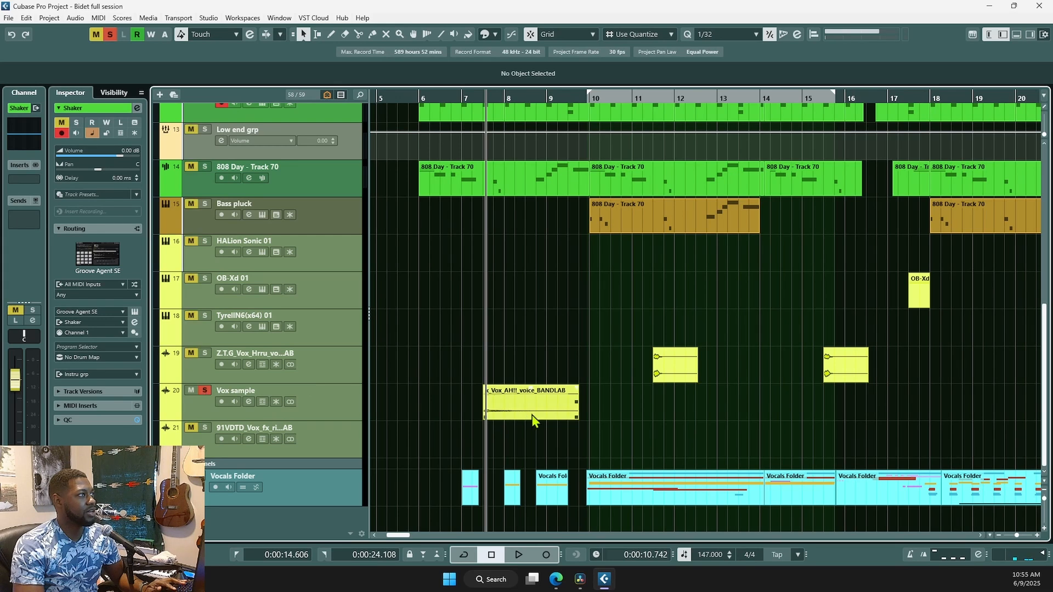
left_click(475, 433)
key("space")
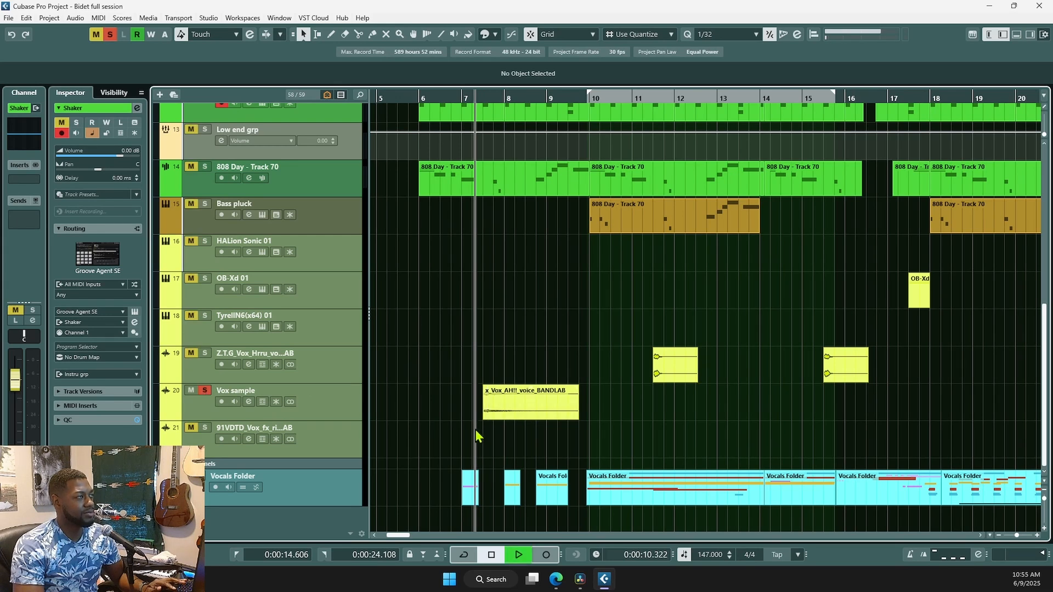
key("space")
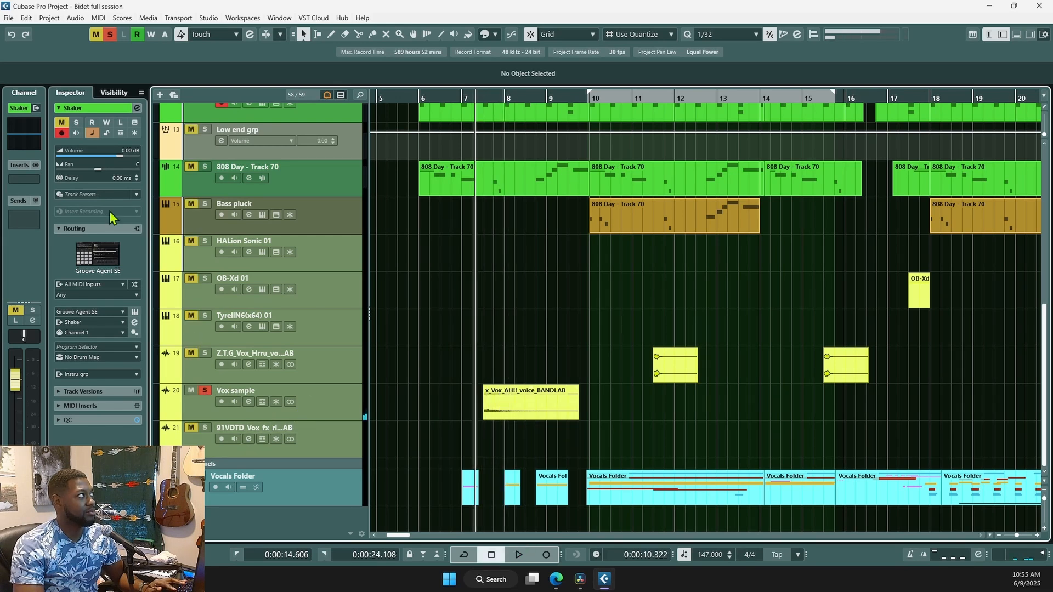
left_click(321, 407)
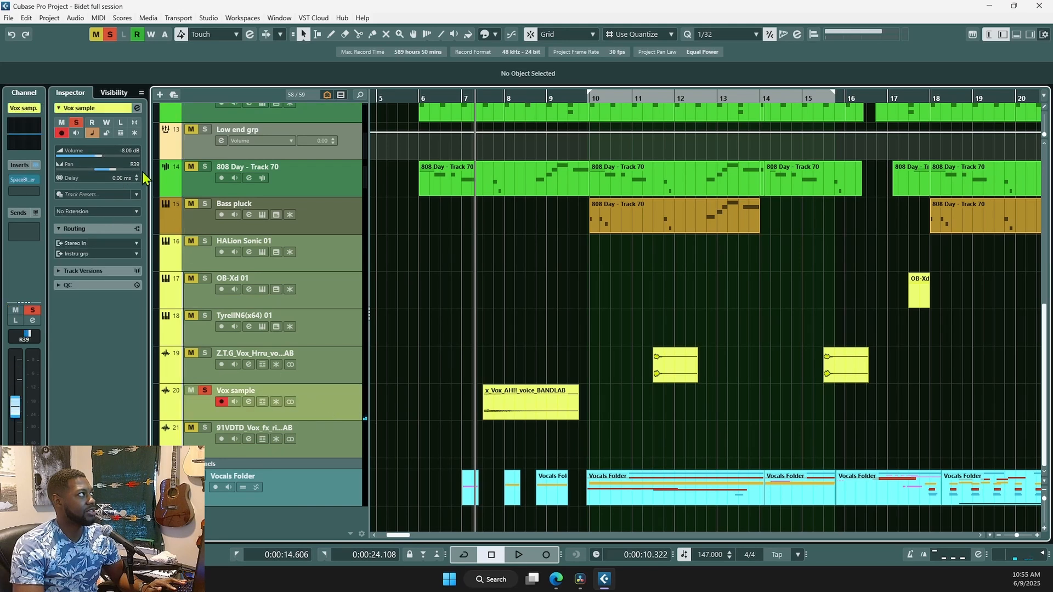
left_click_drag(126, 157, 187, 168)
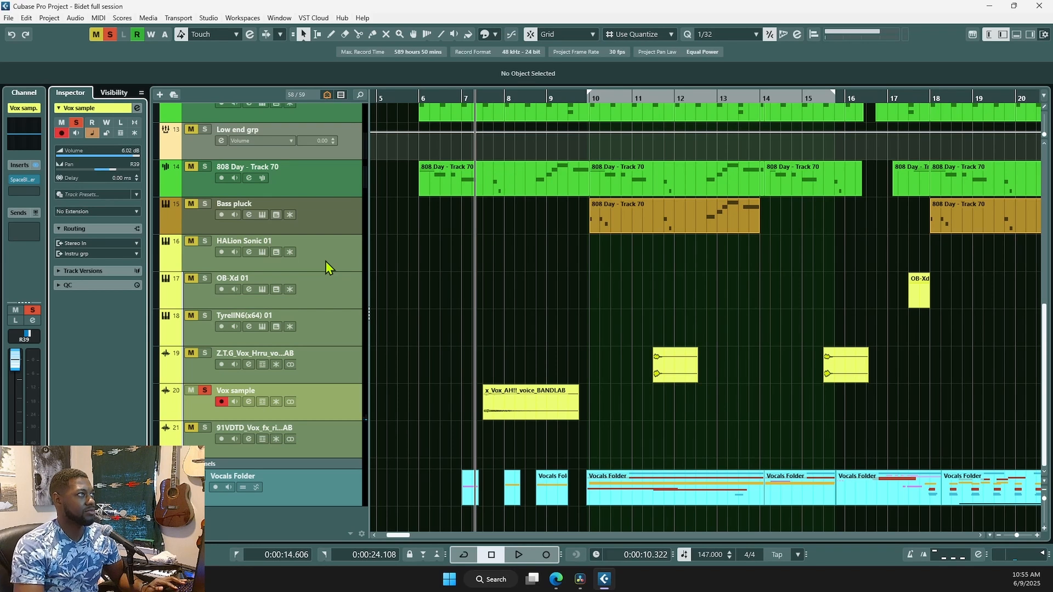
left_click(521, 394)
key("space")
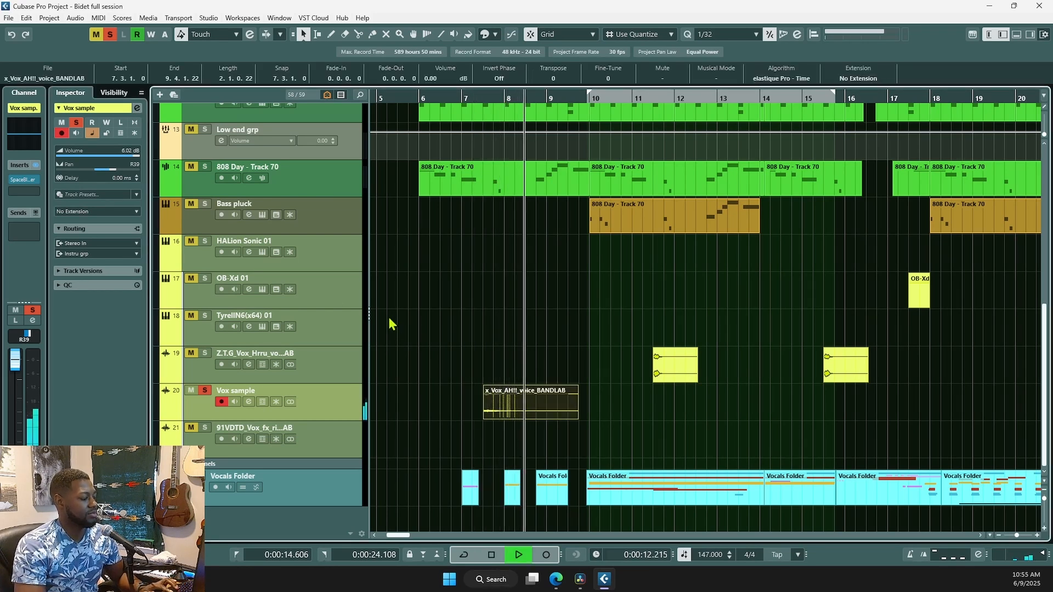
key("space")
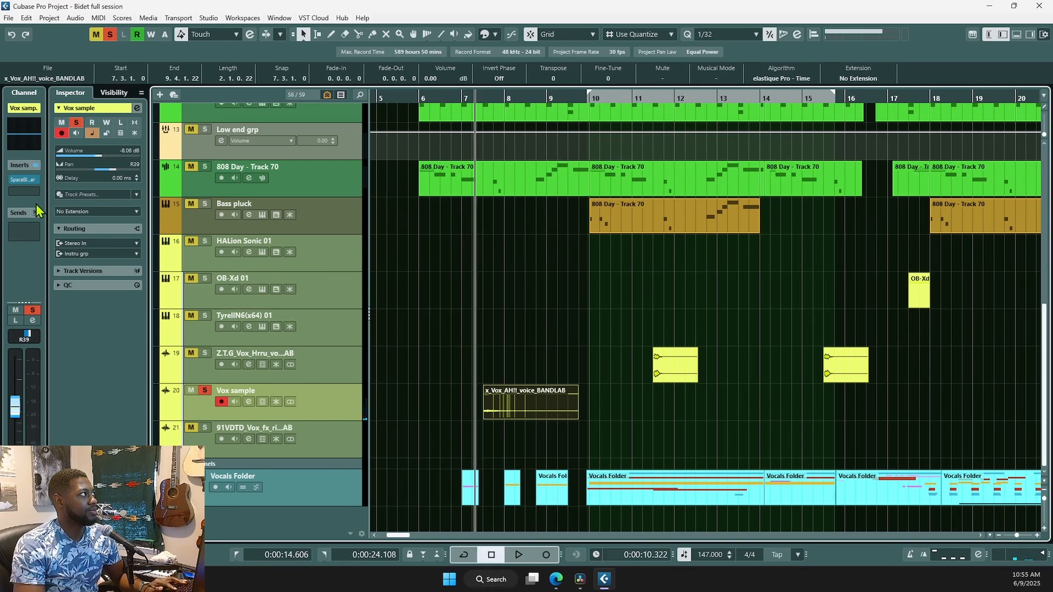
left_click(23, 181)
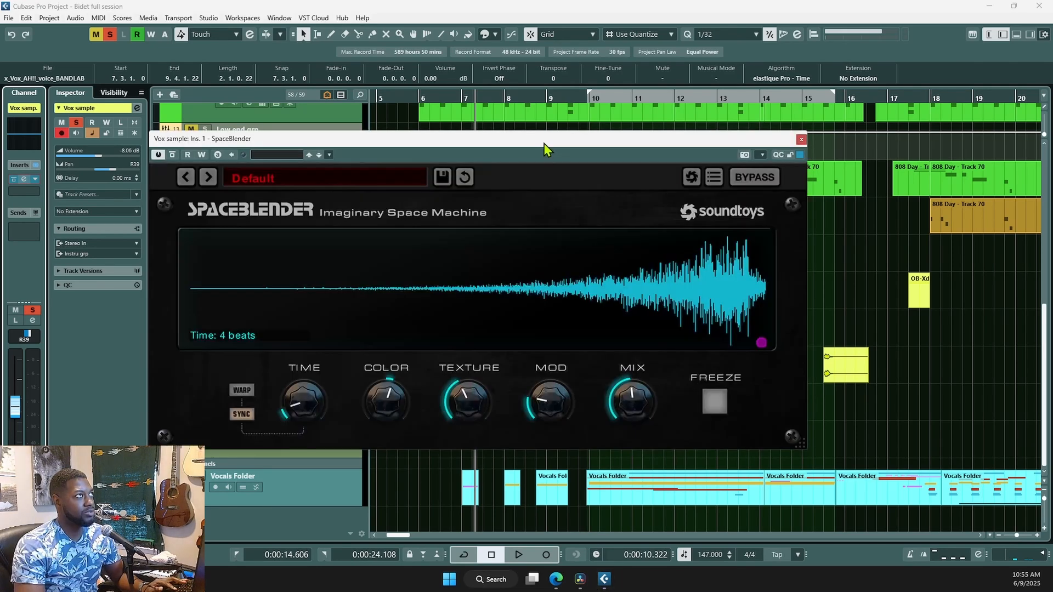
left_click_drag(545, 143, 641, 147)
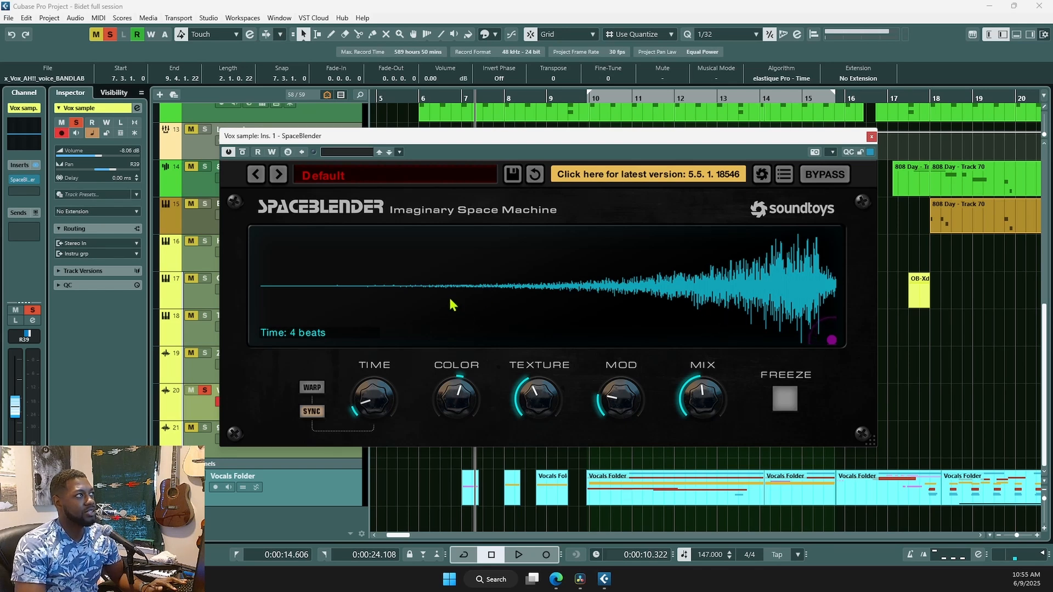
key("space")
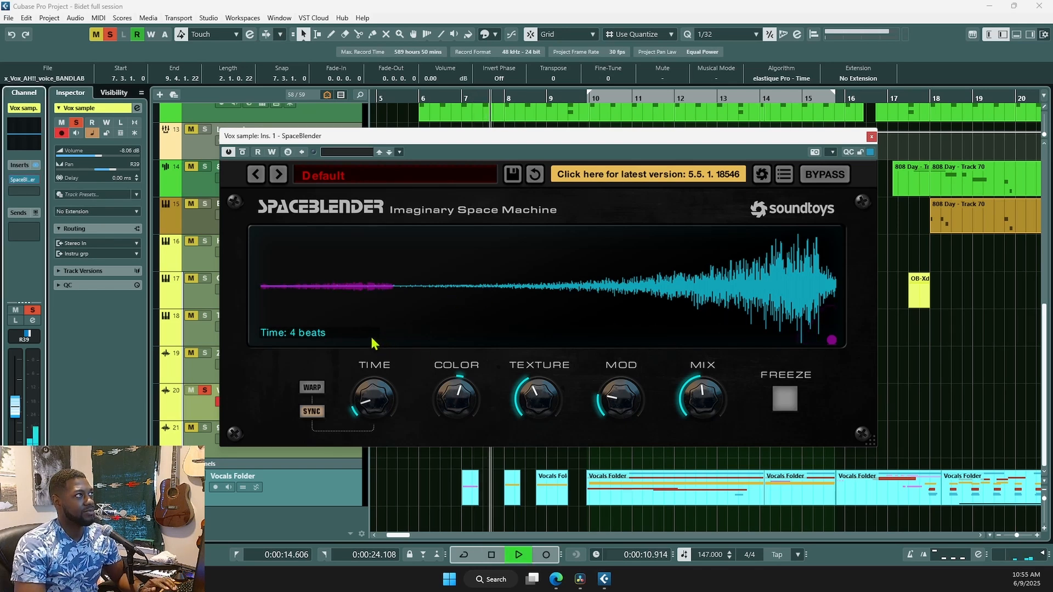
key("space")
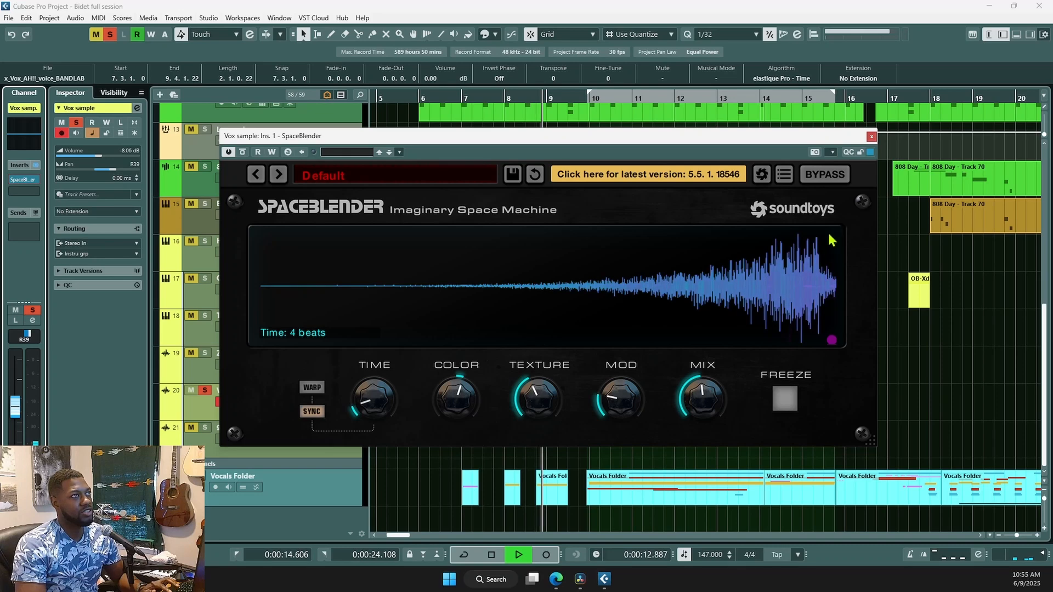
left_click(872, 136)
scroll(607, 355, "up", 3)
scroll(565, 387, "down", 3)
scroll(577, 406, "up", 2)
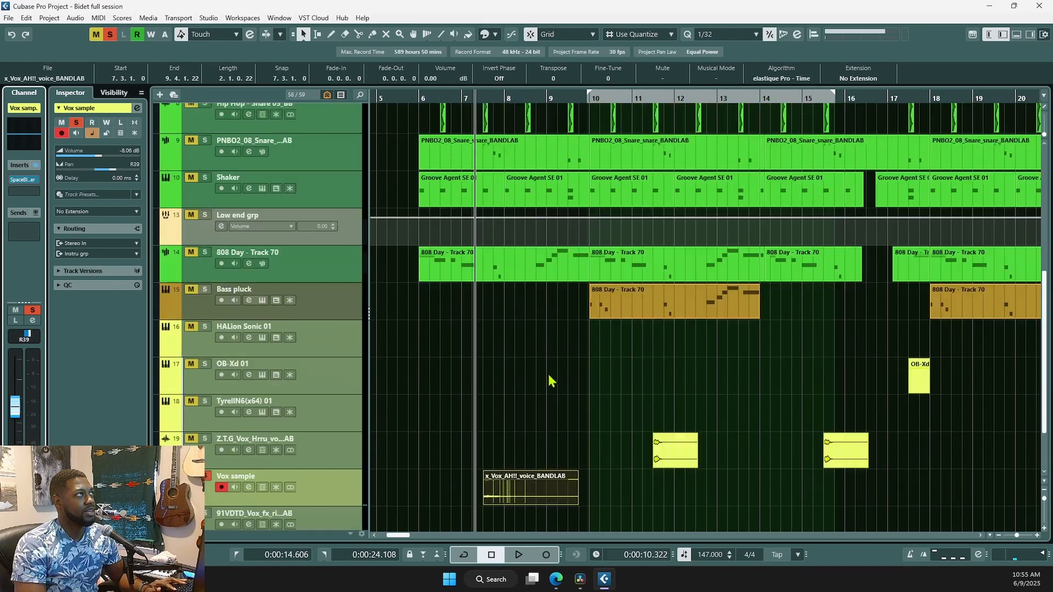
- Turn off all solos and view the 808 track's enlarged EQ curve
scroll(551, 381, "up", 2)
left_click(351, 350)
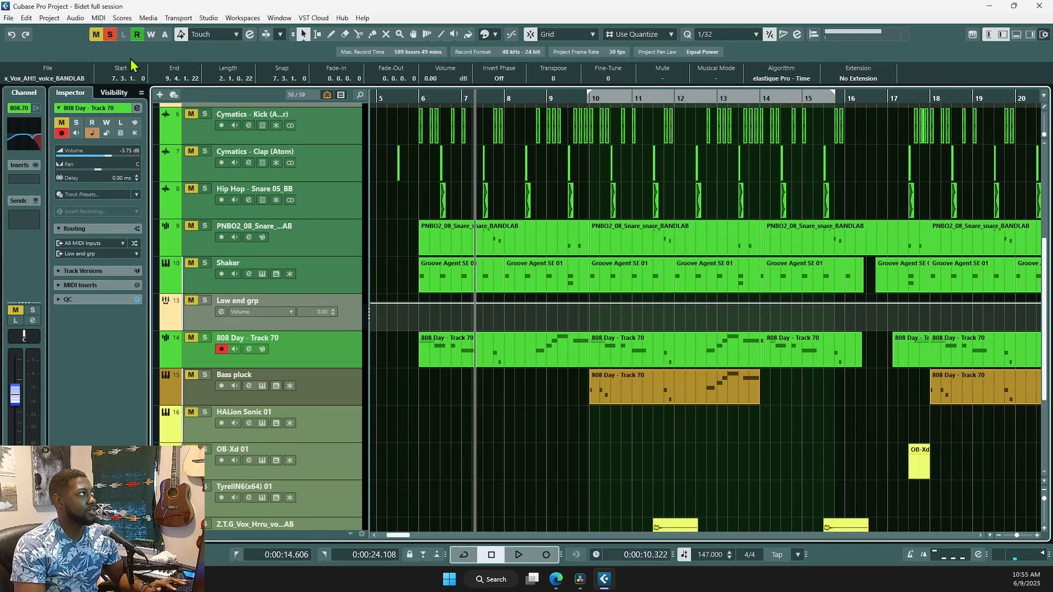
left_click(113, 33)
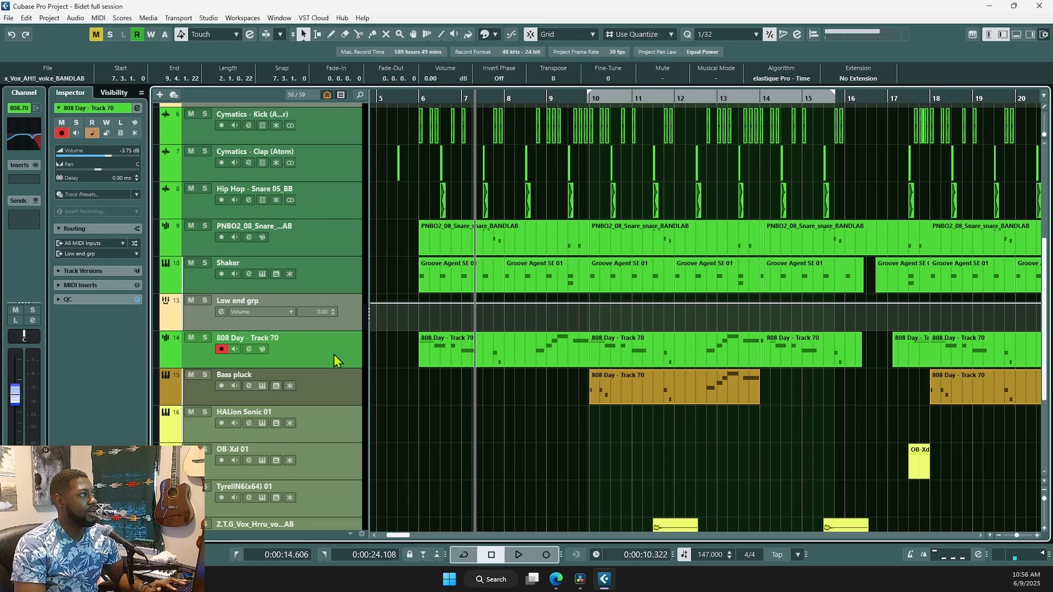
left_click(27, 135)
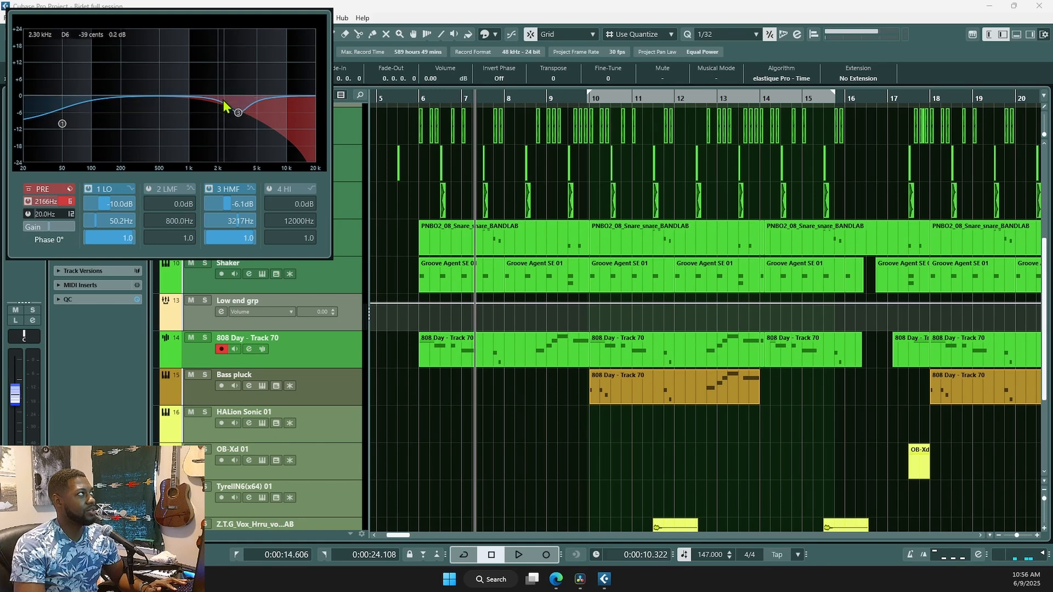
left_click(377, 180)
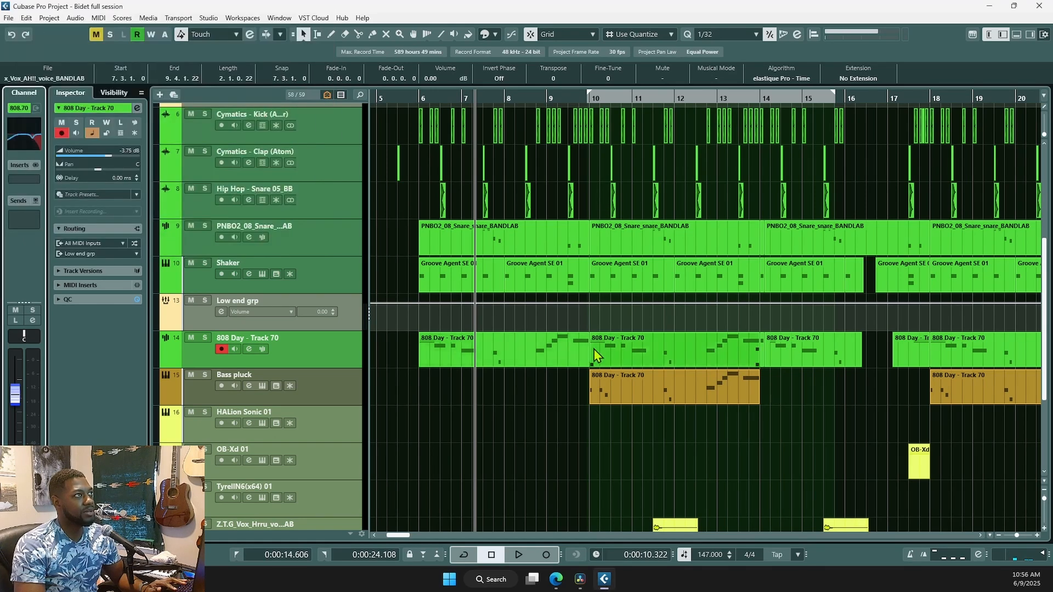
- Open Bass pluck's Tube Compressor and CLA-76 inserts, then close both
left_click(621, 388)
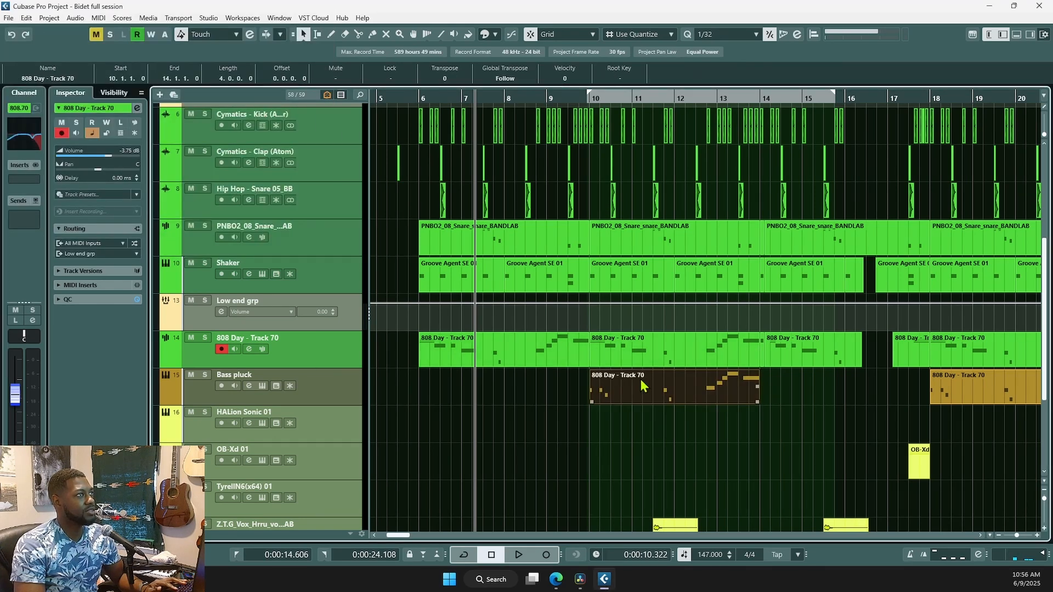
left_click(258, 394)
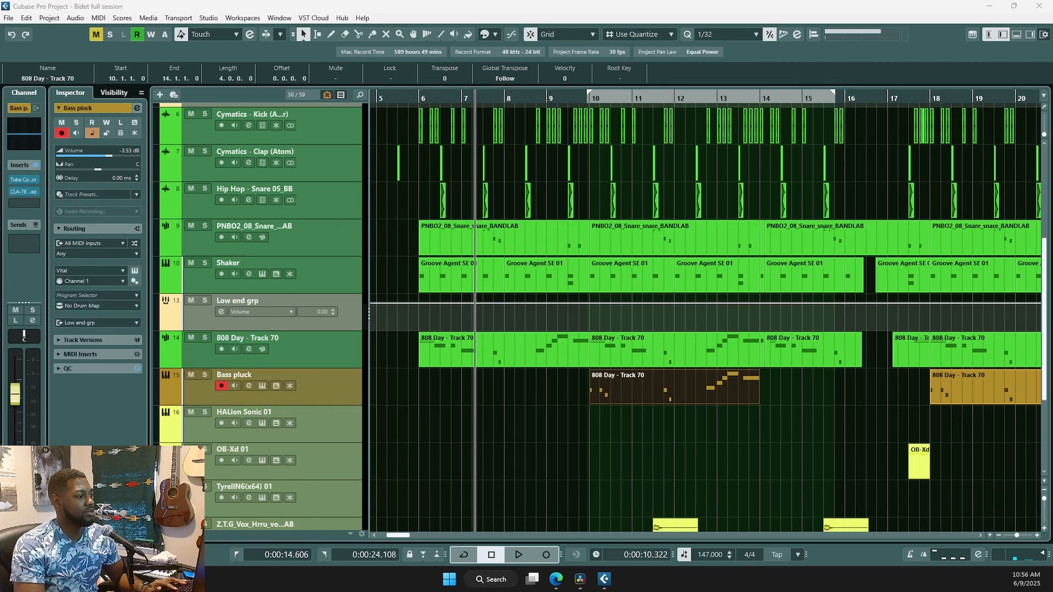
left_click_drag(609, 87, 600, 127)
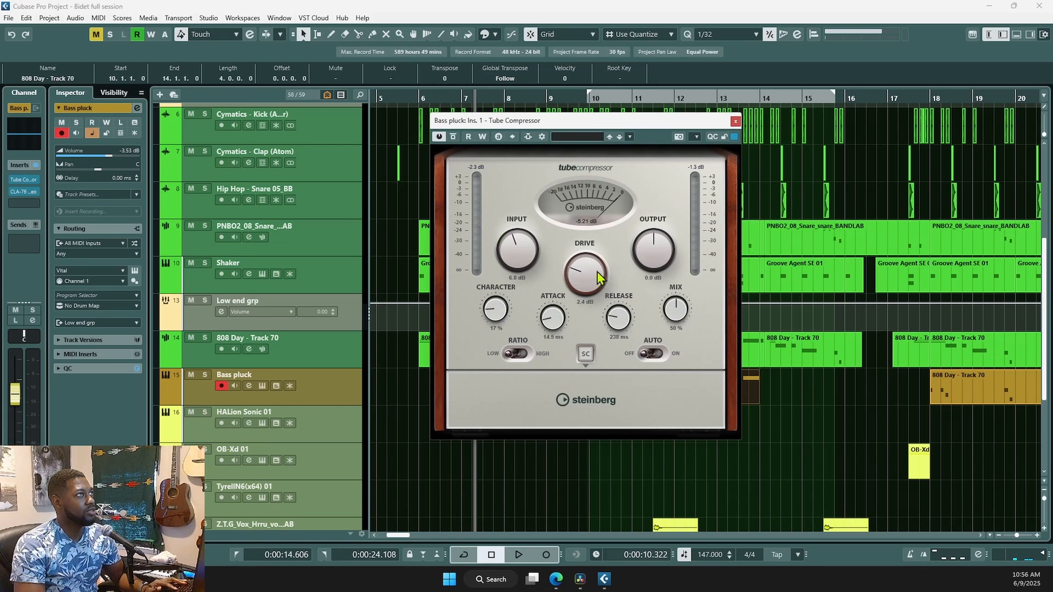
left_click(23, 191)
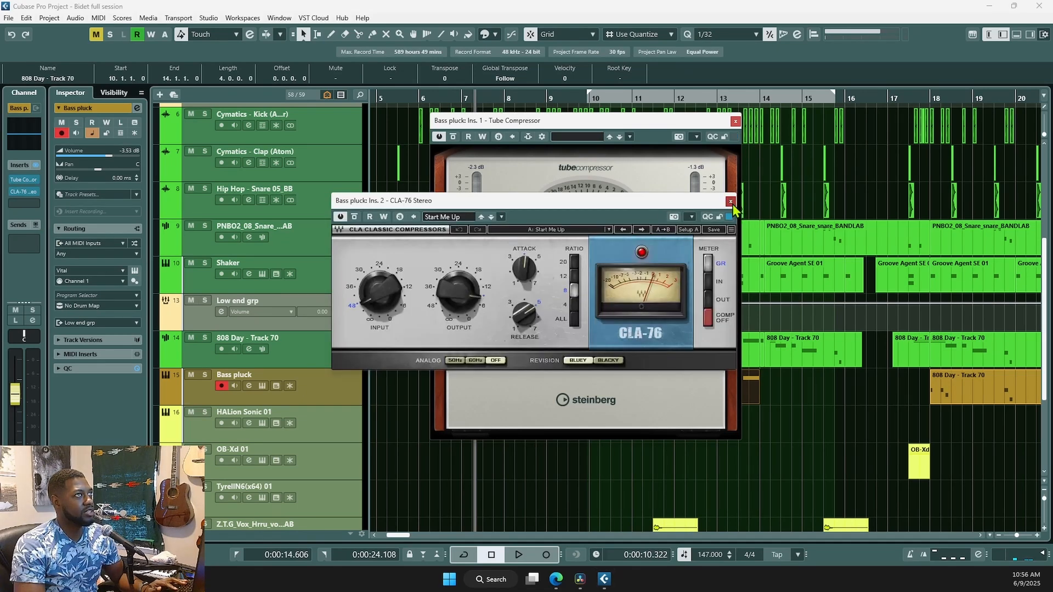
left_click(732, 202)
left_click(736, 121)
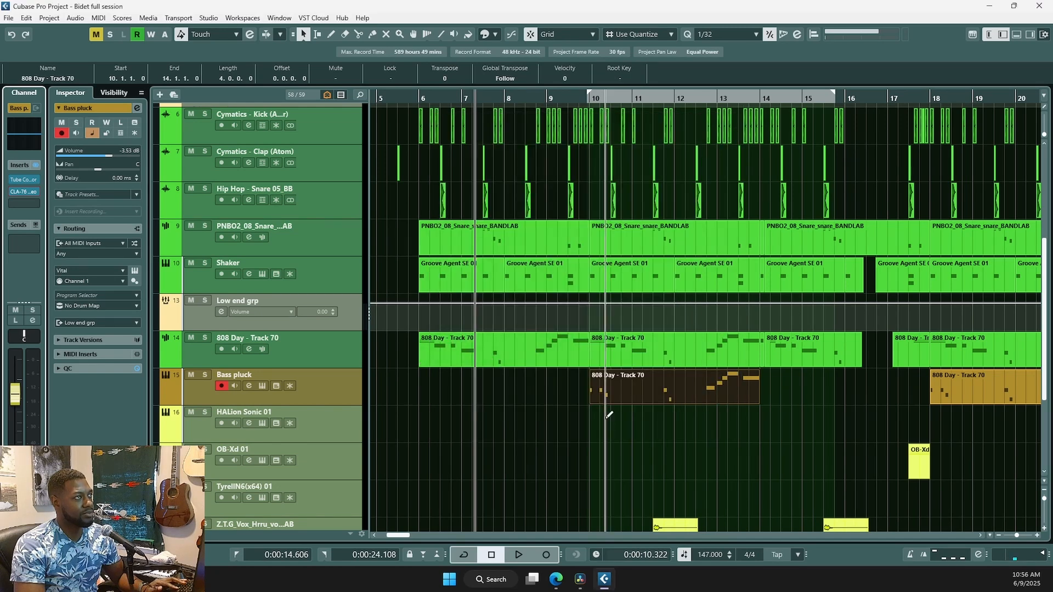
- Select the Z.T.G vocal clip, solo its track, and audition it
scroll(615, 405, "down", 4)
left_click(670, 365)
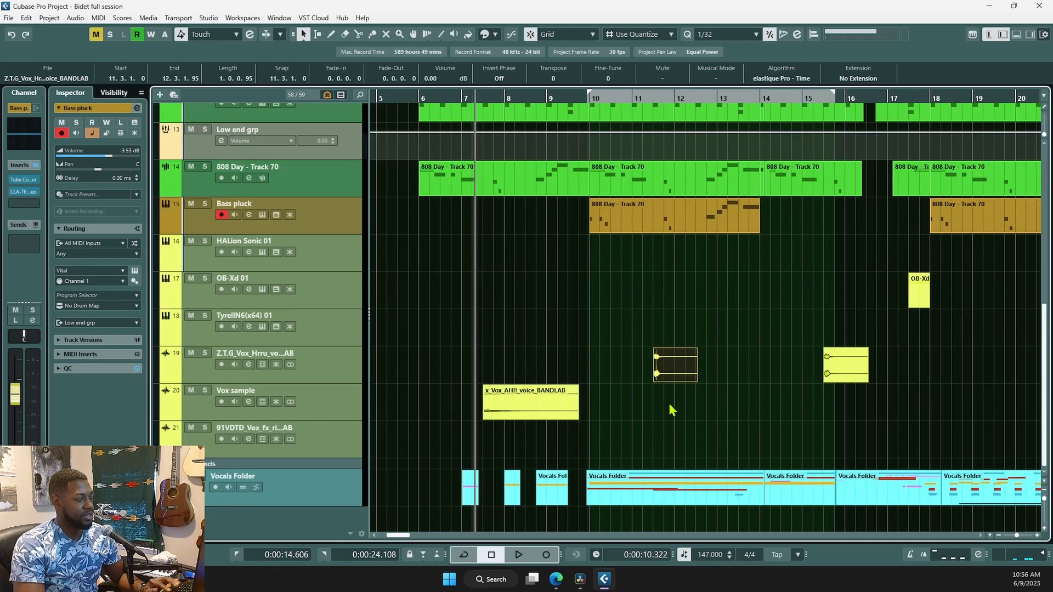
key("alt+space")
key("space")
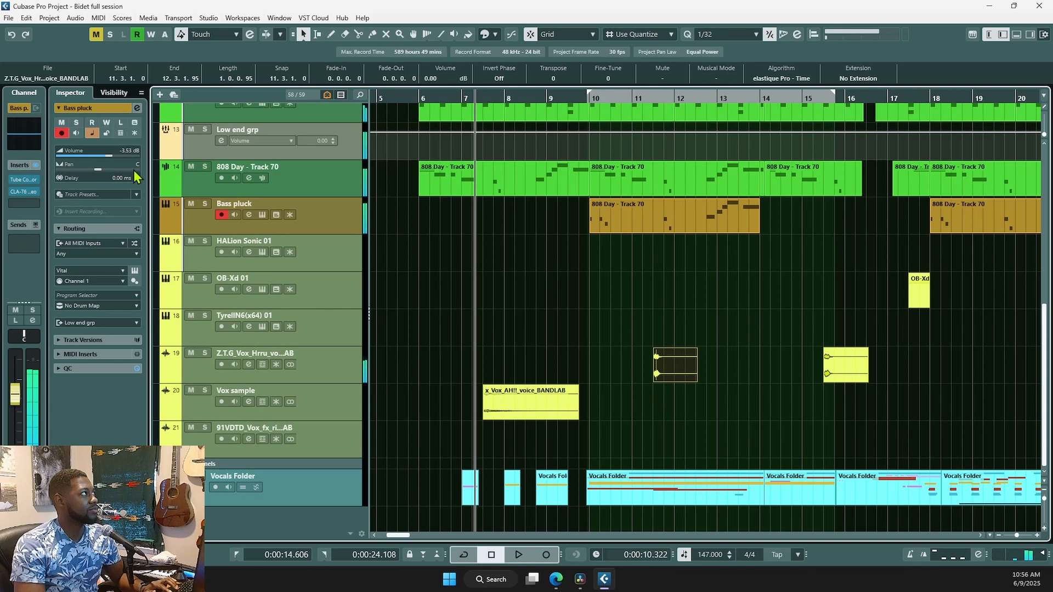
left_click(205, 353)
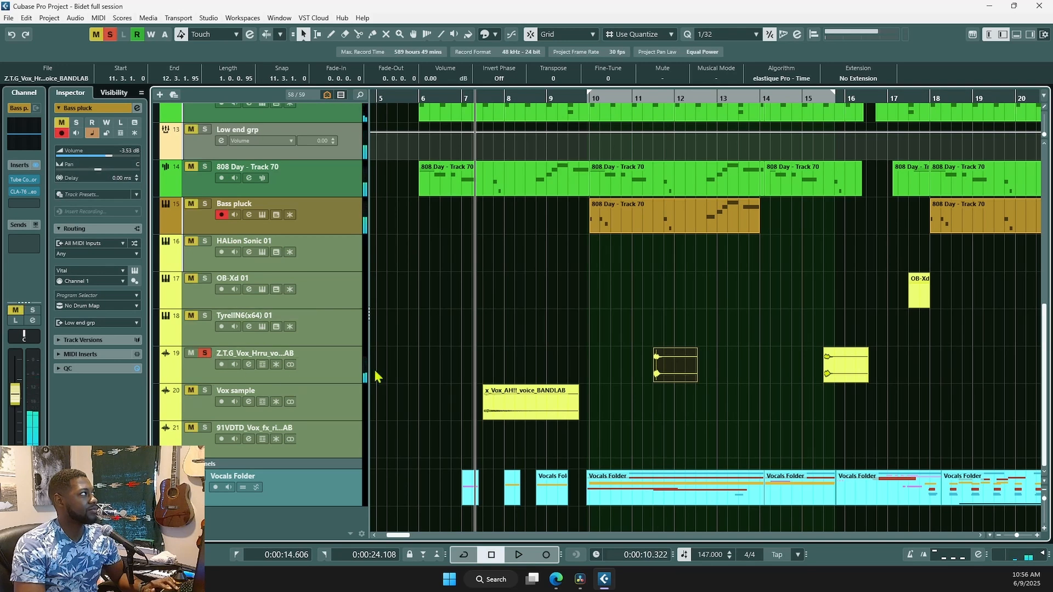
key("alt+space")
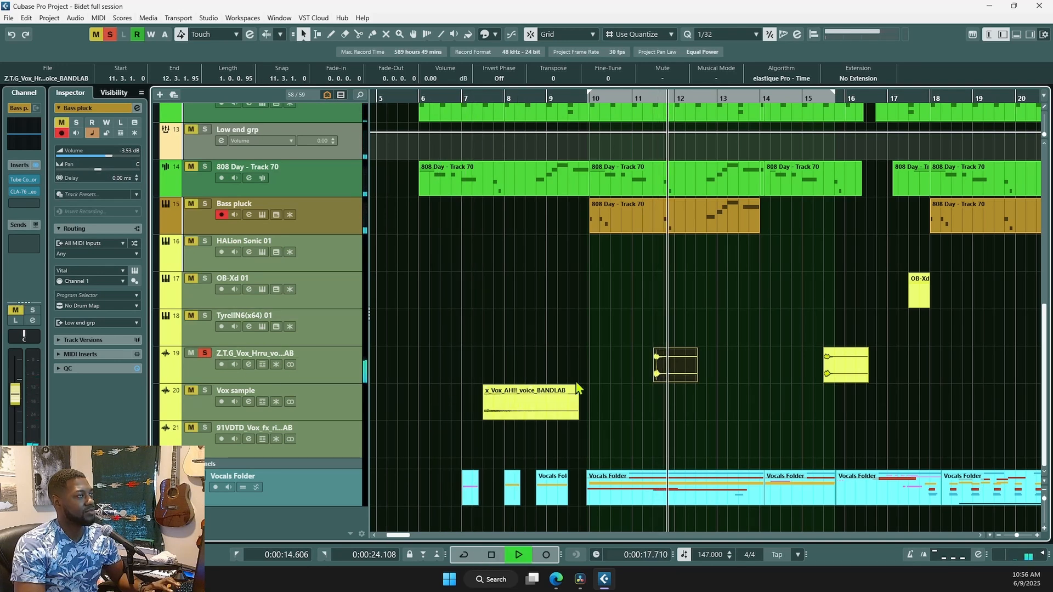
key("space")
- Review the vocal's Vocal Doubler, Black Valve and LA-2A editors, then close all three
left_click(343, 368)
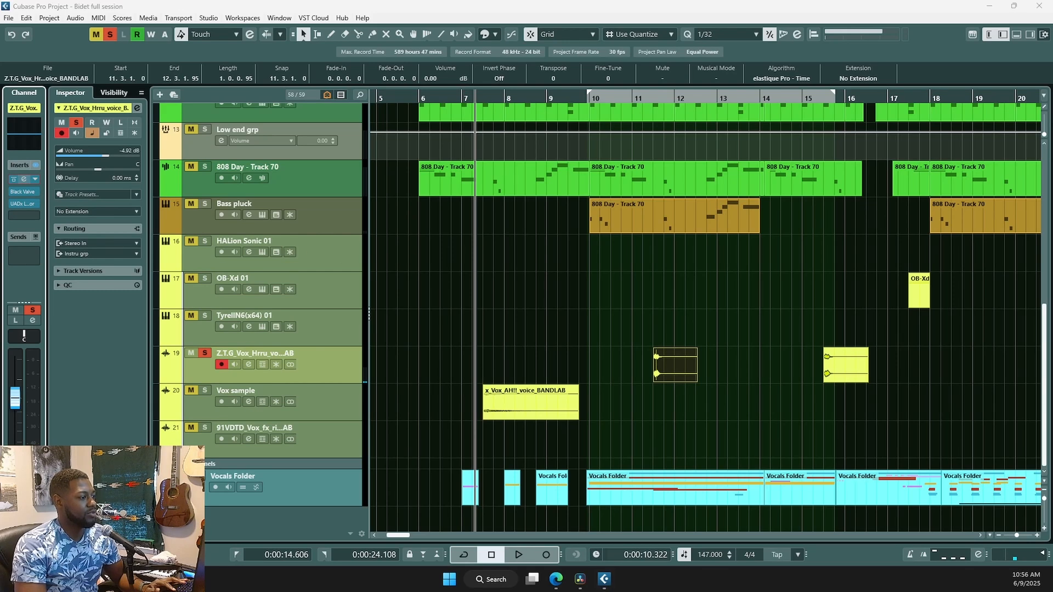
left_click_drag(562, 215, 517, 243)
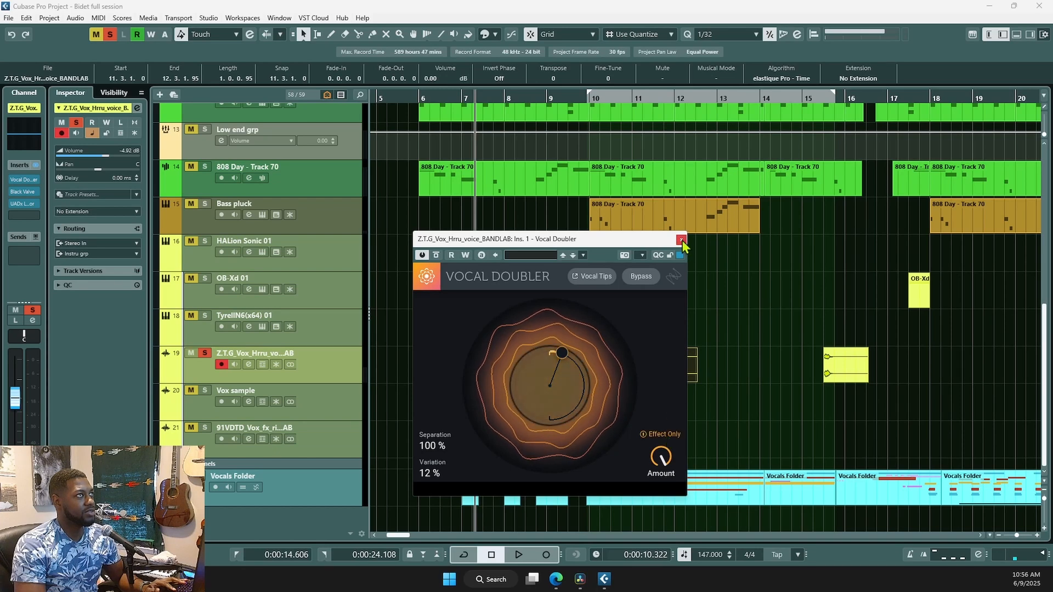
left_click(24, 192)
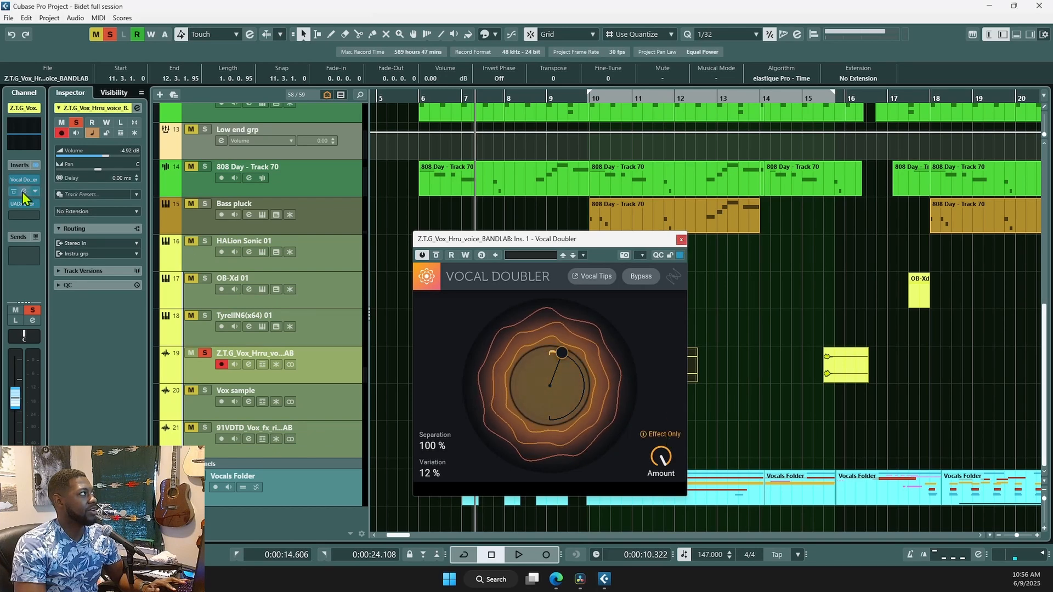
left_click(24, 205)
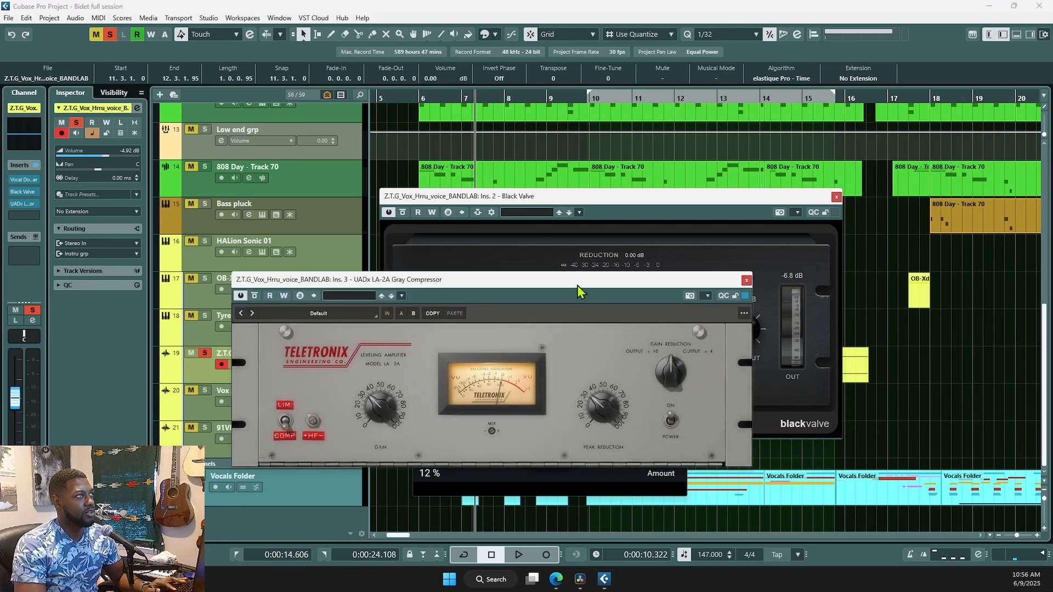
left_click_drag(578, 281, 668, 226)
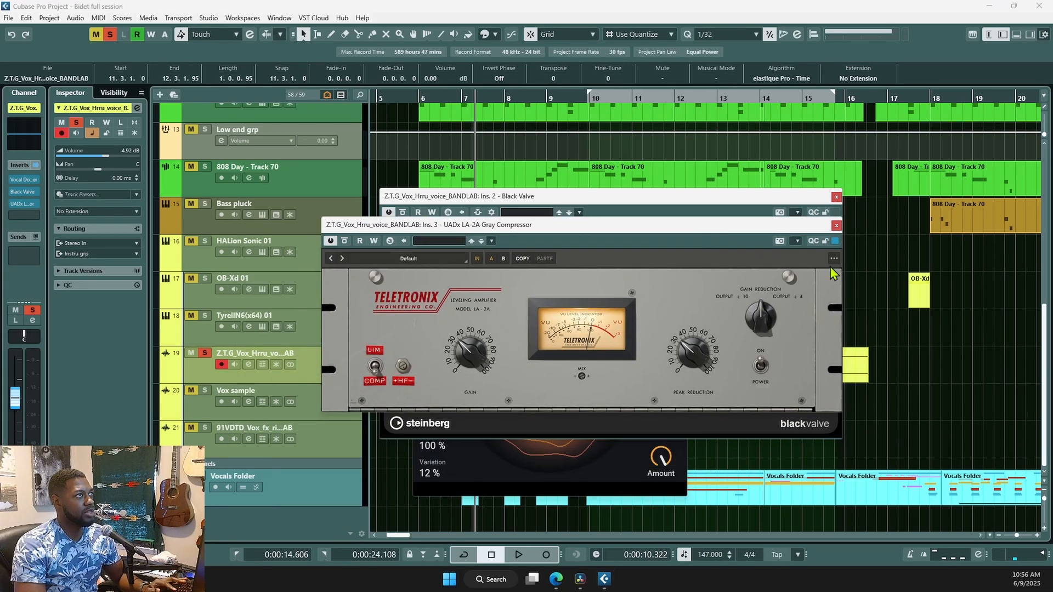
left_click(837, 226)
left_click(836, 197)
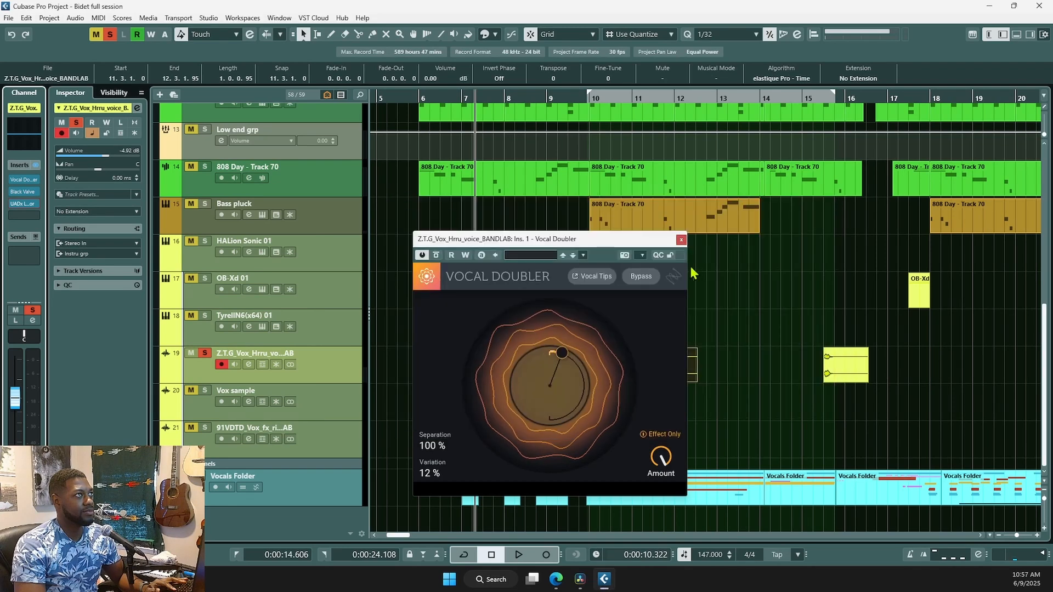
left_click(682, 240)
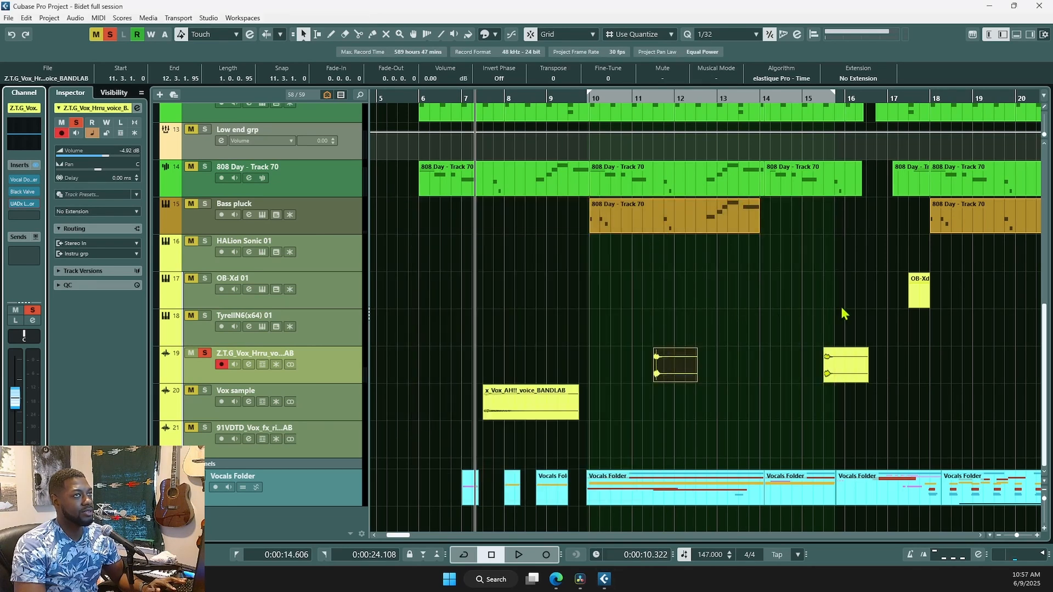
- Play from around bar 17 and raise the Z.T.G vocal volume to 6.02 dB
left_click(907, 318)
scroll(864, 387, "right", 3)
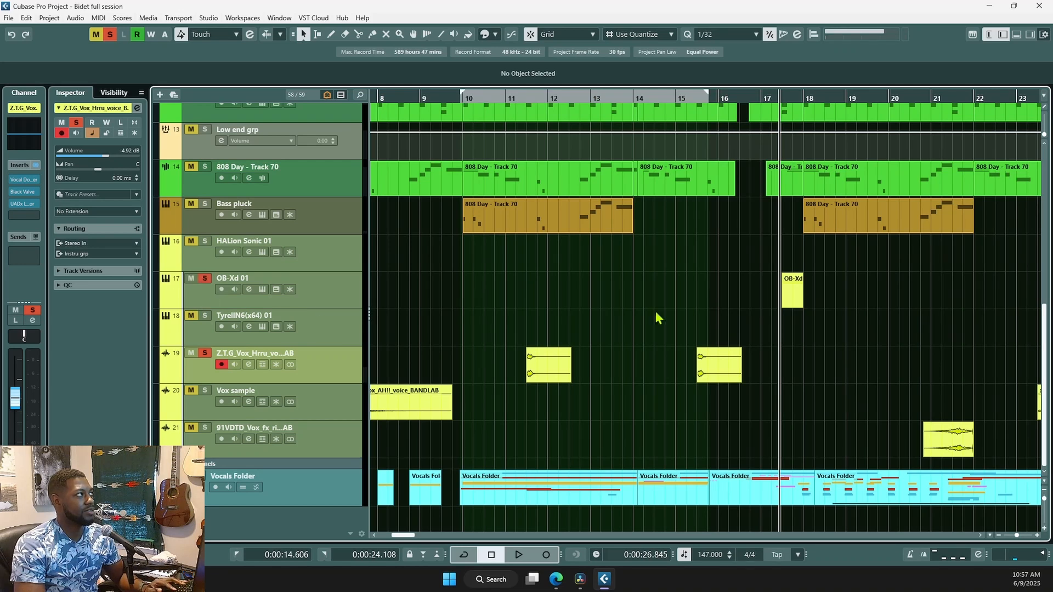
key("space")
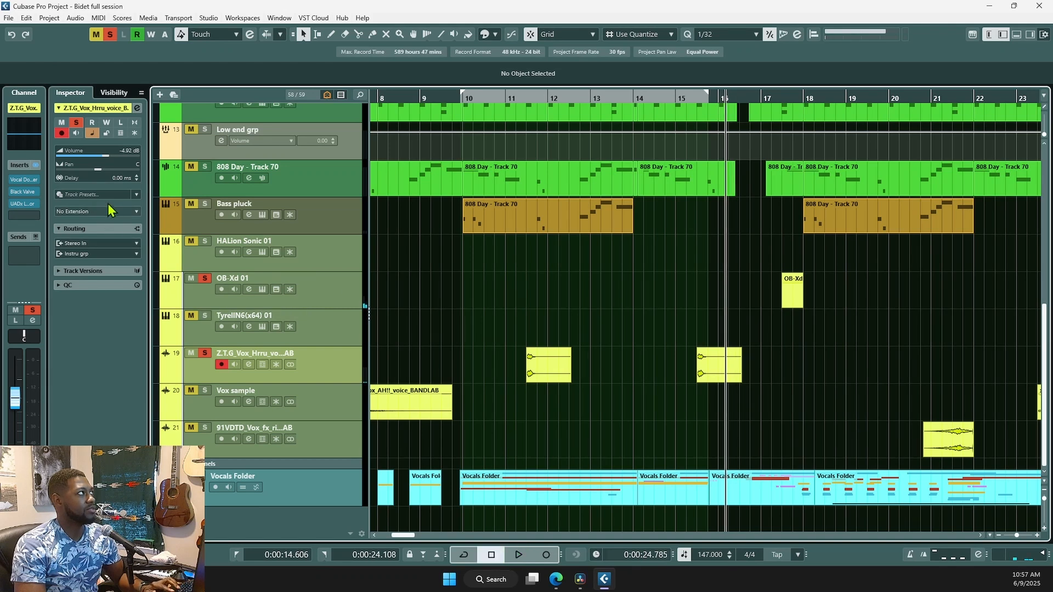
left_click(120, 156)
key("space")
left_click_drag(126, 163, 386, 291)
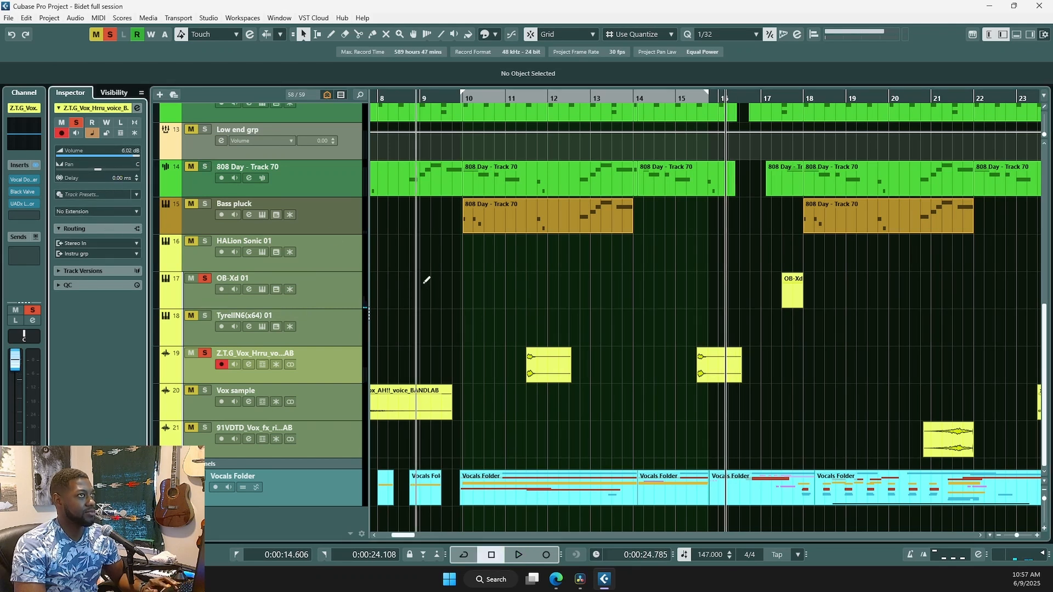
- Audition the OB-Xd event near bar 17 and select the OB-Xd 01 and vocal tracks
left_click(786, 285)
key("space")
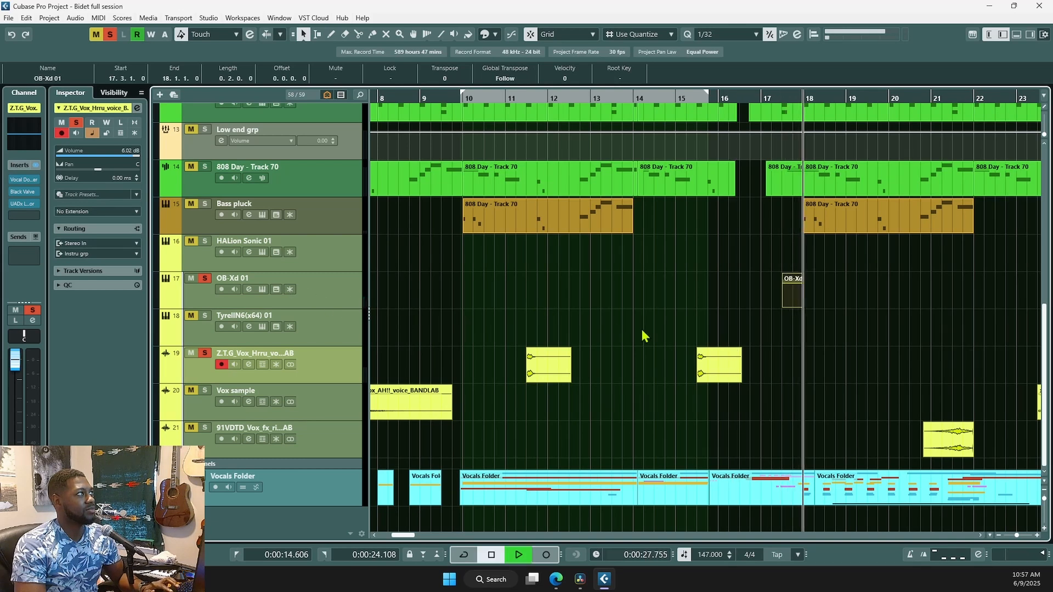
key("space")
left_click(347, 296)
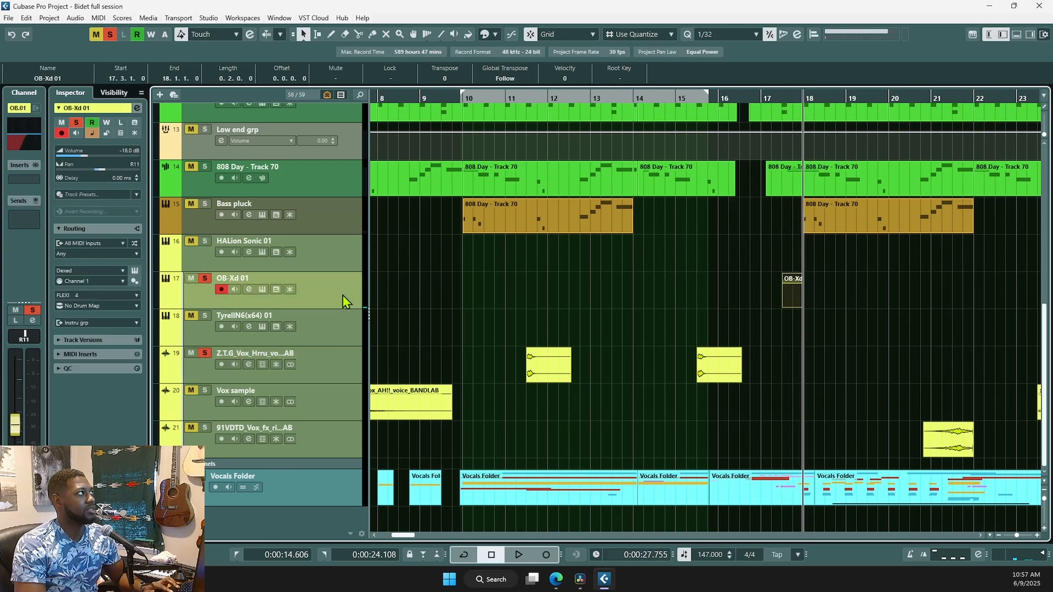
left_click(329, 364)
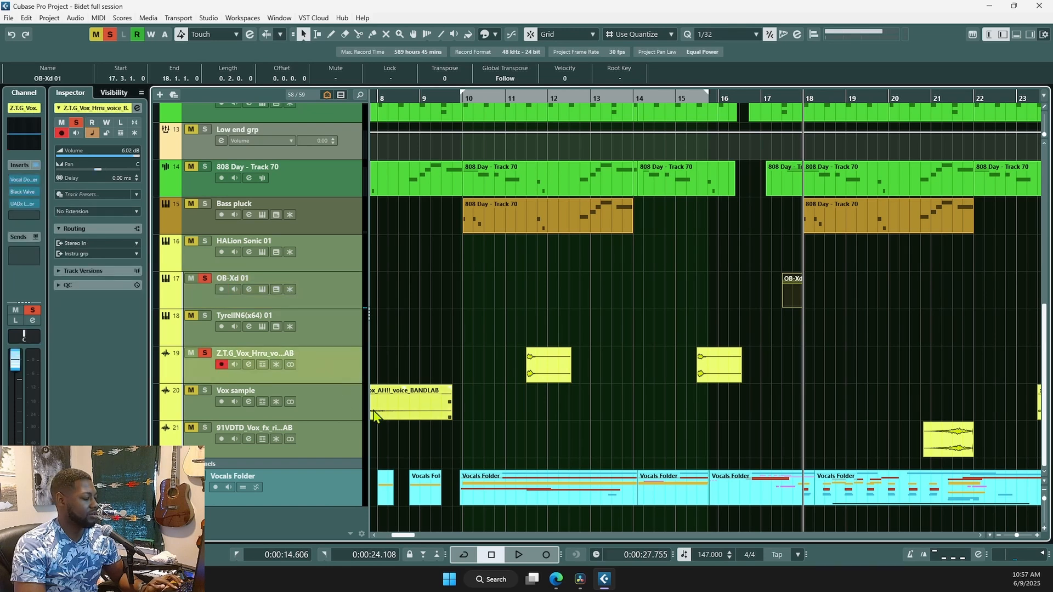
- Pan HALion Sonic 01 fully right, then reset it to centre
left_click(332, 255)
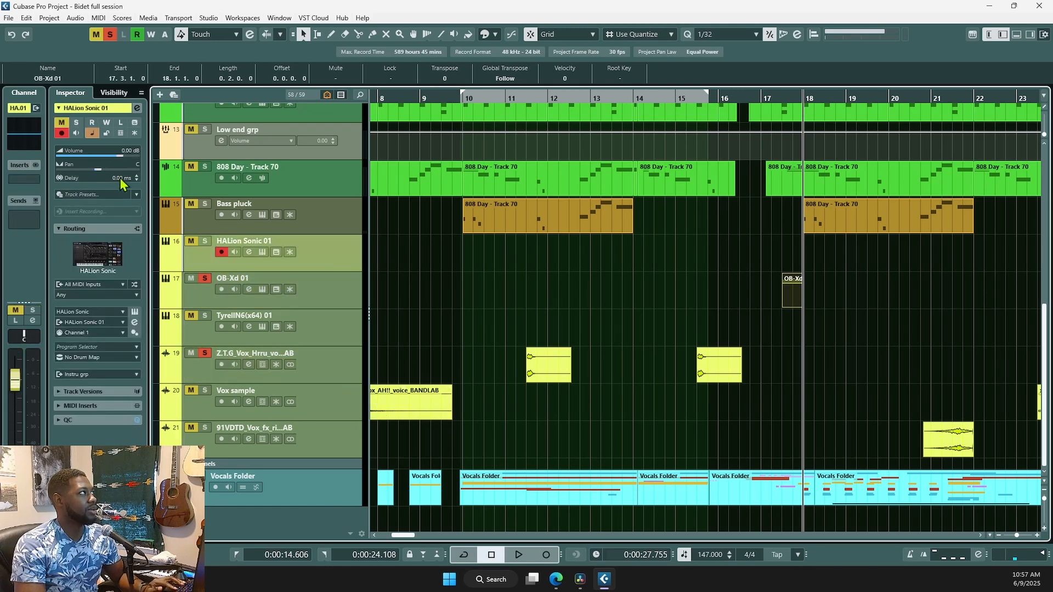
left_click_drag(100, 169, 207, 185)
left_click(134, 170, "ctrl")
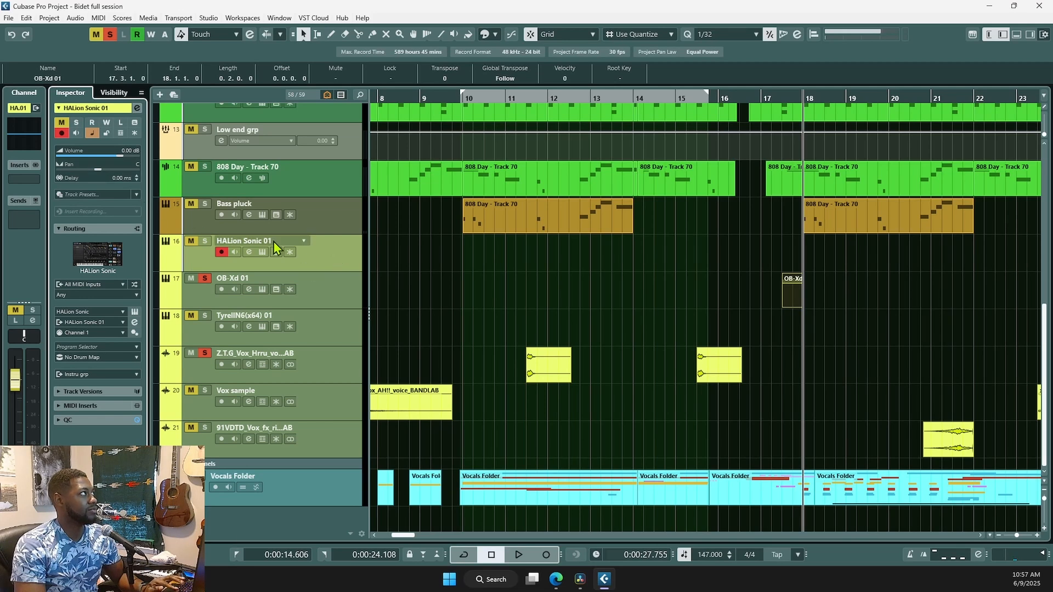
- Raise OB-Xd 01's volume to 6.02 dB and restart playback
left_click(340, 292)
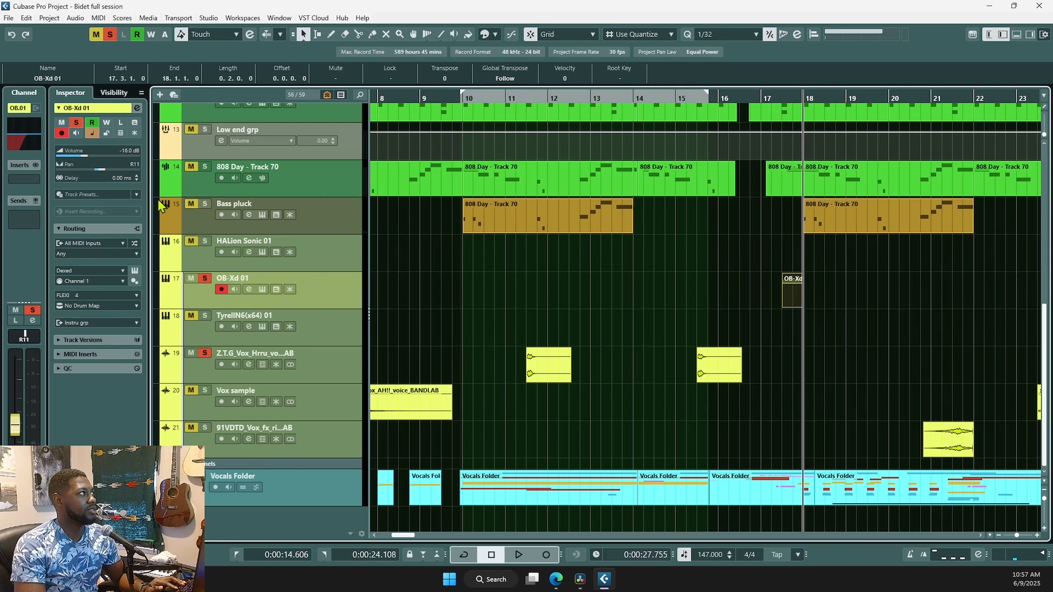
left_click_drag(122, 155, 177, 164)
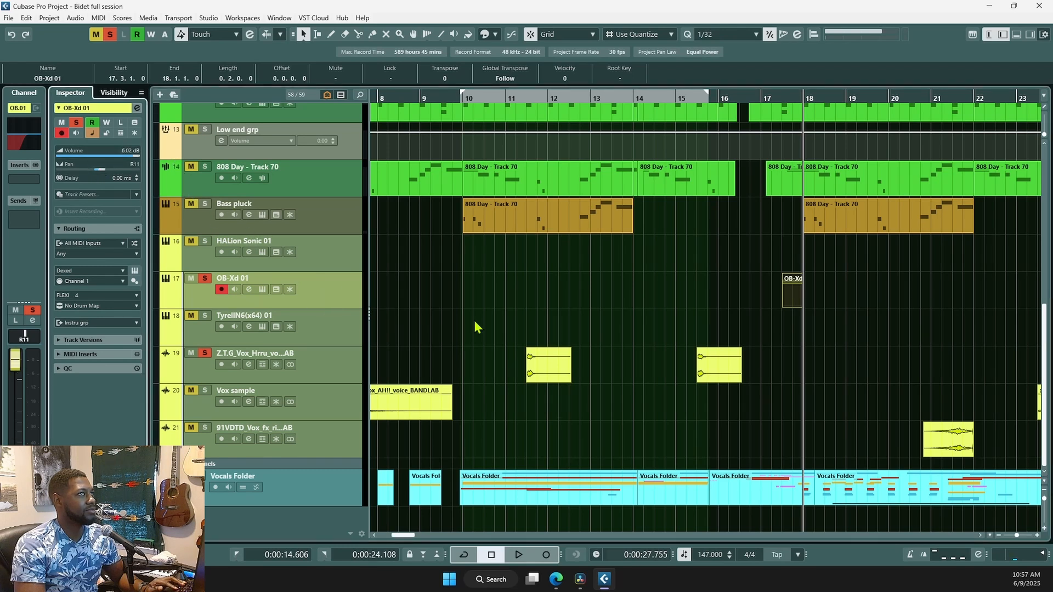
key("space")
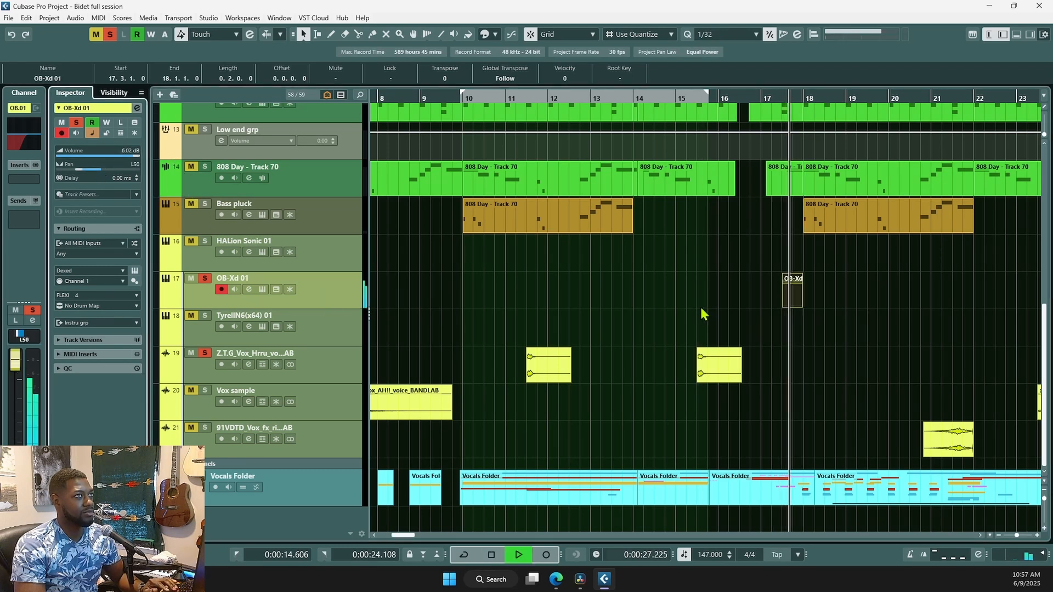
key("space")
key("space")
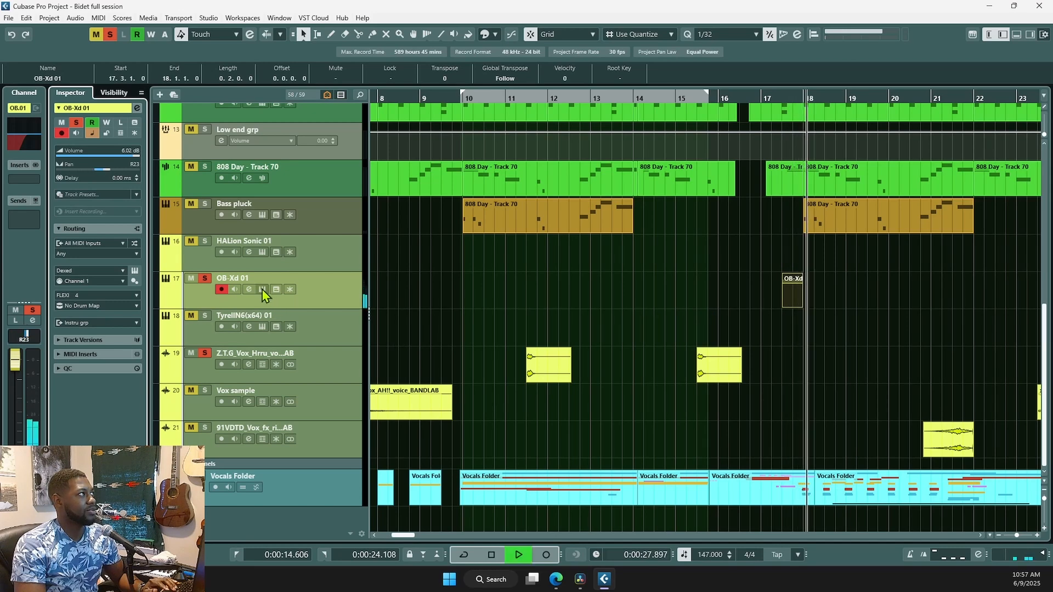
- View OB-Xd 01's Dexed synth panel, close it, and stop playback
left_click(263, 290)
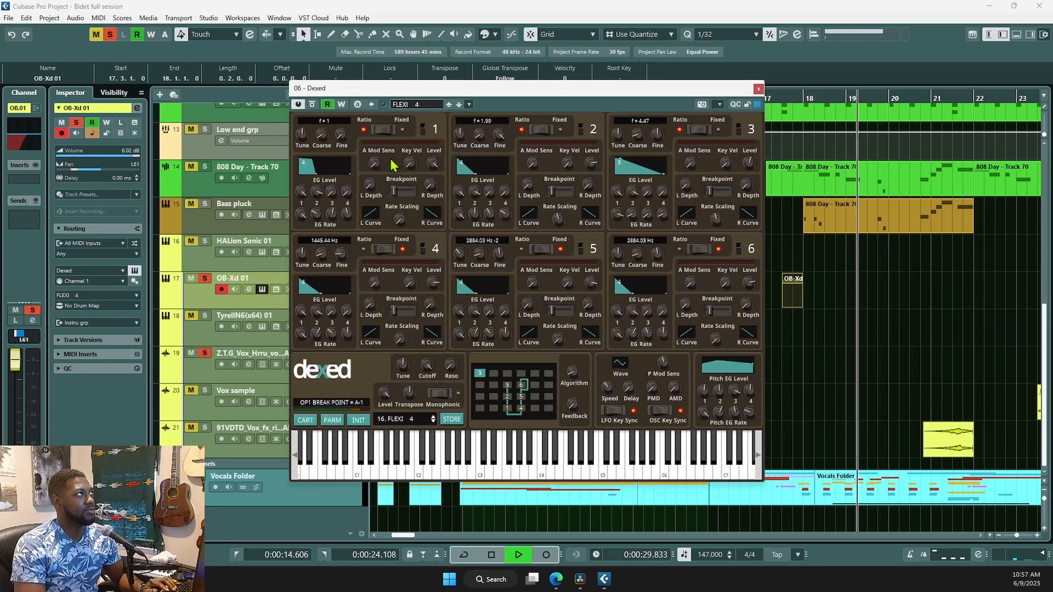
left_click(758, 90)
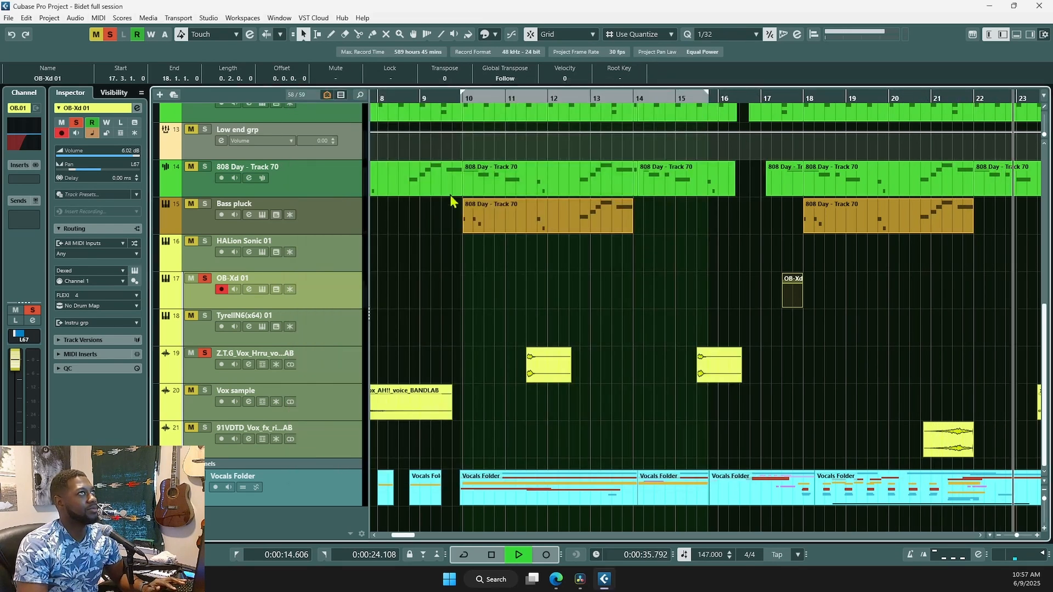
key("space")
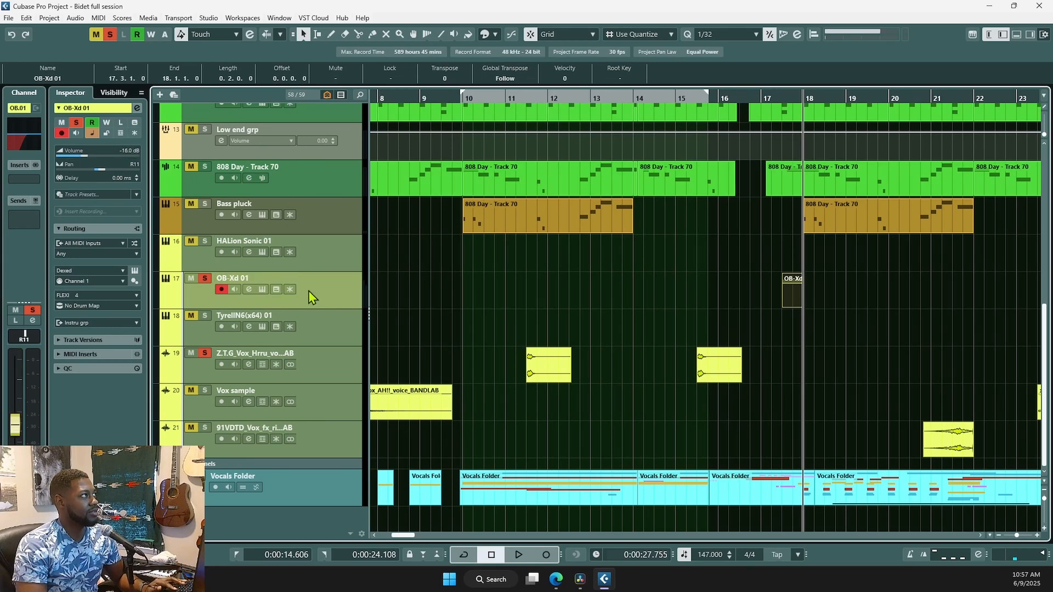
- Unsolo OB-Xd 01 and Z.T.G vocal, zoom out to bars 1–41, and move the playhead to bar 6
left_click(204, 278)
left_click(204, 353)
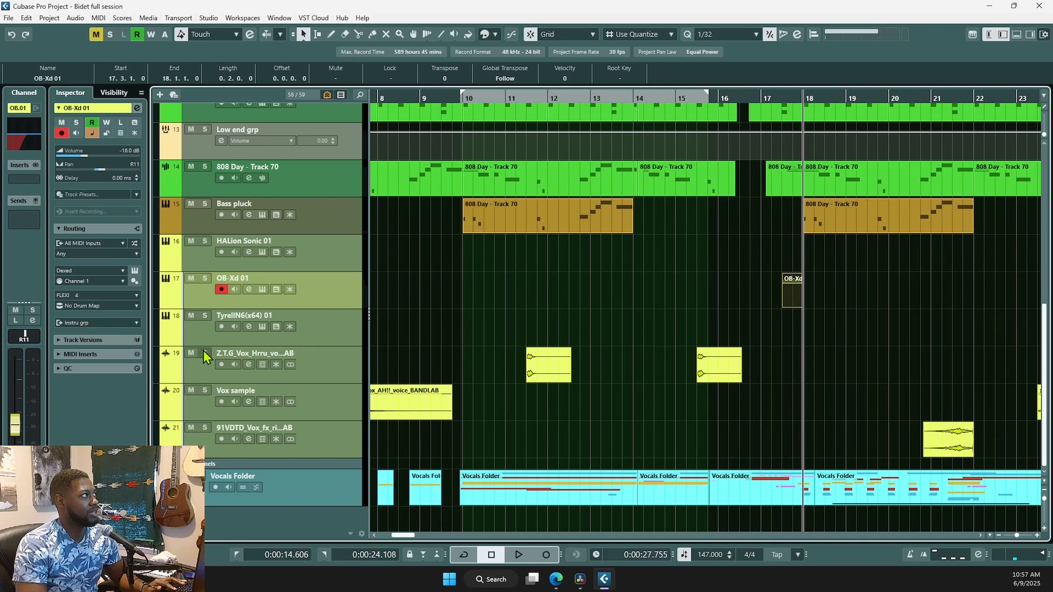
scroll(548, 321, "down", 3)
scroll(582, 318, "down", 4)
scroll(680, 339, "up", 3)
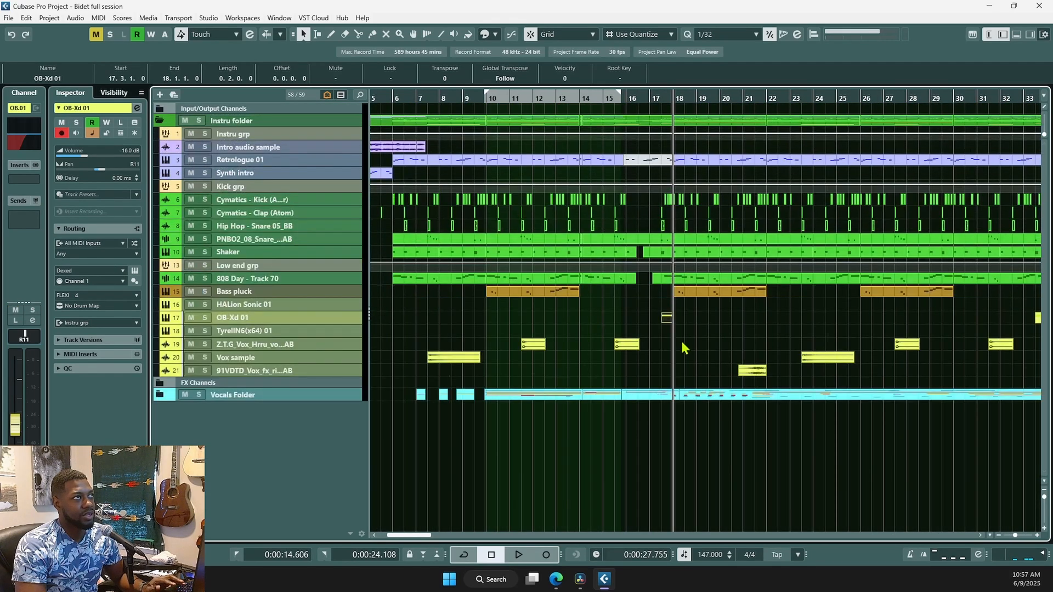
key("g")
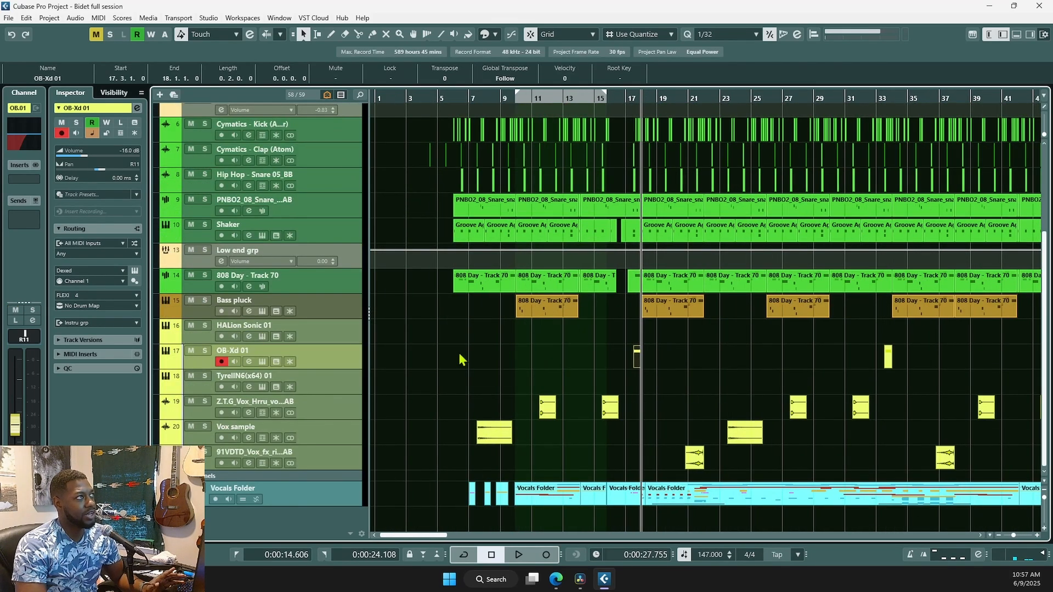
scroll(470, 373, "up", 5)
scroll(469, 373, "down", 6)
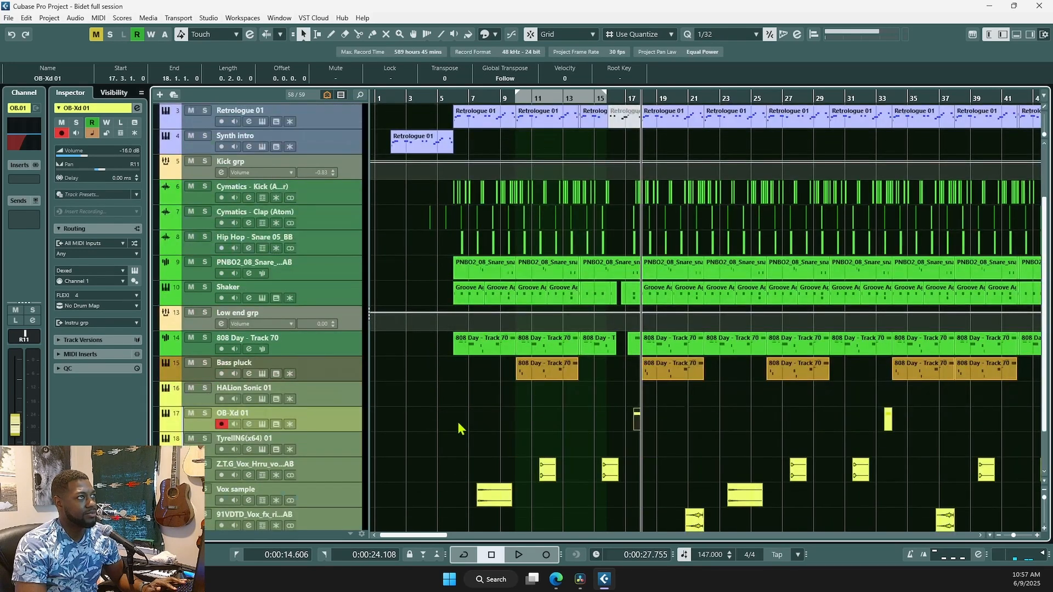
left_click(454, 397)
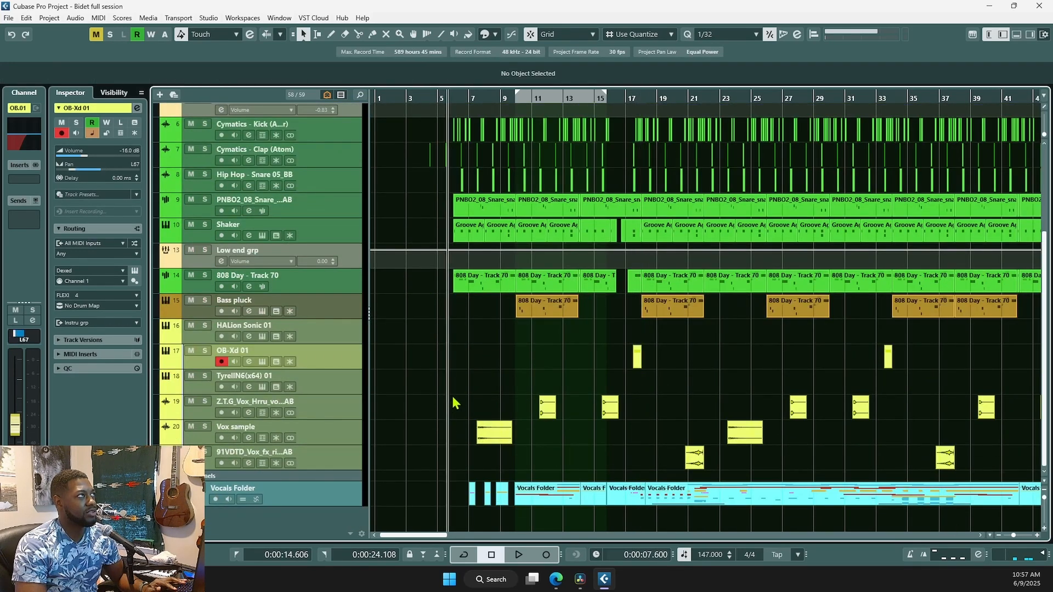
- Solo and play the Instru folder tracks, then select the Low end grp bus
scroll(203, 171, "up", 6)
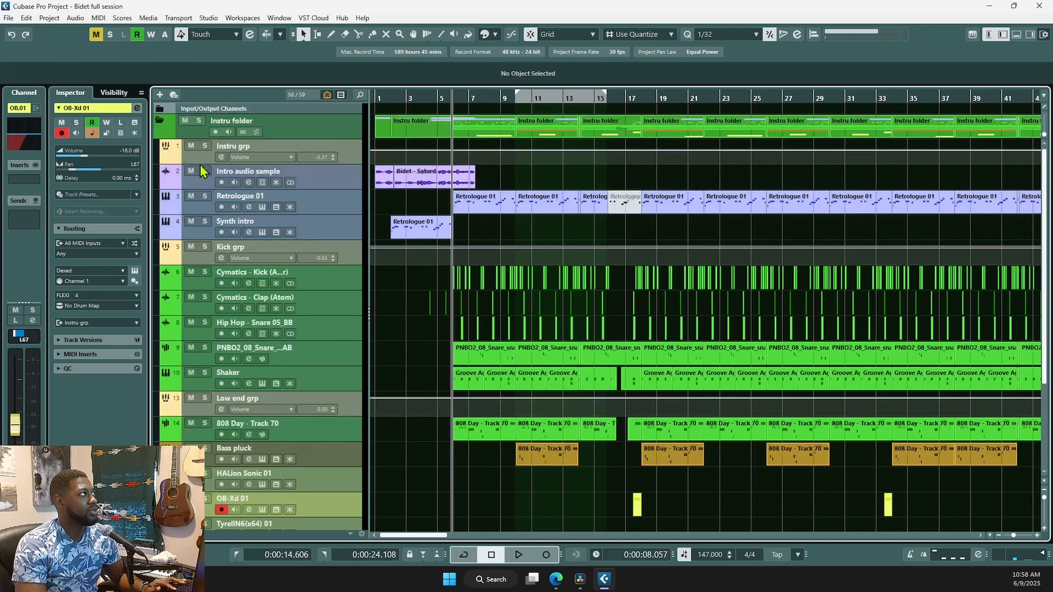
left_click(198, 121)
key("space")
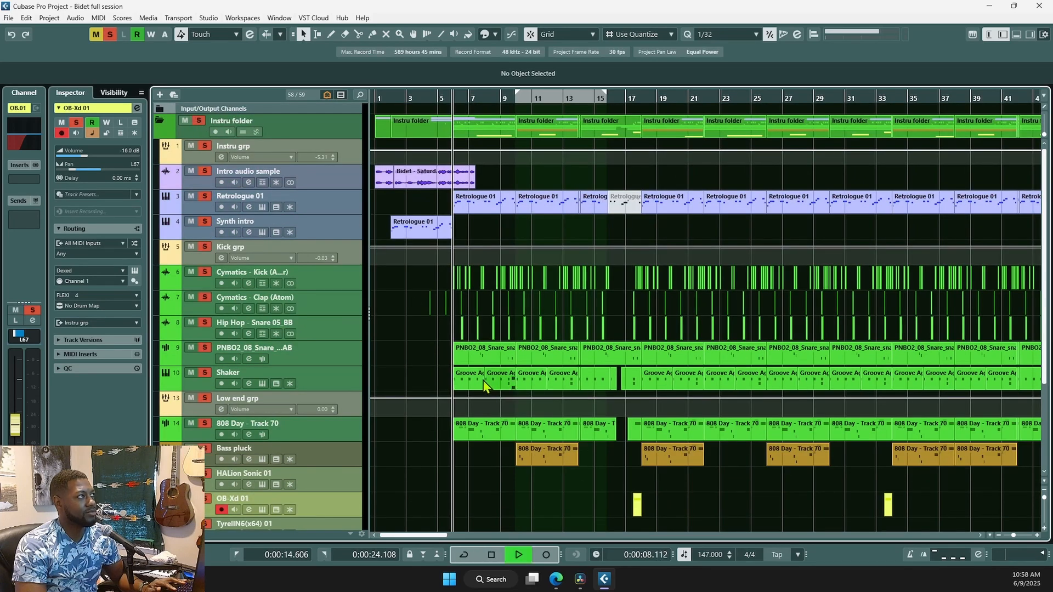
scroll(439, 420, "down", 6)
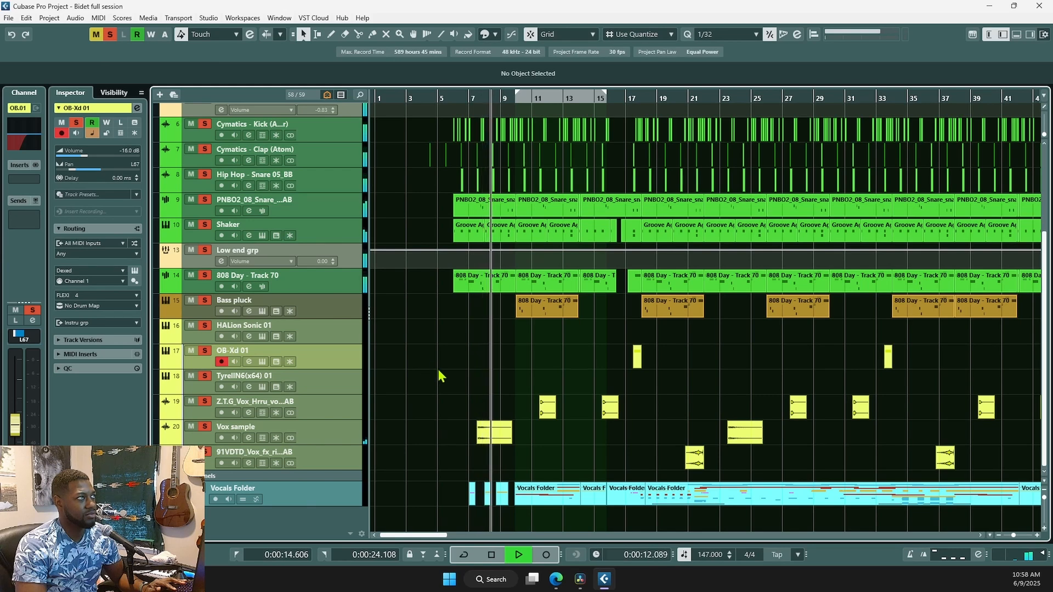
scroll(492, 344, "up", 4)
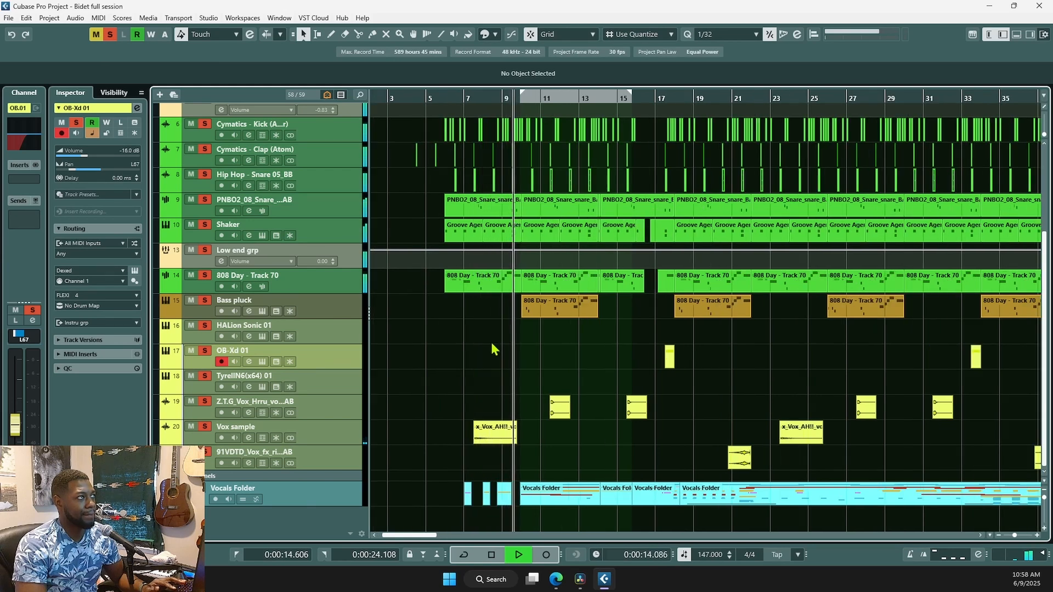
scroll(518, 325, "up", 1)
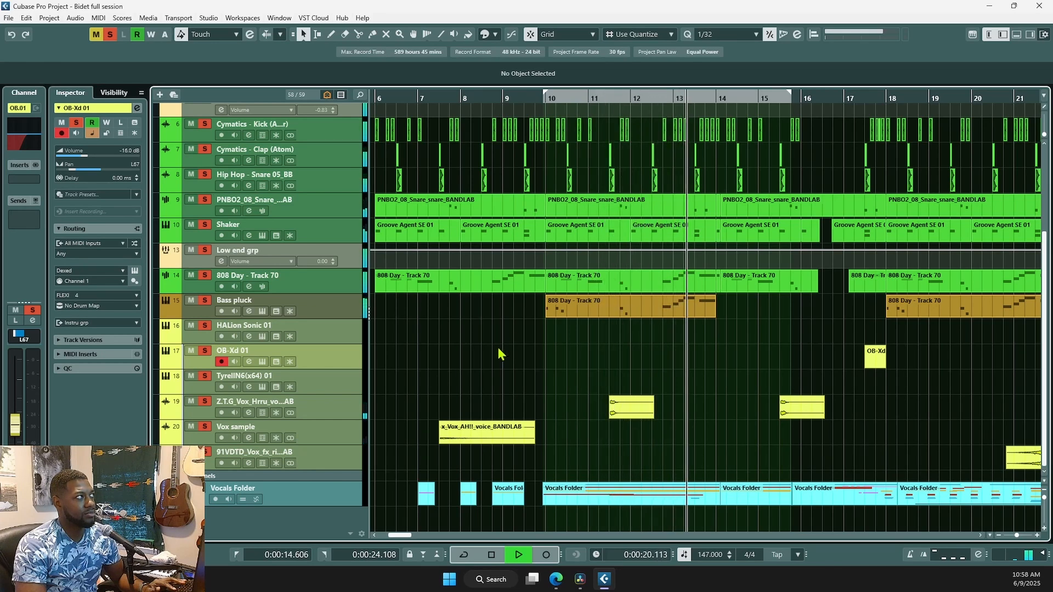
key("space")
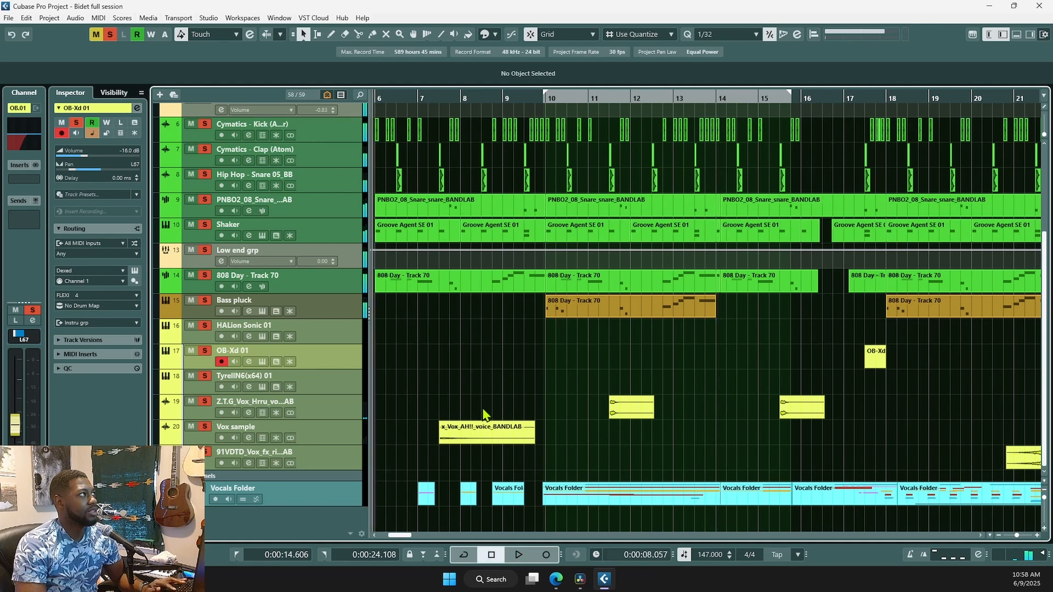
left_click(344, 257)
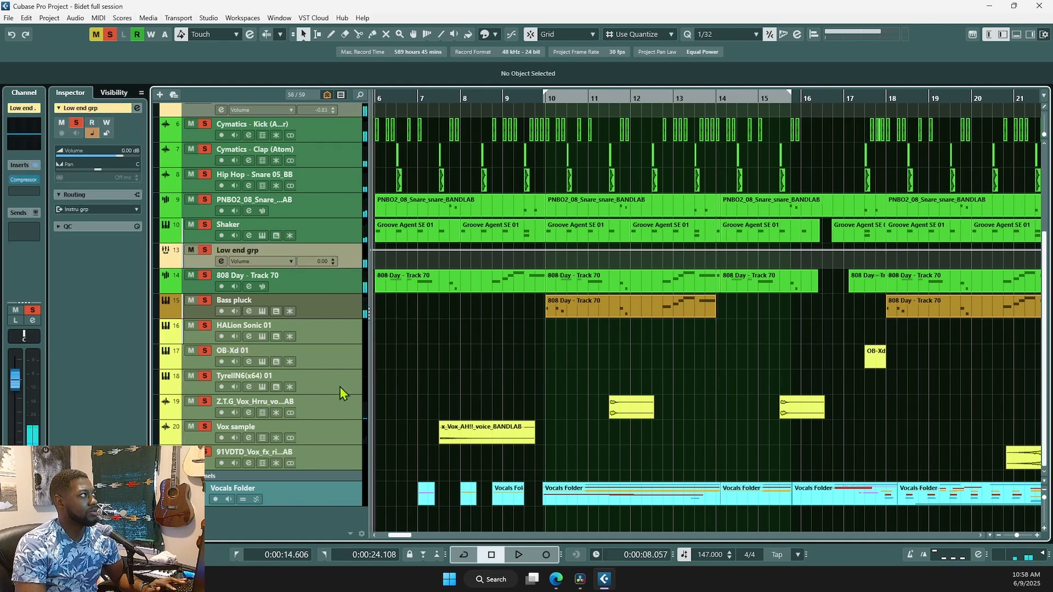
scroll(343, 256, "up", 3)
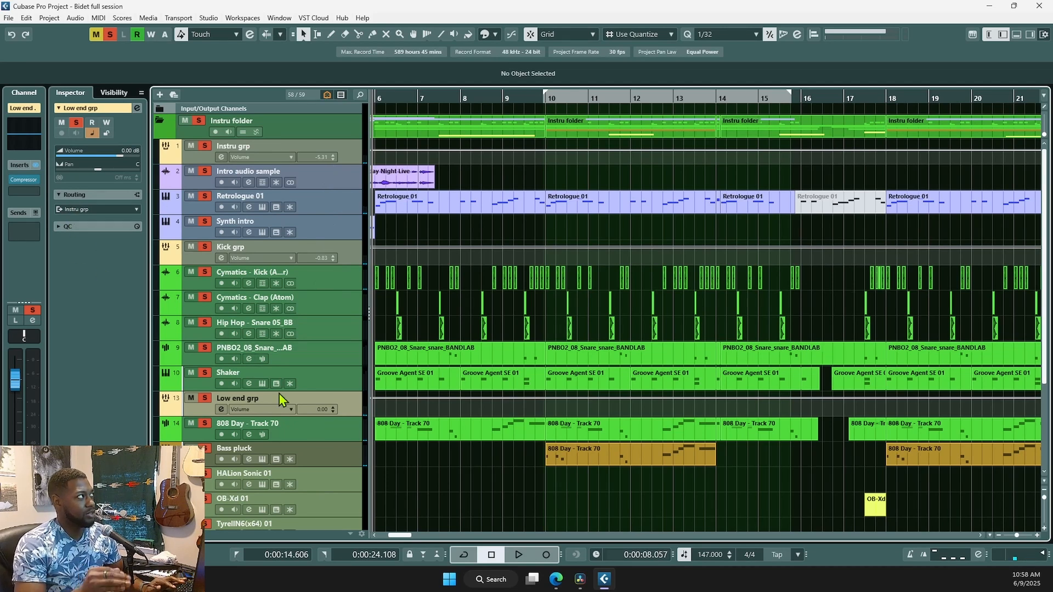
- Open the Low end grp Compressor, check its side-chain source, and play to hear it
left_click(24, 180)
left_click_drag(552, 173, 579, 190)
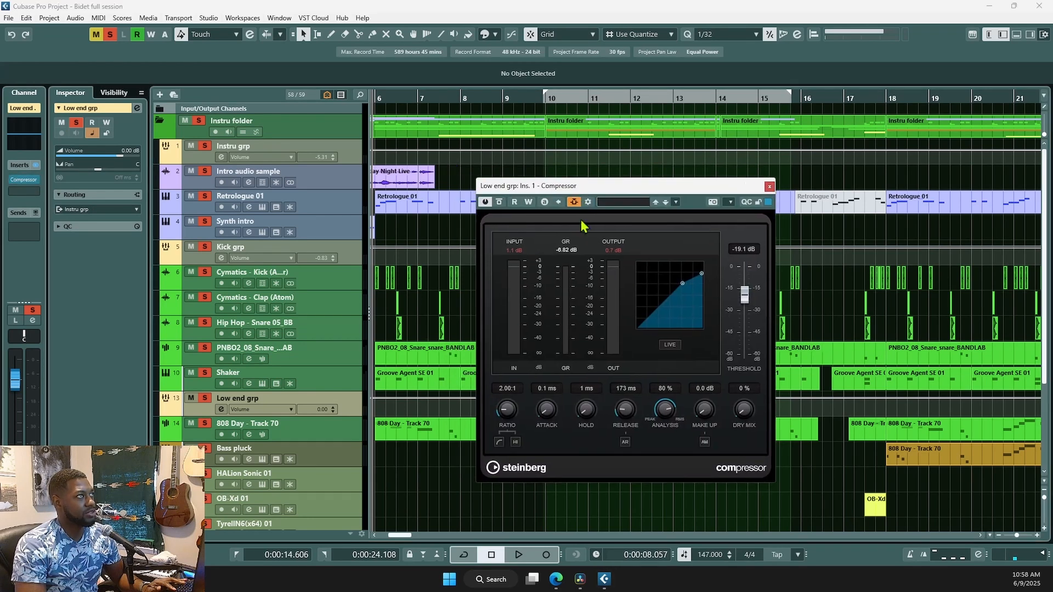
left_click(588, 203)
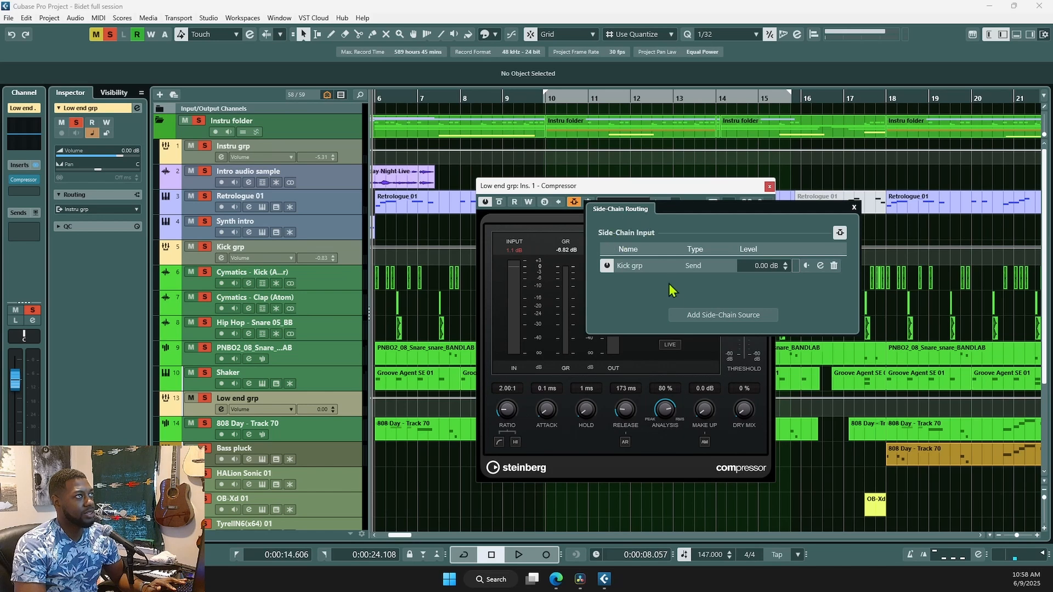
left_click(854, 209)
scroll(453, 348, "left", 2)
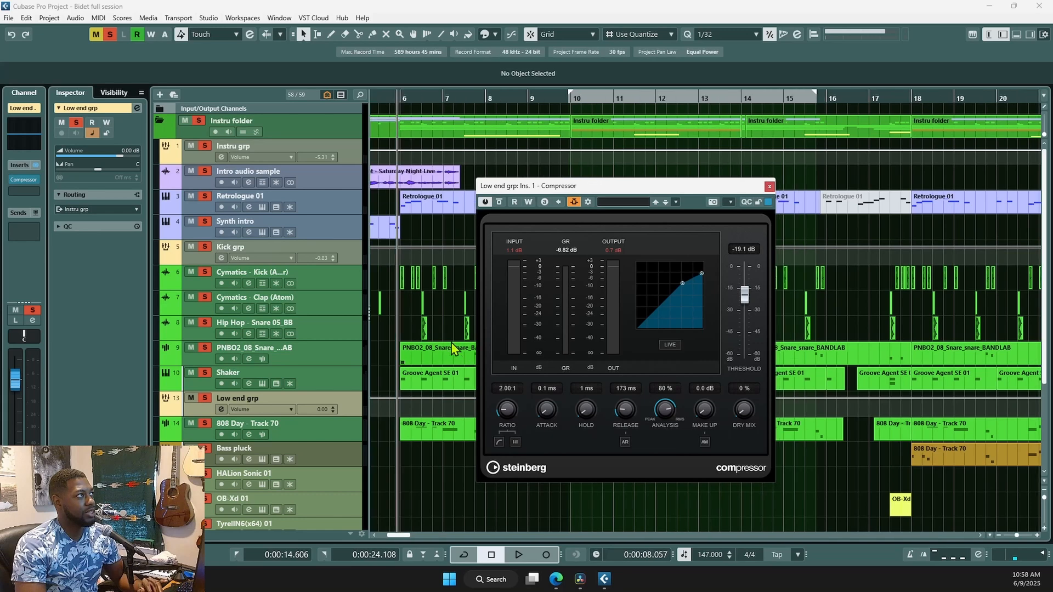
scroll(453, 348, "left", 3)
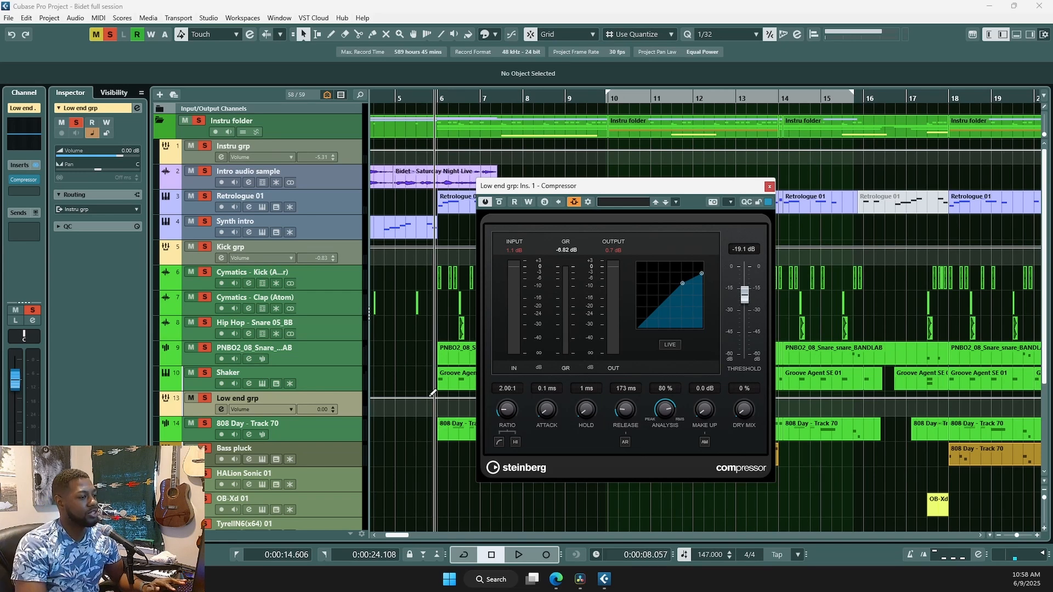
key("space")
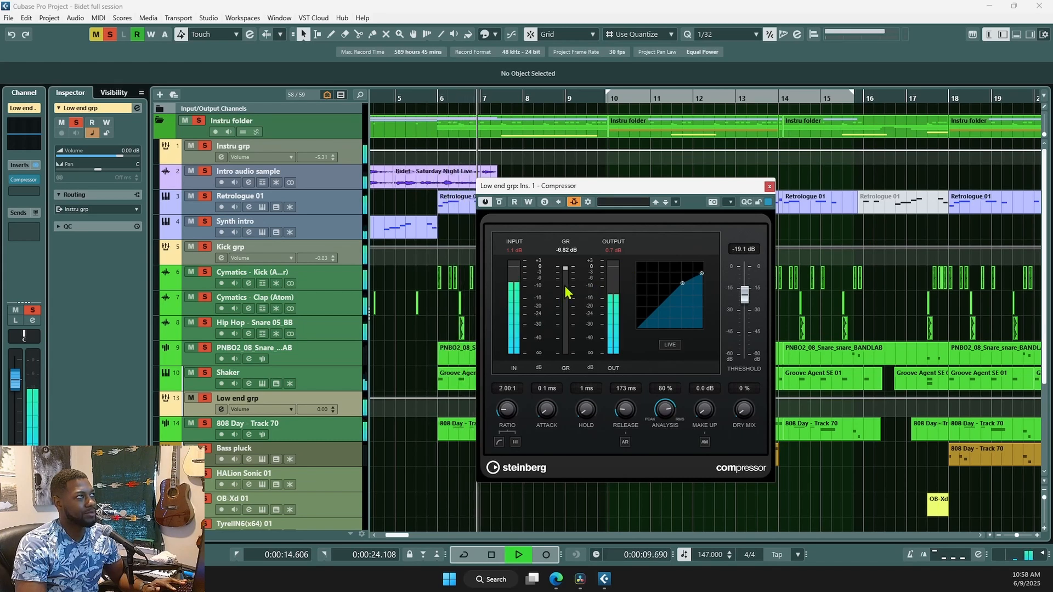
key("space")
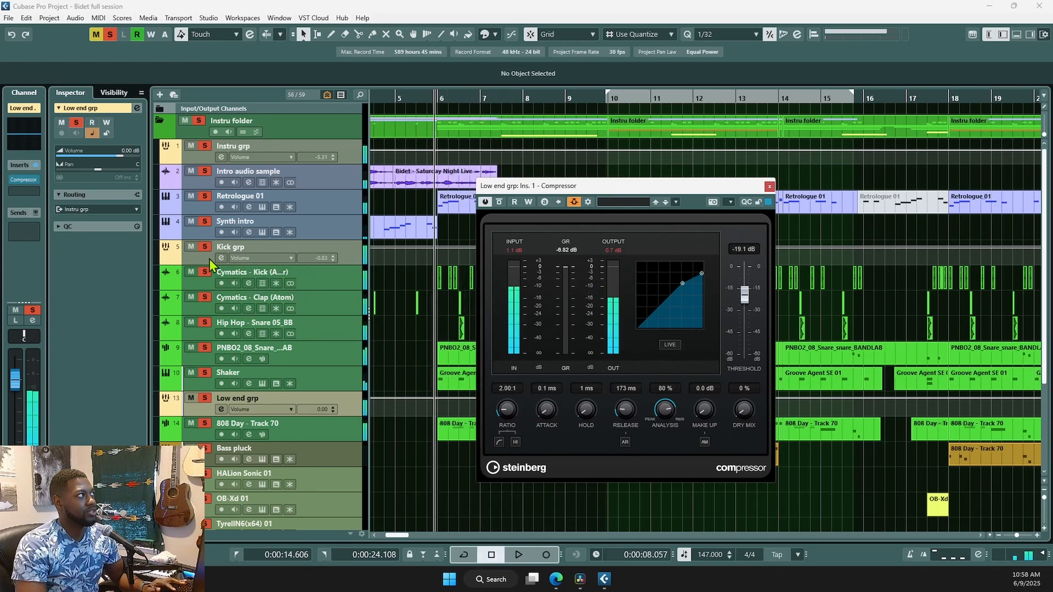
- Solo only Kick grp and Low end grp, play them, then close the compressor
left_click(199, 126)
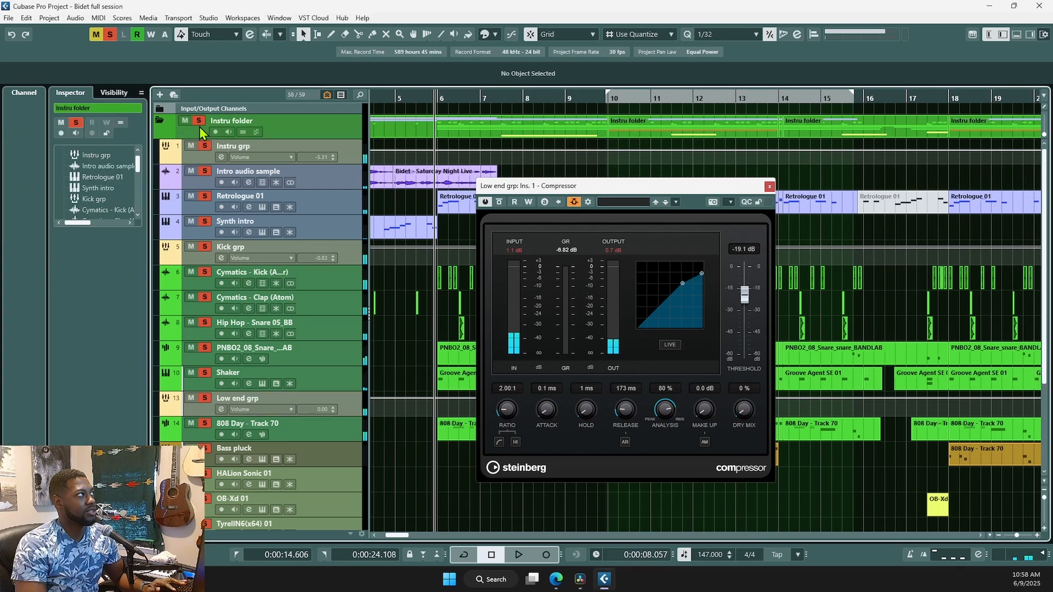
left_click(202, 247)
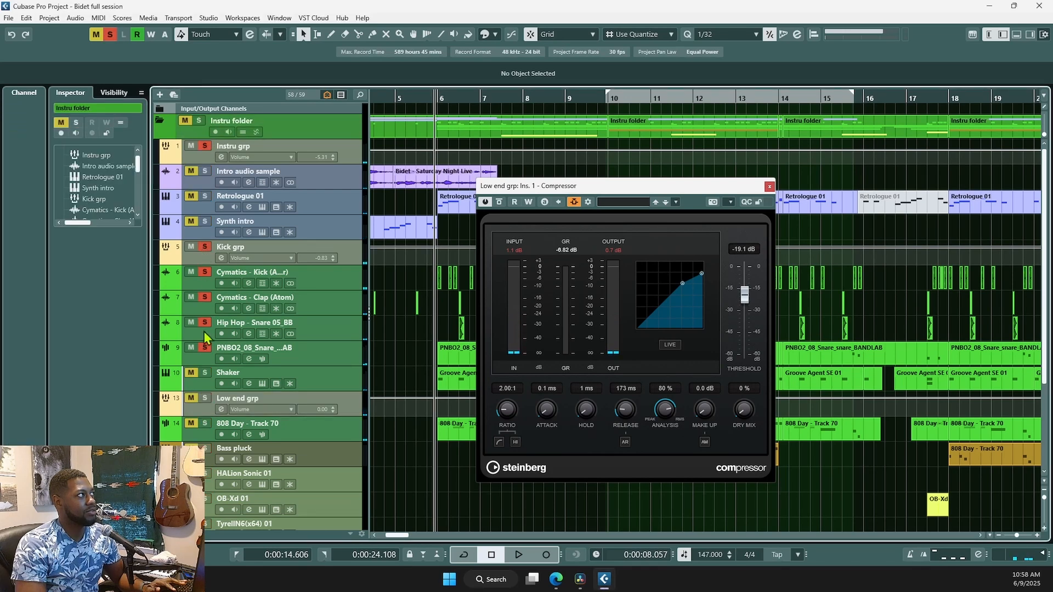
left_click(209, 396)
key("space")
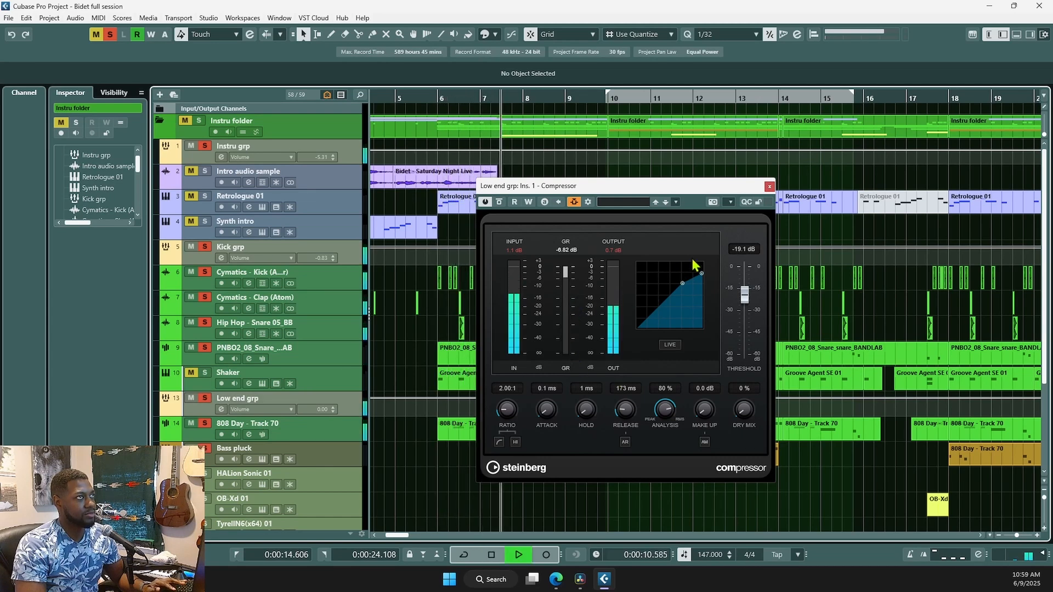
key("space")
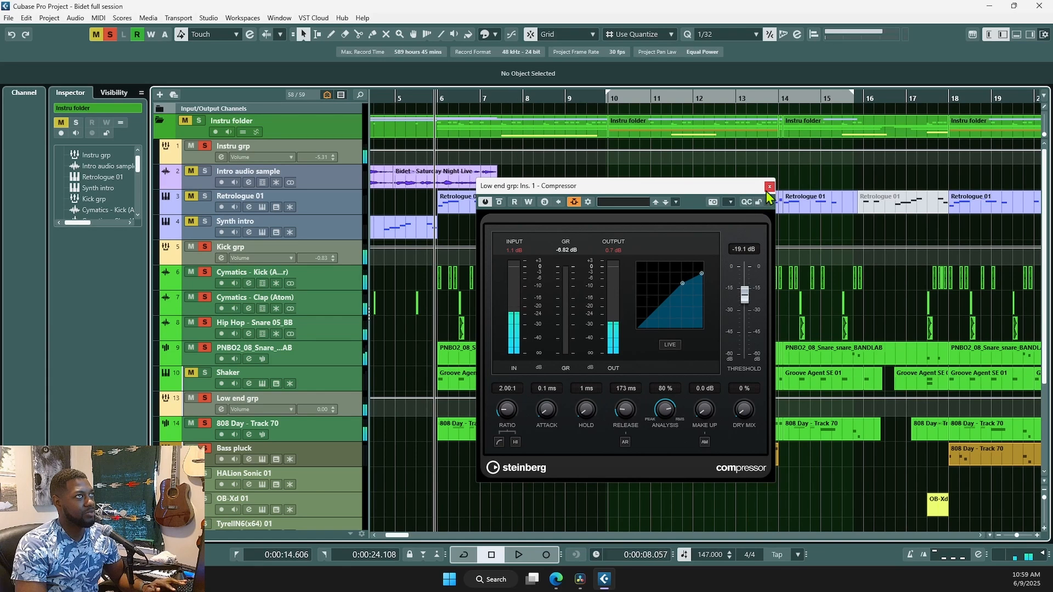
left_click(770, 187)
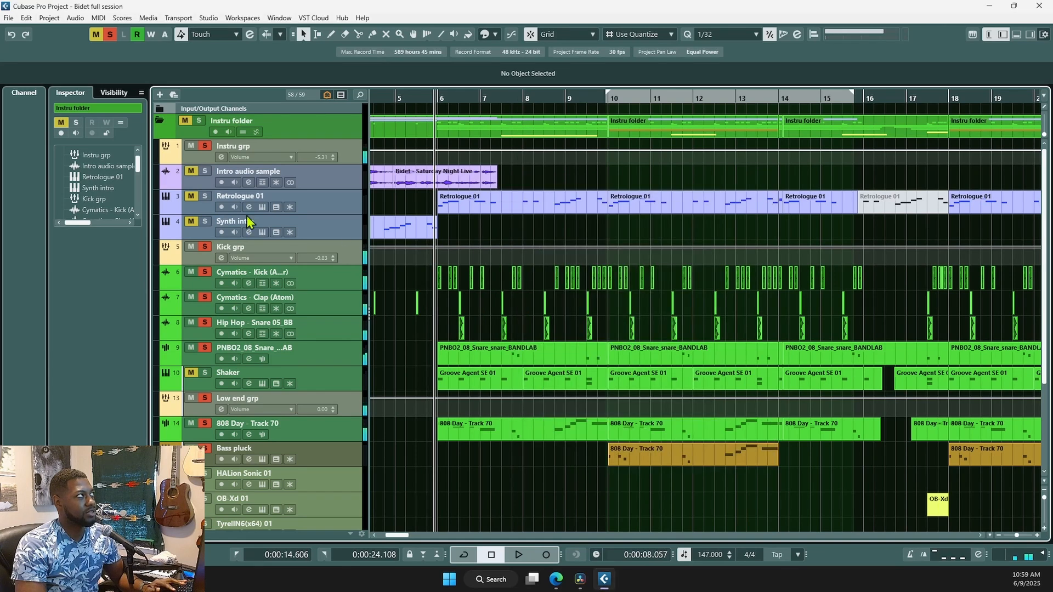
- Solo Instru grp, fit the whole project with smaller track heights, then clear solo
left_click(203, 147)
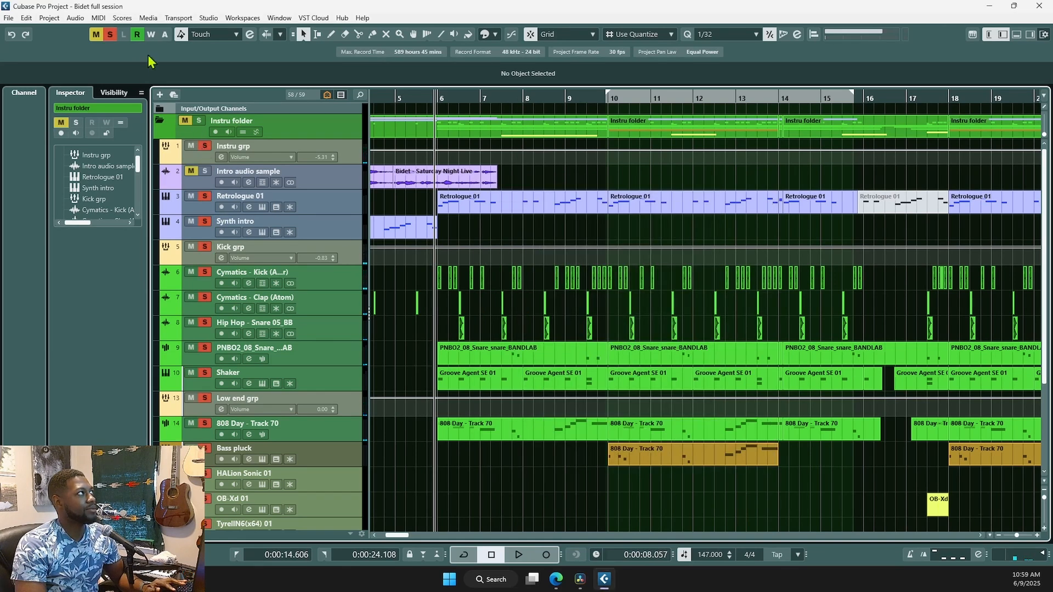
key("g")
key("shift+g")
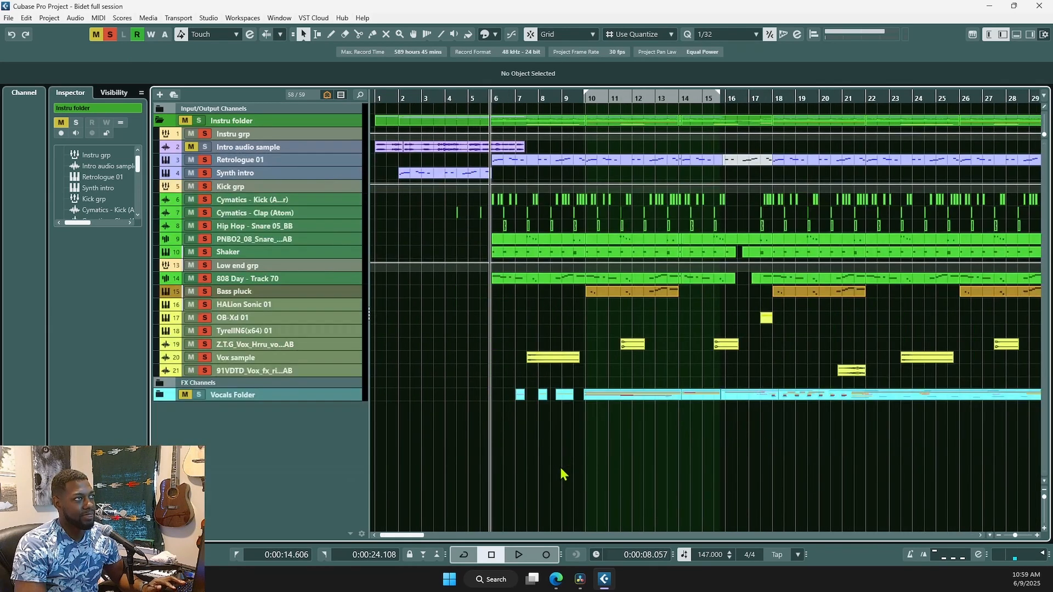
left_click(202, 133)
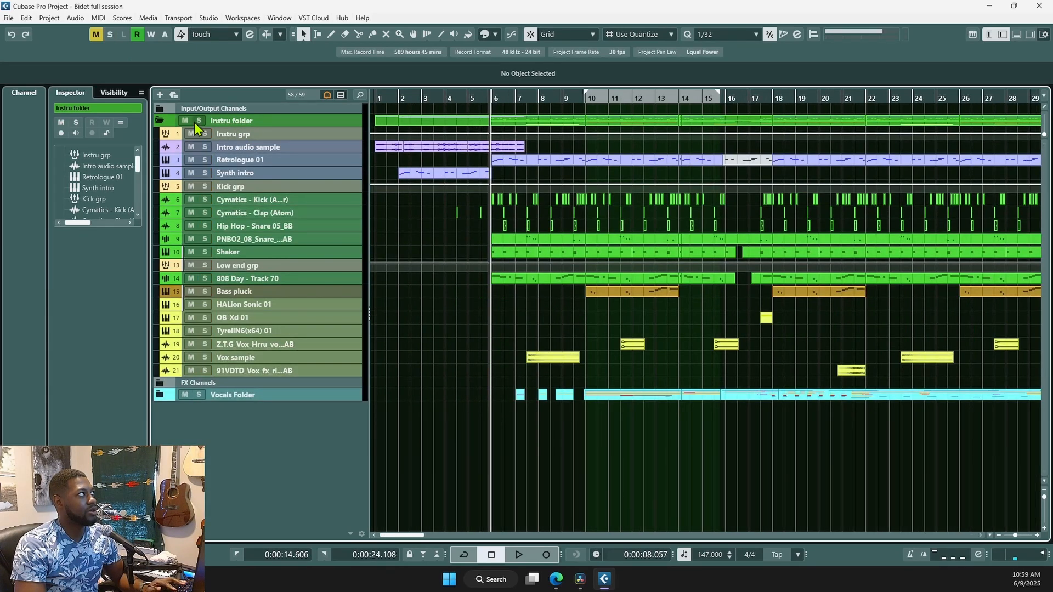
- Collapse and re-expand the Instru folder, expand FX Channels, and open Instru grp's F6 EQ
left_click(160, 120)
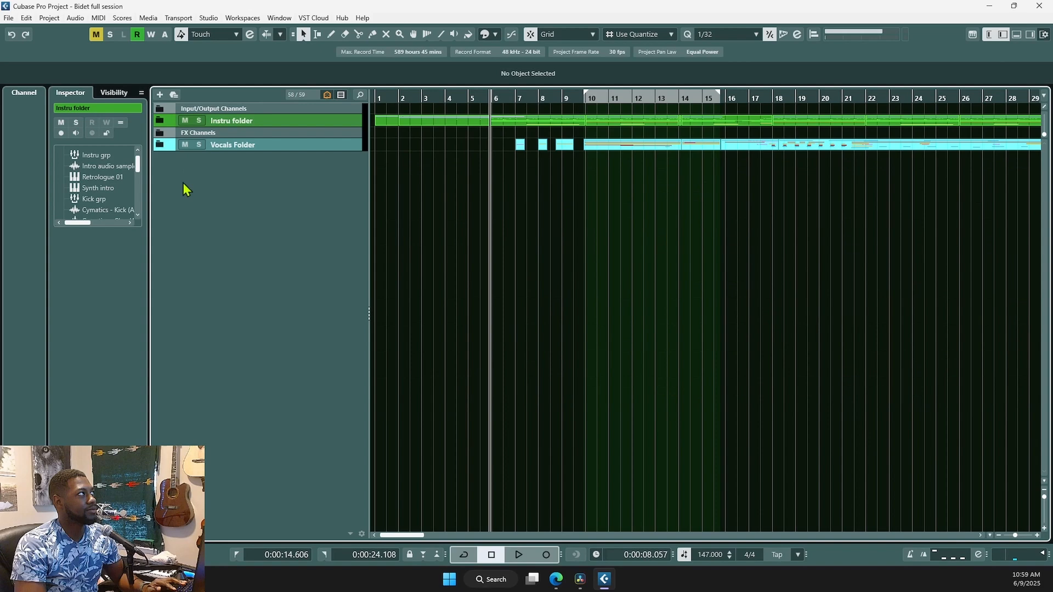
left_click(167, 144)
left_click(163, 131)
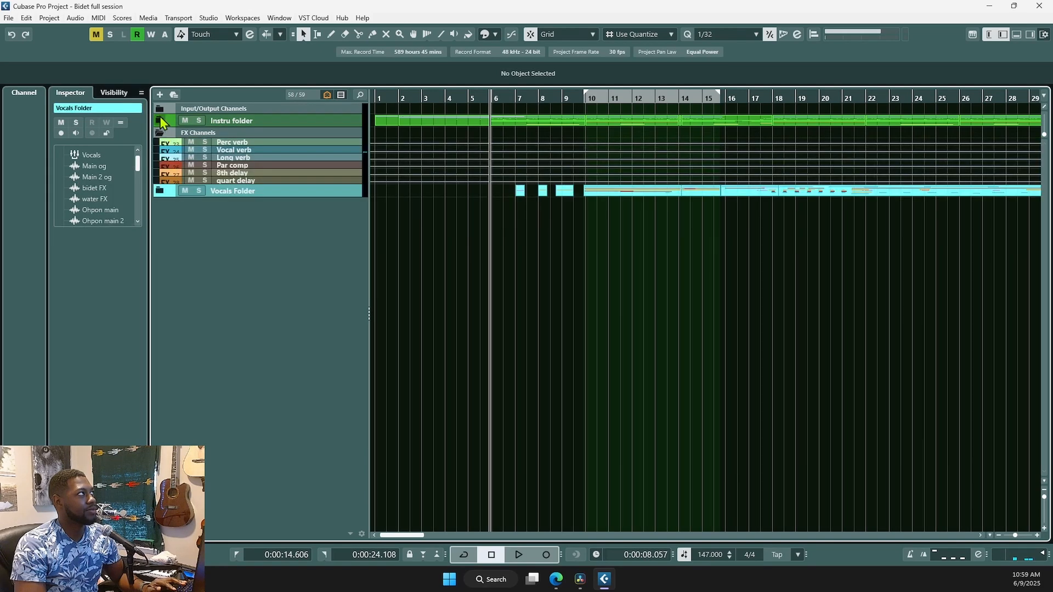
left_click(160, 118)
left_click(325, 134)
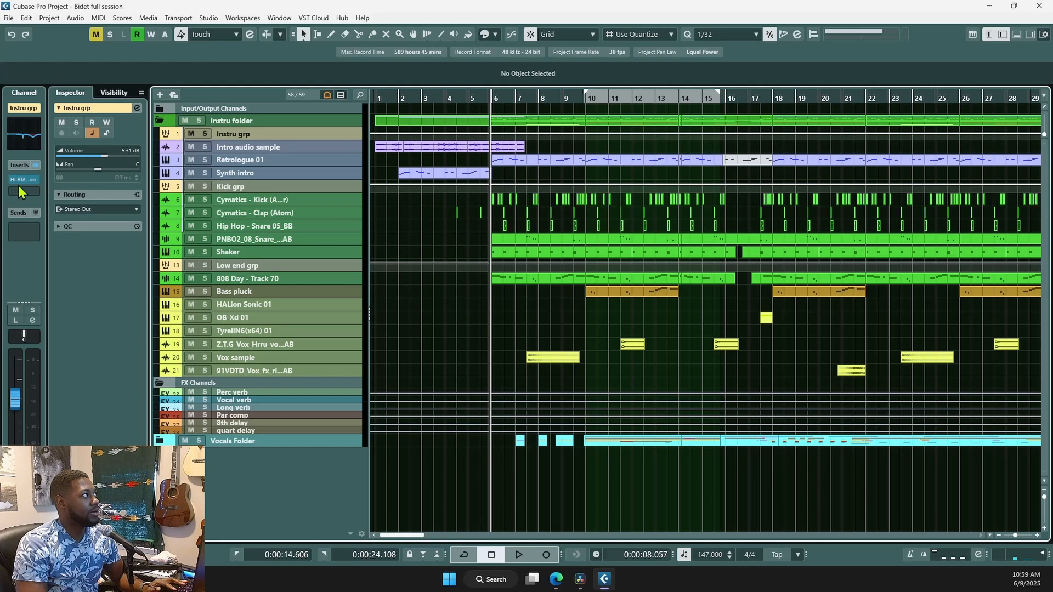
left_click(19, 184)
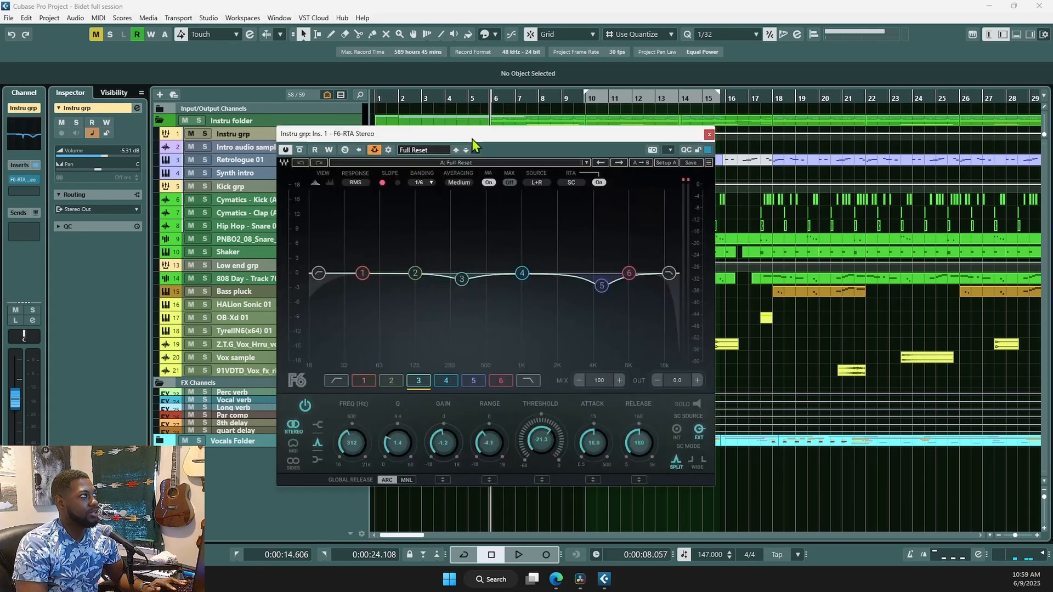
- Confirm Vocals as the F6-RTA side-chain source, browse other sources without adding, and close routing
left_click(389, 154)
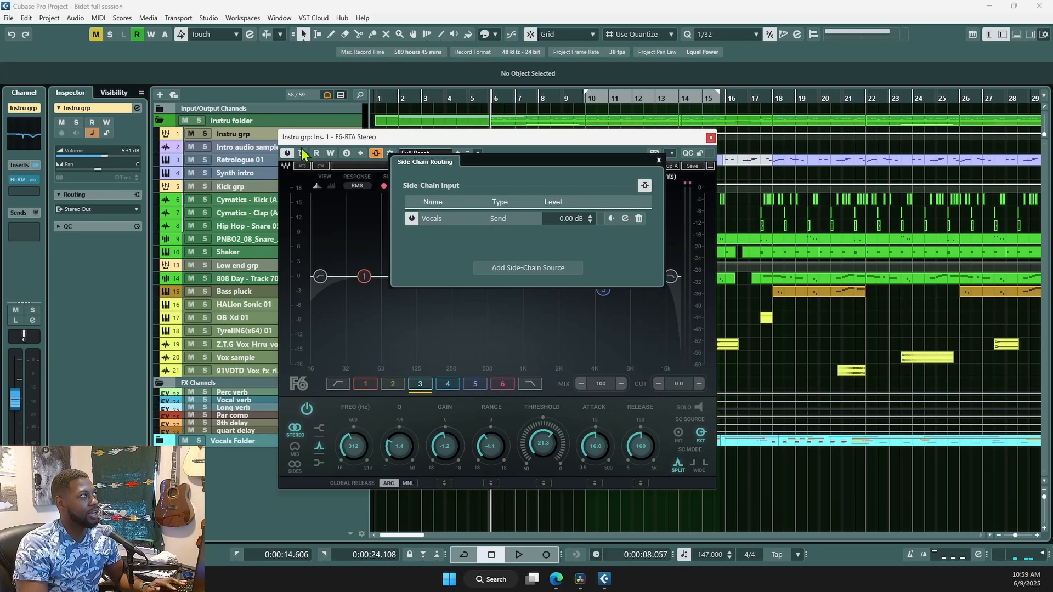
left_click(659, 161)
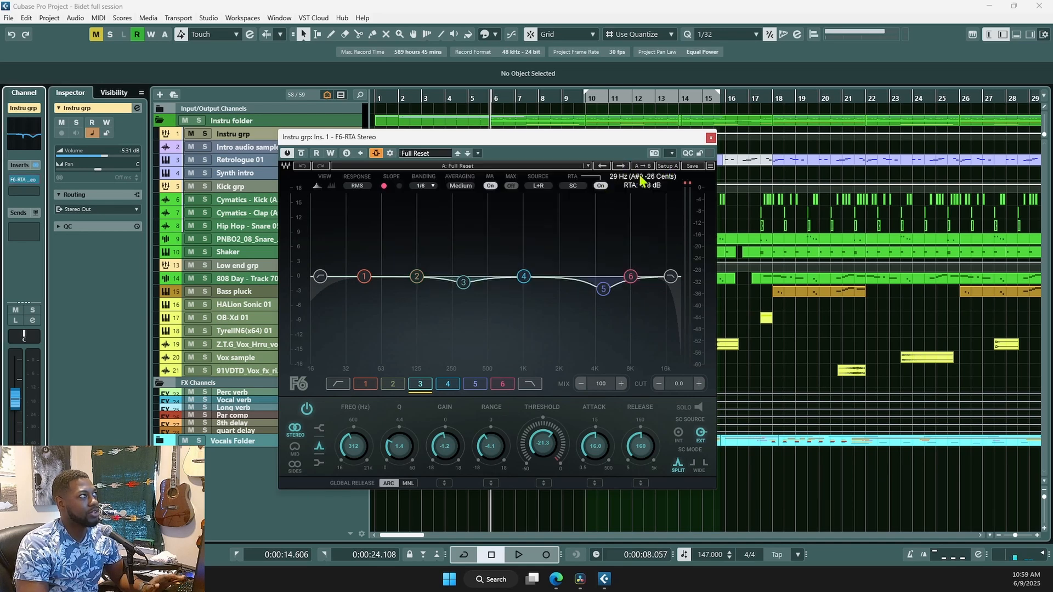
left_click(391, 154)
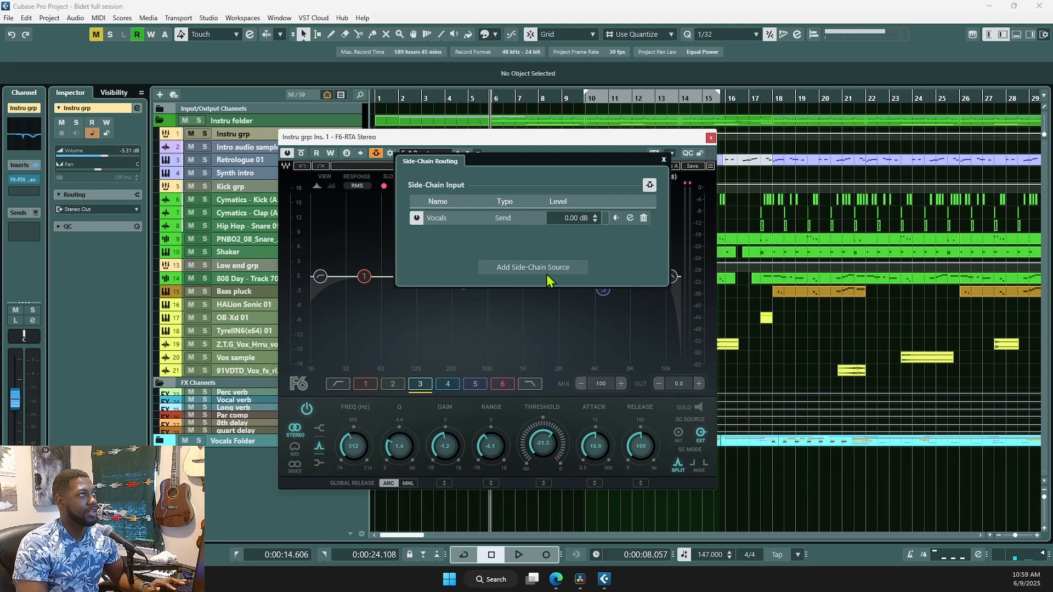
left_click(510, 267)
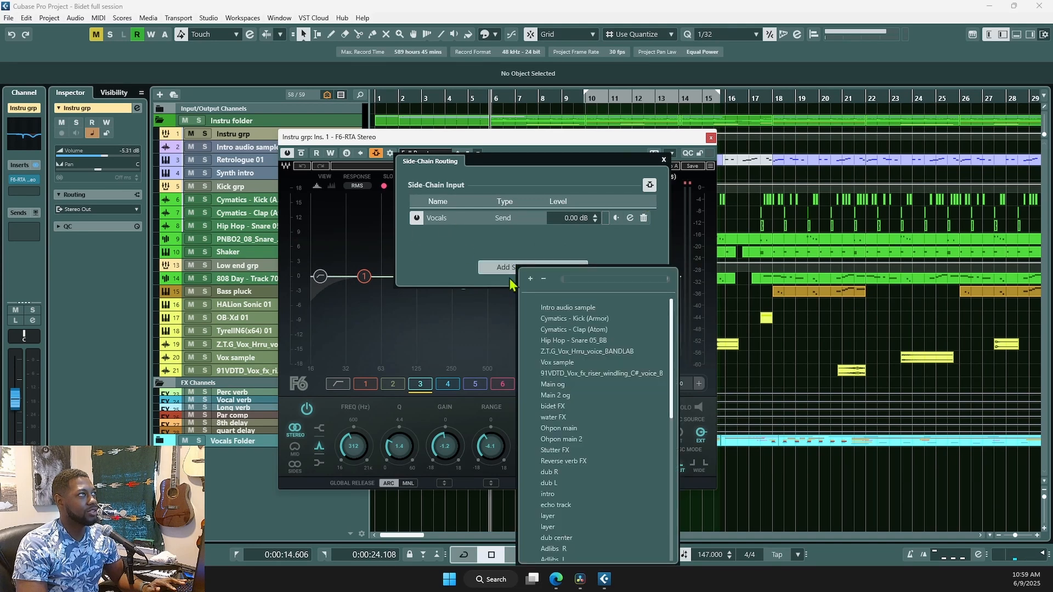
left_click(459, 241)
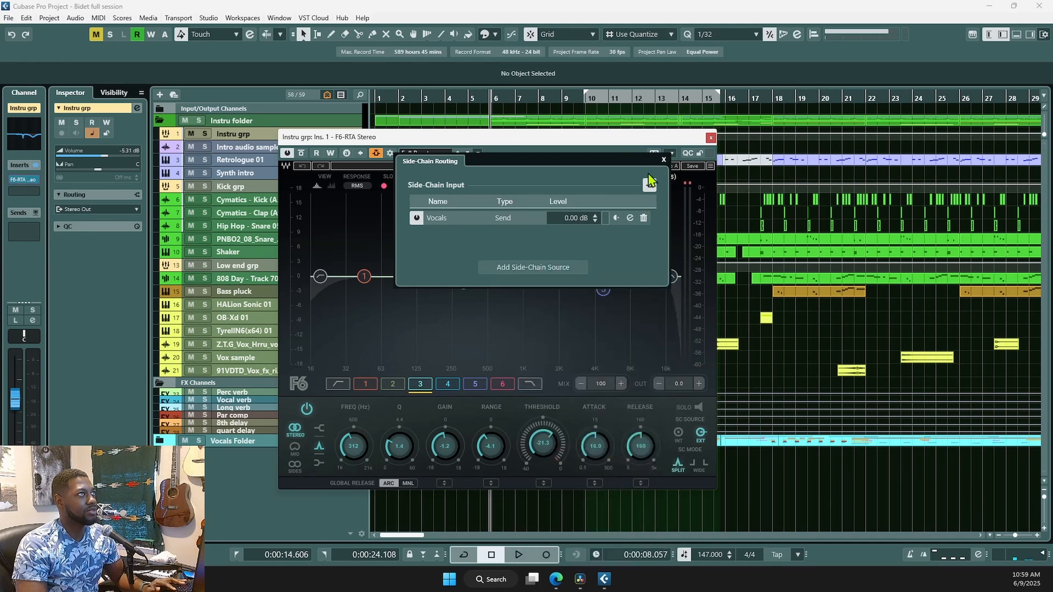
left_click(664, 160)
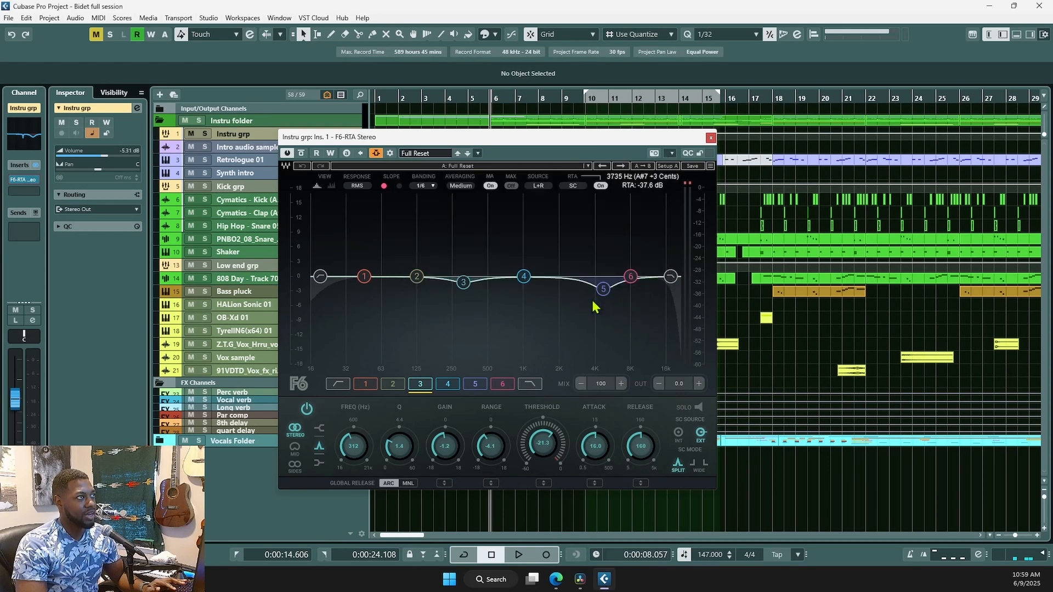
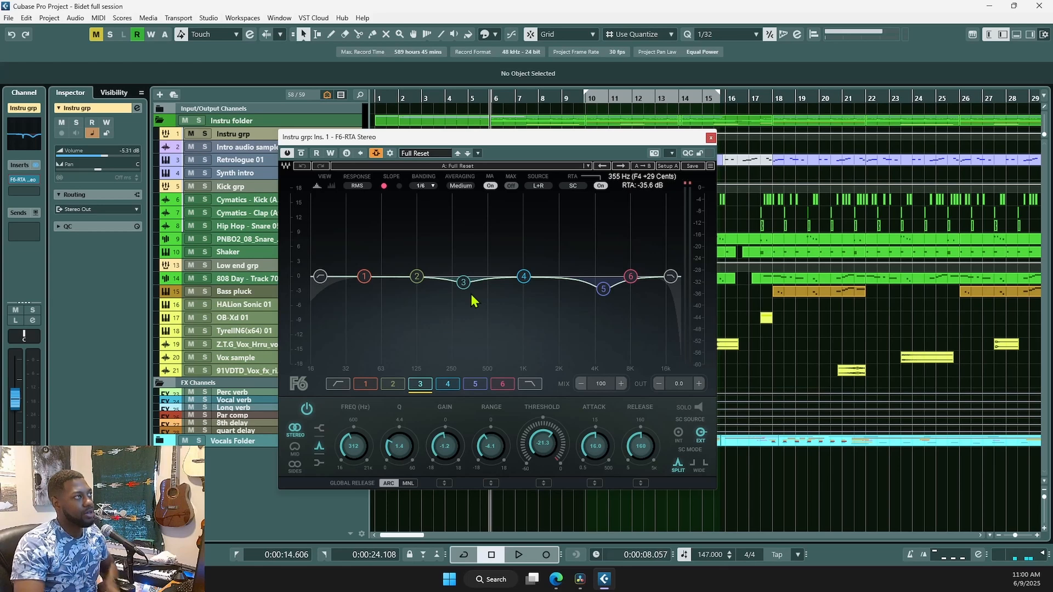
- Check F6-RTA bands 5 and 4 on Instru grp while auditioning the instrument group
left_click(603, 290)
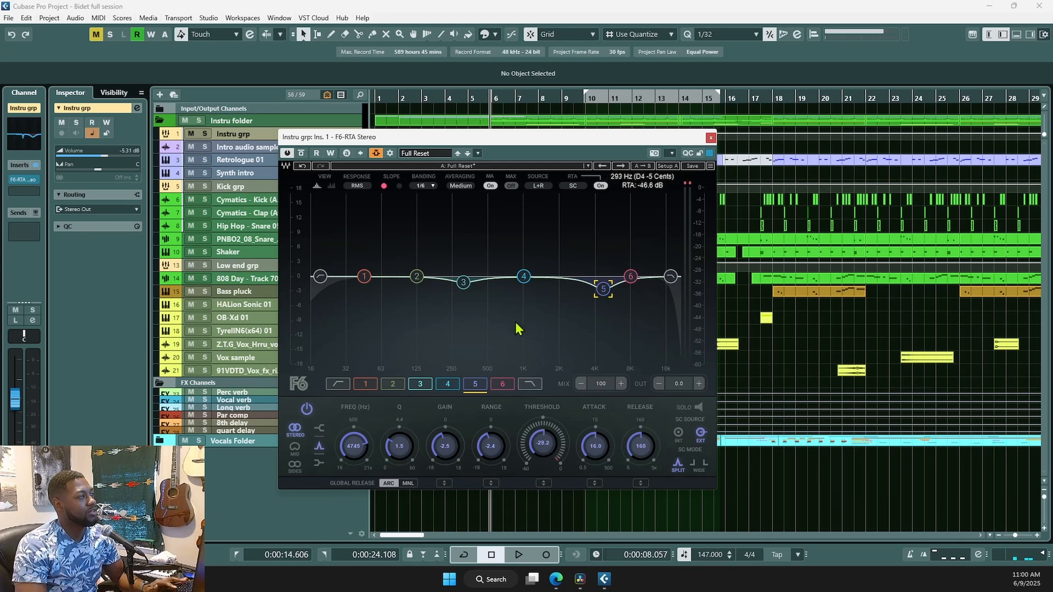
key("space")
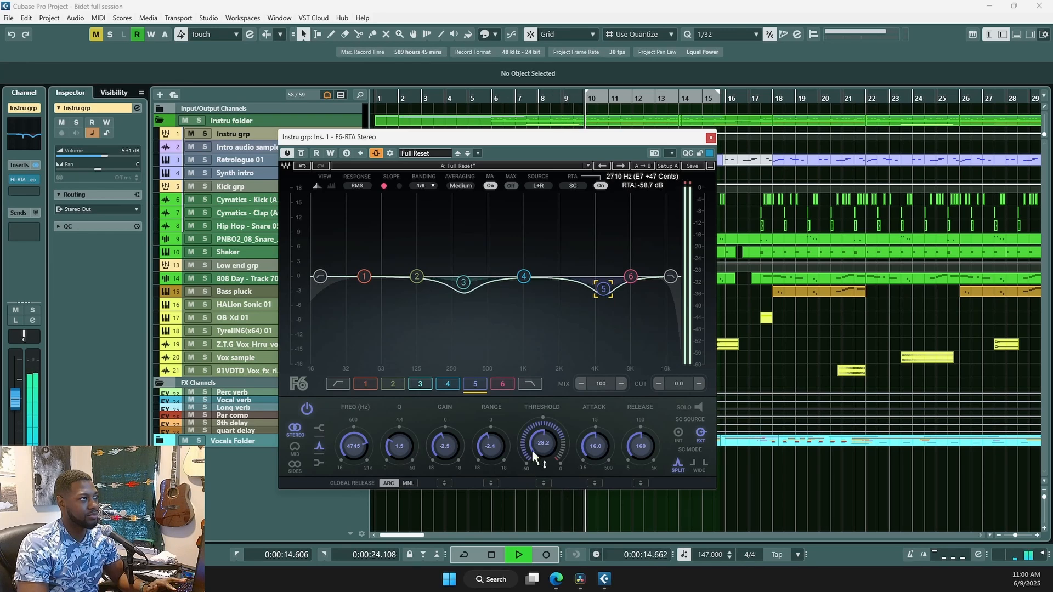
key("space")
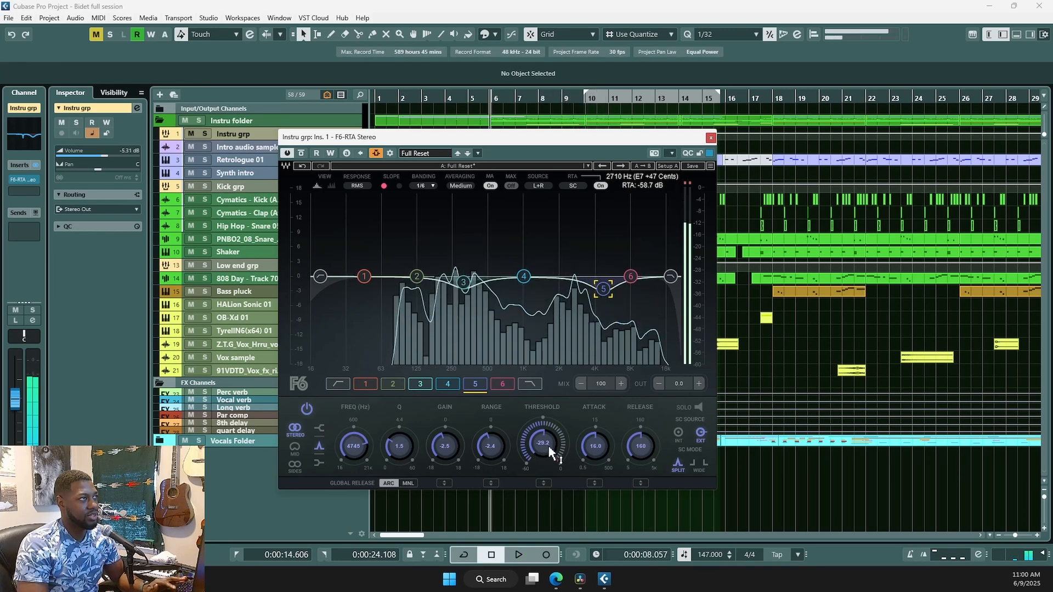
left_click(556, 518)
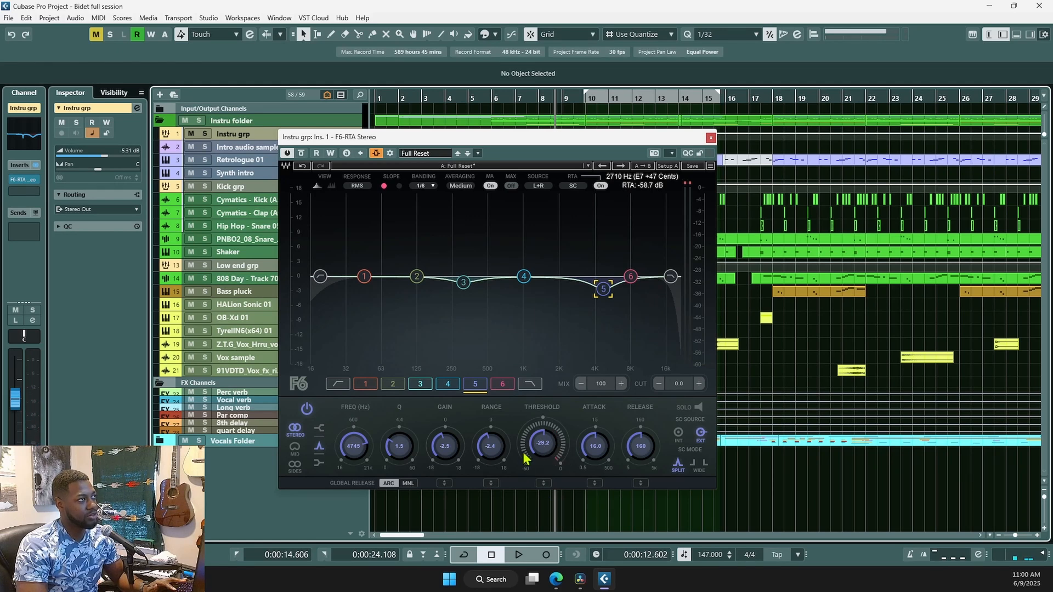
key("space")
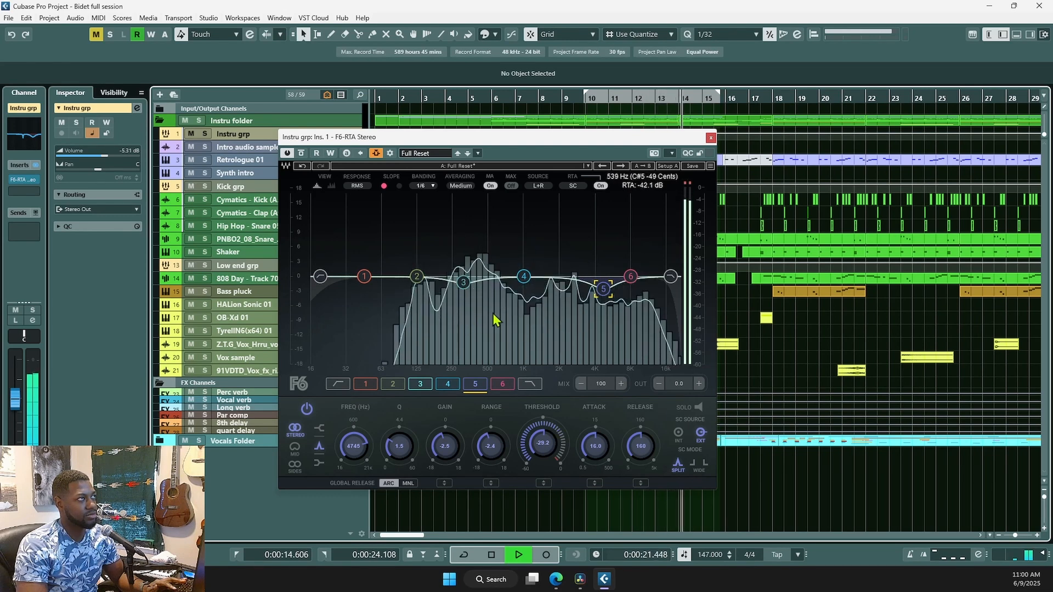
key("space")
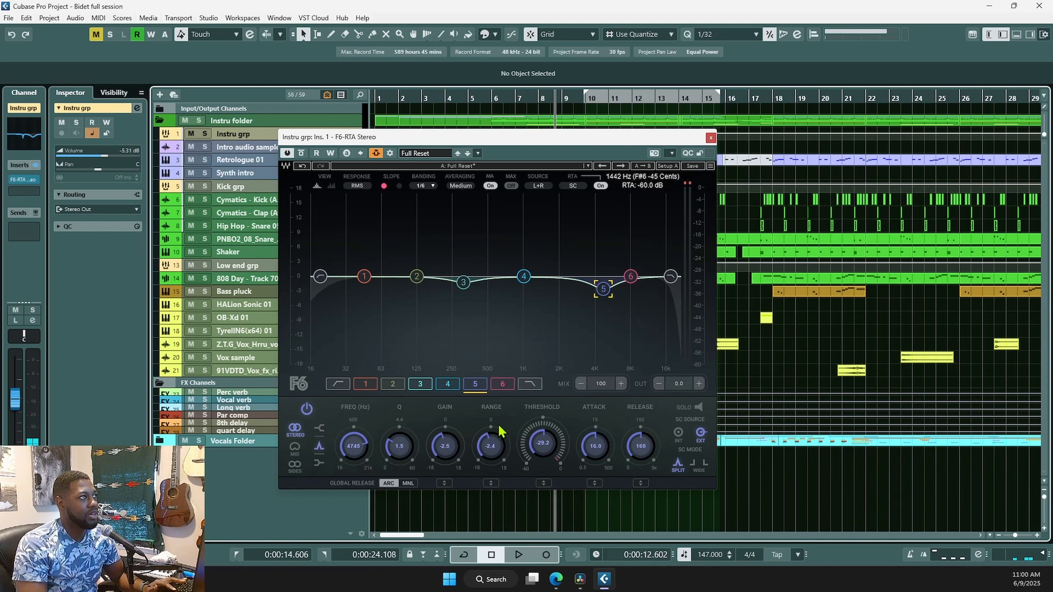
left_click(446, 386)
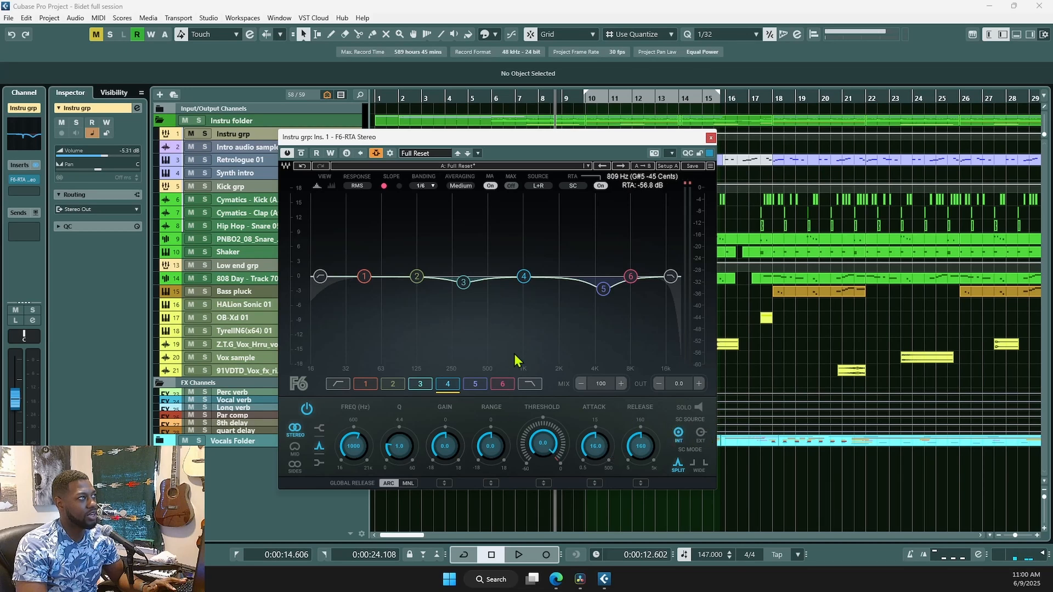
key("space")
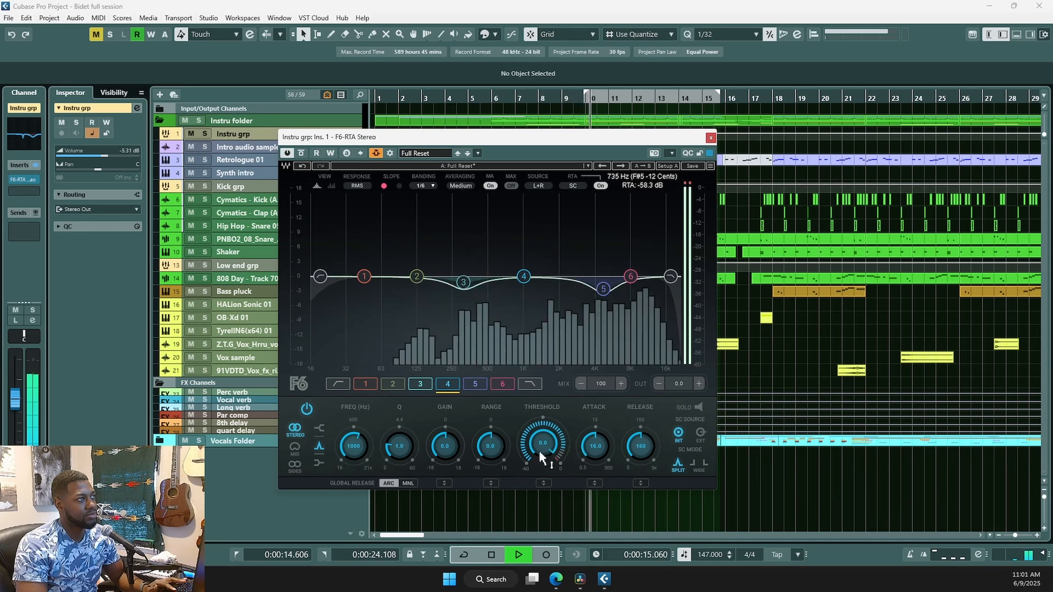
key("space")
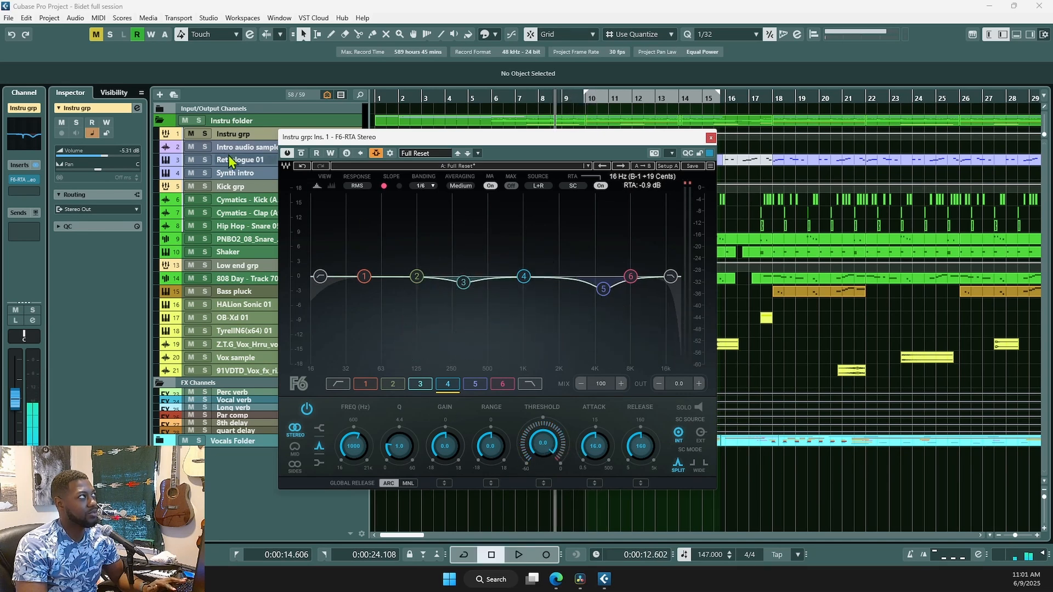
- With Instru grp soloed, lower band 5's threshold to -29.2 dB, then unsolo it
left_click(205, 133)
key("space")
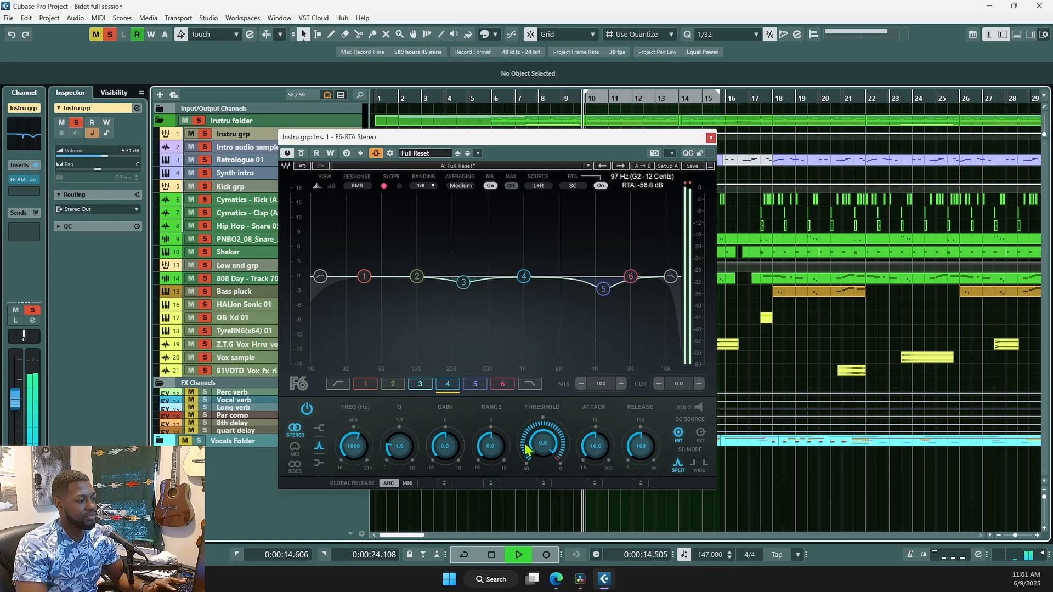
key("space")
left_click(603, 291)
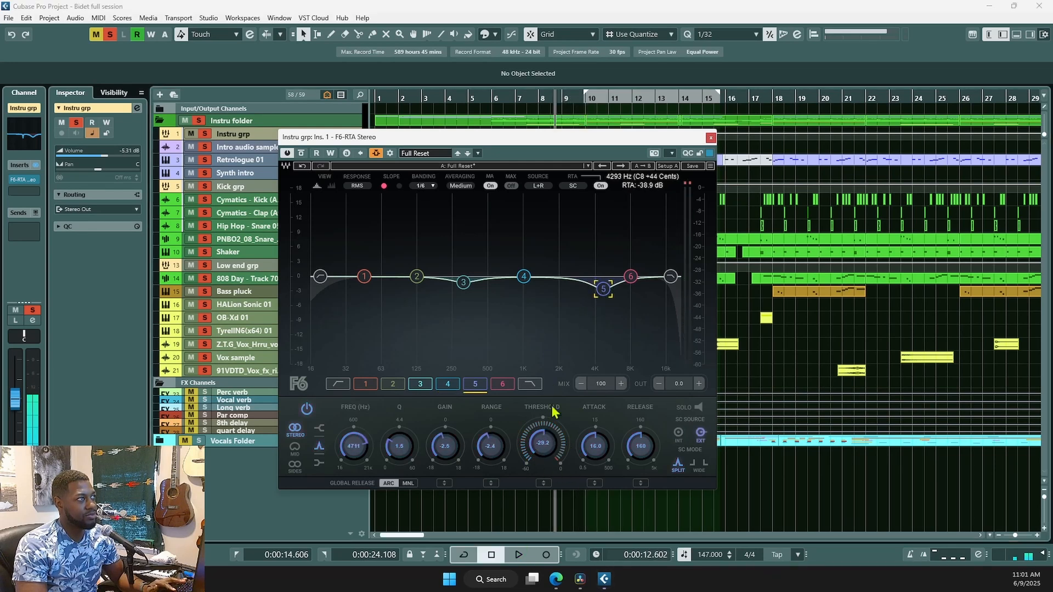
key("space")
left_click_drag(542, 447, 544, 459)
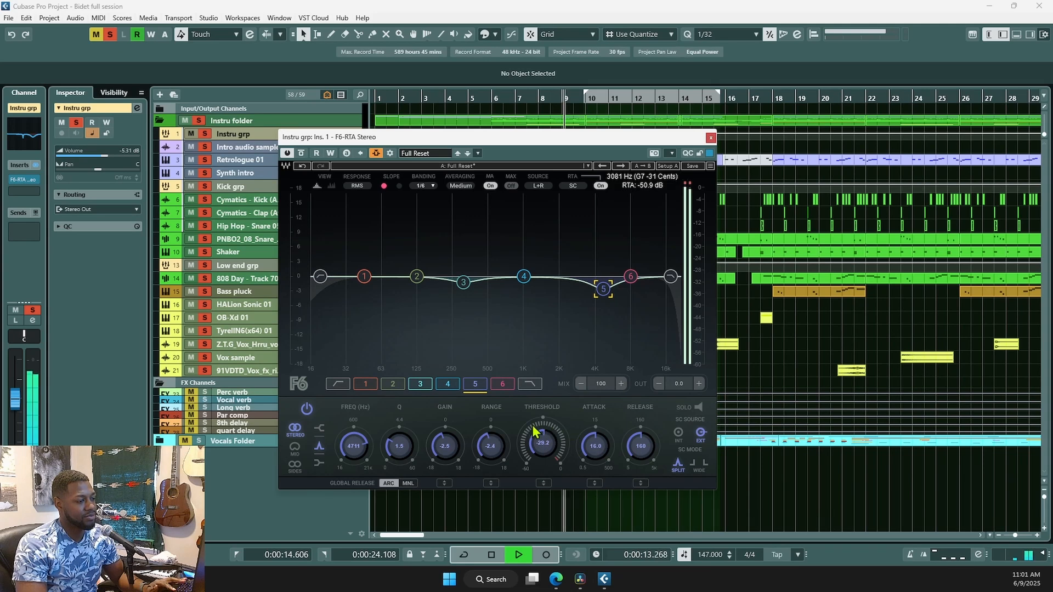
key("space")
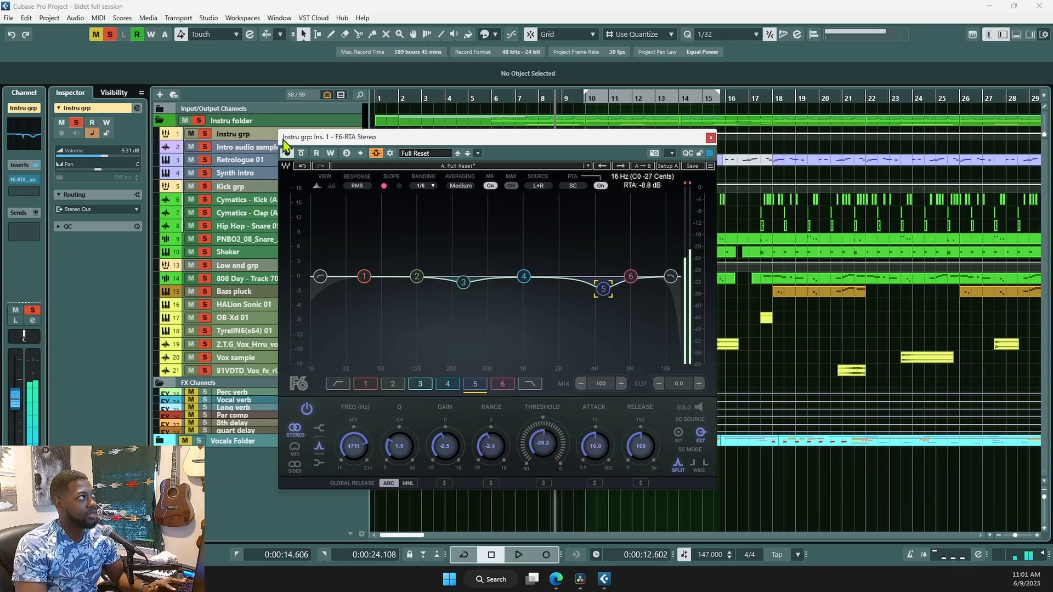
left_click(198, 121)
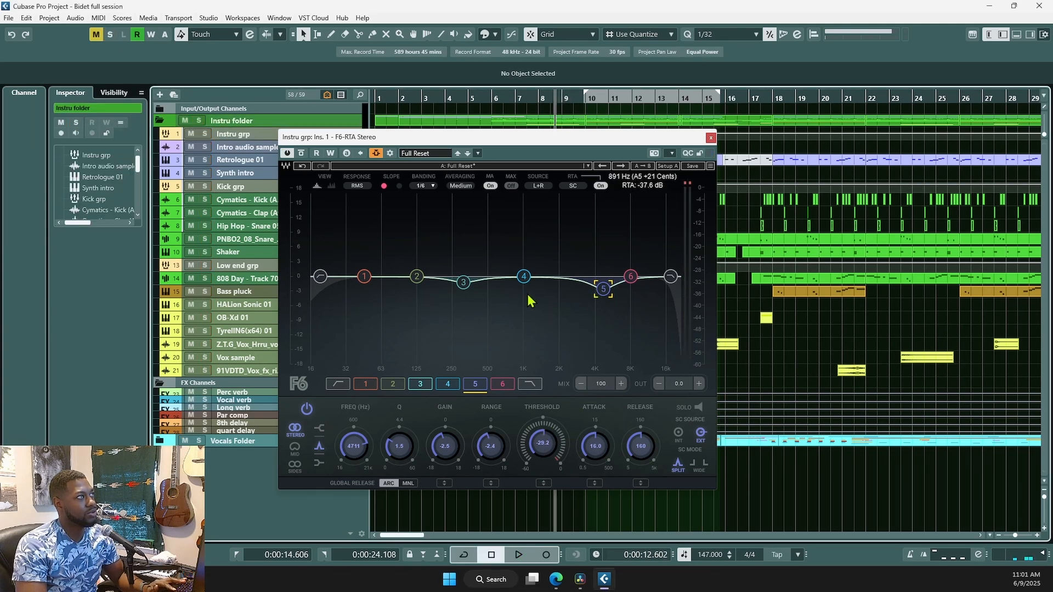
- Close the F6 window, collapse the Instru and FX Channels folders, and re-expand Instru
left_click(711, 138)
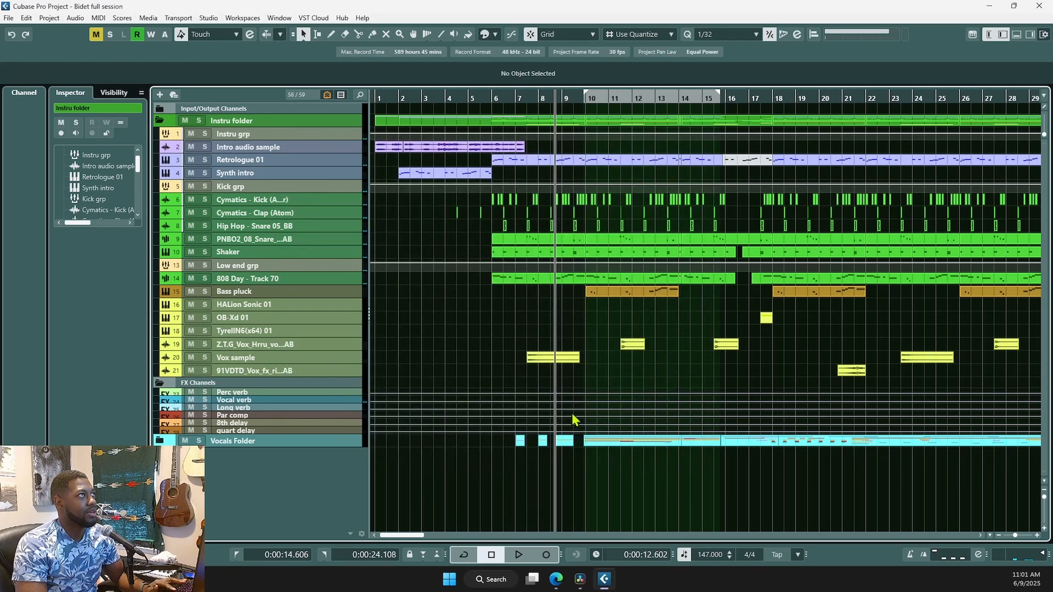
left_click(164, 123)
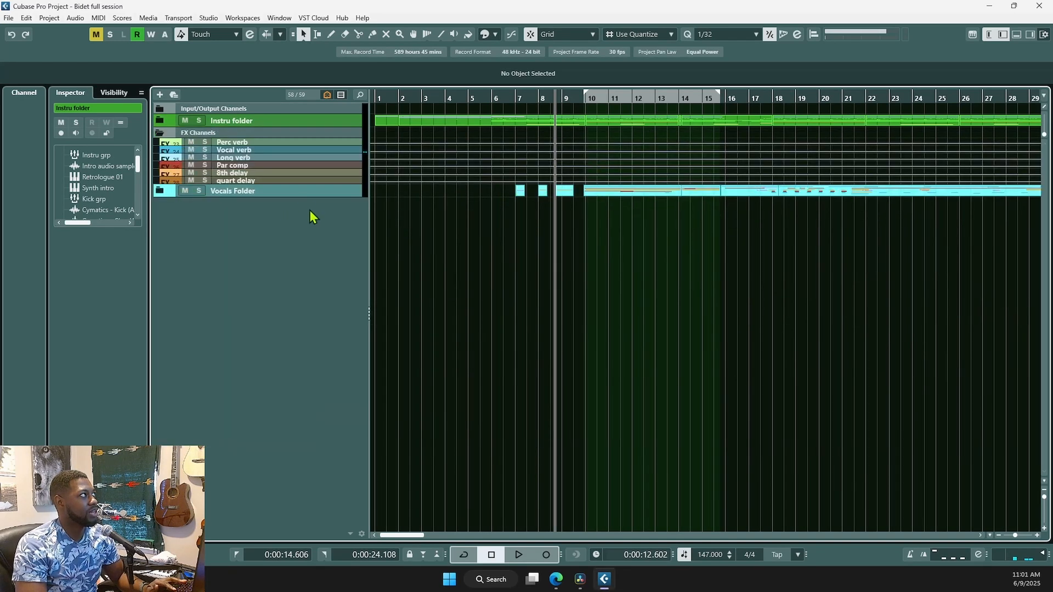
left_click(159, 133)
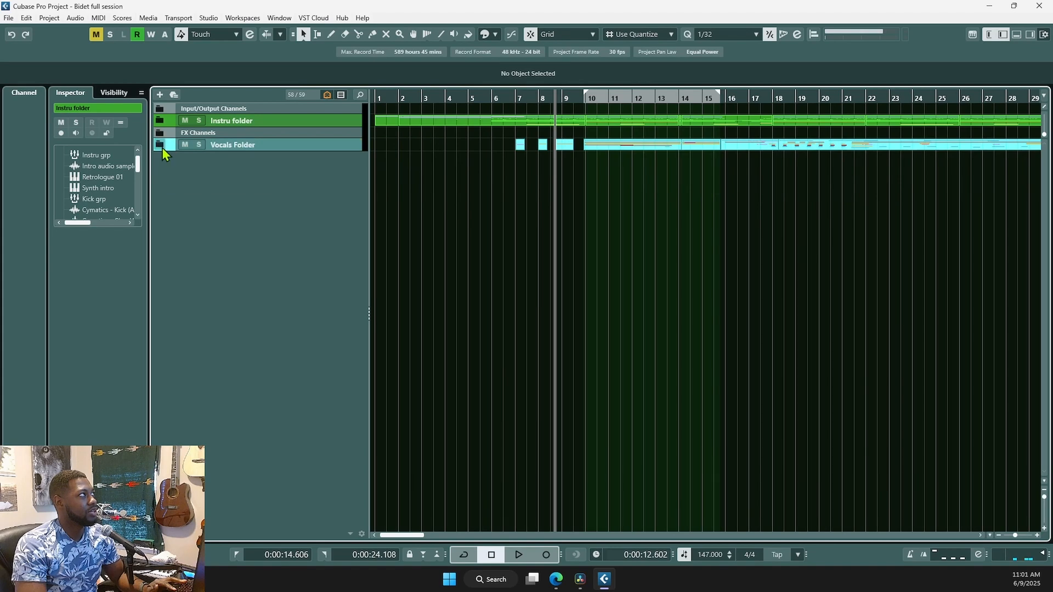
left_click(159, 120)
scroll(473, 333, "up", 3)
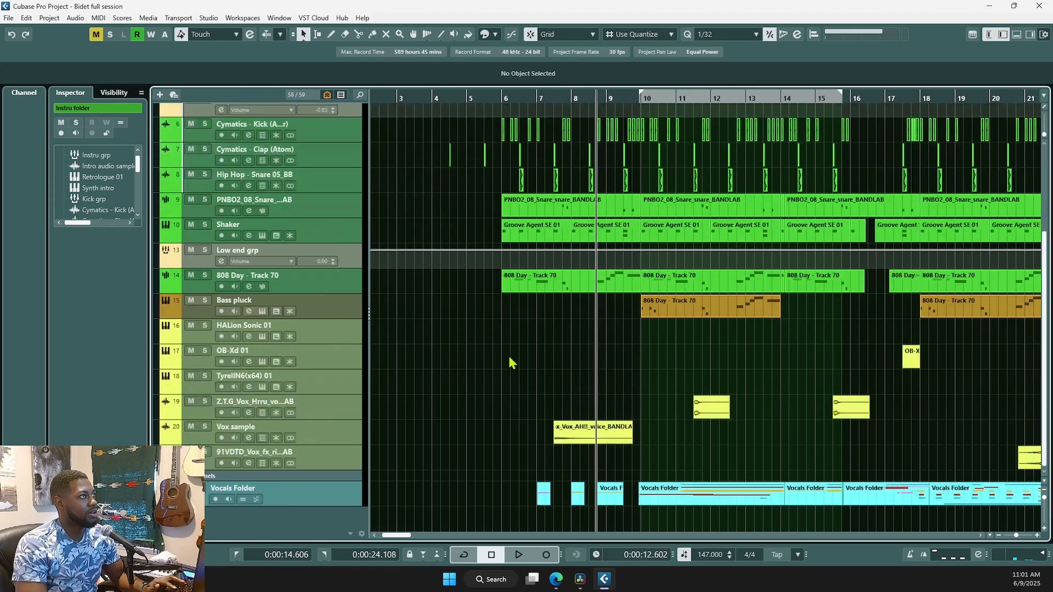
- Review the PNBO2_08_Snare track's channel settings: EQ curve, cue sends, inserts and strip modules
left_click(334, 211)
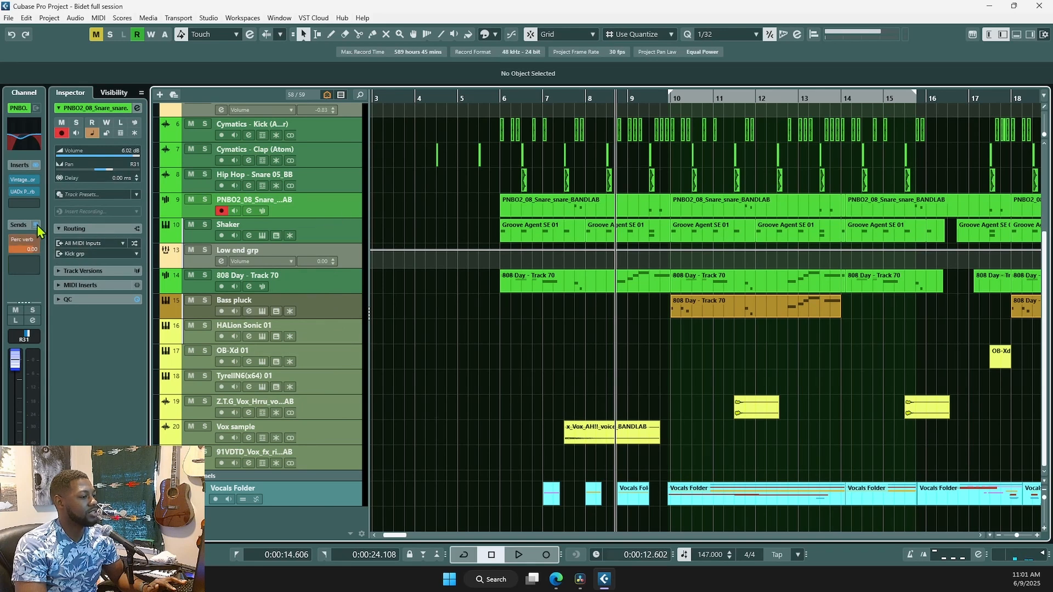
key("e")
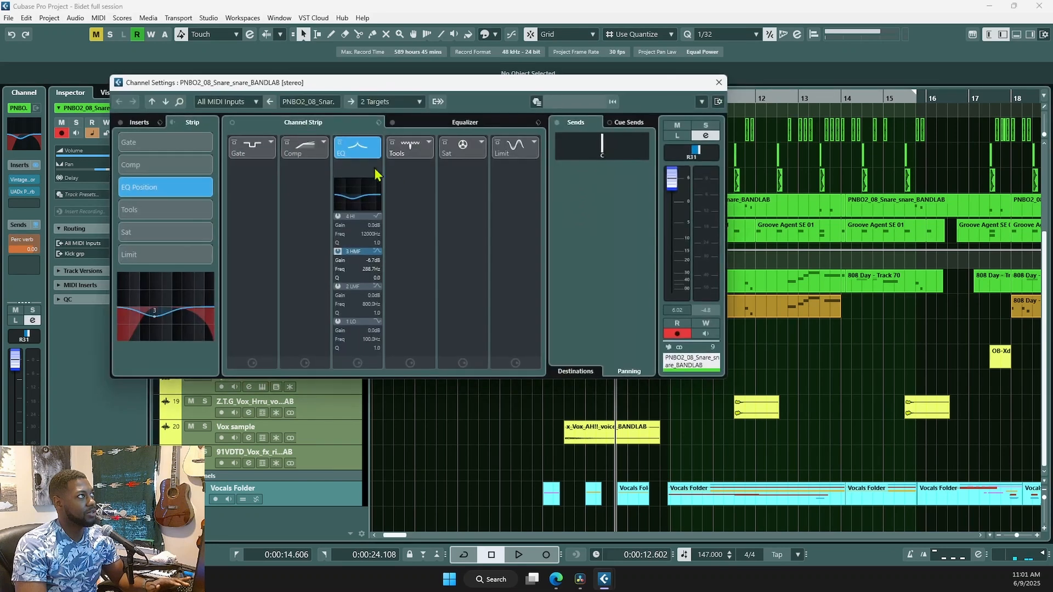
left_click_drag(333, 87, 412, 89)
left_click(538, 125)
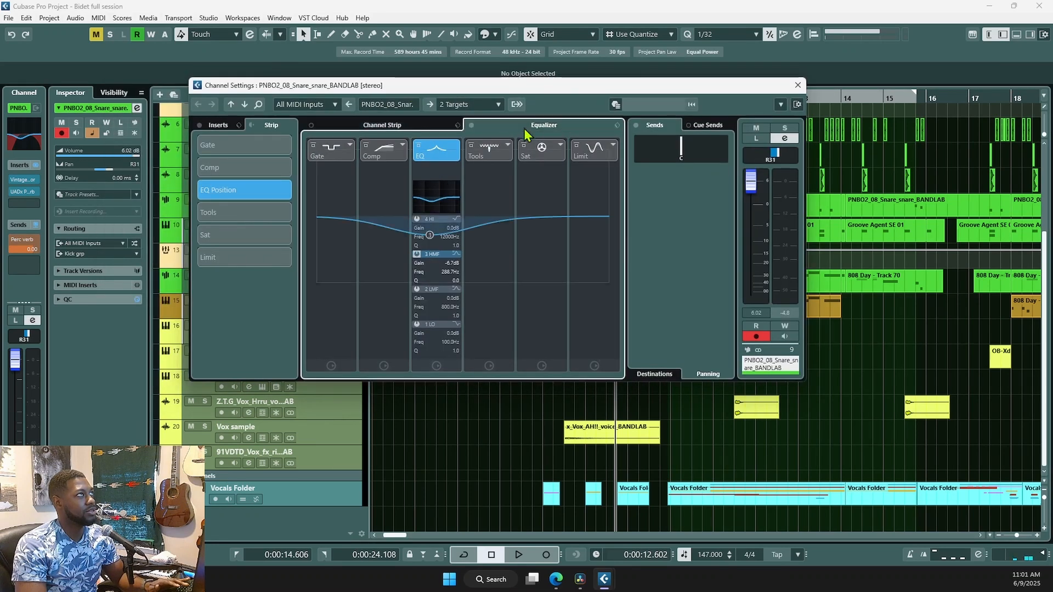
left_click(717, 128)
left_click(664, 123)
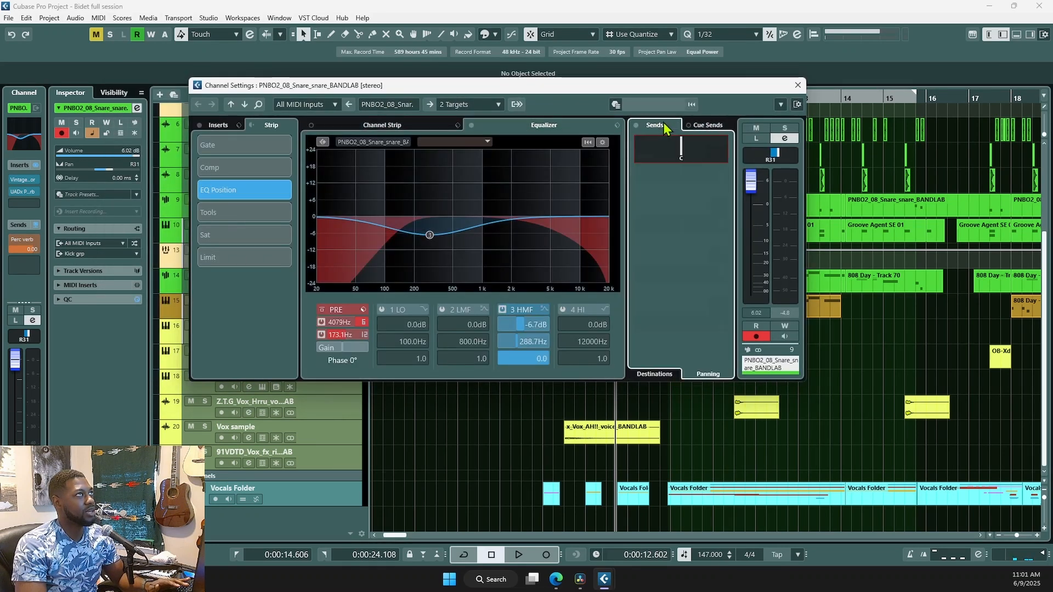
left_click(221, 129)
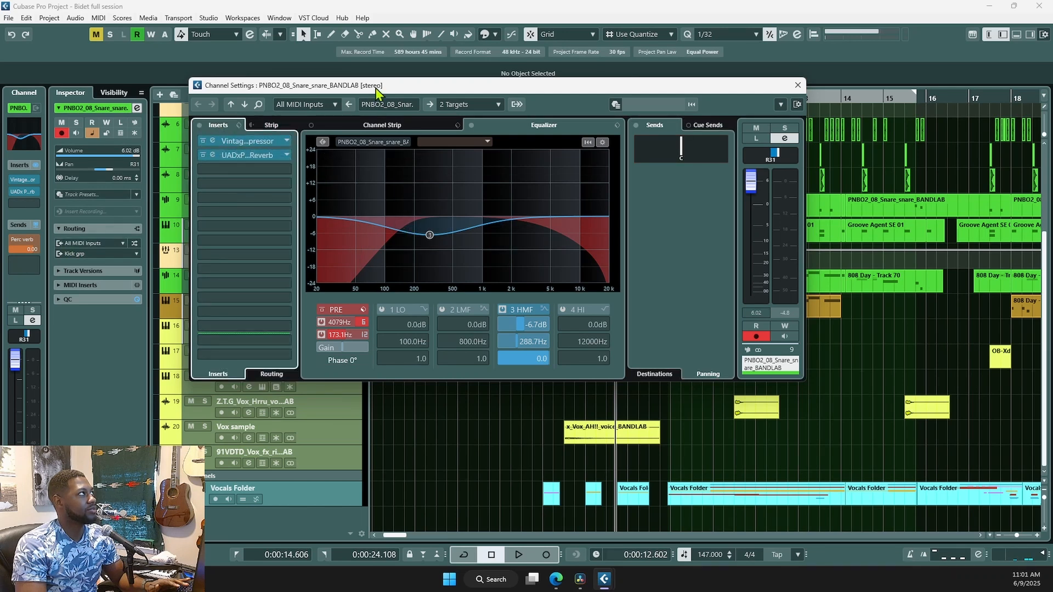
left_click_drag(379, 90, 522, 134)
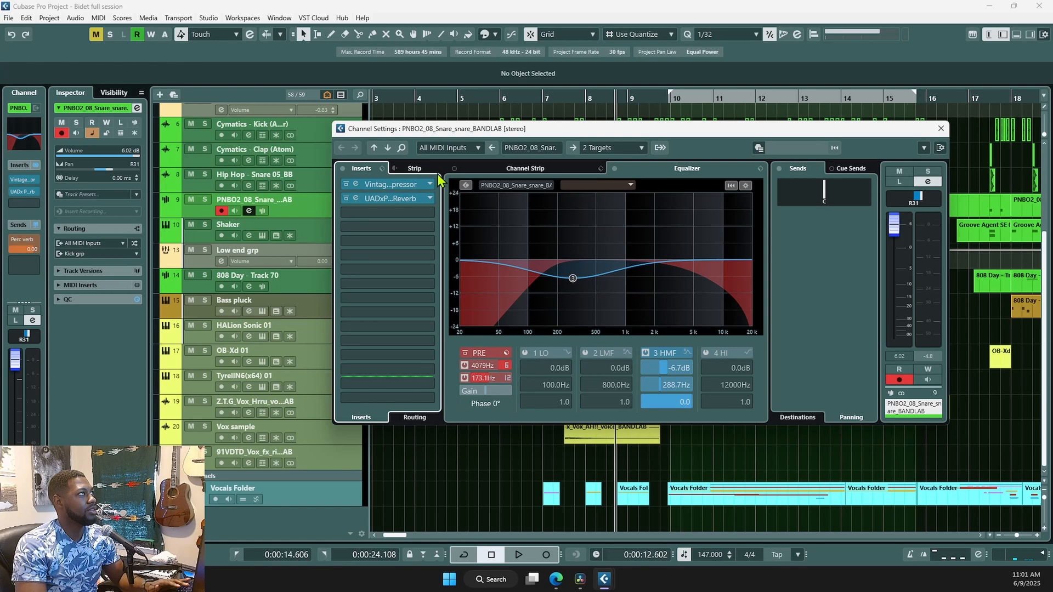
left_click(528, 170)
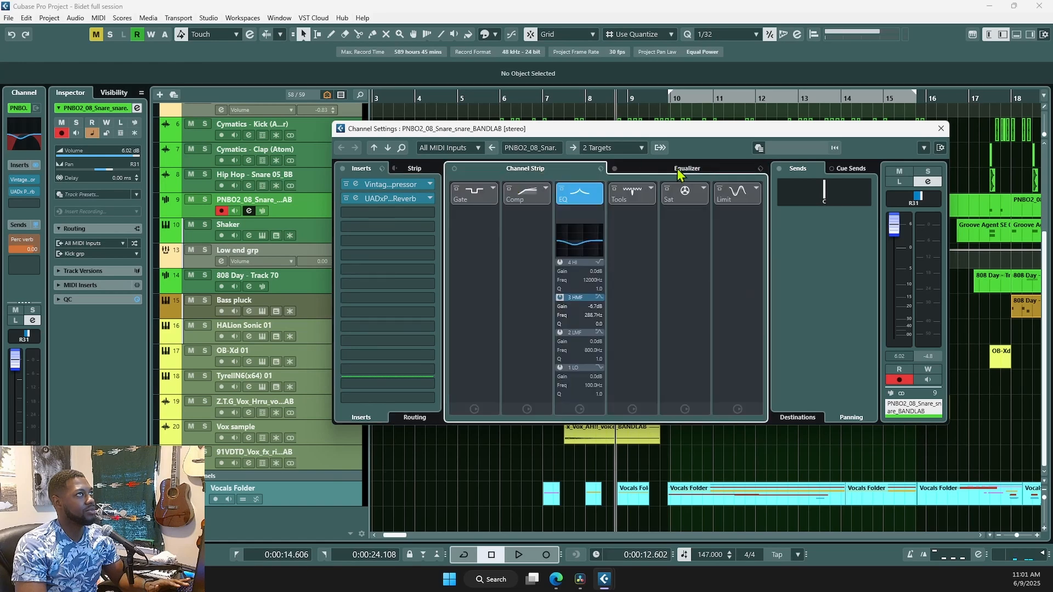
left_click(679, 172)
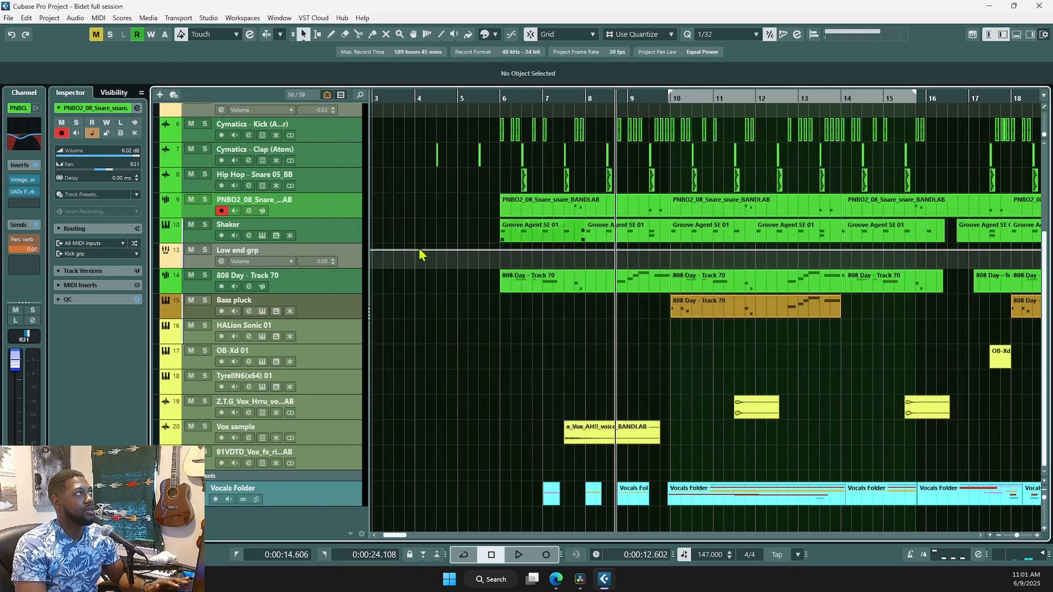
left_click(940, 129)
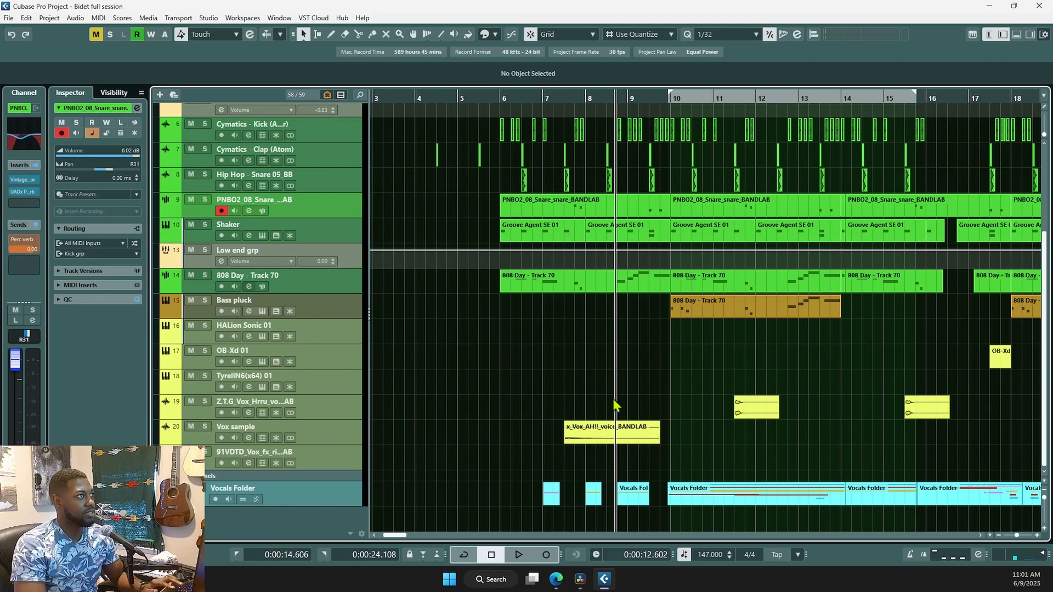
key("F3")
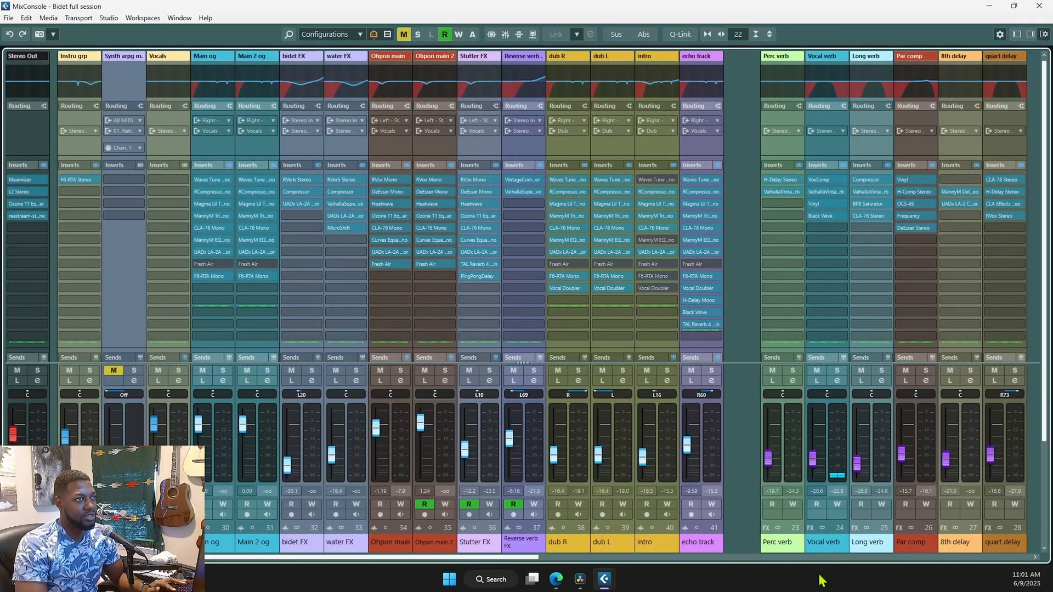
- Inspect Perc verb's H-Delay and ValhallaVintageVerb editors, then leave the MixConsole for the arrangement
left_click(785, 542)
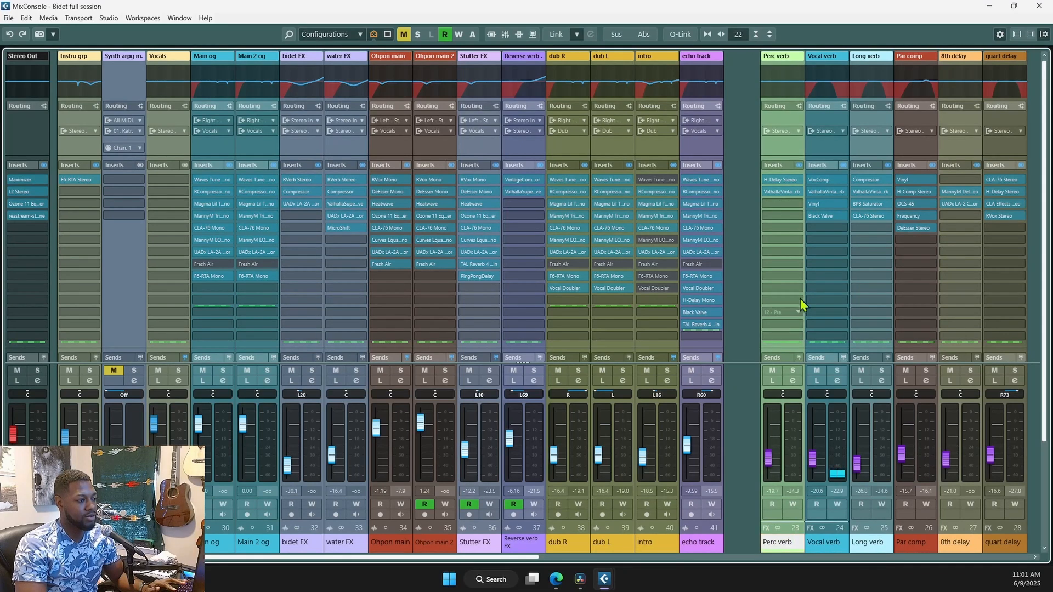
left_click(774, 183)
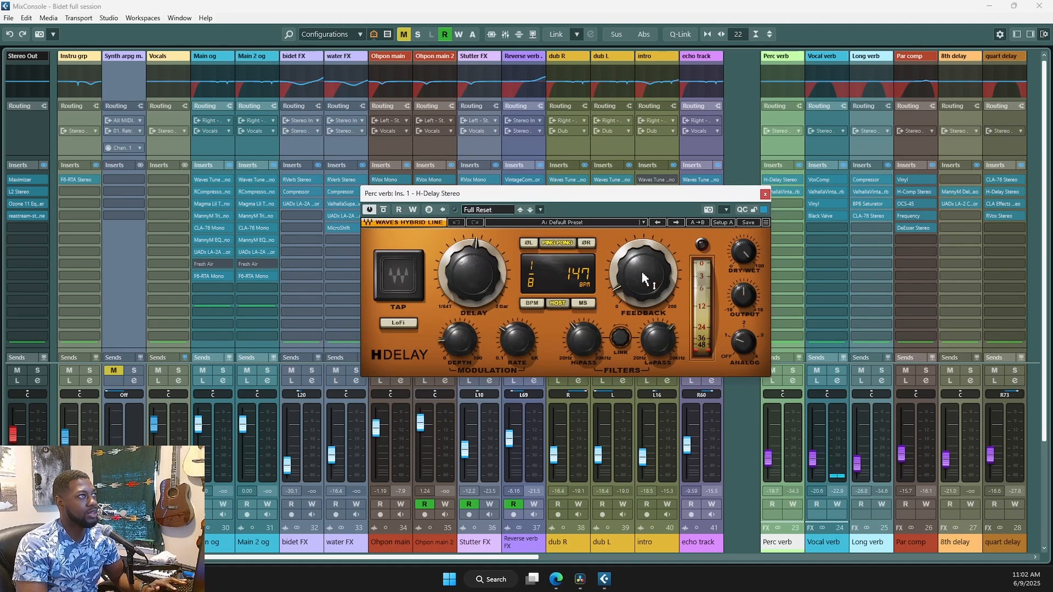
left_click(764, 194)
left_click(776, 192)
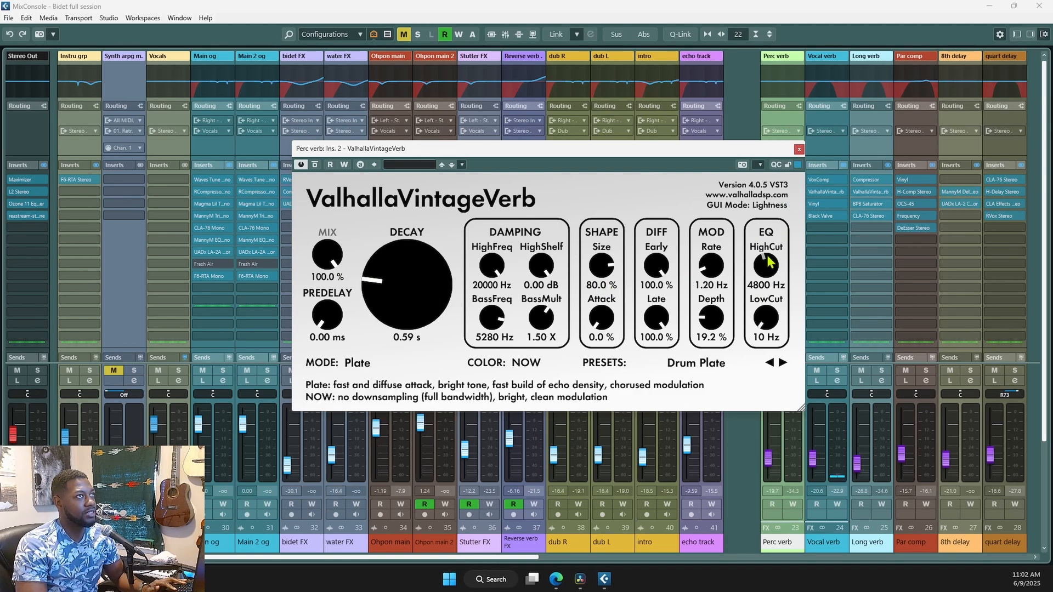
left_click(799, 149)
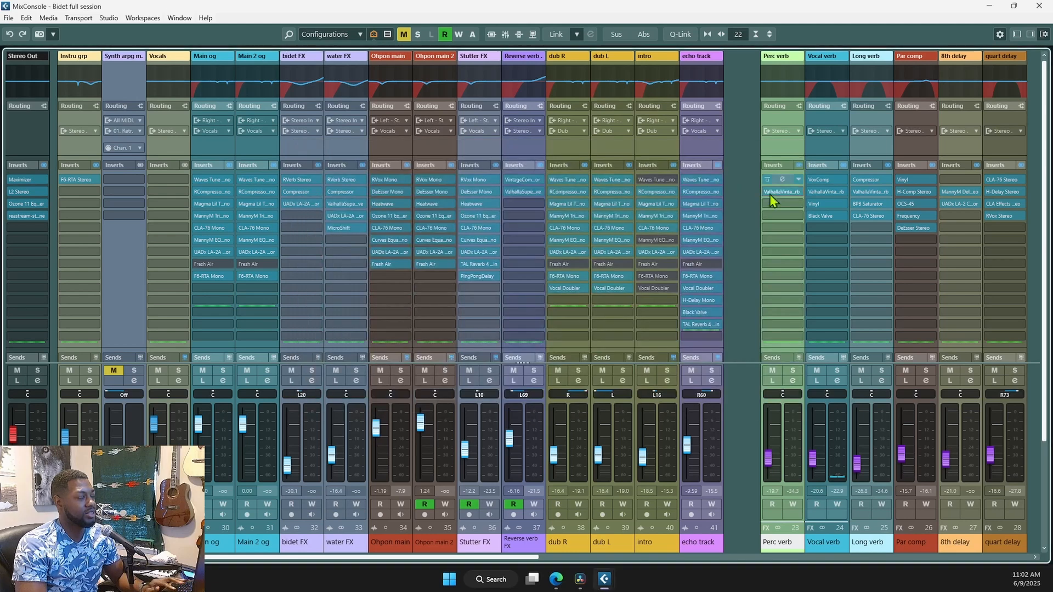
key("F3")
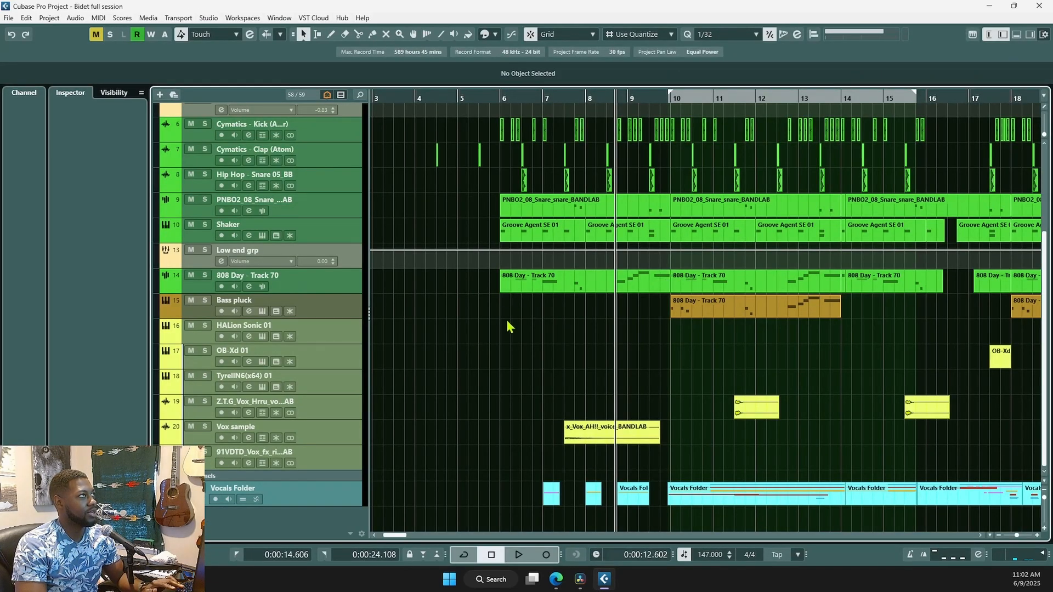
- Collapse the Instru folder, expand the Vocals Folder, zoom out, and place the cursor before bar 7
left_click(346, 215)
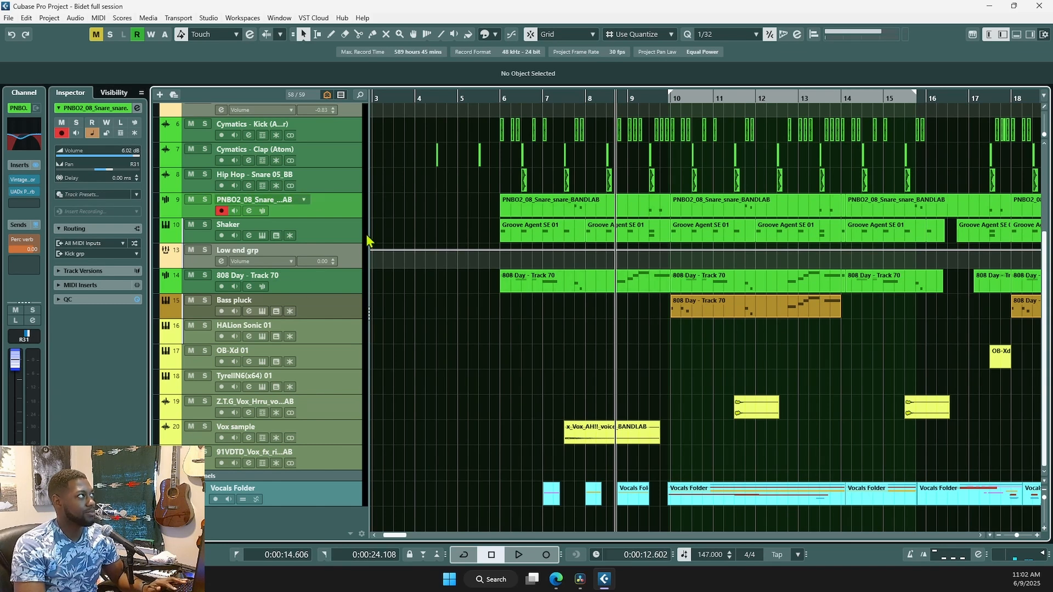
scroll(280, 204, "up", 3)
left_click(161, 122)
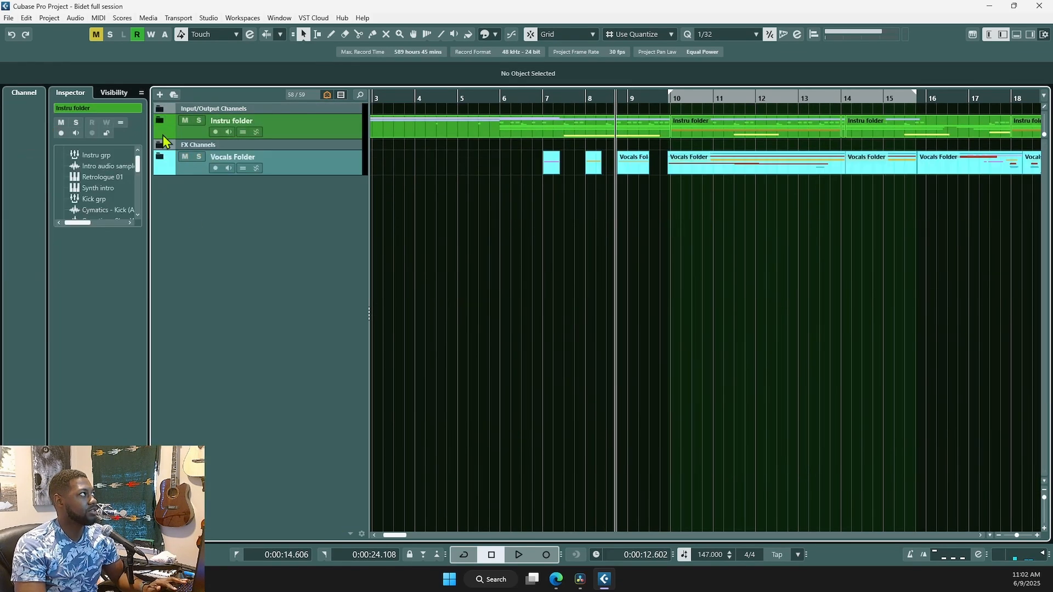
left_click(160, 158)
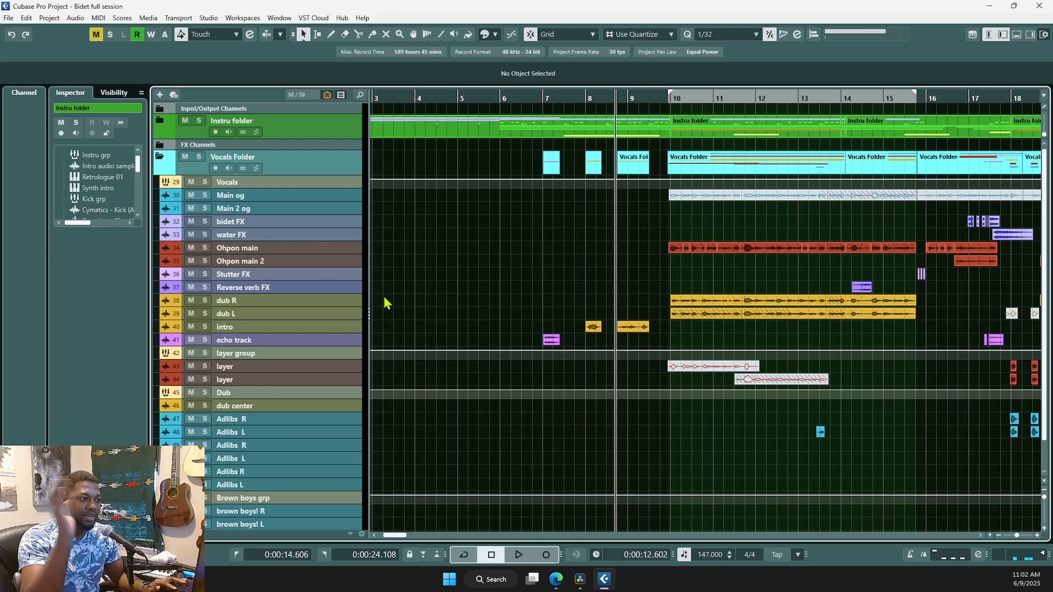
key("g")
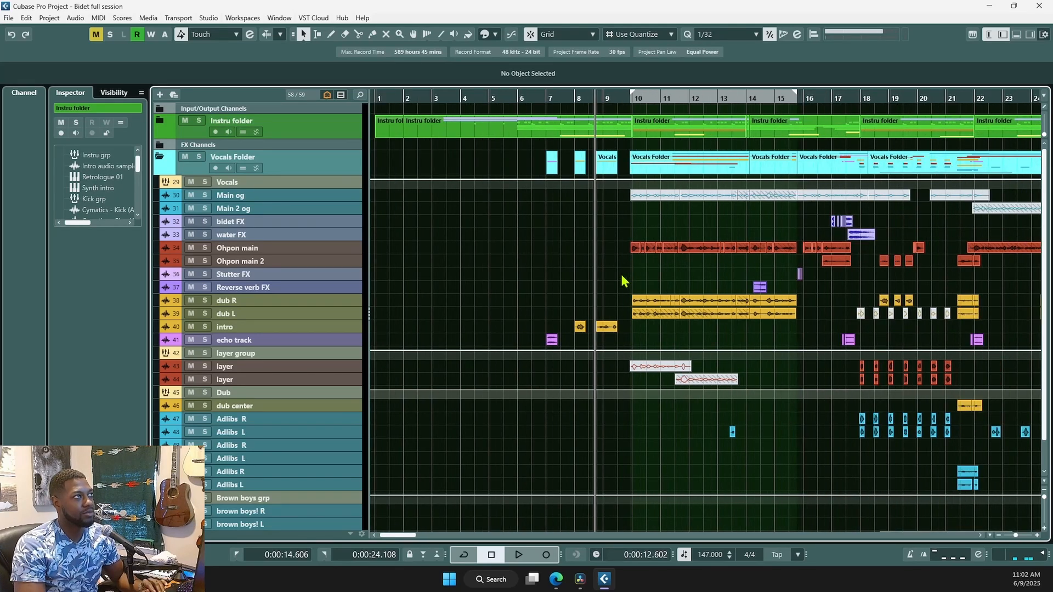
left_click(542, 315)
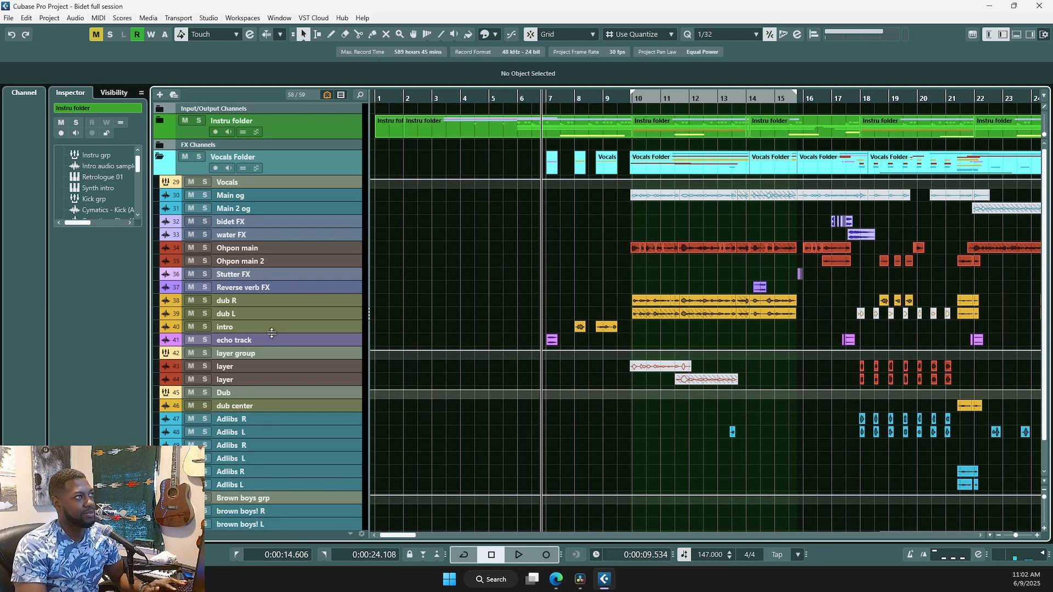
- Solo the echo track and play it back from just before its clip
scroll(580, 308, "up", 1)
scroll(570, 304, "up", 2)
scroll(571, 304, "up", 1)
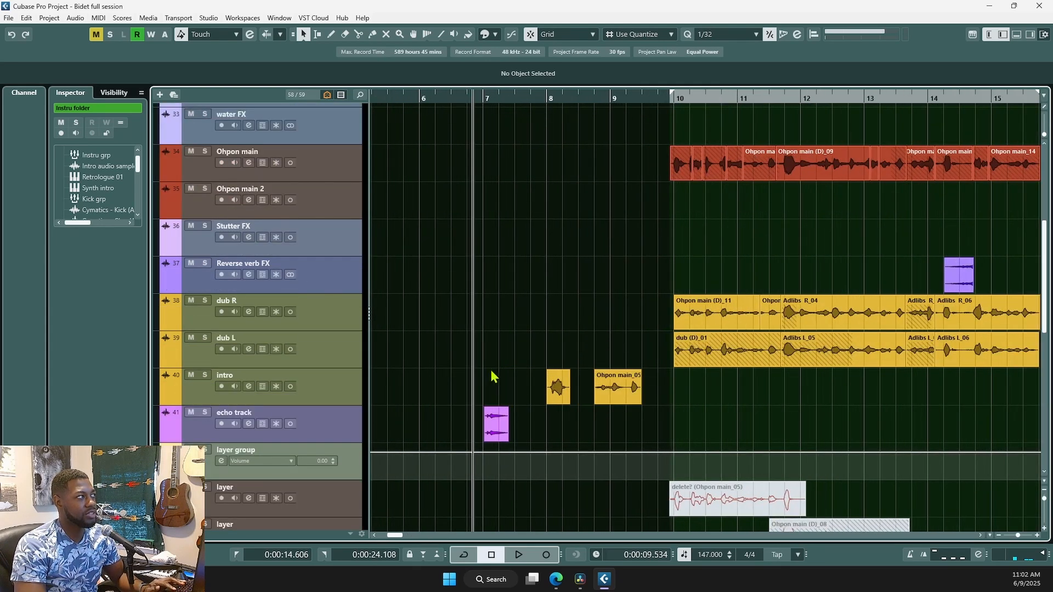
left_click(341, 422)
scroll(512, 340, "down", 2)
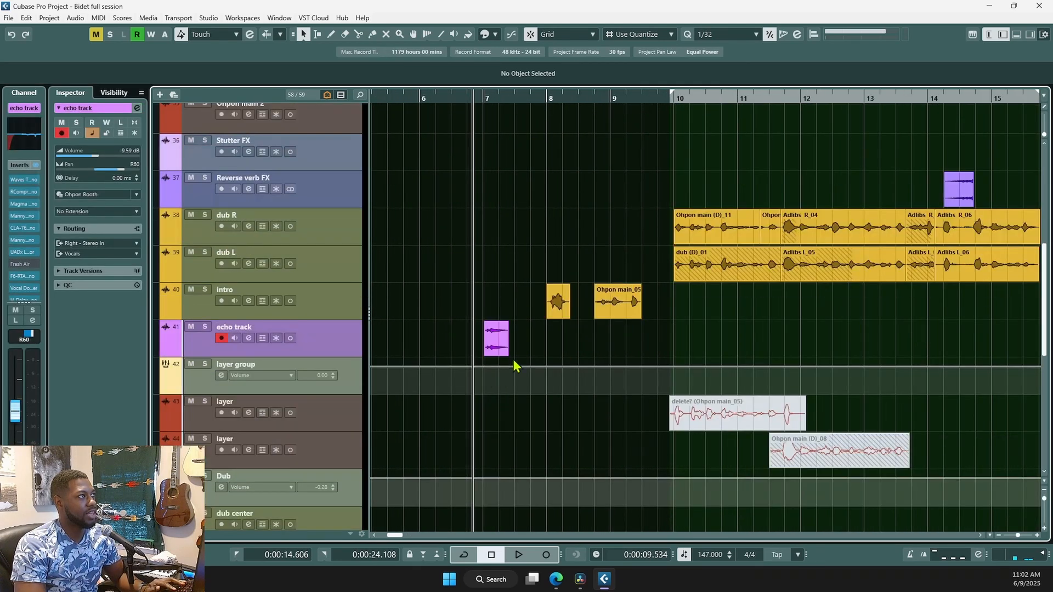
left_click(482, 321)
scroll(548, 361, "up", 1)
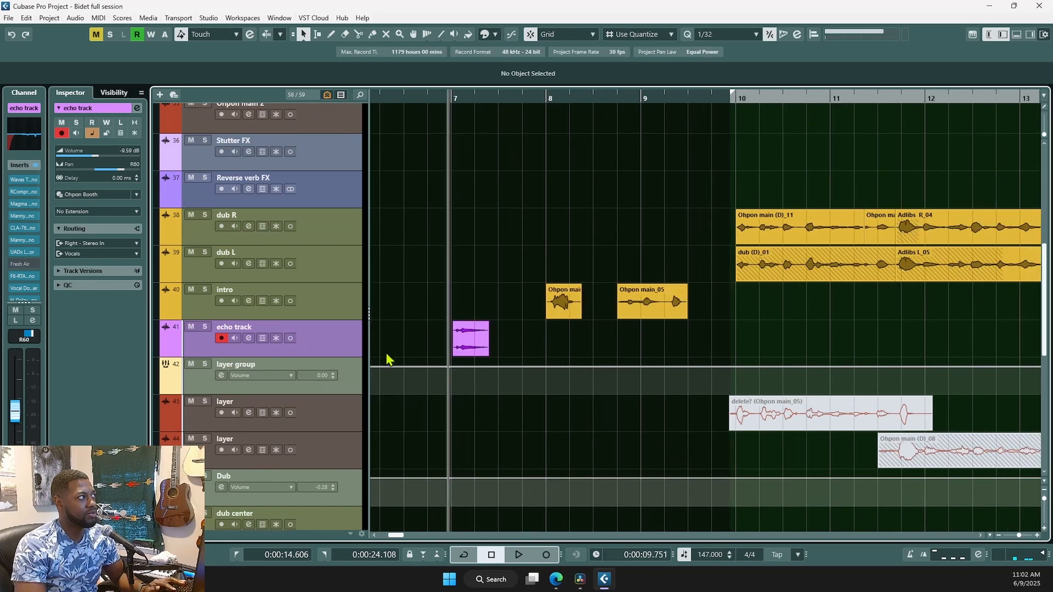
left_click(204, 327)
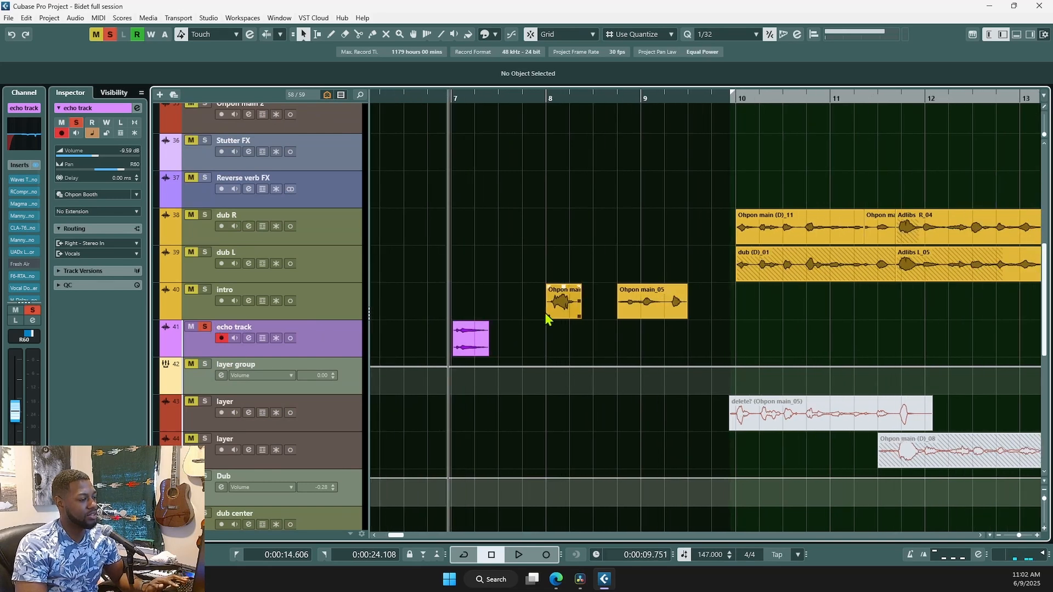
key("space")
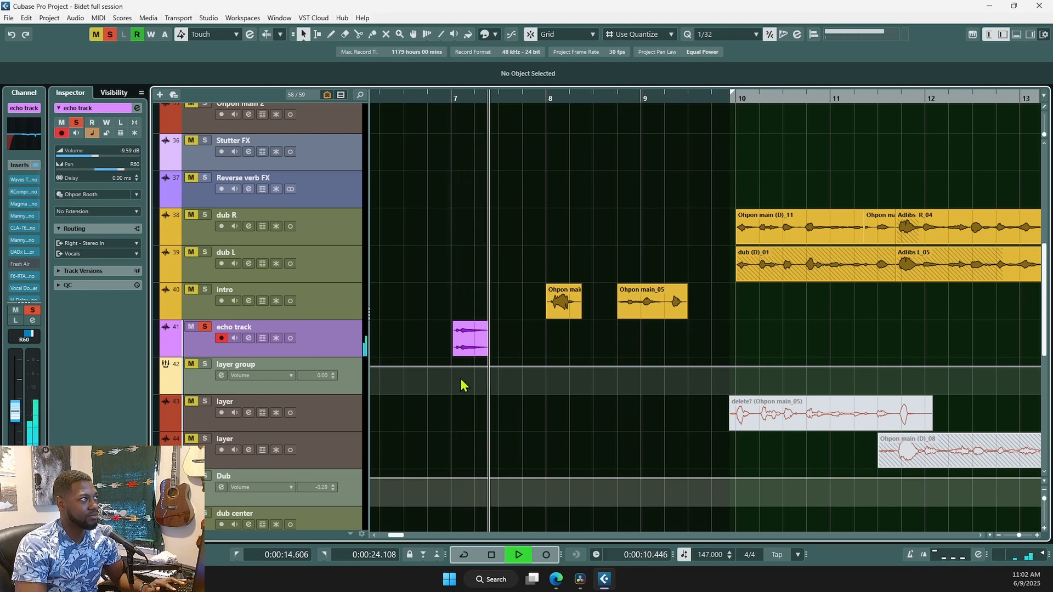
key("space")
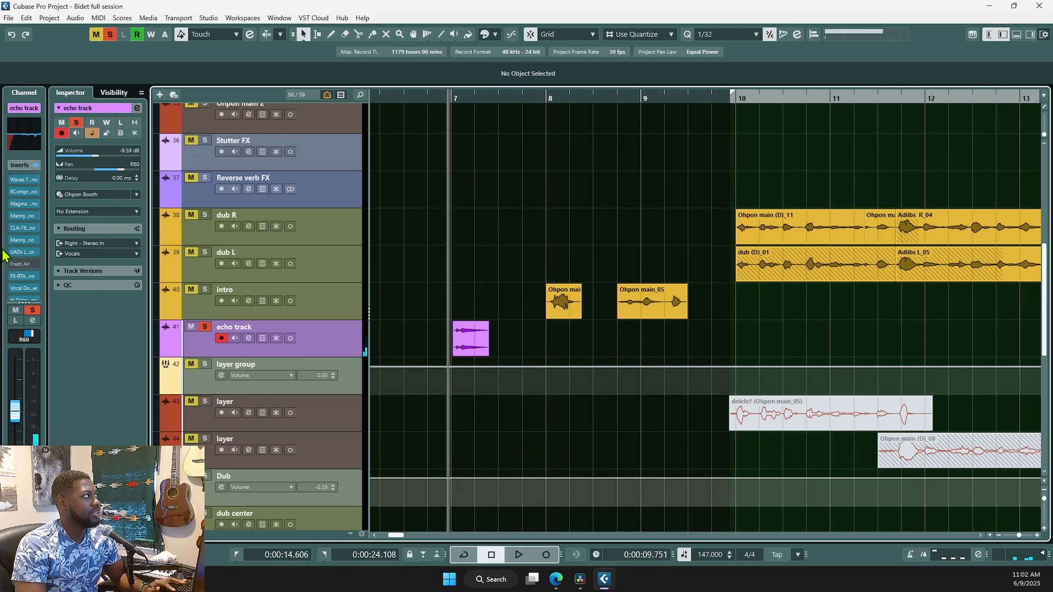
scroll(10, 234, "down", 5)
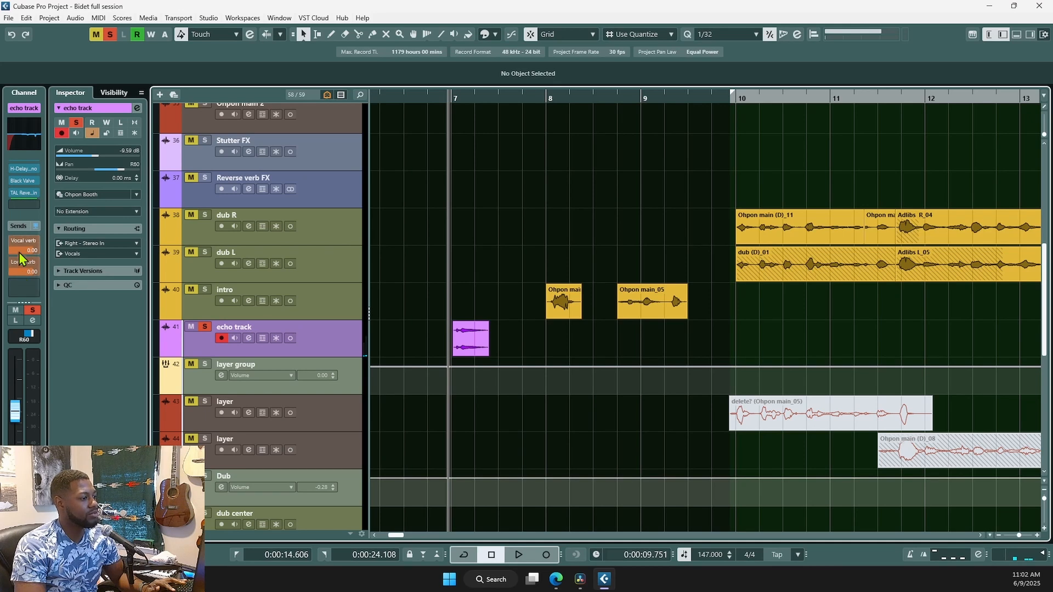
scroll(22, 211, "up", 5)
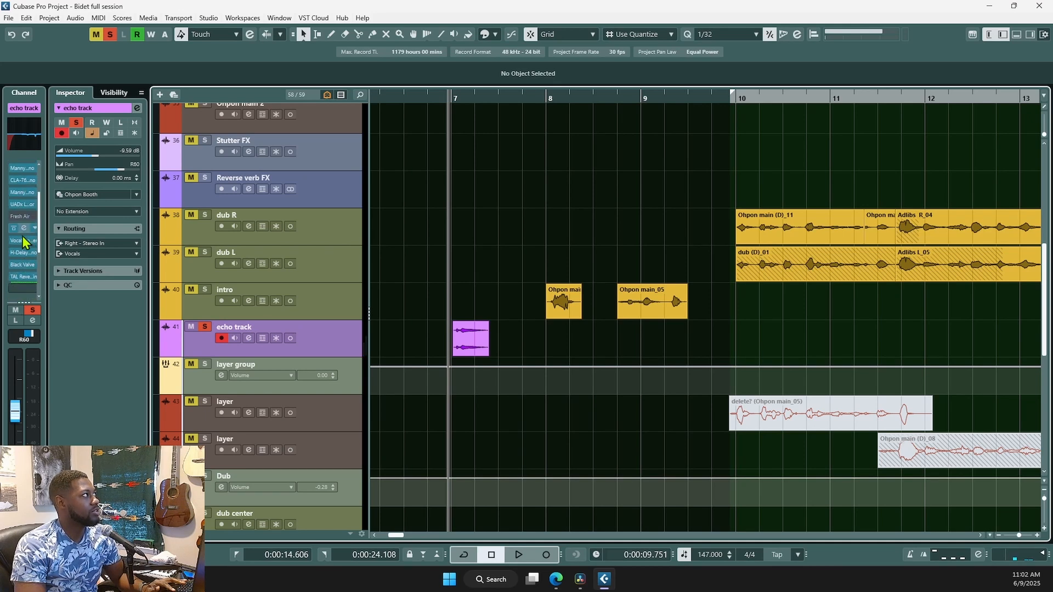
scroll(12, 225, "up", 3)
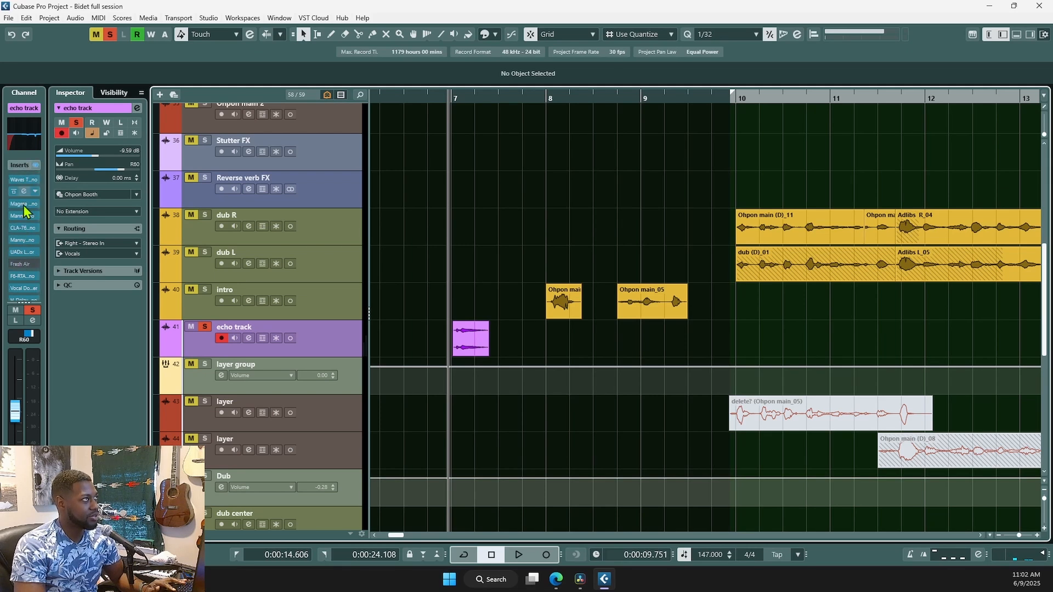
scroll(27, 236, "down", 2)
scroll(27, 230, "down", 5)
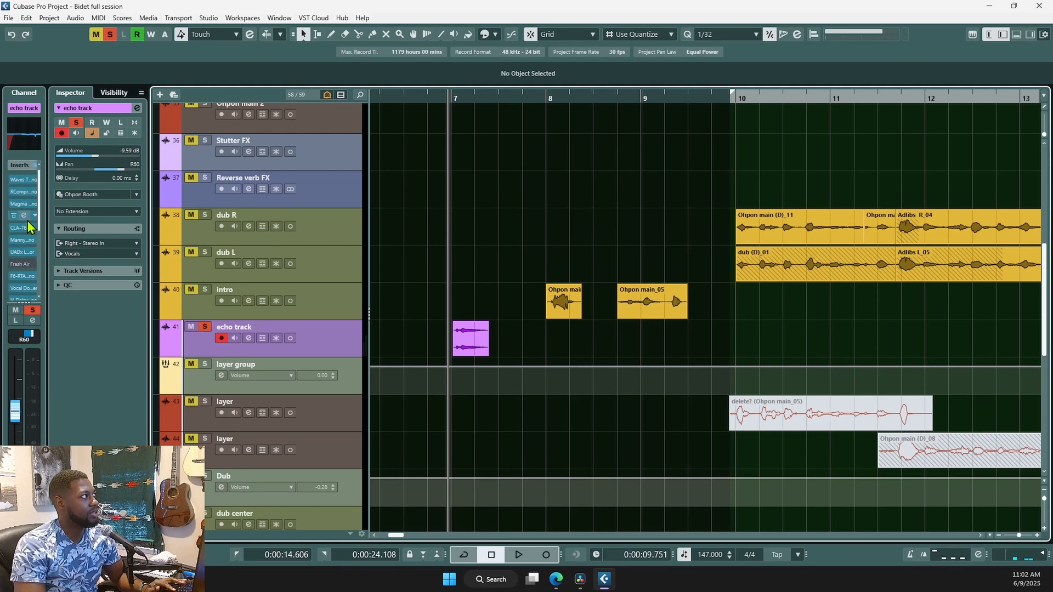
scroll(27, 220, "up", 7)
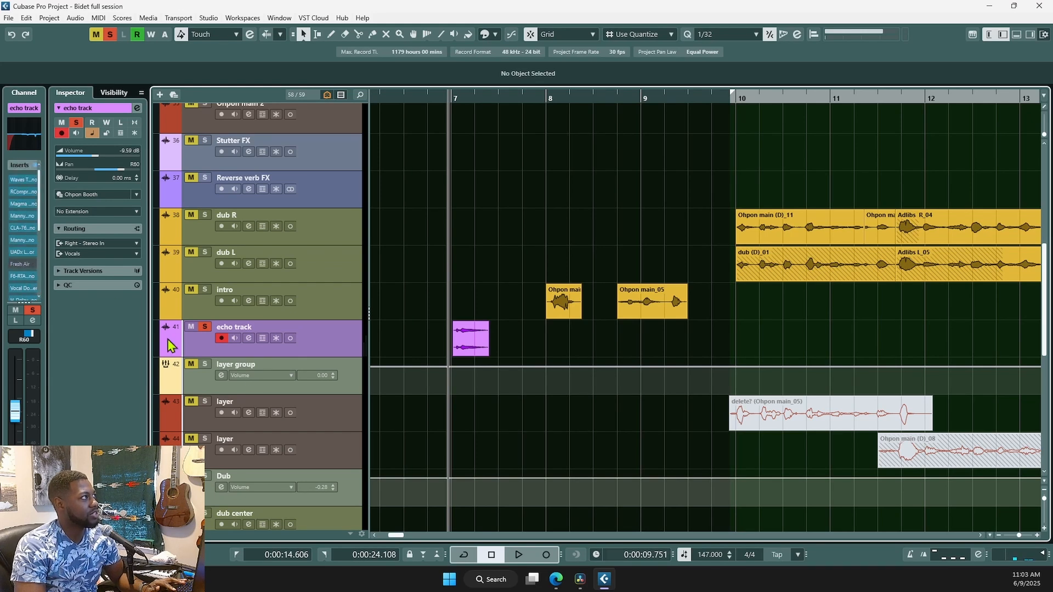
left_click(317, 220)
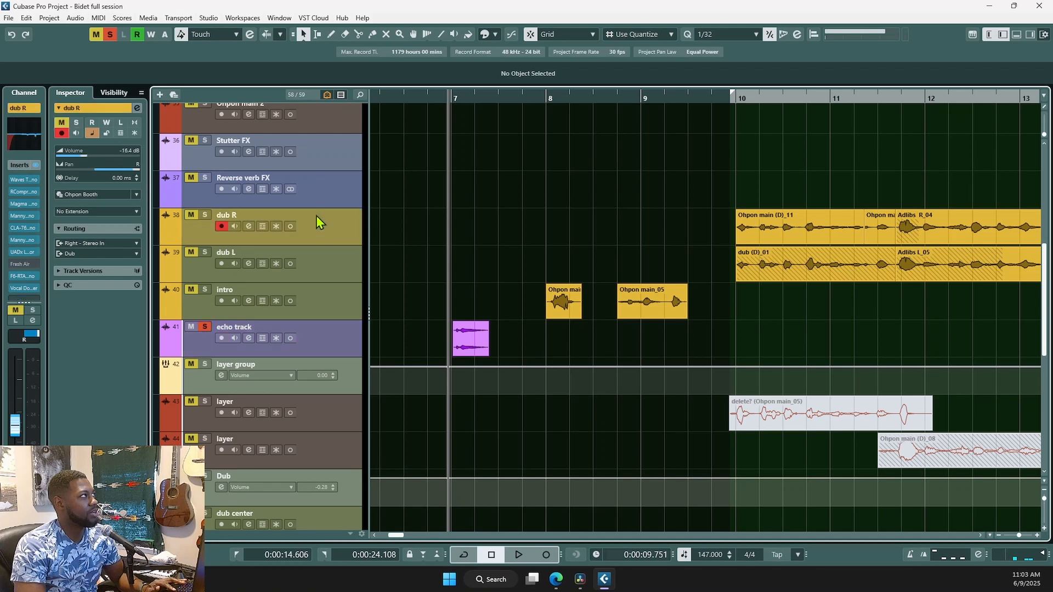
left_click(331, 128)
left_click(325, 348)
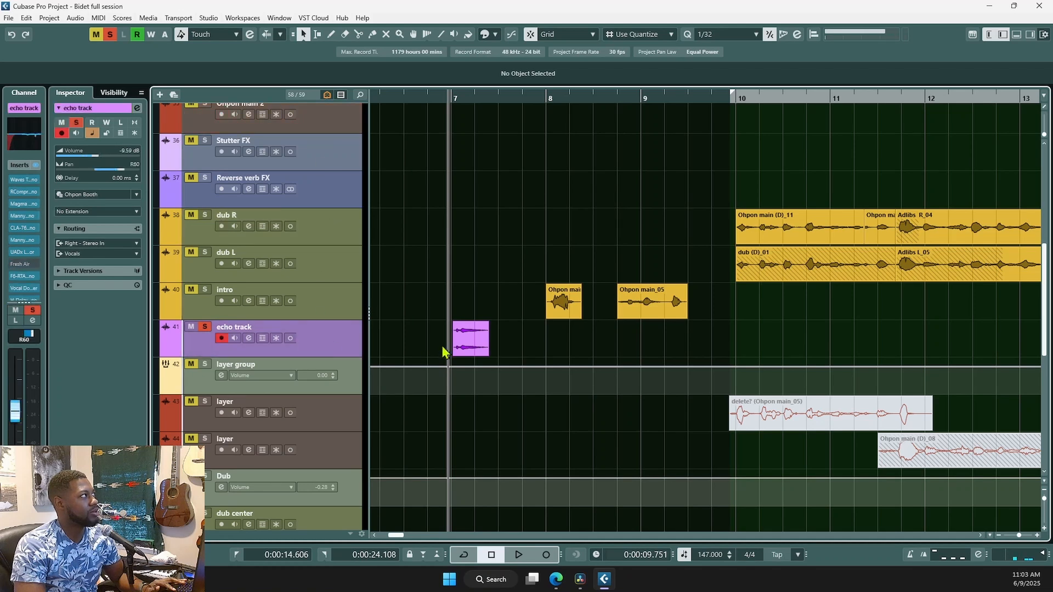
scroll(32, 250, "down", 2)
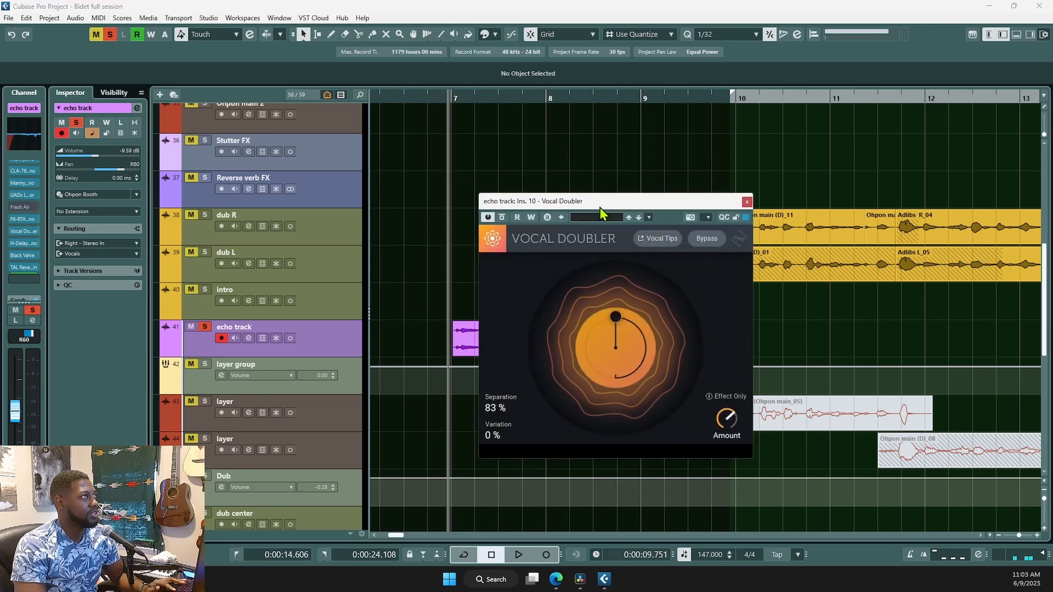
left_click(24, 244)
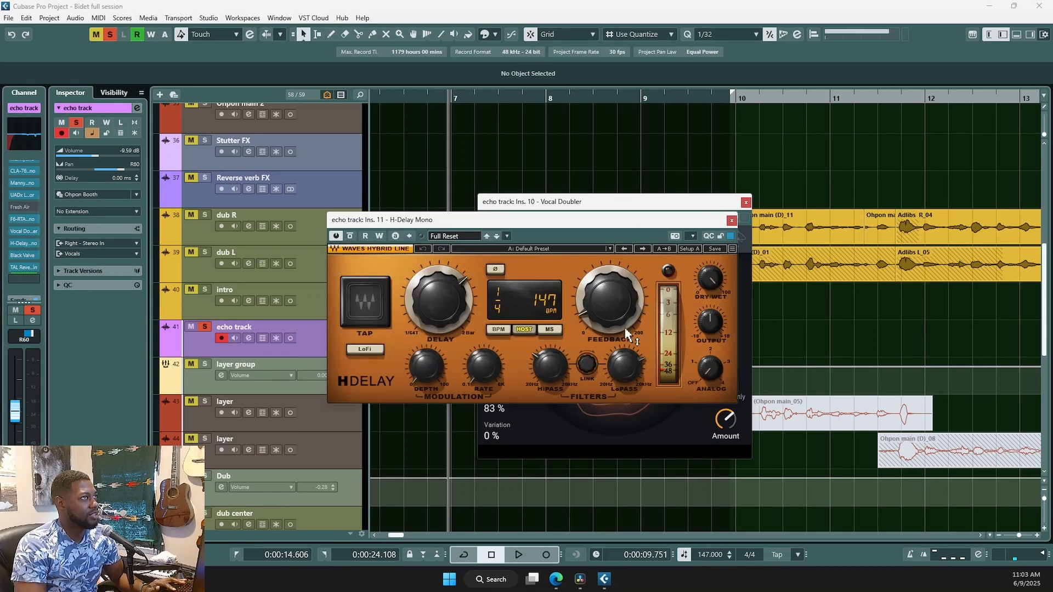
left_click(732, 221)
left_click(745, 203)
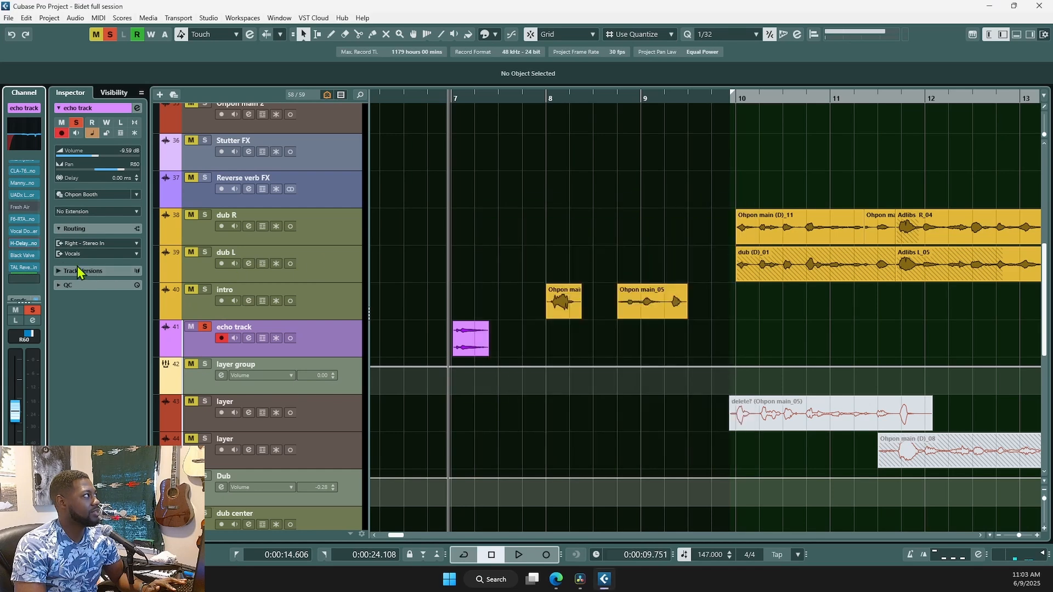
left_click(27, 256)
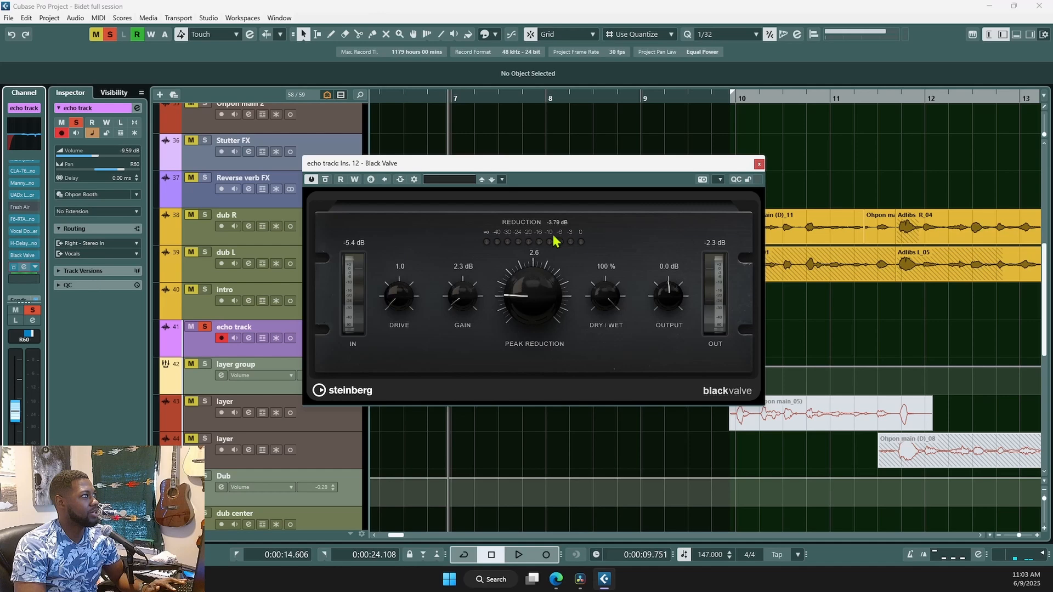
left_click_drag(633, 0, 634, 73)
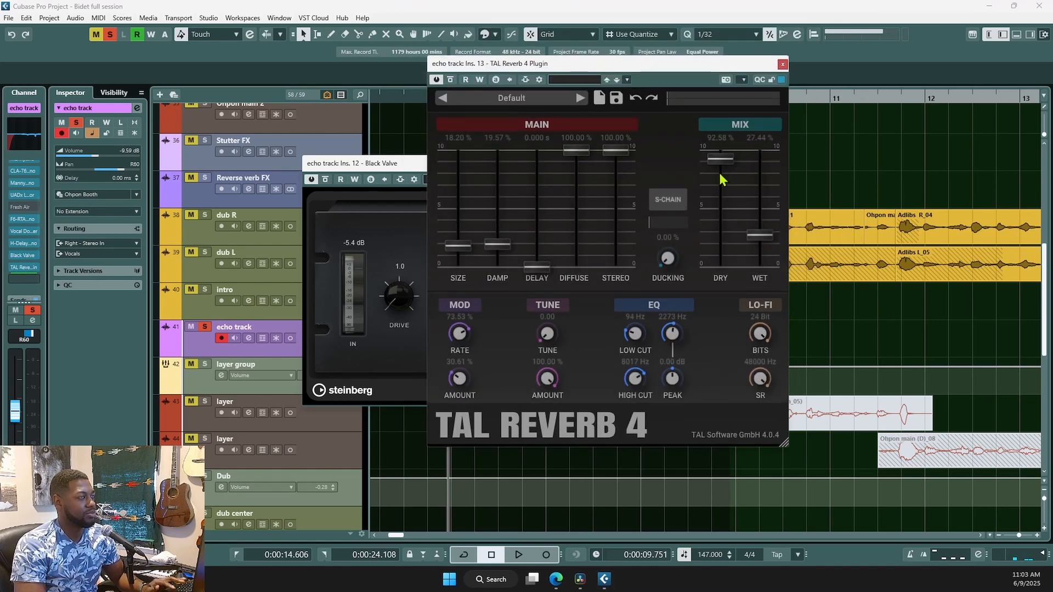
left_click(783, 63)
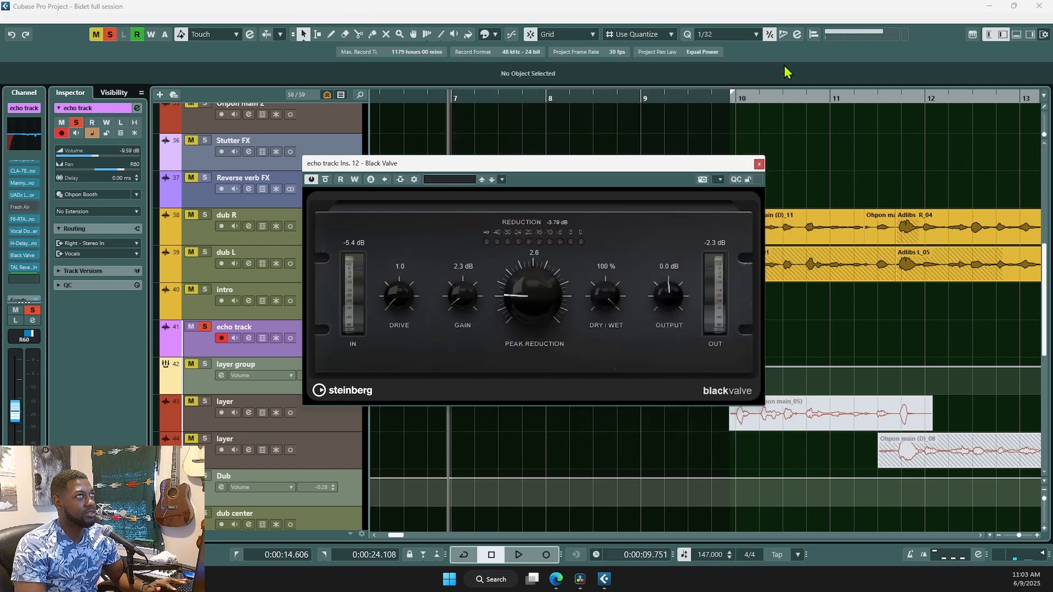
left_click(760, 165)
scroll(640, 301, "down", 2)
scroll(641, 301, "down", 2)
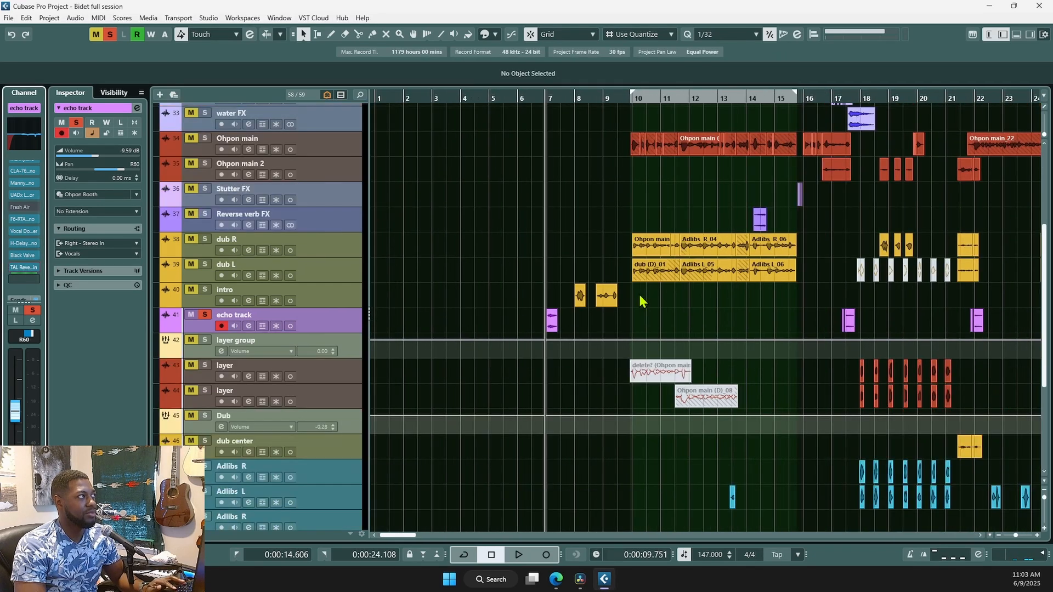
- Unsolo the echo track, move the cursor near bar 10, and select track Ohpon main
left_click(206, 316)
scroll(654, 282, "right", 3)
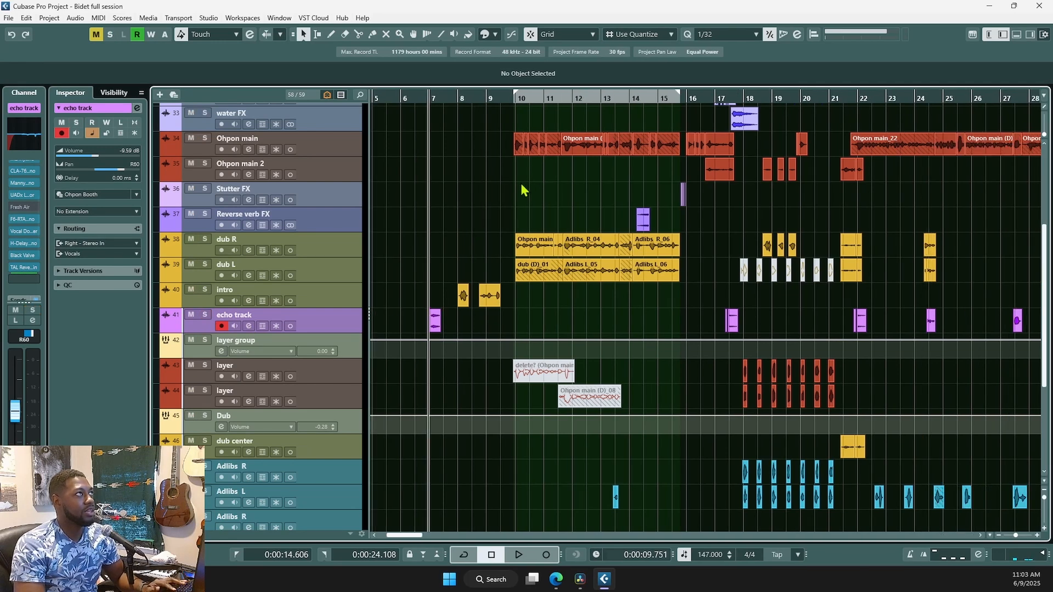
left_click(512, 196)
scroll(535, 216, "up", 1)
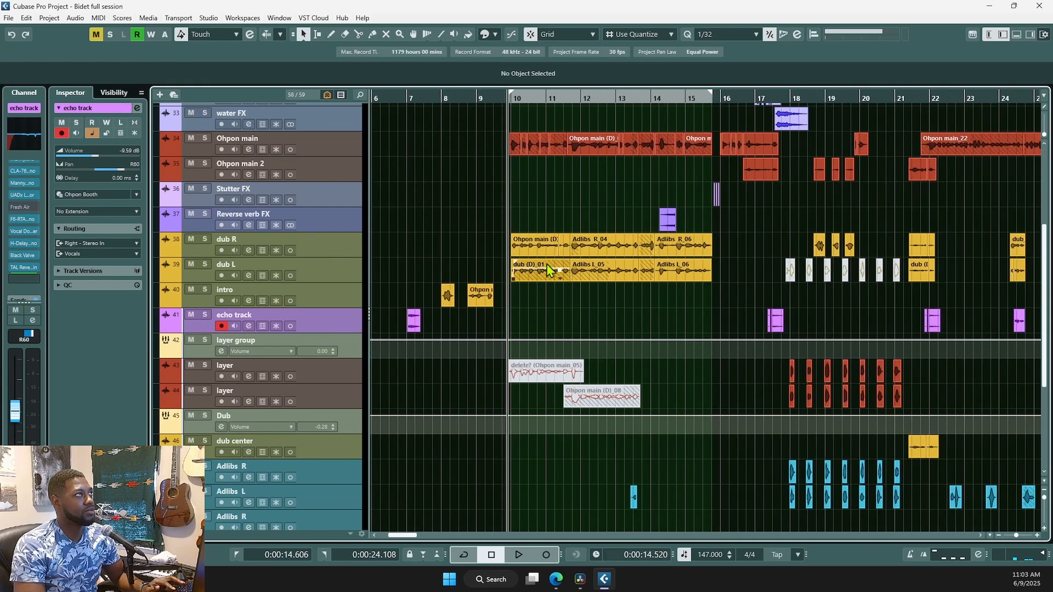
scroll(564, 301, "up", 2)
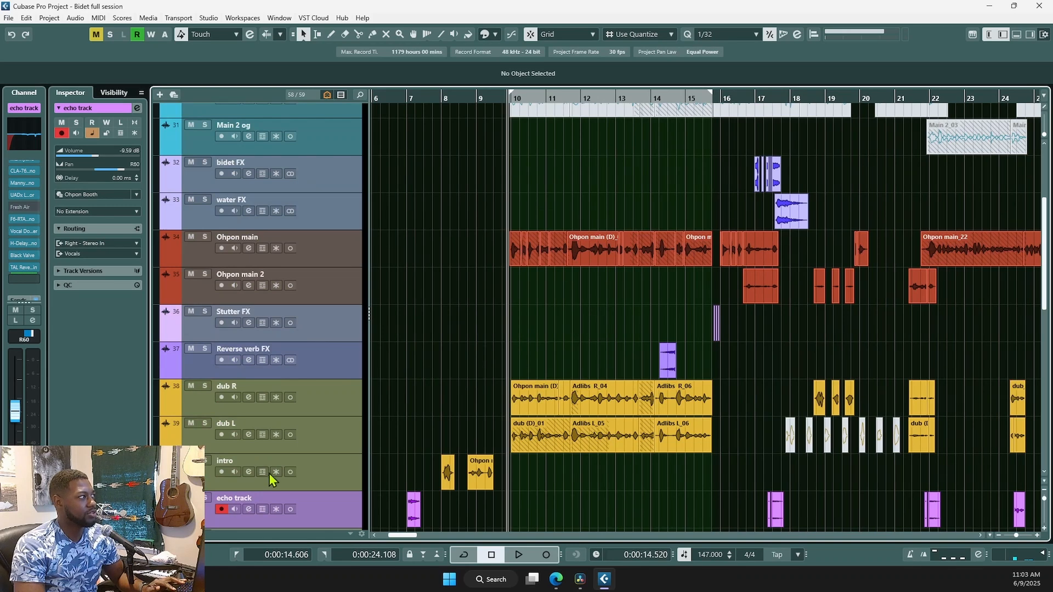
scroll(25, 241, "down", 3)
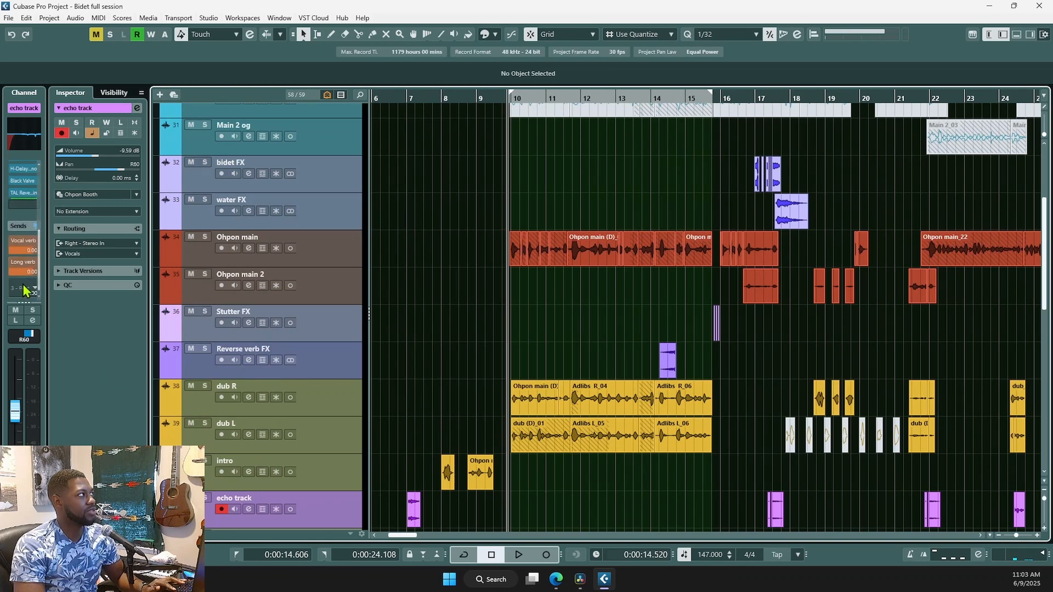
scroll(508, 314, "up", 2)
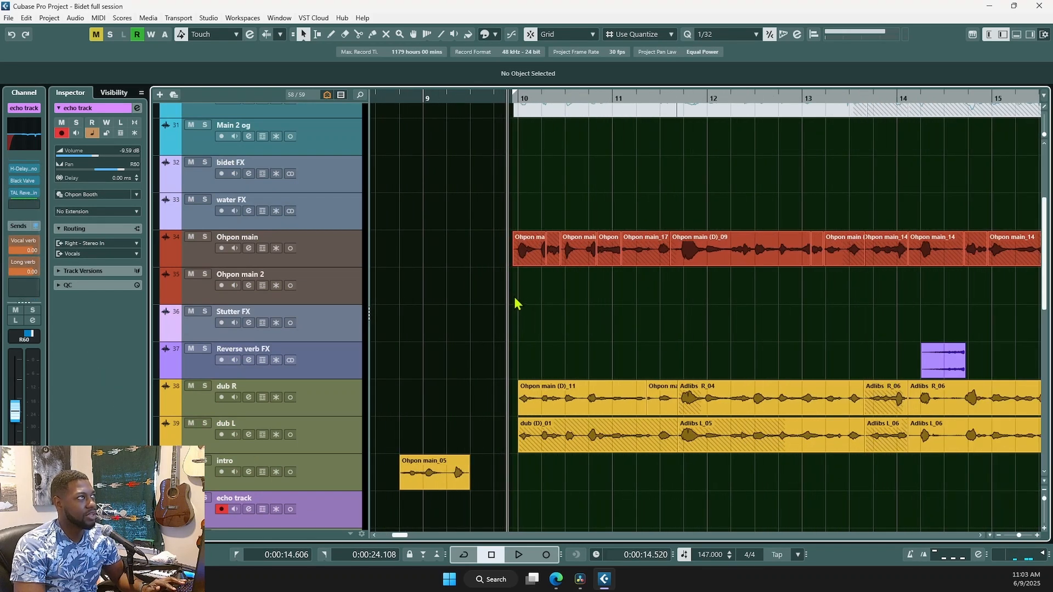
left_click(318, 262)
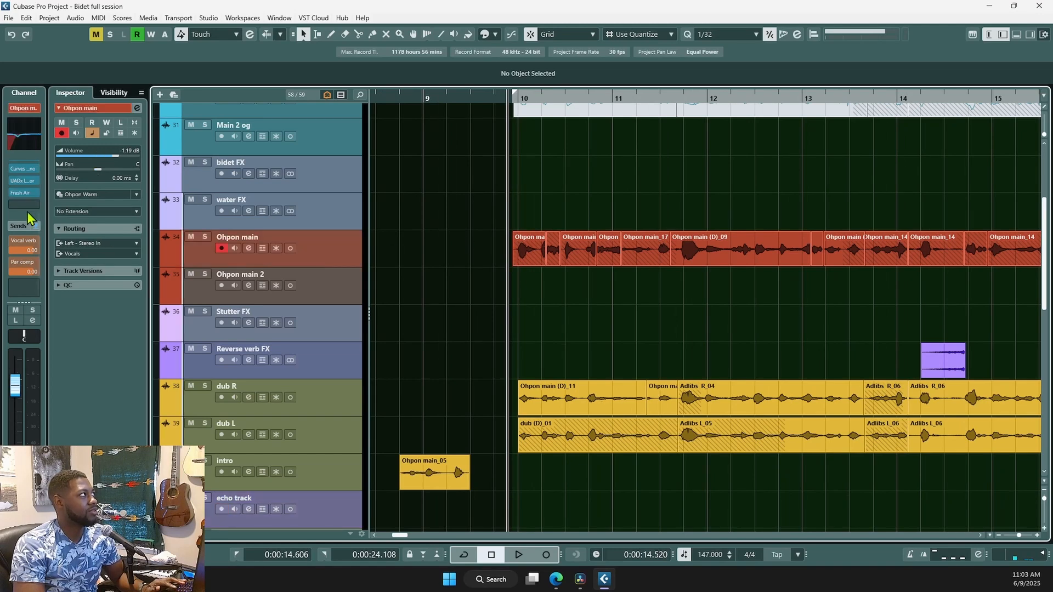
- Open Ohpon main's channel settings, view the channel strip and EQ, and open the RVox Mono editor
left_click(248, 248)
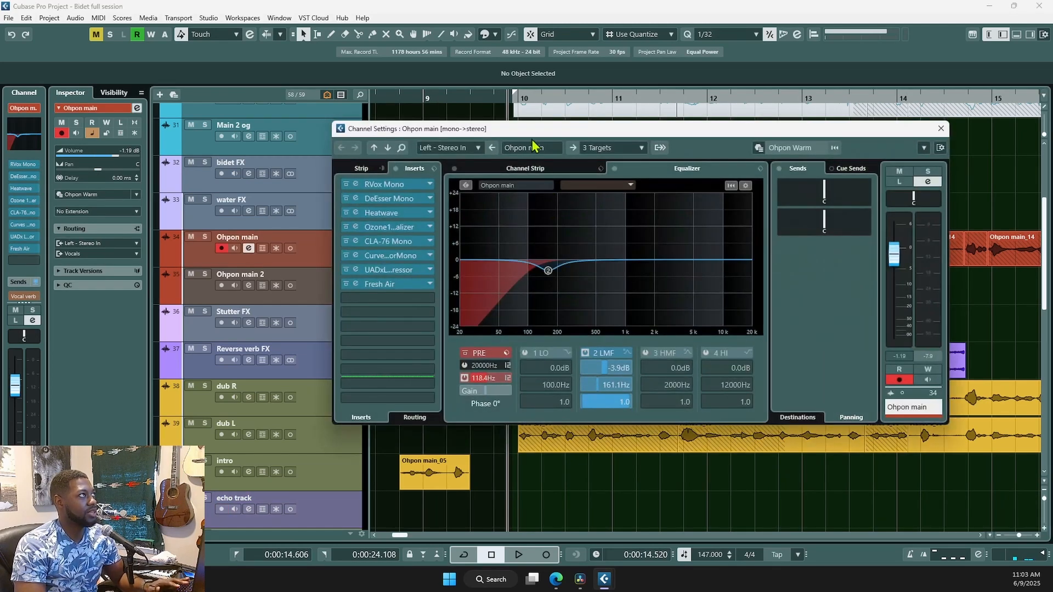
left_click_drag(524, 136, 437, 160)
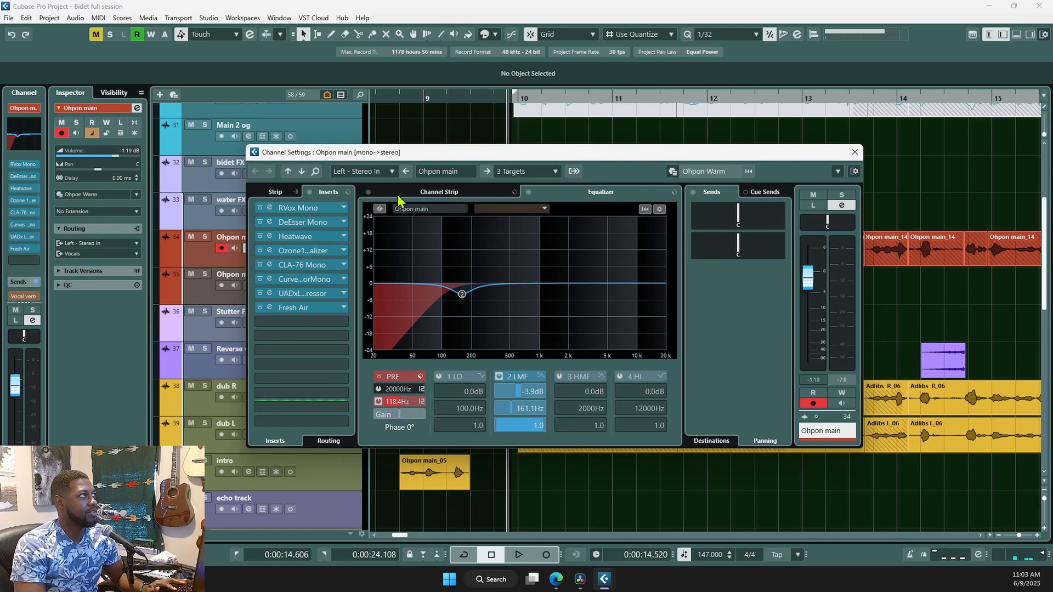
left_click(413, 193)
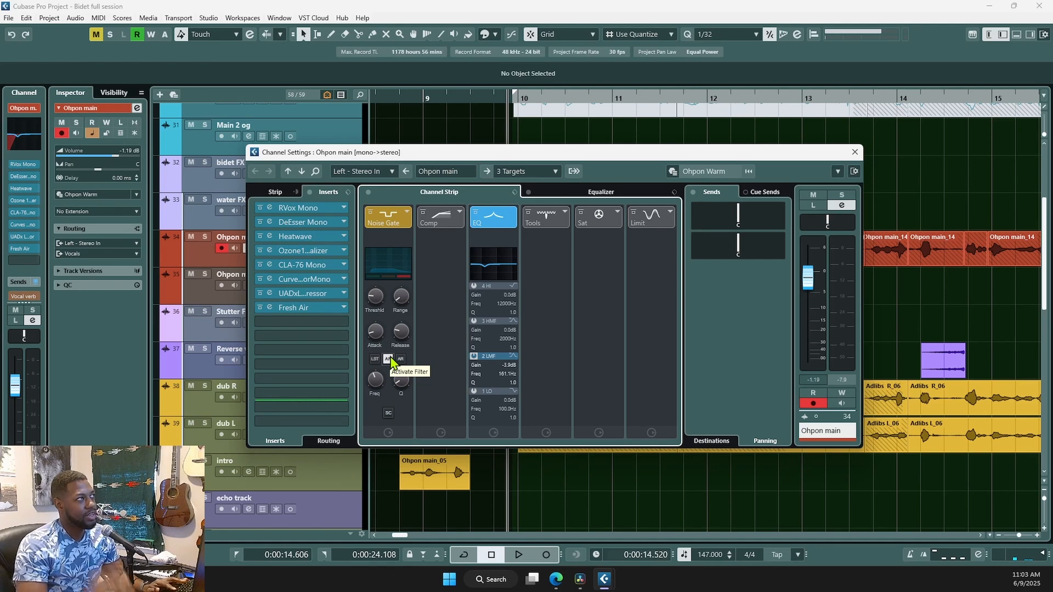
left_click(558, 192)
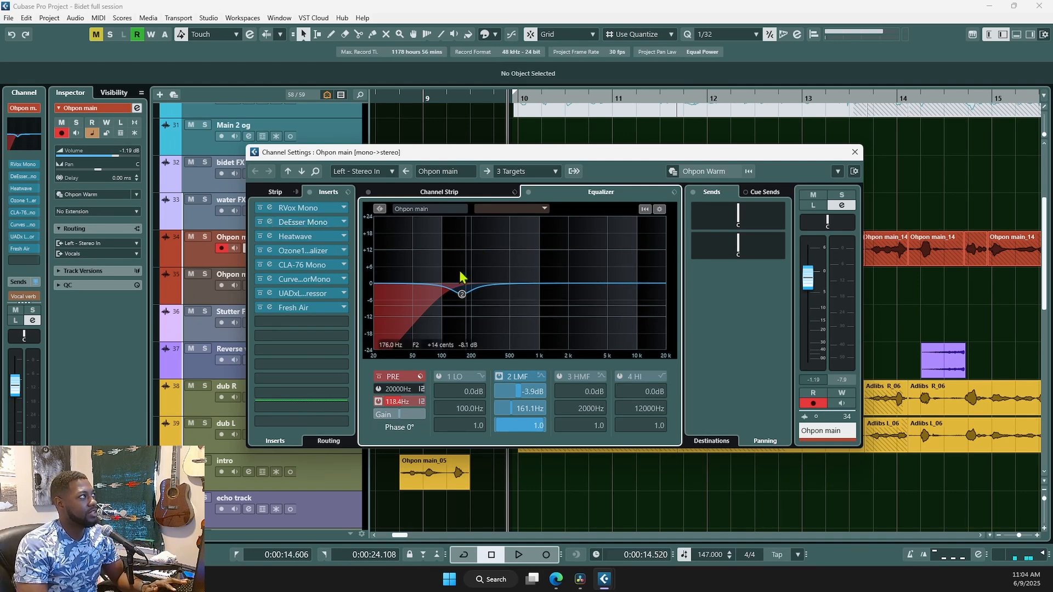
left_click(281, 211)
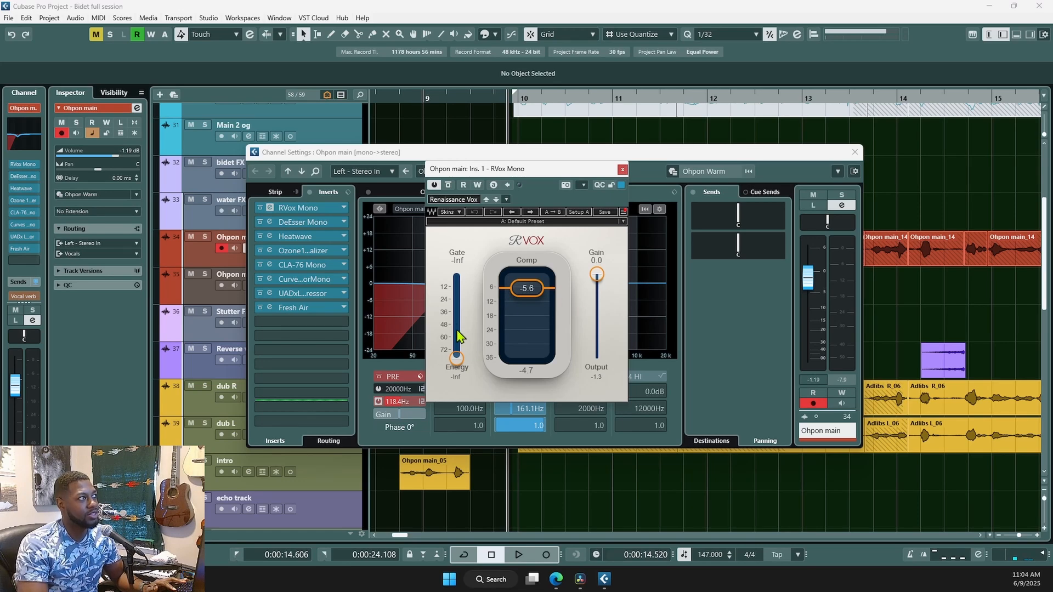
- Bypass DeEsser Mono, Heatwave, Ozone EQ, CLA-76 Mono, the curve insert, the UAD compressor and Fresh Air
left_click(260, 222)
left_click(260, 236)
left_click(260, 250)
left_click(260, 265)
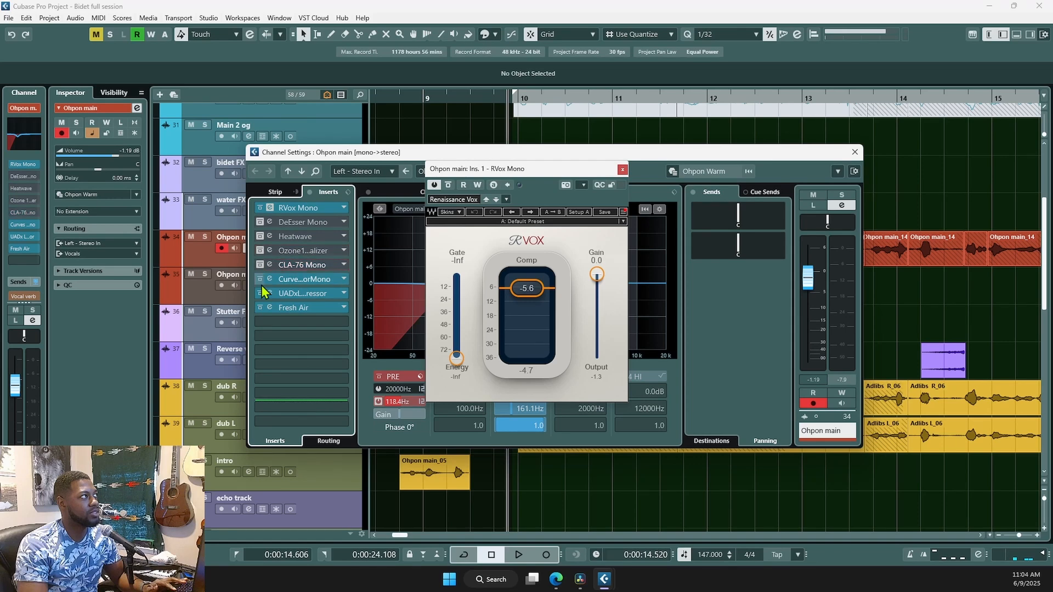
left_click(260, 279)
left_click(260, 293)
left_click(260, 307)
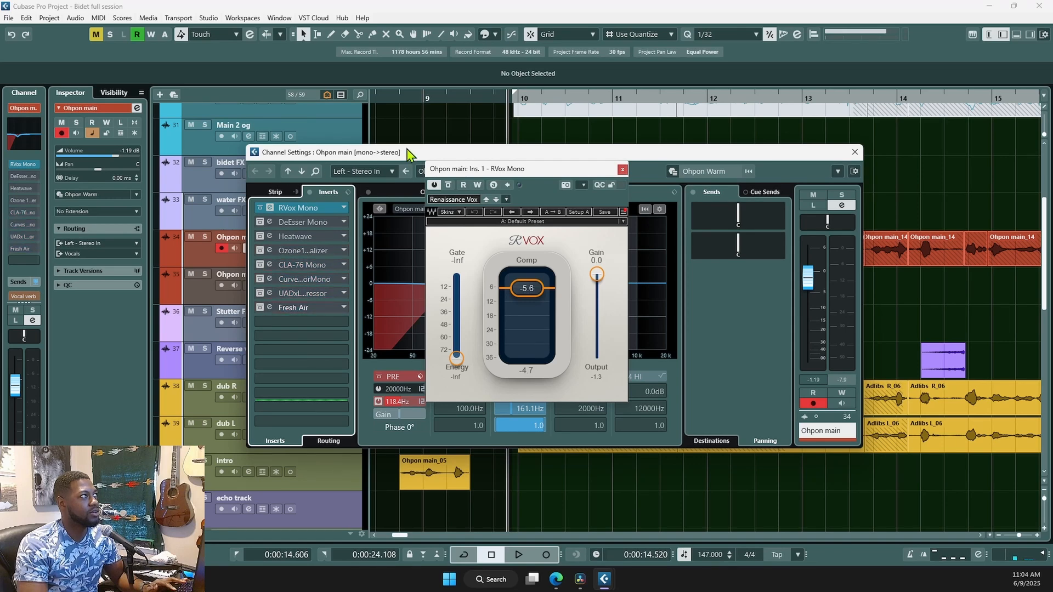
- Solo Ohpon main, audition it through RVox alone, and cycle playback over bars 10–15
left_click_drag(417, 152, 647, 274)
left_click(650, 252)
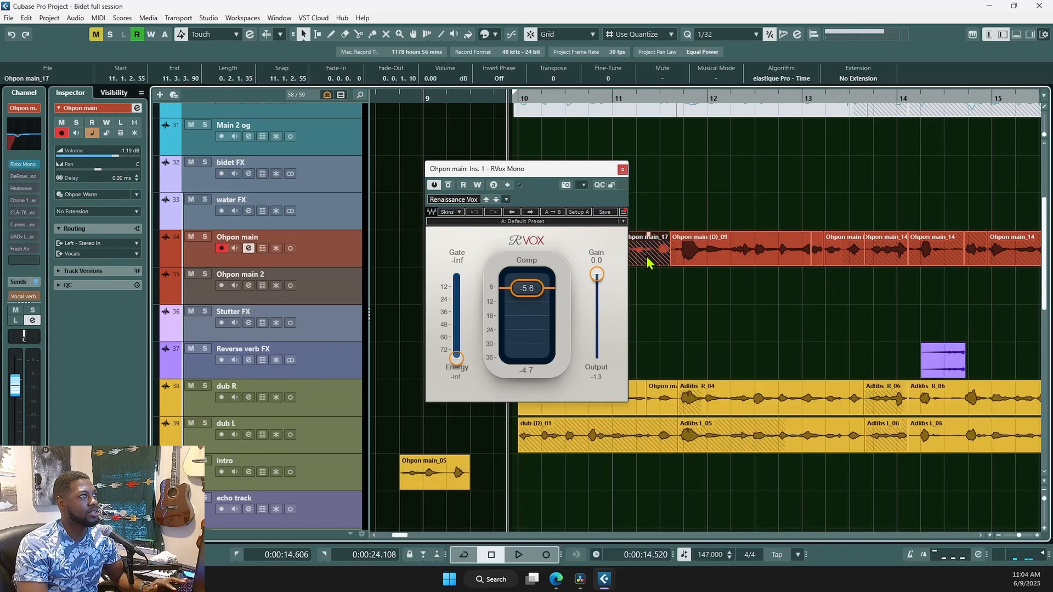
left_click(207, 238)
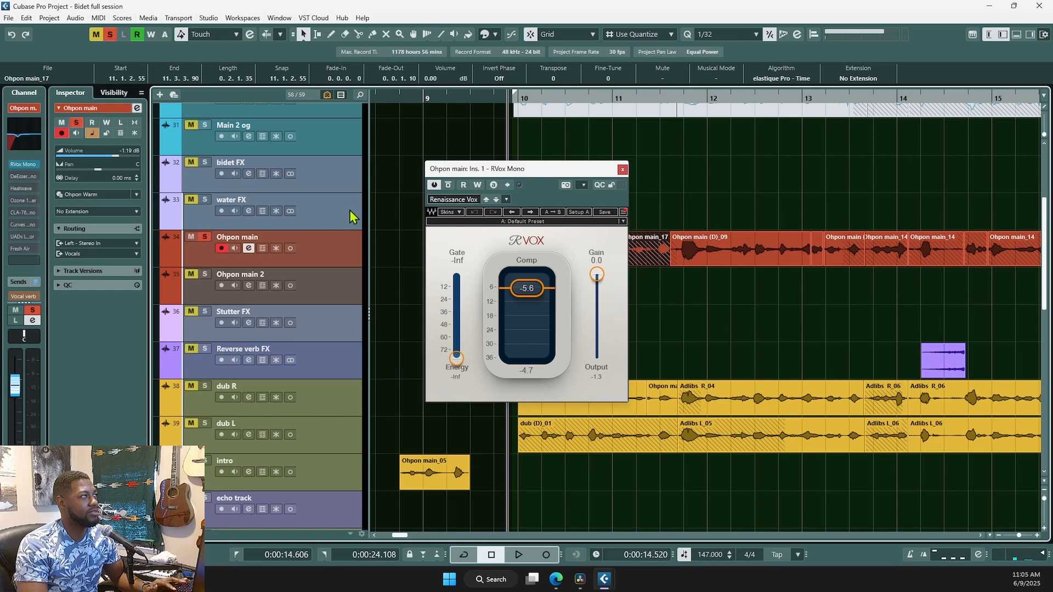
left_click(706, 251)
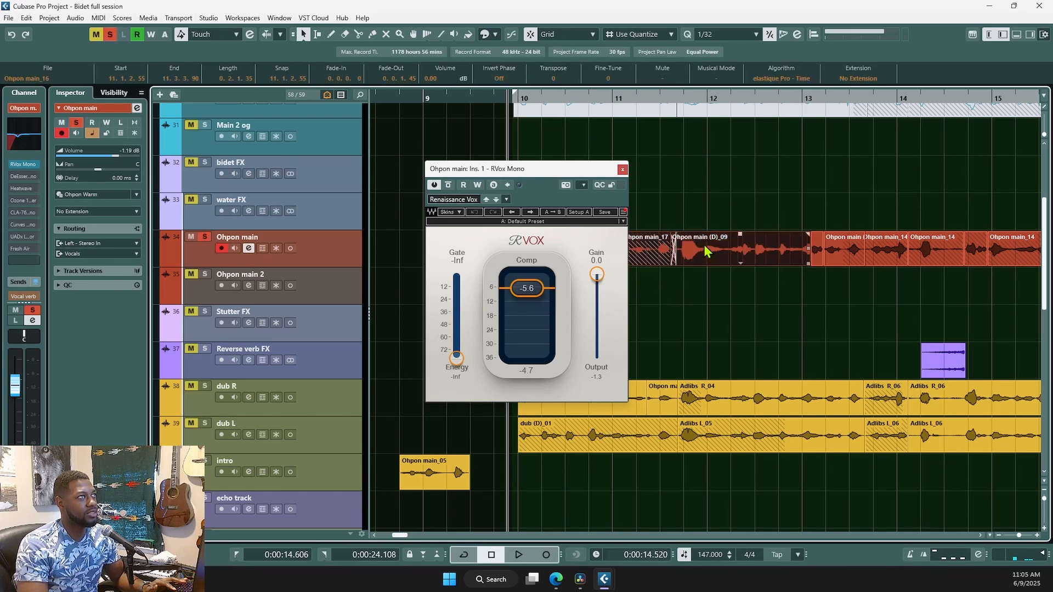
key("space")
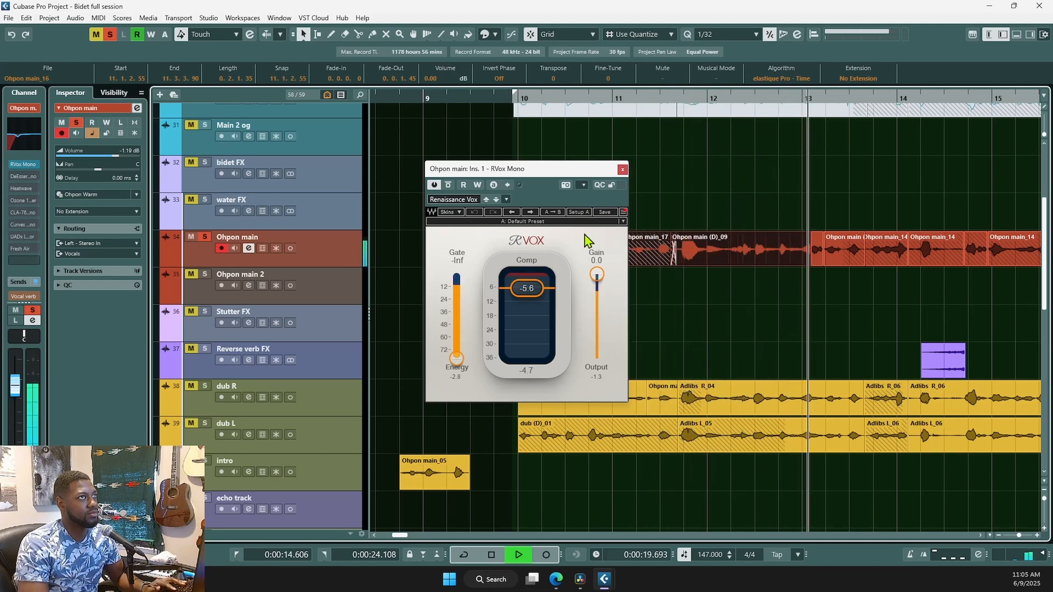
key("space")
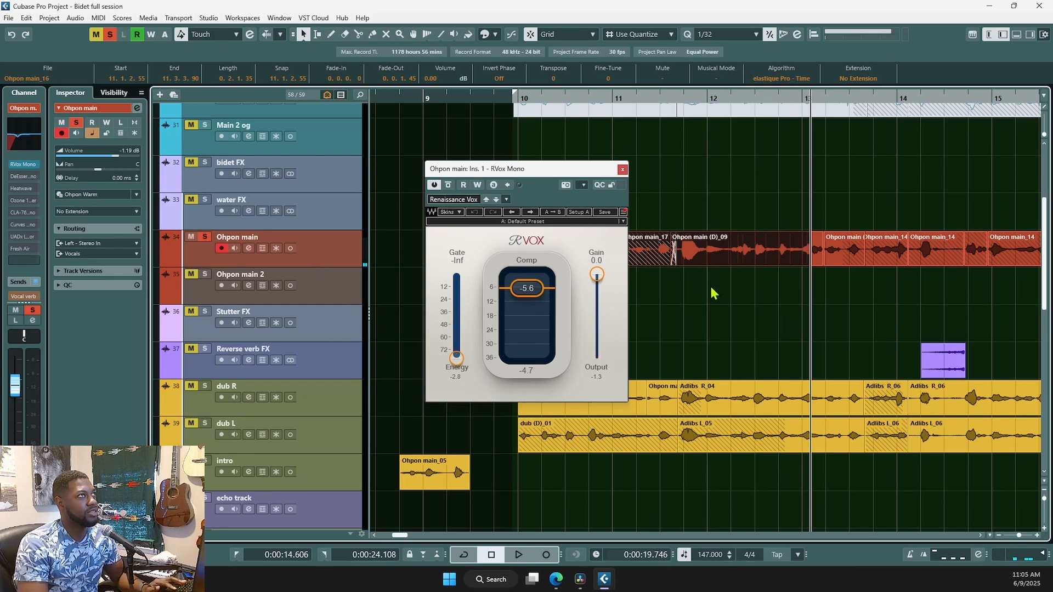
scroll(713, 295, "down", 2, "ctrl")
scroll(713, 294, "down", 2, "ctrl")
key("KP_Divide")
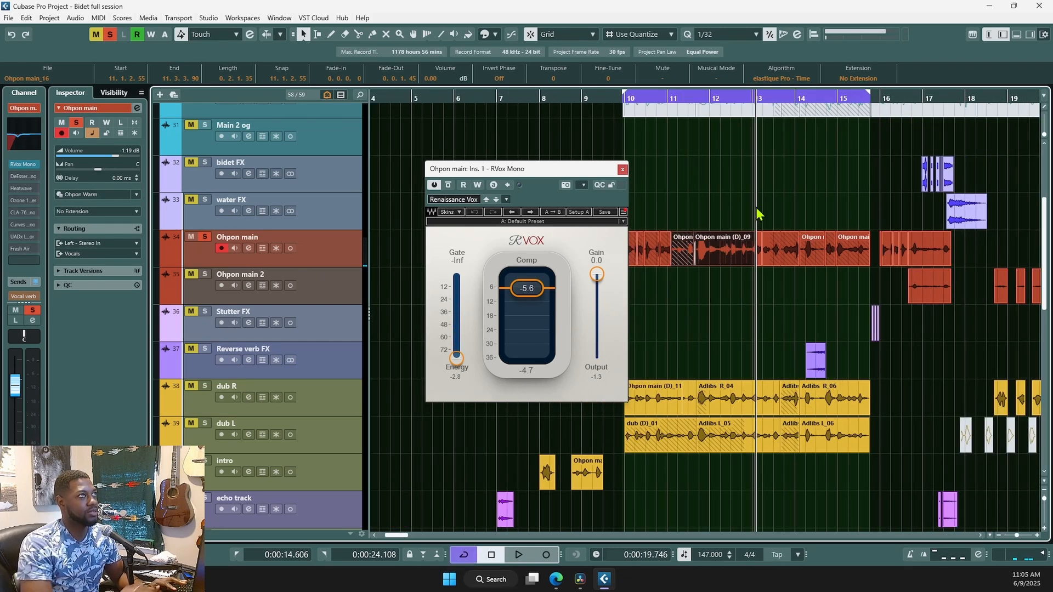
left_click(626, 141)
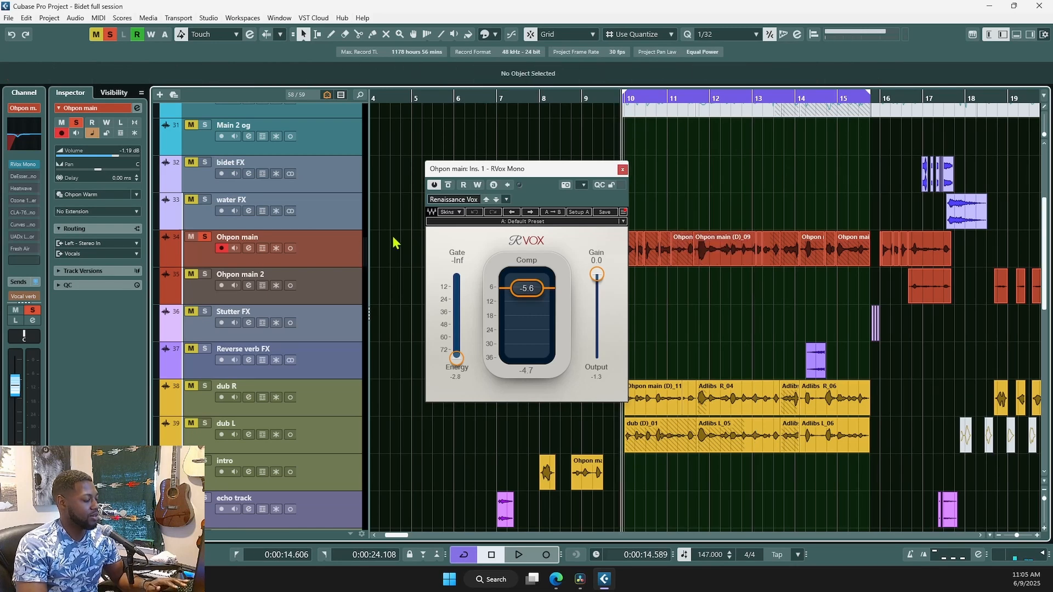
key("e")
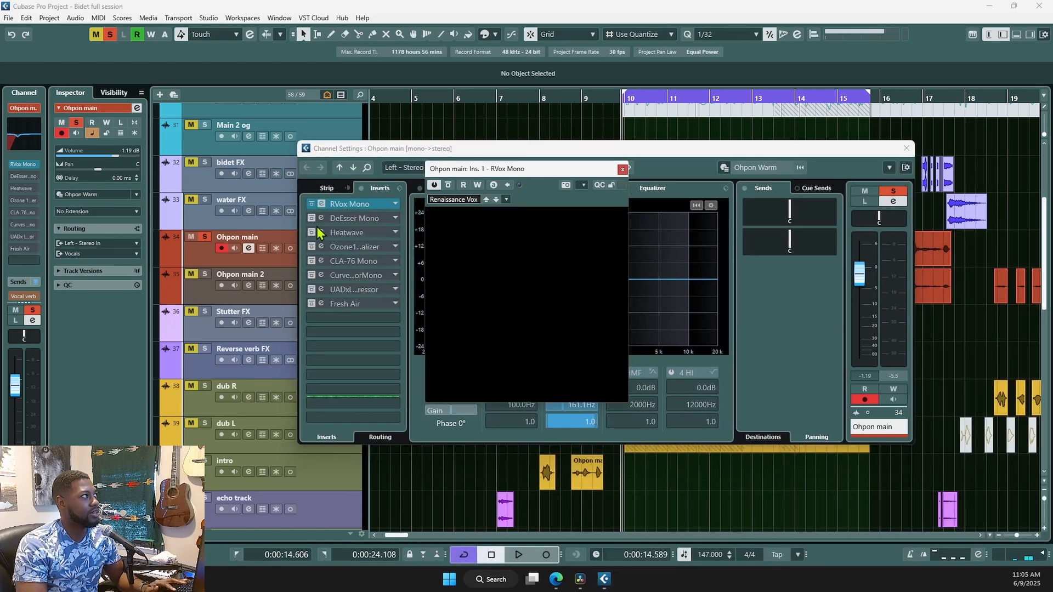
- Re-enable DeEsser Mono after RVox, change its audio mode, close it, and switch to DaVinci Resolve
left_click(322, 204)
left_click(311, 218)
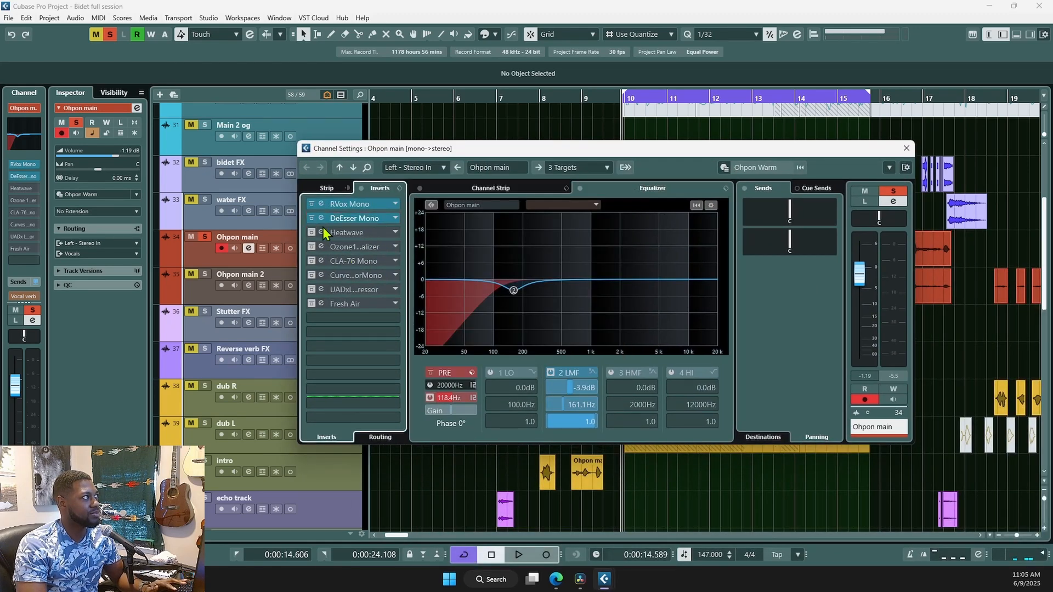
left_click(322, 218)
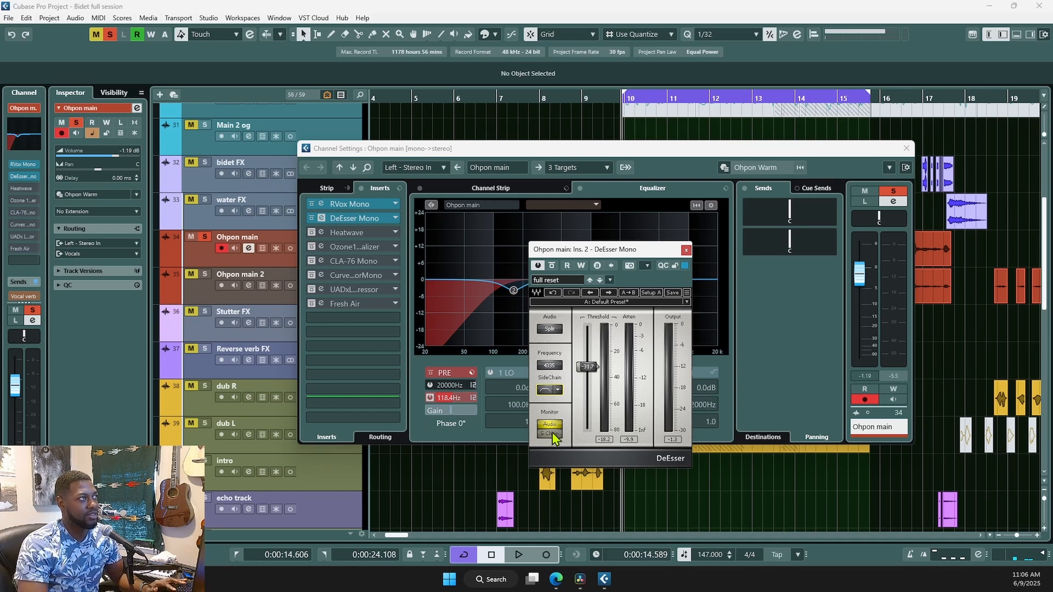
left_click(554, 331)
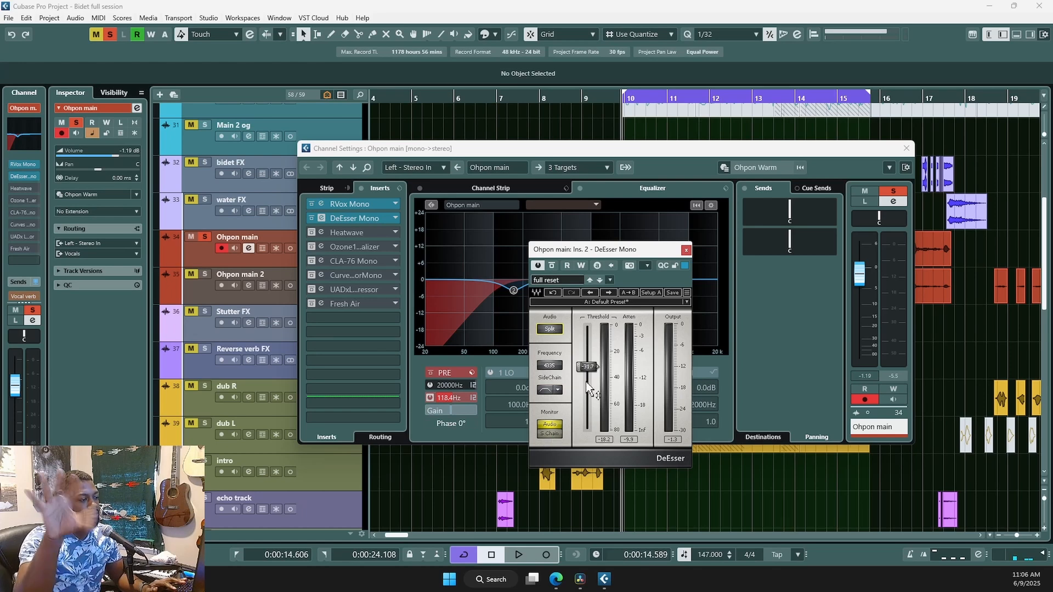
left_click(687, 251)
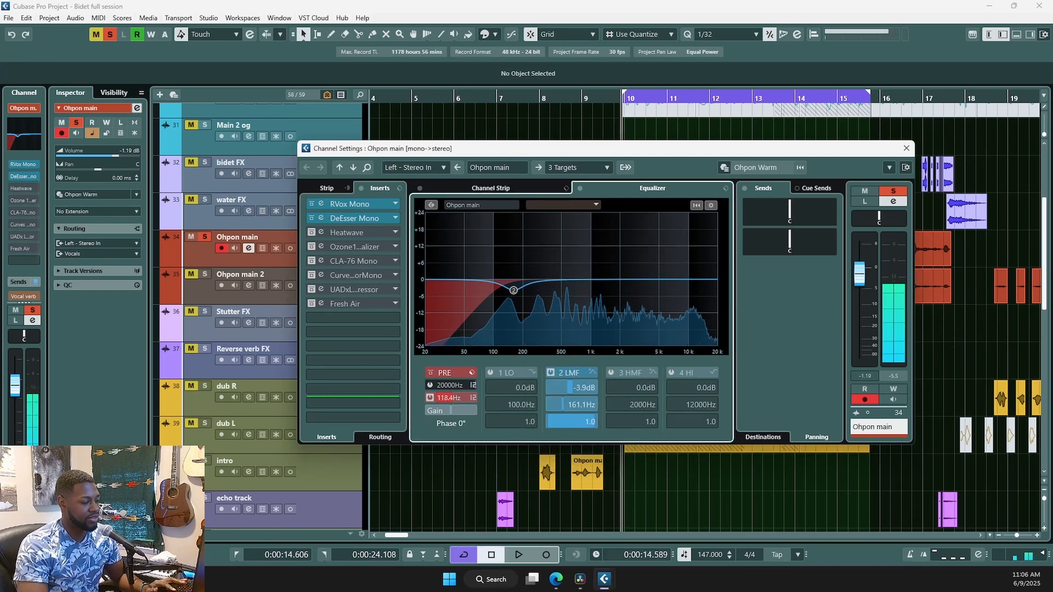
key("alt+Tab")
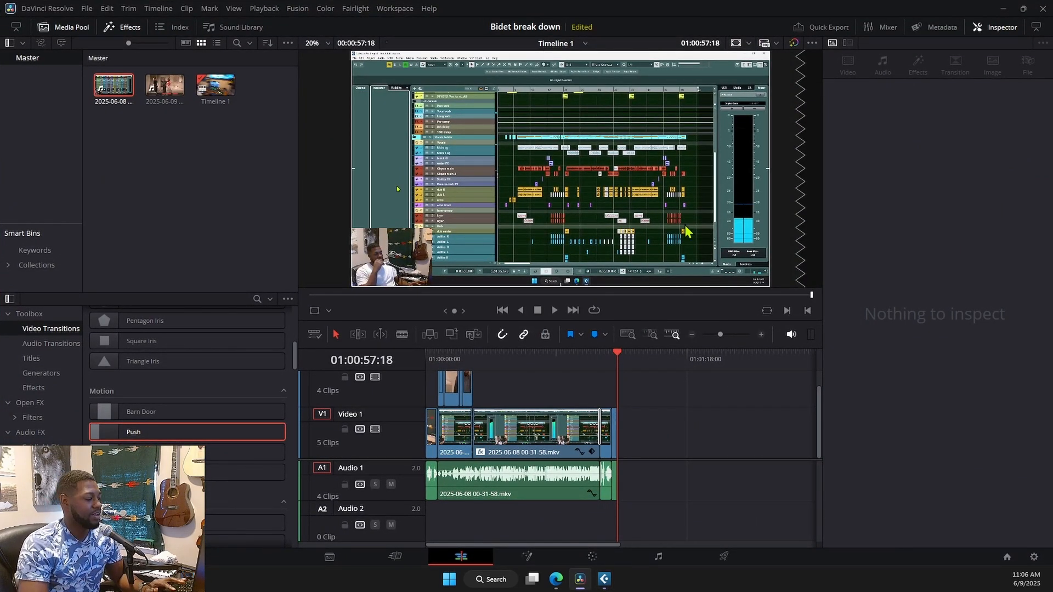
left_click(248, 184)
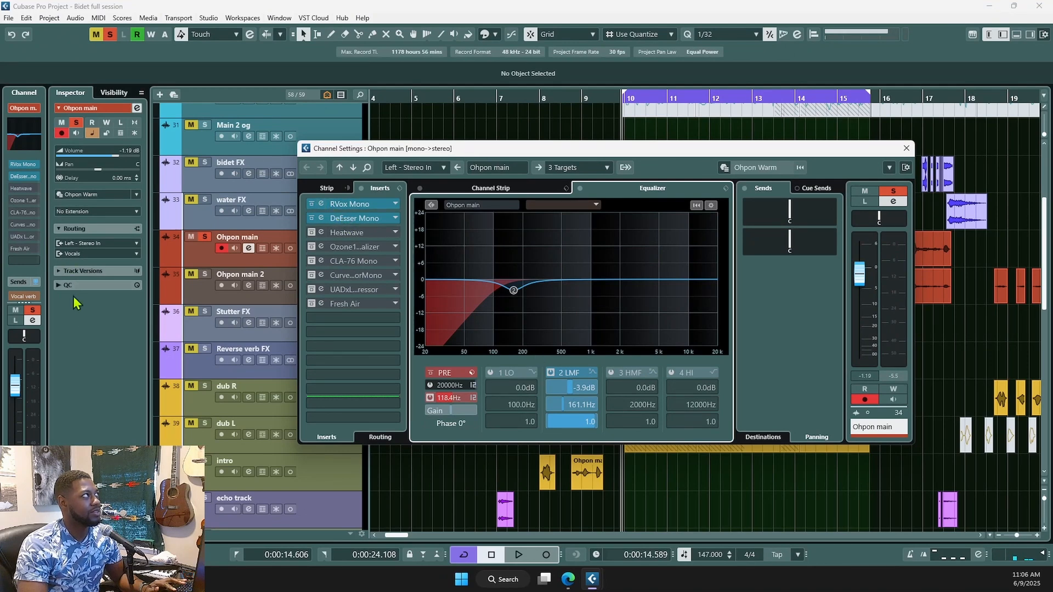
- Reopen the DeEsser Mono editor on Ohpon main, enable Monitor S-Chain, and audition the sidechain
left_click(125, 349)
key("space")
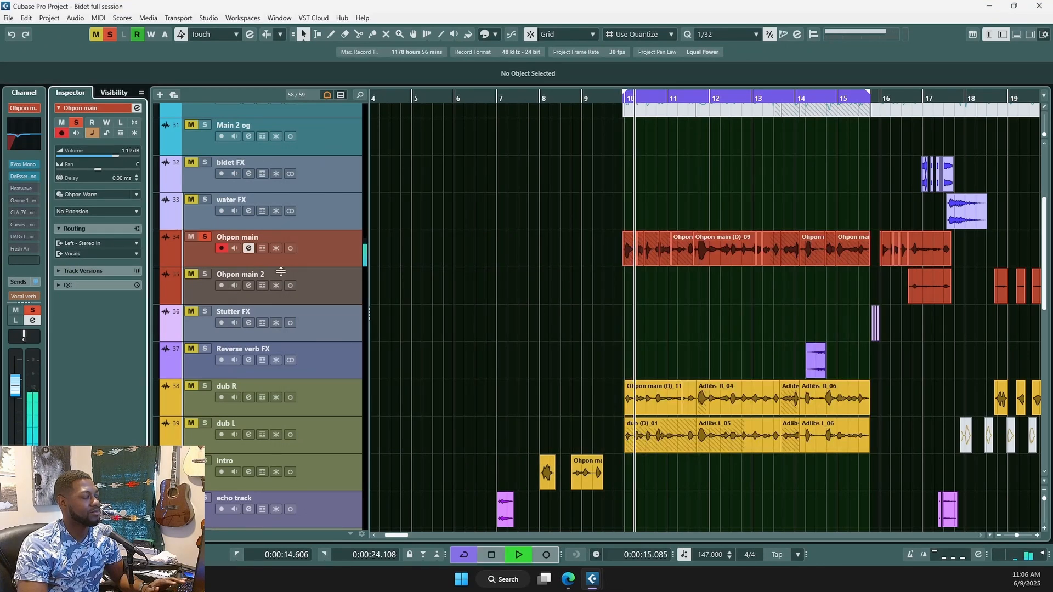
key("space")
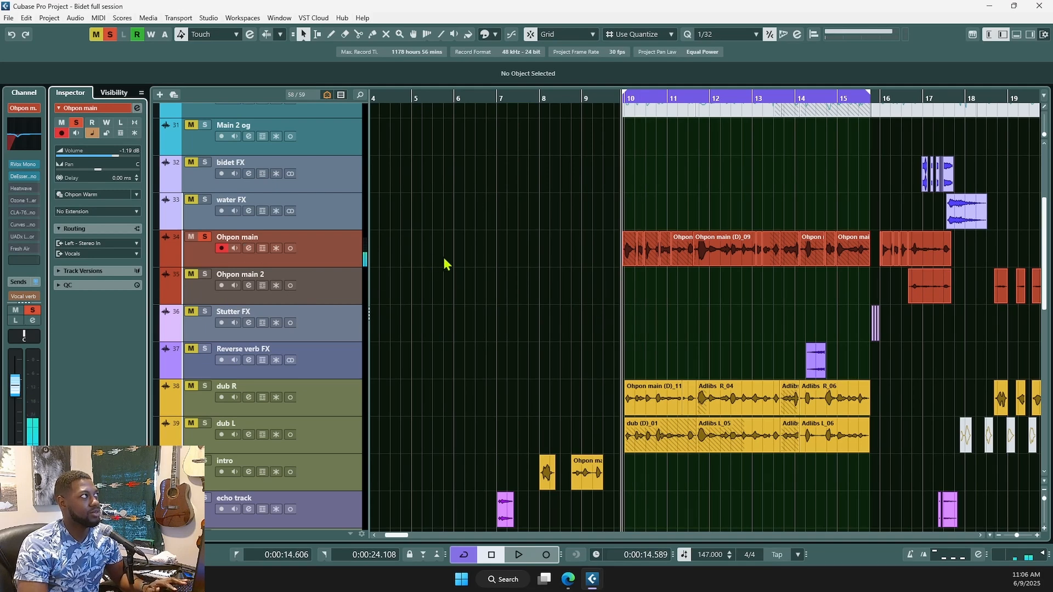
key("e")
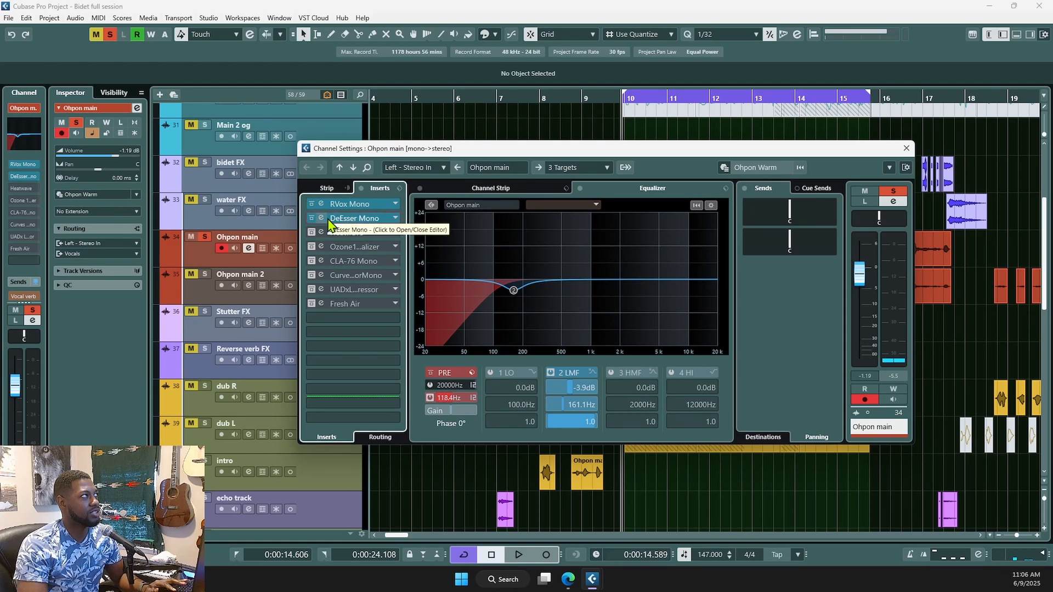
left_click(351, 218)
left_click_drag(608, 249, 598, 207)
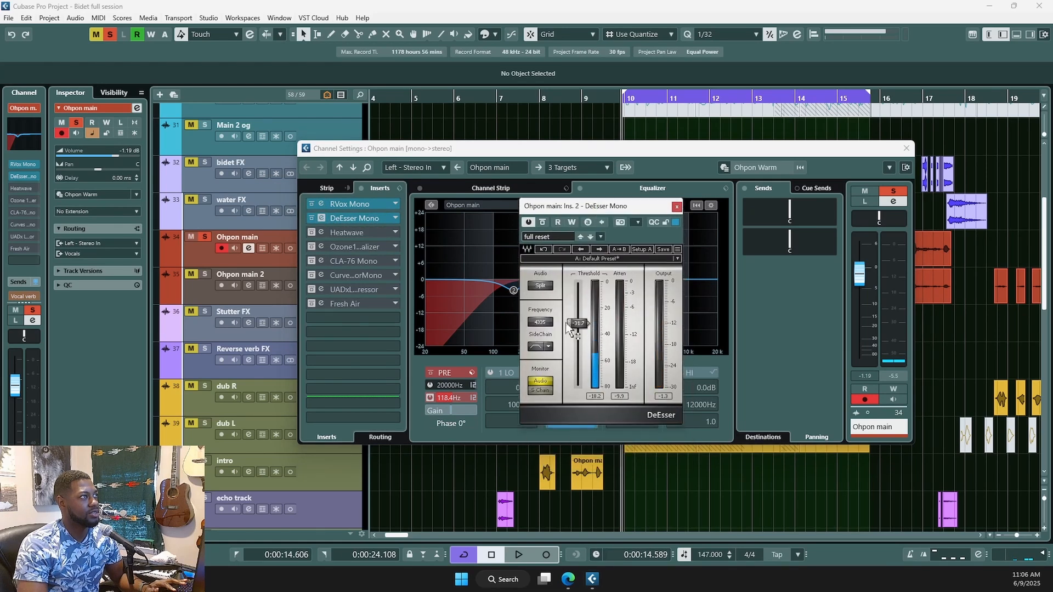
left_click(541, 390)
key("space")
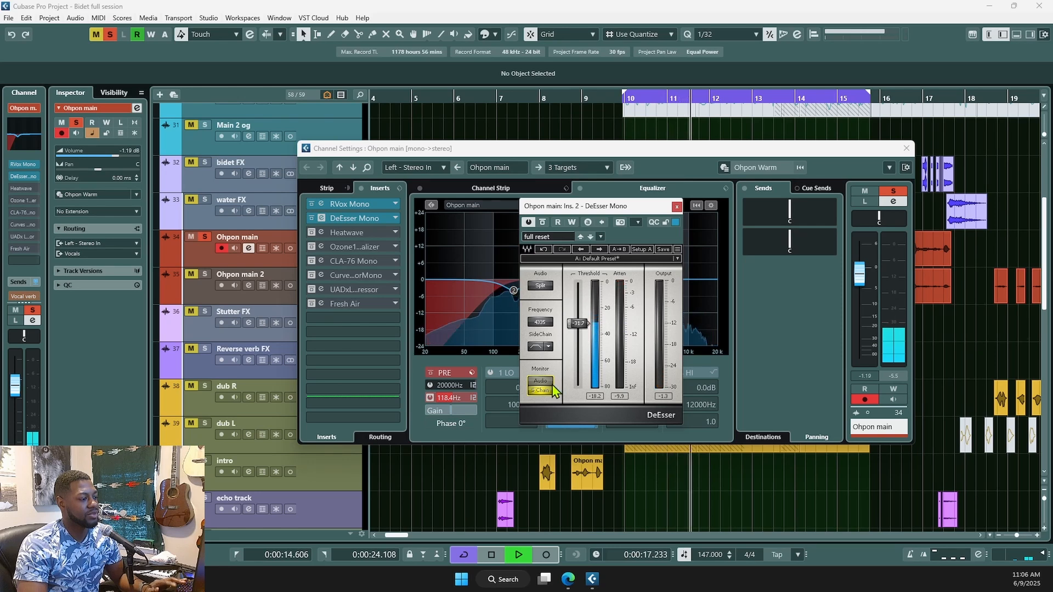
key("space")
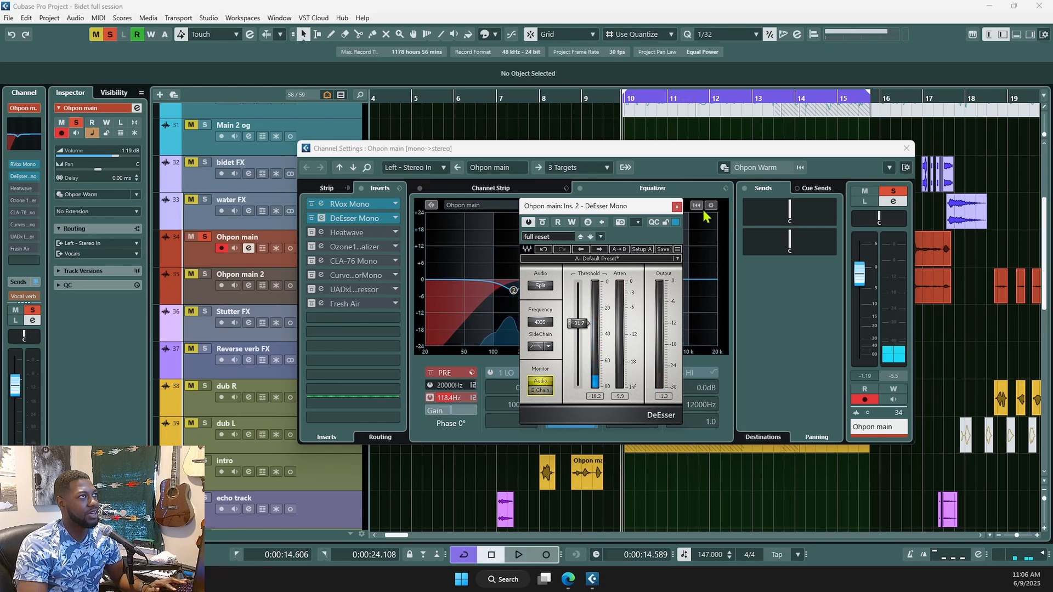
left_click(676, 208)
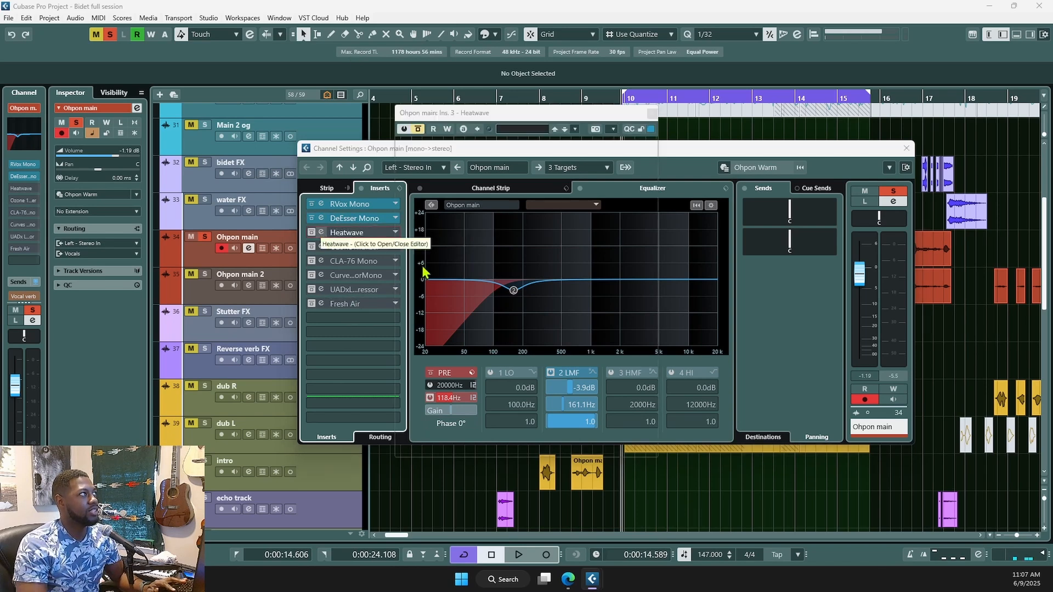
- Open the Heatwave editor on Ohpon main, showing Drive at 7, and move it right
left_click(322, 233)
left_click_drag(559, 141, 679, 126)
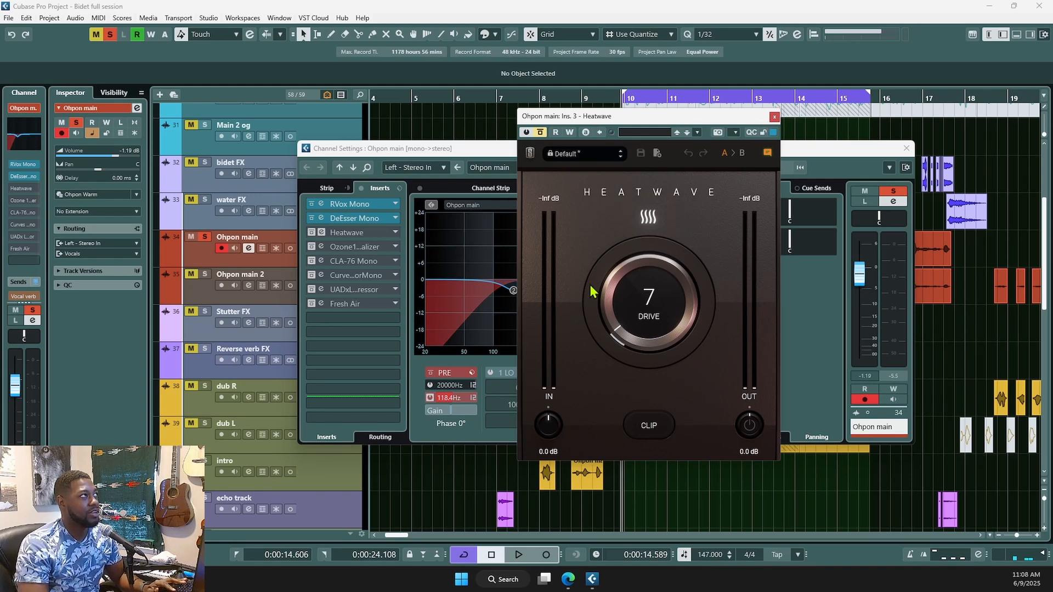
- Turn on Ohpon main's Heatwave insert, A/B it during vocal playback, then close its editor
left_click(321, 235)
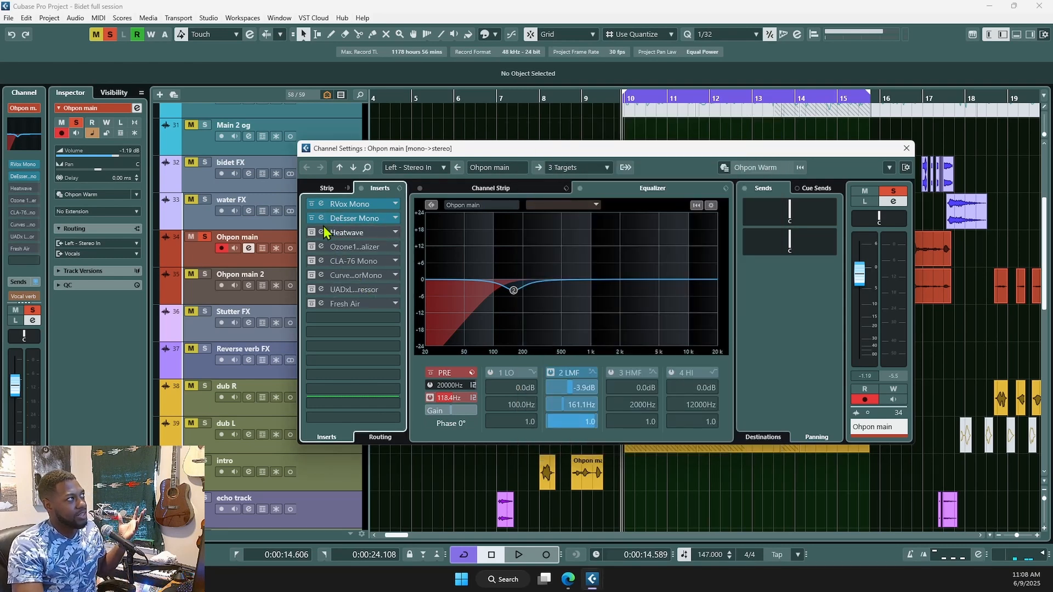
left_click(322, 234)
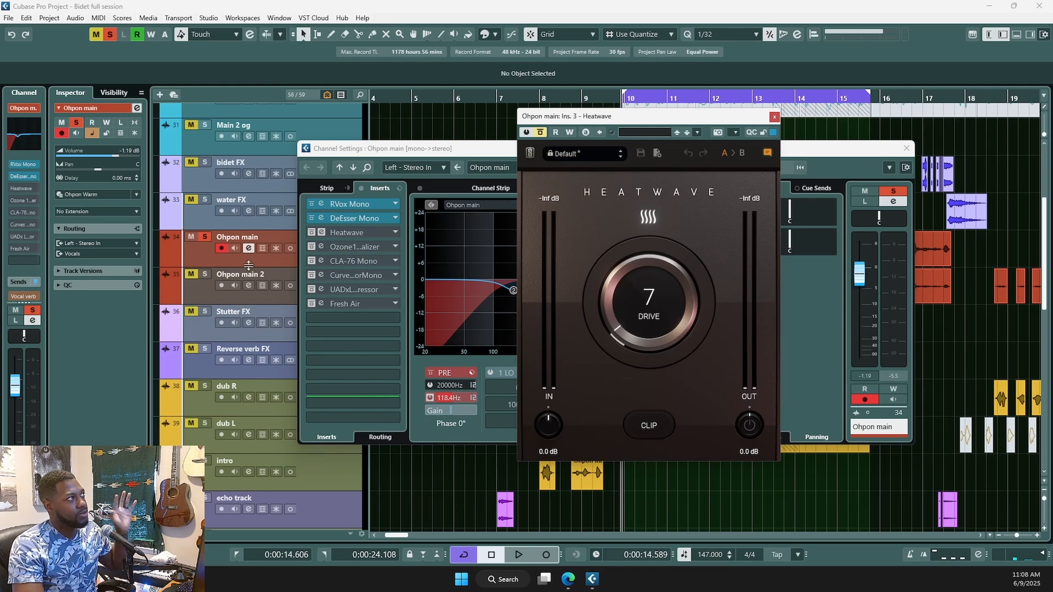
left_click(311, 232)
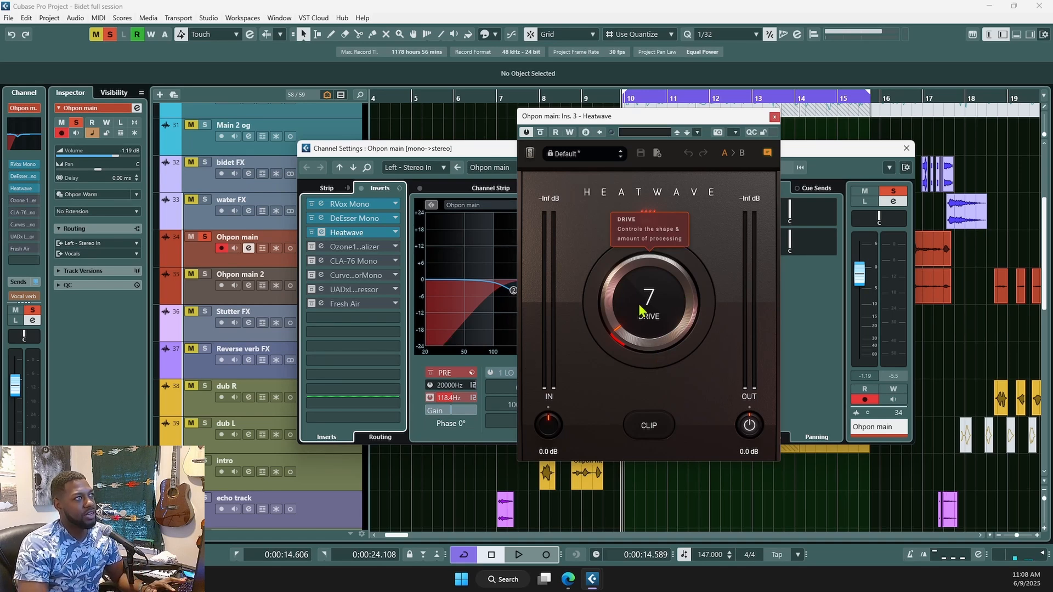
left_click(323, 235)
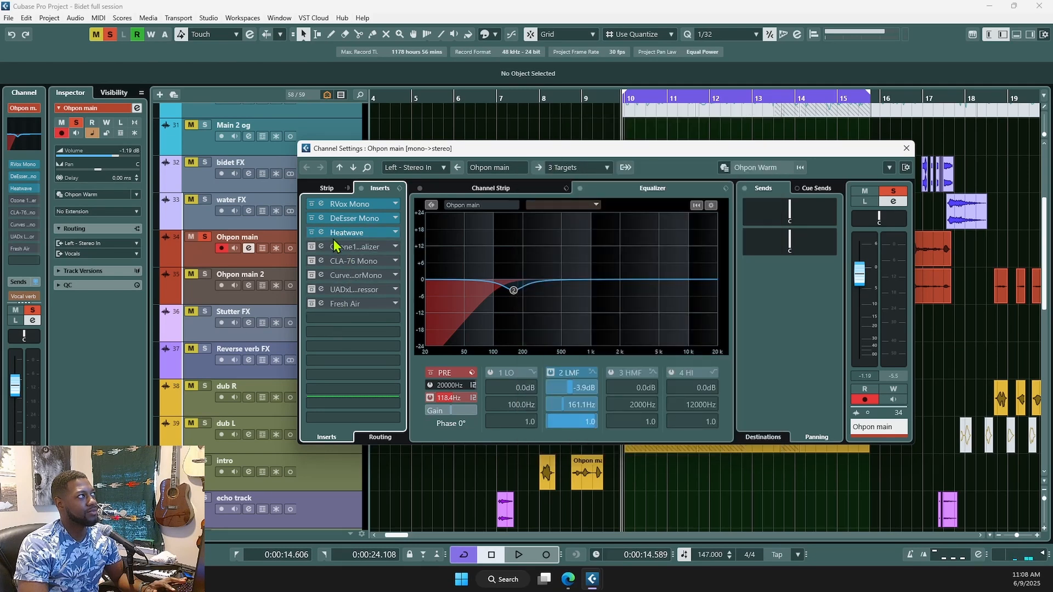
left_click(322, 235)
key("space")
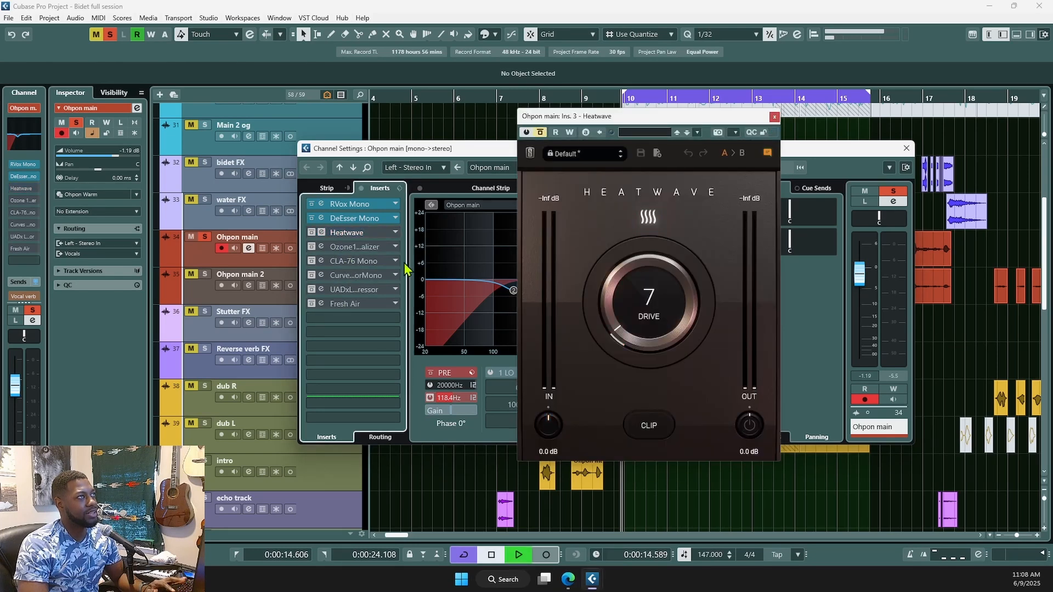
key("space")
left_click(313, 234)
key("space")
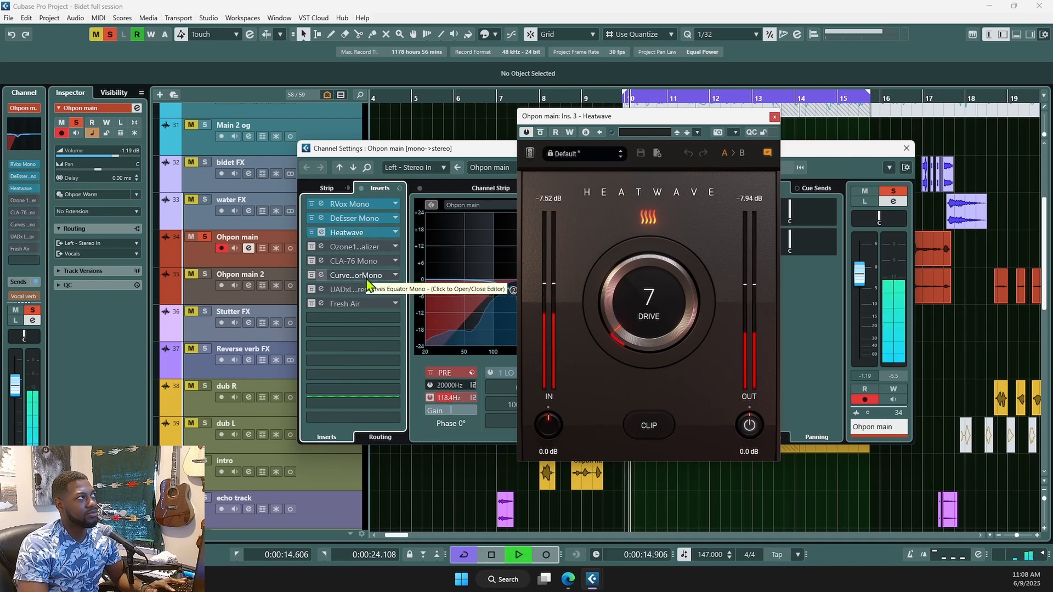
key("space")
left_click(774, 117)
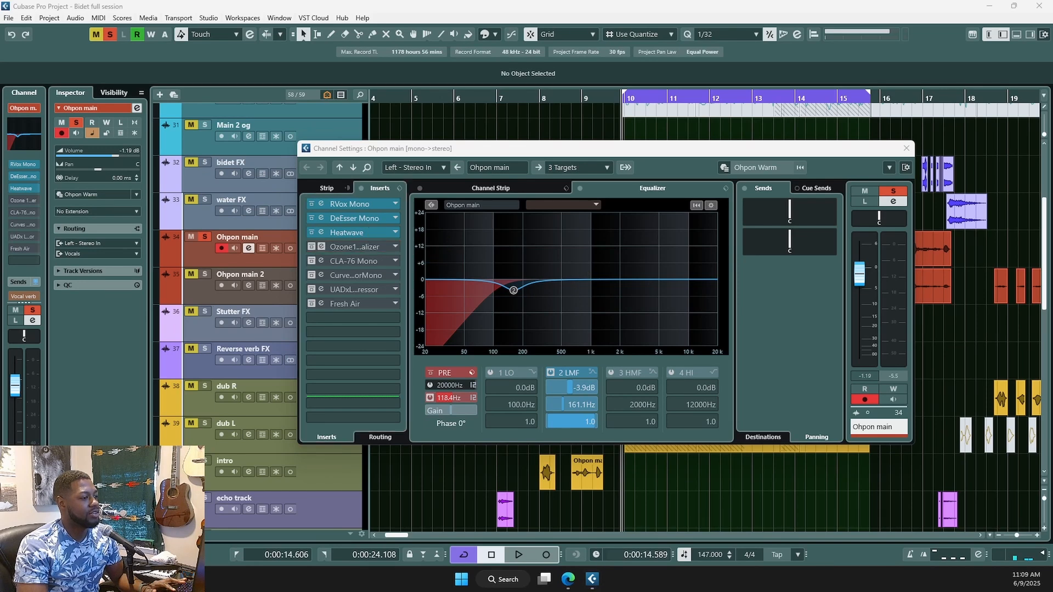
- Position the Ozone 11 Equalizer window, un-bypass it, audition, and select the 7037 Hz high shelf
left_click_drag(643, 0, 704, 152)
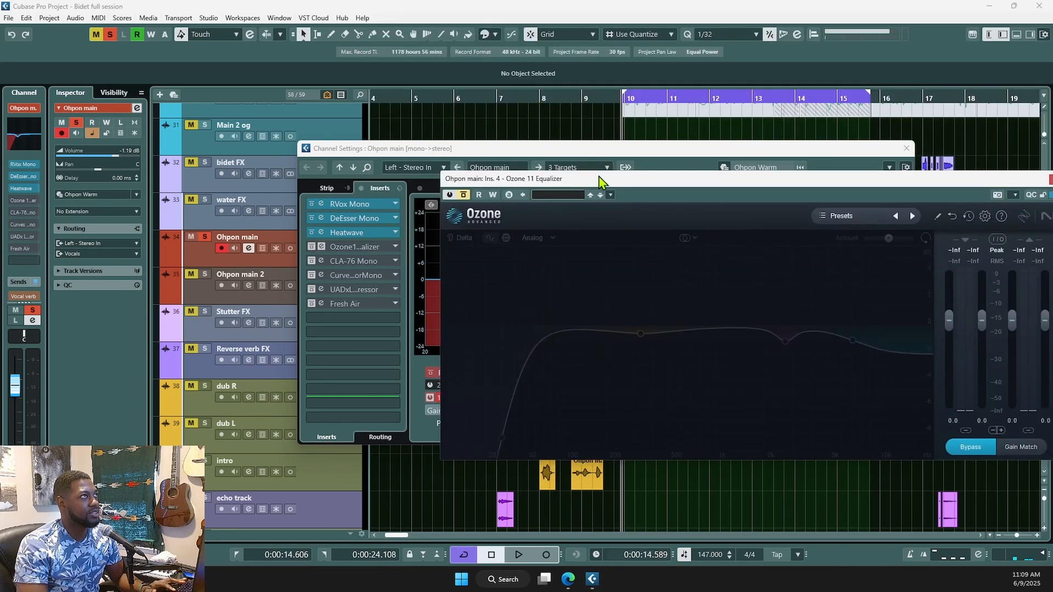
left_click_drag(599, 178, 524, 163)
left_click(390, 180)
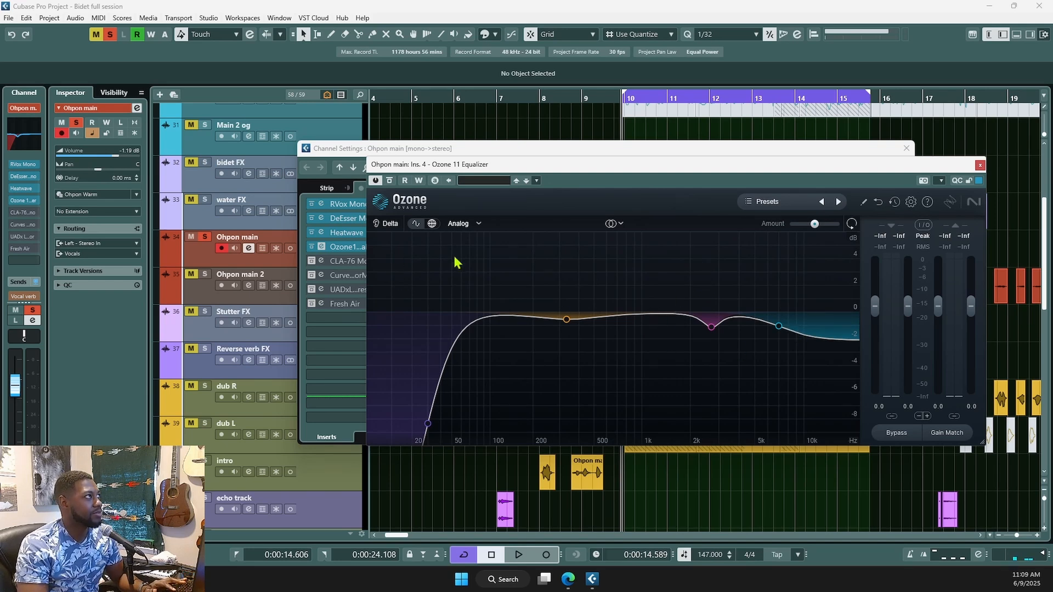
key("space")
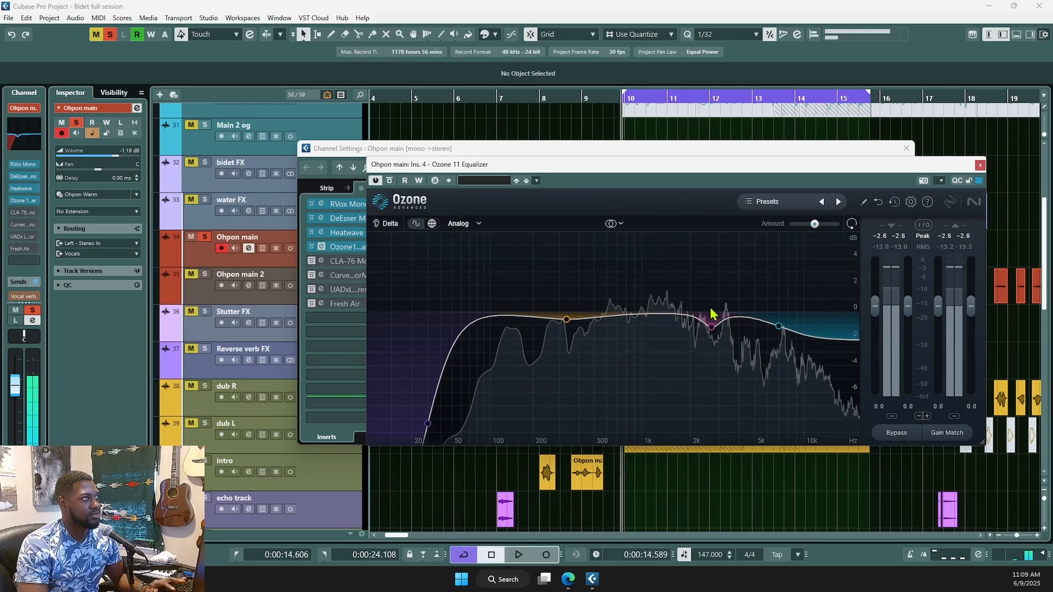
key("space")
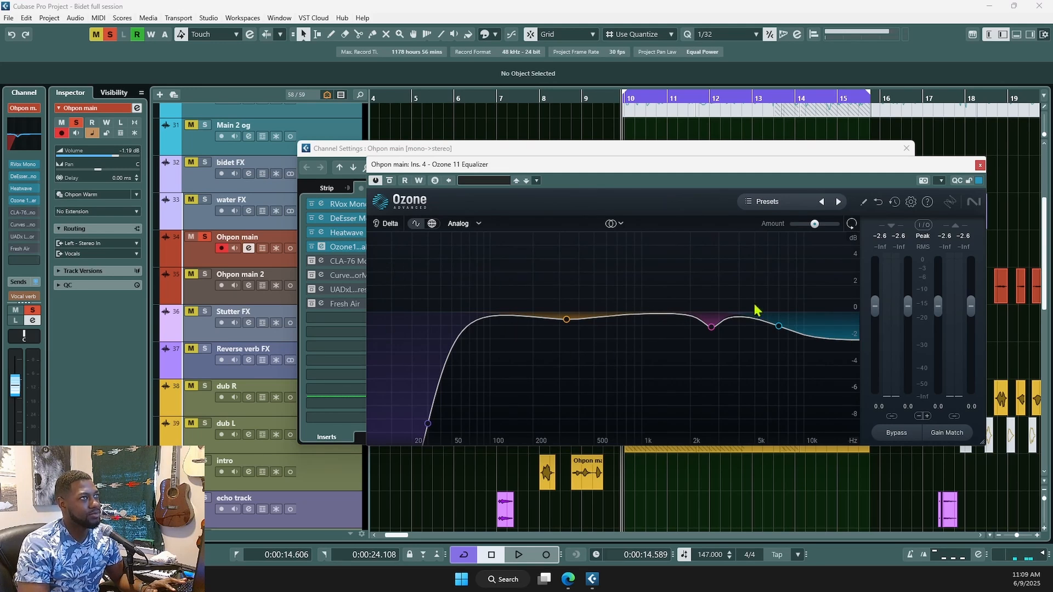
left_click(779, 327)
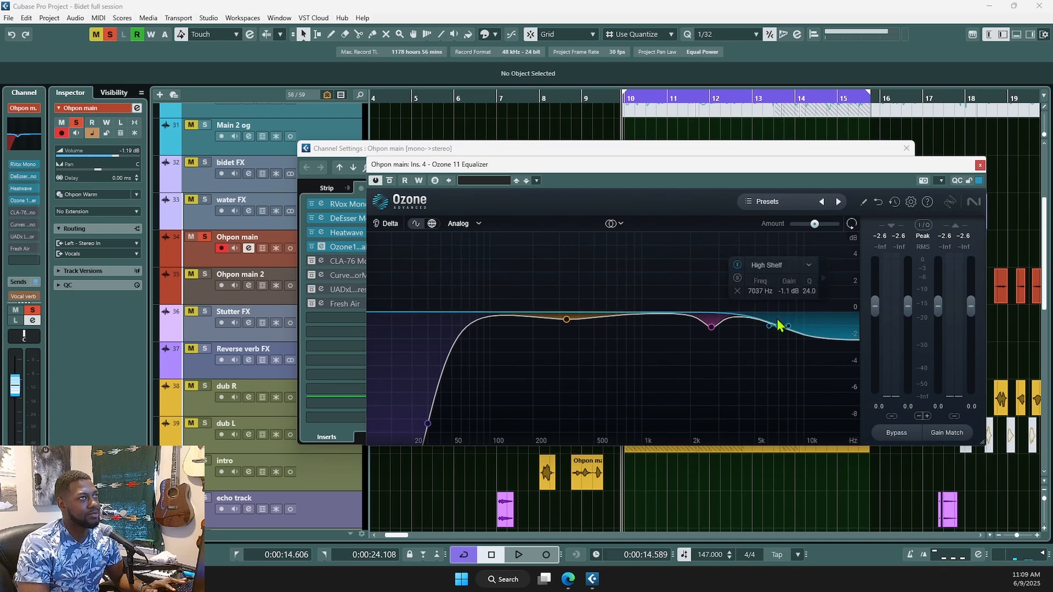
- A/B Ozone's high-shelf band and the whole Ozone insert during playback, leaving both enabled
left_click(737, 265)
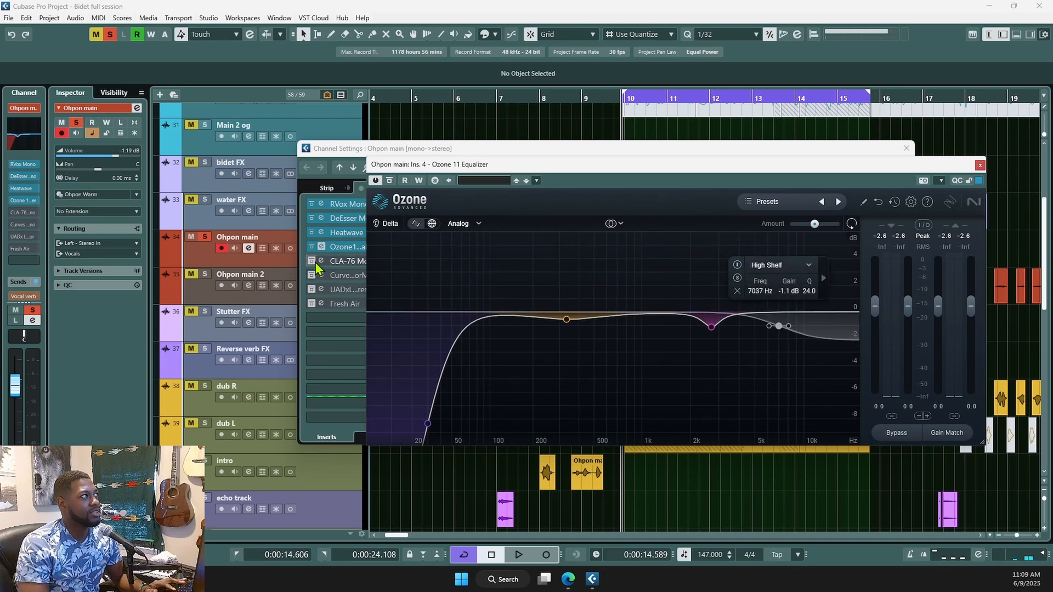
key("space")
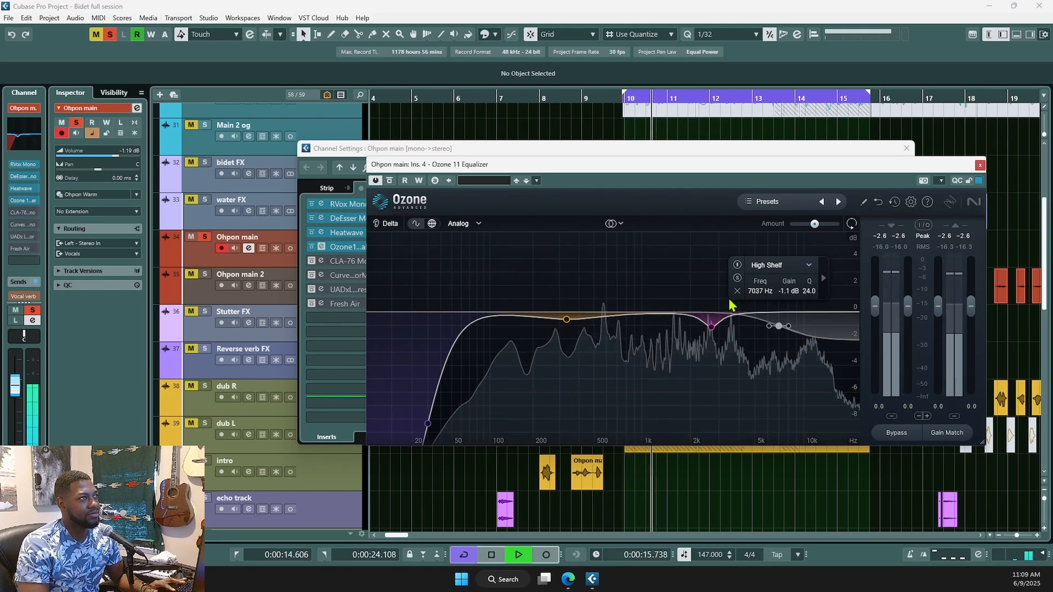
key("space")
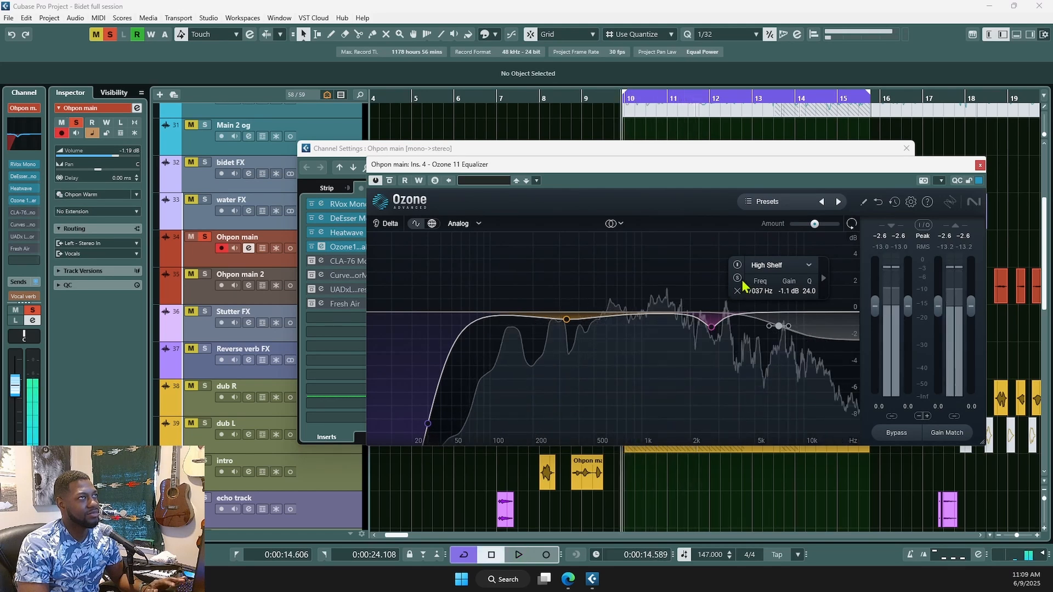
left_click(737, 265)
key("space")
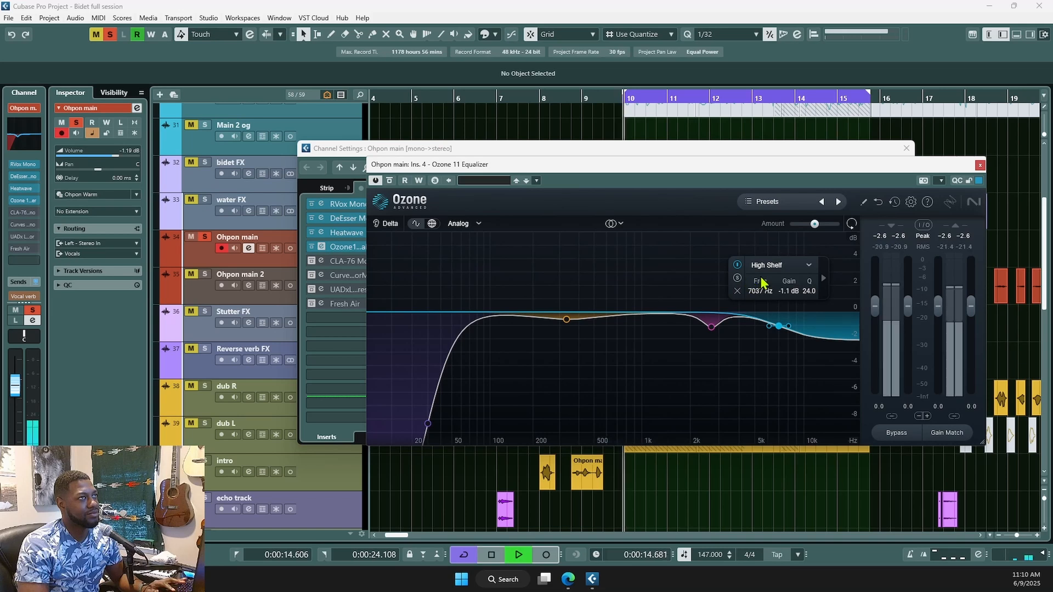
key("space")
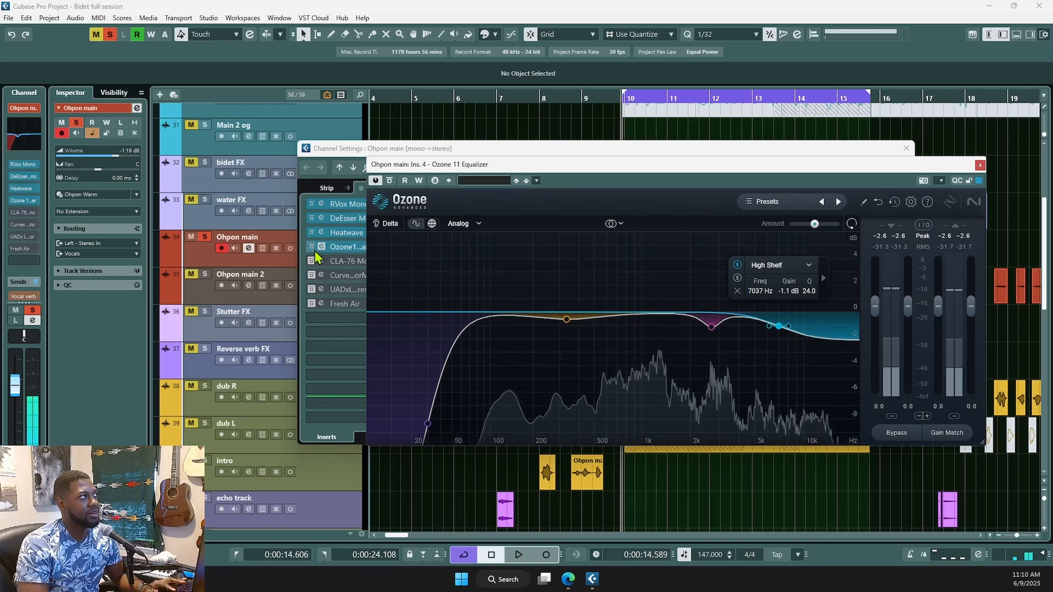
left_click(311, 248)
key("space")
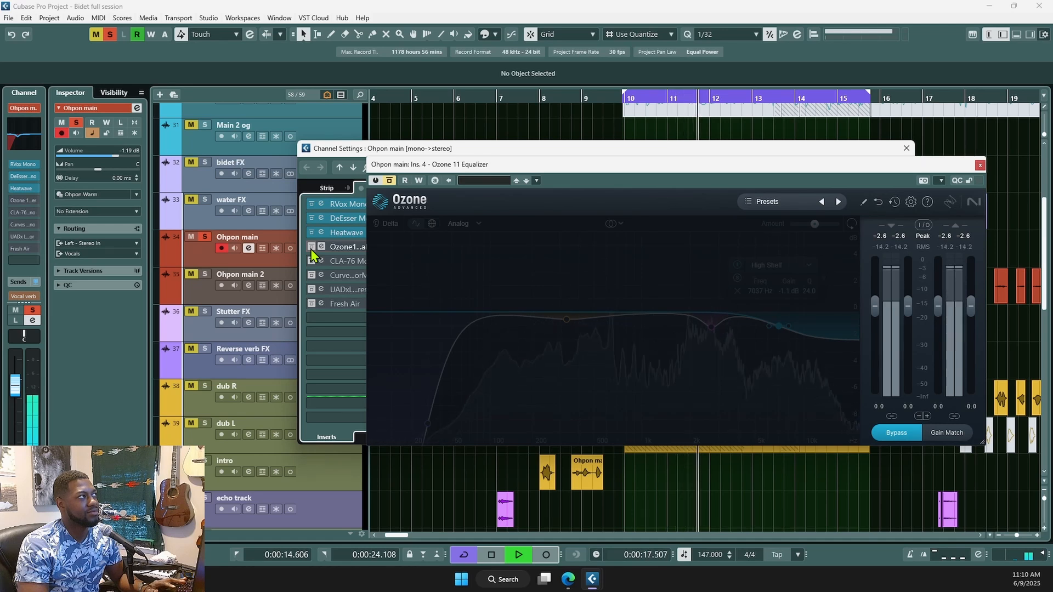
key("space")
left_click(311, 248)
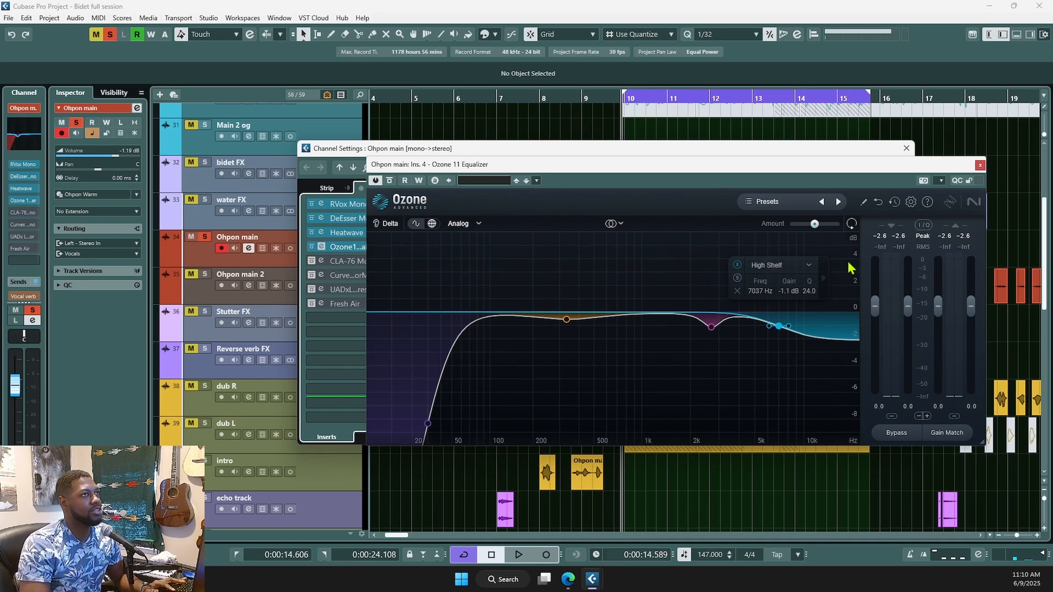
- Open and enable the CLA-76 Mono insert, placing its window over the Ozone EQ
left_click(322, 262)
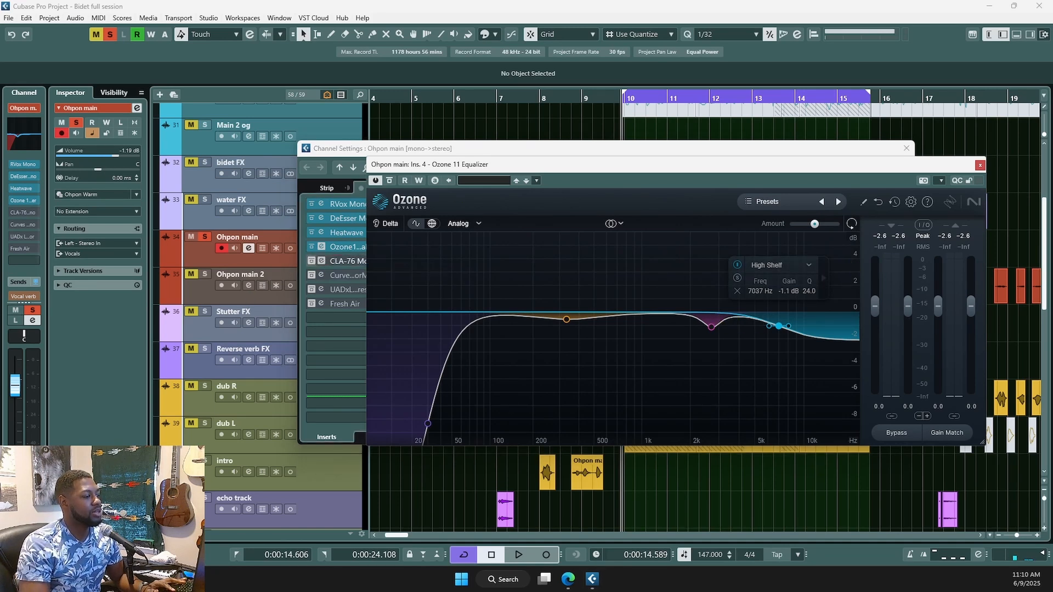
left_click(311, 261)
left_click_drag(603, 203, 721, 256)
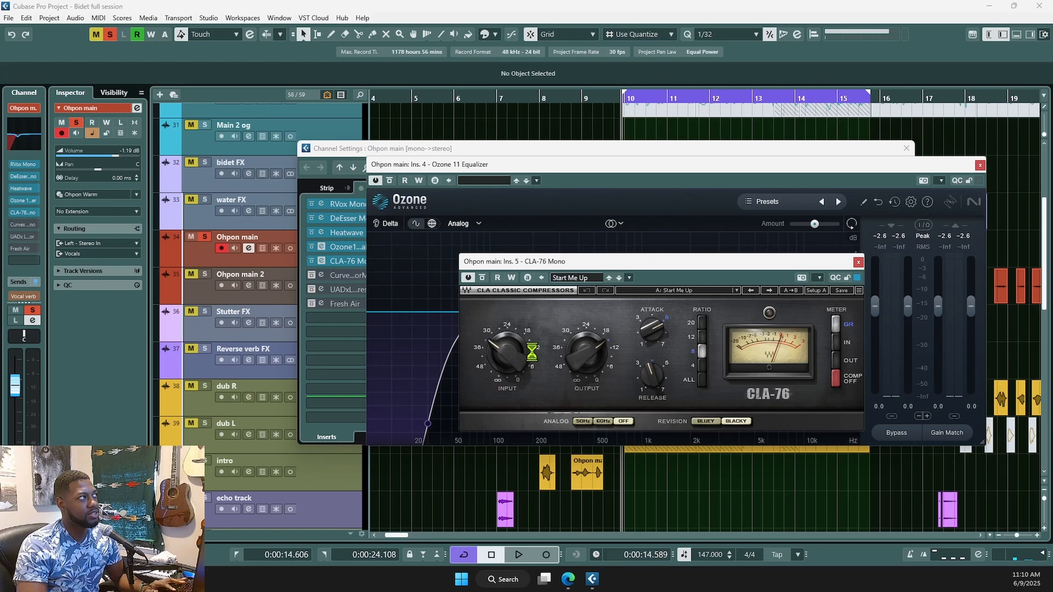
- Compare the CLA-76 compressor in playback, then close the CLA-76 and Ozone windows
left_click(468, 278)
key("space")
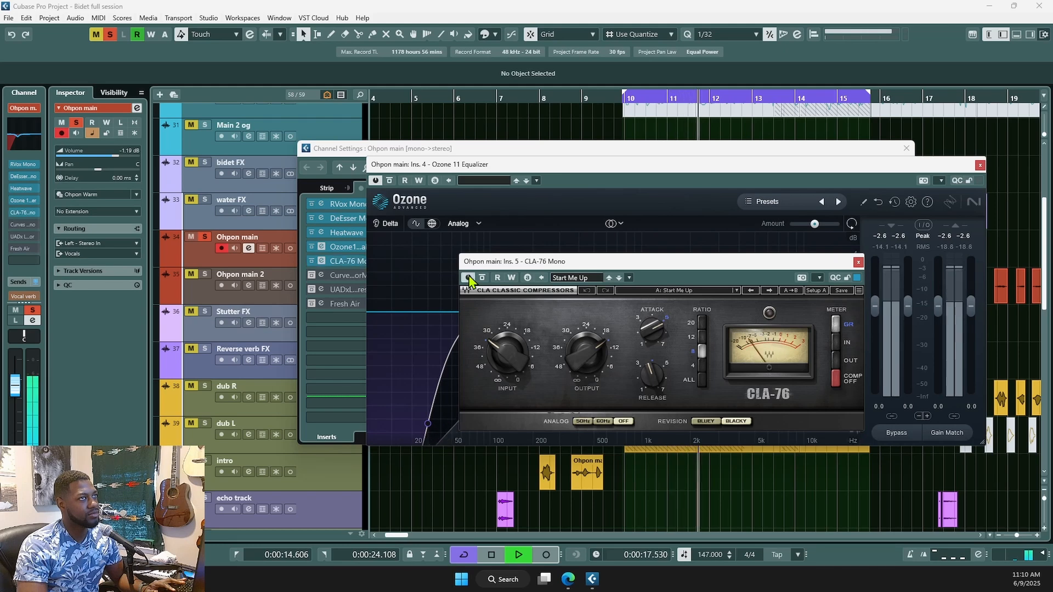
key("space")
left_click(858, 266)
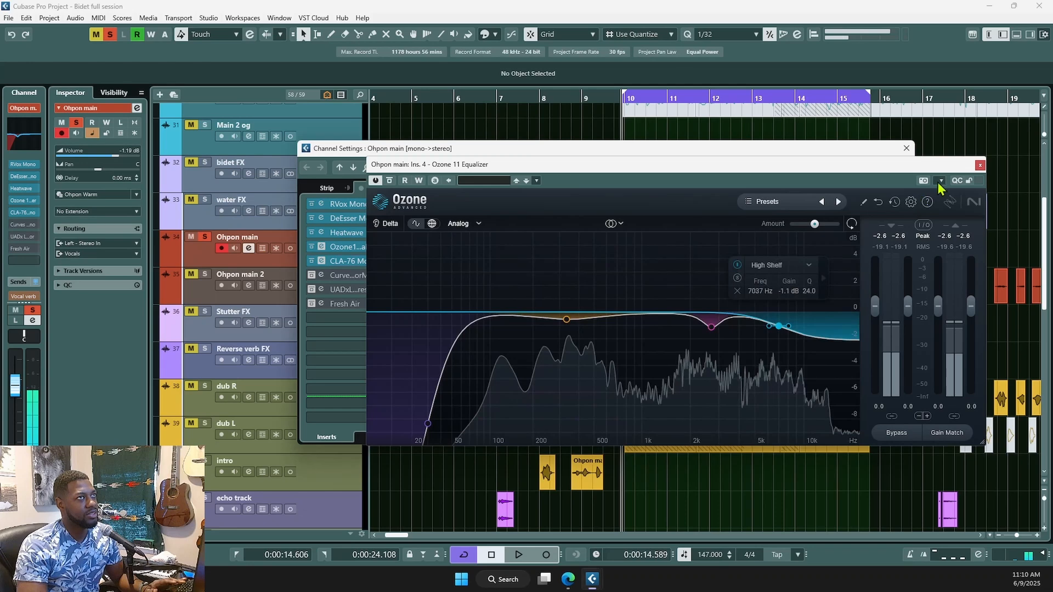
left_click(980, 164)
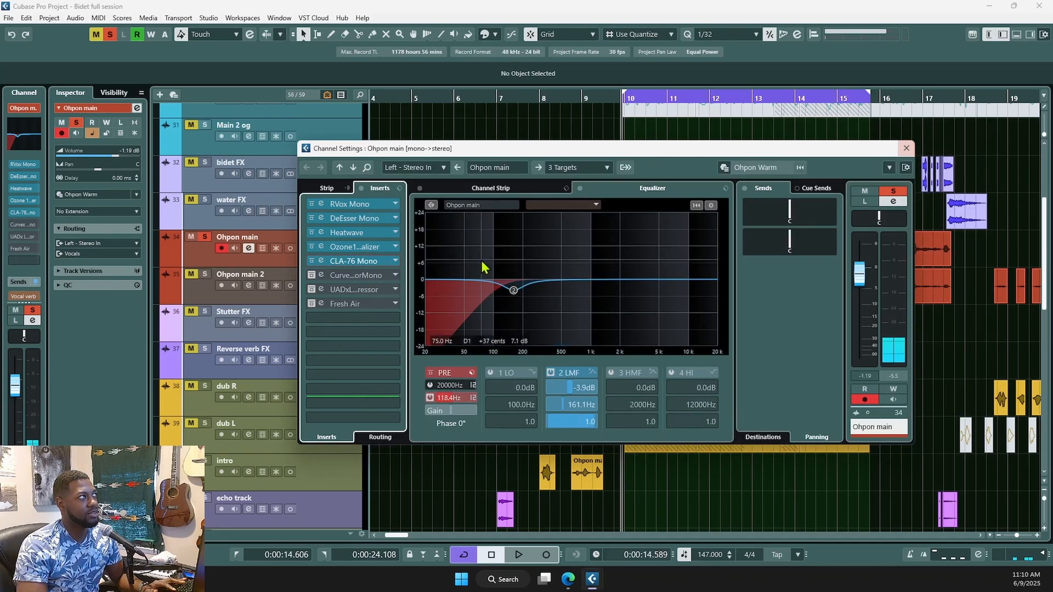
- Enable Curves Equator, audition the vocal through it, and open the UADx LA-2A editor
left_click(322, 275)
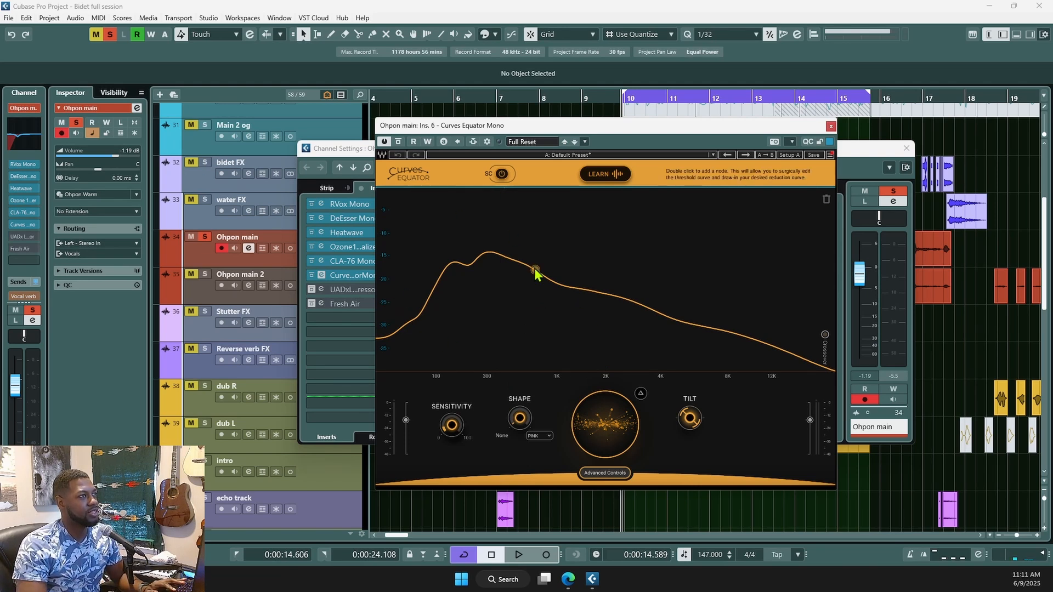
key("space")
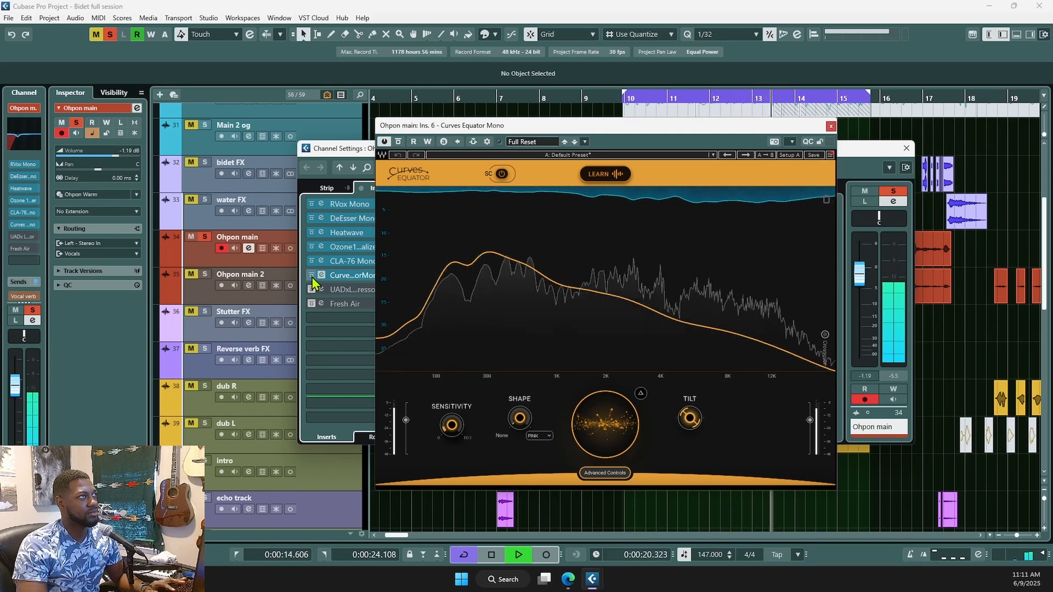
key("space")
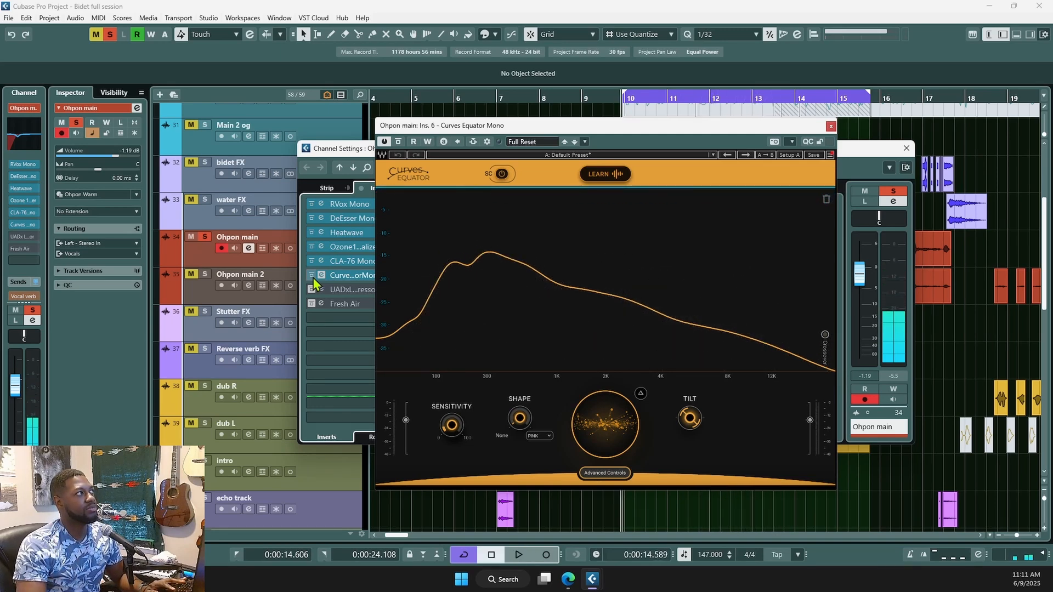
left_click(320, 289)
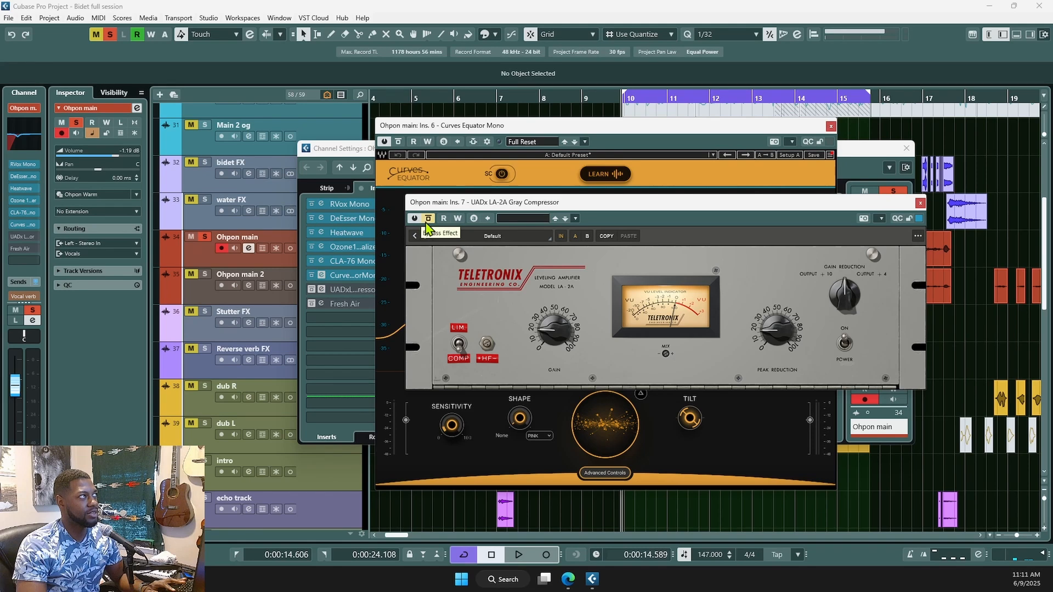
- A/B the LA-2A compressor on and off while the vocal plays
key("space")
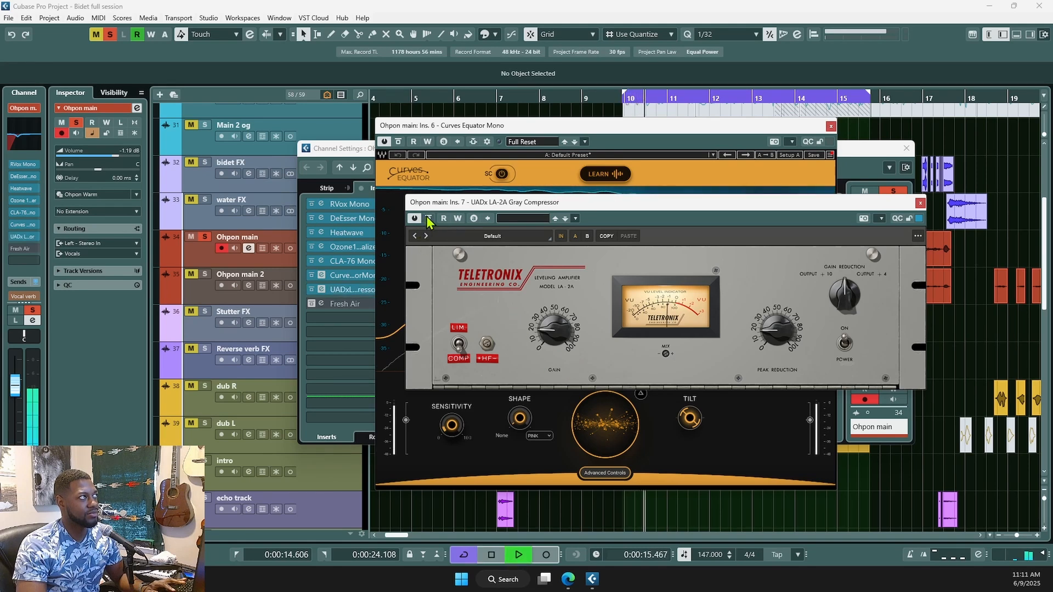
left_click(415, 218)
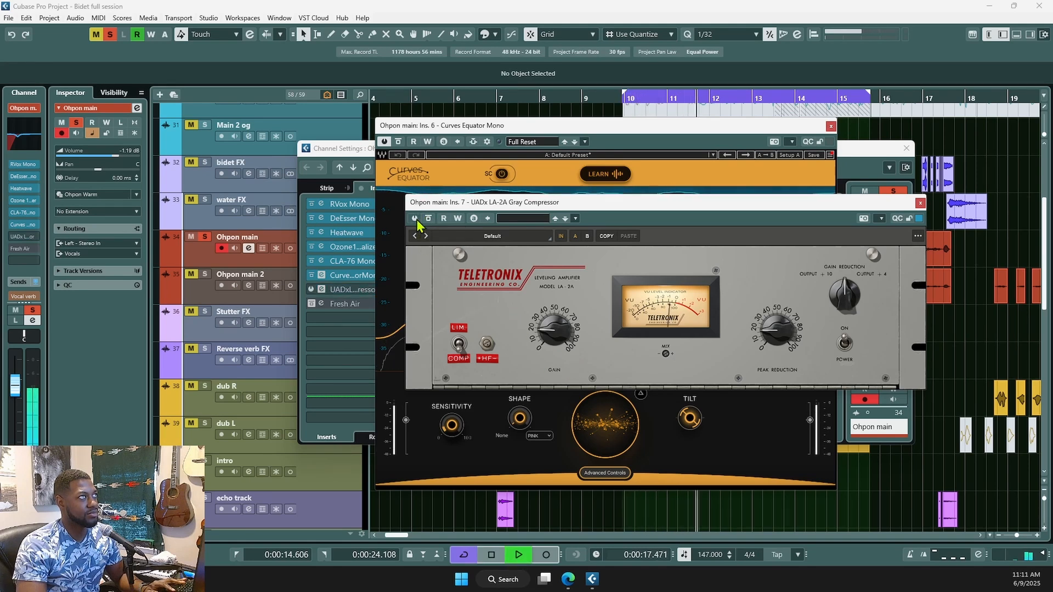
left_click(415, 219)
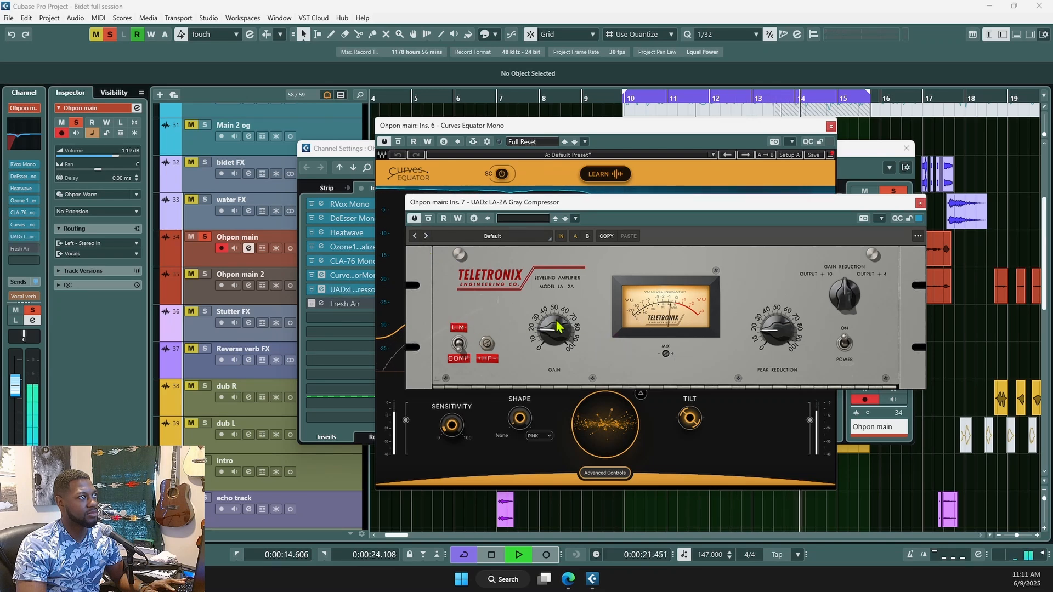
key("space")
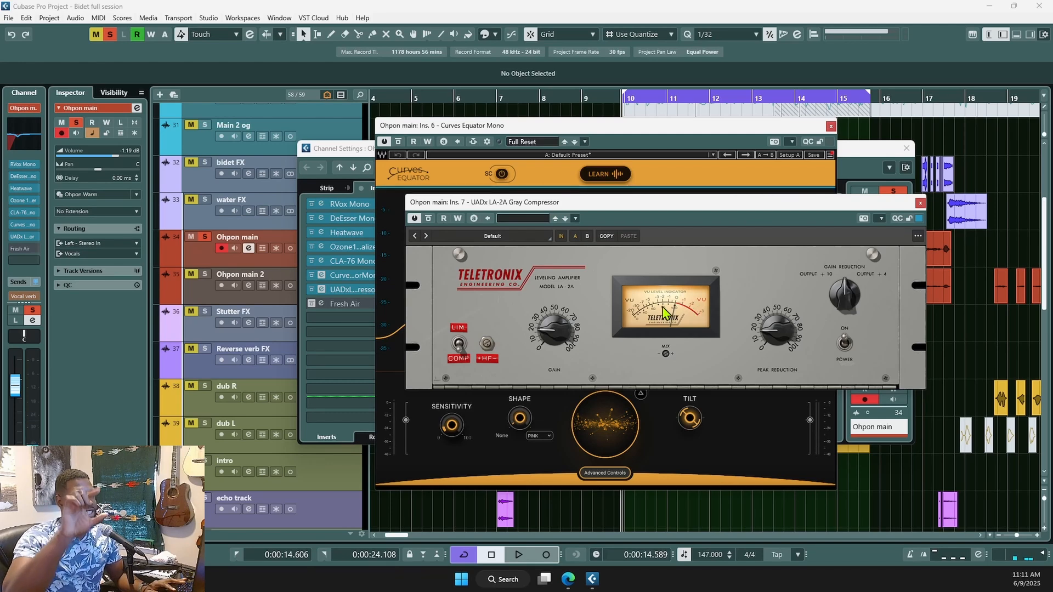
- Re-enable the Fresh Air insert on Ohpon main and audition it
left_click(311, 304)
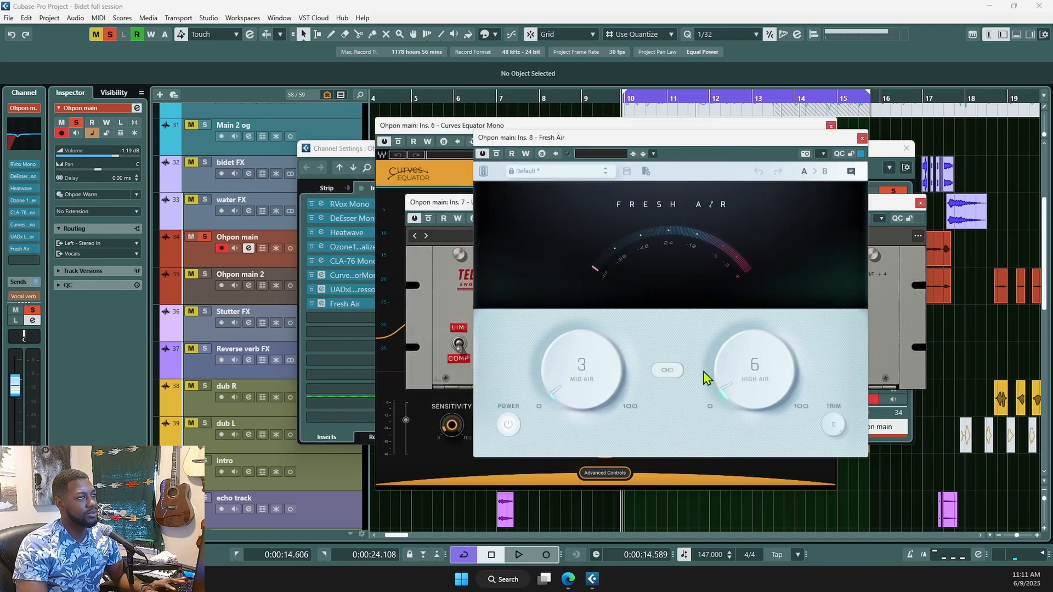
key("space")
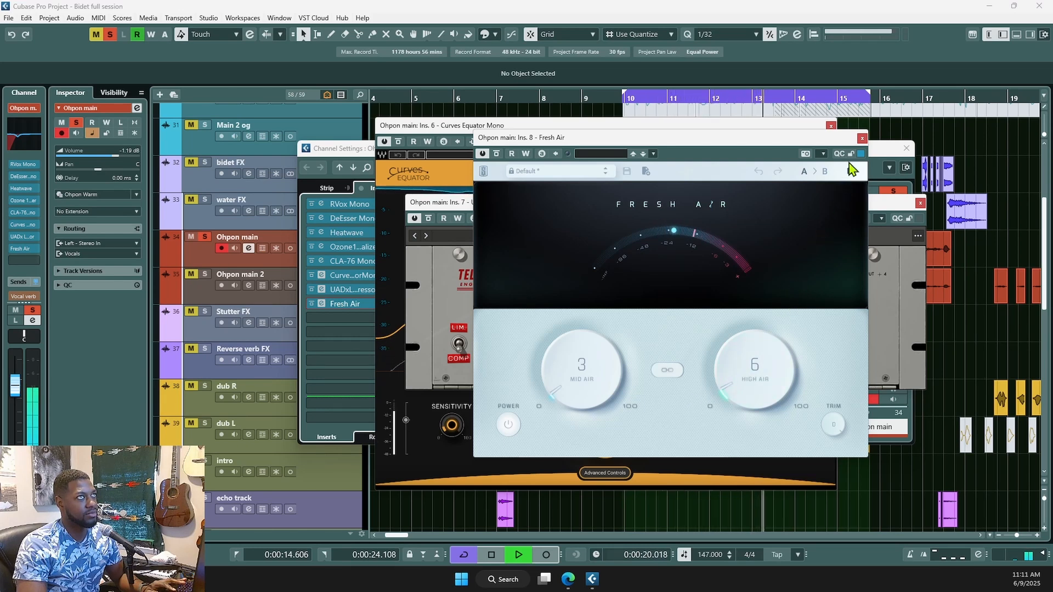
key("space")
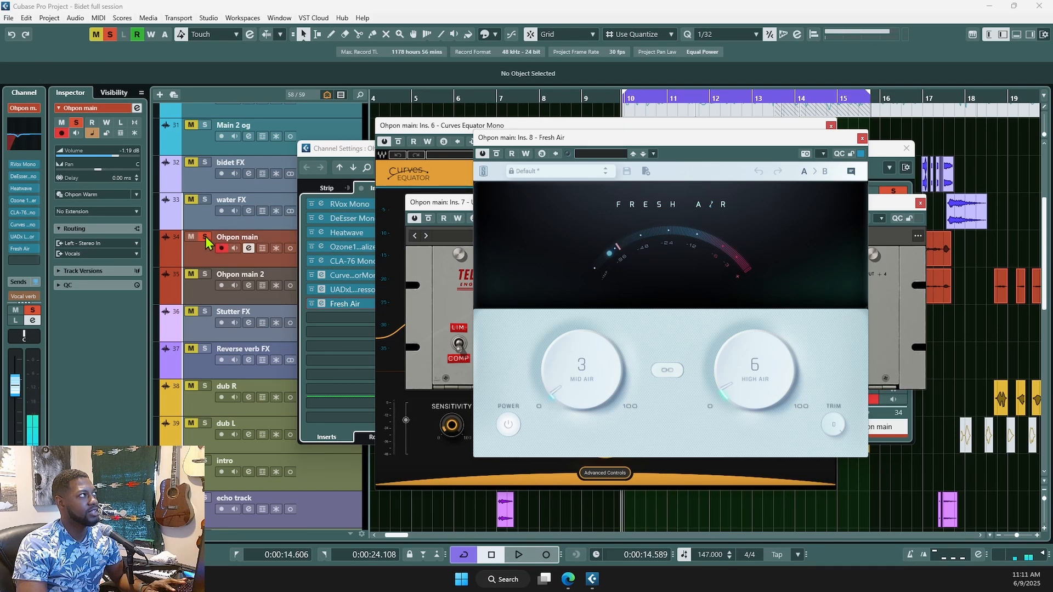
- Unsolo Ohpon main, compare with Ohpon main 2 muted, then close Fresh Air and Curves Equator
left_click(205, 237)
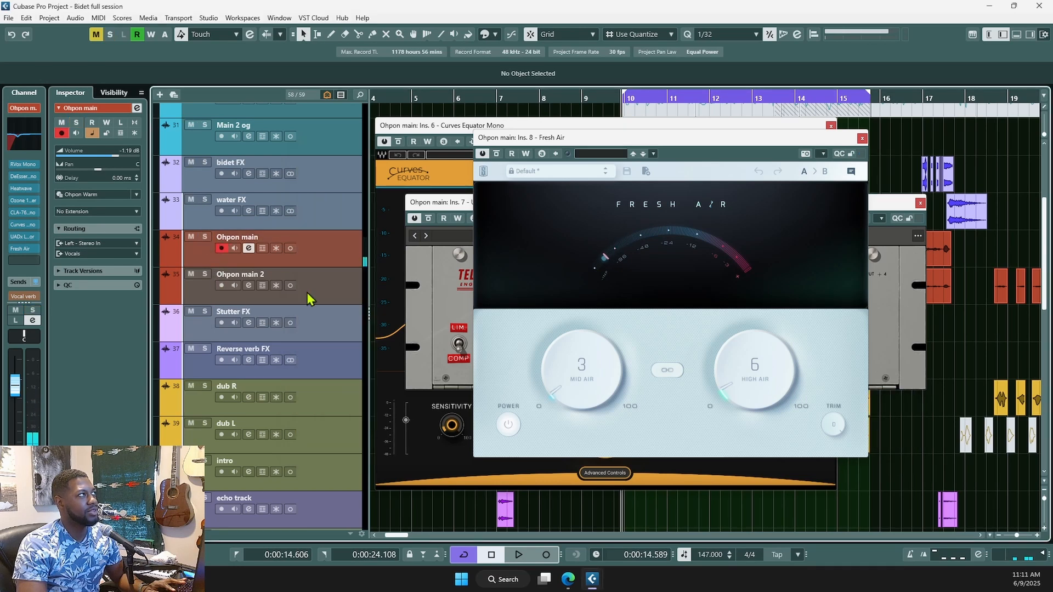
left_click(191, 273)
key("space")
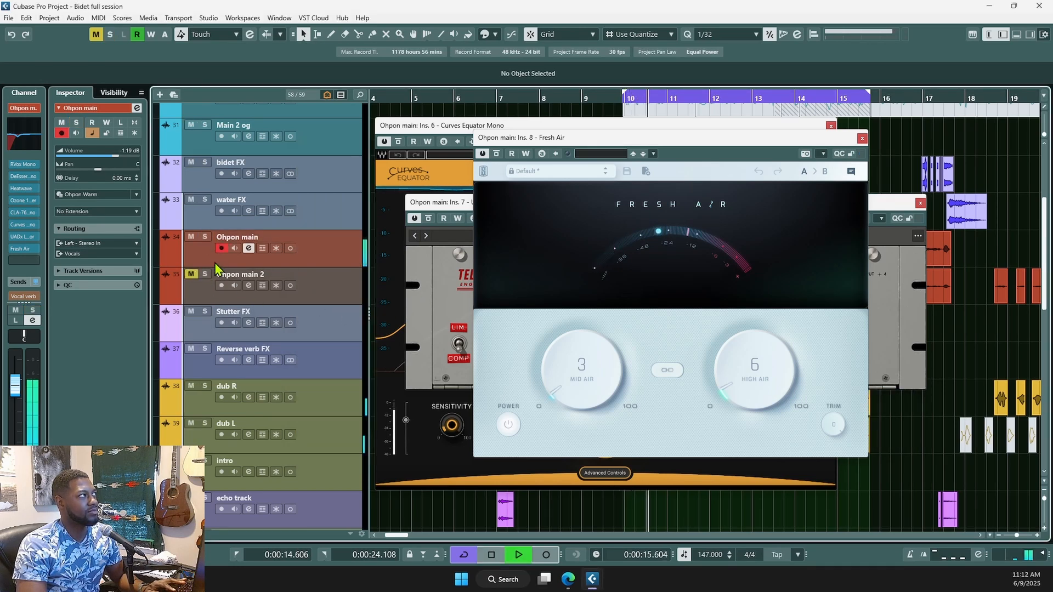
left_click(191, 274)
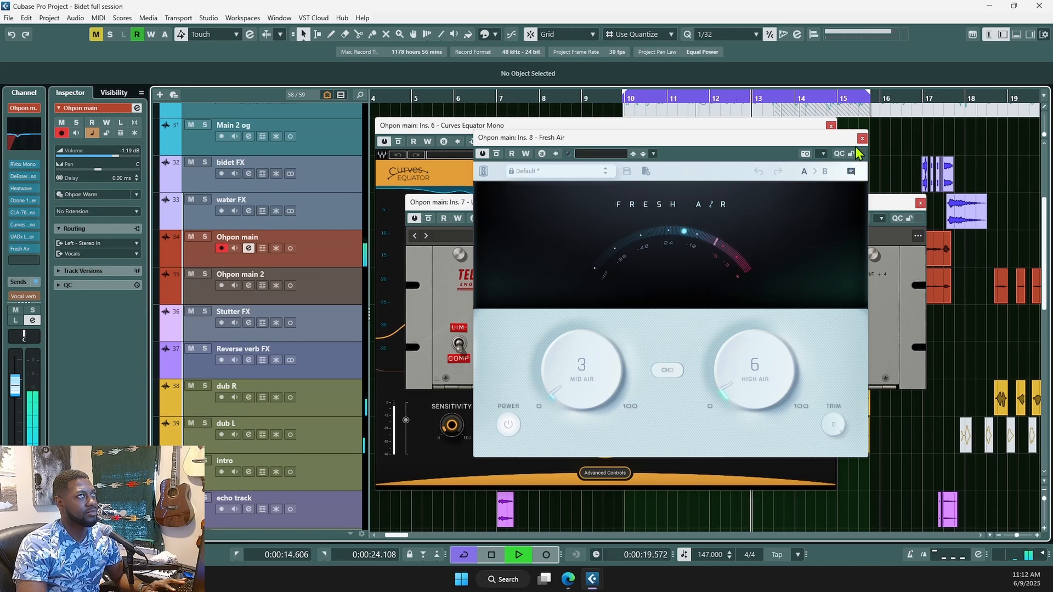
key("space")
left_click(863, 138)
left_click(831, 126)
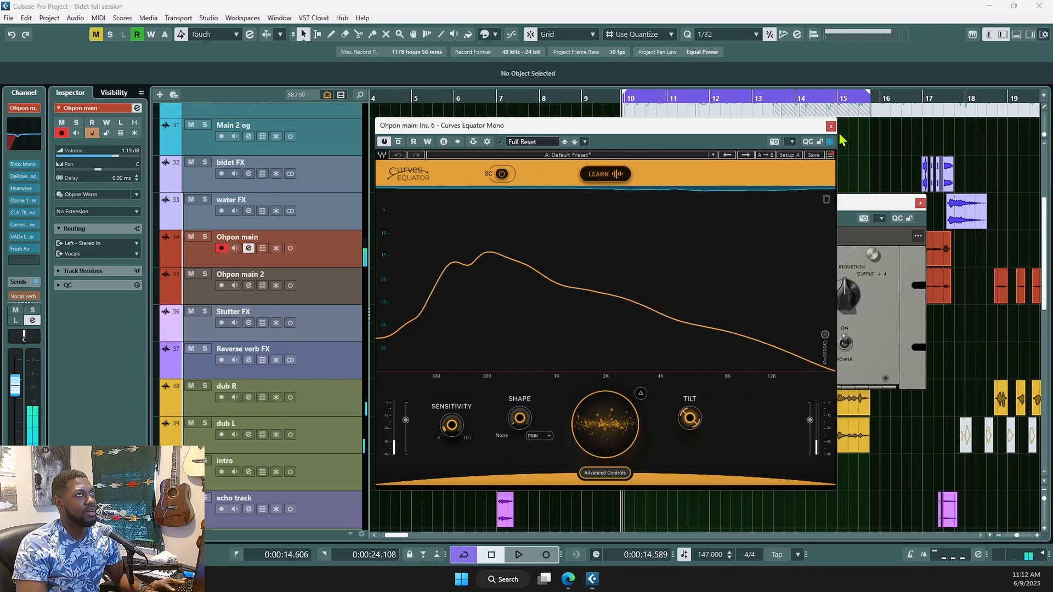
- Close the LA-2A window, then solo dub R and dub L together and play them back
left_click(921, 203)
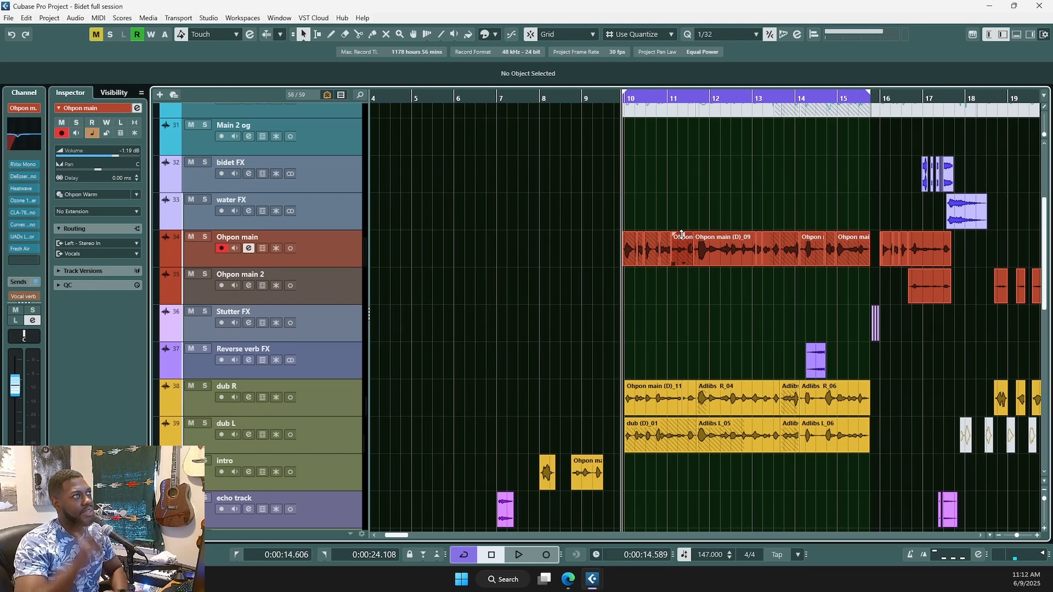
scroll(648, 299, "down", 2)
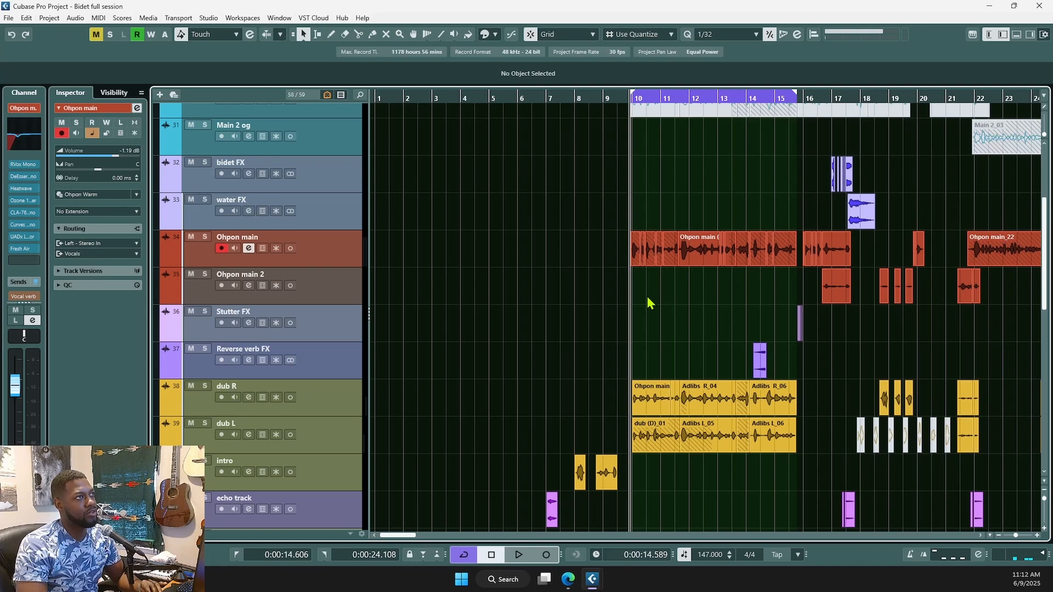
left_click(340, 410)
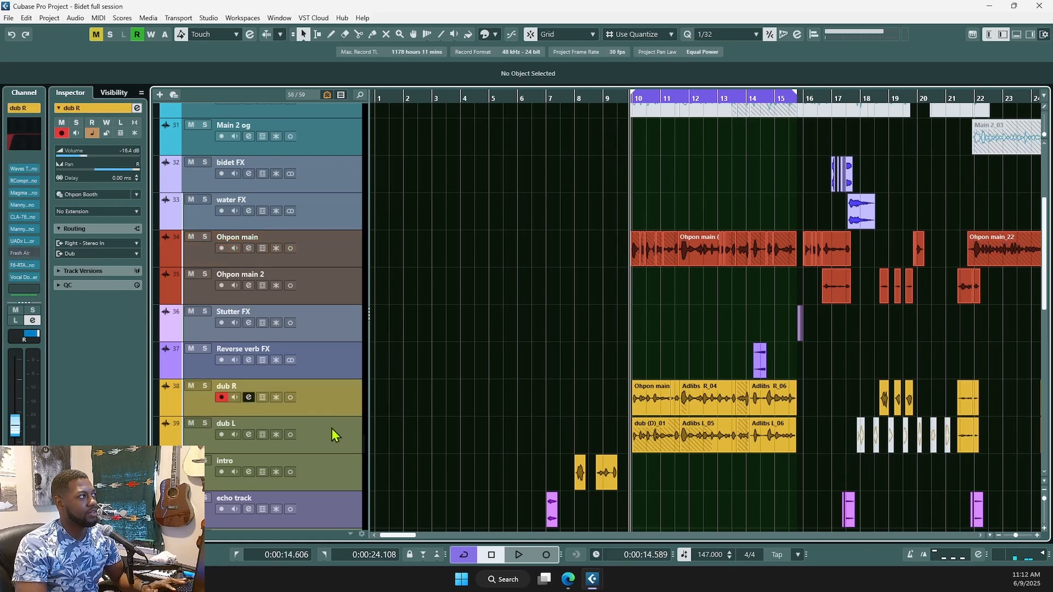
left_click(334, 434, "shift")
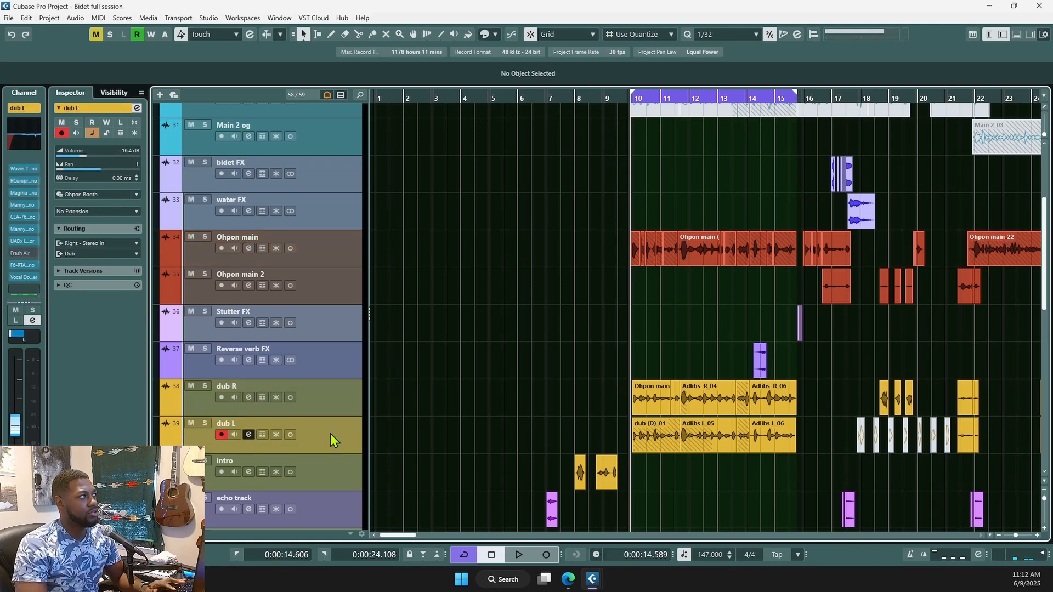
left_click(204, 386)
scroll(675, 403, "right", 5)
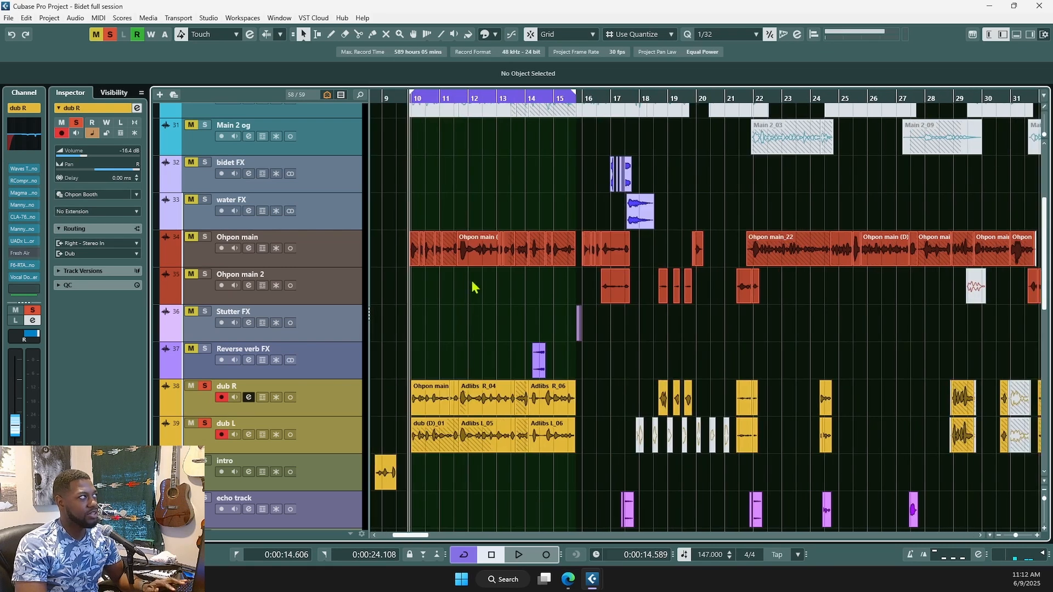
key("space")
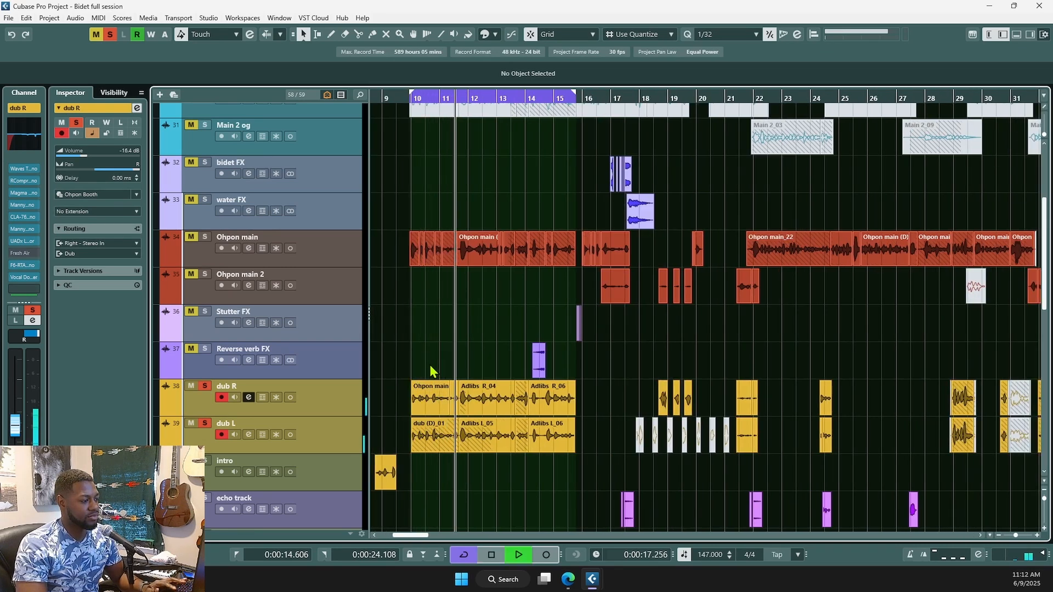
key("space")
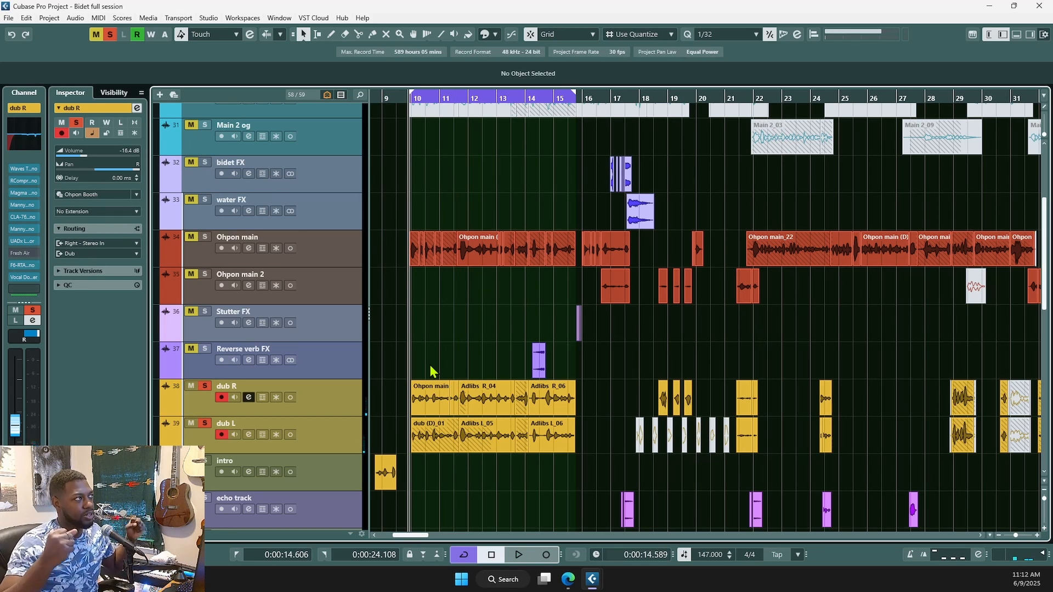
- Select Ohpon main, unsolo both dub tracks, and open the MixConsole with F3
left_click(331, 256)
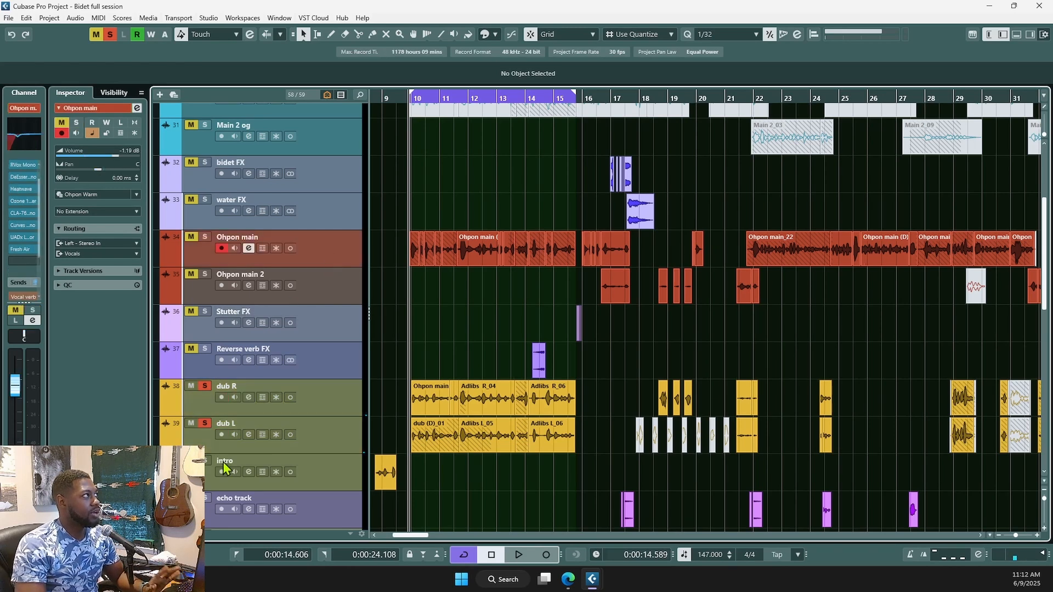
left_click(204, 423)
left_click(206, 387)
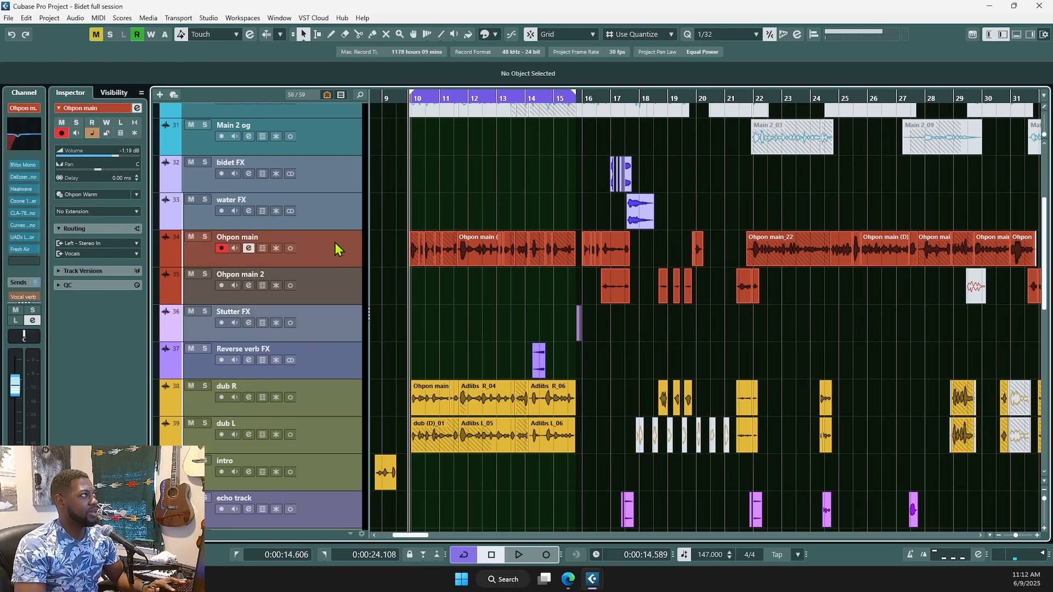
scroll(20, 269, "down", 2)
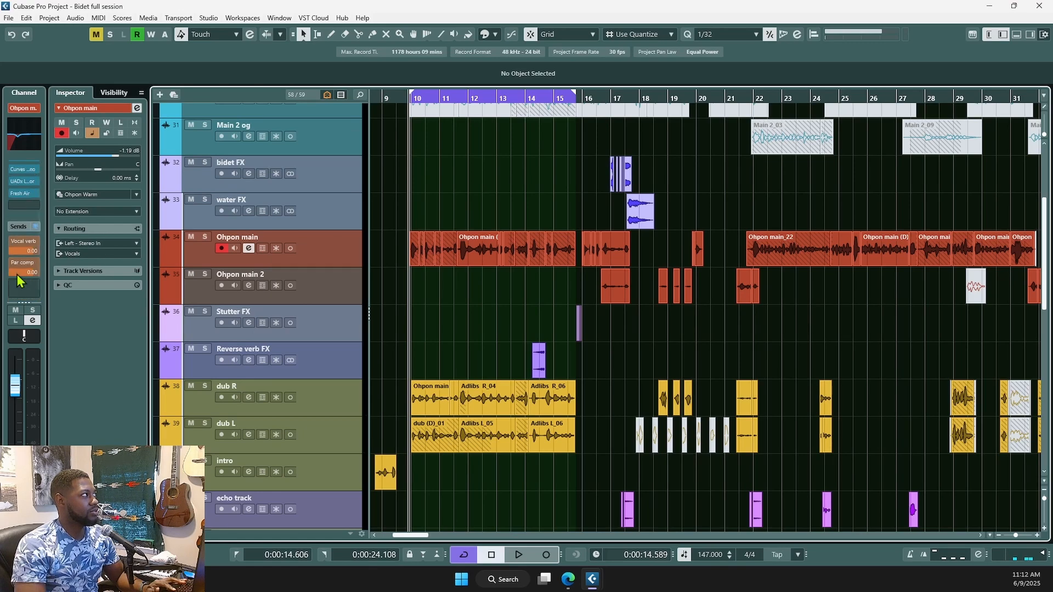
key("F3")
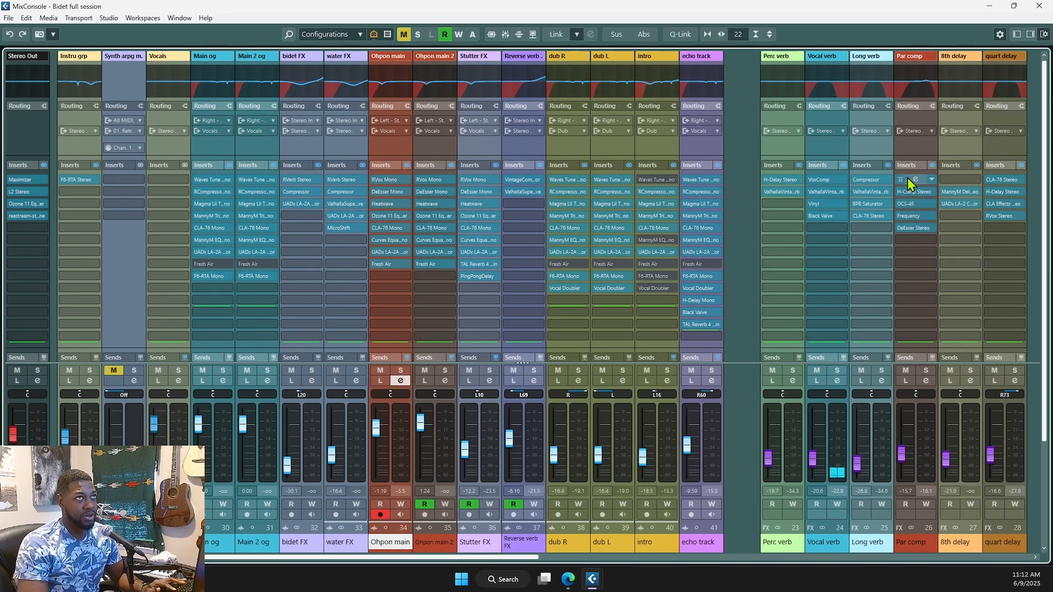
- Open Par comp's Vinyl insert, put Par comp in Listen mode, and check its H-Comp
left_click(919, 95)
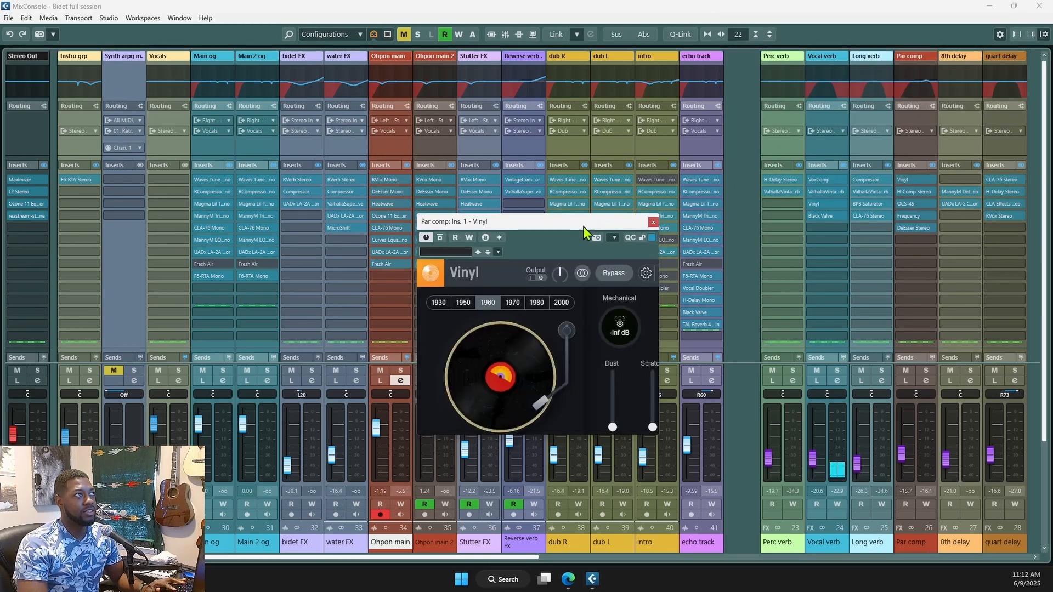
left_click_drag(584, 220, 646, 186)
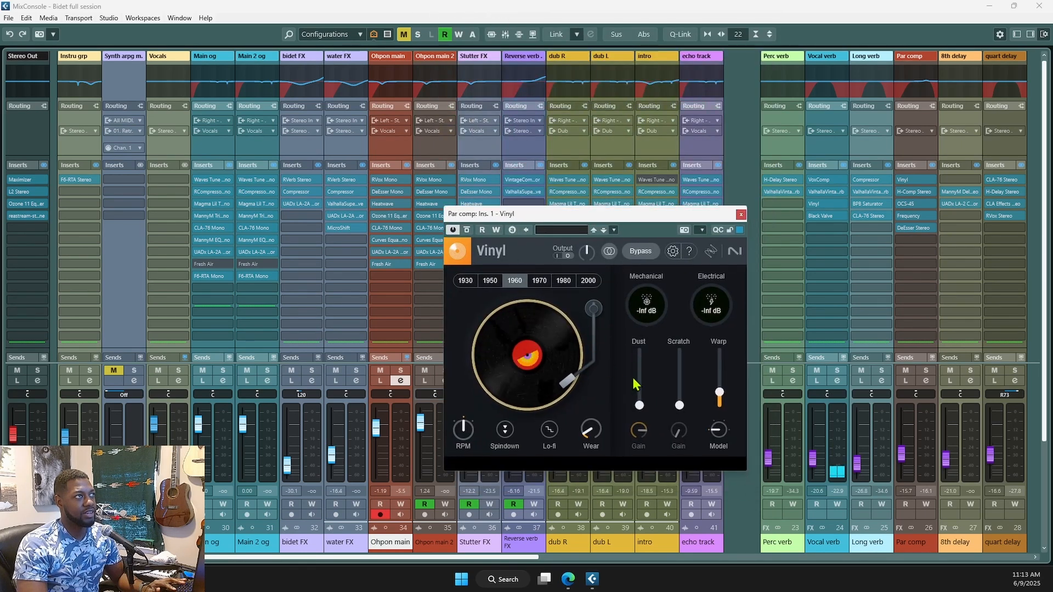
left_click_drag(639, 406, 645, 444)
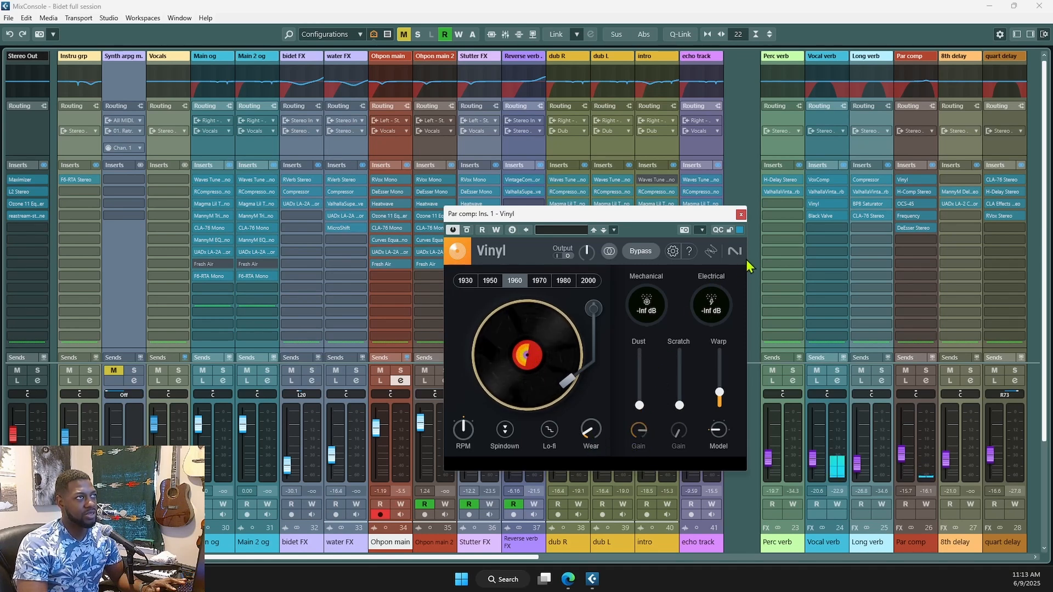
left_click(905, 382)
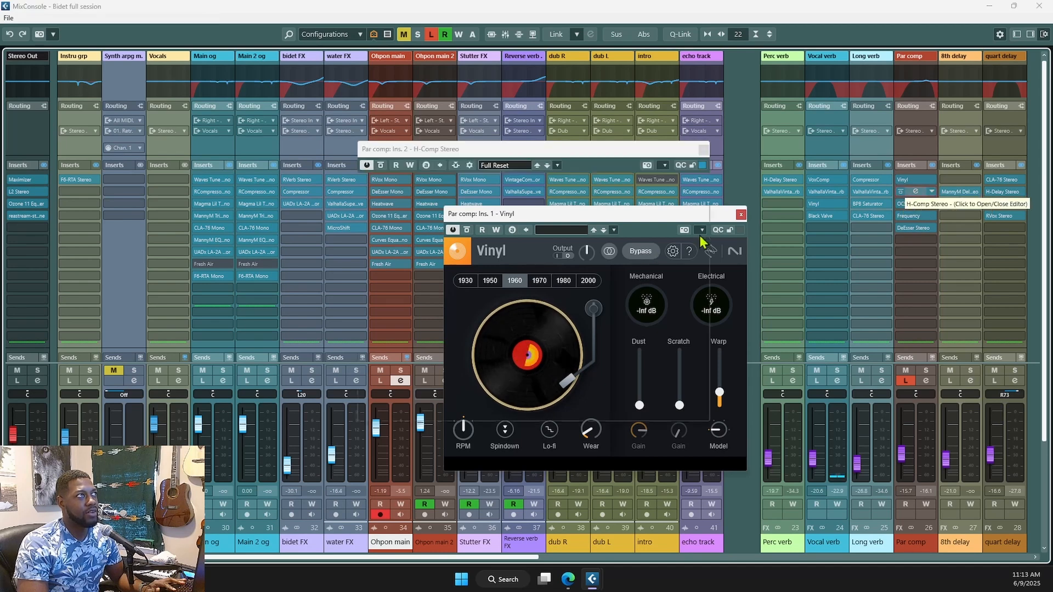
left_click(704, 150)
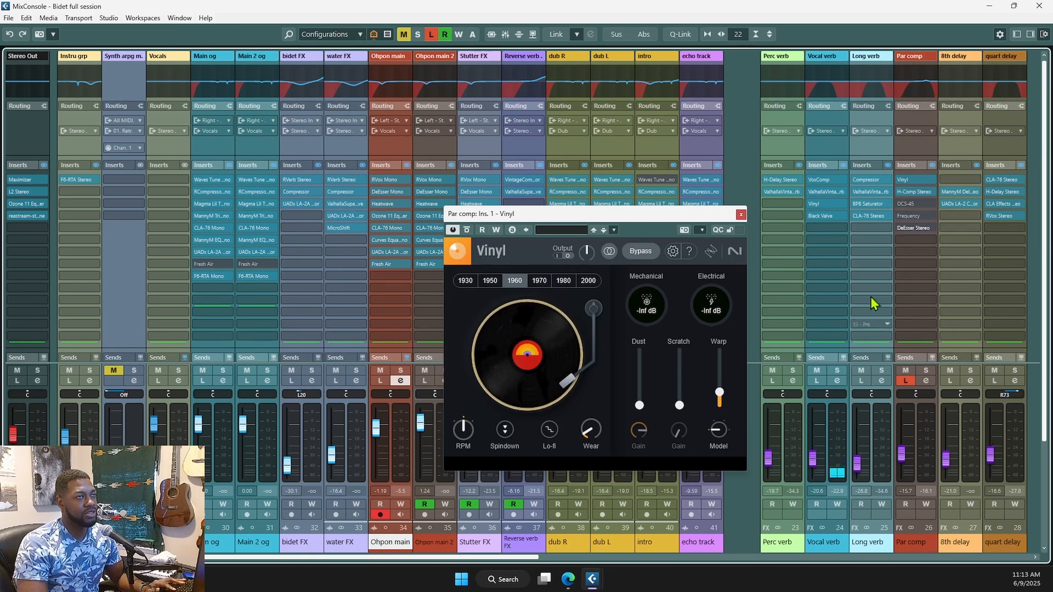
- Reset the Par comp fader to 0.00 dB, play, and bring the OCS-45 window into view
left_click(903, 456, "ctrl")
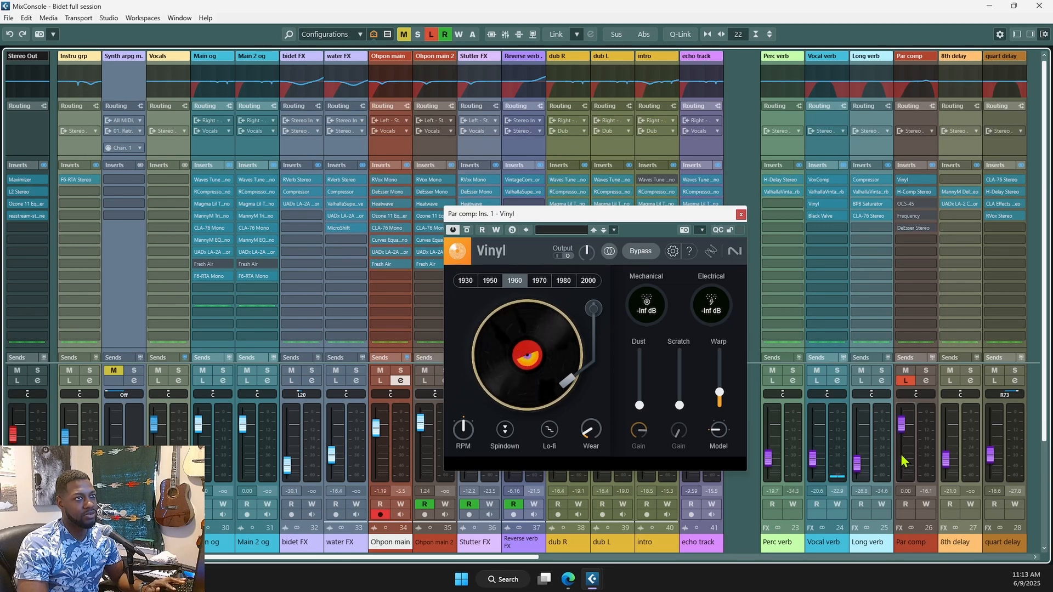
key("space")
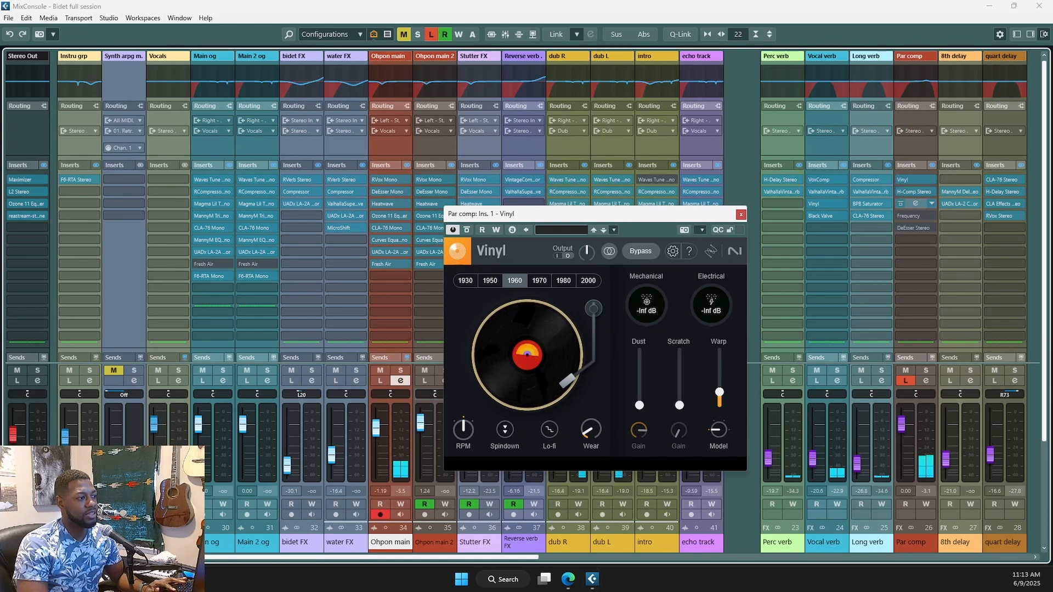
left_click_drag(733, 1, 623, 152)
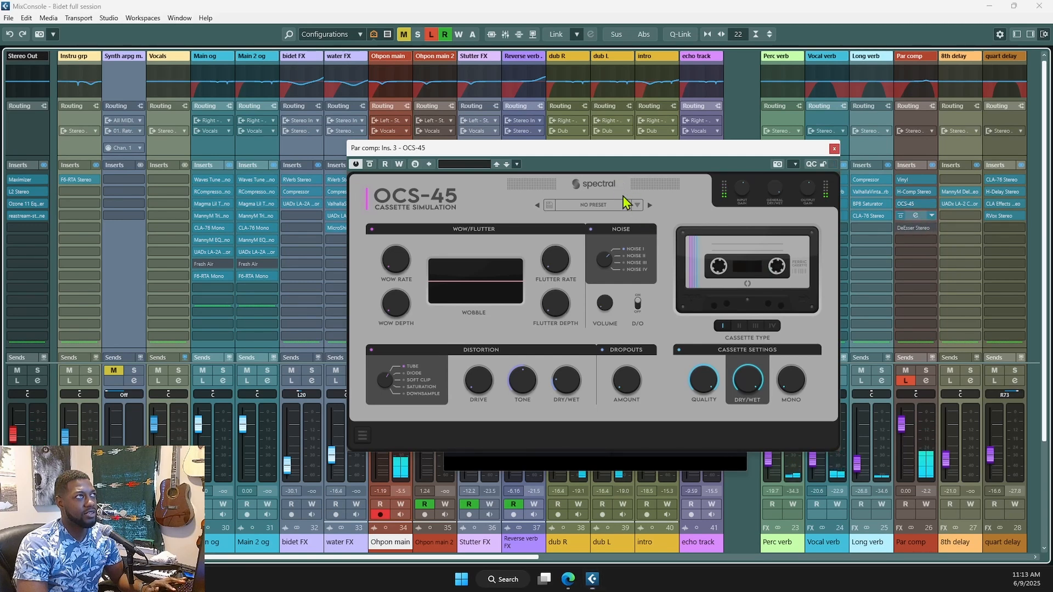
- Restart playback and bypass the Frequency EQ on Par comp to compare
key("space")
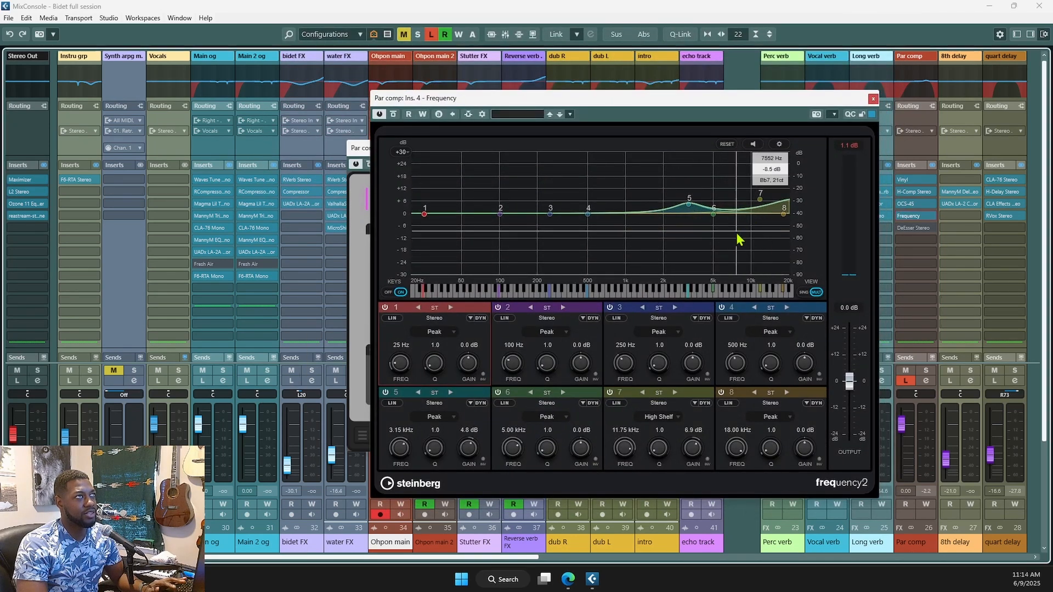
key("space")
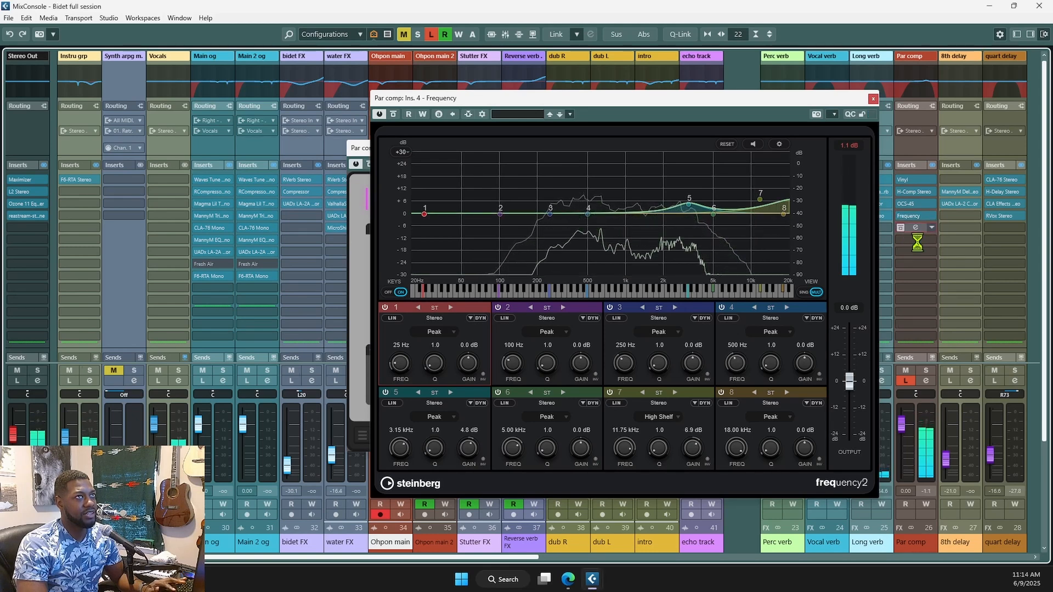
left_click(902, 230)
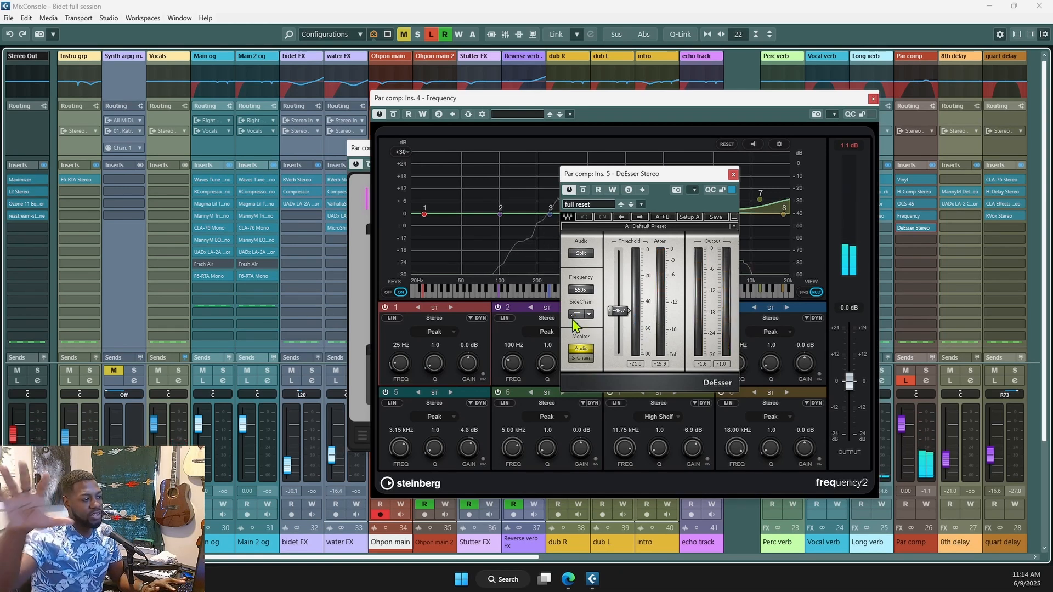
- Close the DeEsser, Frequency, OCS-45 and Vinyl windows and turn off Par comp's Listen
left_click(733, 174)
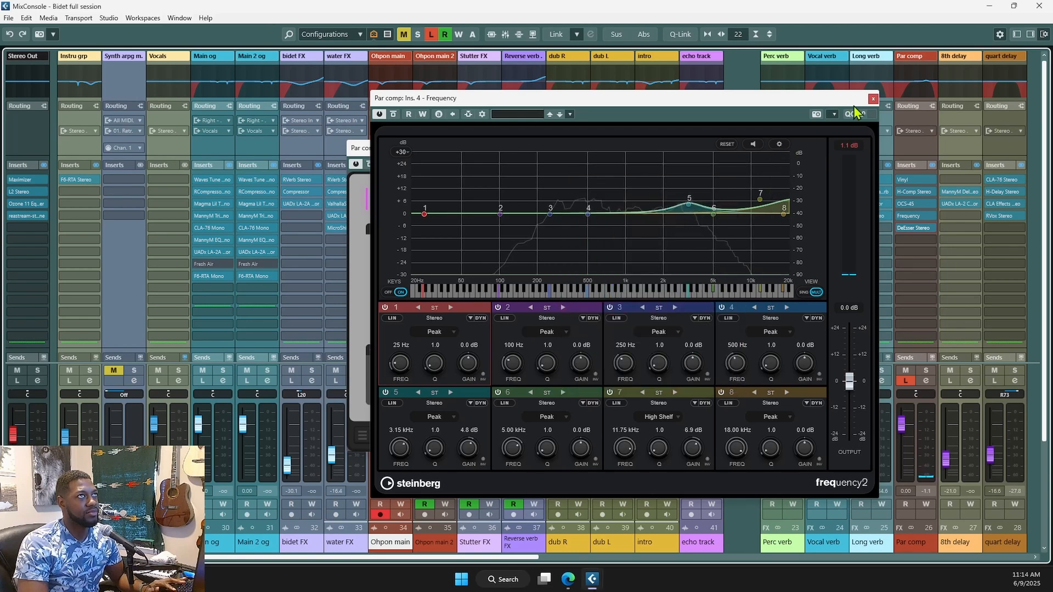
left_click(873, 100)
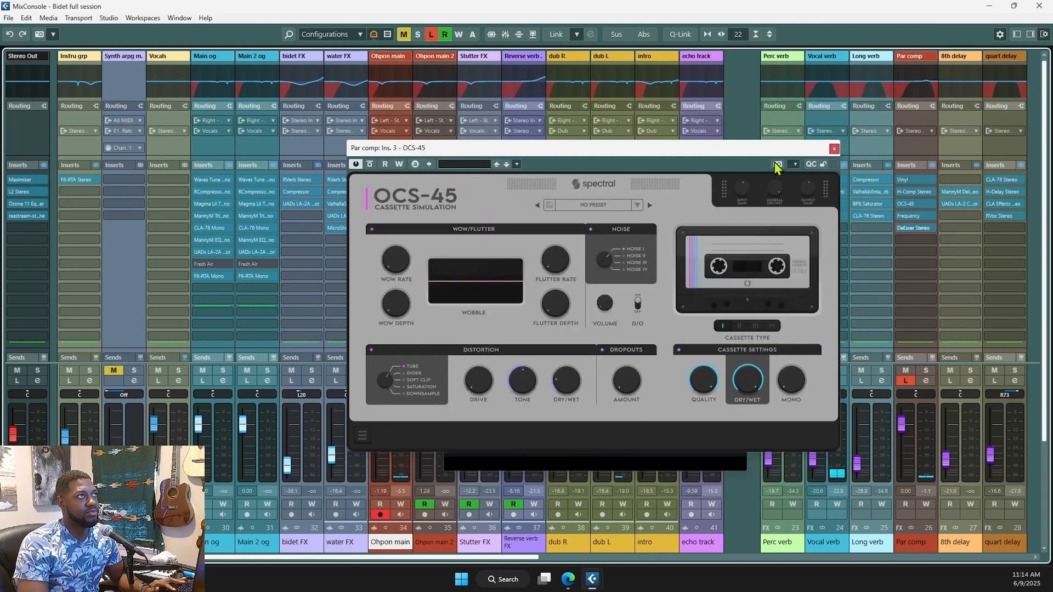
left_click(833, 149)
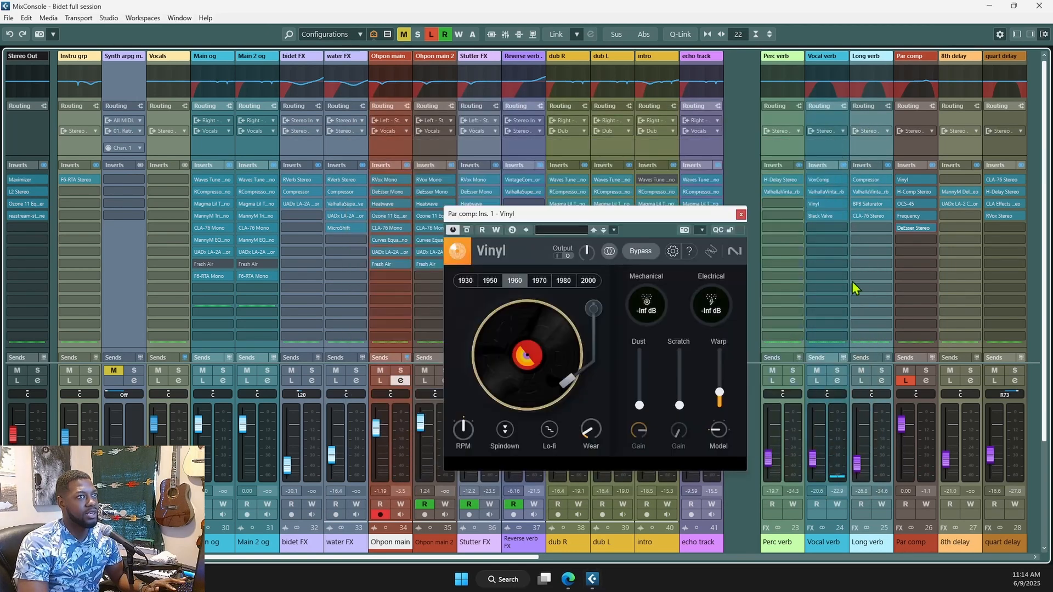
left_click(740, 214)
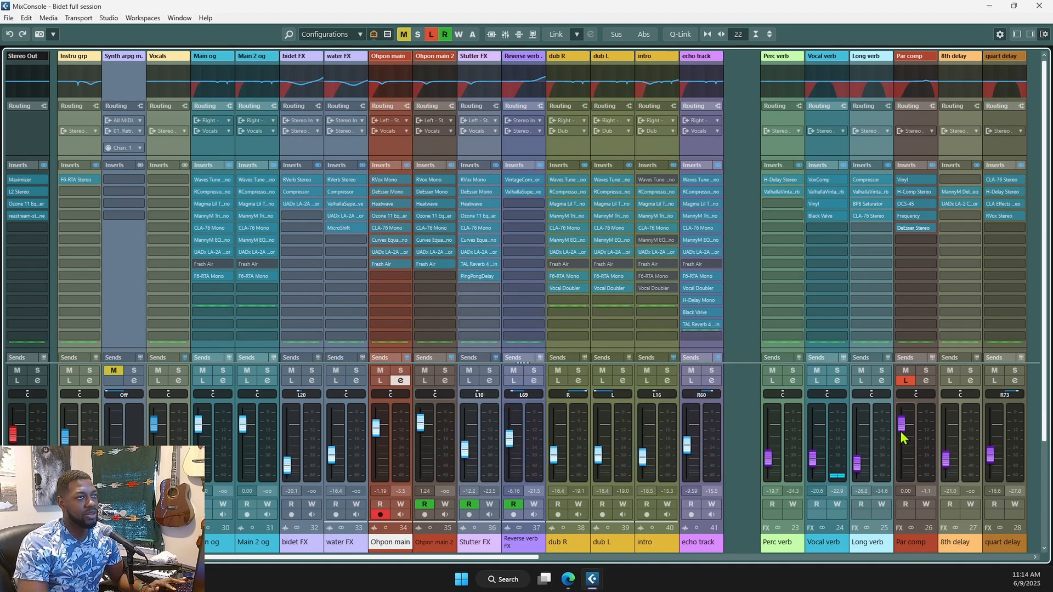
left_click(908, 381)
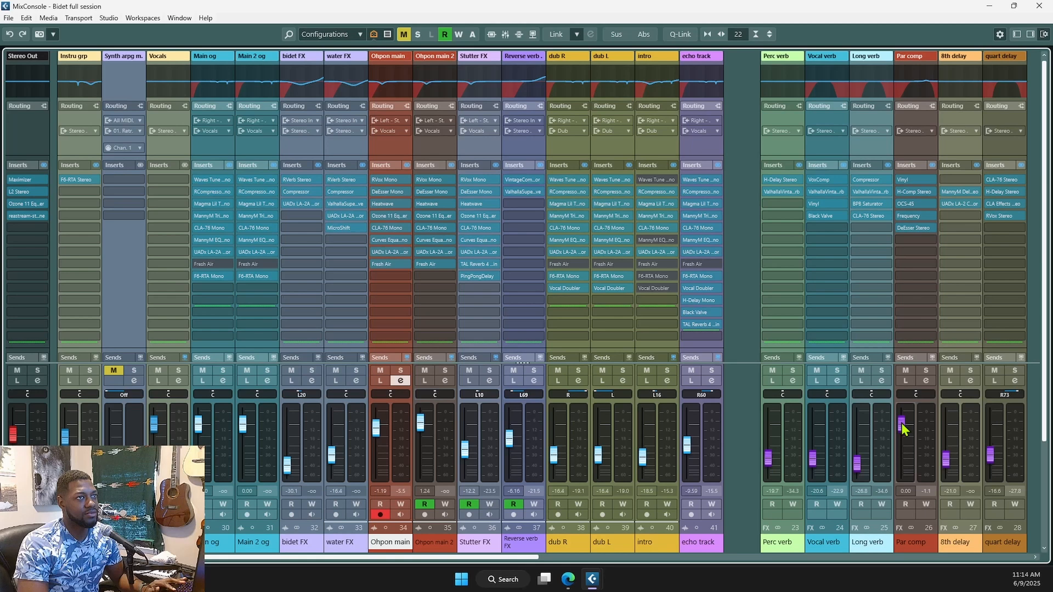
- Pull the Par comp fader down, check Vocal verb's EQ curve, and open its VoxComp insert
left_click_drag(904, 428, 905, 465)
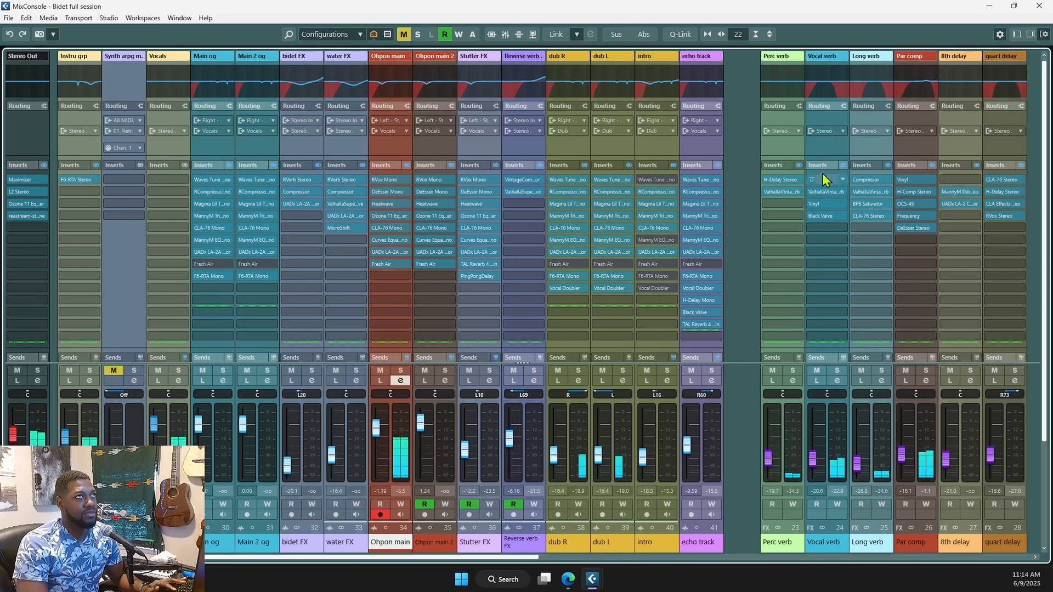
left_click(823, 91)
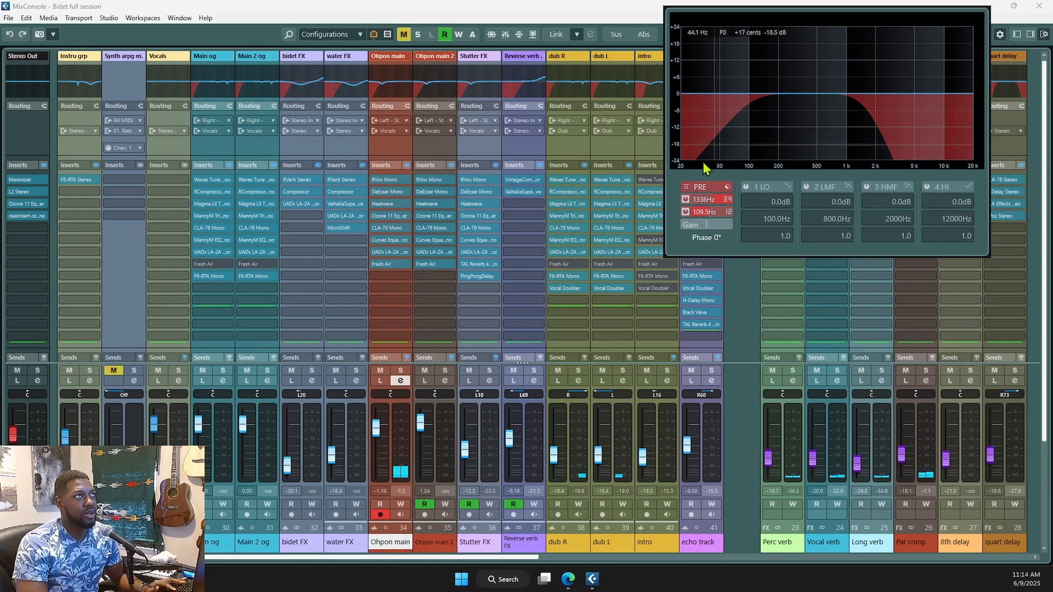
left_click(860, 327)
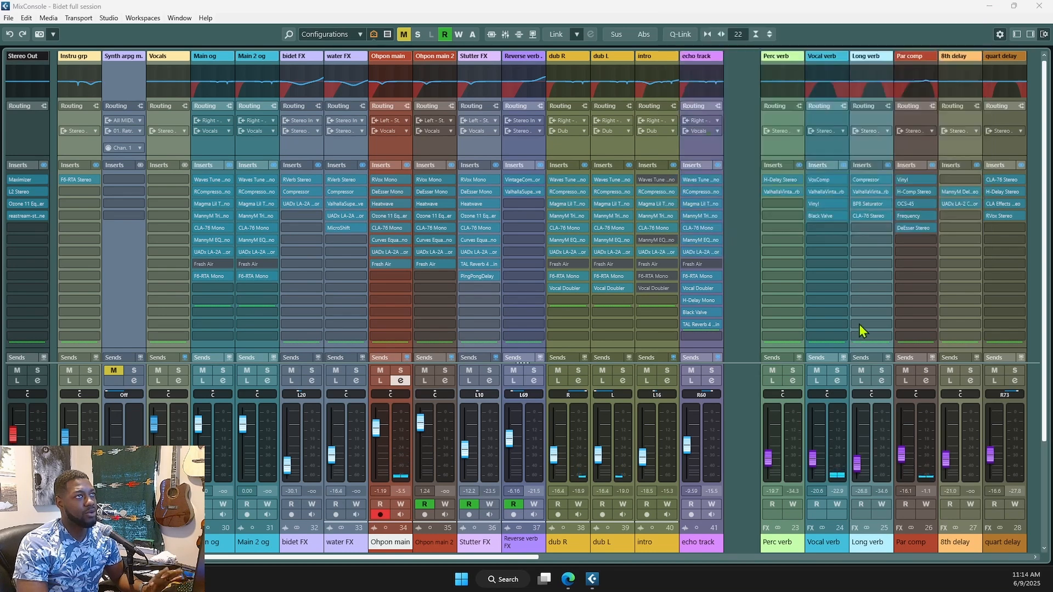
left_click(822, 180)
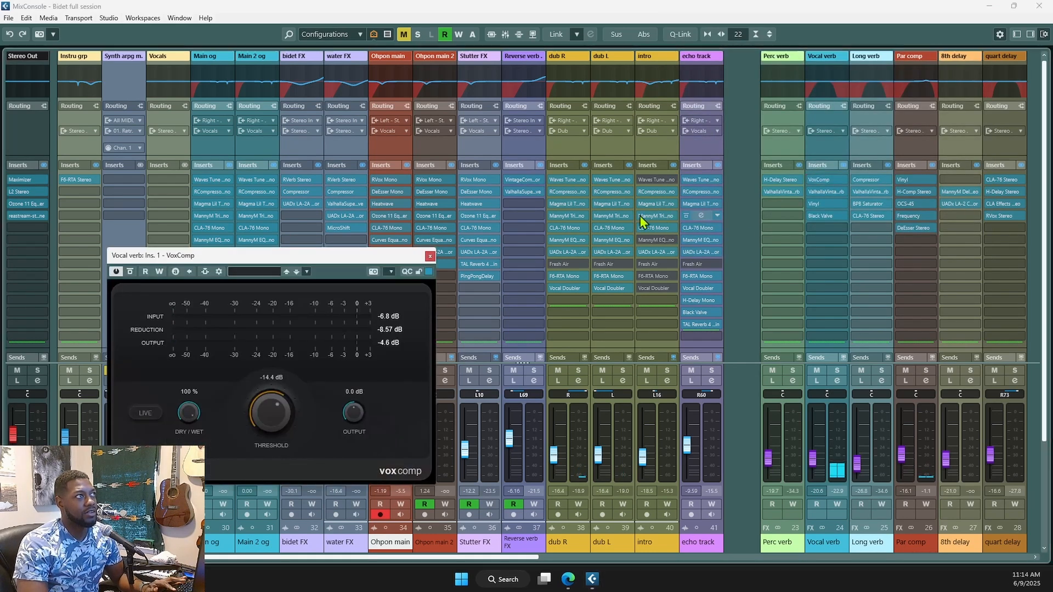
- Inspect and close Vocal verb's VoxComp, ValhallaVintageVerb, Vinyl and Black Valve windows
left_click_drag(364, 258, 588, 232)
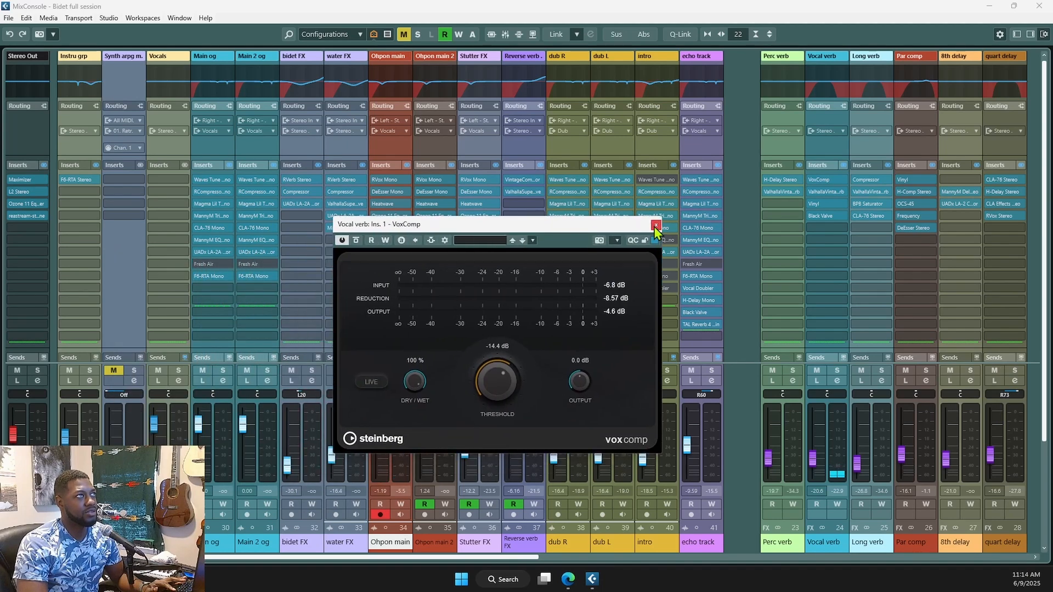
left_click(656, 225)
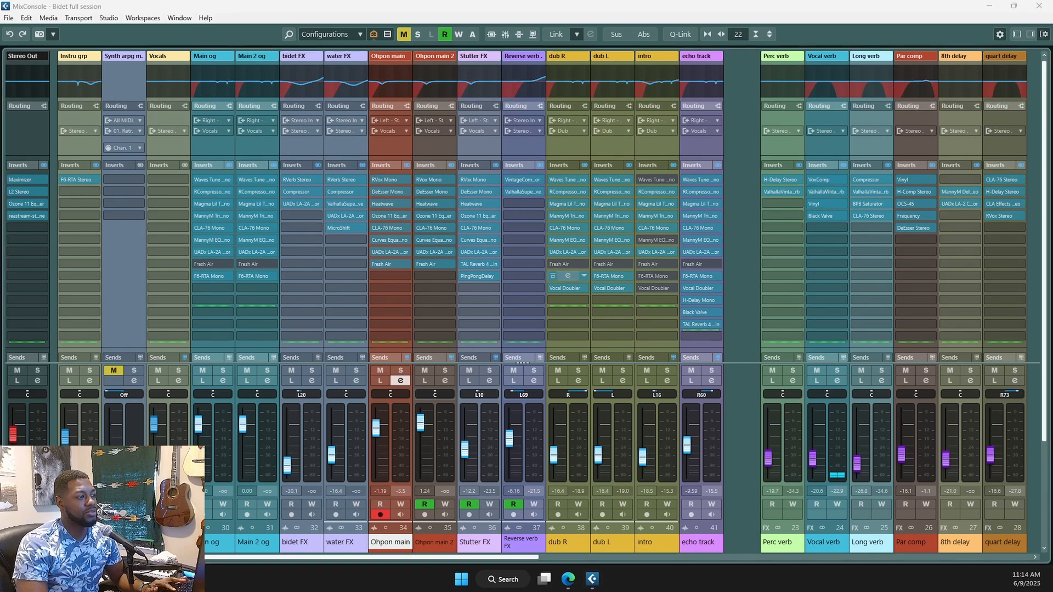
left_click_drag(738, 48, 731, 105)
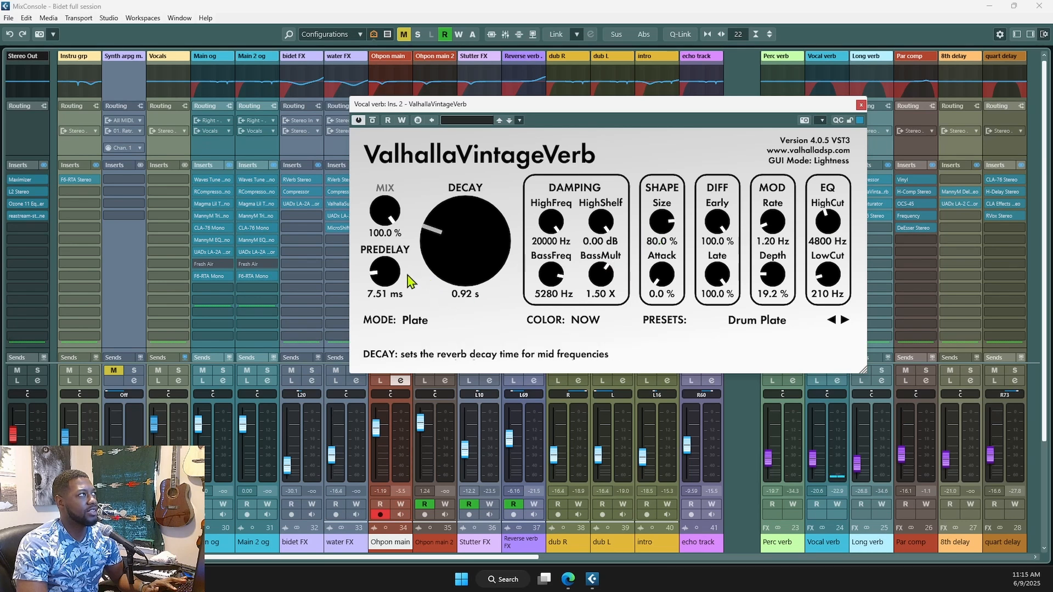
left_click(861, 106)
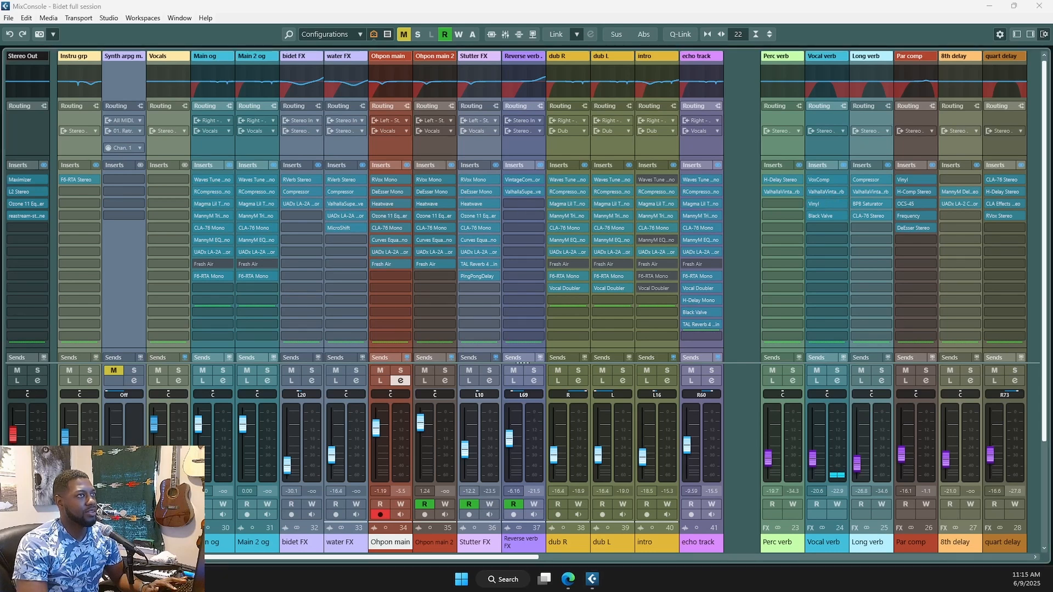
left_click(823, 203)
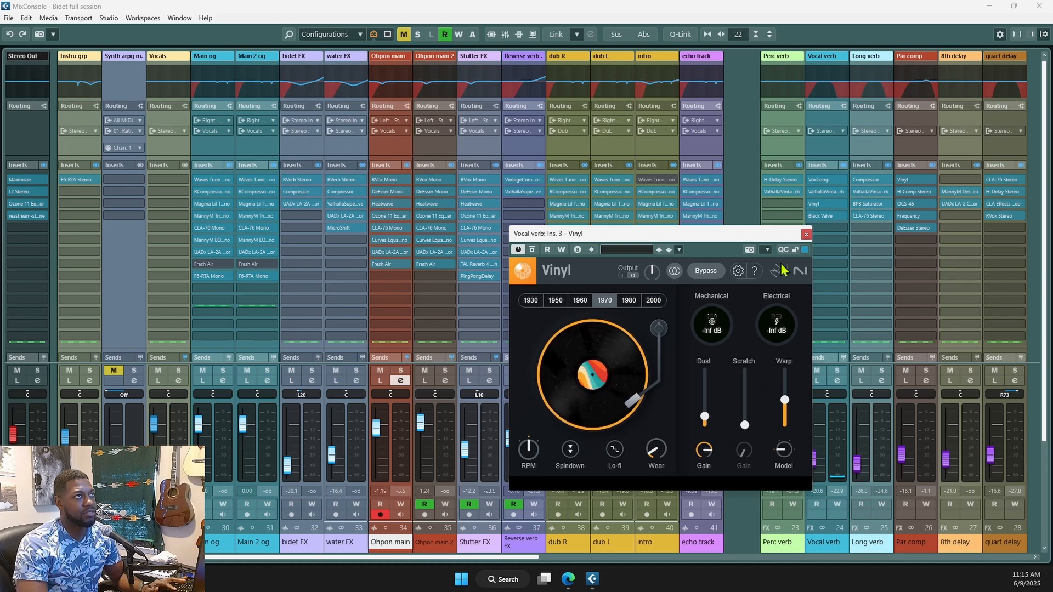
left_click(805, 234)
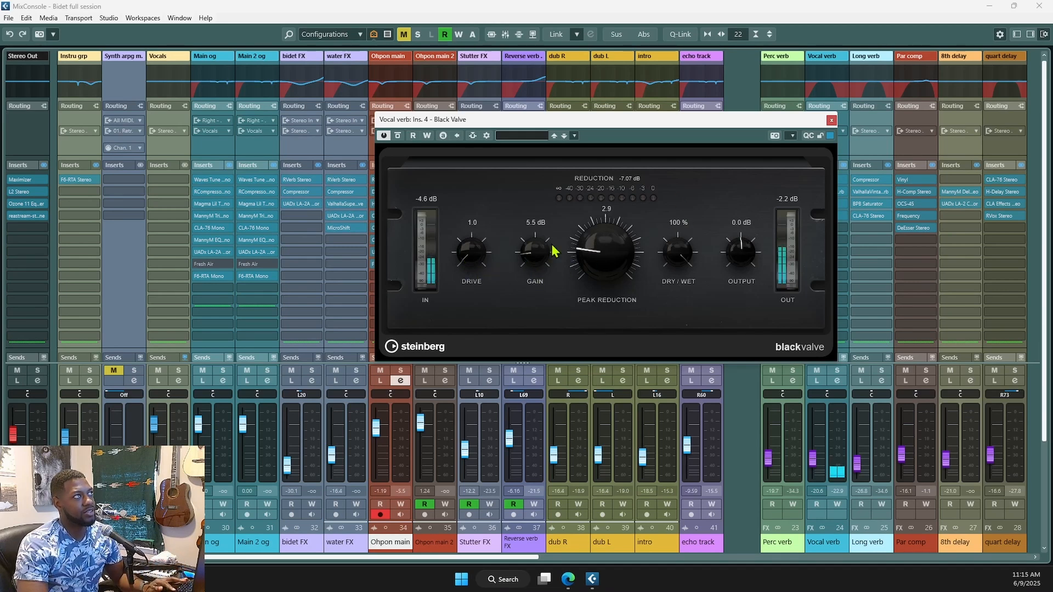
left_click(831, 121)
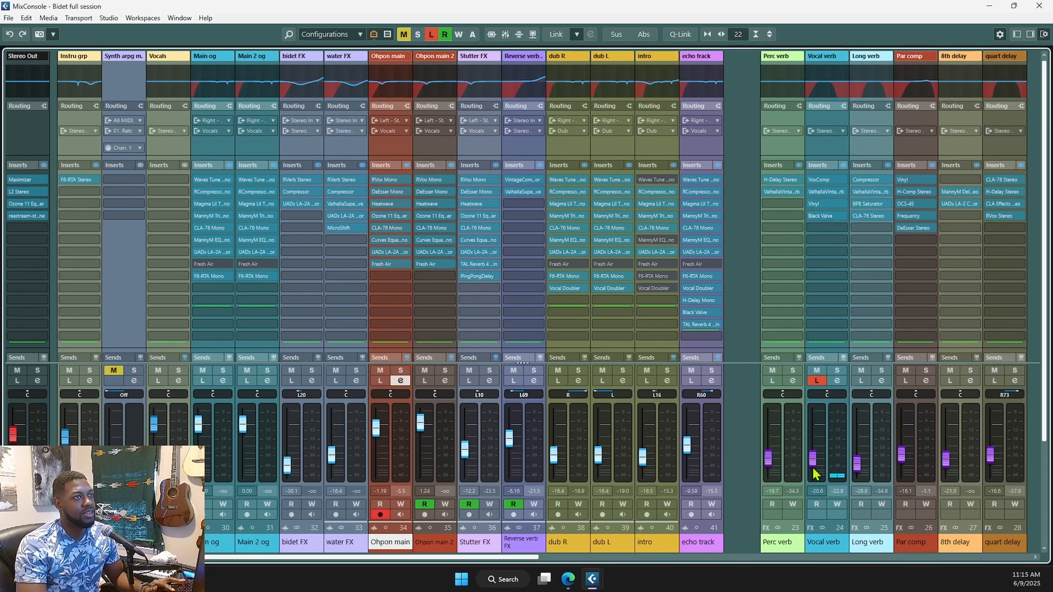
- Play the mix with the Vocal verb fader raised, turn off Listen, and return it to -20.3 dB
left_click_drag(814, 470, 811, 430)
key("space")
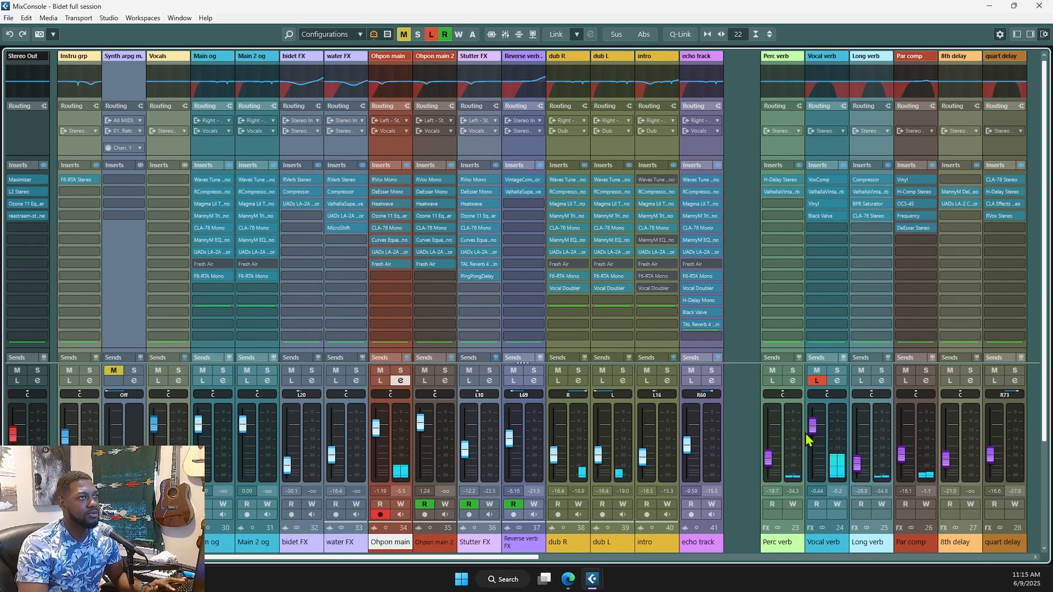
left_click(817, 381)
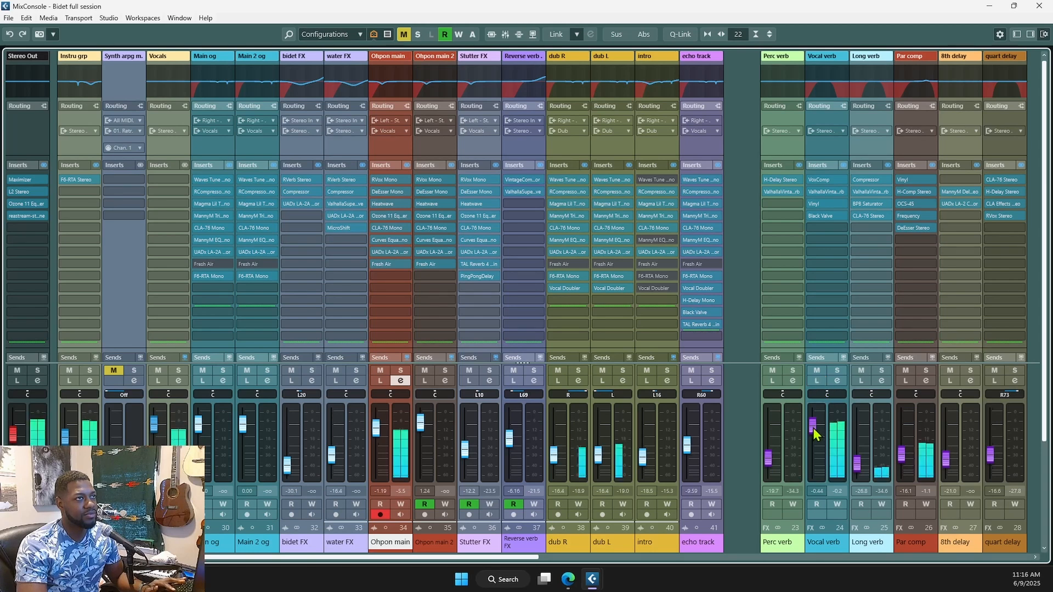
left_click_drag(812, 459, 813, 465)
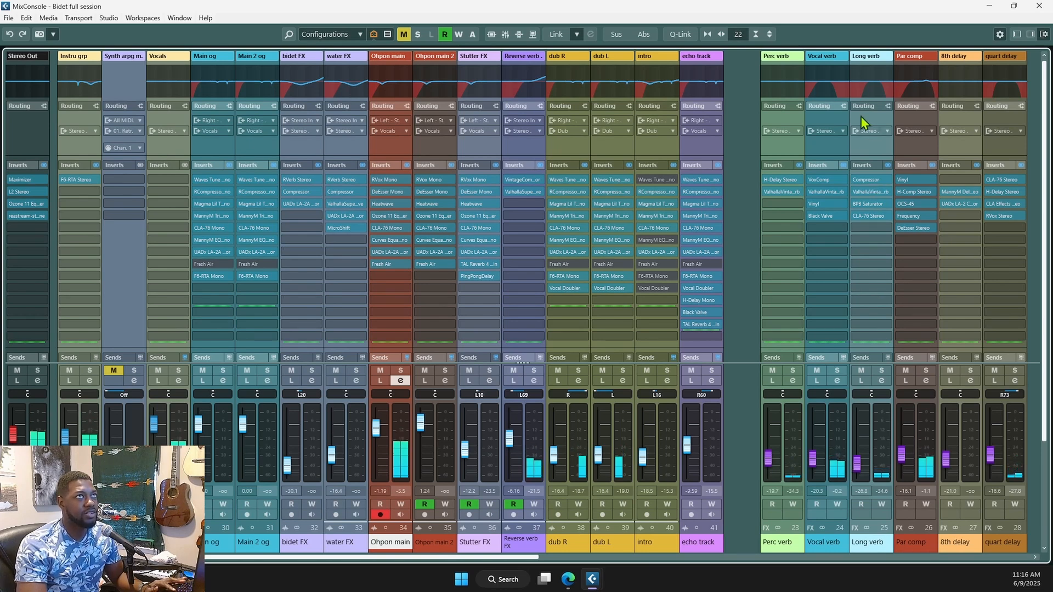
- Check the Long verb EQ curve, close it, and deselect the Ohpon main channel
left_click(869, 84)
left_click(772, 323)
left_click(736, 326)
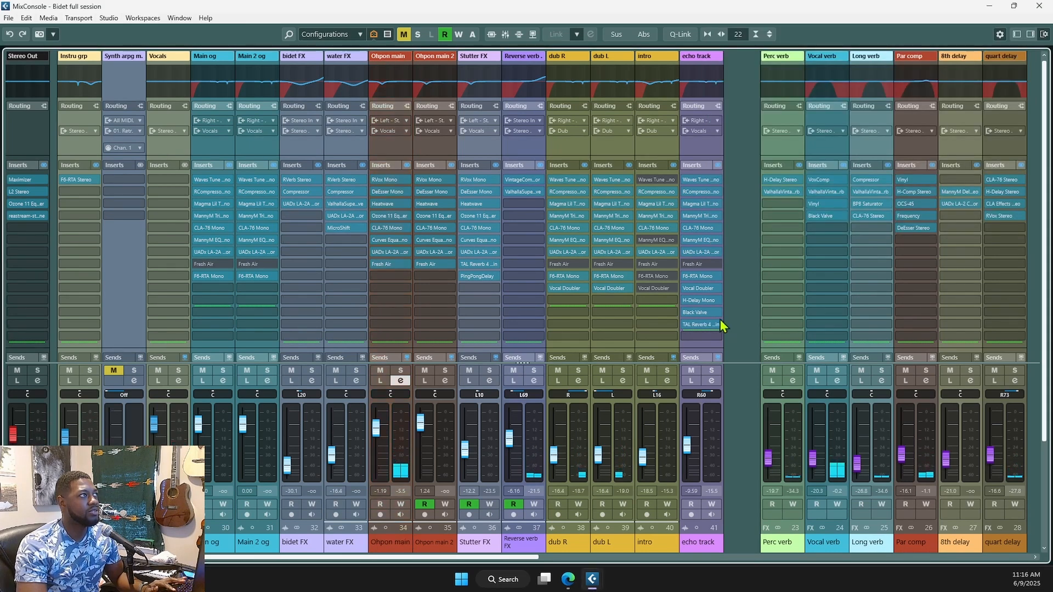
- Rename the echo track channel to 'bidet sample'
scroll(580, 318, "down", 2)
scroll(580, 318, "down", 1)
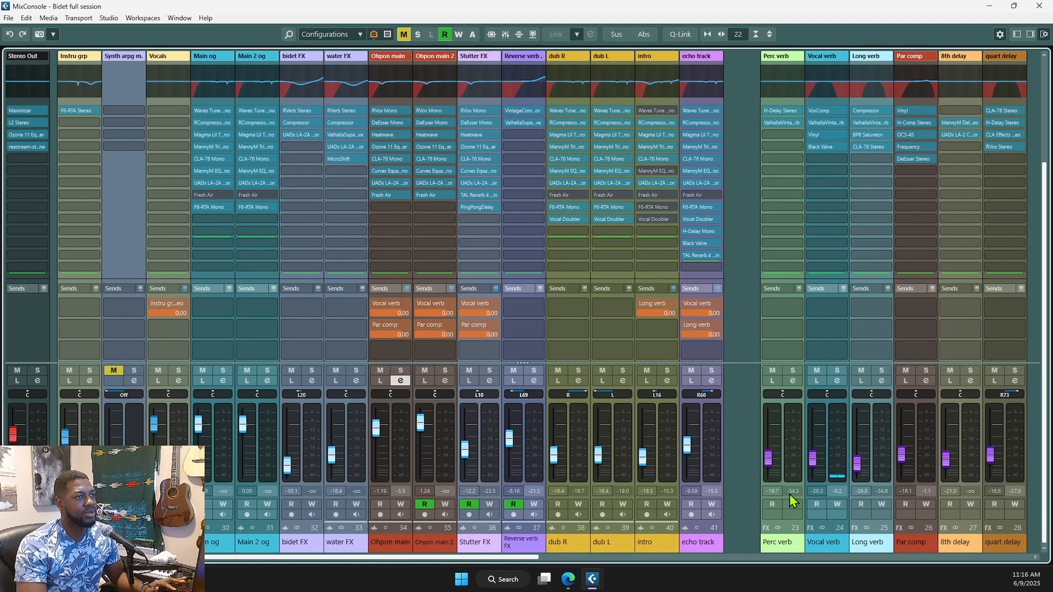
scroll(826, 320, "up", 3)
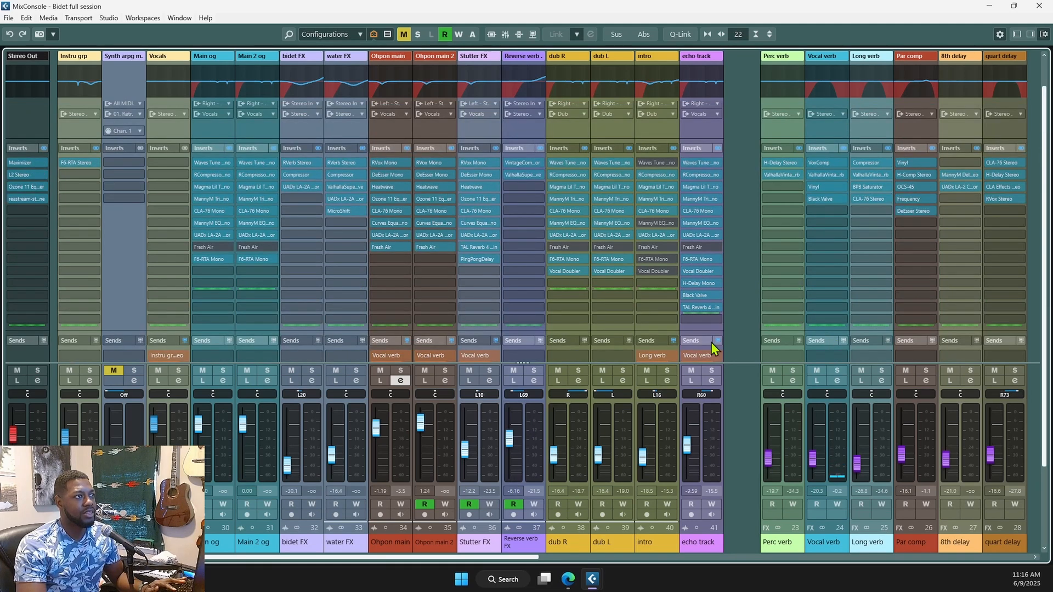
scroll(713, 349, "down", 3)
left_click(690, 542)
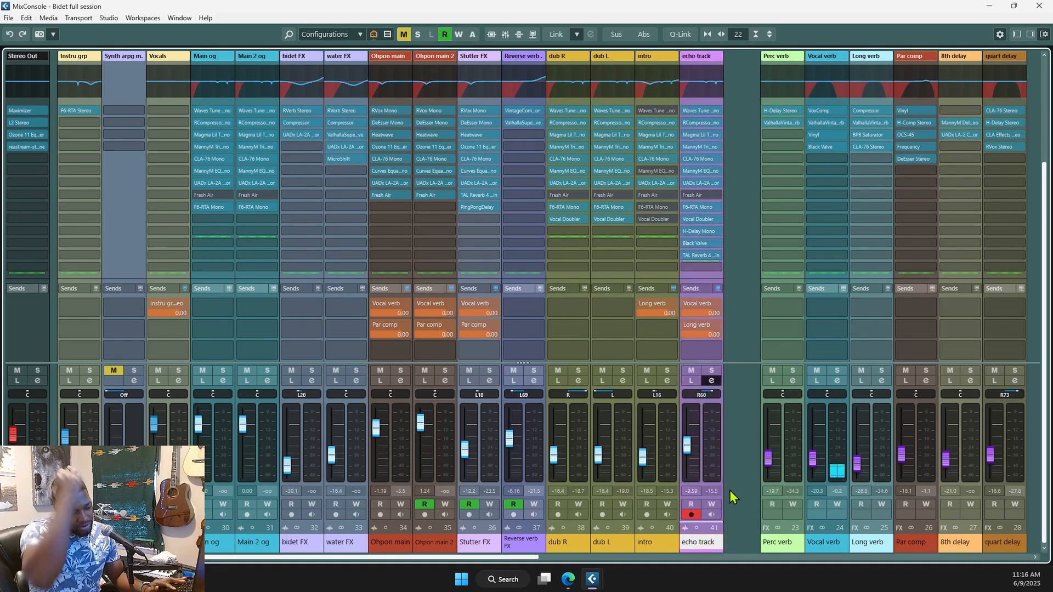
type("bidet")
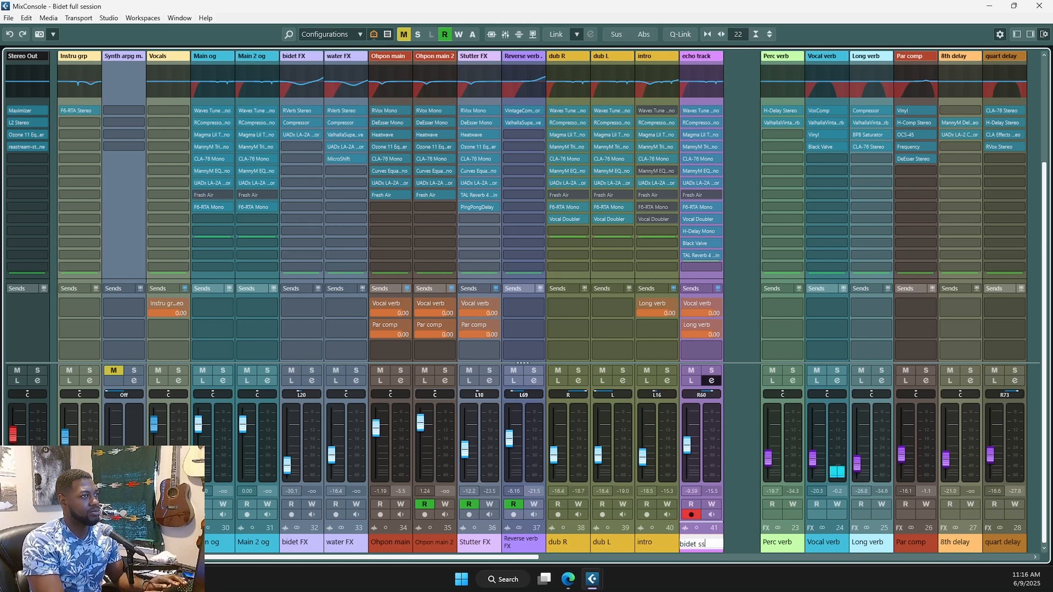
type(" sample")
key("Return")
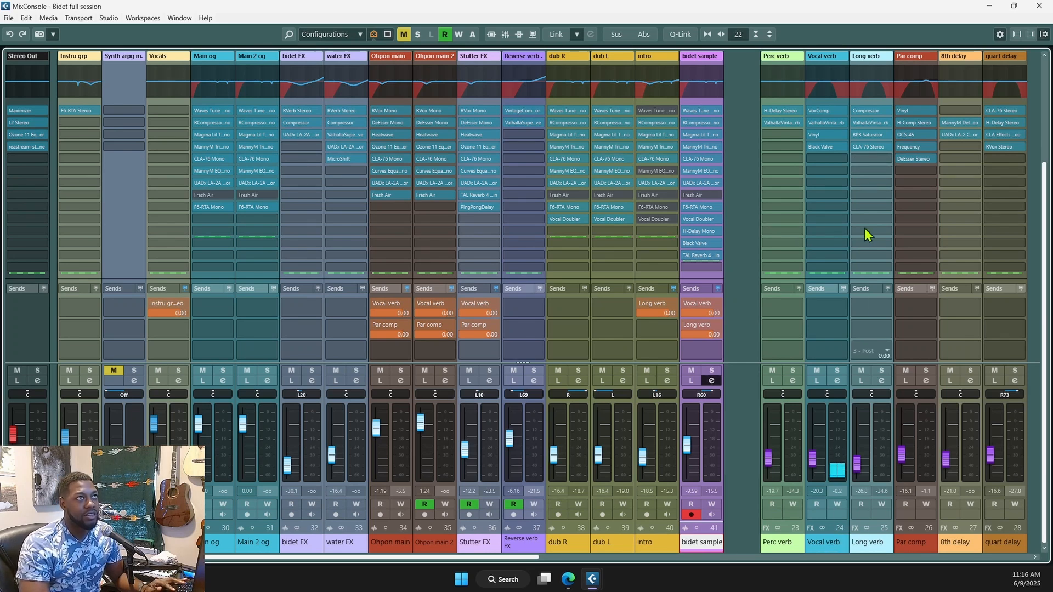
scroll(855, 224, "up", 2)
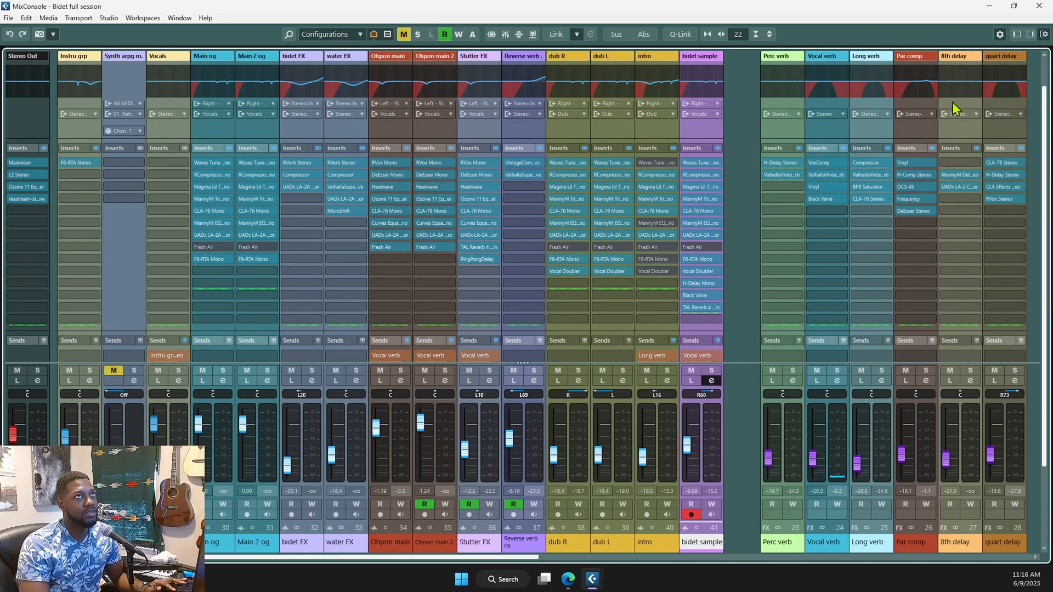
- Review Long verb's ValhallaVintageVerb and BPB Saturator, auditioning it alone with a raised fader, then close the mixer
left_click(869, 176)
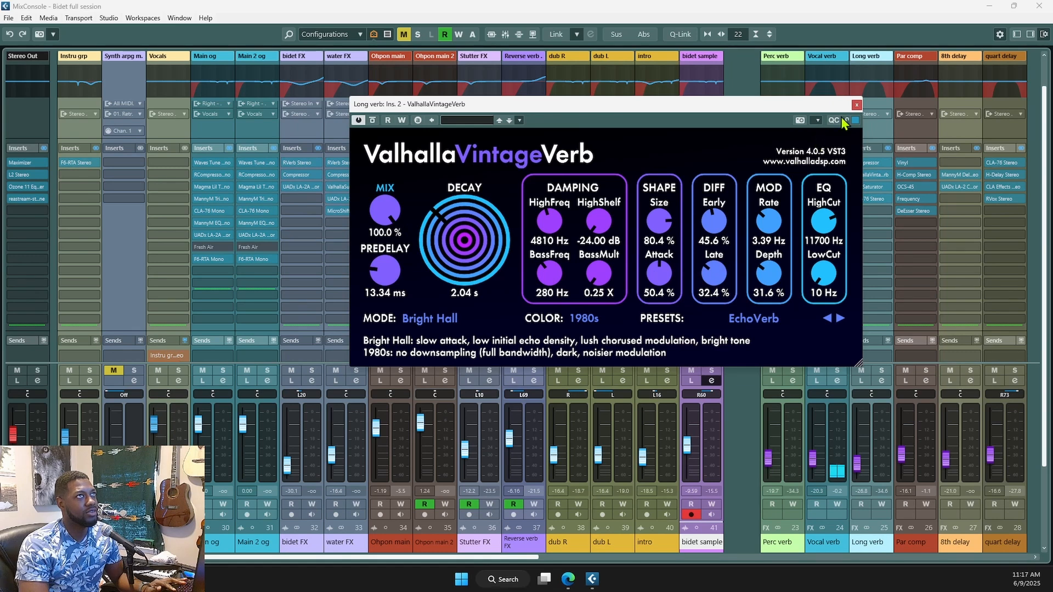
left_click(856, 105)
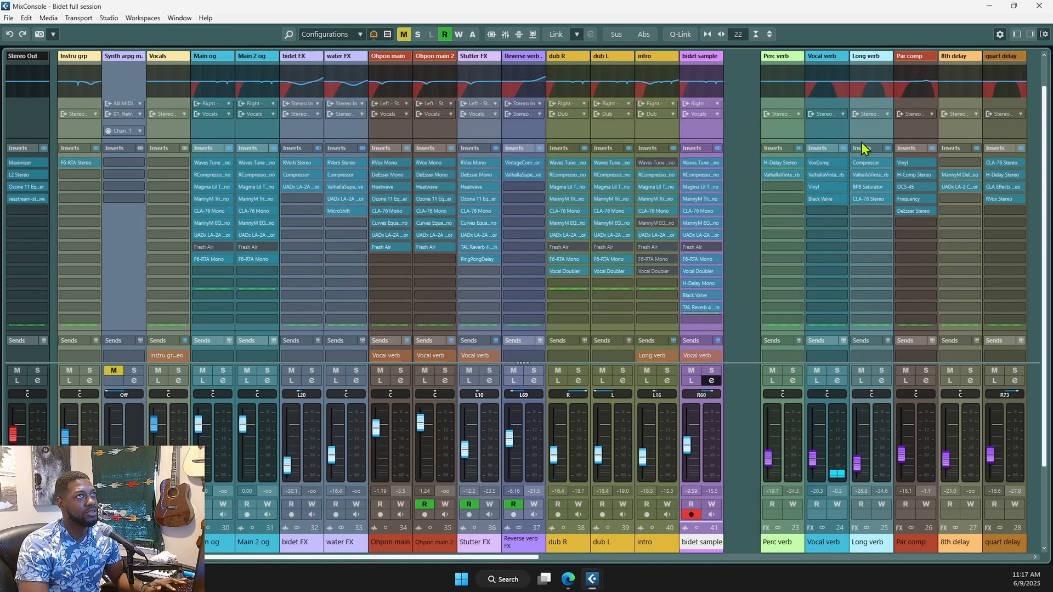
left_click(871, 187)
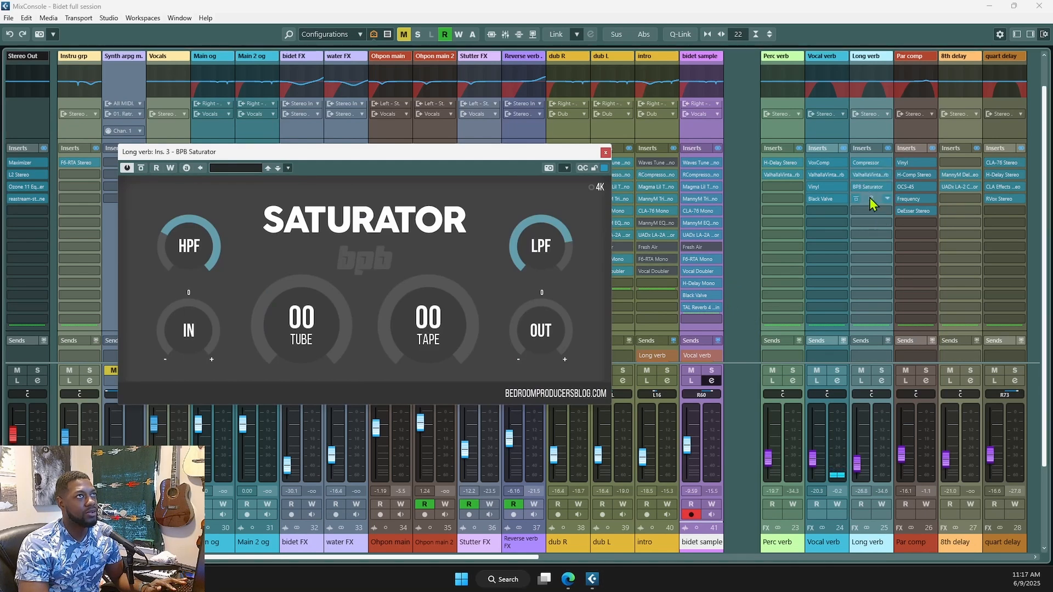
left_click(861, 380)
mouse_move(857, 464)
left_mouse_down()
mouse_move(863, 439)
mouse_move(863, 473)
left_mouse_up()
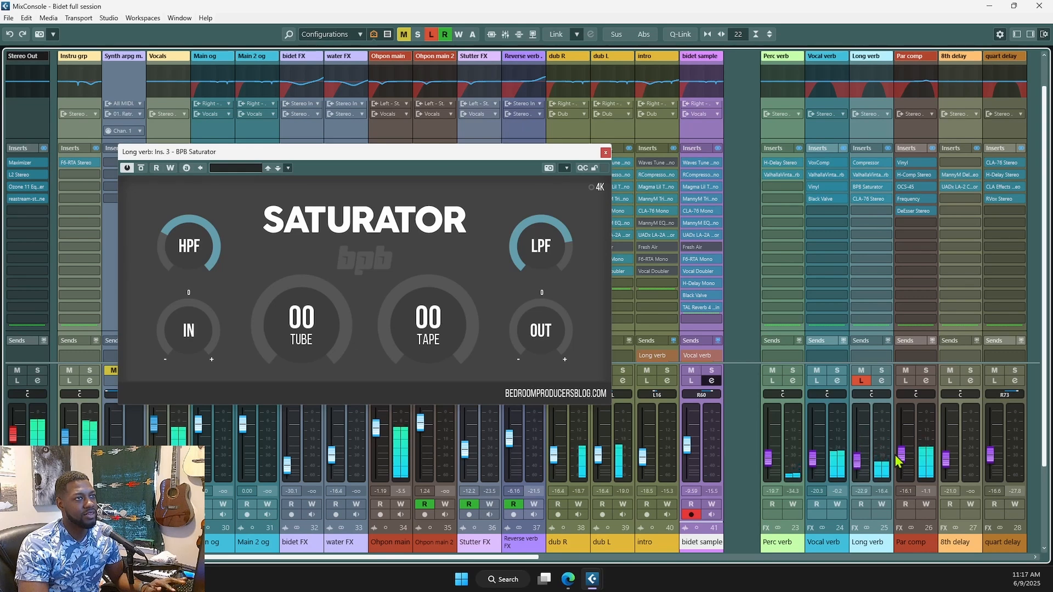
left_click(605, 152)
left_click(861, 382)
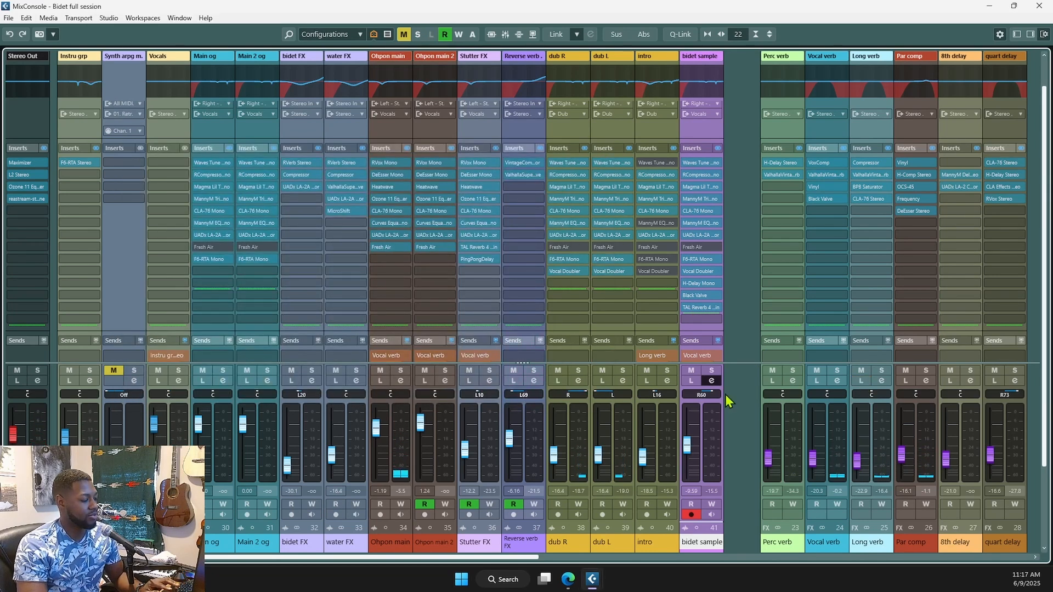
key("F3")
- Select the Vocals, Ohpon main, dub R and dub L tracks in turn, then bring back the MixConsole
scroll(308, 282, "up", 5)
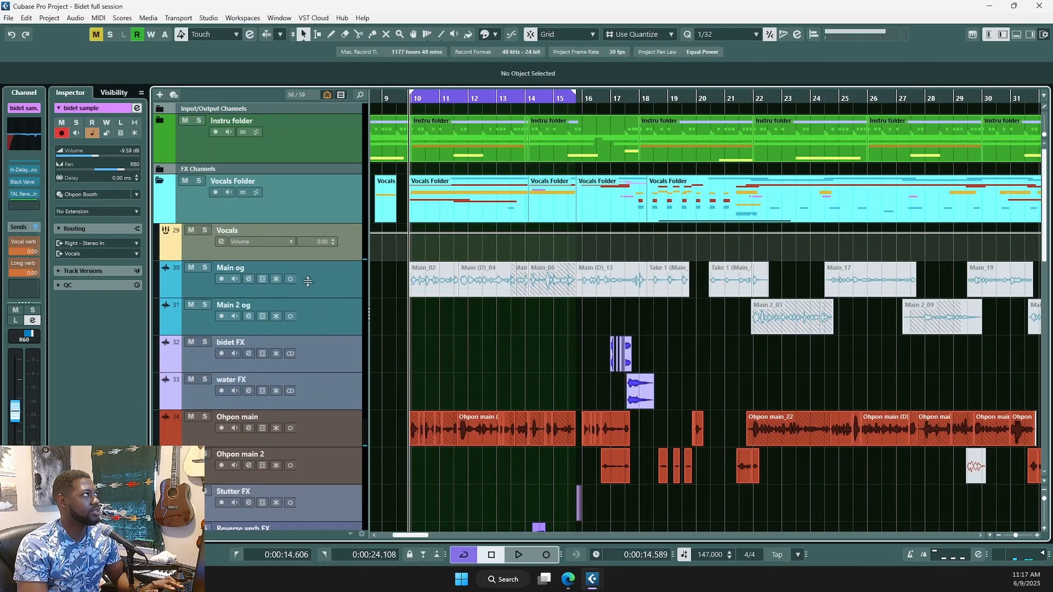
left_click(340, 249)
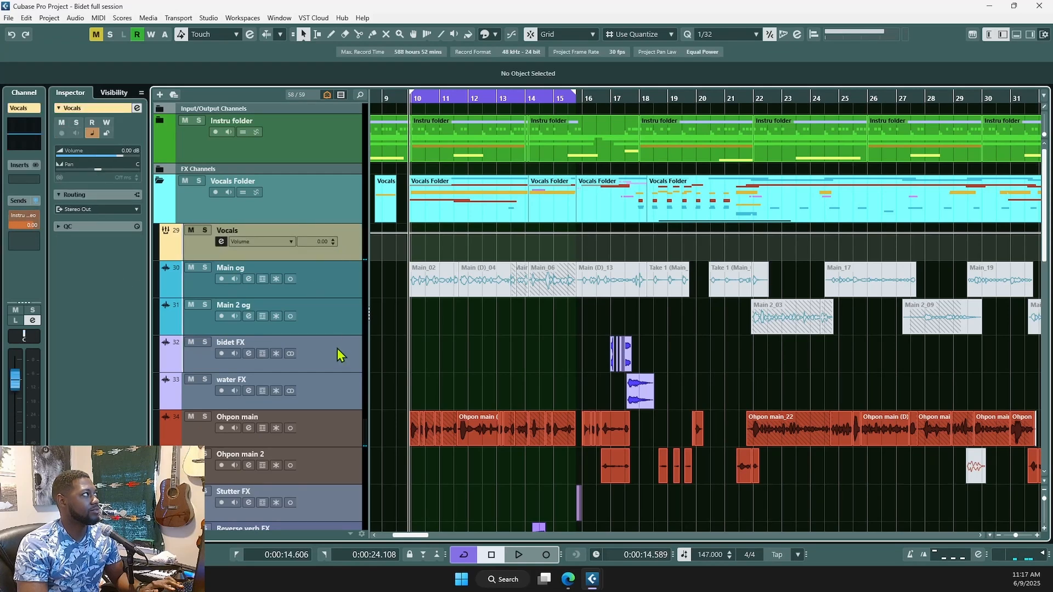
left_click(337, 429)
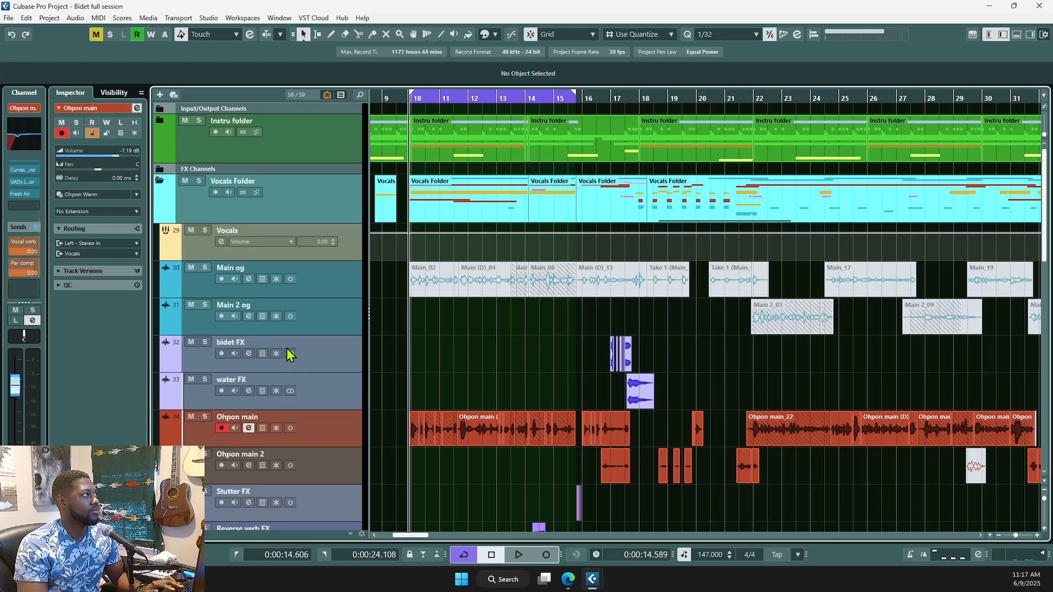
scroll(307, 332, "down", 2)
scroll(307, 331, "down", 2)
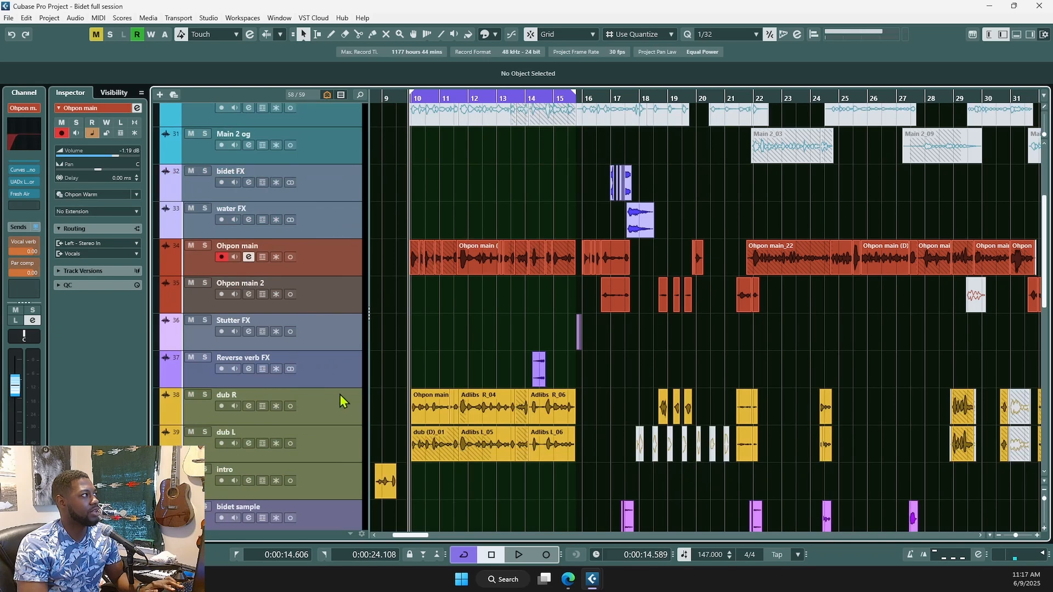
left_click(343, 402)
left_click(341, 437)
scroll(362, 395, "down", 2)
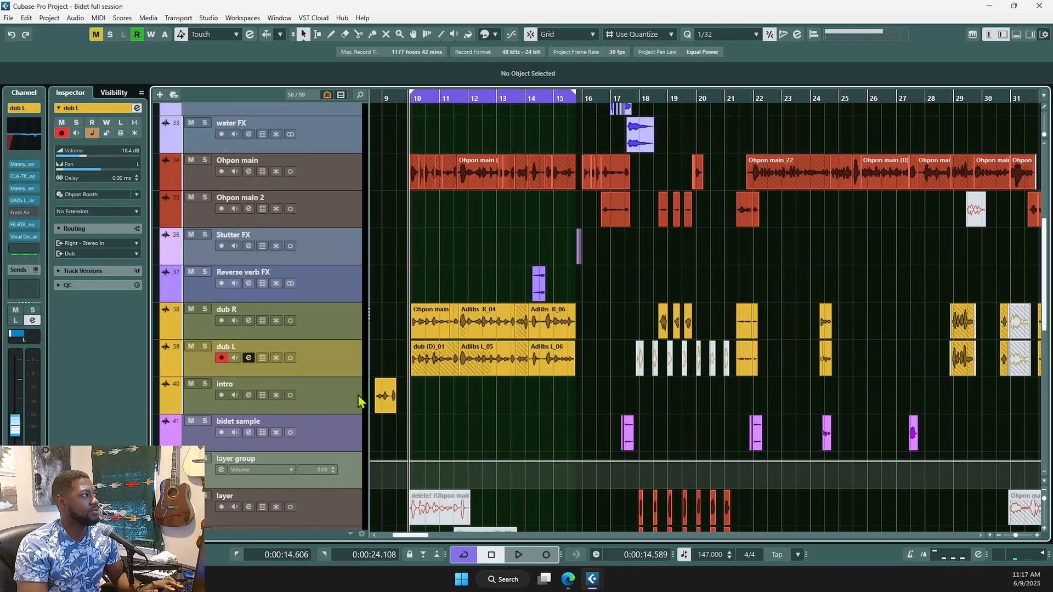
scroll(389, 382, "down", 4)
scroll(412, 413, "up", 10)
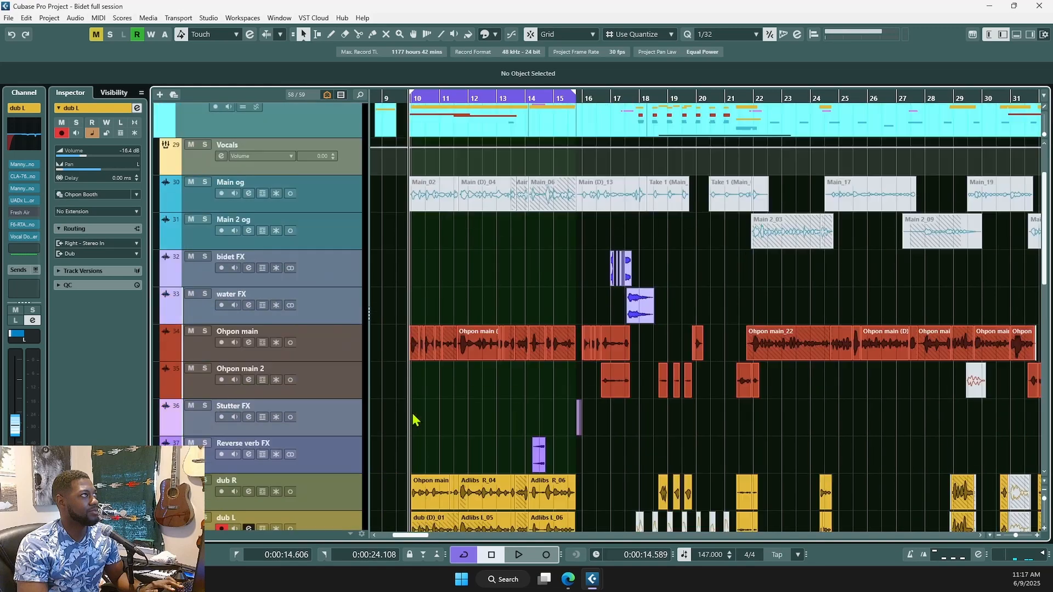
scroll(412, 413, "down", 3)
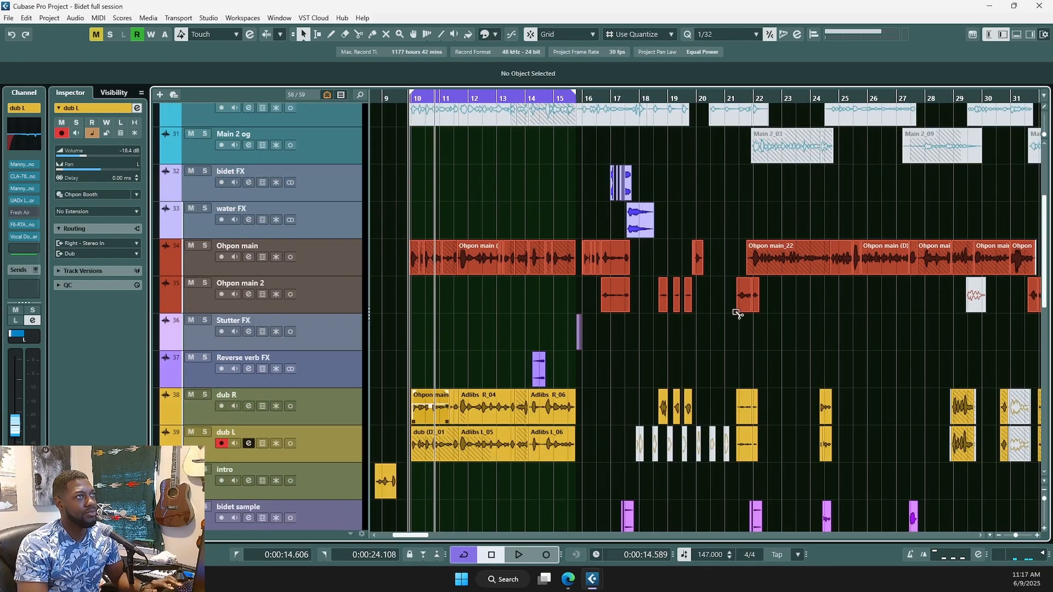
key("F3")
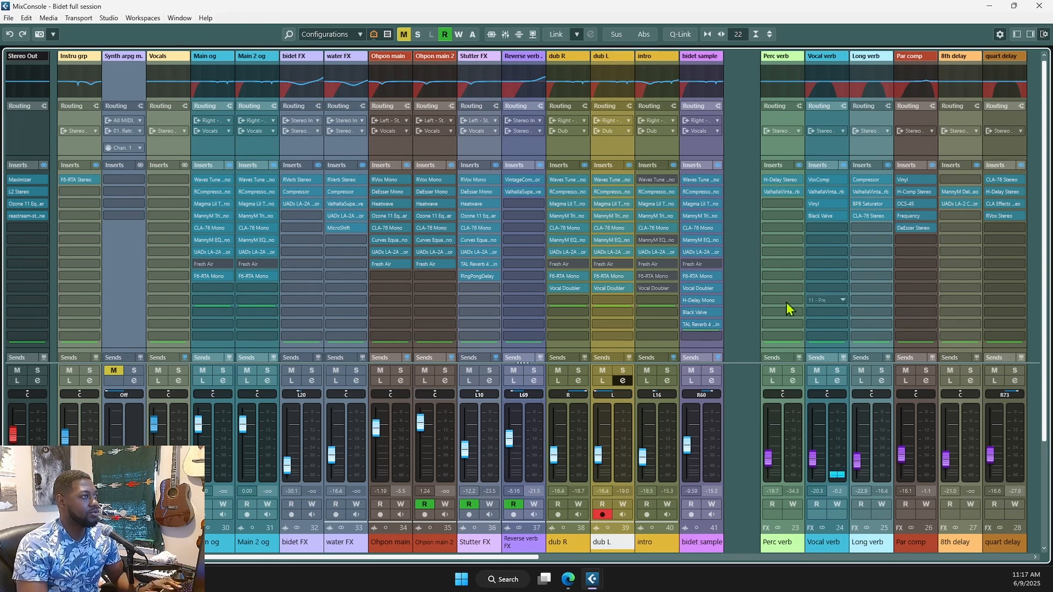
left_click(566, 543)
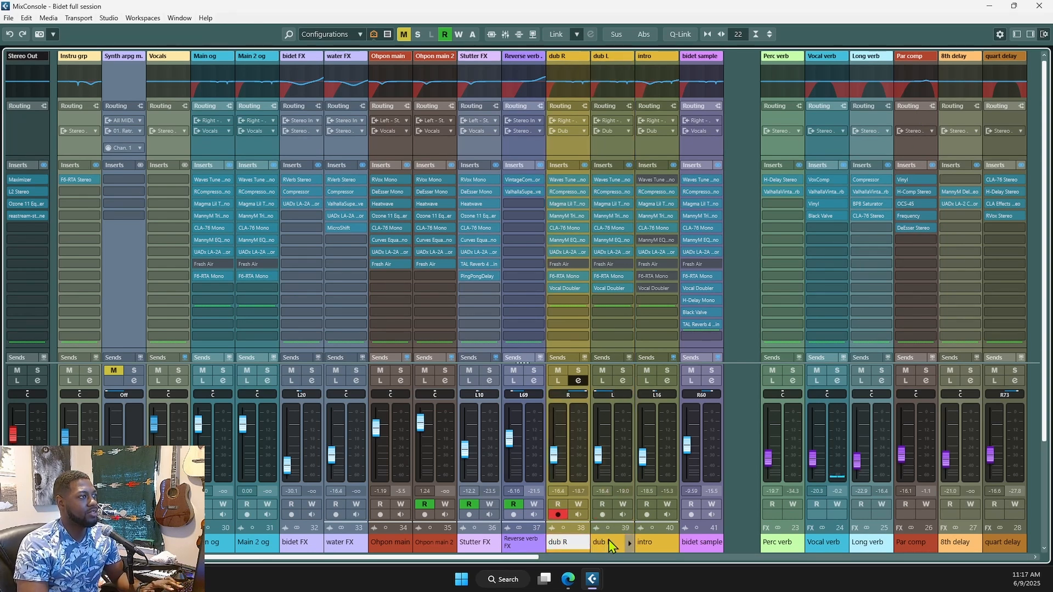
left_click(608, 542)
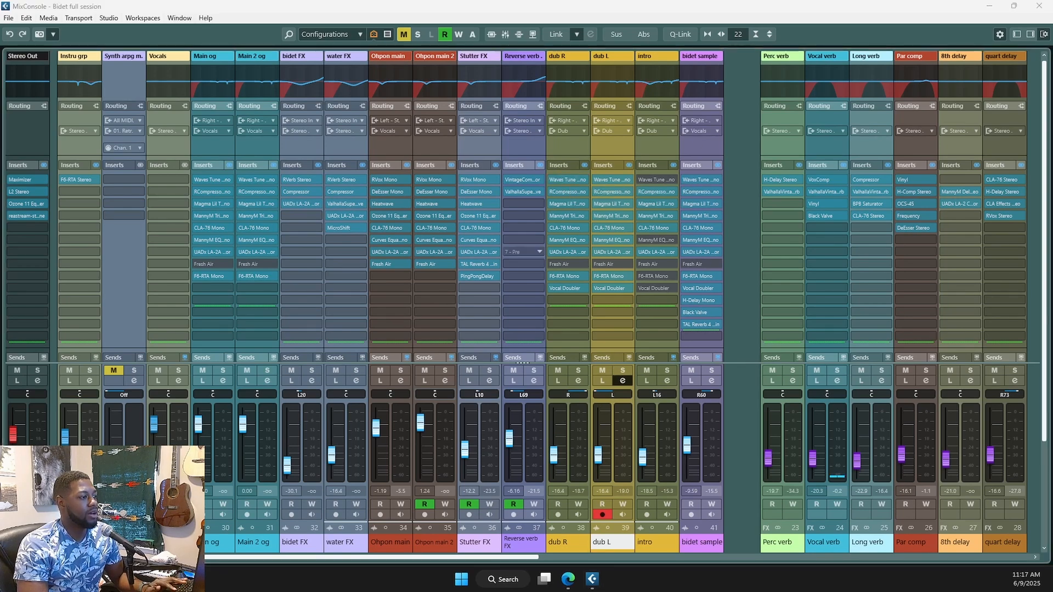
left_click(568, 179)
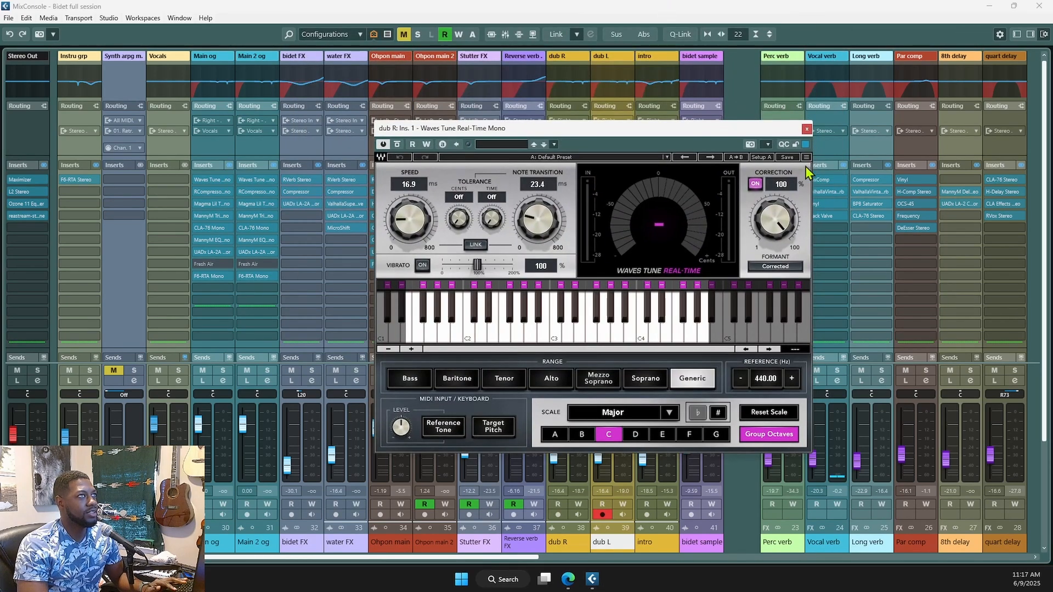
left_click(806, 129)
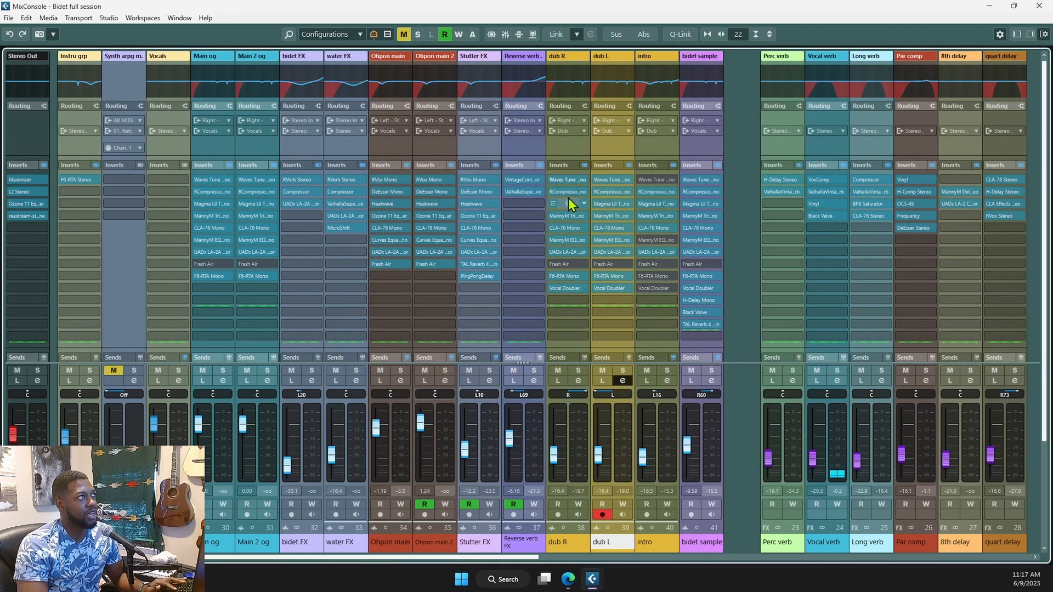
left_click(575, 81)
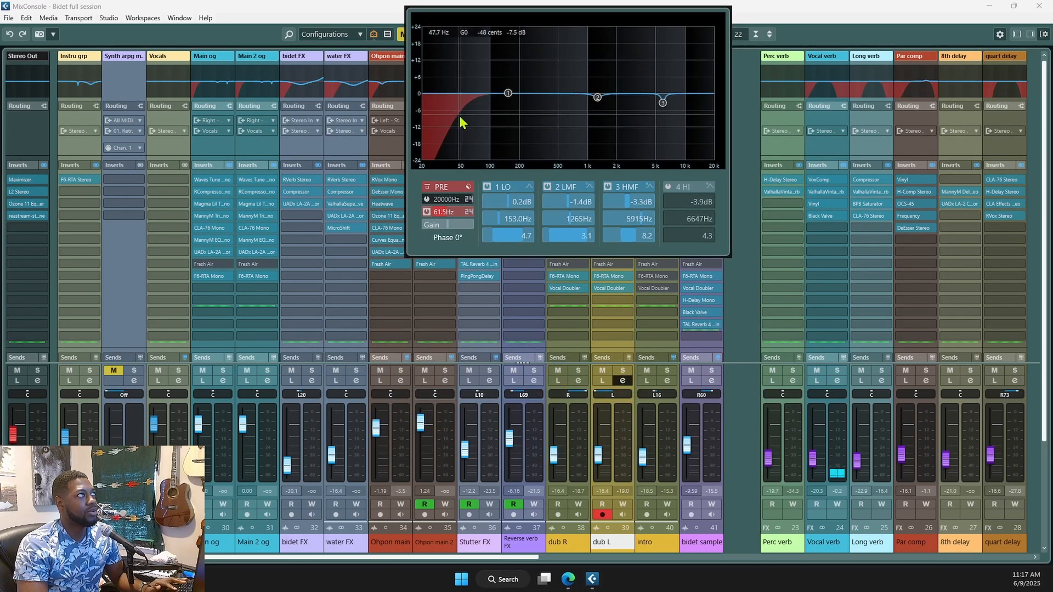
left_click(596, 261)
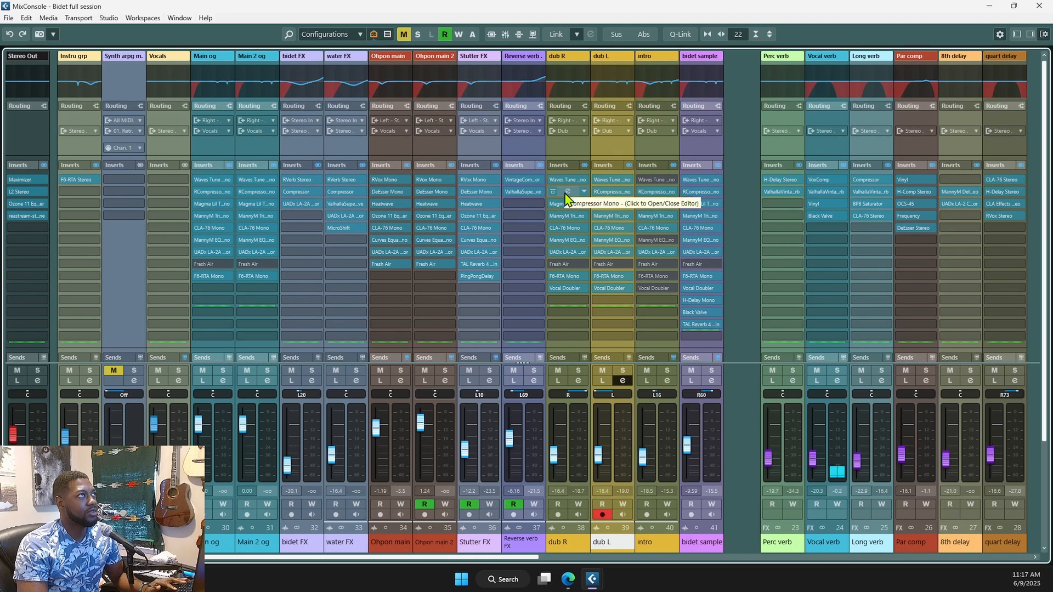
left_click(570, 218)
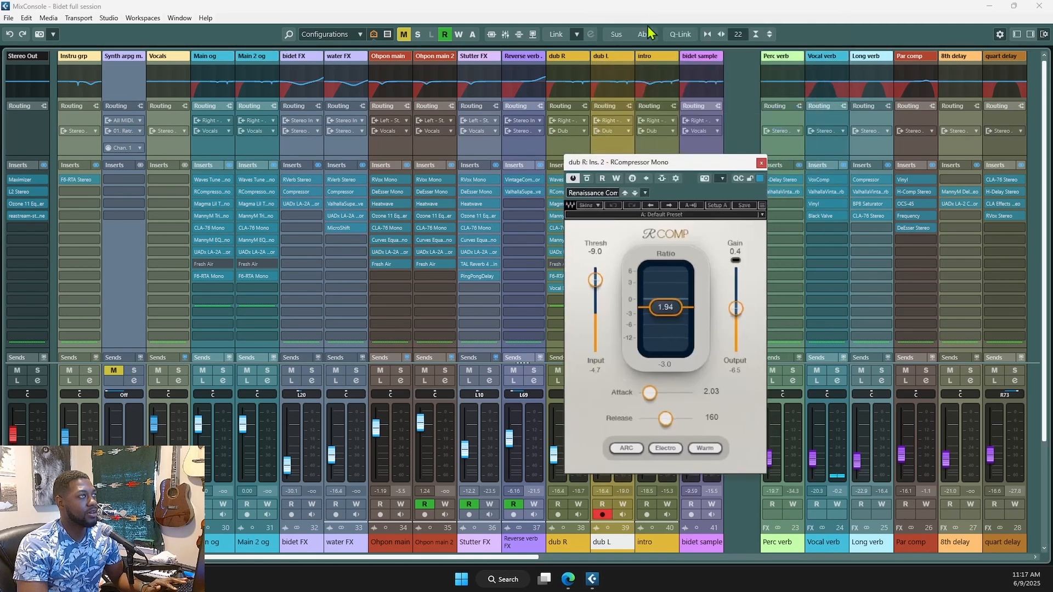
left_click(760, 164)
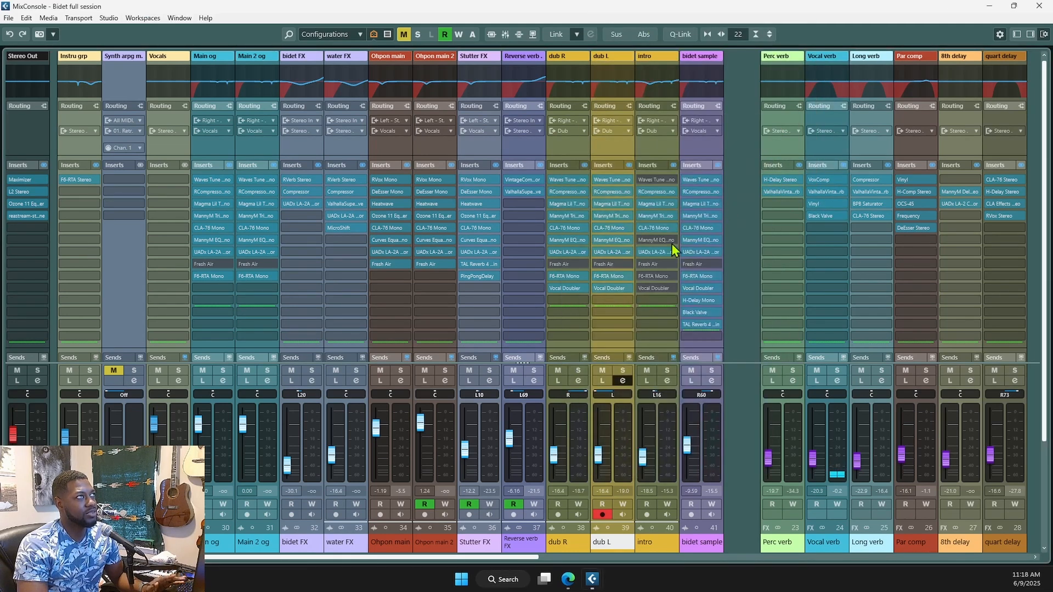
- Check dub R's Magma Lil Tube editor twice, then open its MannyM TripleD insert editor
left_click(571, 205)
left_click_drag(592, 195, 619, 198)
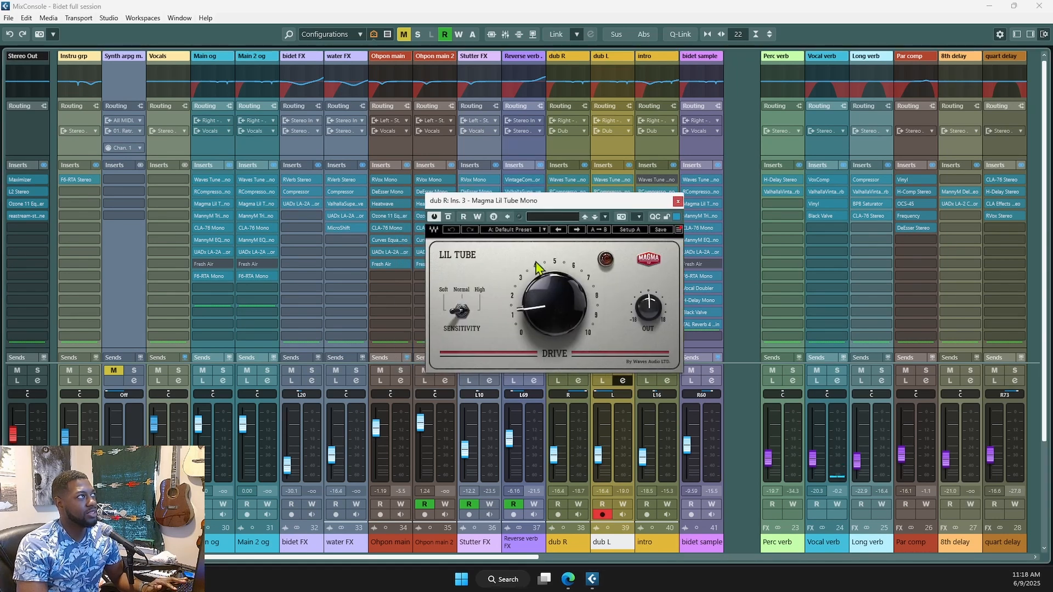
left_click(680, 204)
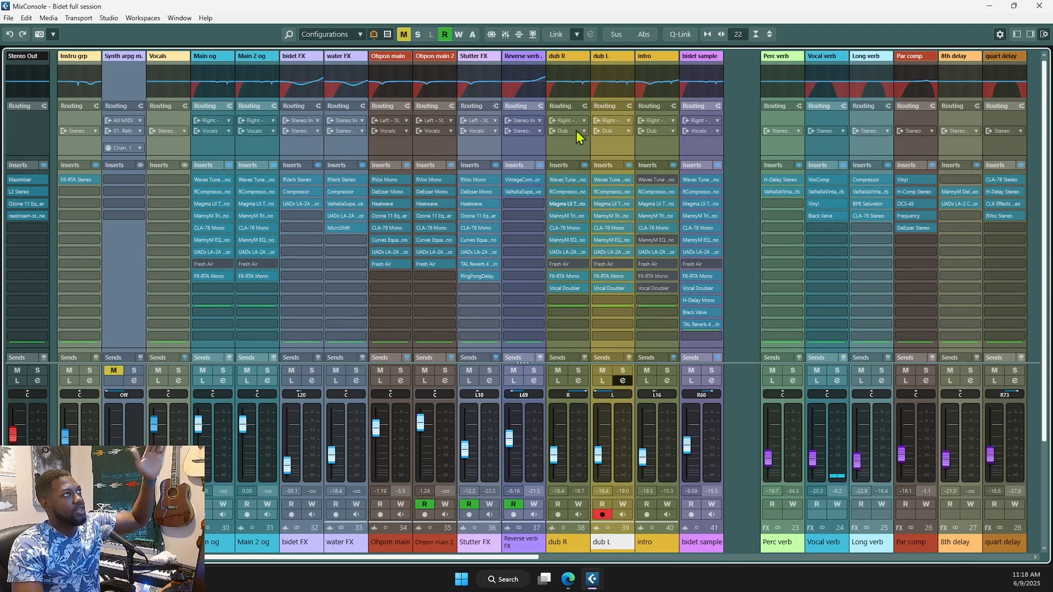
left_click(570, 204)
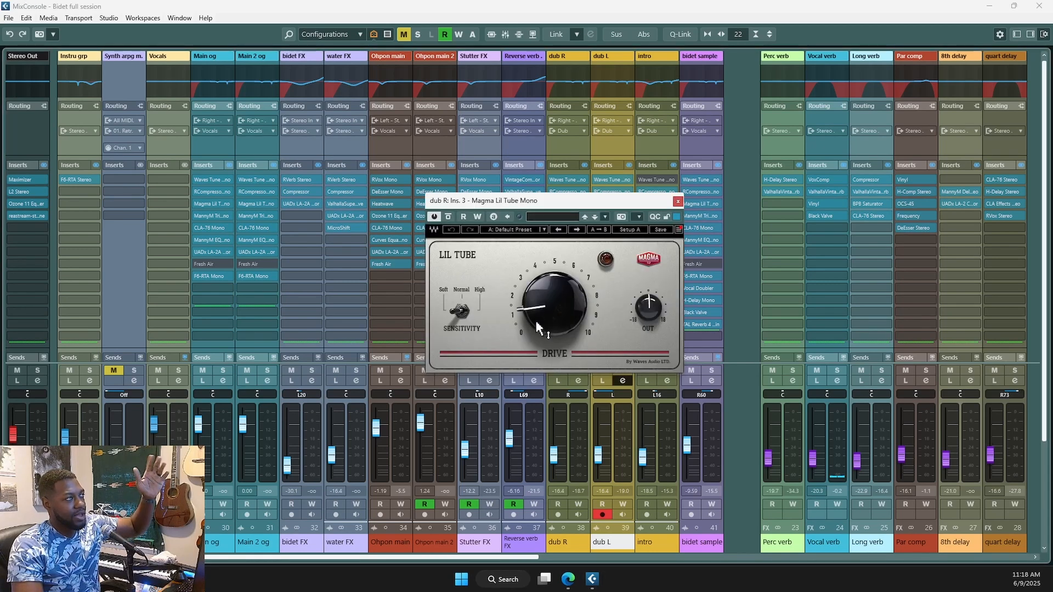
left_click(676, 203)
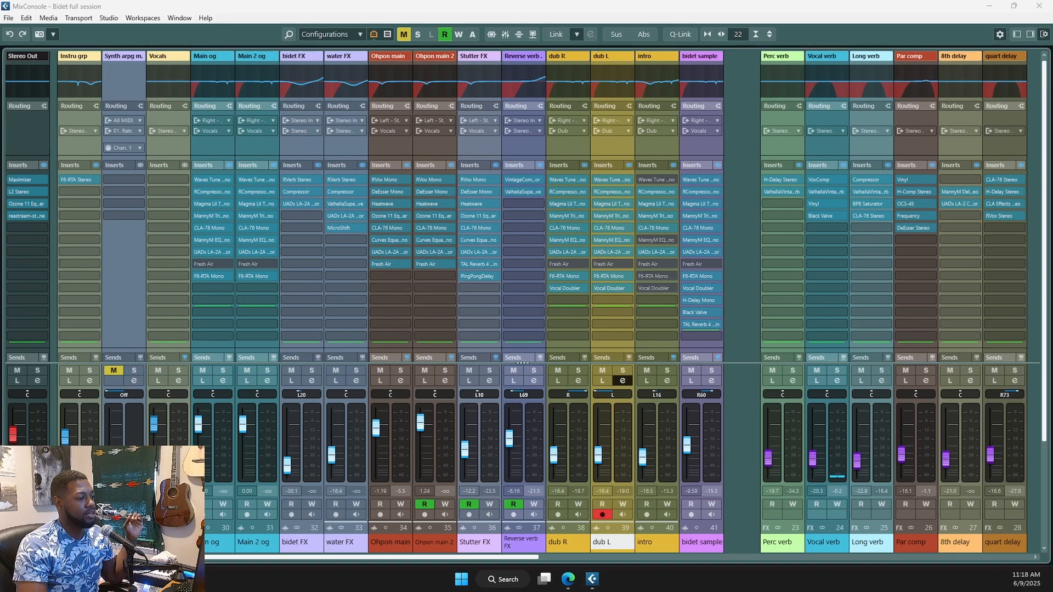
left_click(567, 215)
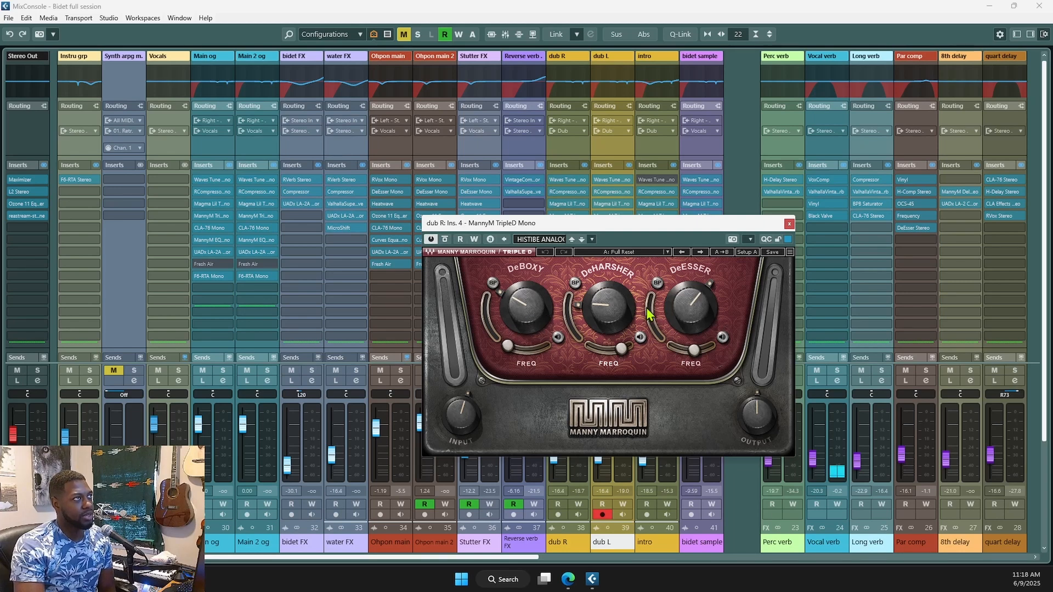
- With playback running, close TripleD, check dub R's CLA-76 on insert 5, then open MannyM EQ on insert 6
key("space")
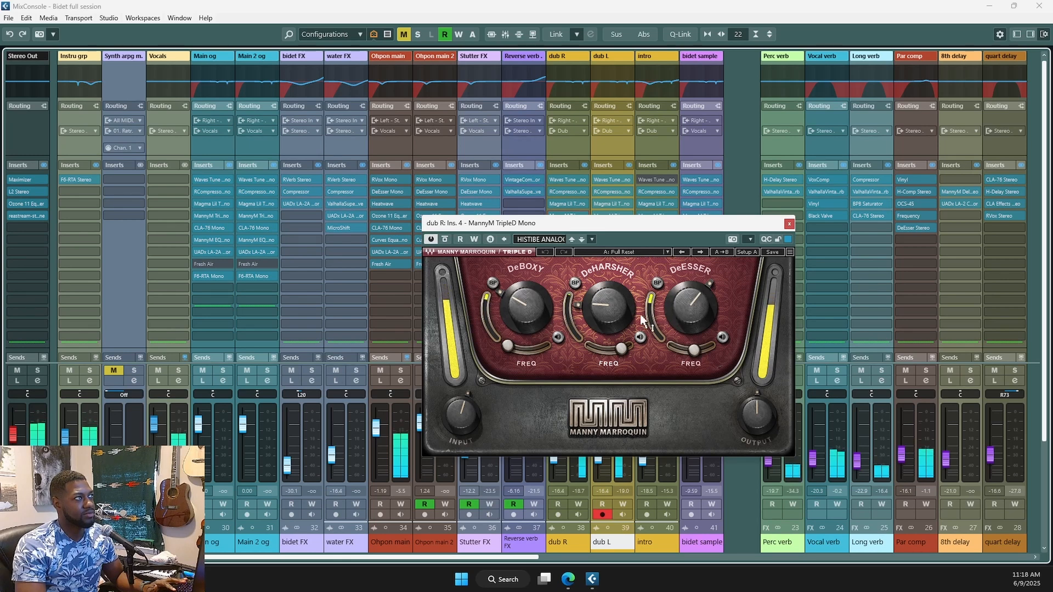
left_click(790, 225)
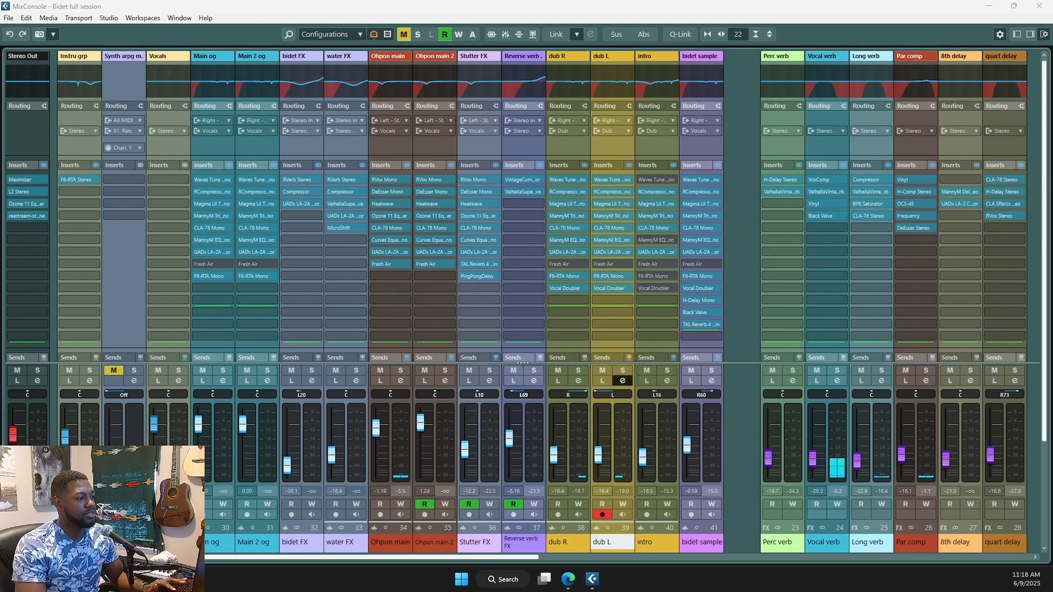
left_click(568, 228)
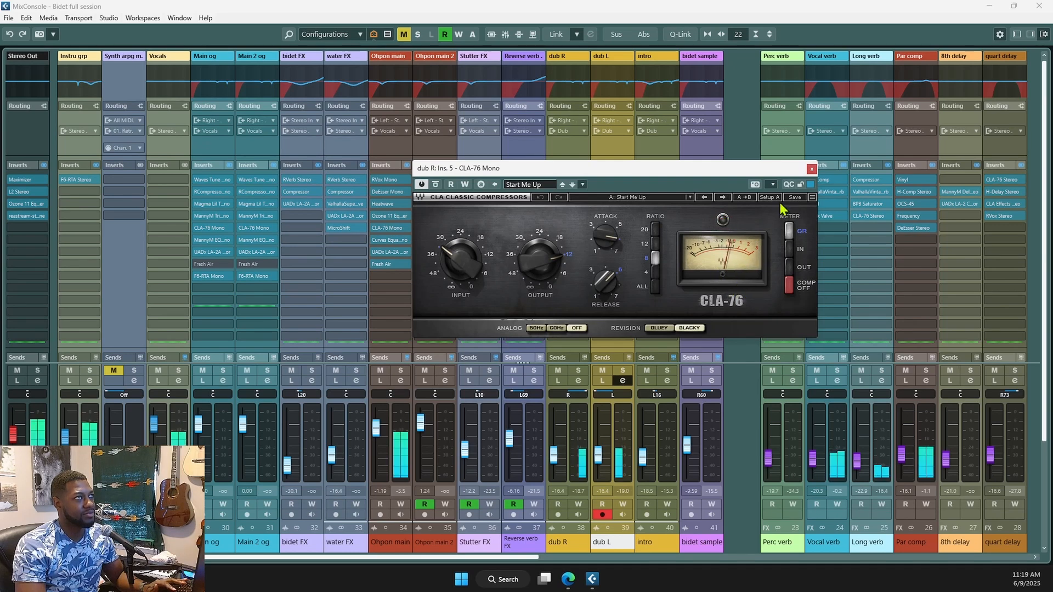
left_click_drag(815, 175, 817, 187)
left_click(814, 181)
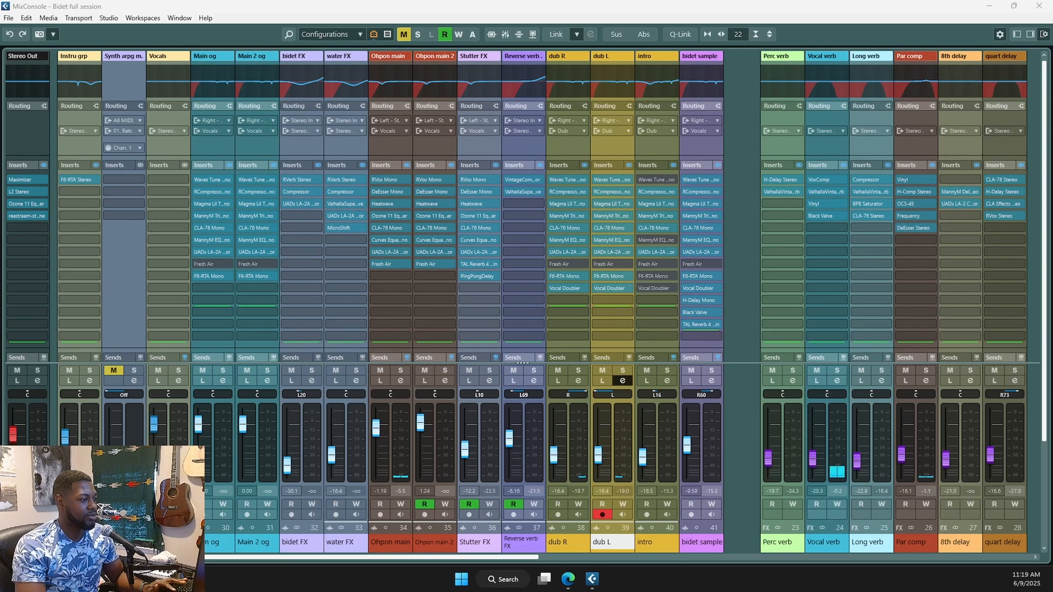
left_click_drag(743, 1, 741, 60)
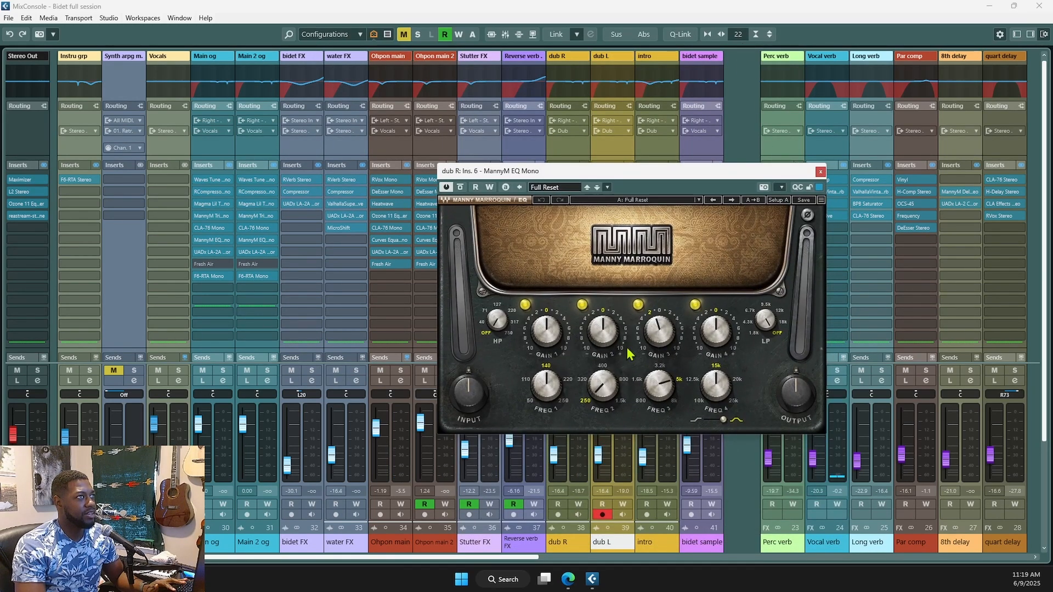
- Close MannyM EQ and review dub R's LA-2A and F6-RTA insert editors
left_click(820, 172)
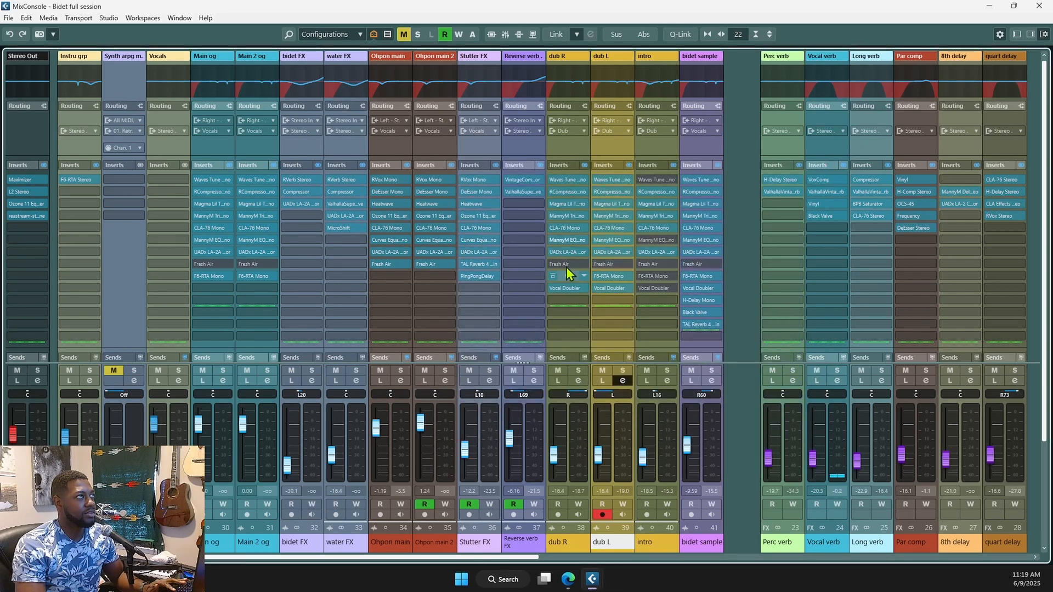
left_click(568, 252)
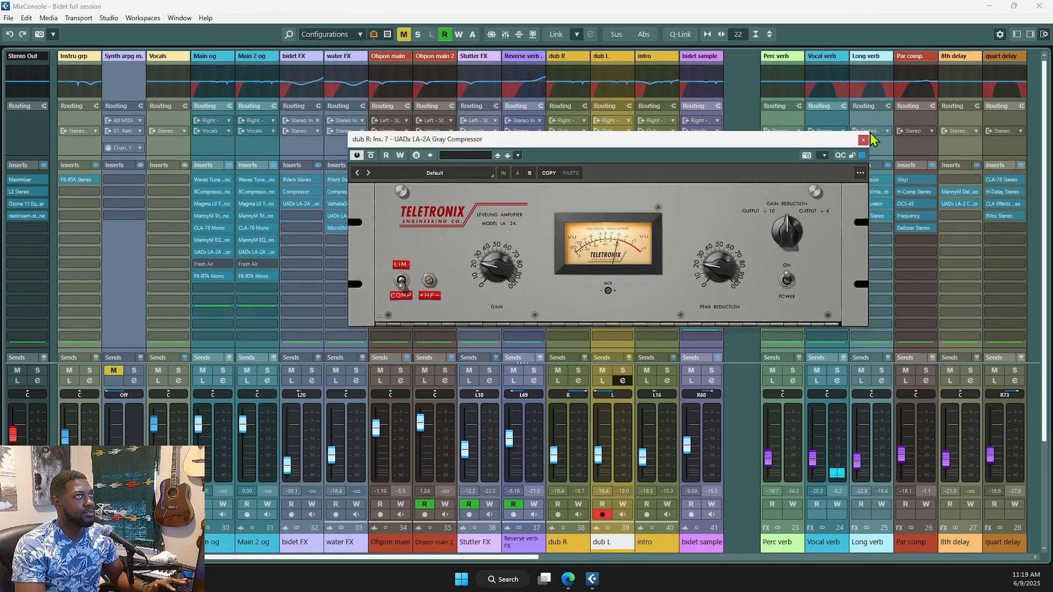
left_click(863, 140)
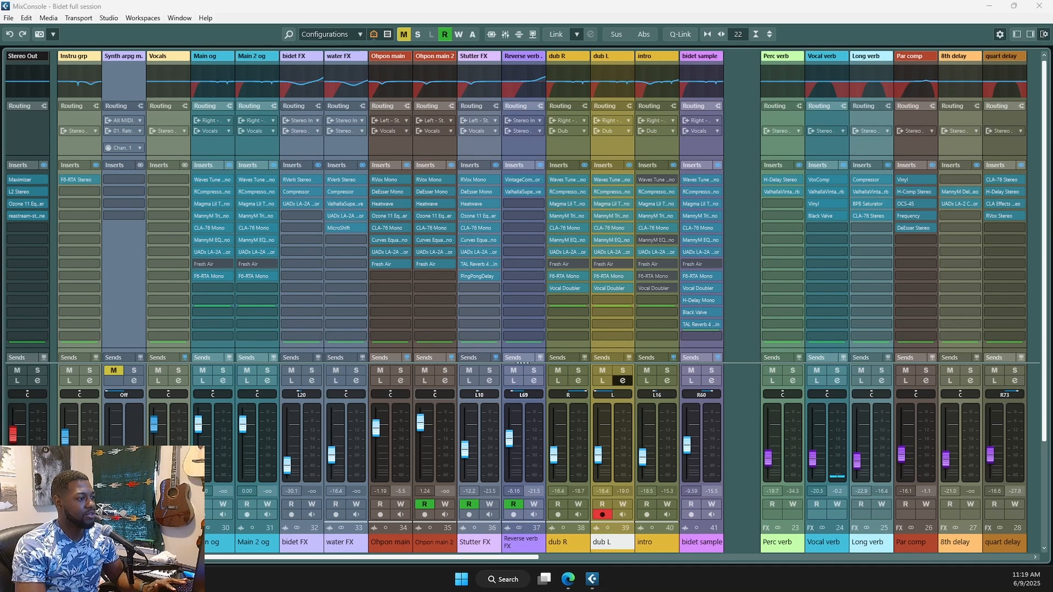
left_click_drag(660, 0, 660, 61)
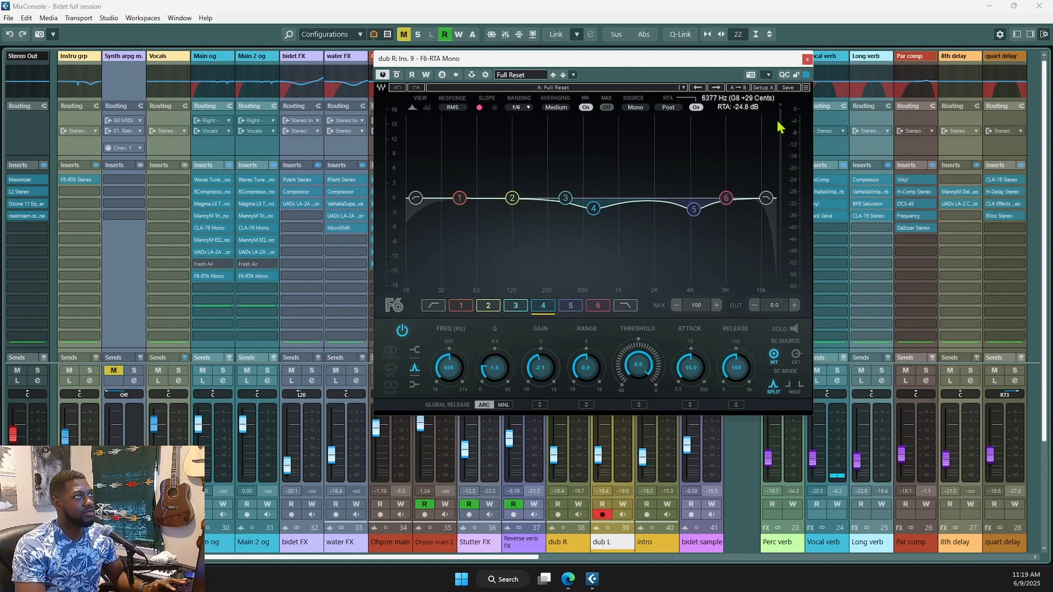
left_click(807, 58)
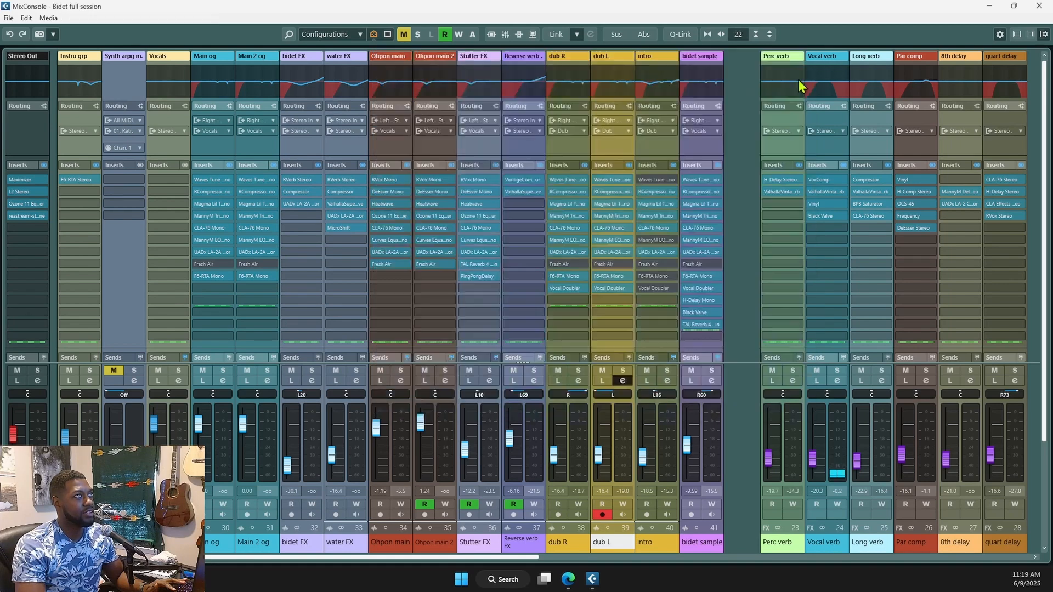
- Inspect dub R's Vocal Doubler at 83% Separation and 0% Variation, then close it
left_click(568, 288)
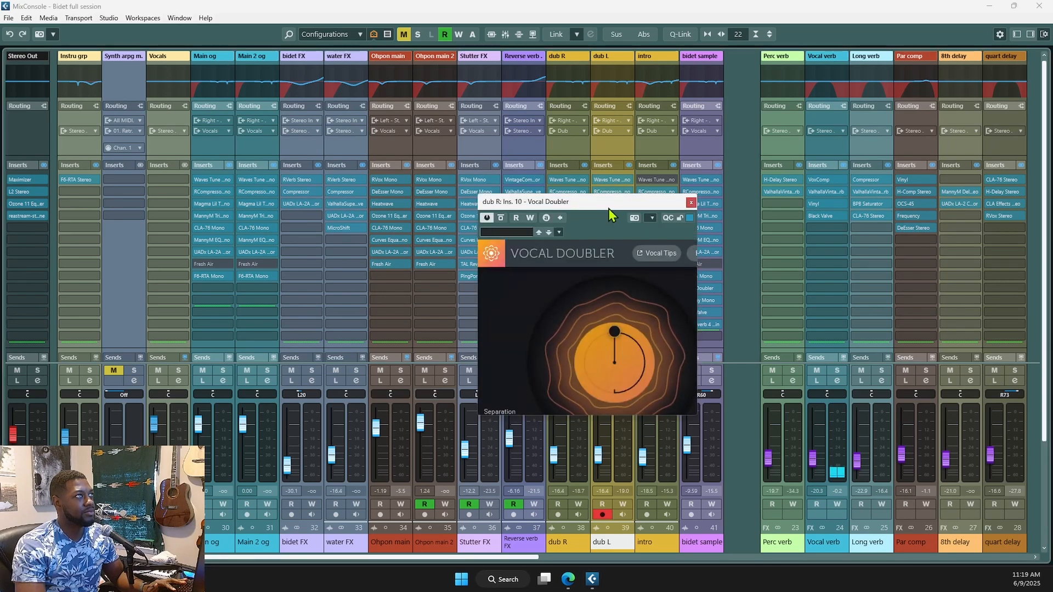
left_click_drag(608, 202, 599, 130)
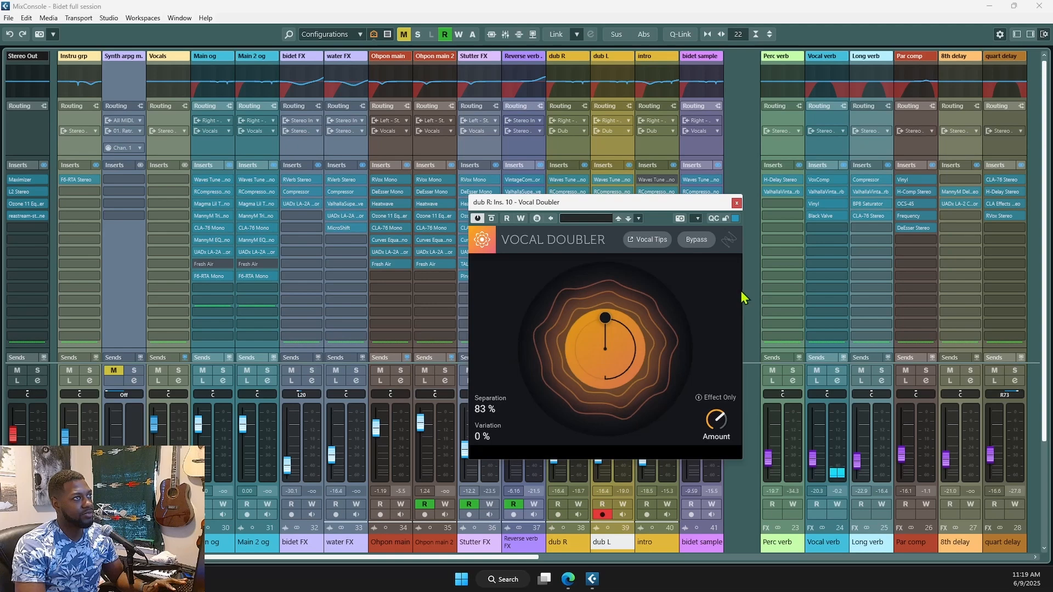
left_click(737, 203)
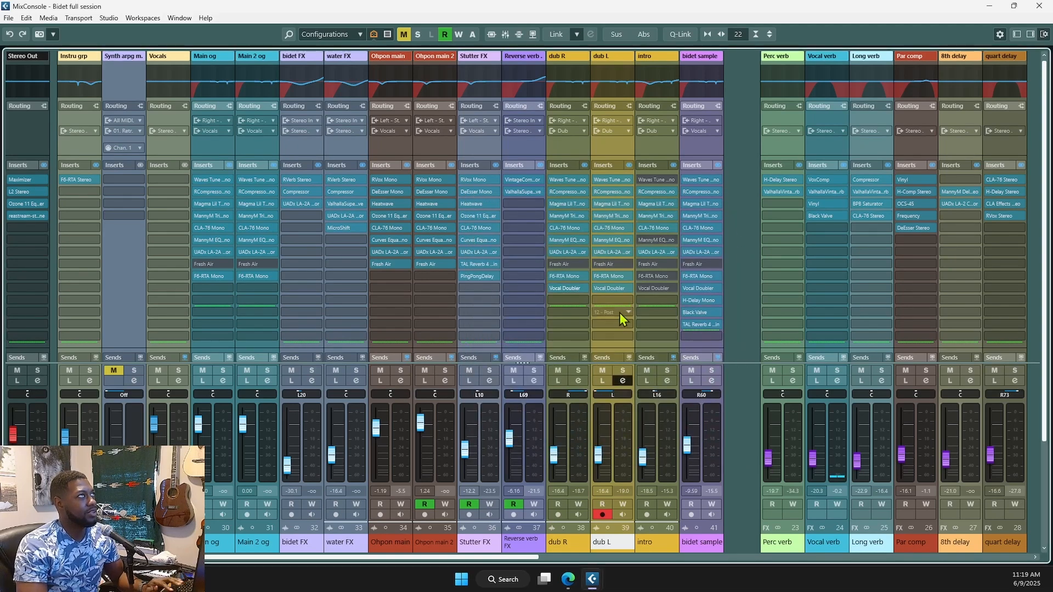
- Close the mixer and shrink track heights so all vocal tracks fit
key("F3")
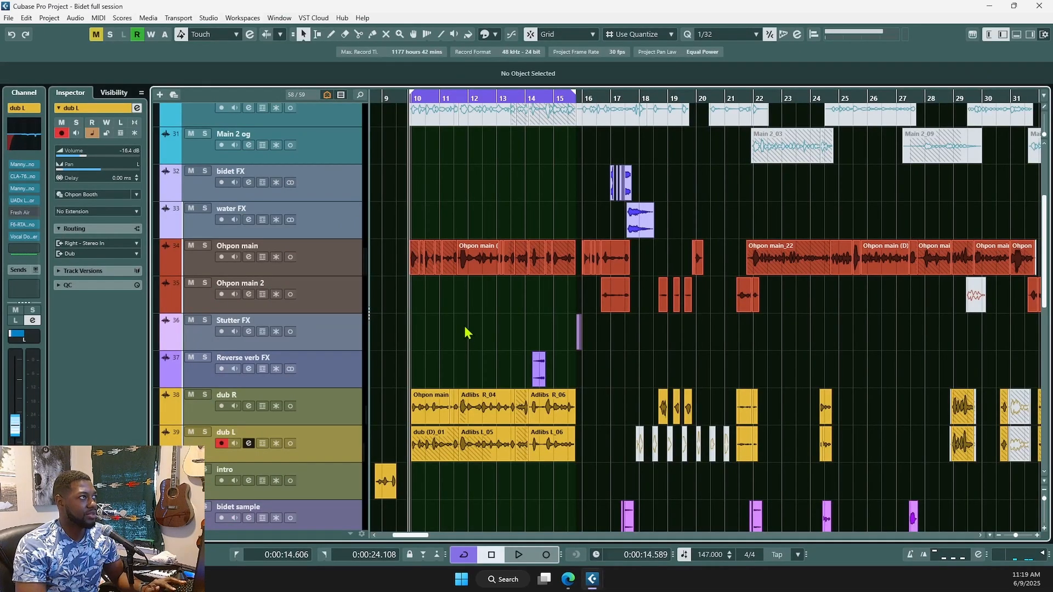
key("shift+g")
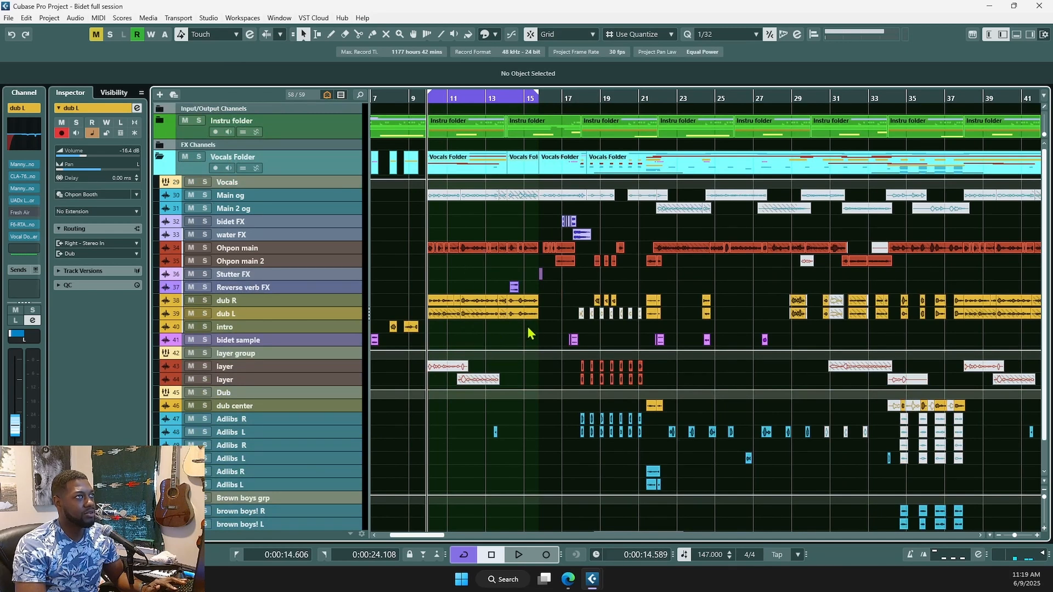
scroll(528, 332, "down", 1)
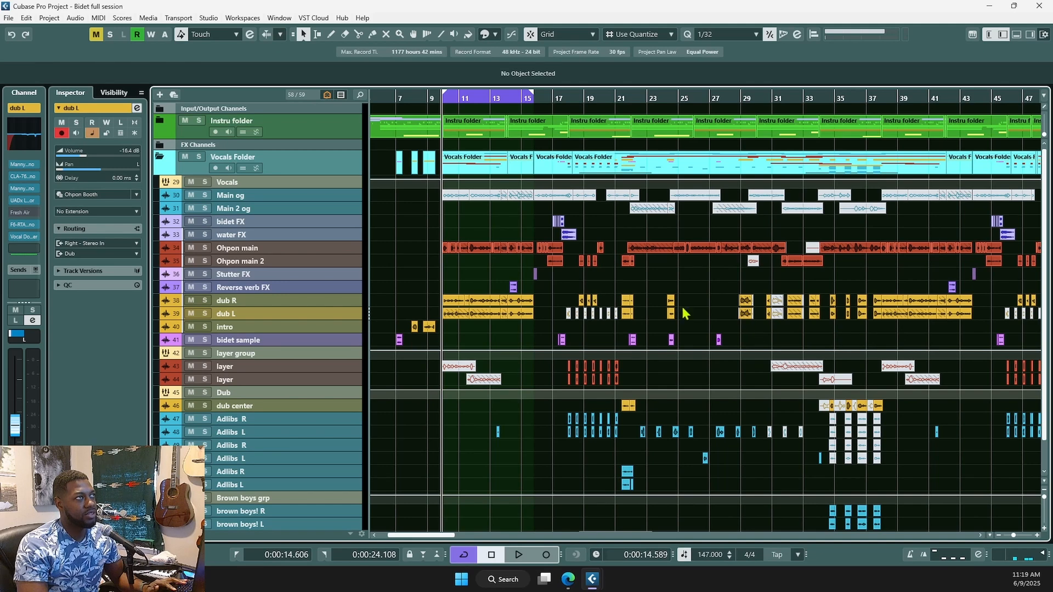
scroll(751, 340, "up", 4)
- Play back the arrangement briefly from around bar 21
left_click(721, 336)
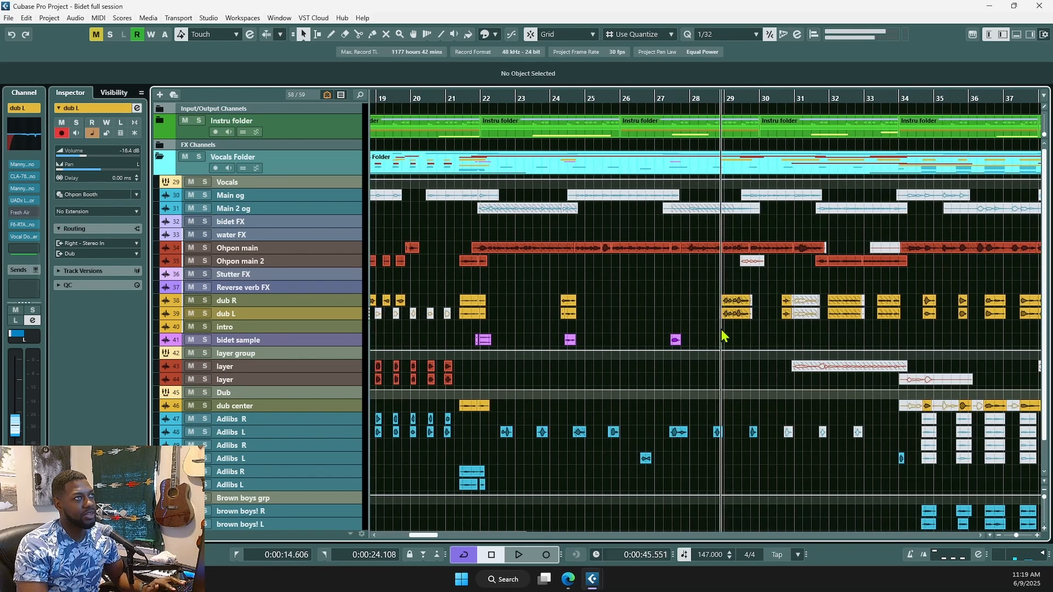
left_click(467, 236)
key("space")
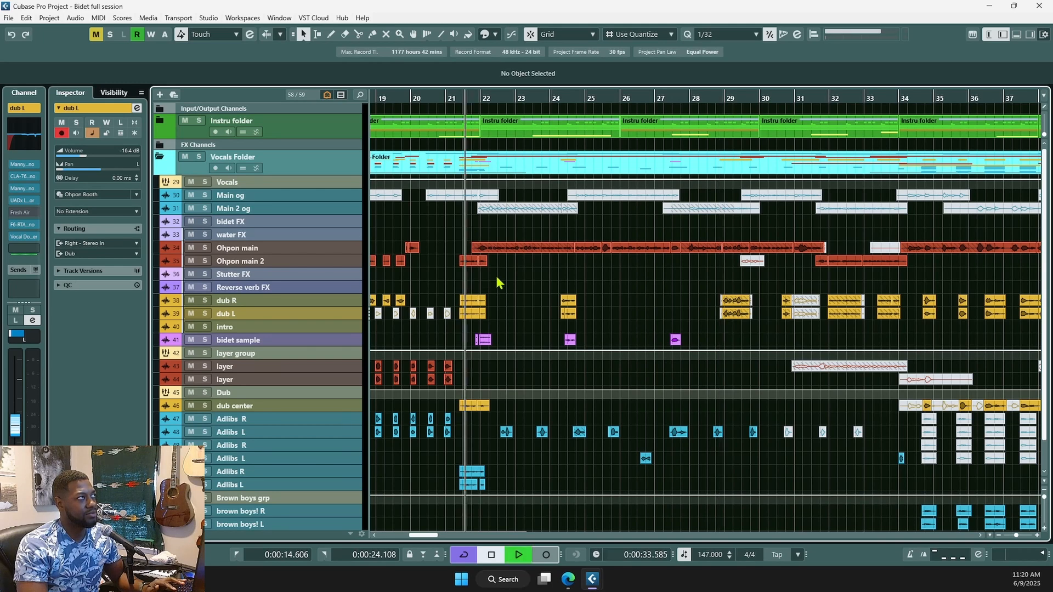
key("space")
key("space")
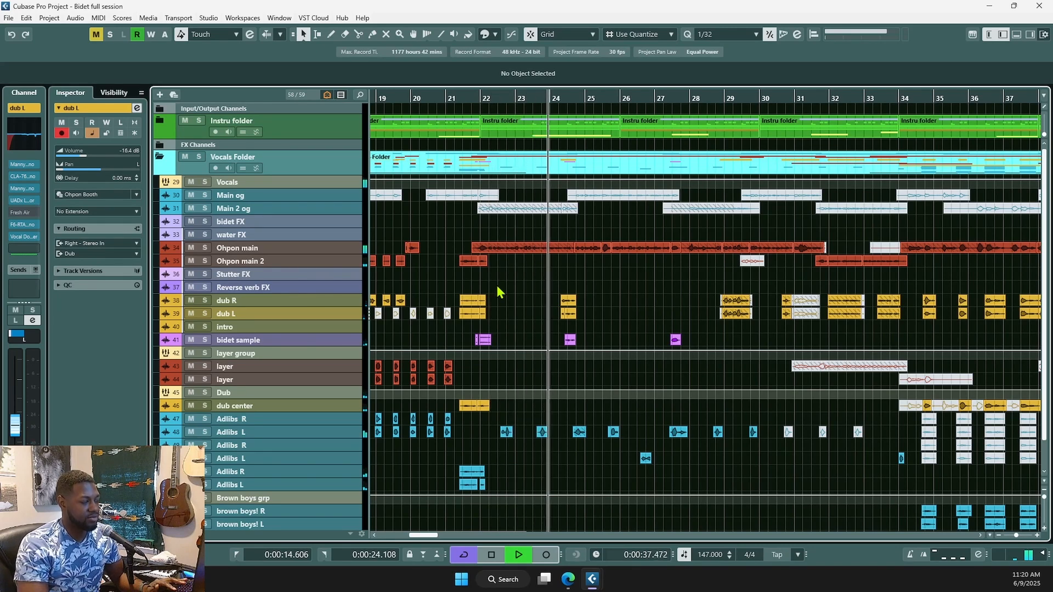
key("space")
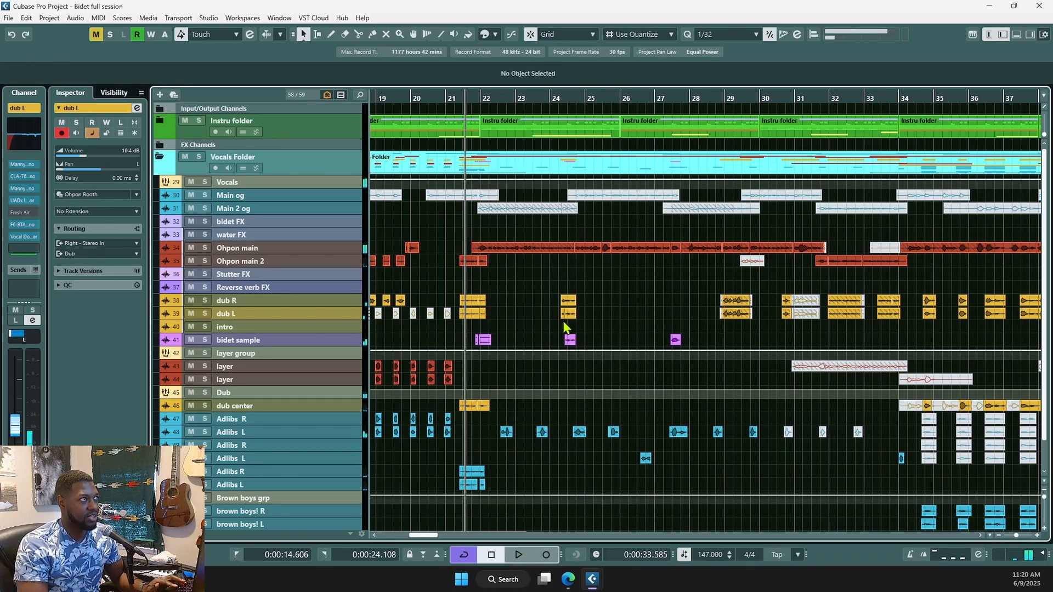
scroll(562, 325, "up", 3)
scroll(562, 326, "up", 2)
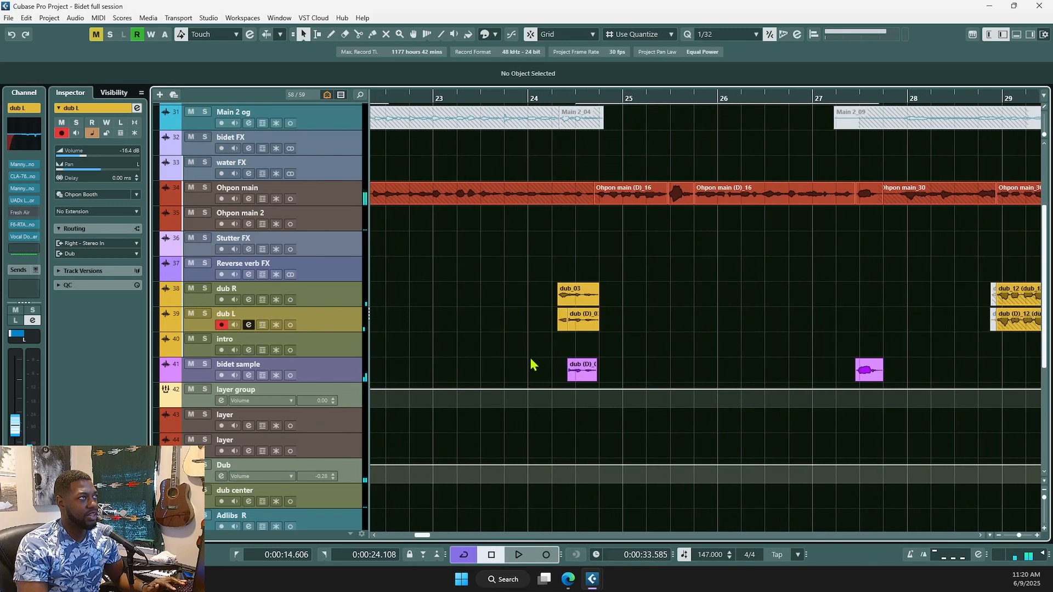
- Audition the Reverse verb FX and dub R tracks soloed from near bar 24, then unsolo them
left_click(559, 348)
left_click(328, 275)
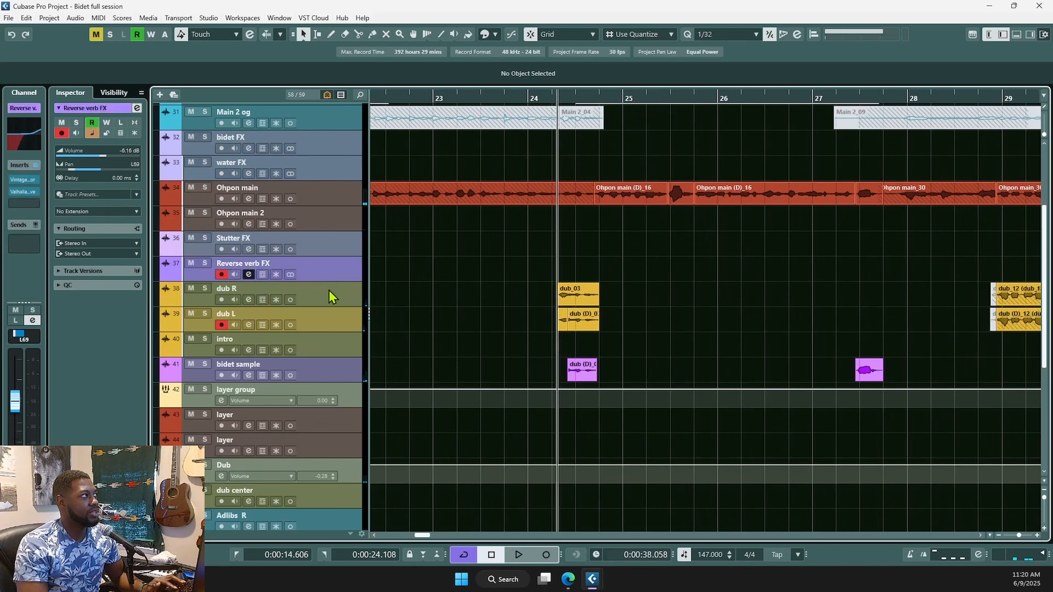
left_click(332, 296, "ctrl")
left_click(205, 289)
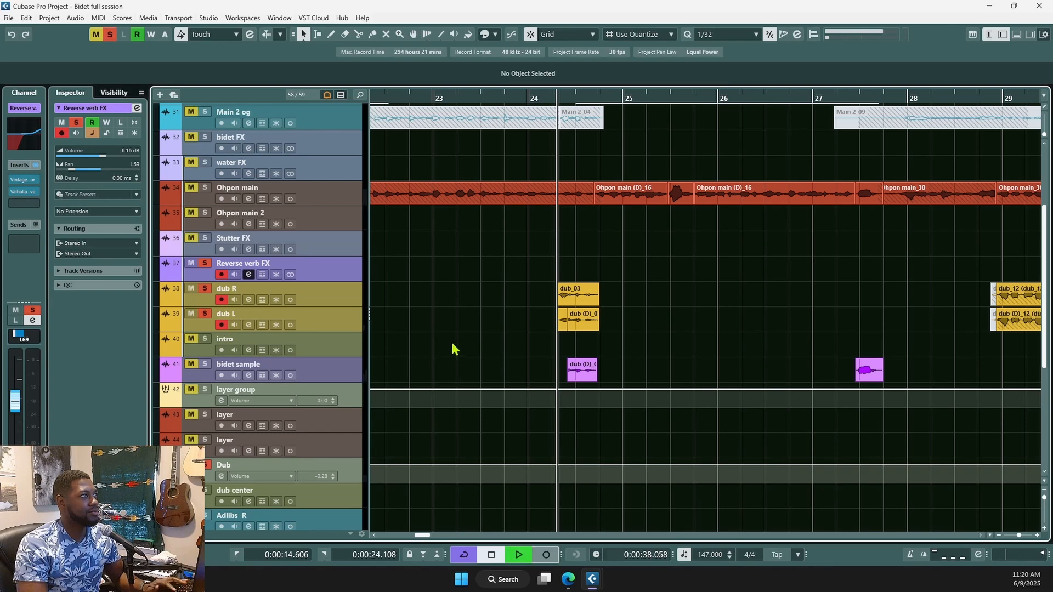
key("space")
key("space")
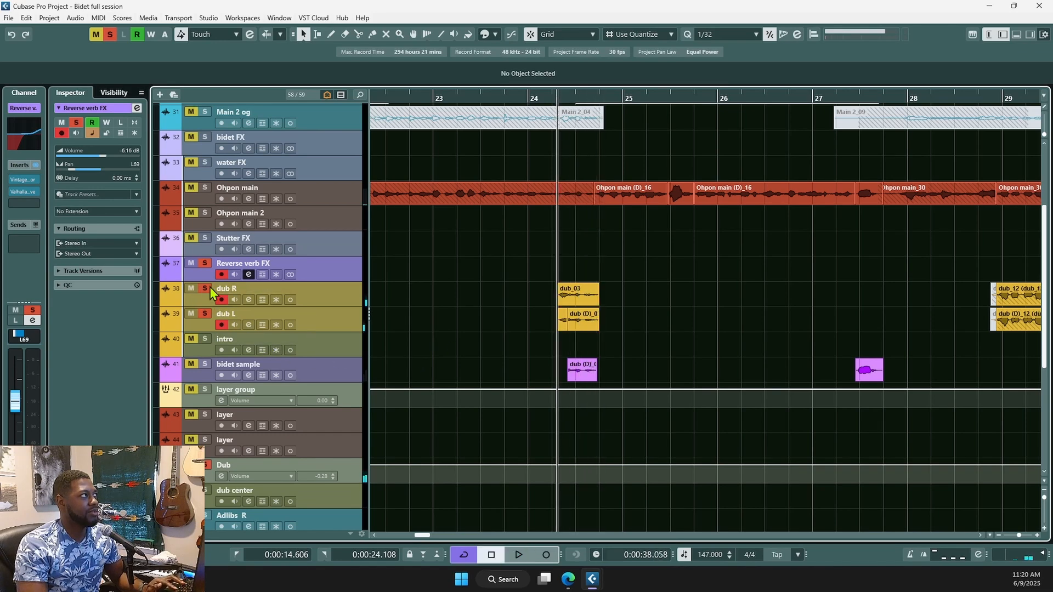
left_click(204, 289)
key("g")
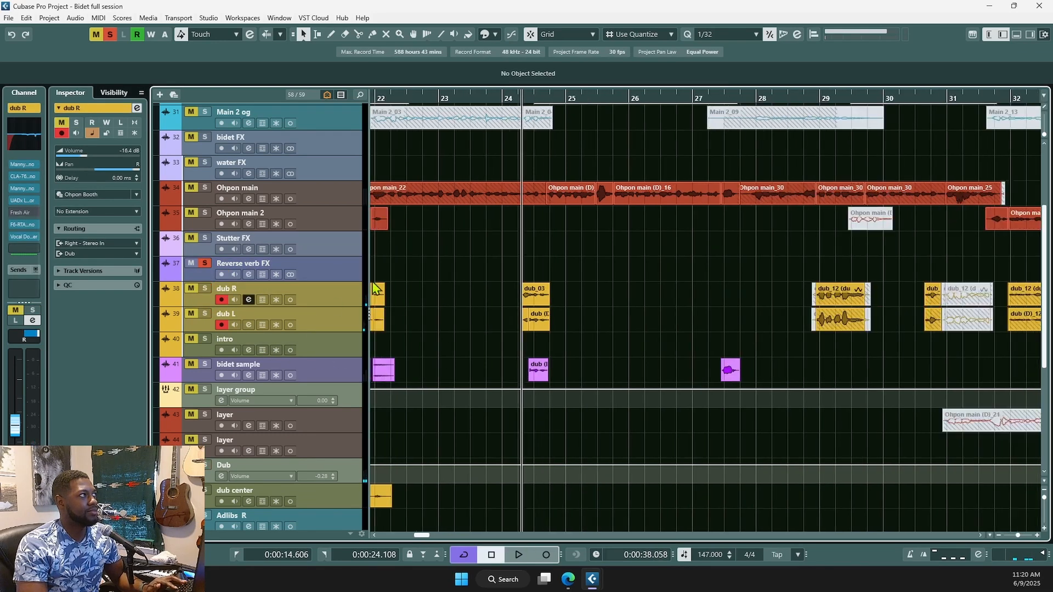
left_click(205, 264)
- Audition the dub R and dub L pair soloed from just before bar 29, then unsolo it
left_click(814, 359)
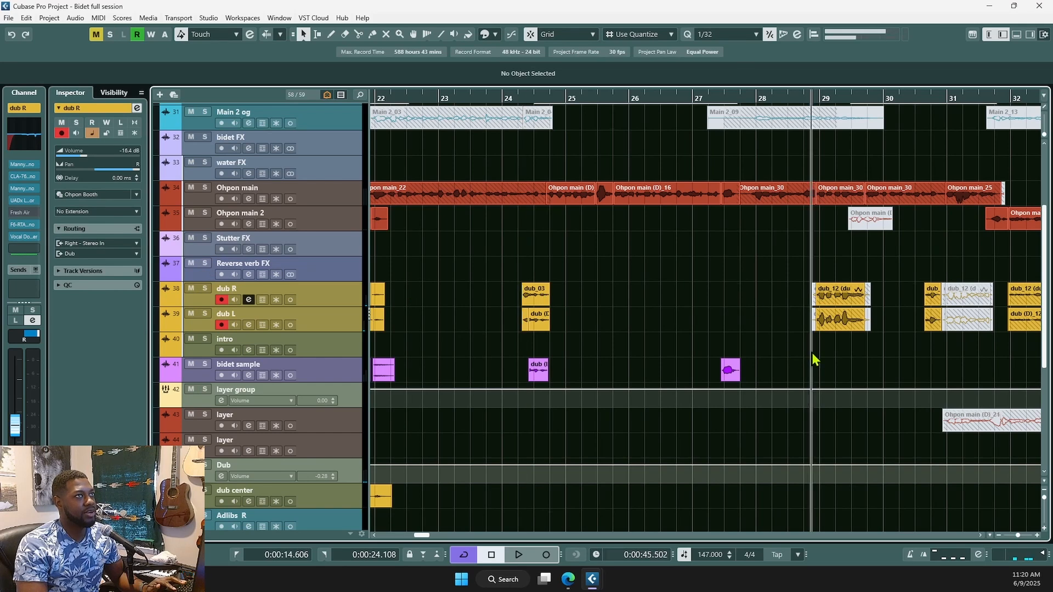
left_click(318, 298, "shift")
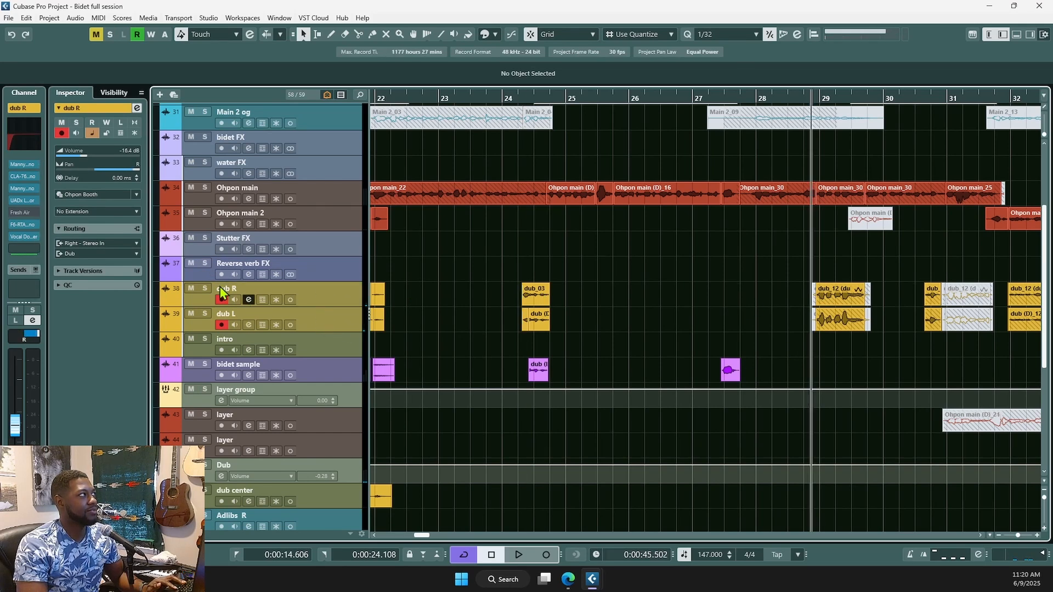
key("s")
key("space")
scroll(790, 346, "right", 2)
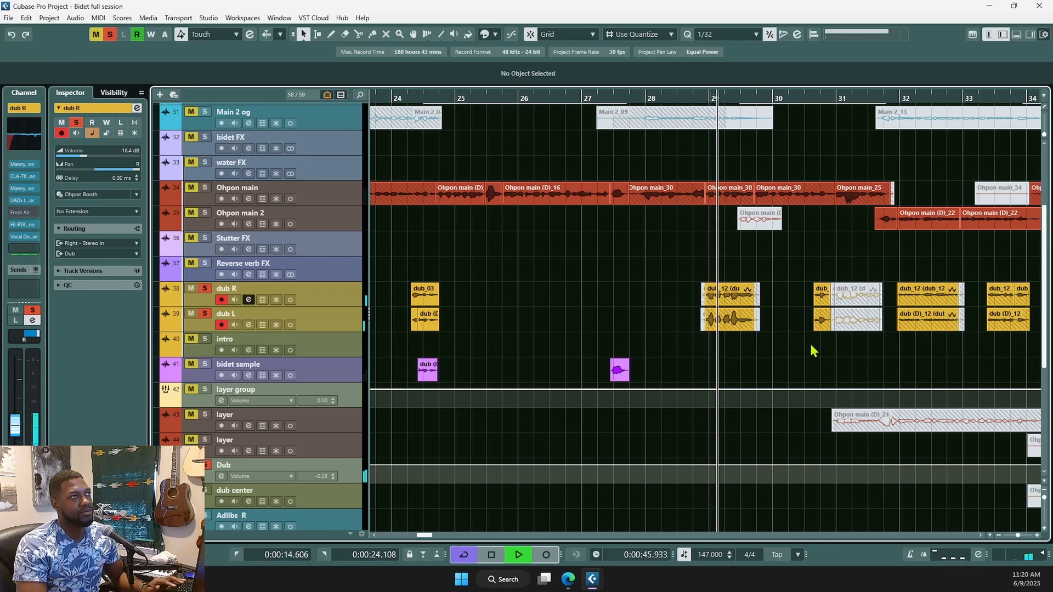
scroll(799, 340, "down", 2)
scroll(779, 337, "up", 1)
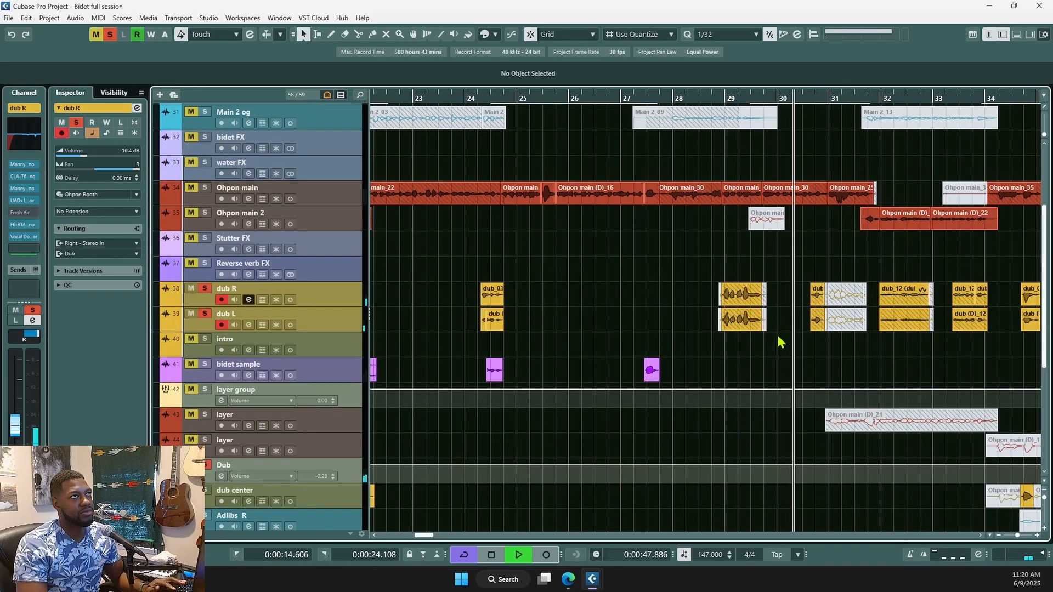
scroll(778, 335, "down", 1)
key("space")
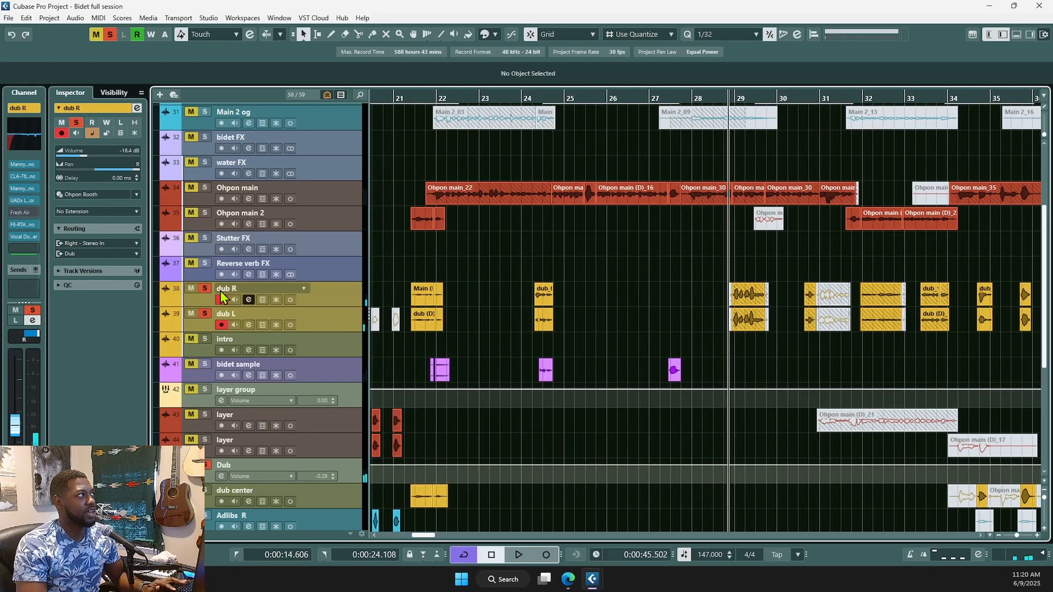
key("s")
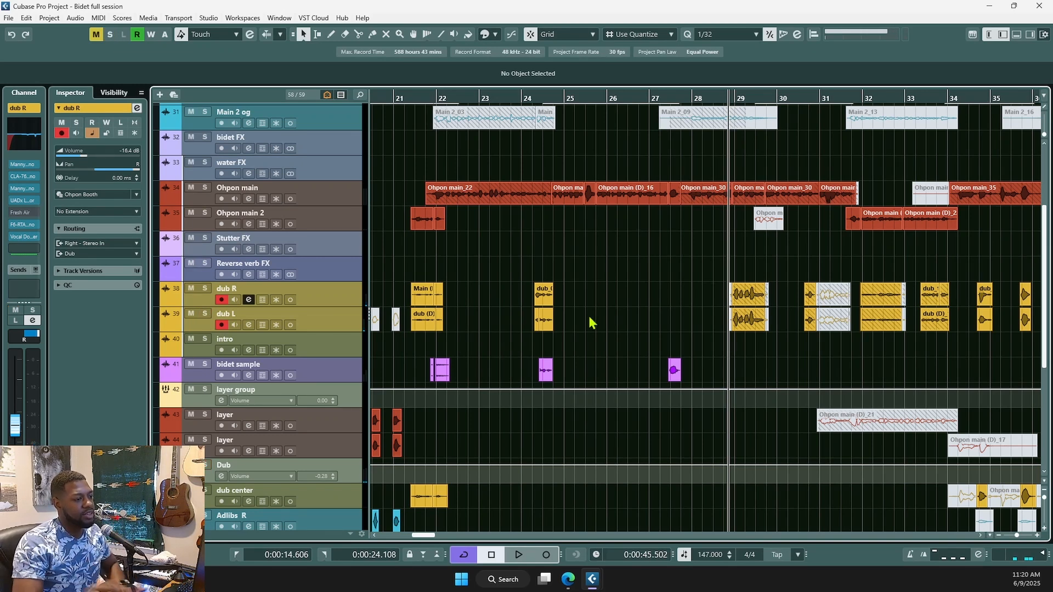
- Play the mix from just before bar 28, then scroll down to the dub and Adlibs tracks
scroll(566, 335, "down", 3)
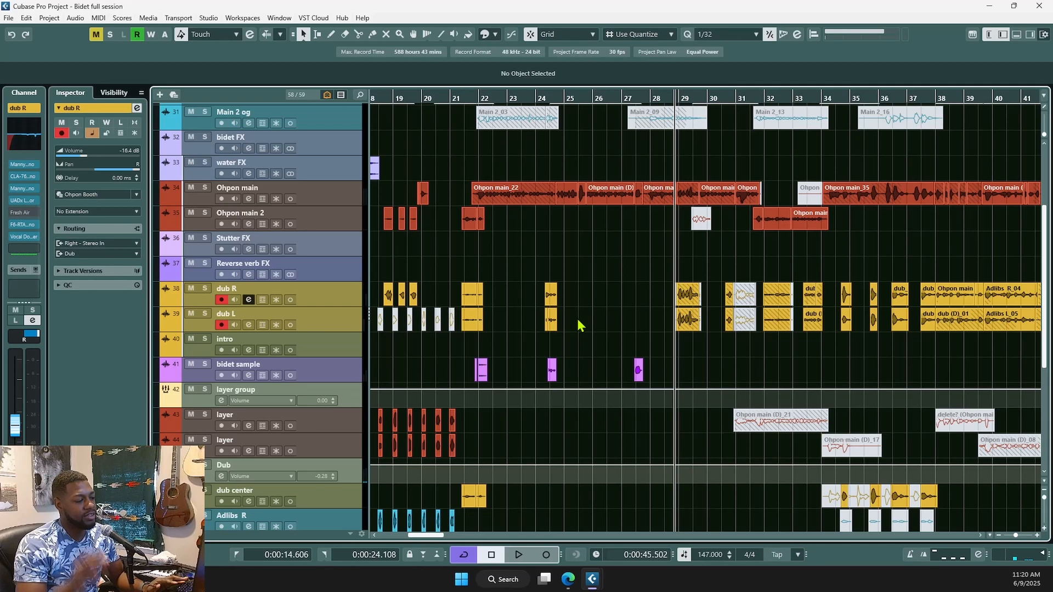
scroll(608, 329, "down", 2)
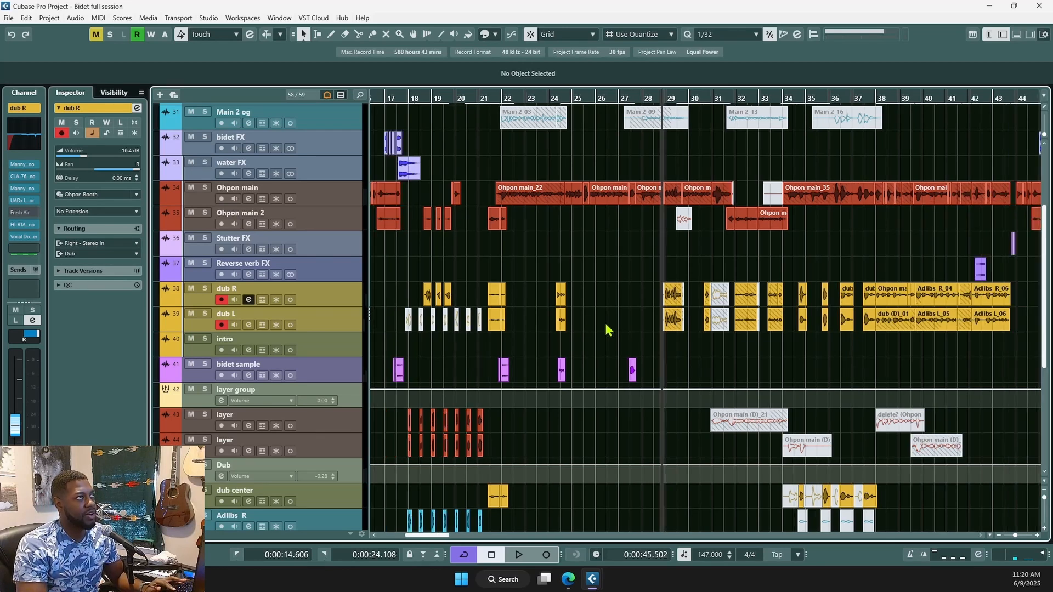
left_click(640, 270)
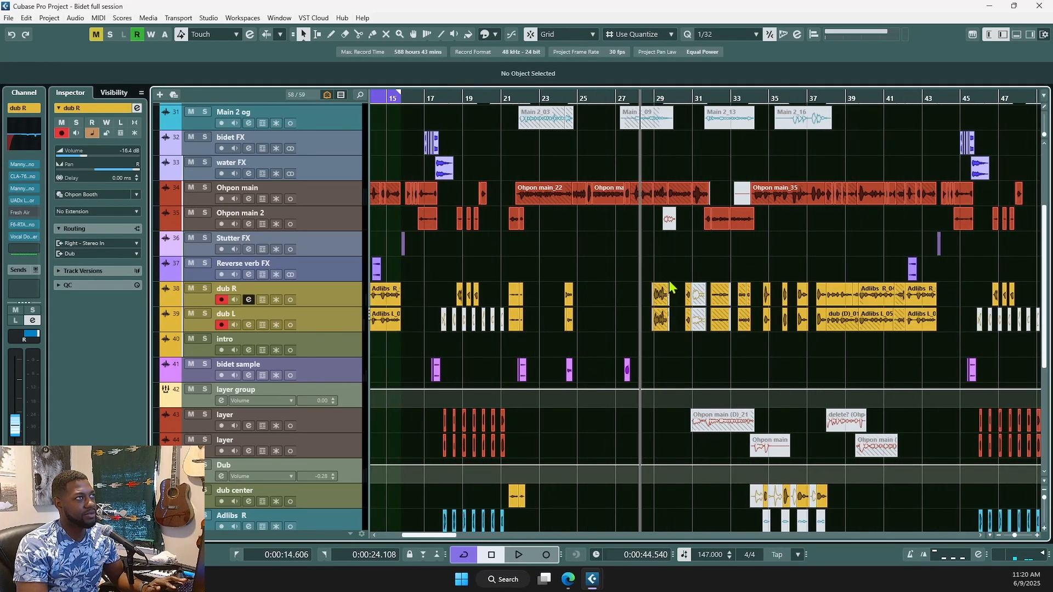
left_click(631, 284)
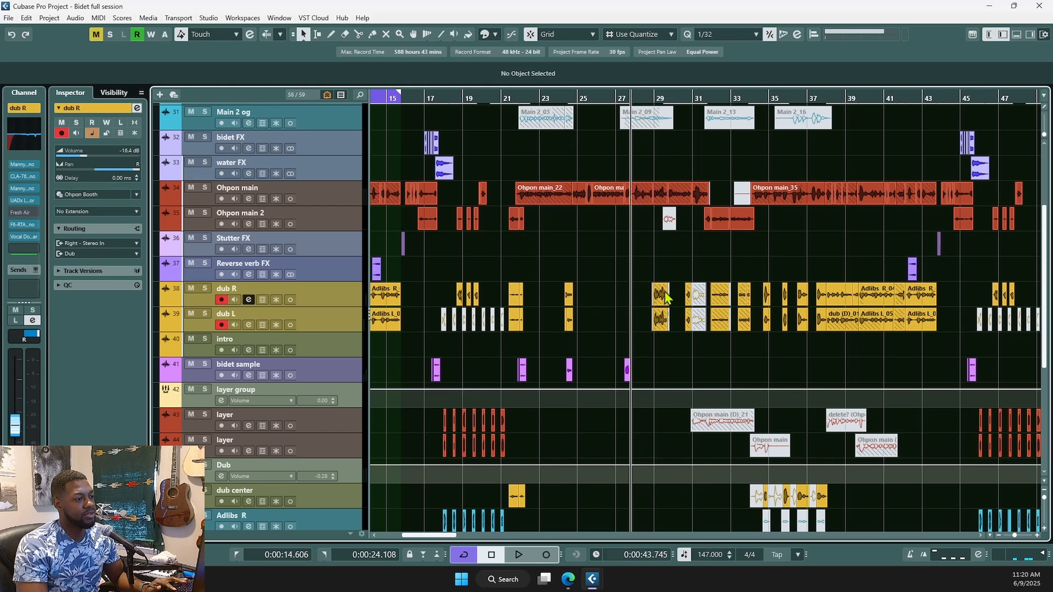
key("space")
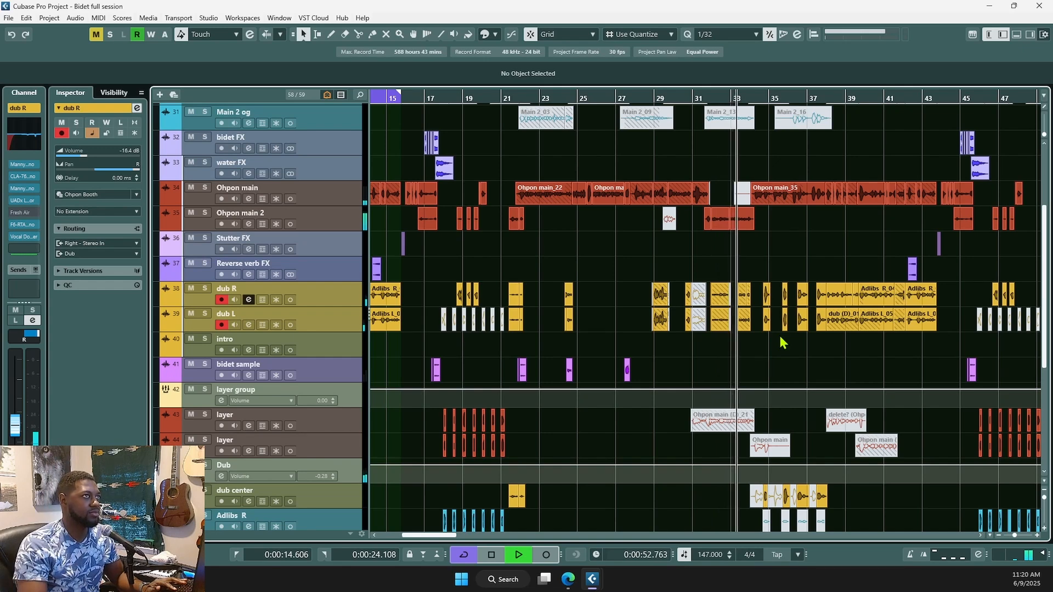
key("space")
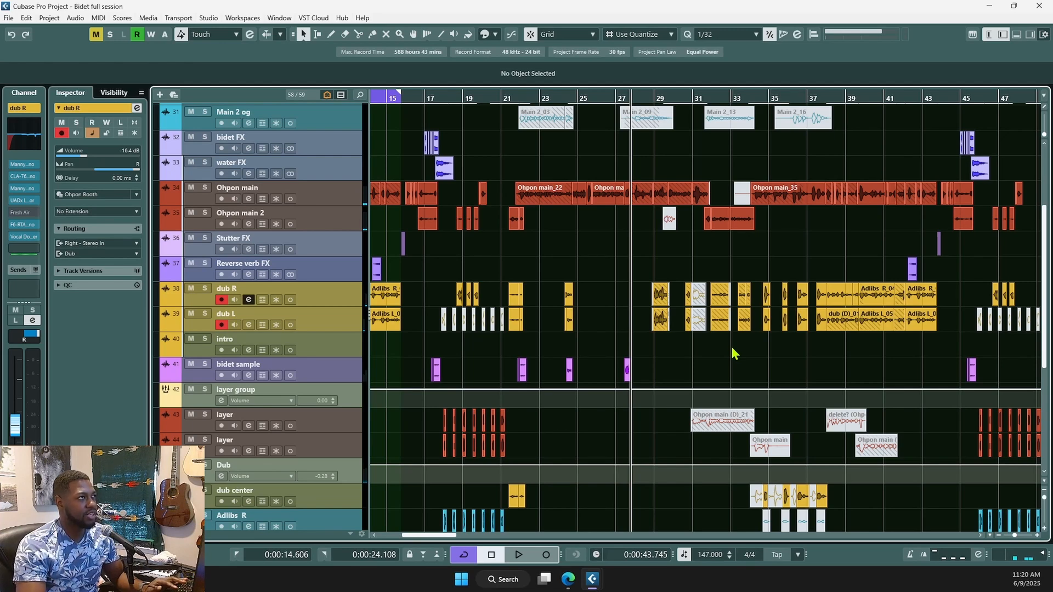
scroll(585, 306, "down", 2)
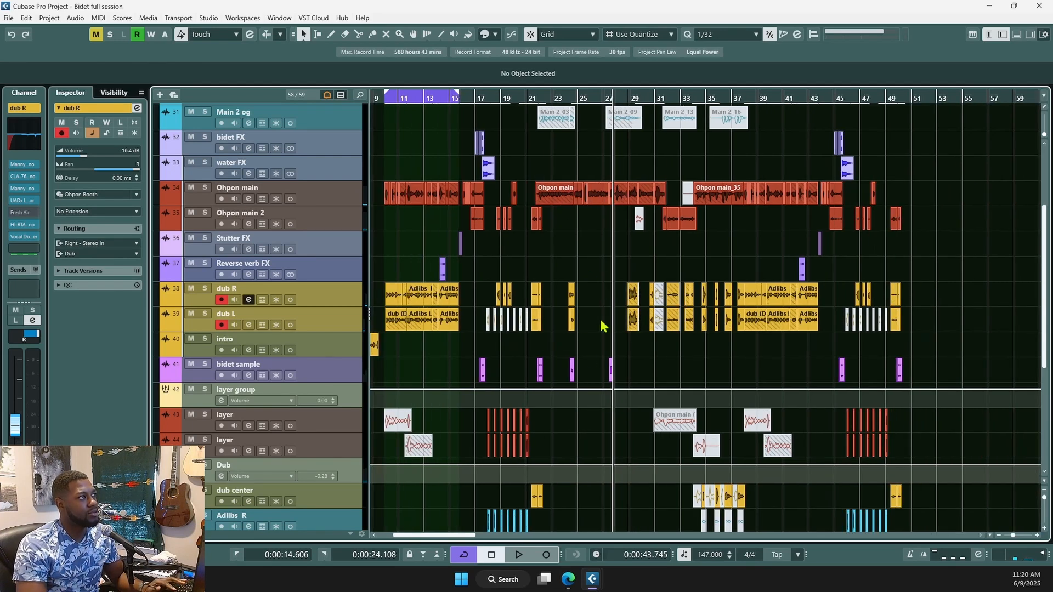
scroll(616, 324, "up", 3)
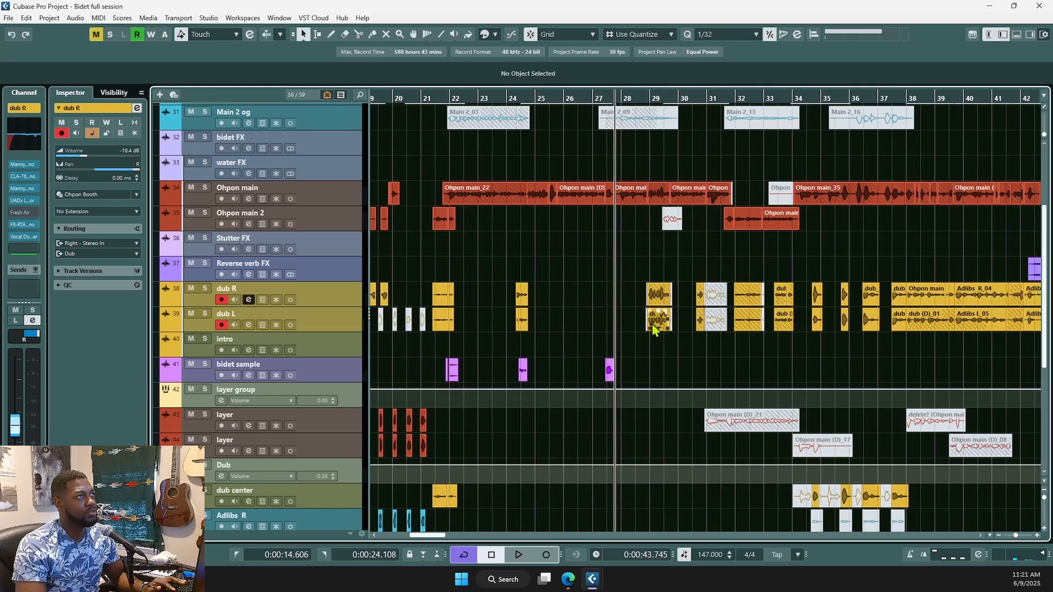
scroll(619, 315, "down", 2)
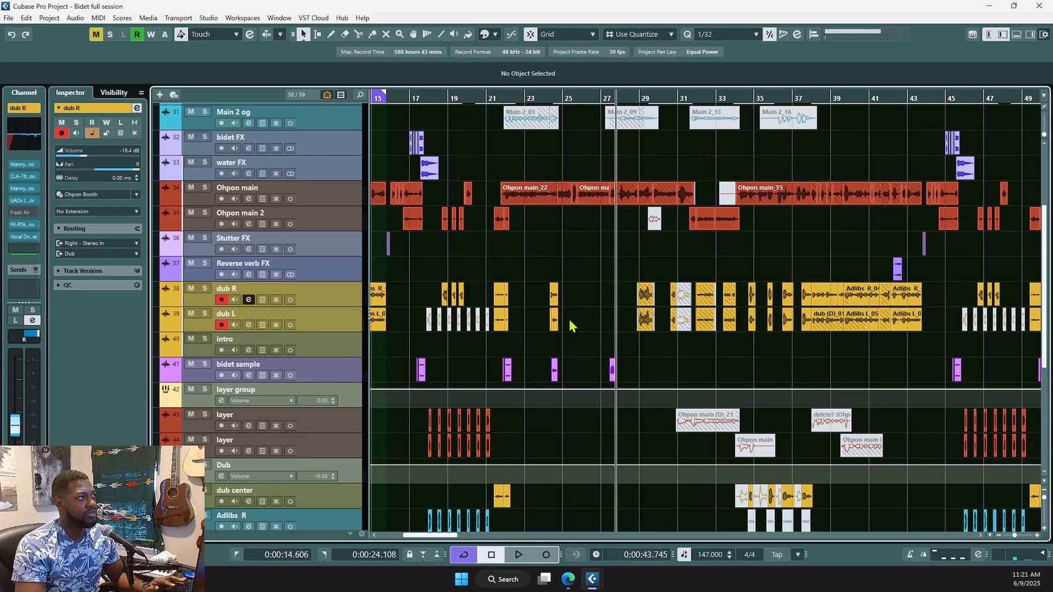
scroll(570, 325, "down", 2)
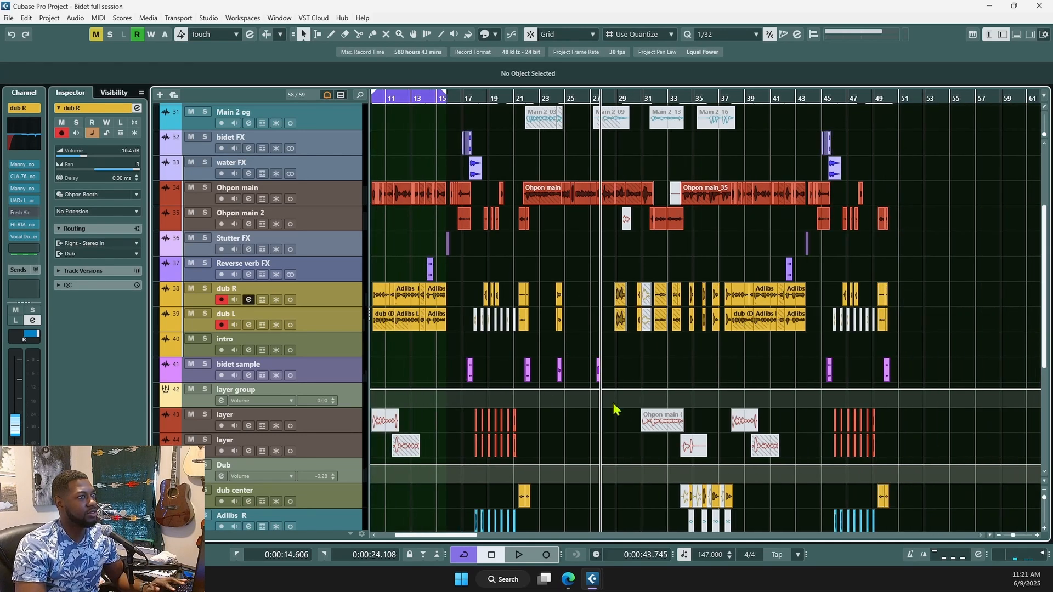
scroll(669, 382, "up", 1)
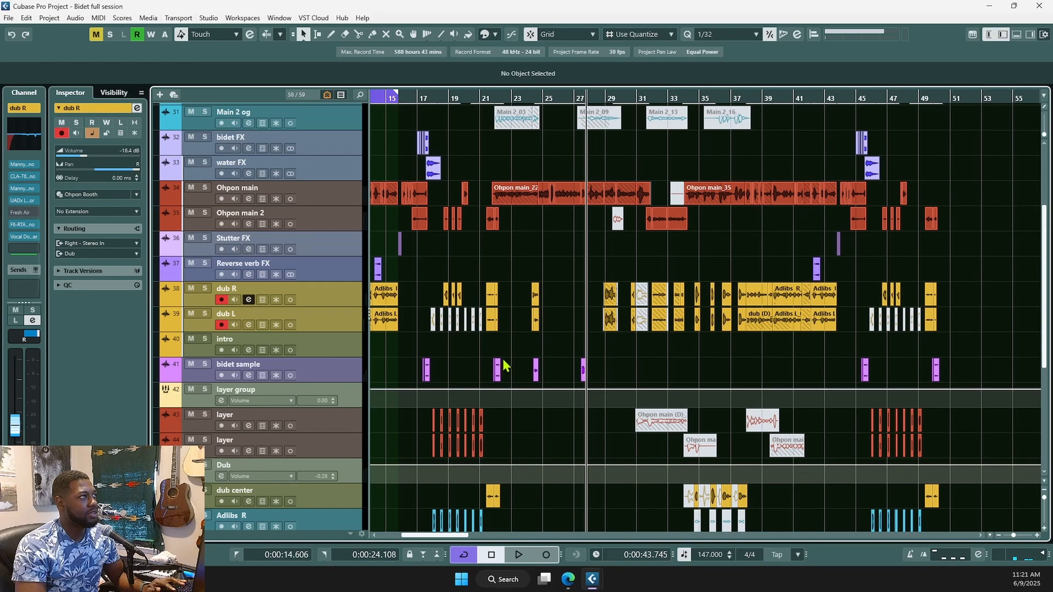
scroll(593, 363, "up", 3)
scroll(574, 413, "down", 9)
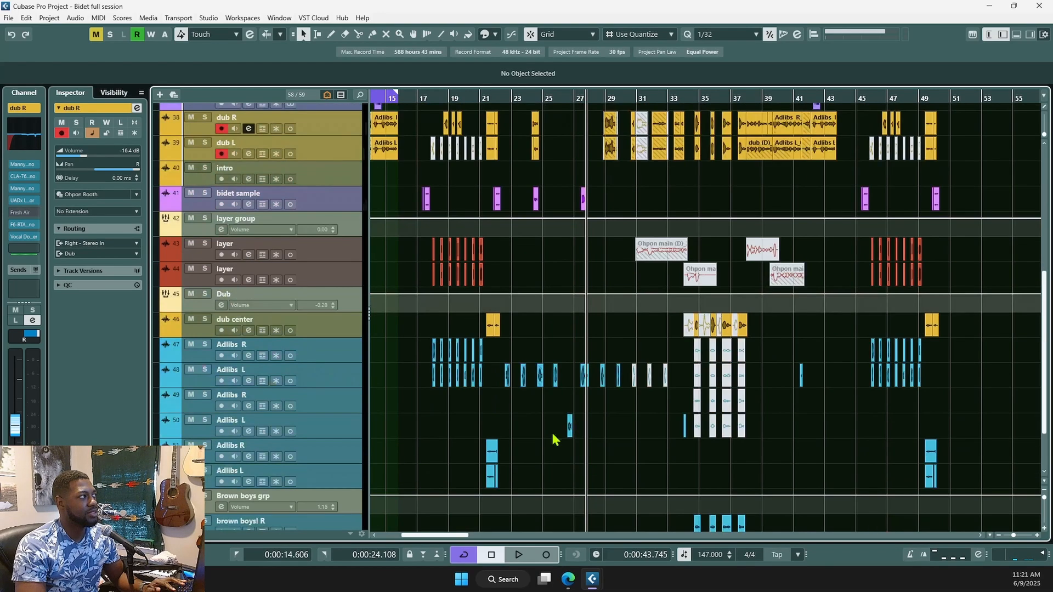
- Audition the Adlibs L track soloed from just after bar 22, then unsolo it
scroll(571, 431, "up", 4)
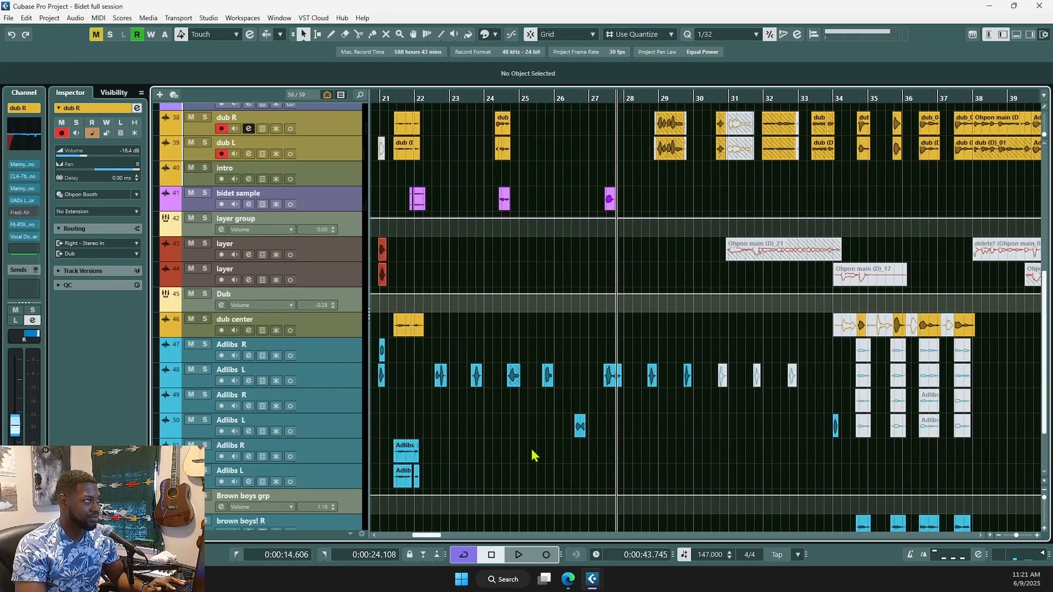
left_click(501, 412)
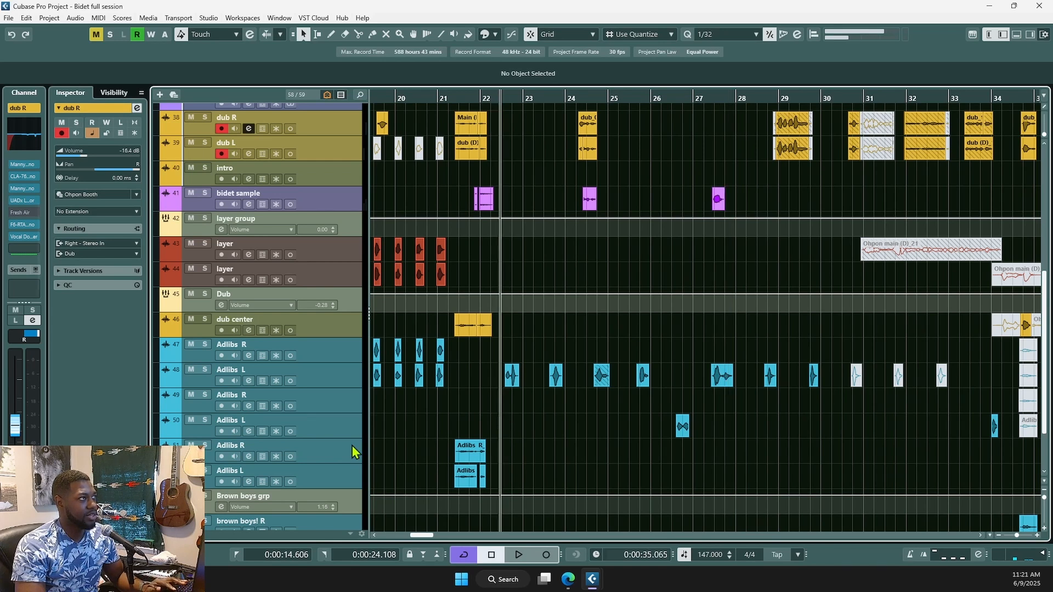
left_click(204, 369)
key("space")
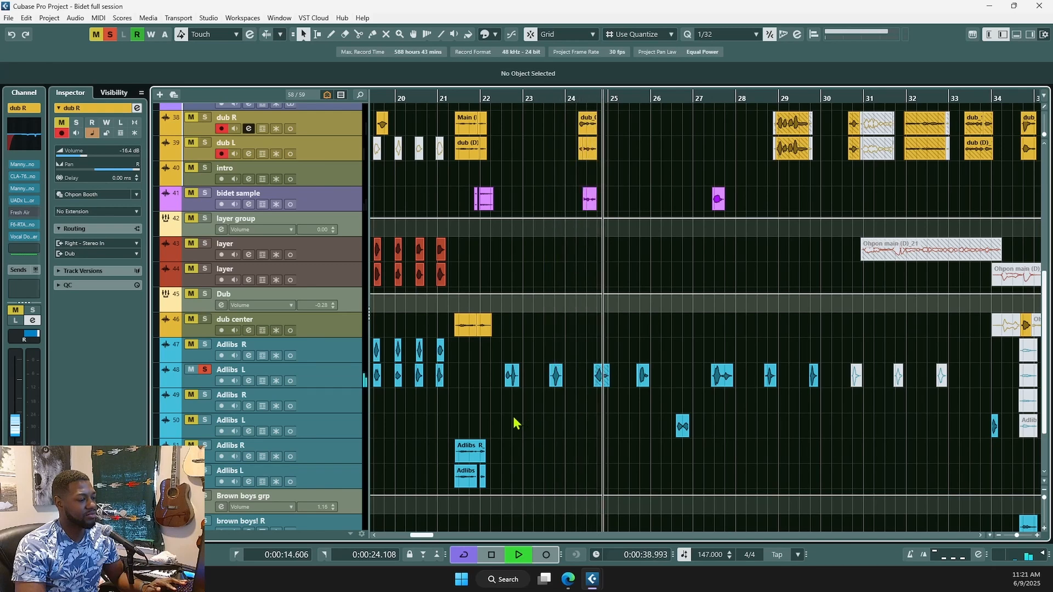
key("space")
key("g")
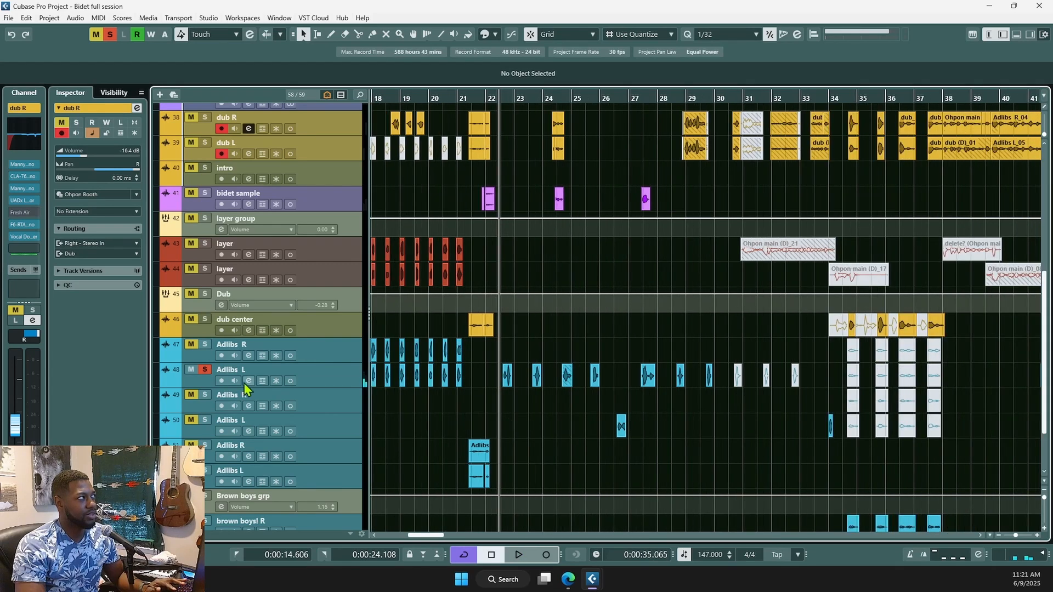
left_click(204, 369)
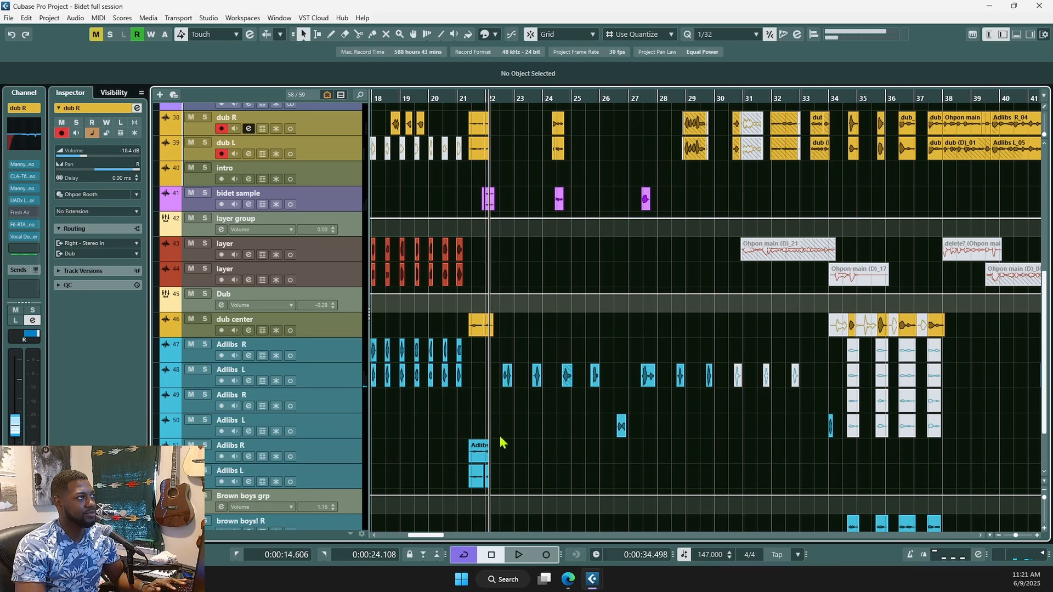
- Replay the full mix from bar 22, select Adlibs L, and switch to the MixConsole
key("space")
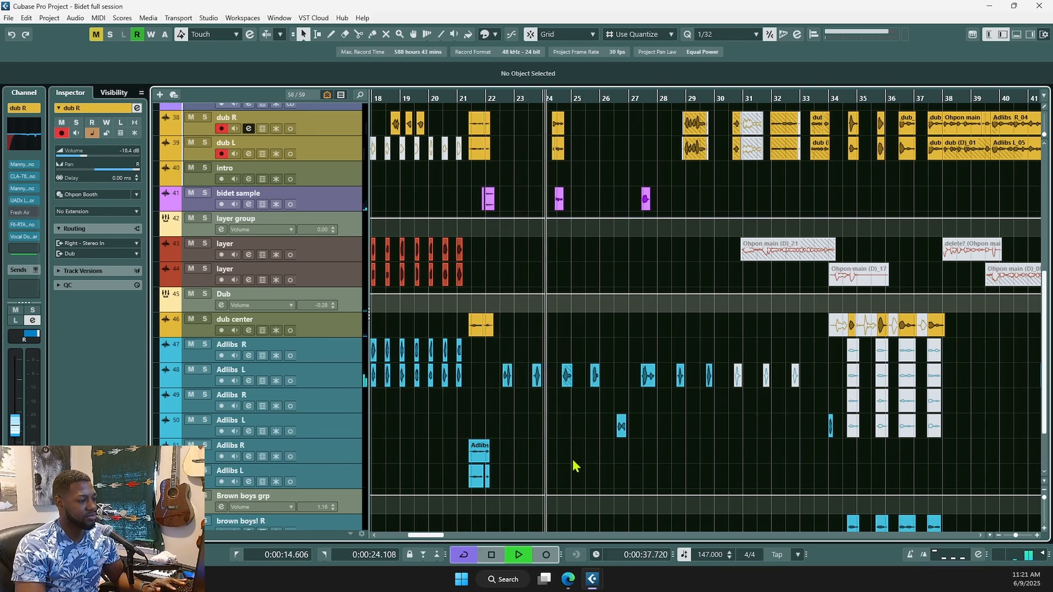
key("space")
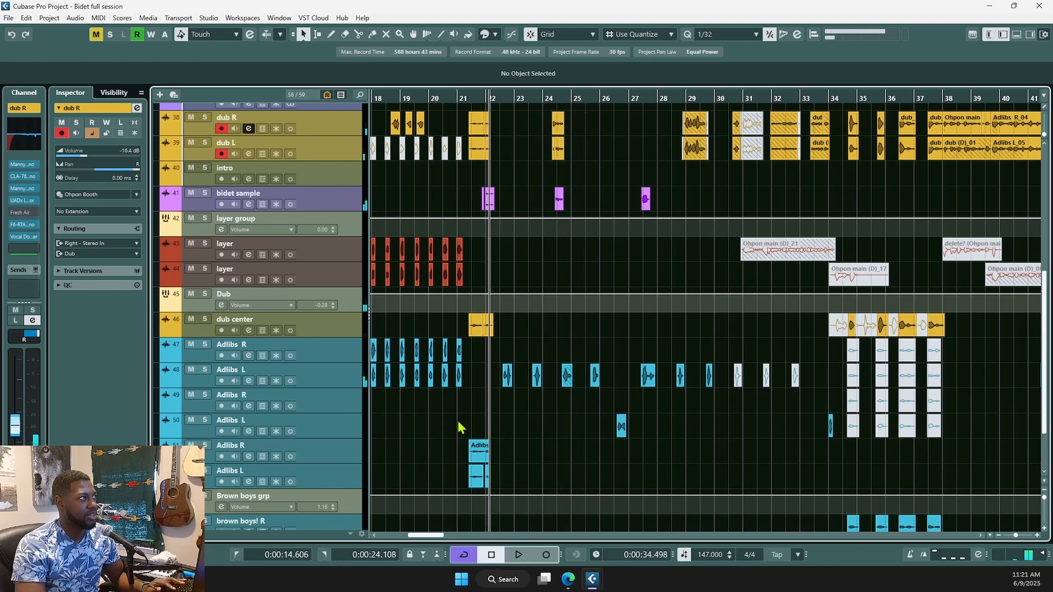
scroll(541, 419, "up", 4)
left_click(327, 384)
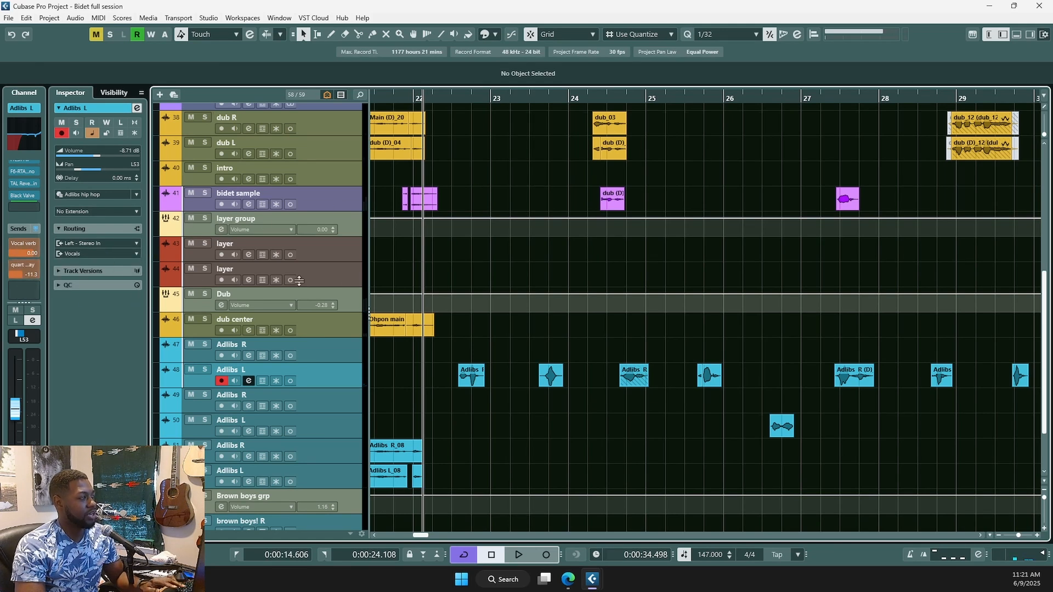
key("F3")
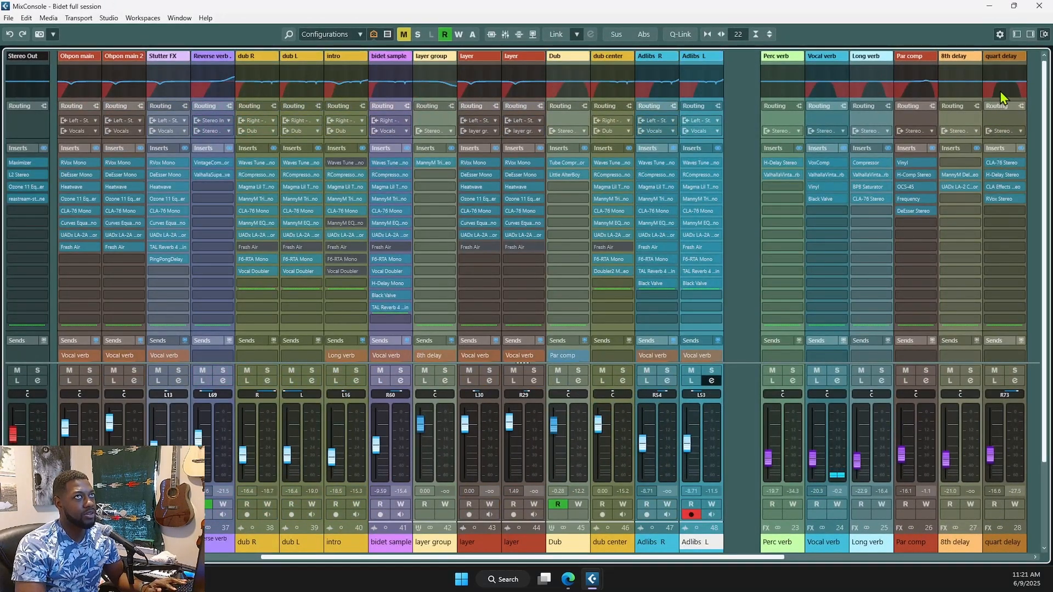
left_click(1008, 163)
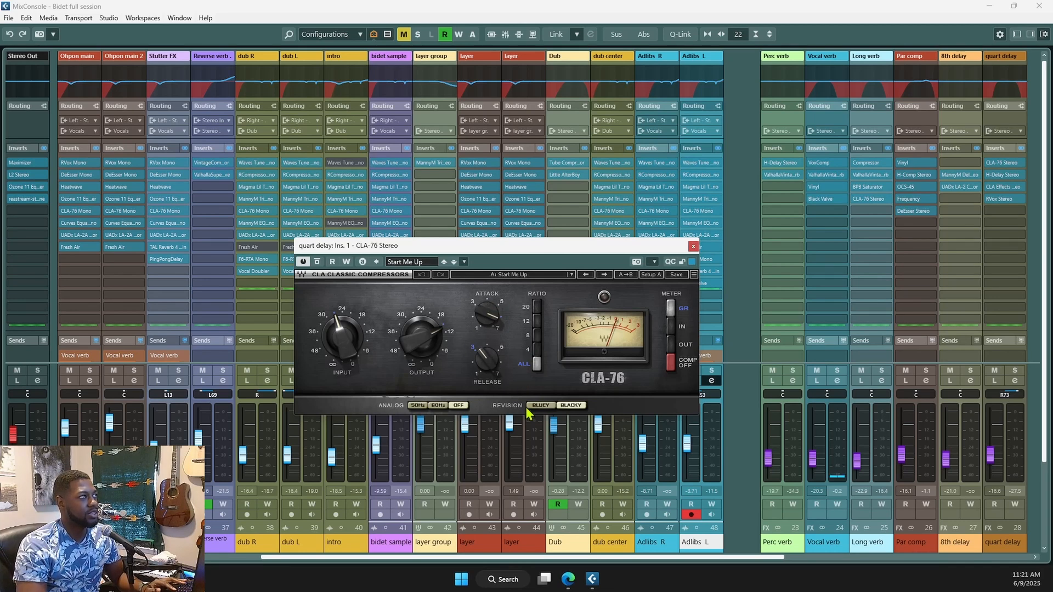
left_click(693, 247)
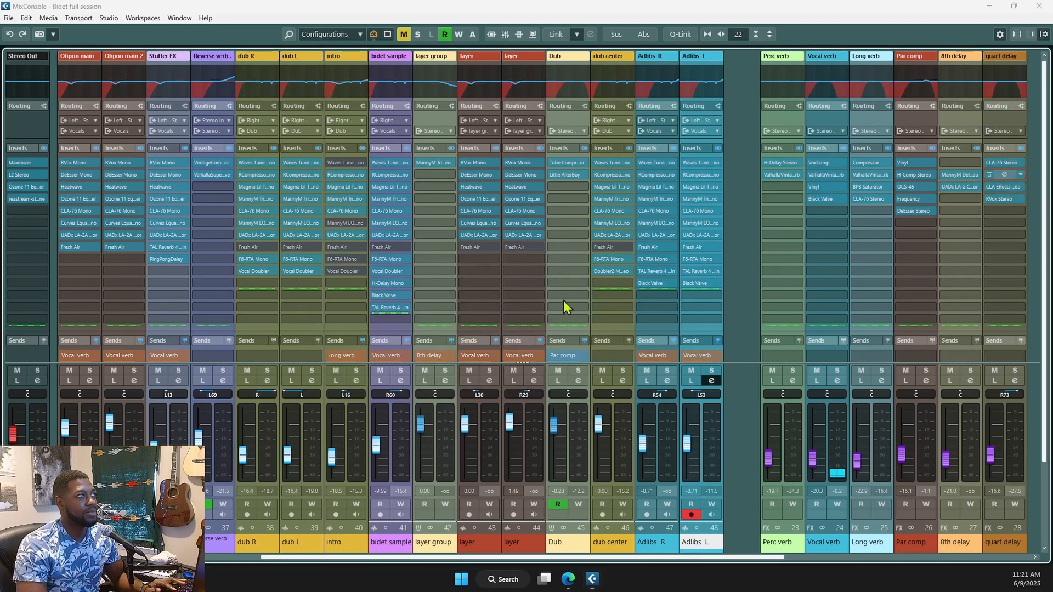
left_click_drag(676, 159, 675, 179)
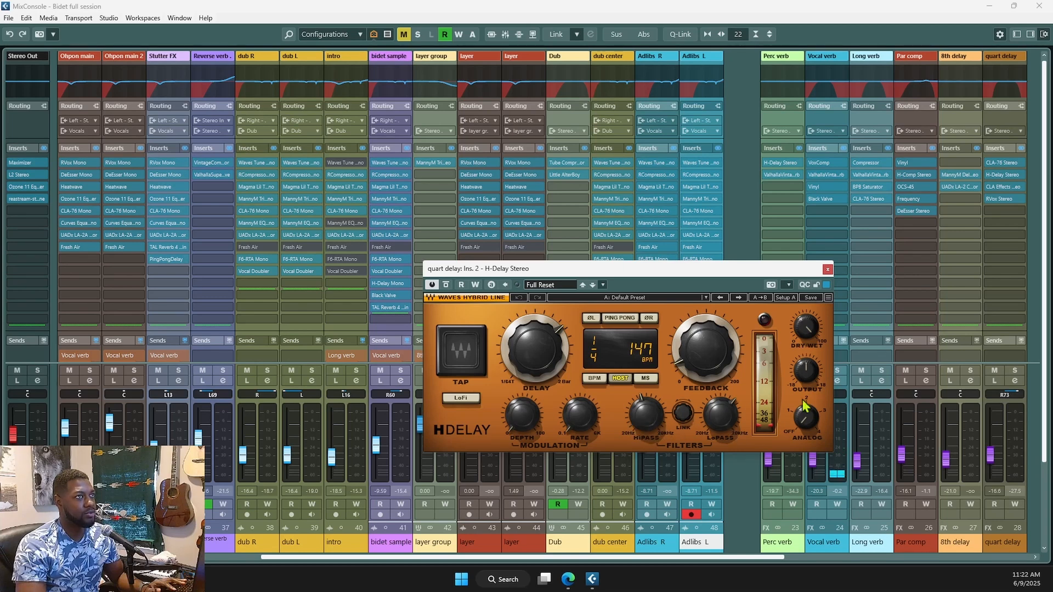
left_click(828, 269)
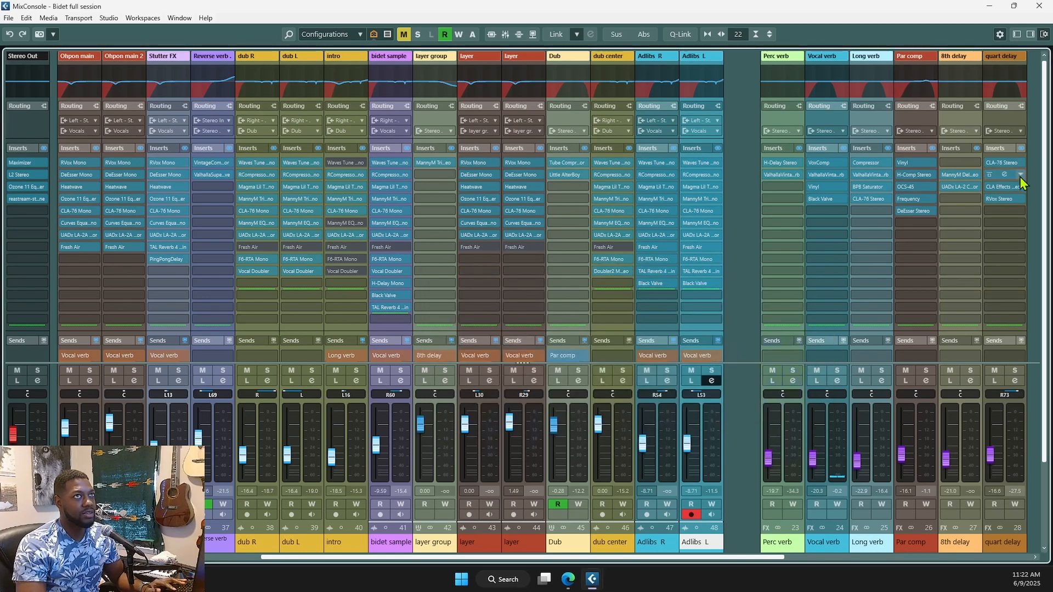
left_click(1004, 188)
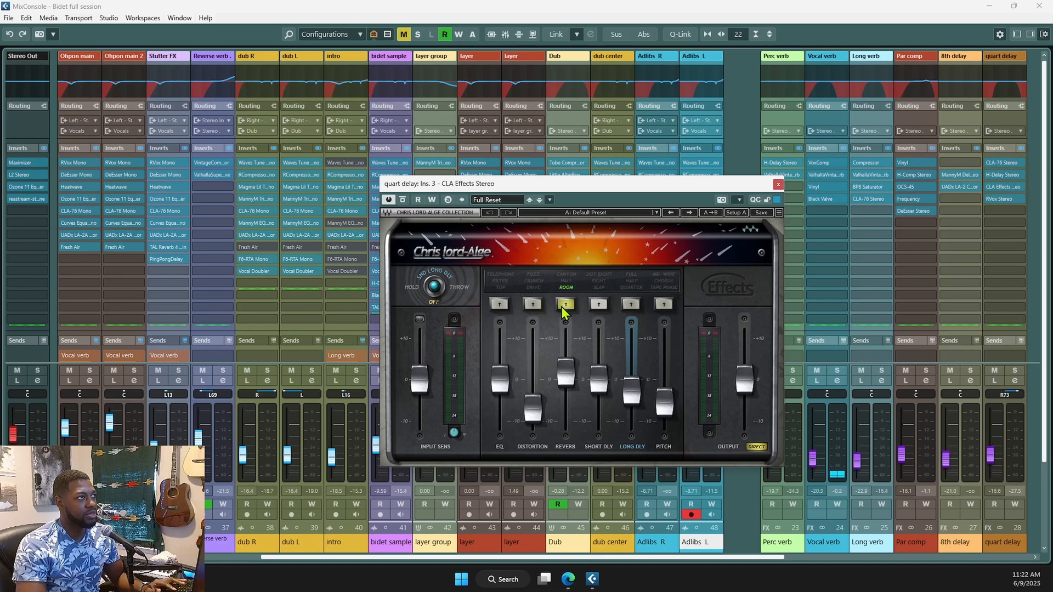
left_click(1008, 199)
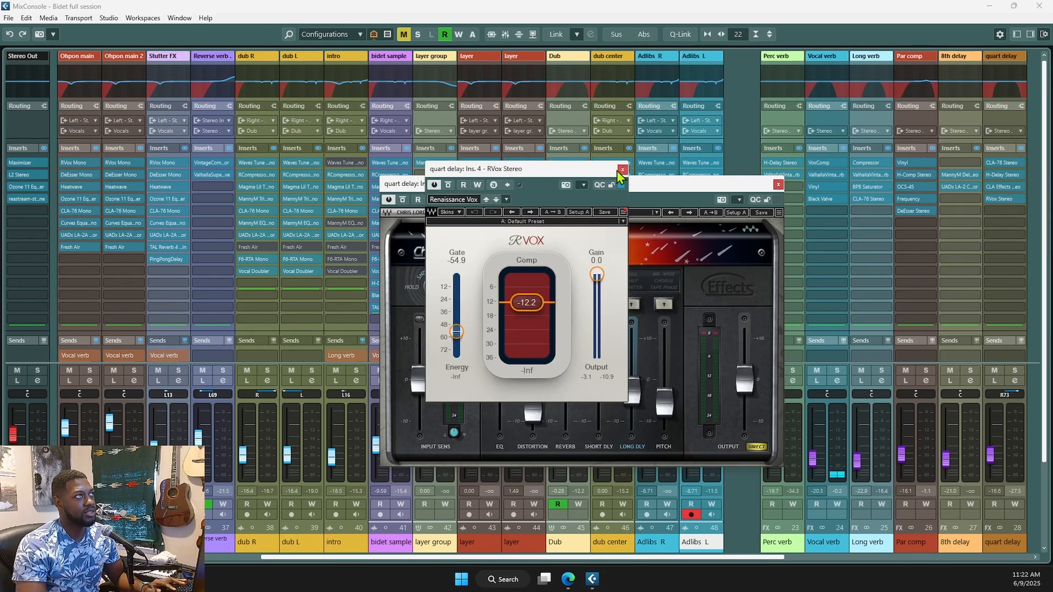
left_click(778, 185)
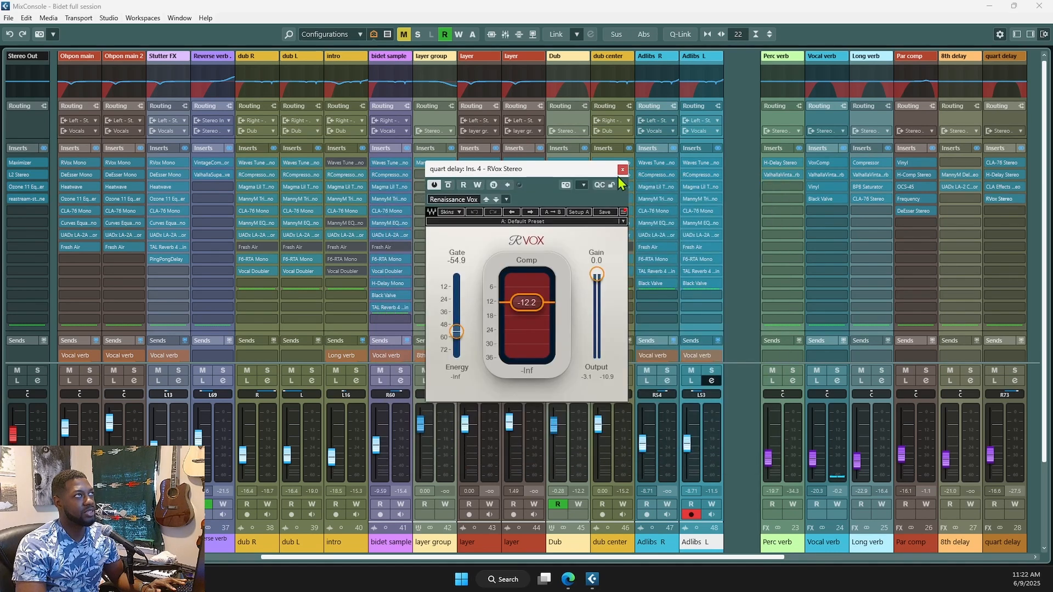
left_click(622, 169)
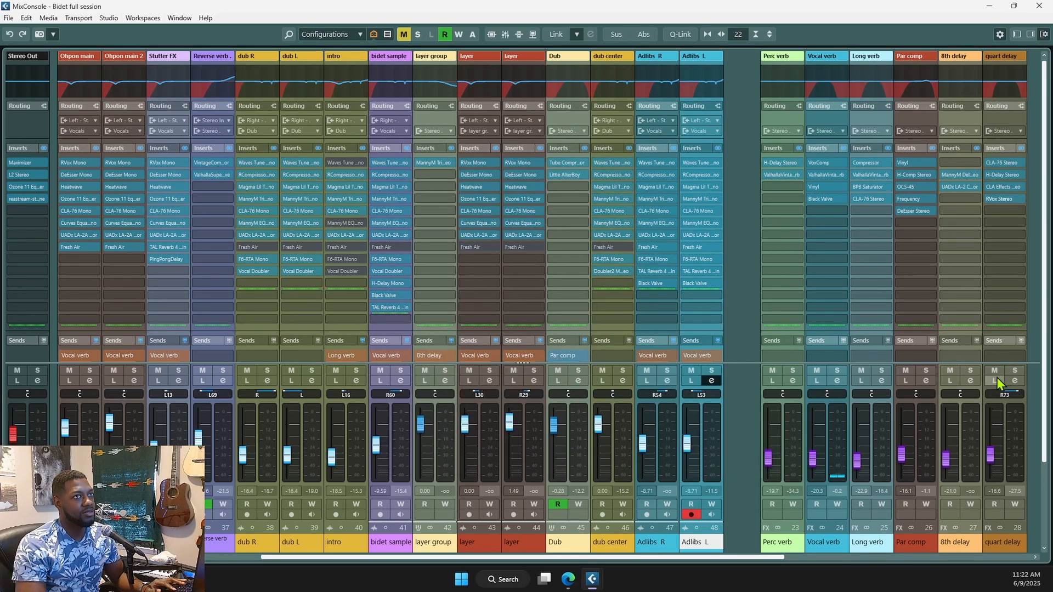
- Play the project briefly from just after bar 22 in the arrangement
key("F3")
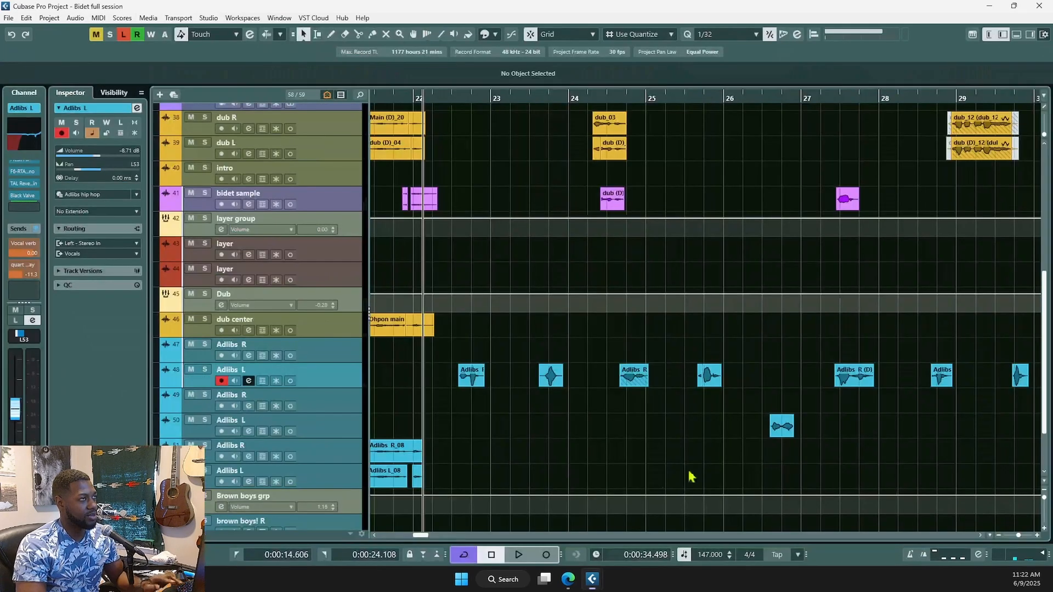
left_click(453, 414)
key("space")
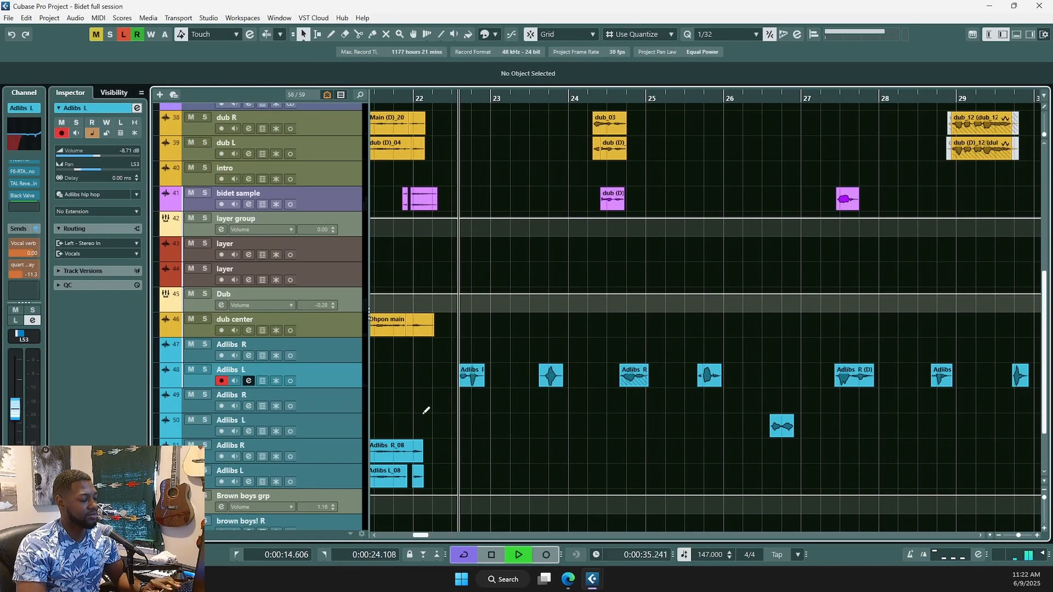
key("space")
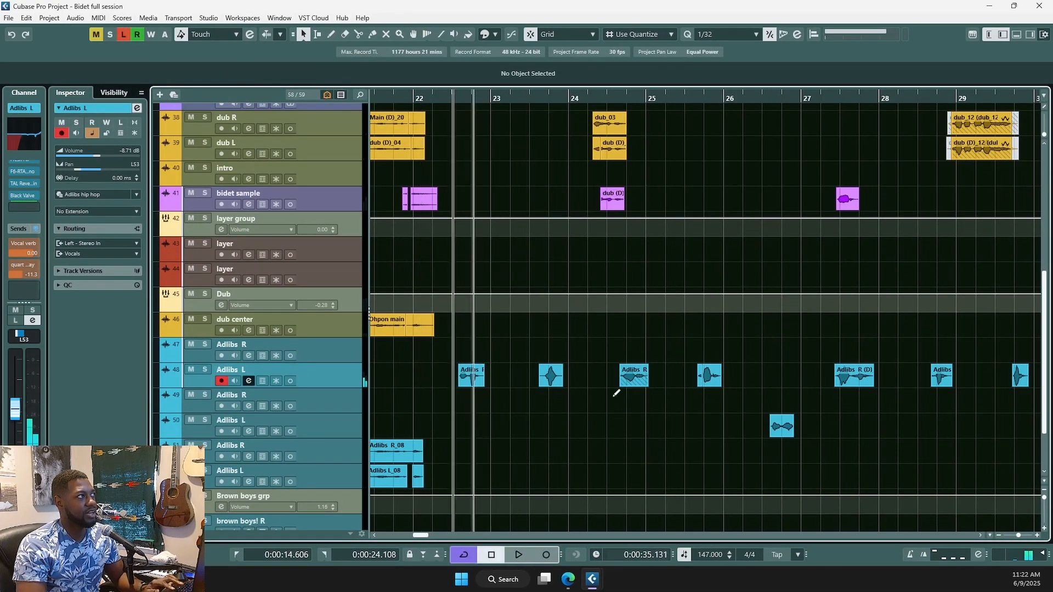
- Audition the quart delay return at 0 dB, then undo it back to -16.6
key("F3")
left_click(991, 441, "ctrl")
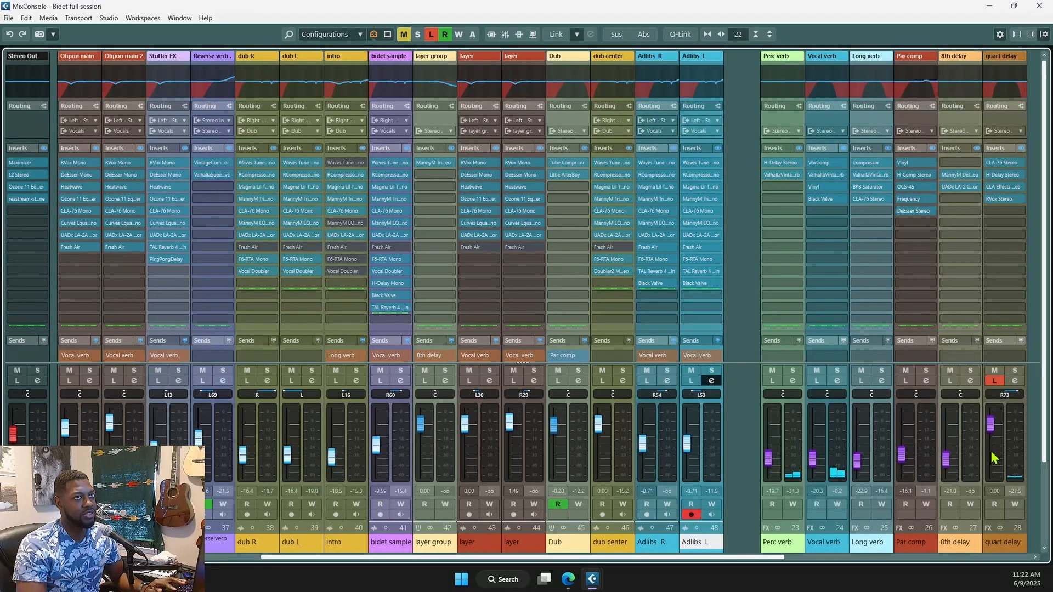
key("space")
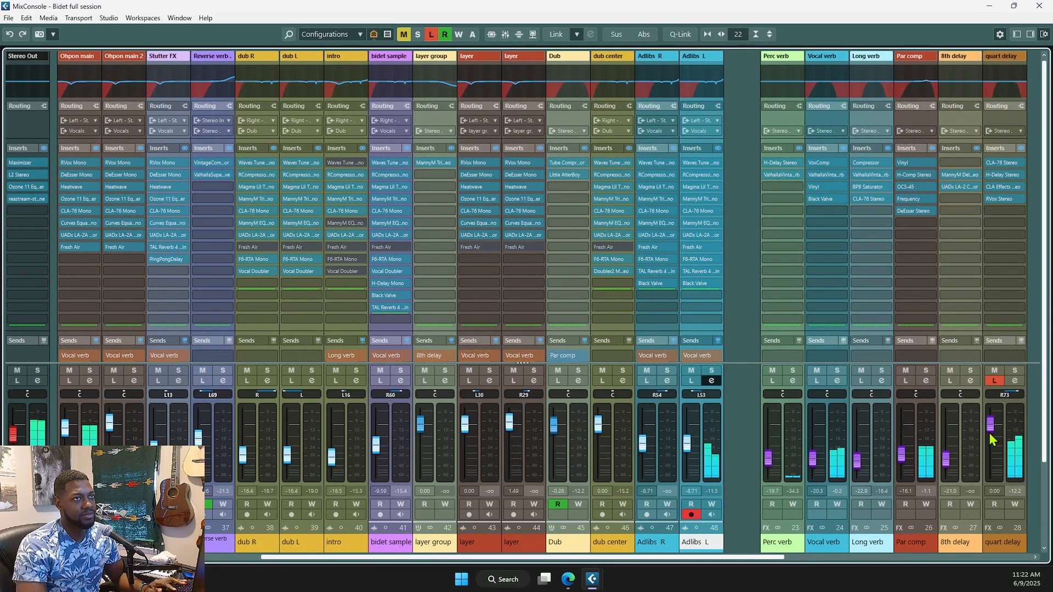
key("ctrl+z")
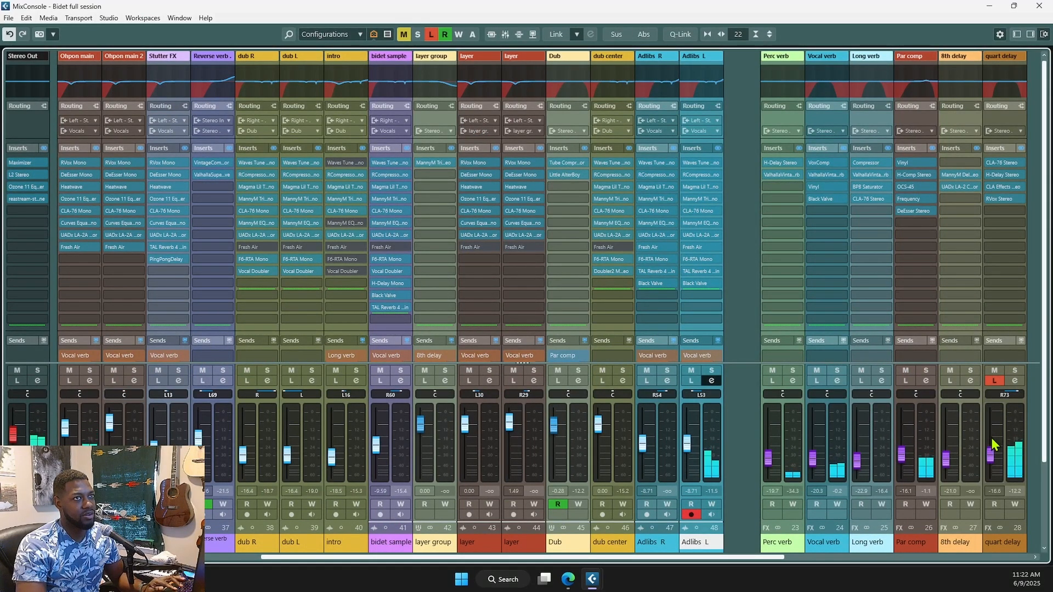
key("space")
key("space")
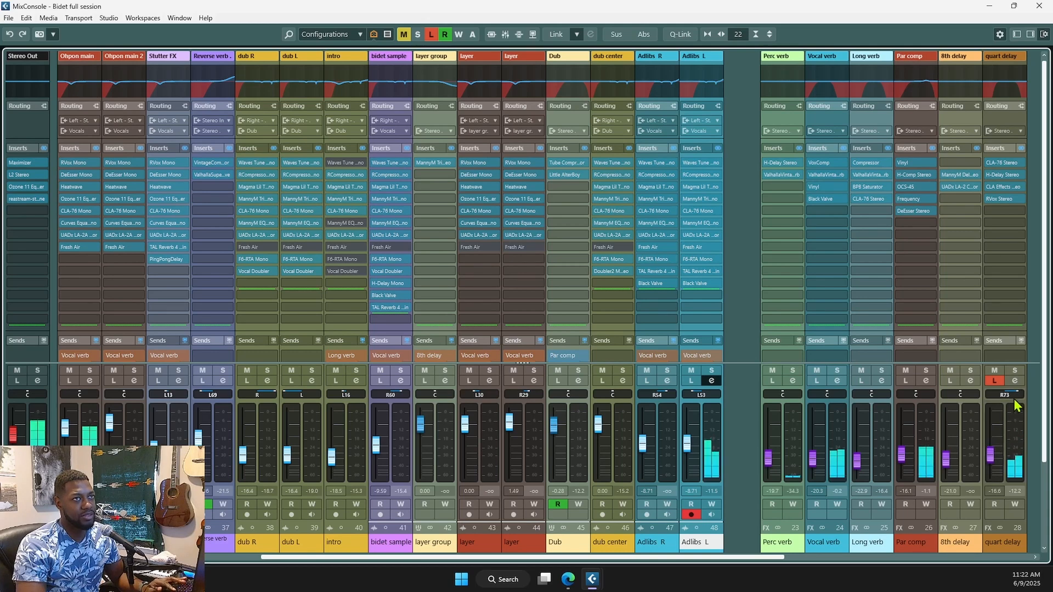
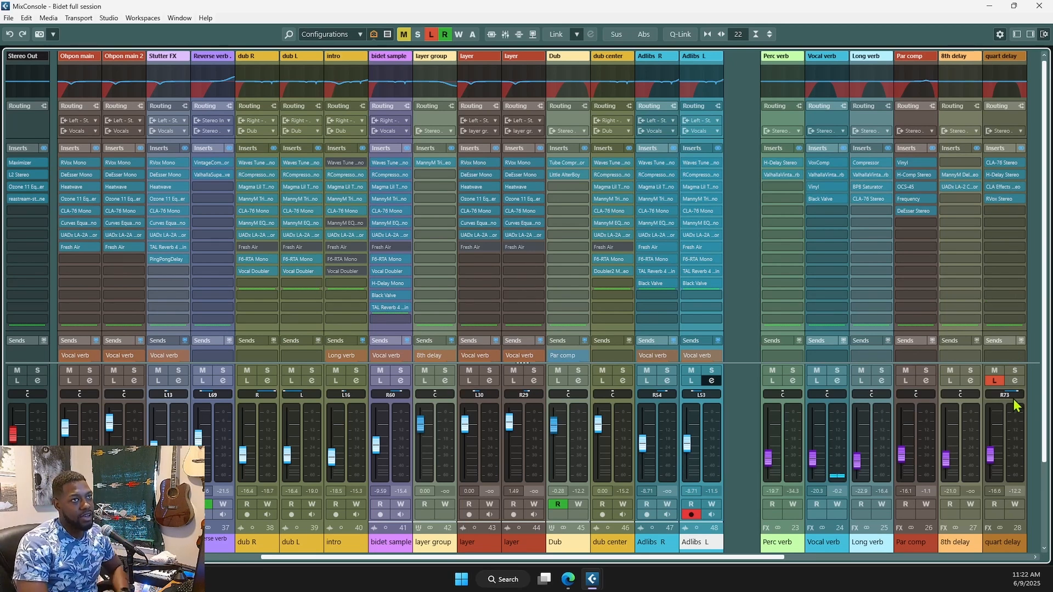
- Check the H-Delay insert on the quart delay channel, then return to the Project window with F3
left_click(1004, 174)
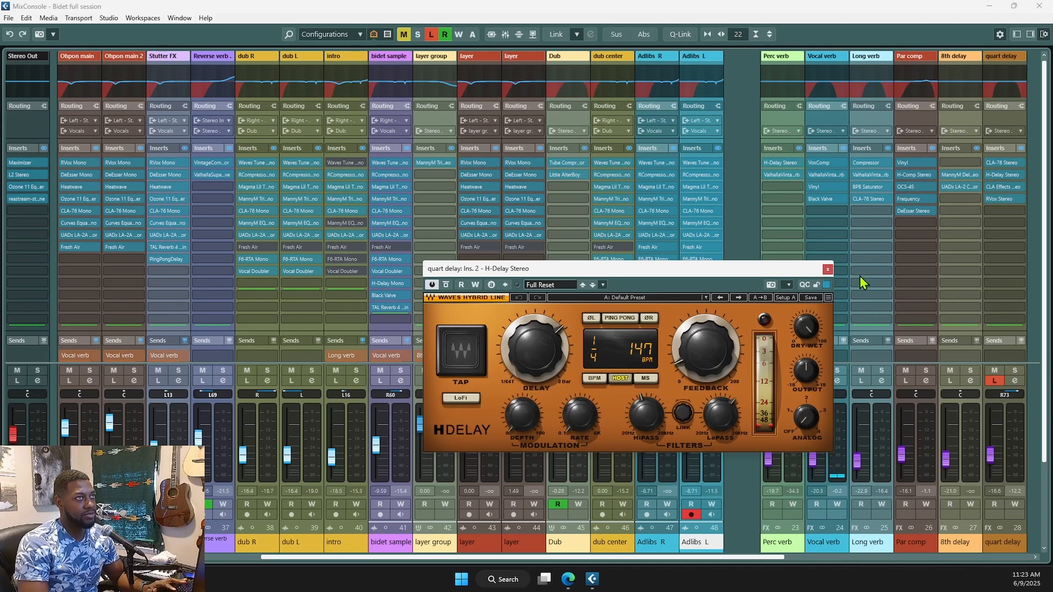
left_click(826, 272)
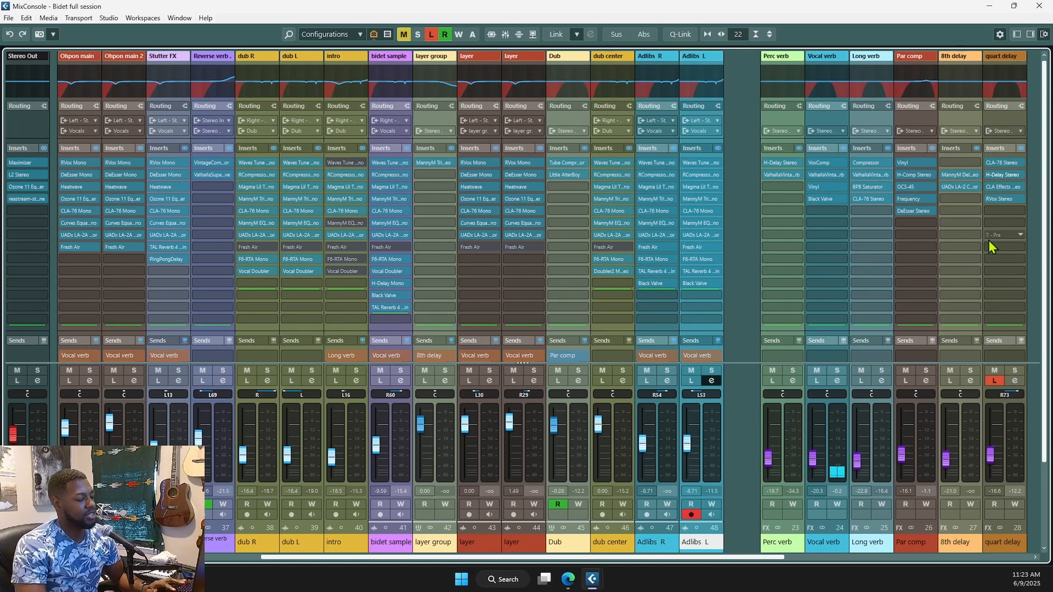
key("F3")
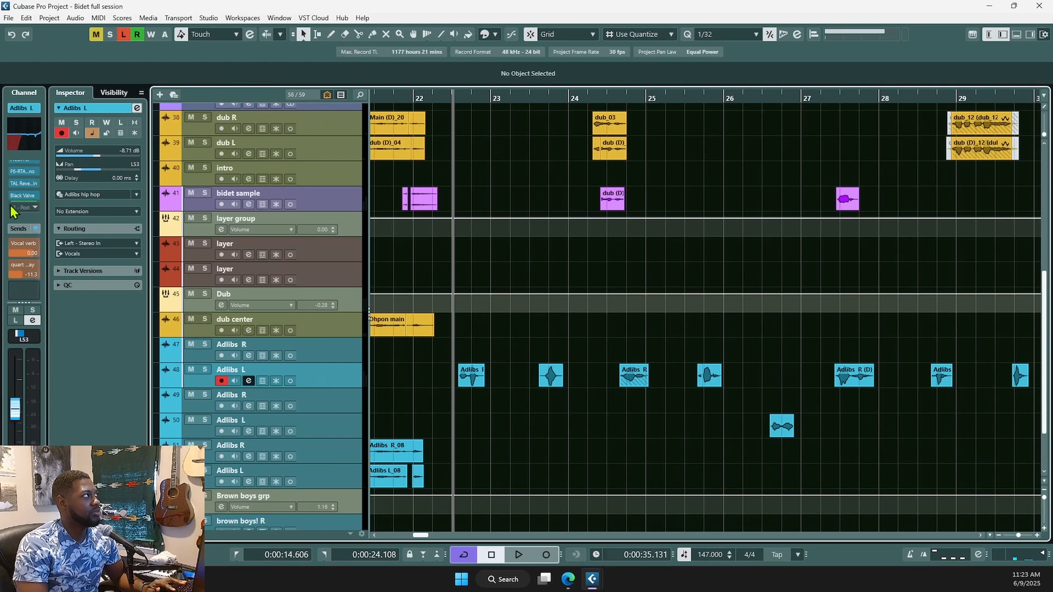
- Open Adlibs L's channel settings and inspect its F6-RTA Mono, TAL Reverb 4 and Black Valve editors
scroll(26, 198, "up", 4)
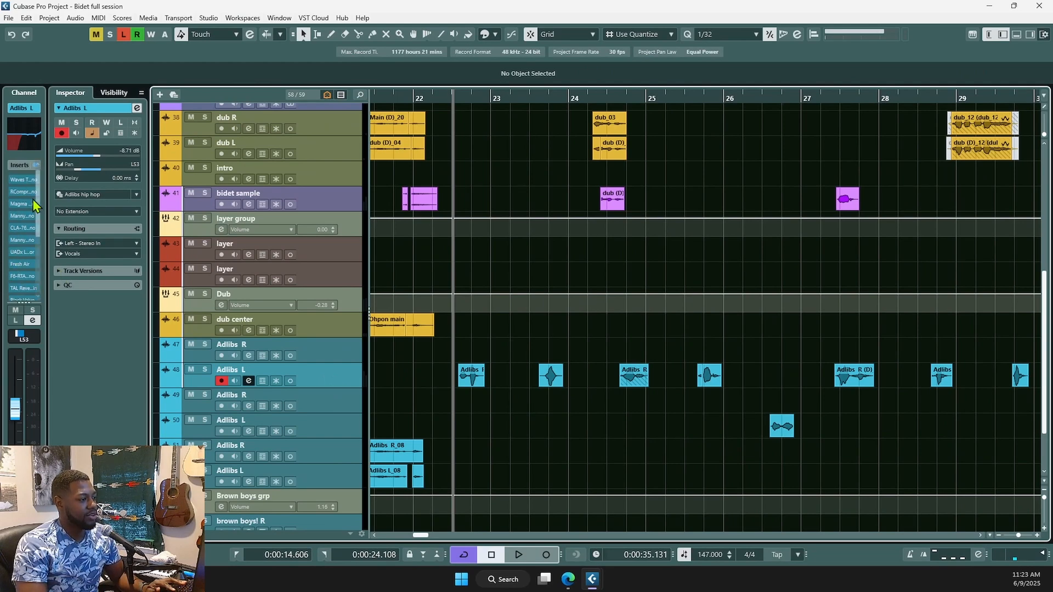
key("e")
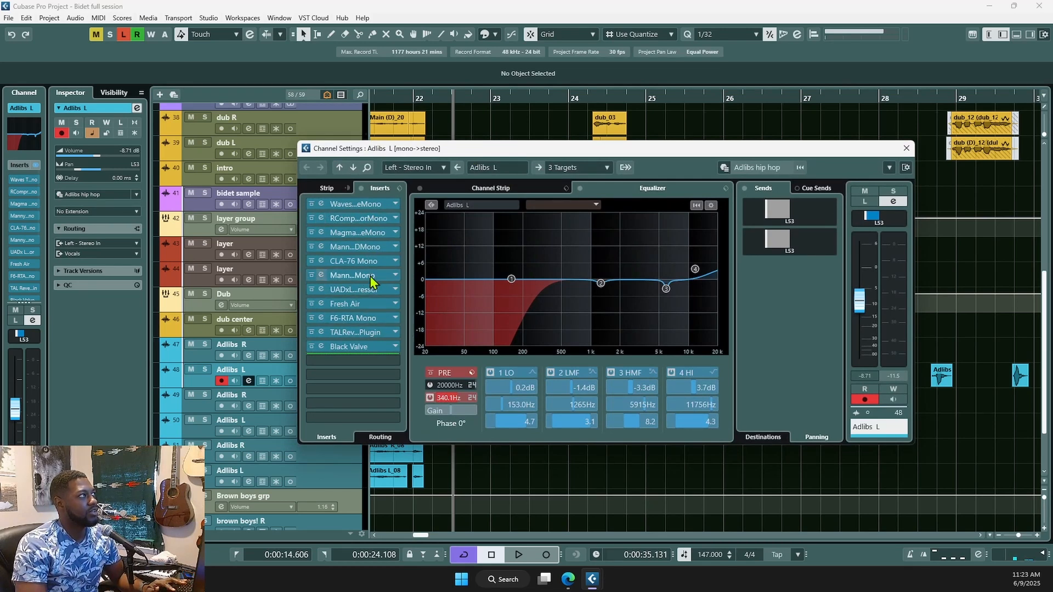
left_click(341, 327)
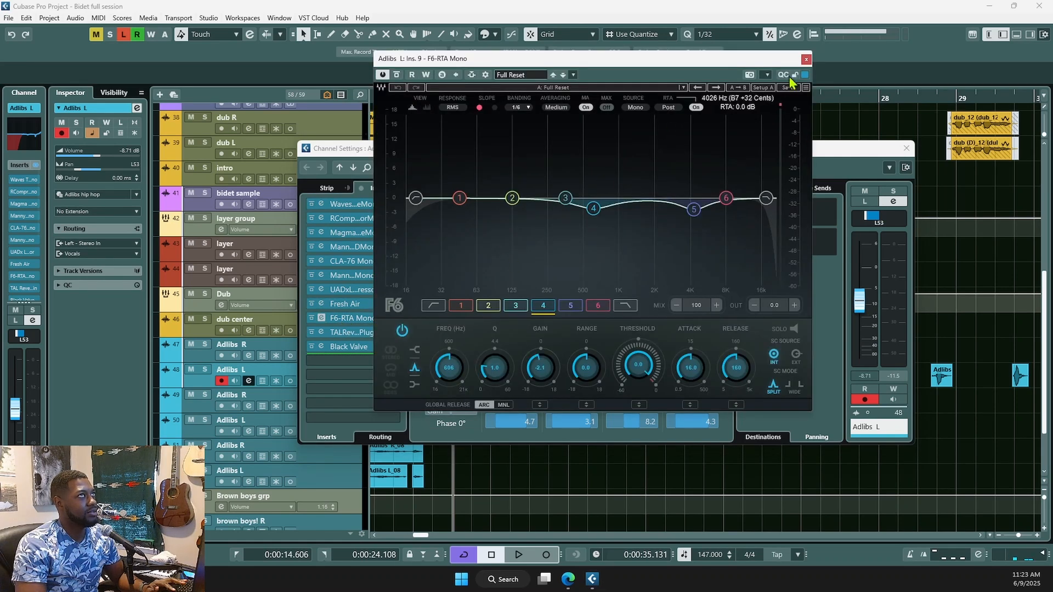
left_click(805, 58)
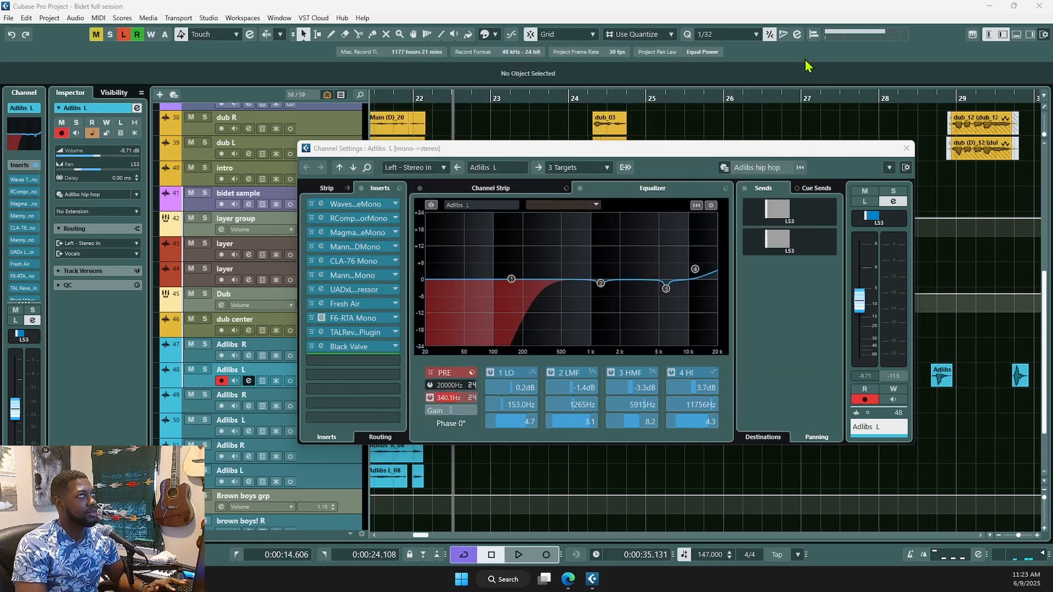
left_click(364, 336)
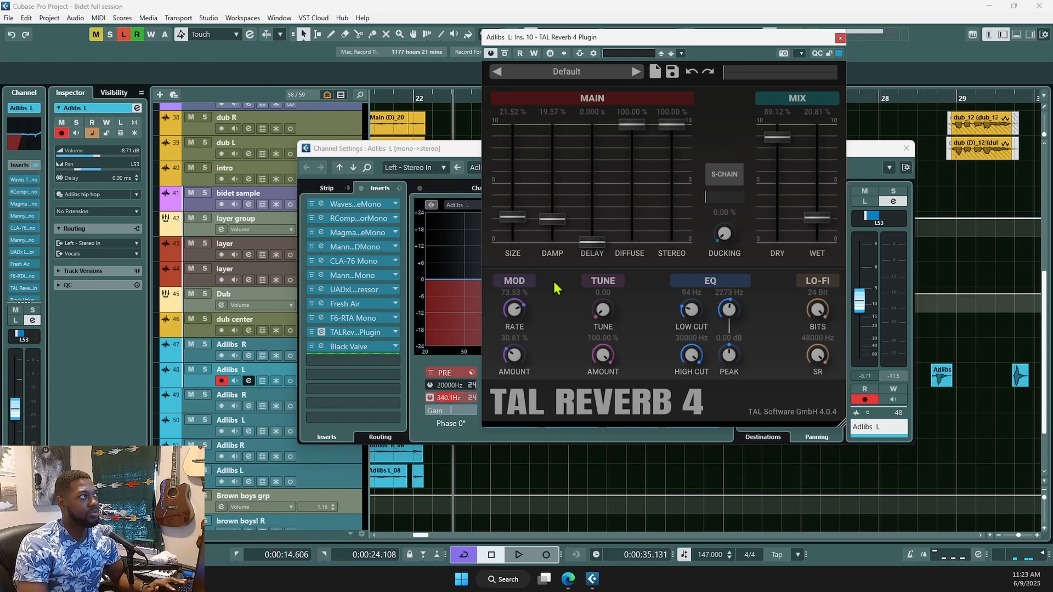
left_click(347, 344)
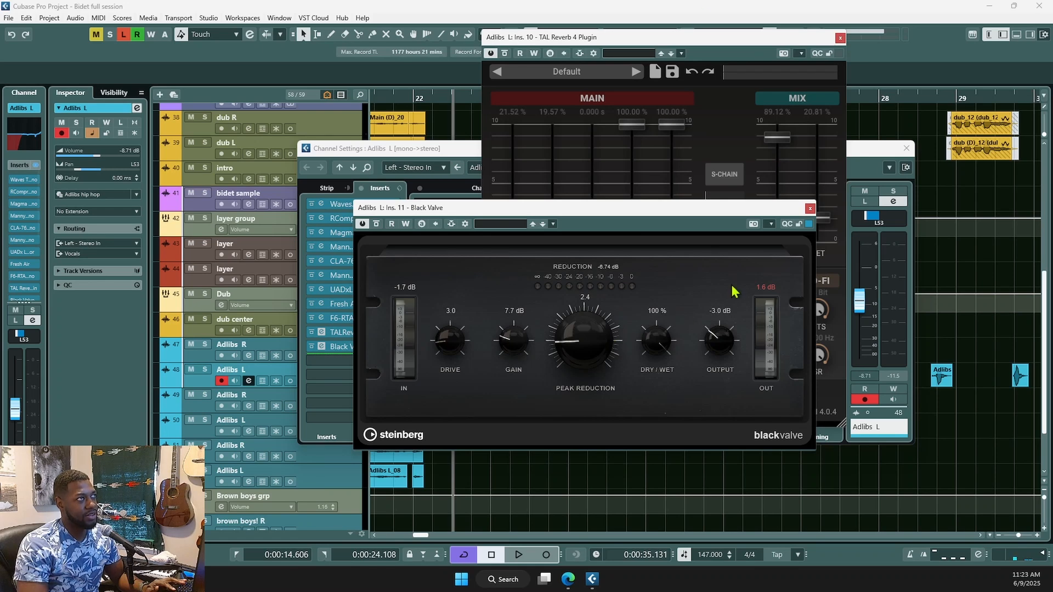
left_click(810, 209)
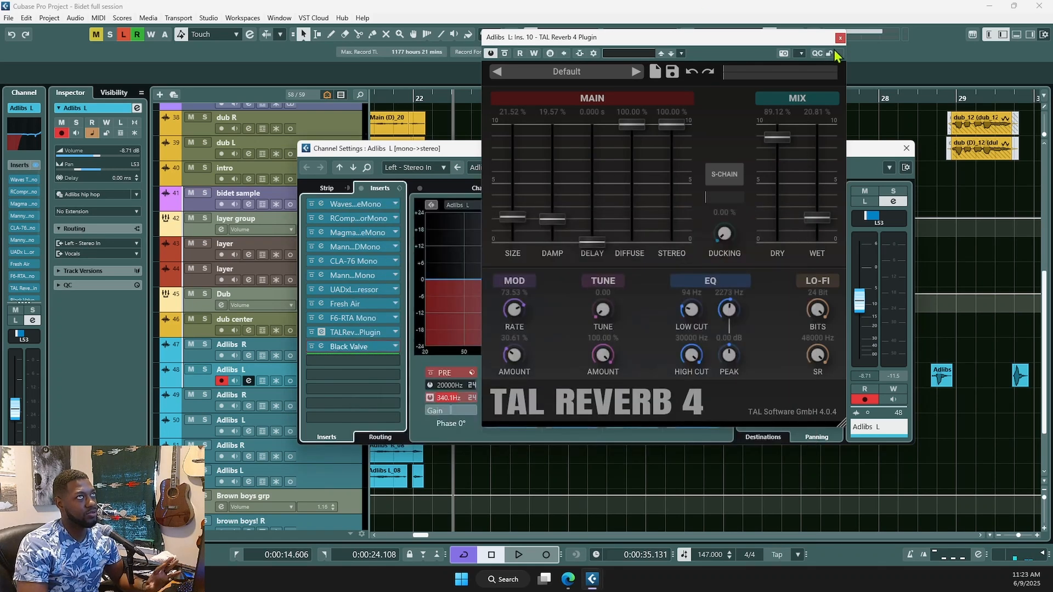
left_click(840, 37)
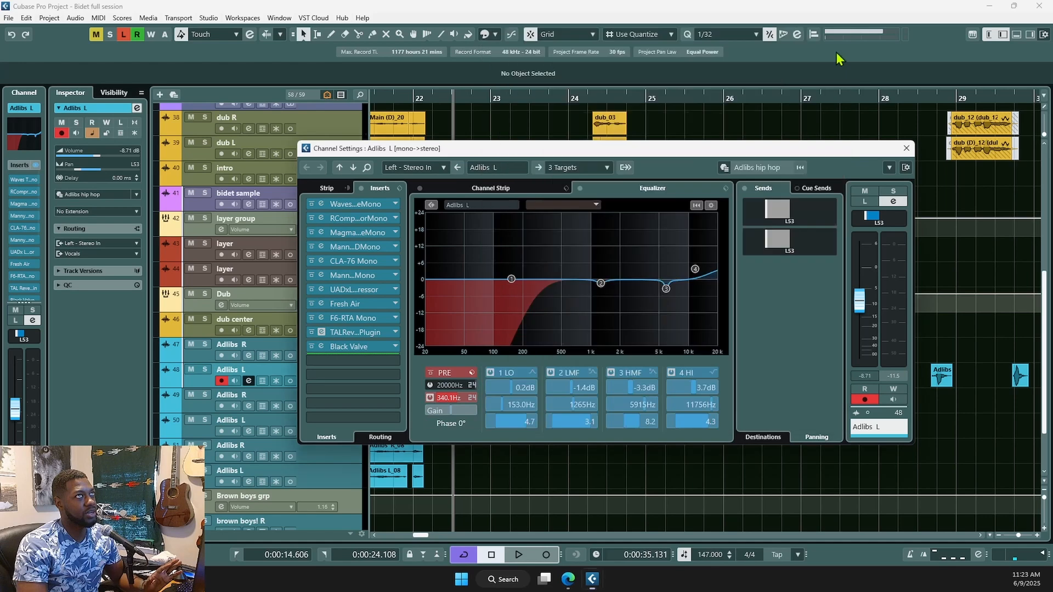
- Close the Adlibs L channel settings and play the project from around bar 26
left_click(906, 148)
scroll(811, 218, "down", 3)
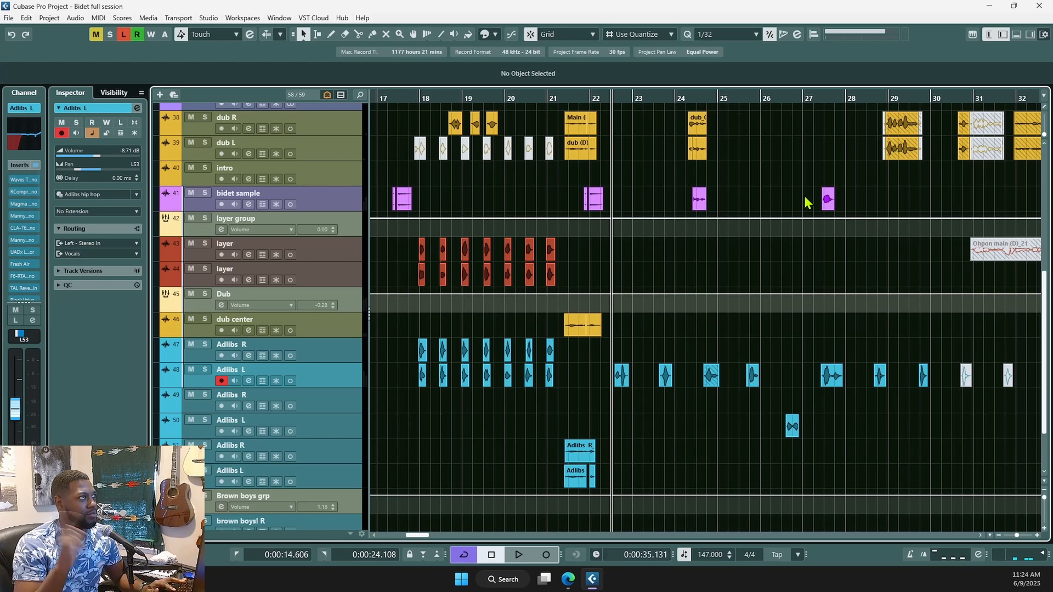
scroll(713, 345, "down", 2)
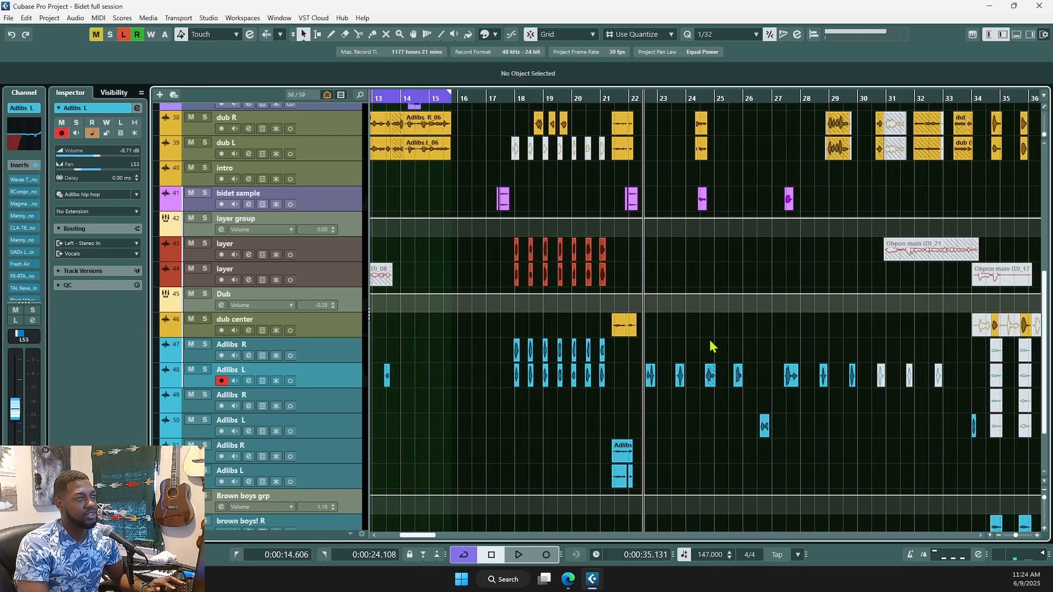
scroll(713, 347, "down", 2)
scroll(698, 396, "down", 1)
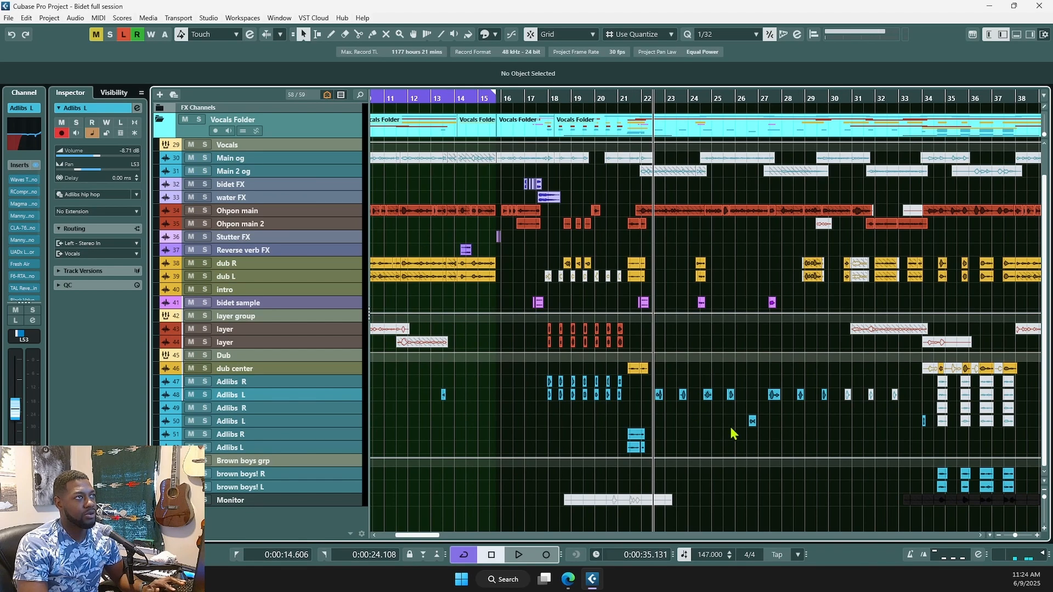
left_click(745, 435)
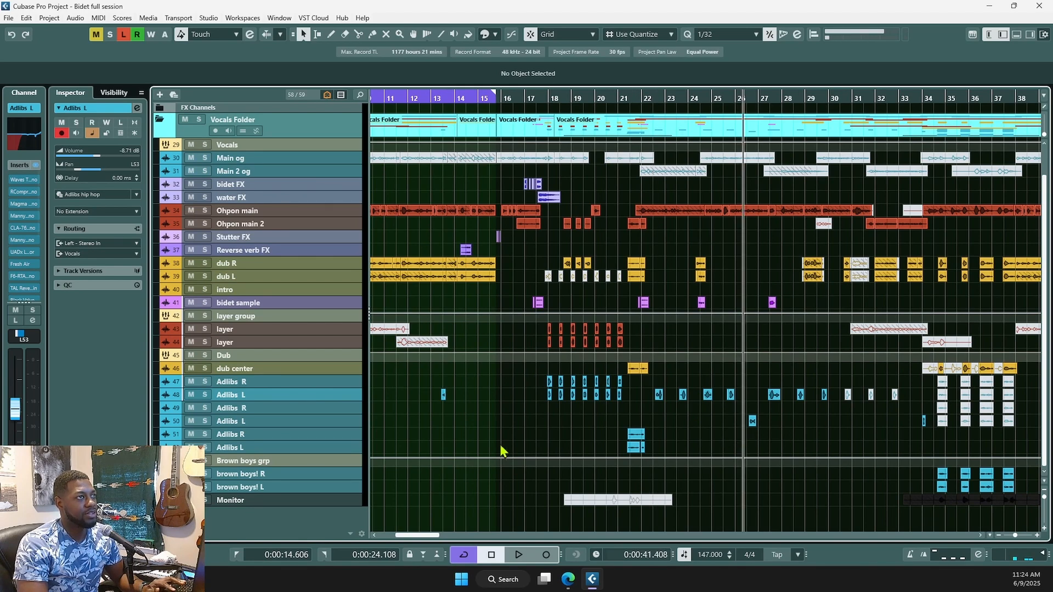
scroll(747, 409, "up", 2)
scroll(787, 442, "up", 3)
left_click(735, 417)
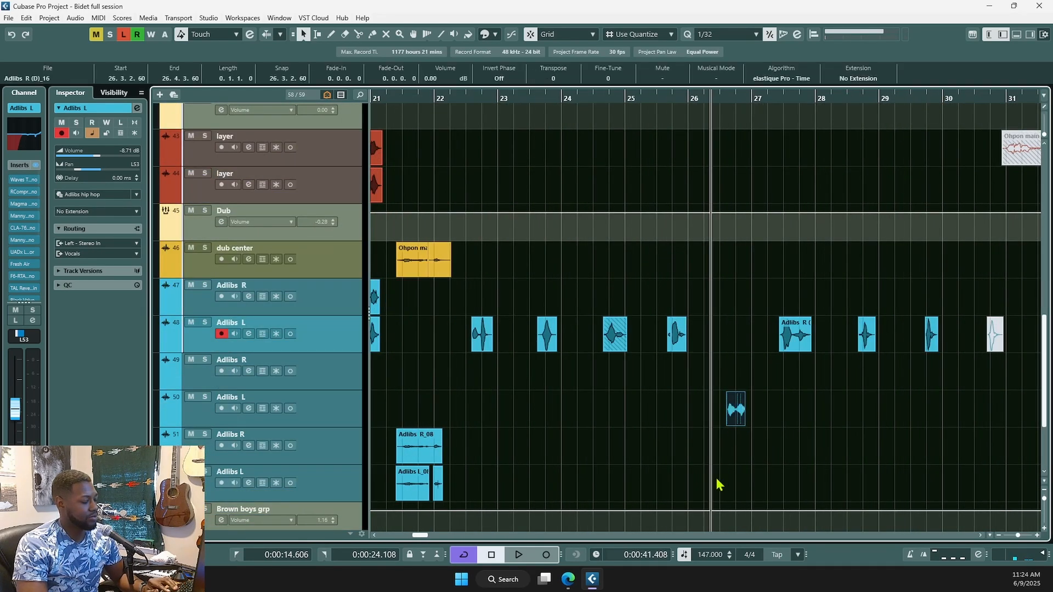
key("space")
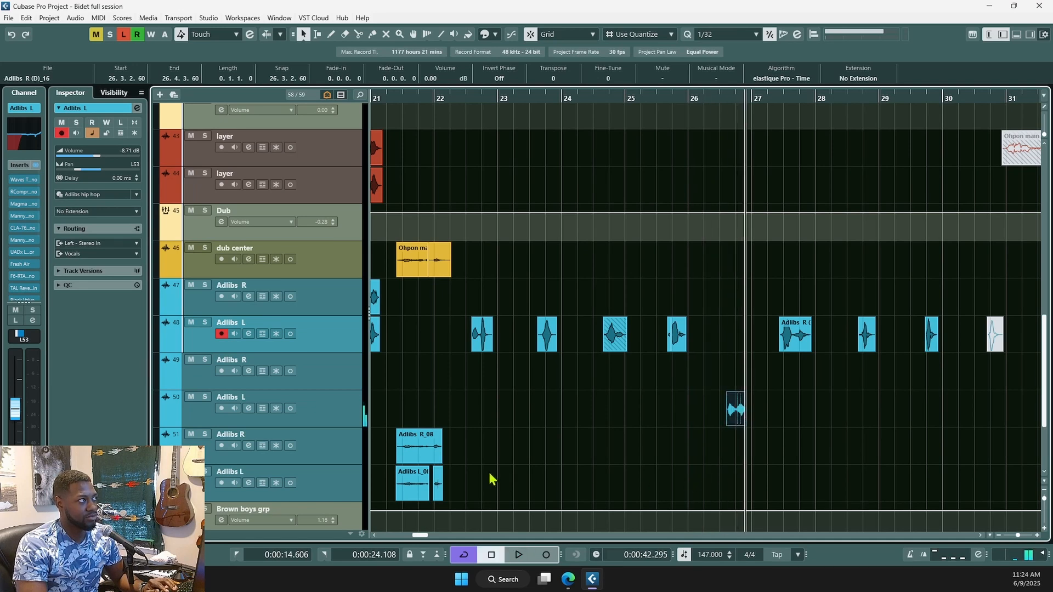
- Switch the selection between the Adlibs L and Adlibs R tracks during playback
left_click(342, 412)
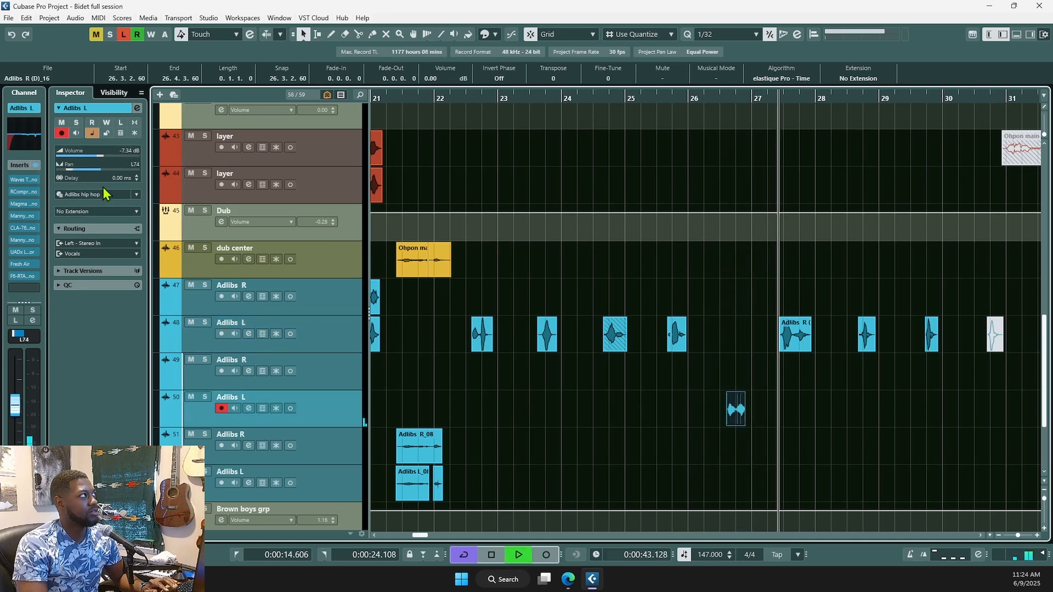
left_click(318, 337)
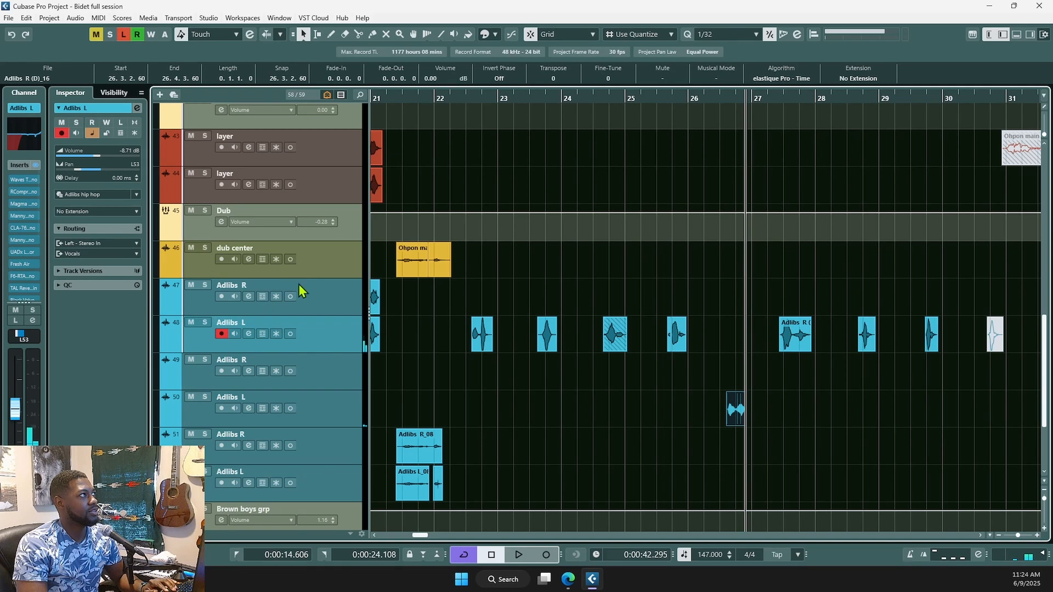
left_click(316, 302)
left_click(304, 333)
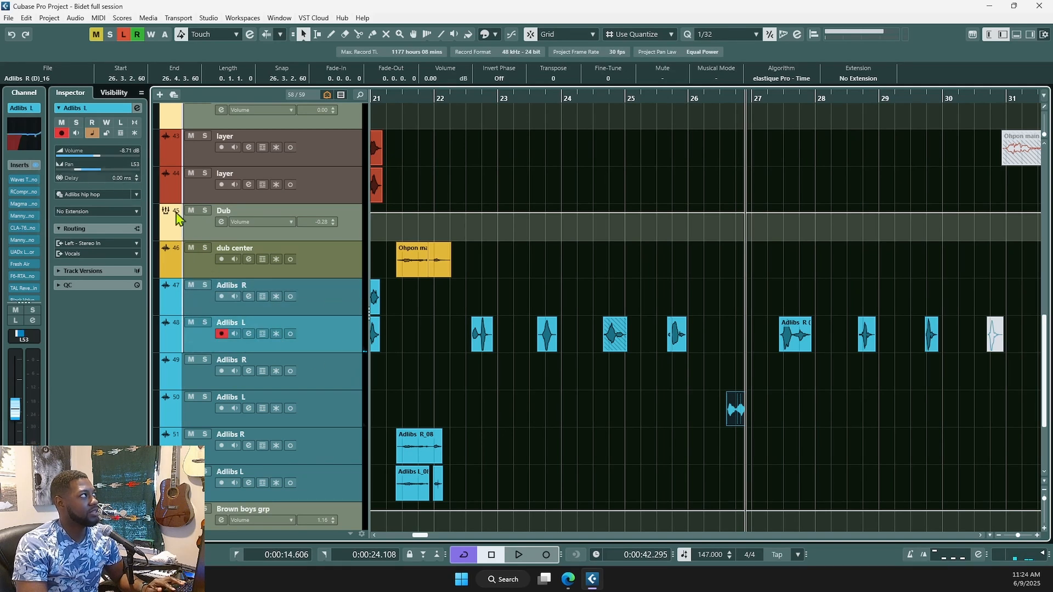
left_click(335, 308)
scroll(495, 374, "down", 3)
scroll(497, 378, "left", 3)
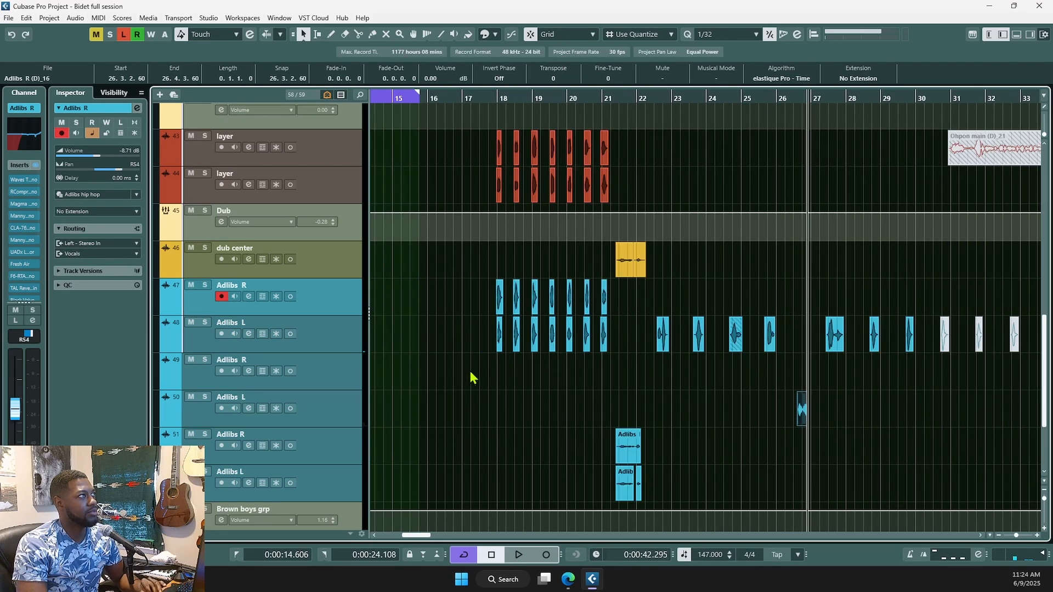
- Audition the Adlibs R and L pair soloed from bar 18, then unsolo them
left_click(500, 372)
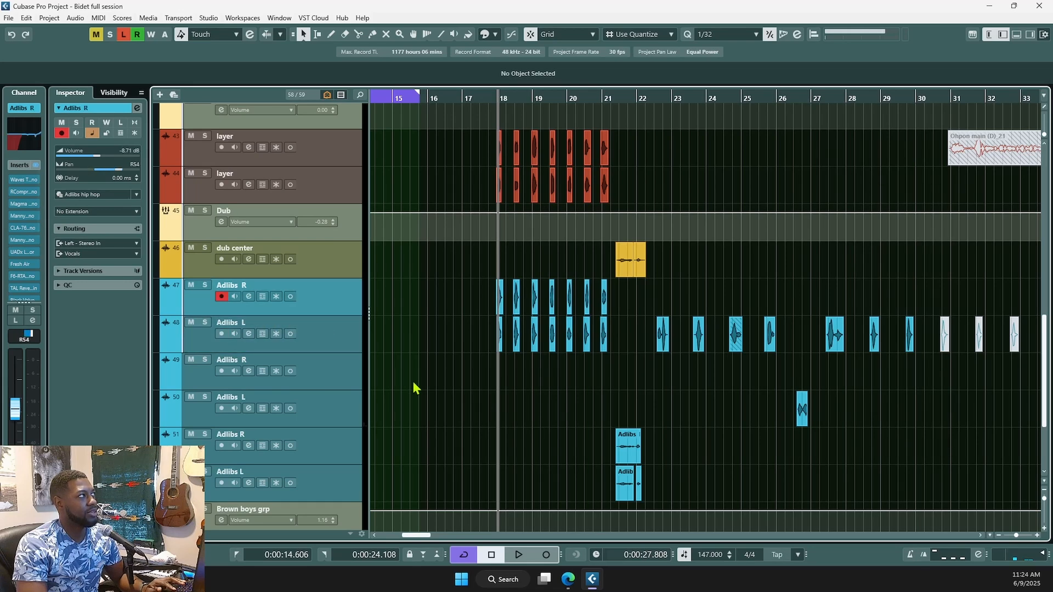
scroll(498, 433, "up", 2)
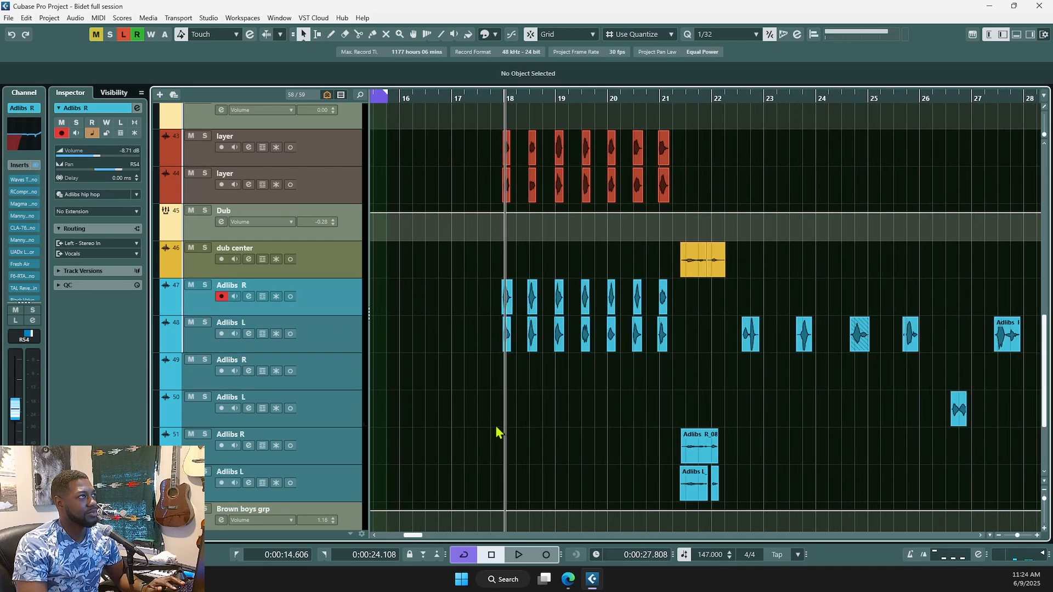
left_click(204, 324)
key("space")
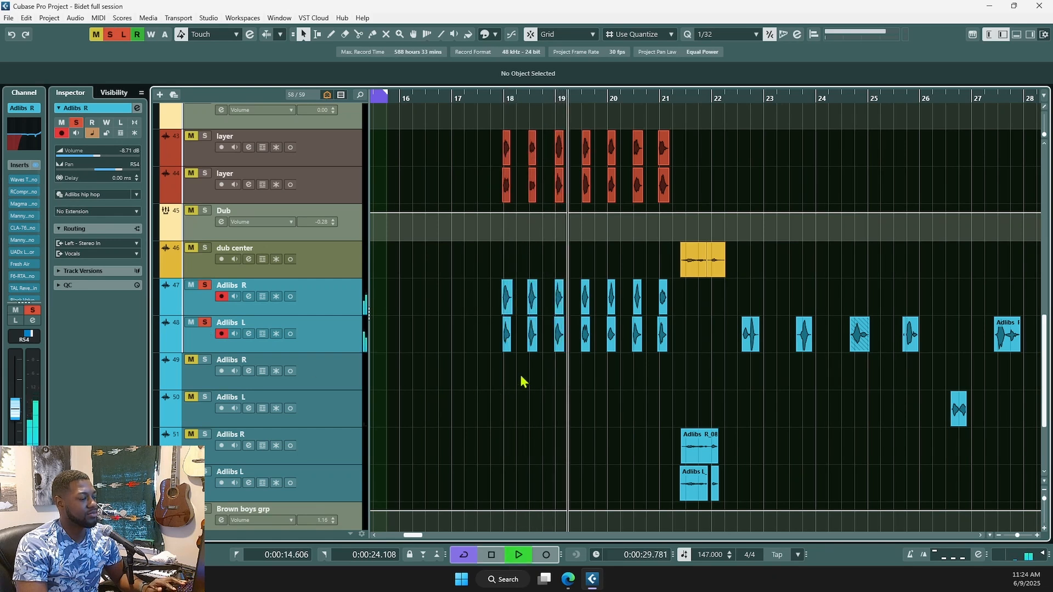
key("space")
left_click(205, 323)
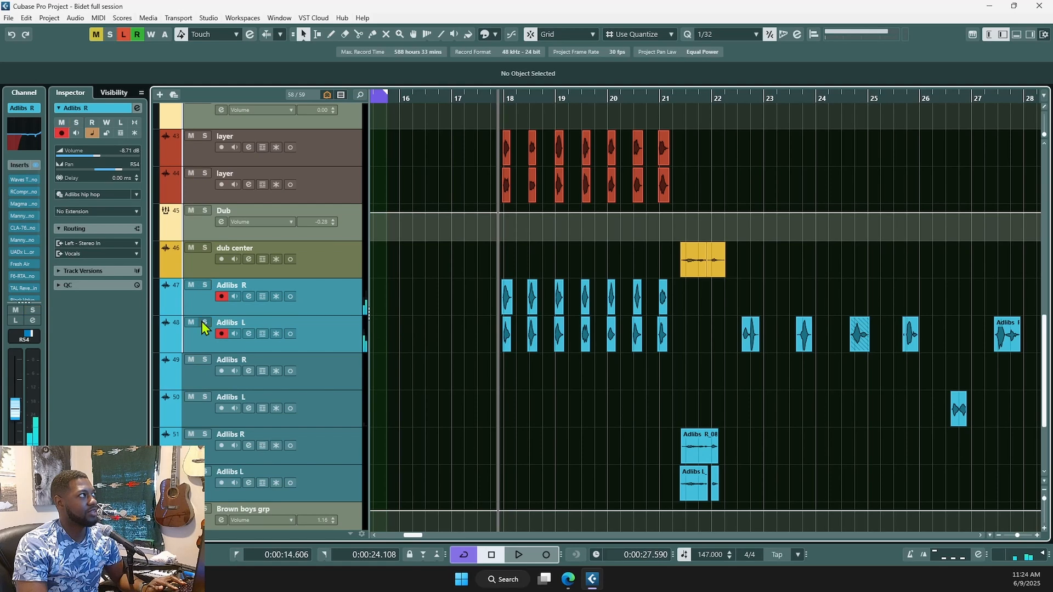
- Play the section from bar 17 twice, then select the first layer track
scroll(571, 413, "down", 2)
scroll(568, 412, "down", 1)
left_click(495, 390)
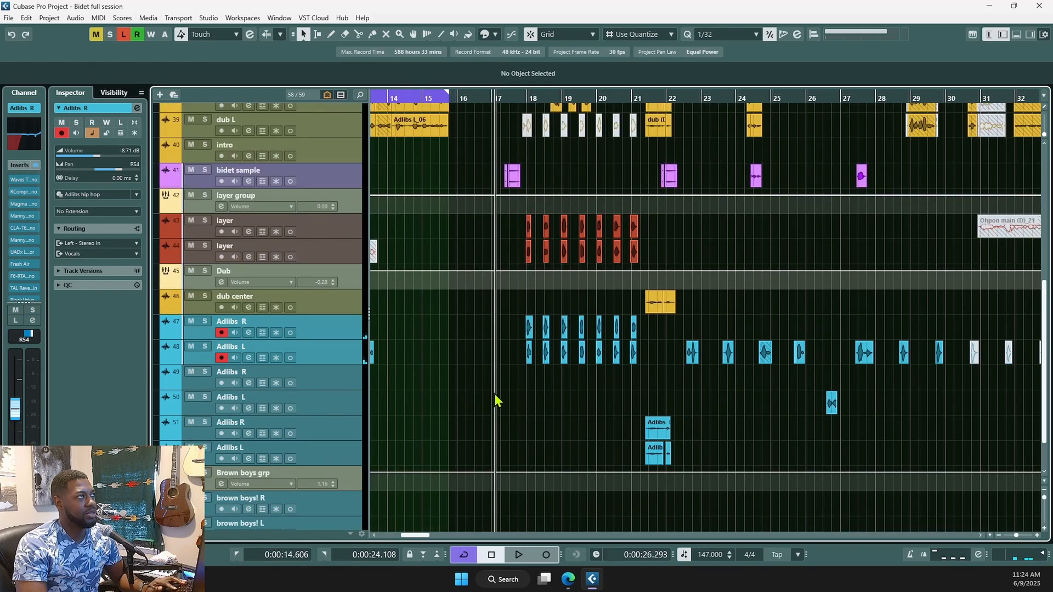
key("space")
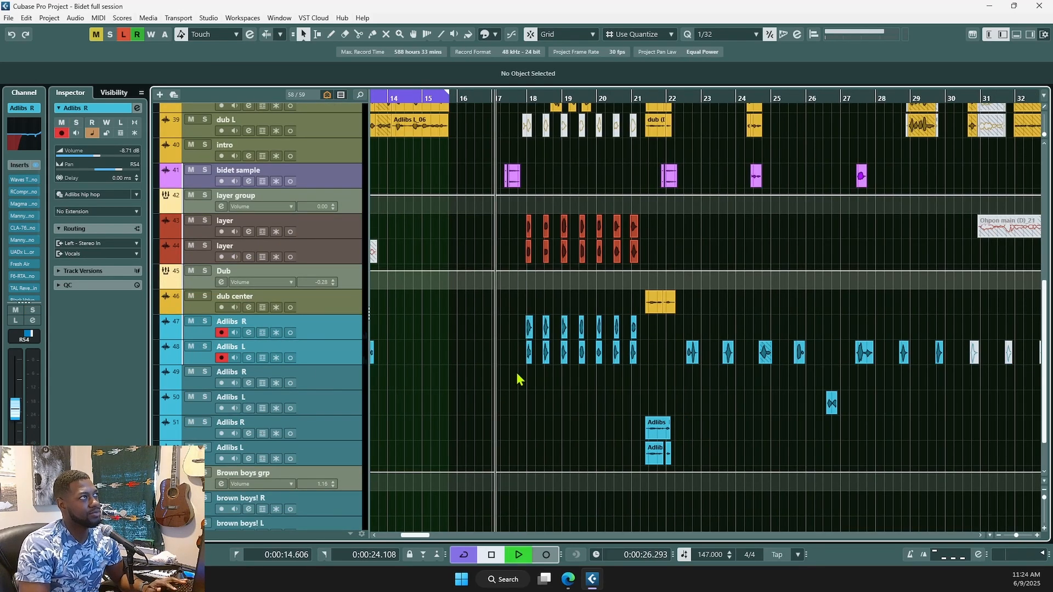
key("space")
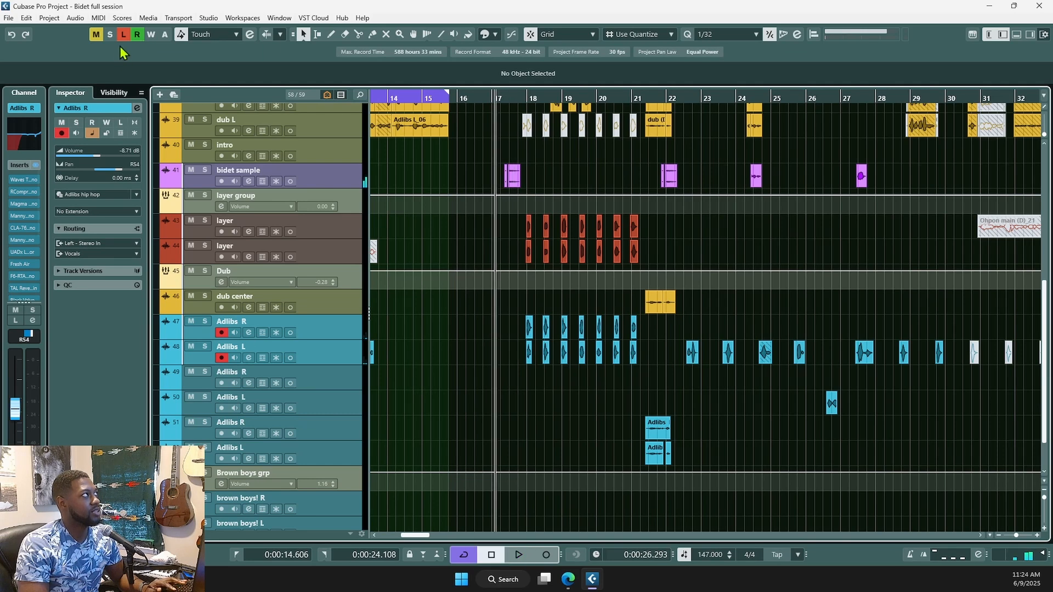
key("space")
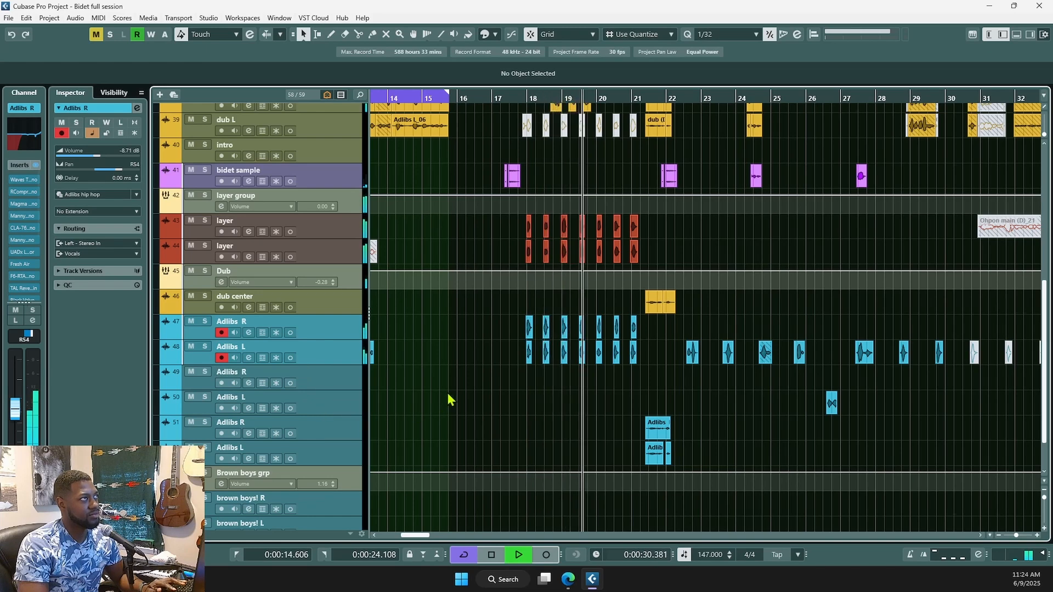
key("space")
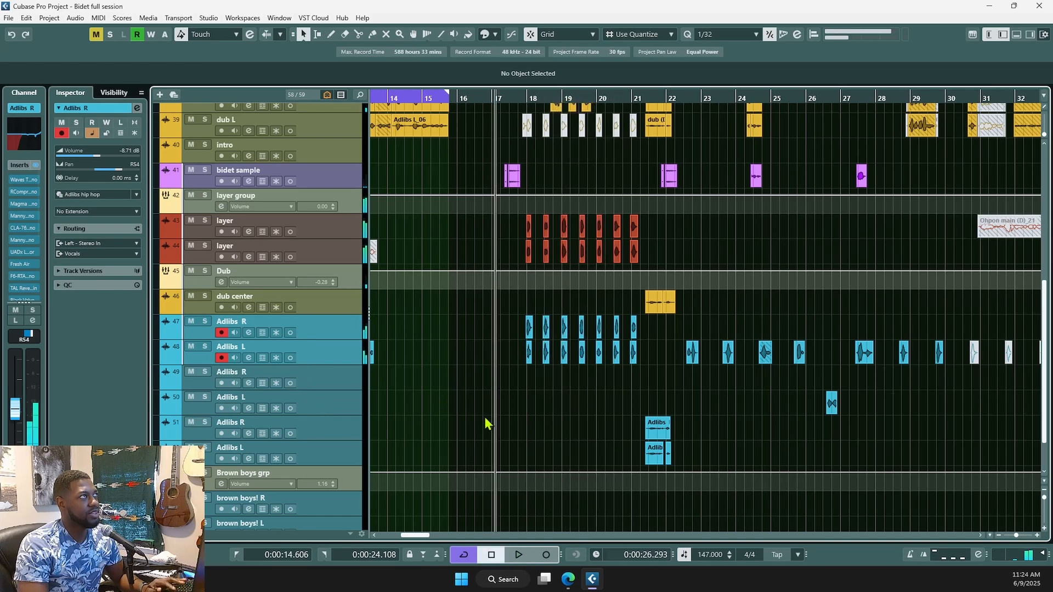
scroll(484, 431, "up", 3)
left_click(323, 315)
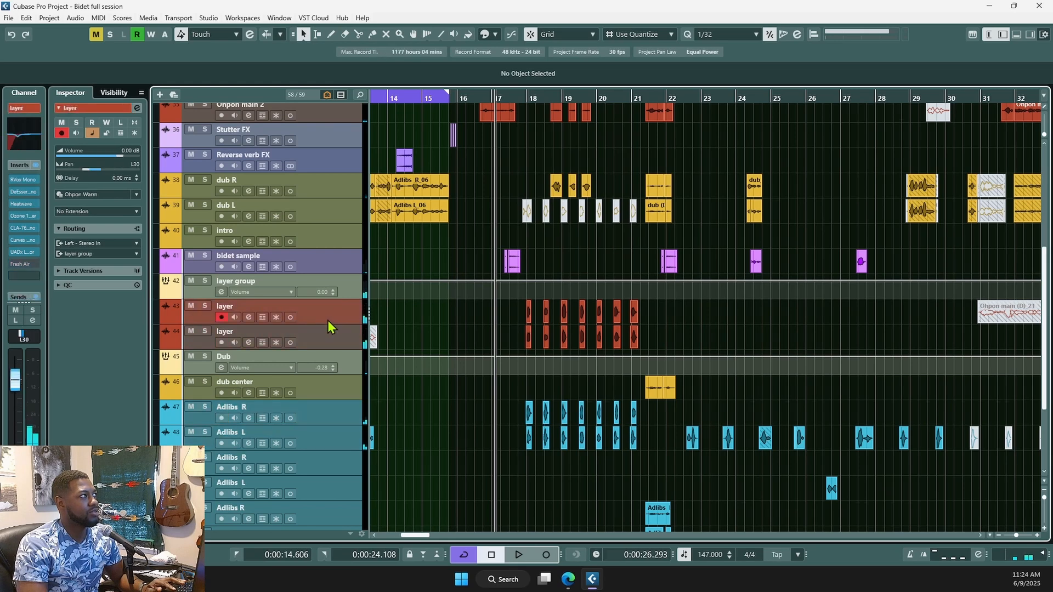
- Open the Dub group's Tube Compressor and audition the dub section through it
left_click(341, 361)
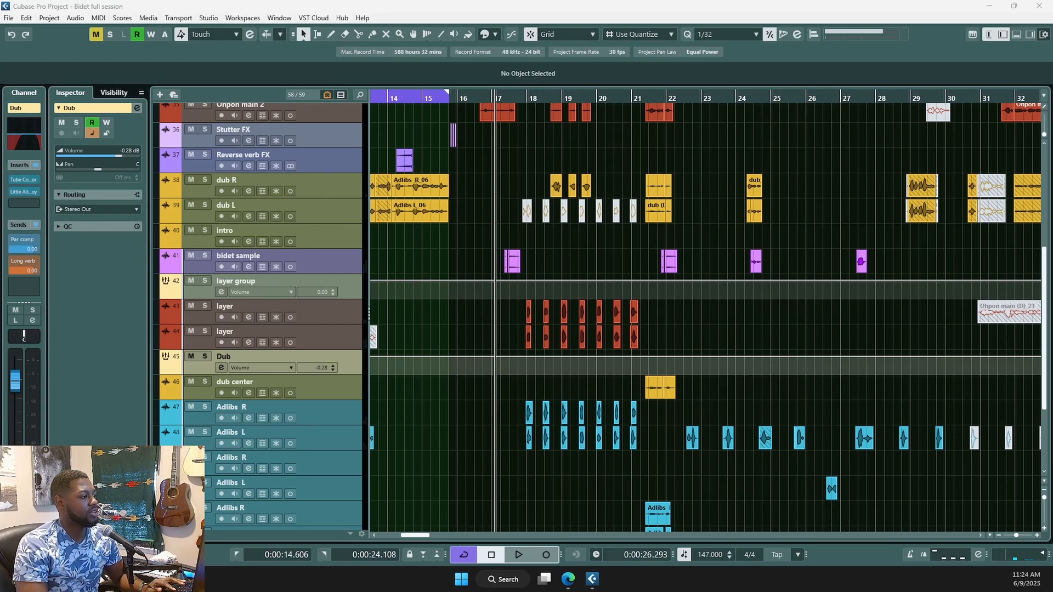
left_click_drag(351, 0, 643, 206)
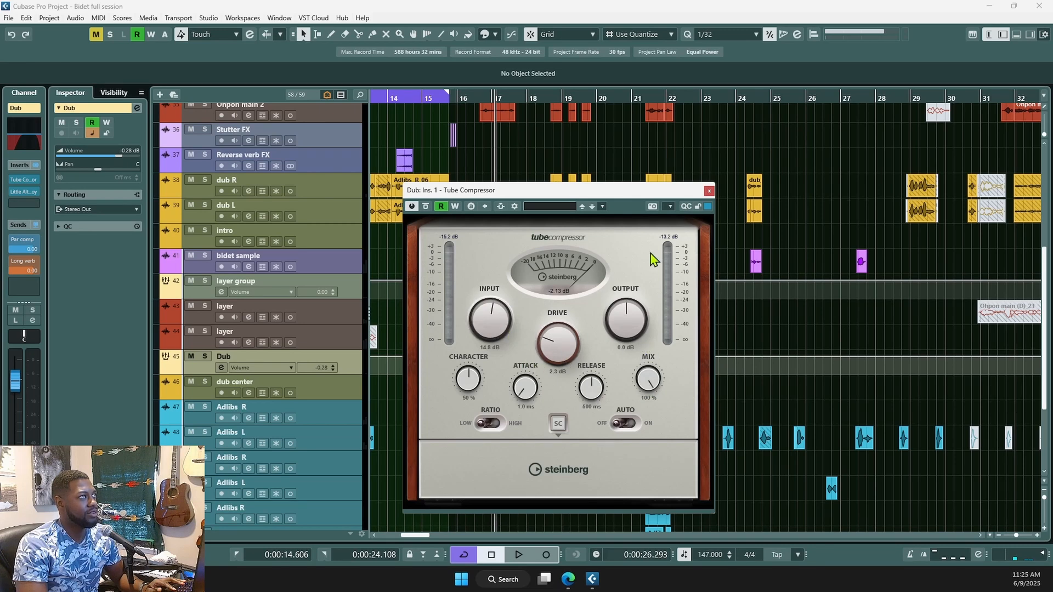
key("space")
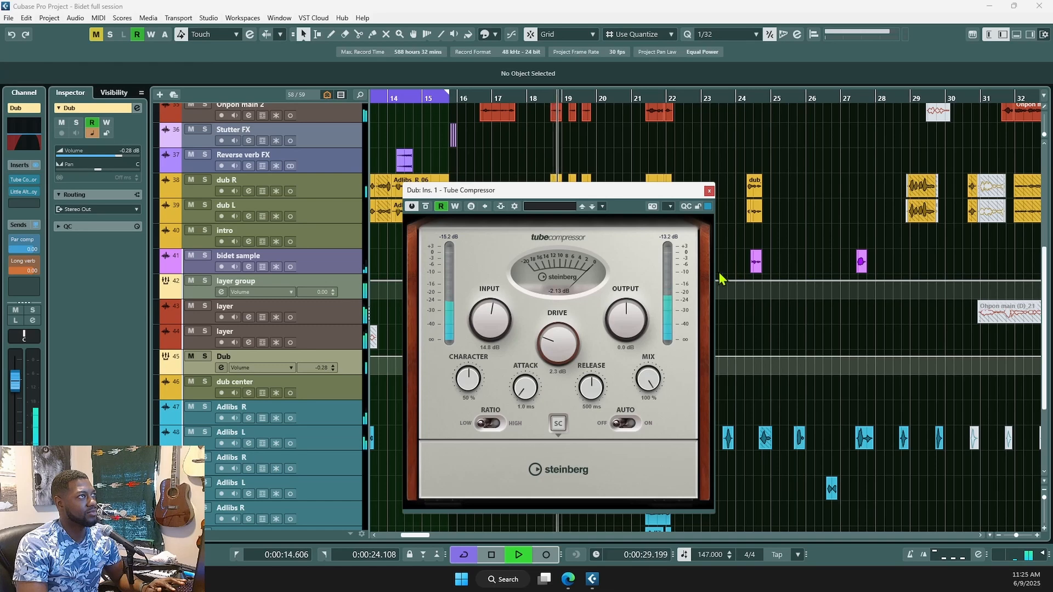
key("space")
scroll(806, 242, "down", 3)
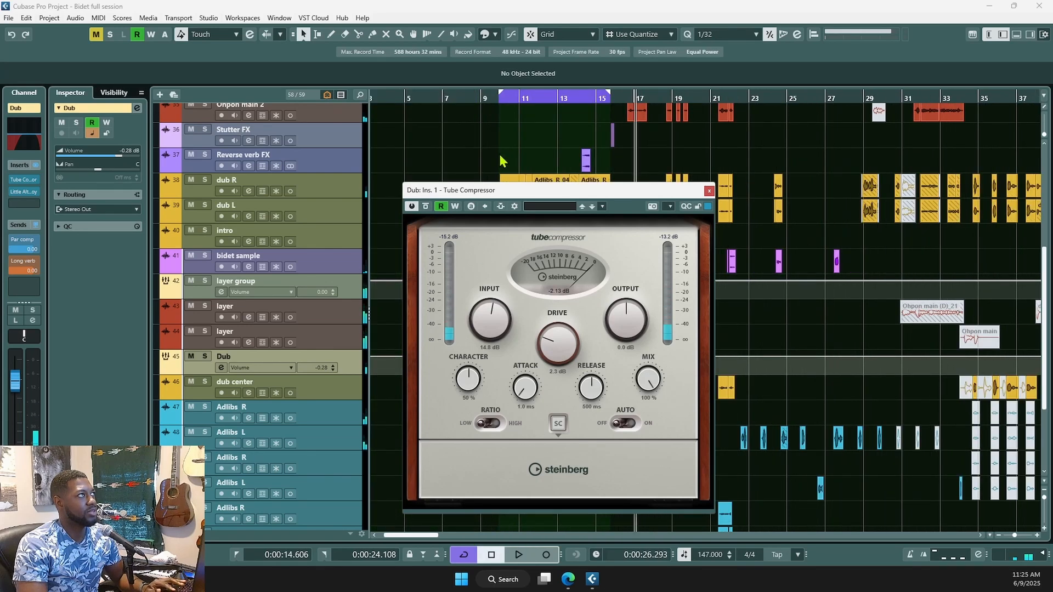
key("space")
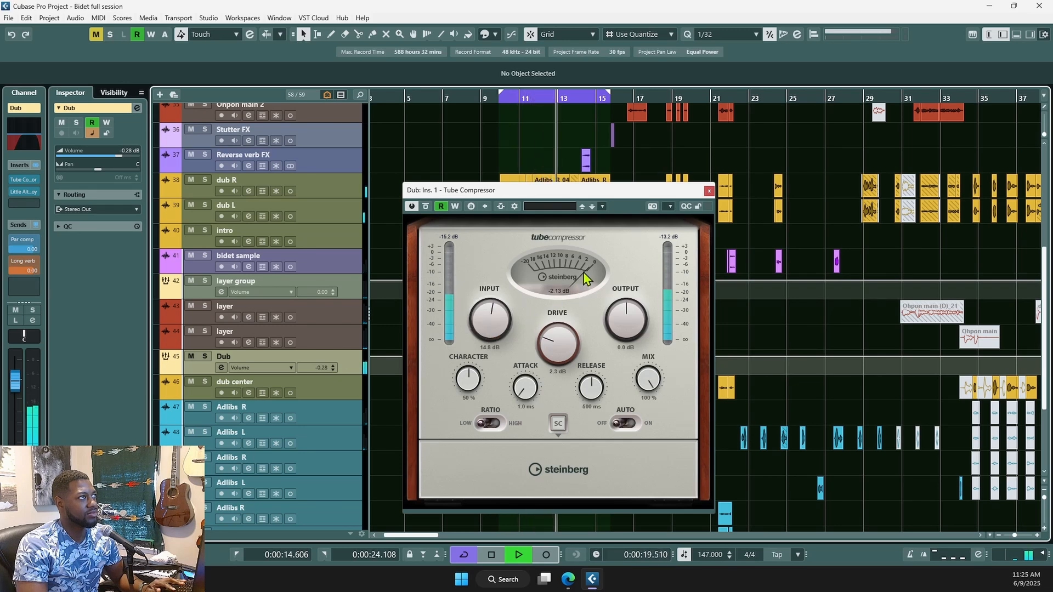
key("space")
- Raise the Tube Compressor input from 14.8 dB, audition the heavier compression, and close it
left_click_drag(472, 337, 494, 339)
key("space")
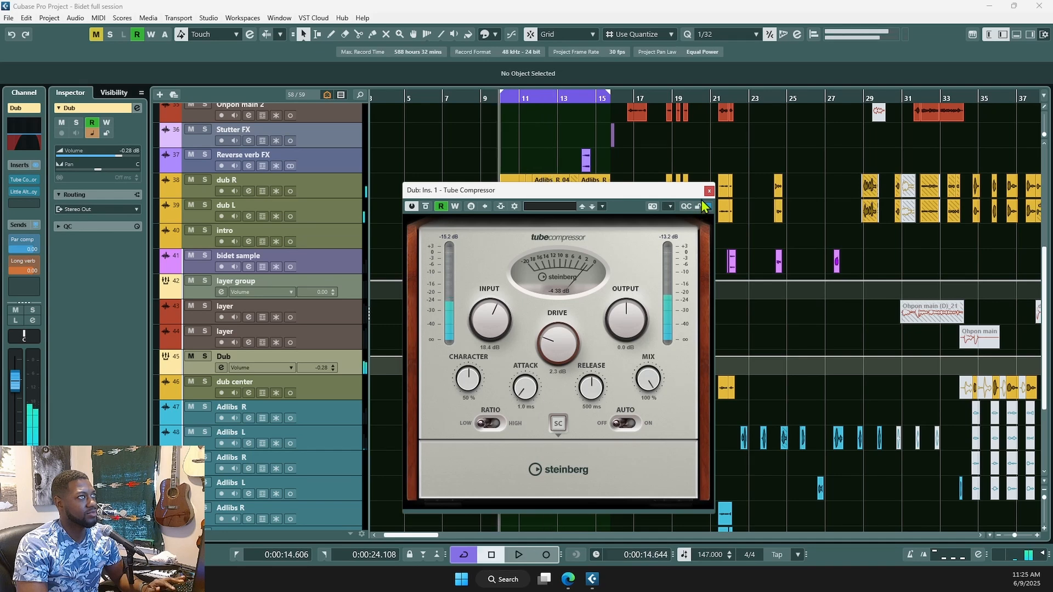
key("space")
left_click(708, 191)
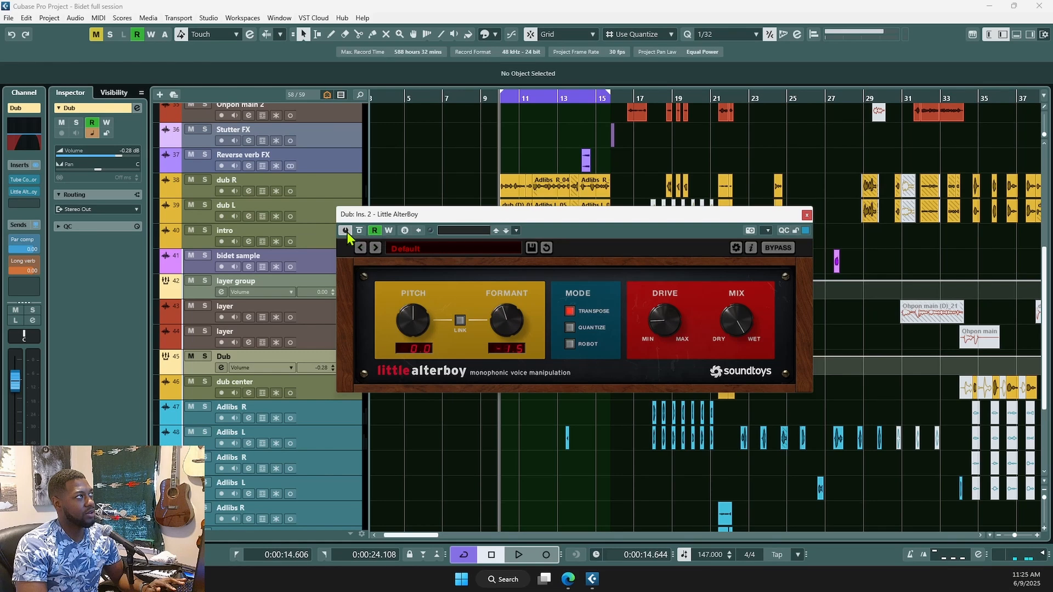
- Compare the soloed dubs with Little AlterBoy processing on and off, then clear the solos
key("space")
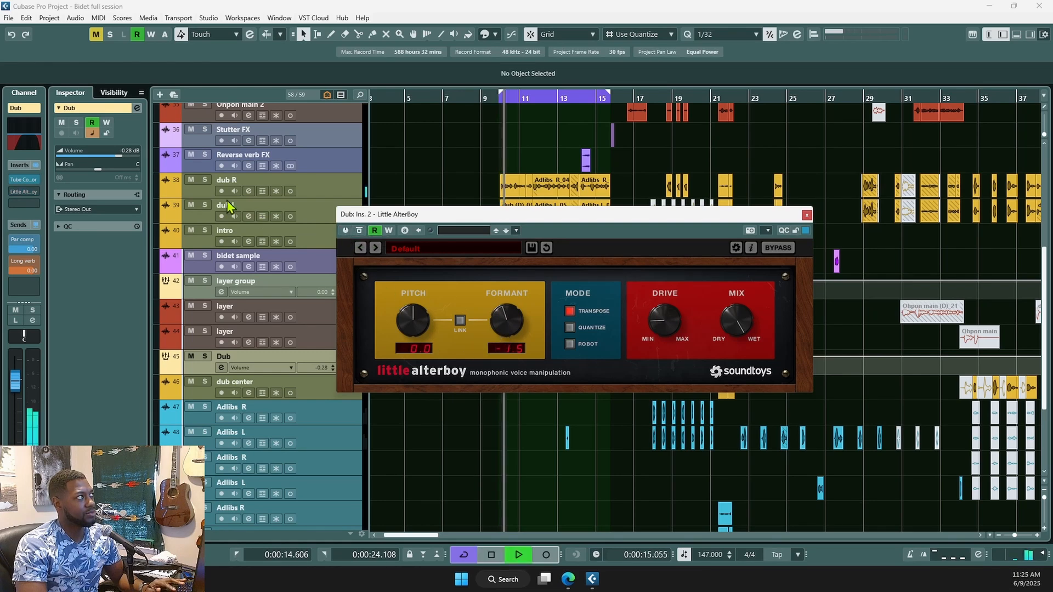
key("space")
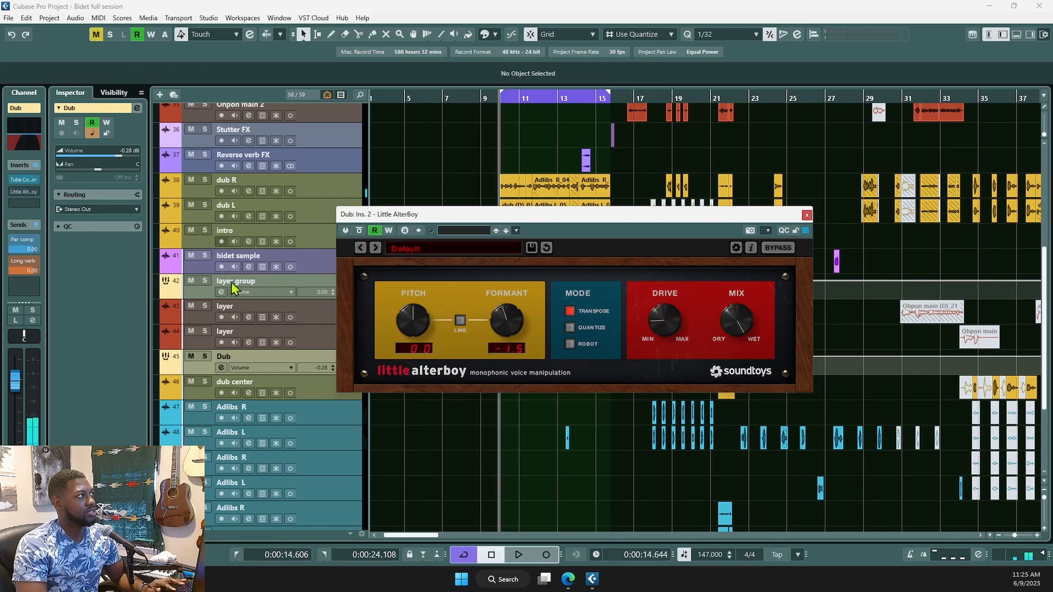
left_click(205, 356)
key("space")
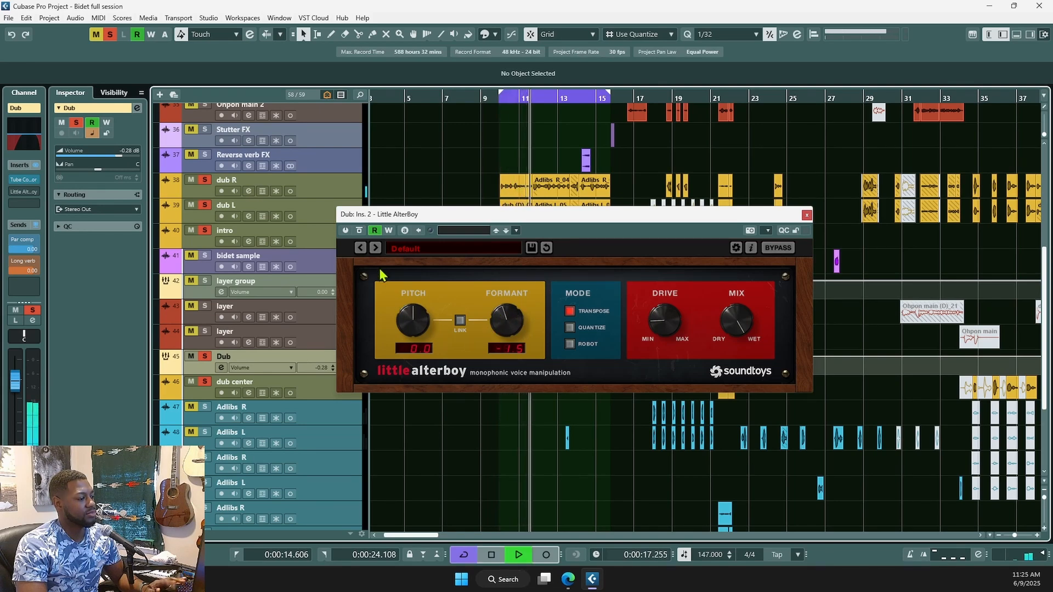
key("space")
left_click(346, 231)
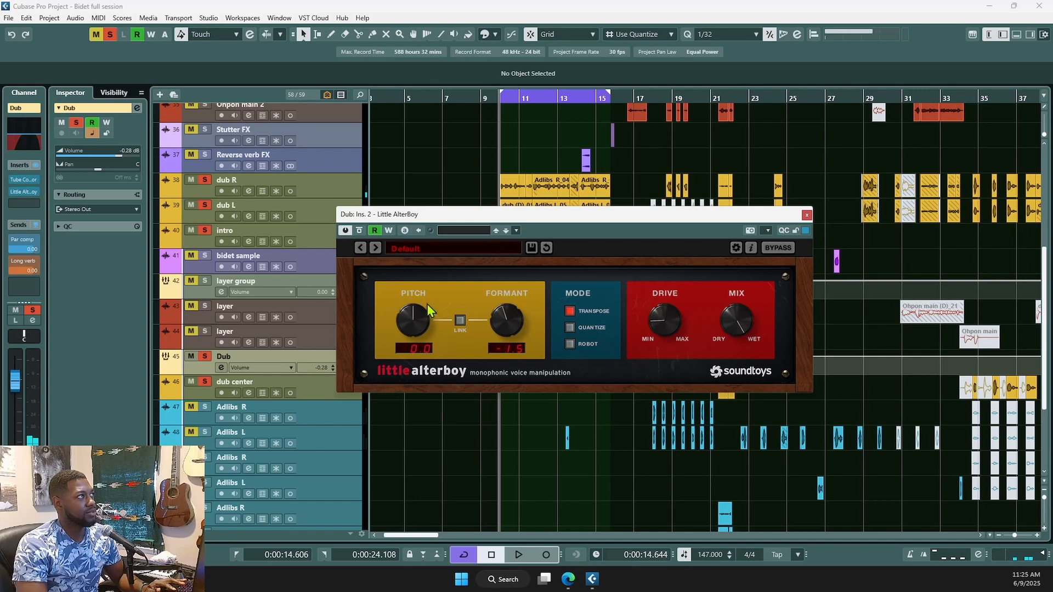
key("space")
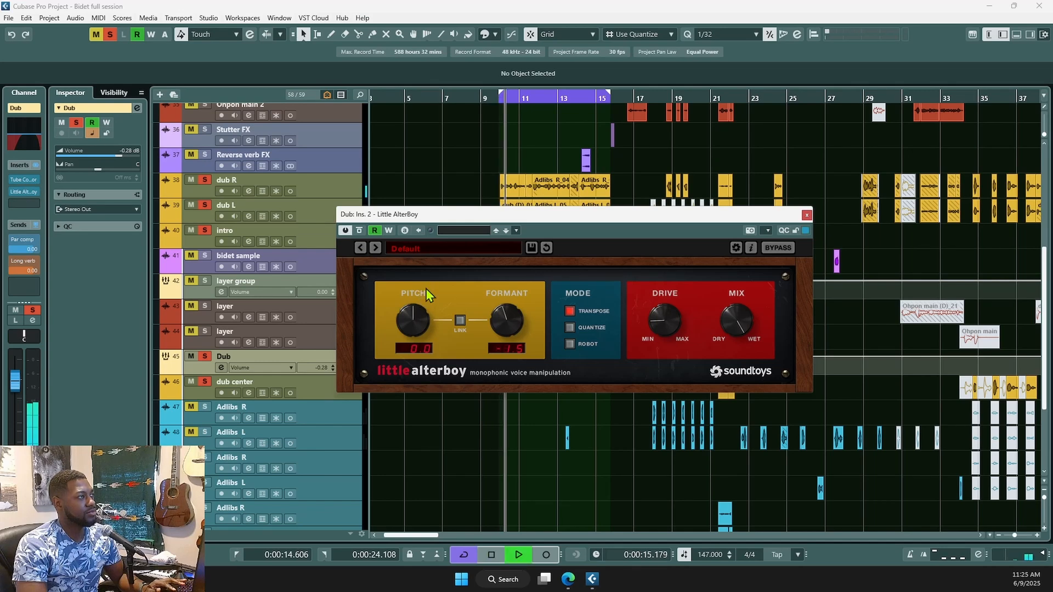
key("space")
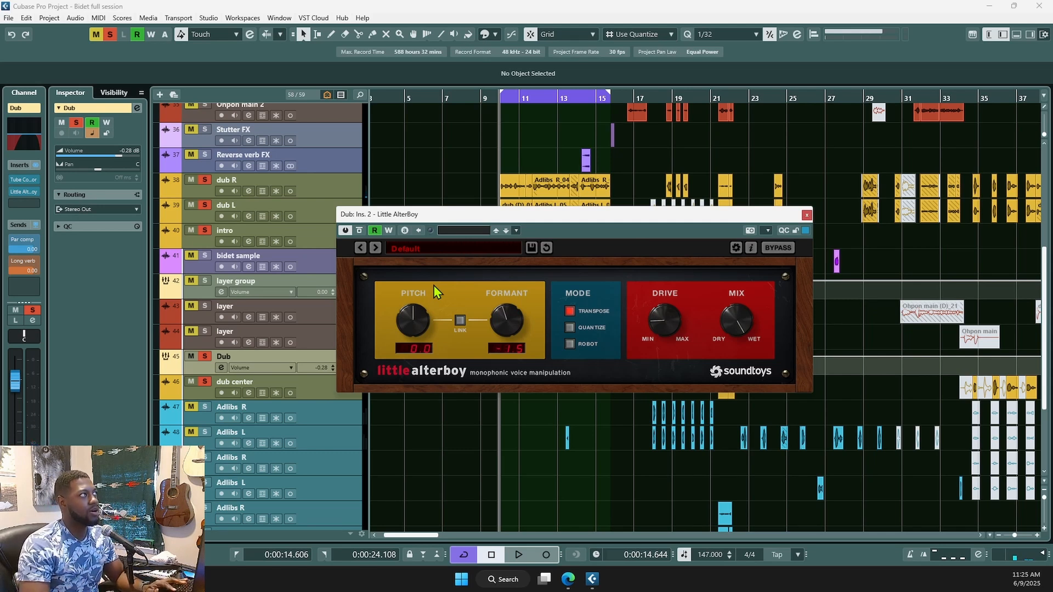
left_click(205, 358)
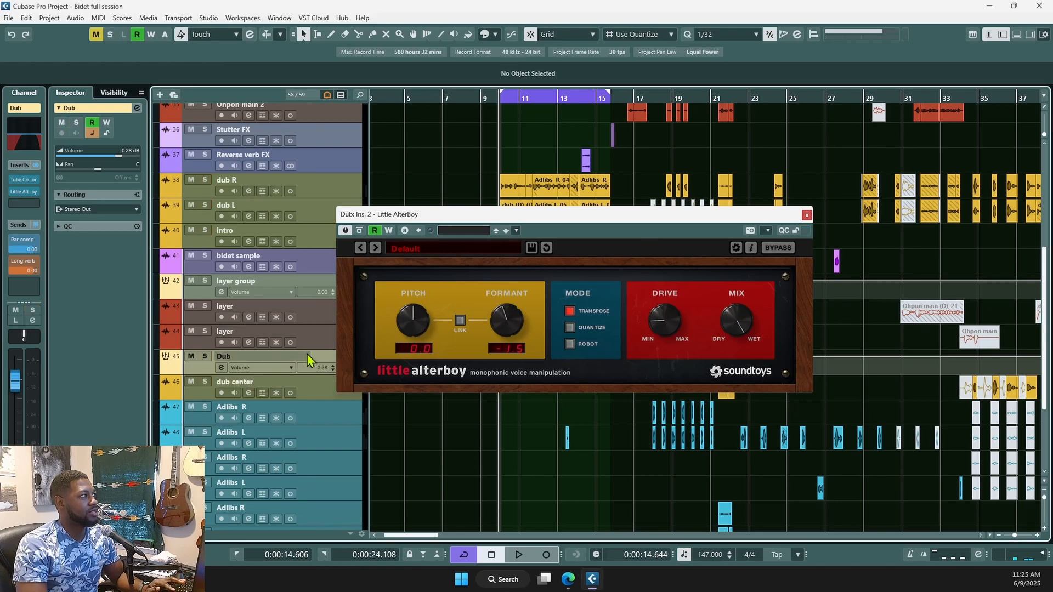
- Move the Dub group track above dub center and close Little AlterBoy
left_click(310, 386)
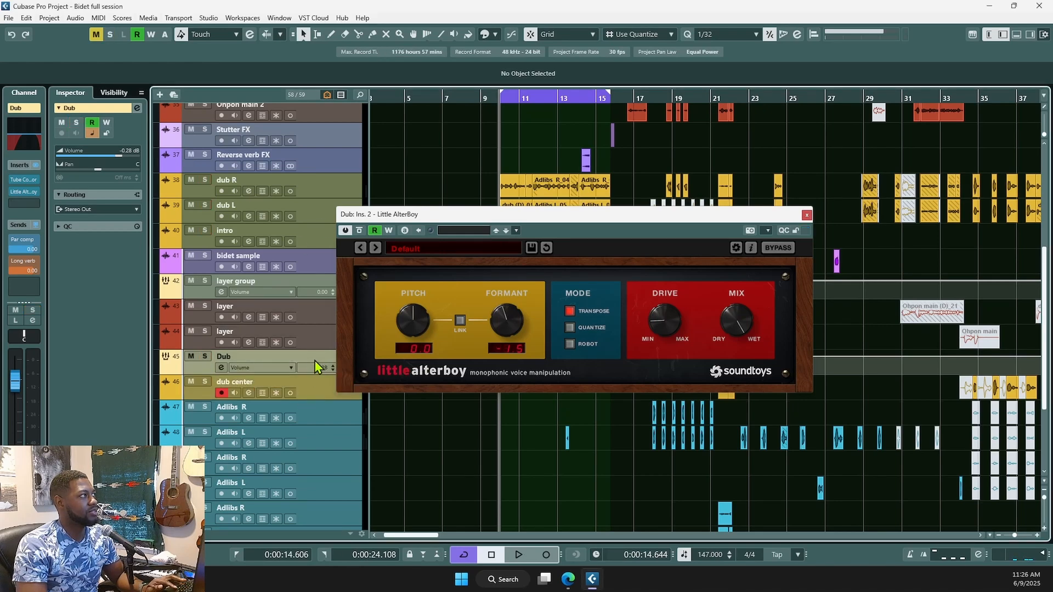
left_click_drag(314, 360, 300, 185)
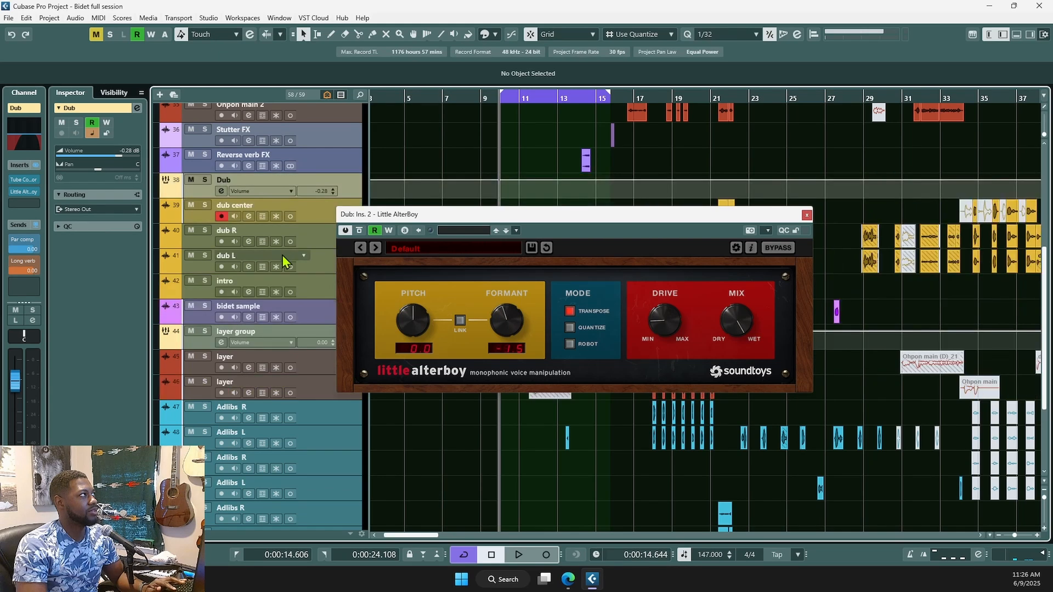
left_click(320, 264)
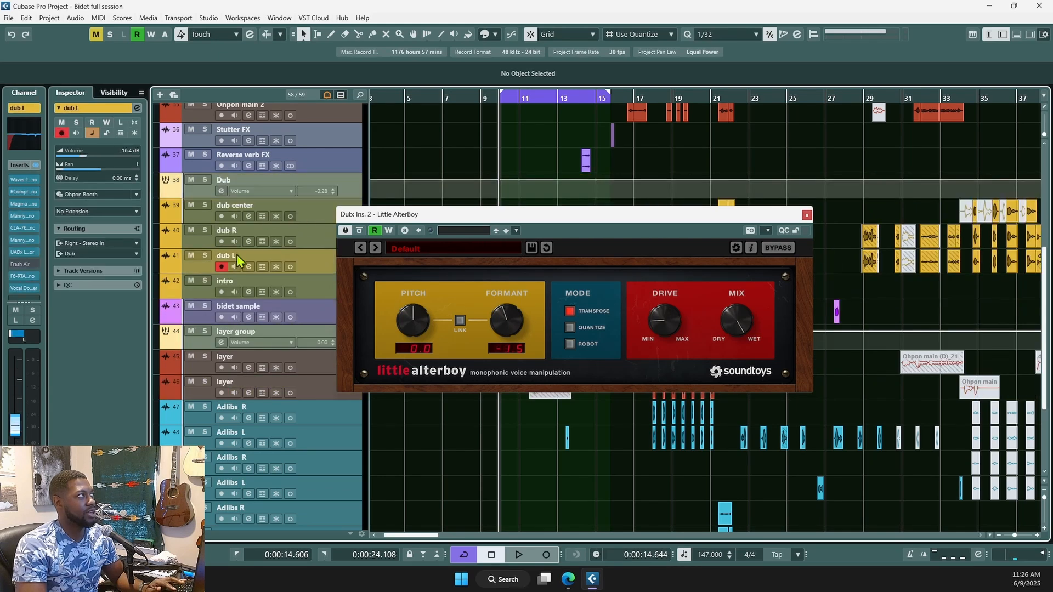
left_click(806, 217)
- Zoom out to the layer section, select both layer tracks and solo the layer group
key("g")
key("shift+g")
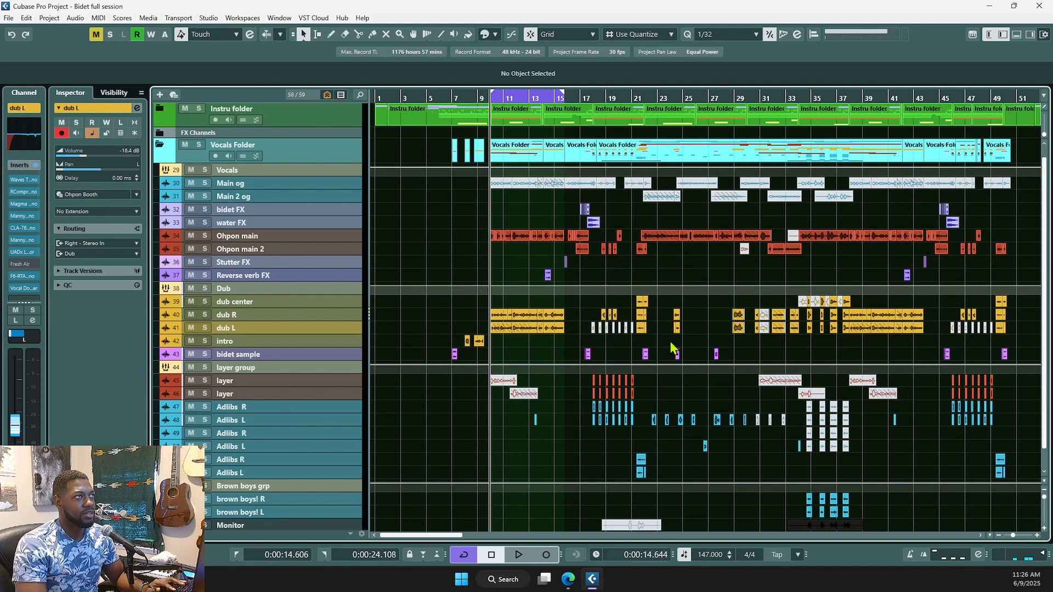
scroll(636, 414, "right", 3)
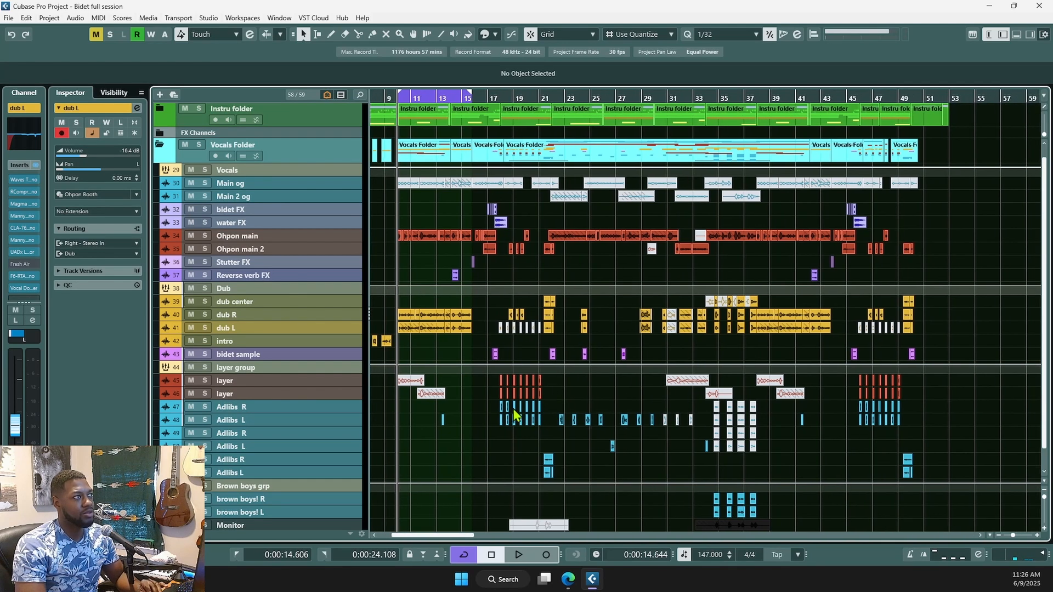
left_click(492, 437)
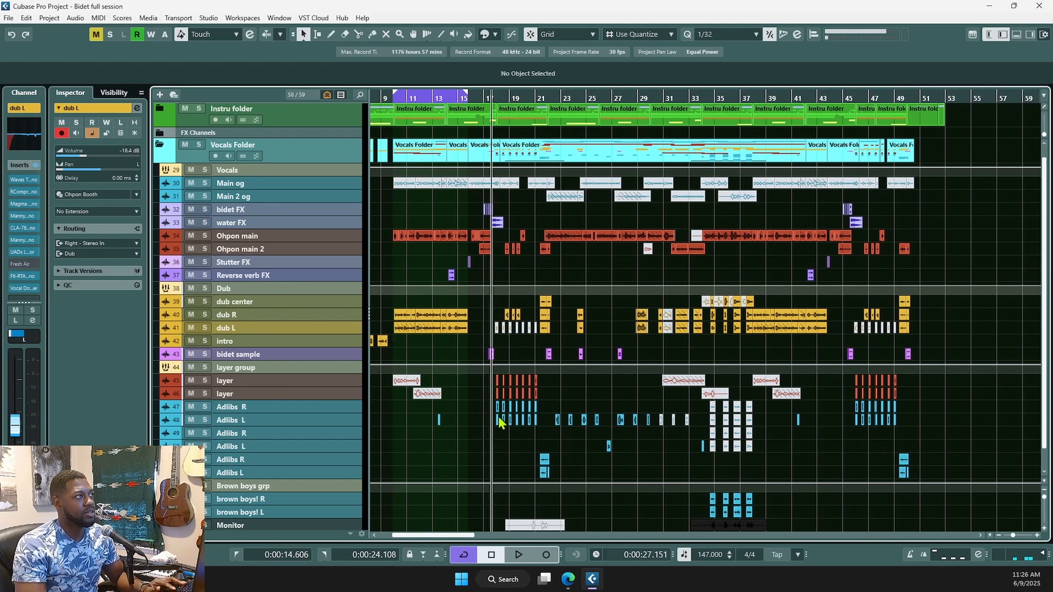
scroll(497, 426, "up", 3)
scroll(505, 454, "up", 1)
scroll(504, 453, "up", 2)
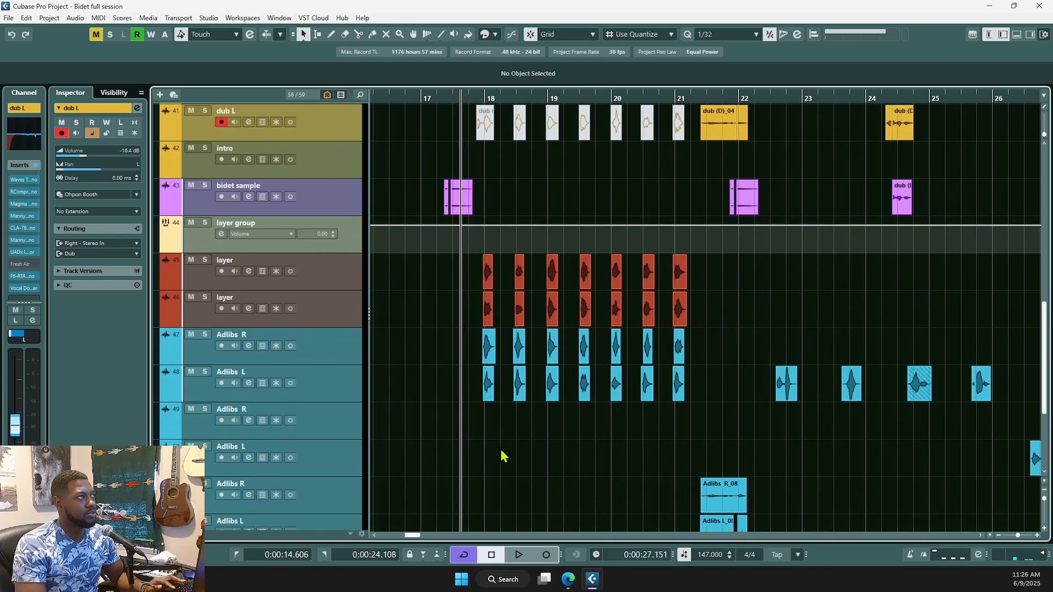
left_click(308, 304)
left_click(297, 284, "shift")
left_click(205, 223)
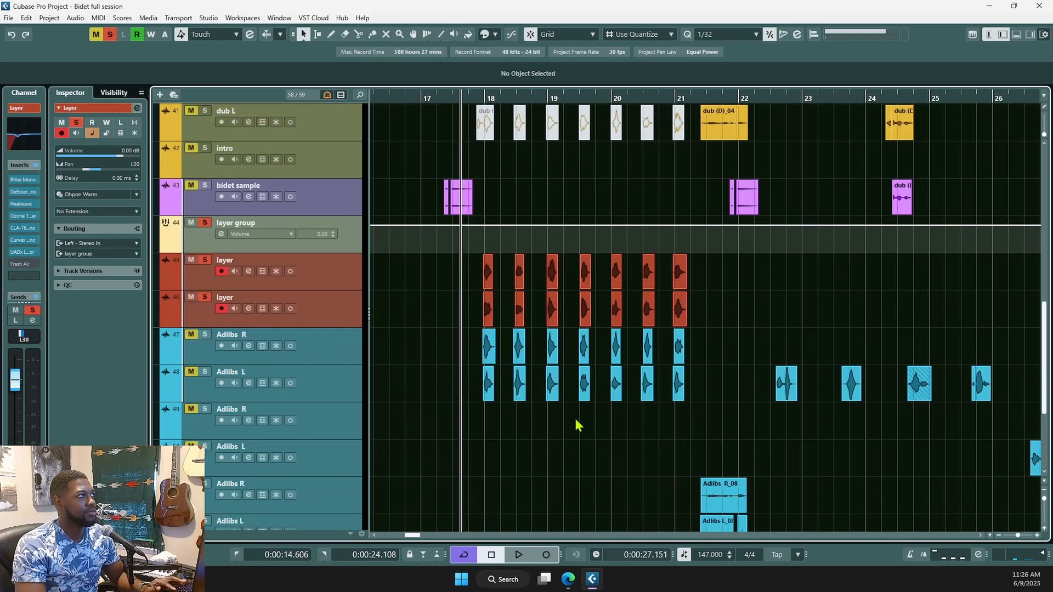
- Audition the soloed layers from near bar 18, then open the layer track's channel settings
scroll(576, 425, "up", 2)
left_click(439, 420)
key("space")
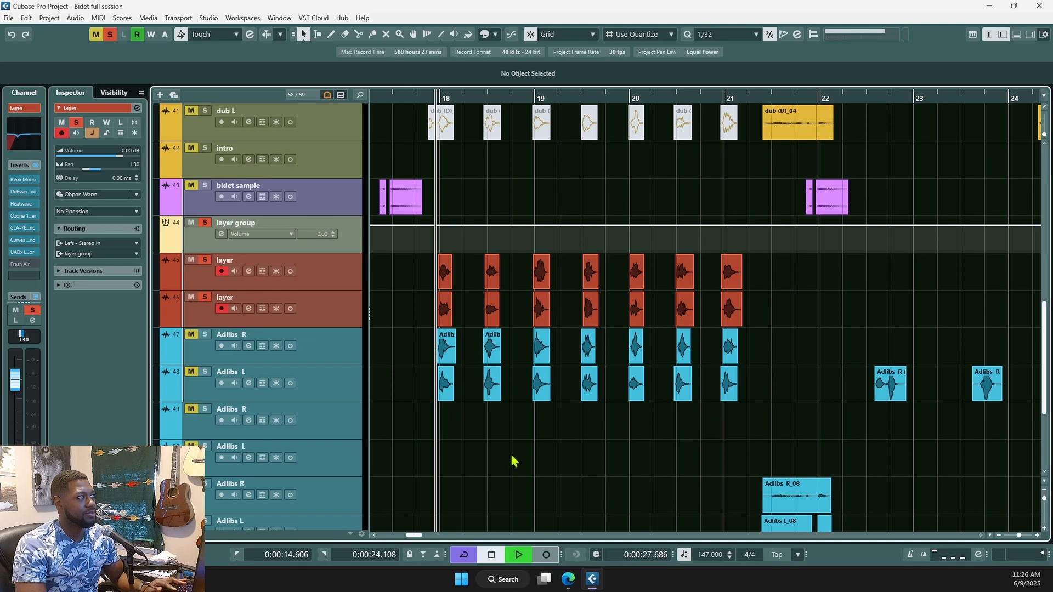
key("space")
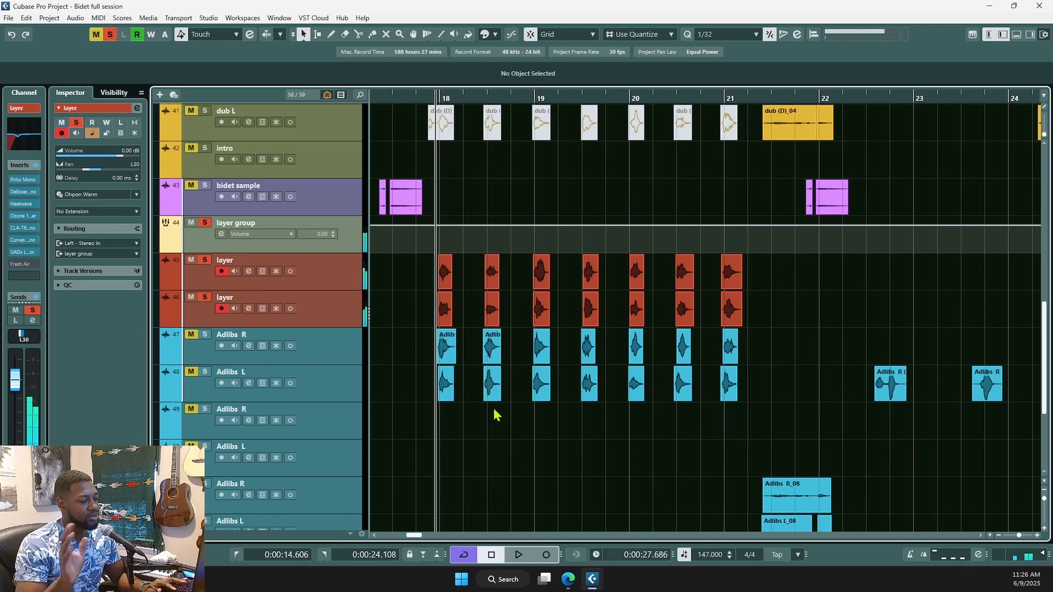
key("space")
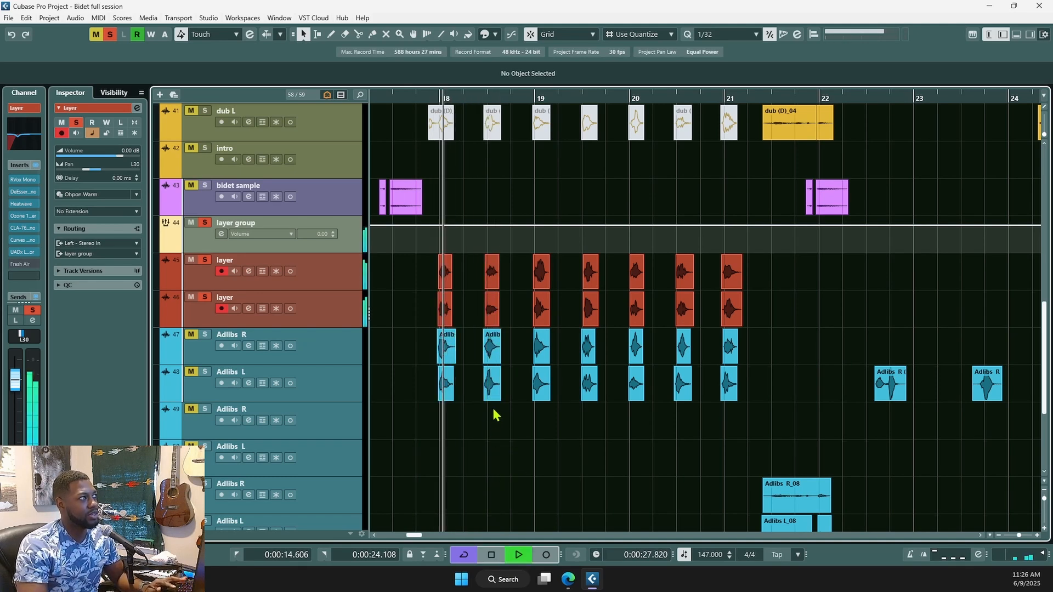
key("space")
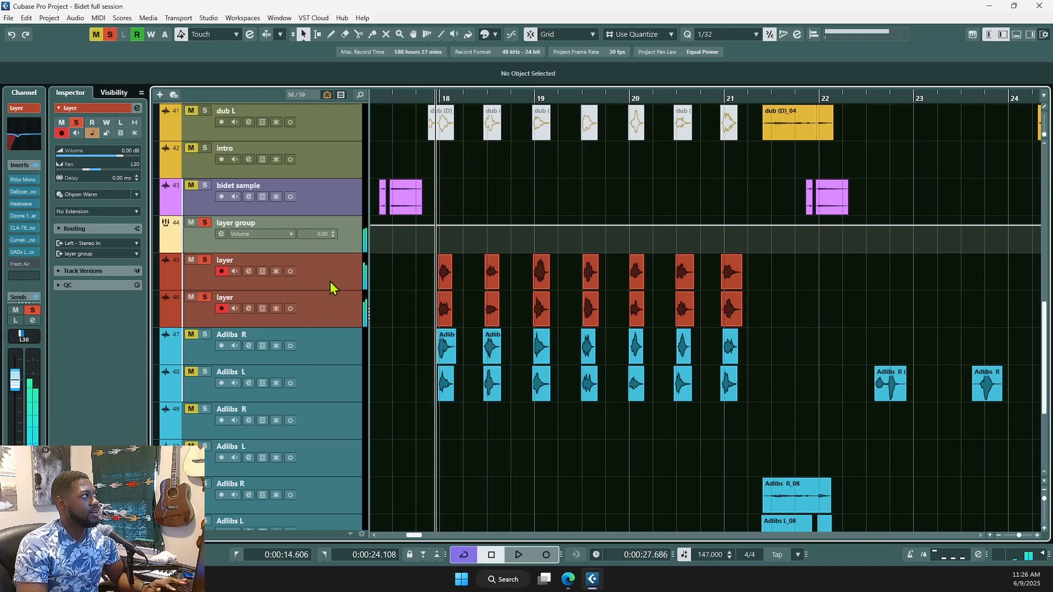
left_click(248, 271)
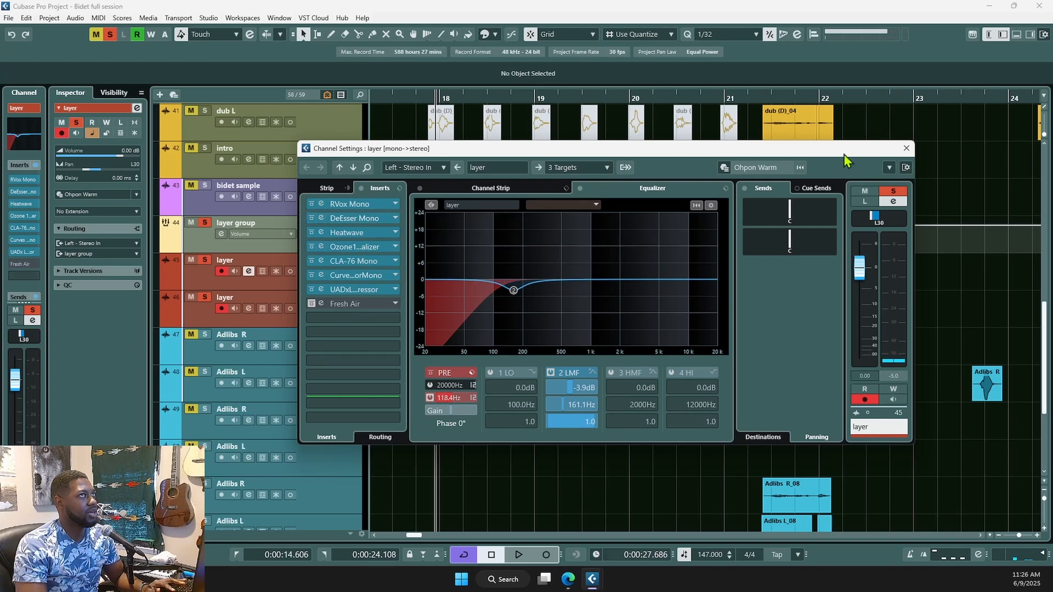
- Close the layer settings and check the Adlibs R and dub L channel settings
left_click(906, 148)
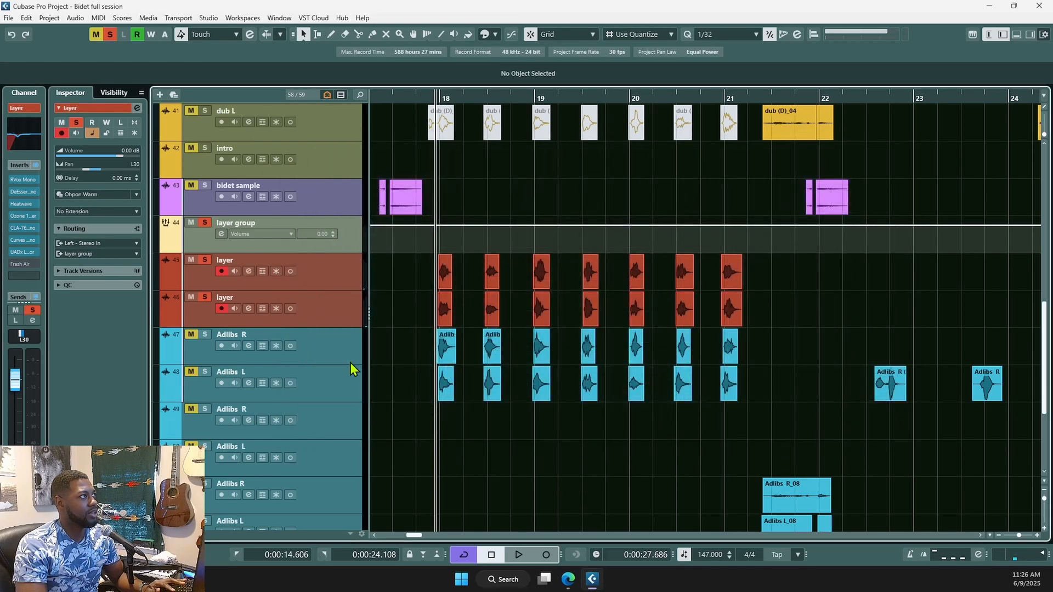
left_click(311, 356)
left_click(249, 345)
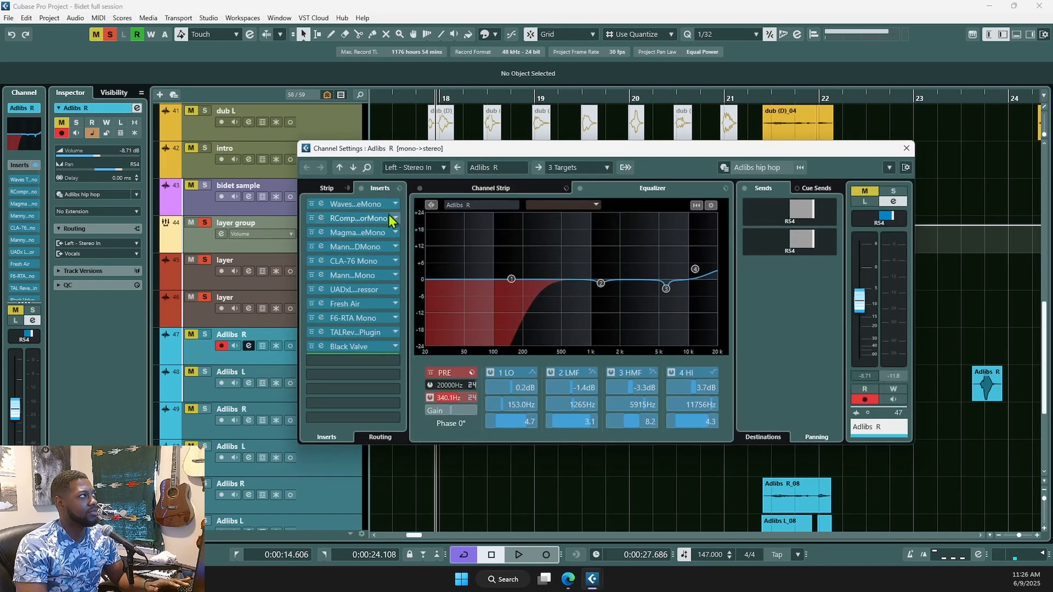
left_click(319, 126)
left_click(249, 122)
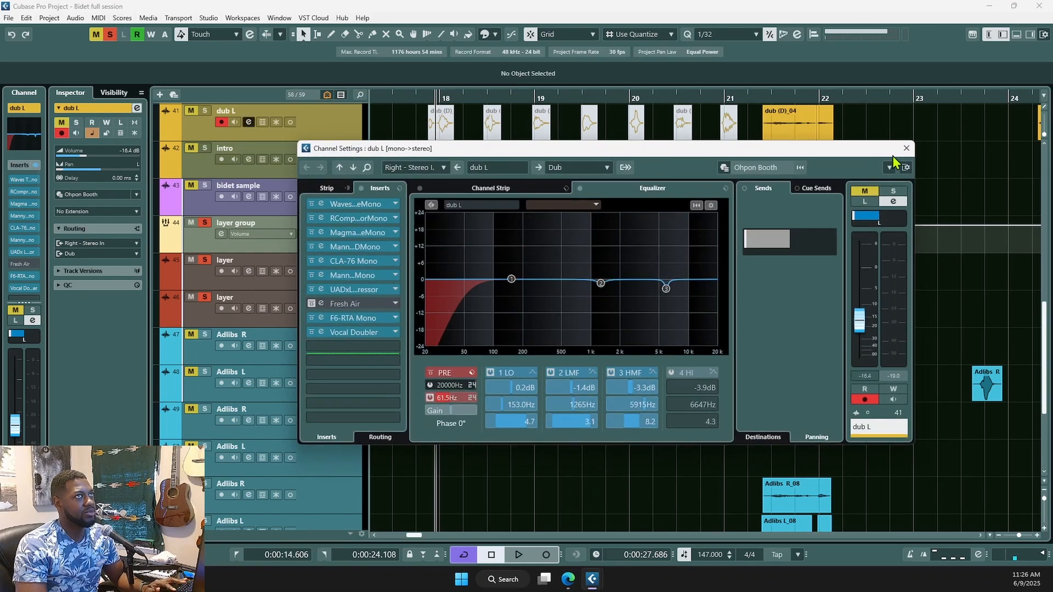
left_click(907, 148)
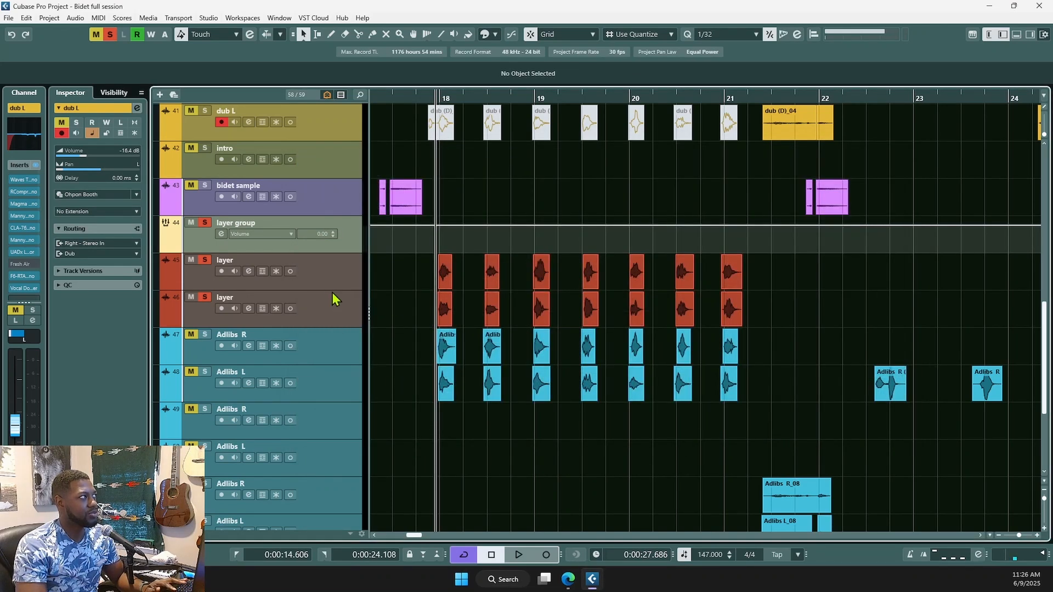
- Review the first layer track's channel settings, then scroll the Inspector to its Vocal verb and Par comp sends
left_click(327, 256)
key("e")
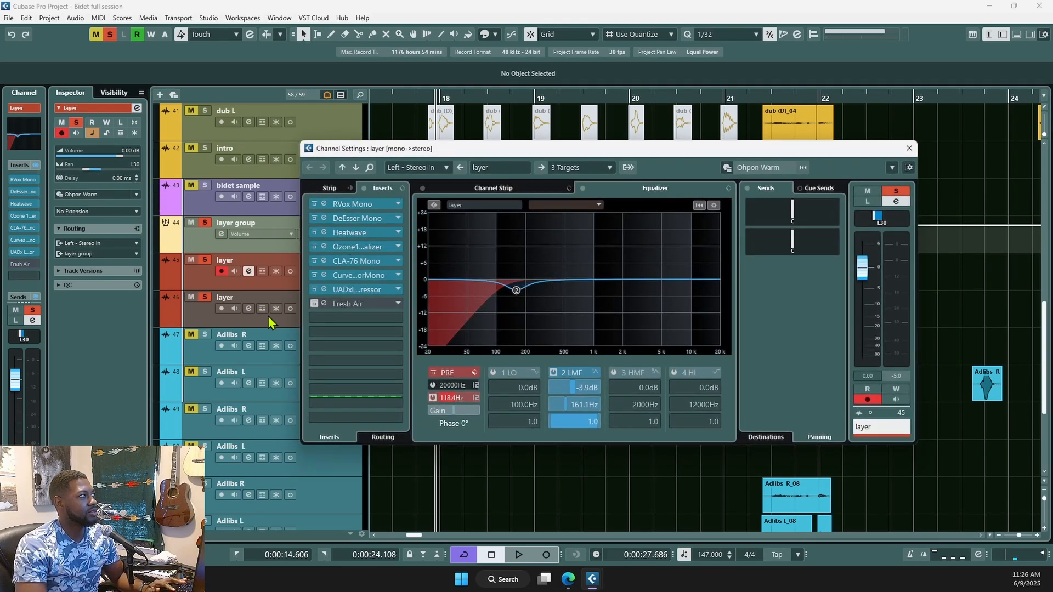
left_click(255, 323)
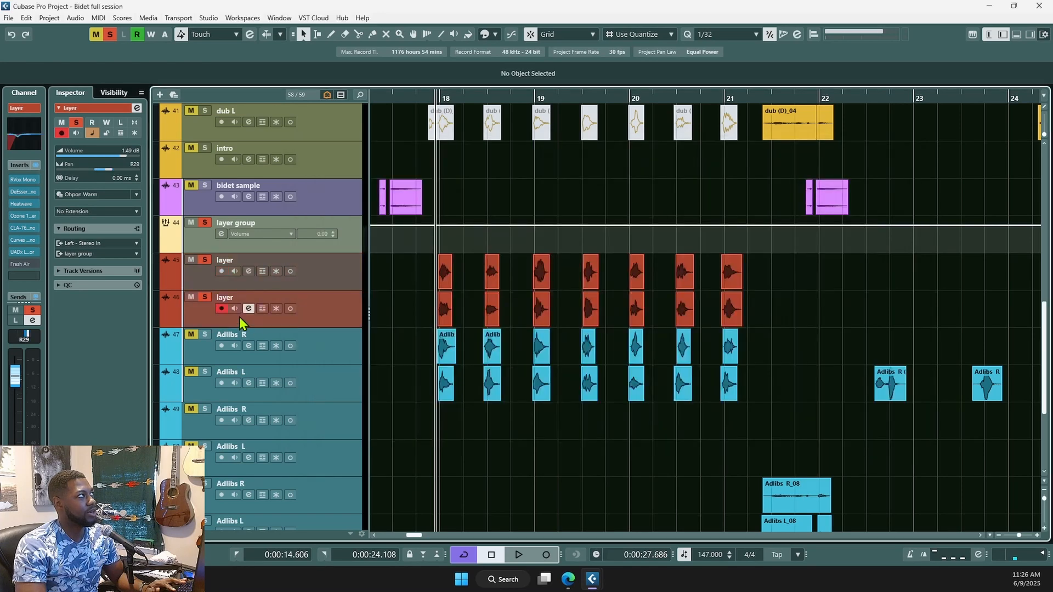
left_click(336, 282)
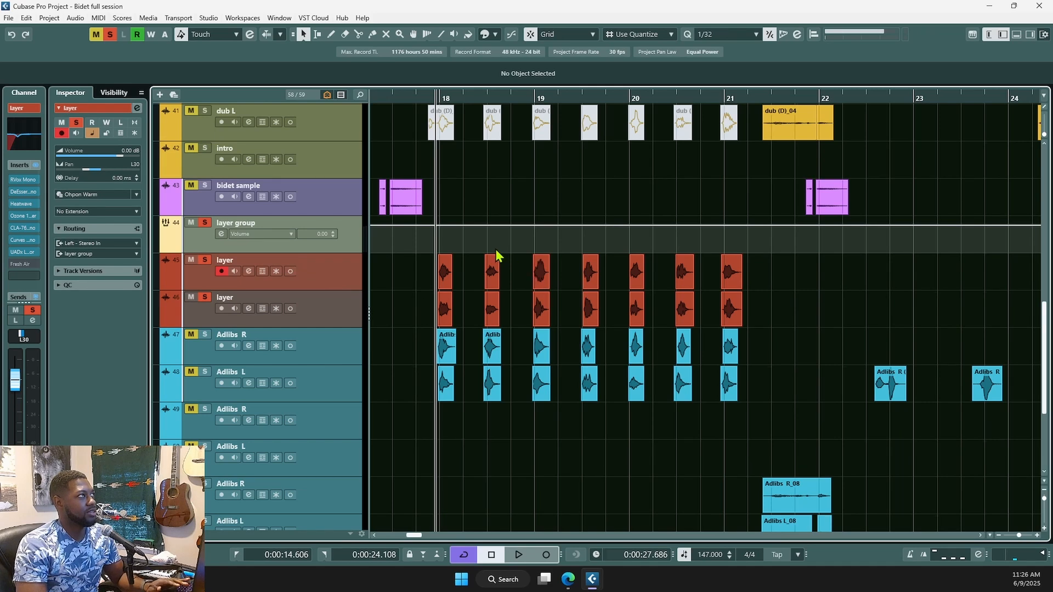
key("e")
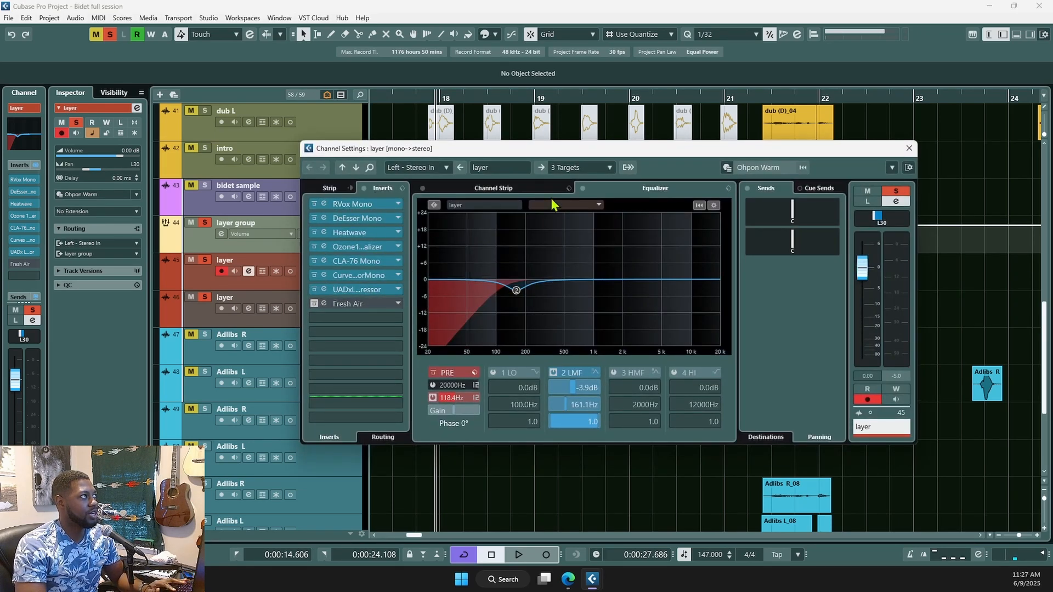
left_click(909, 148)
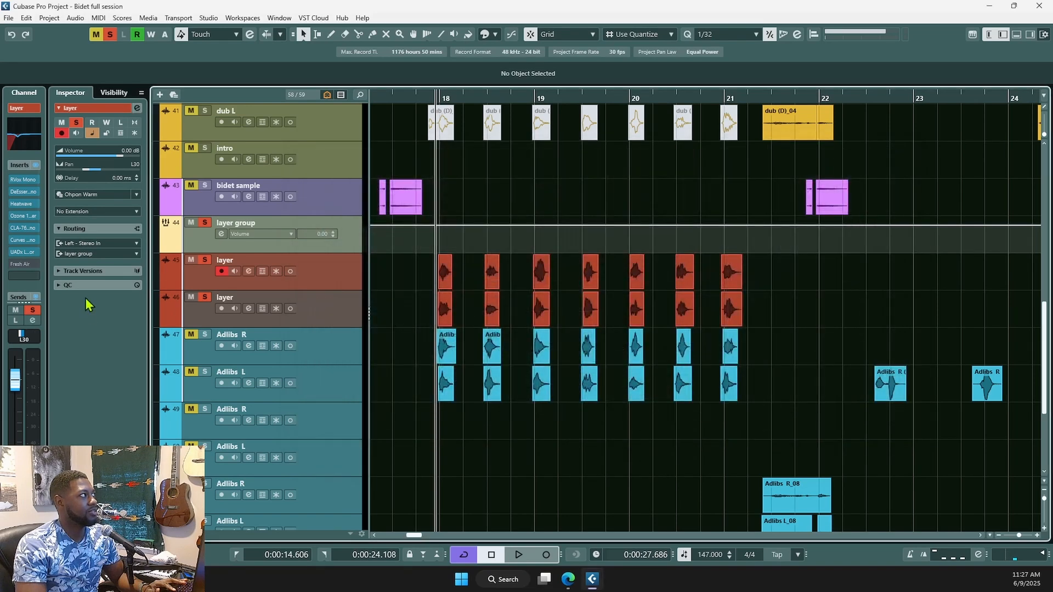
scroll(33, 252, "down", 3)
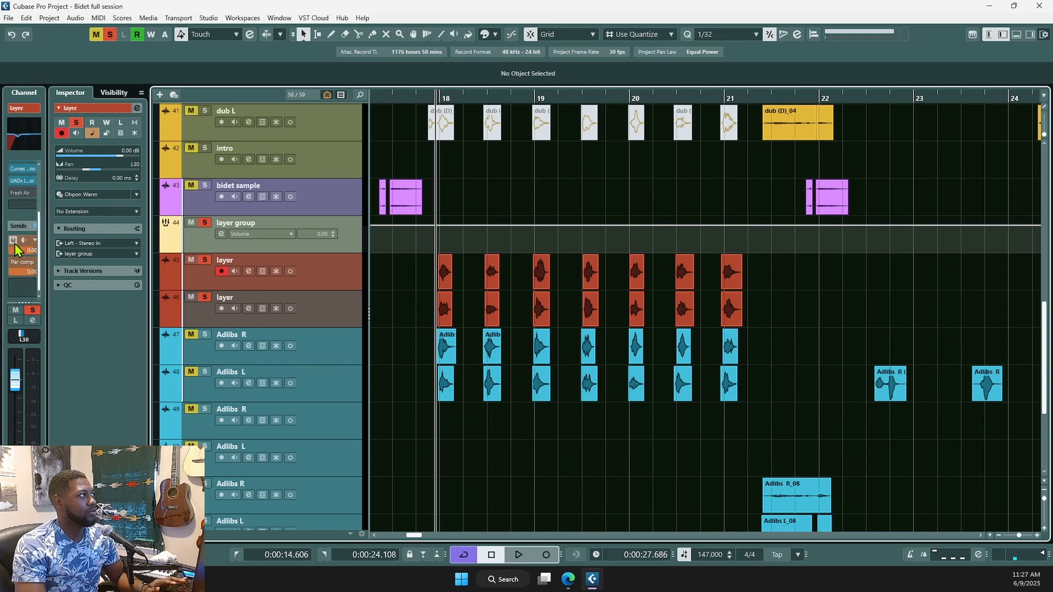
- Check the layer group's MannyM TripleD insert, close it, and start playback
left_click(340, 244)
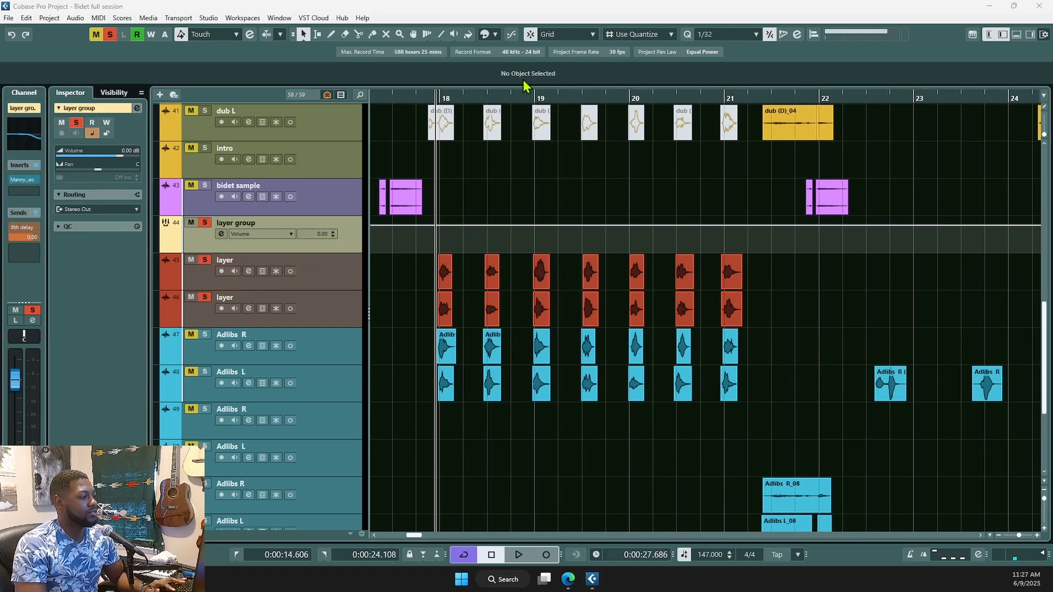
left_click_drag(551, 1, 547, 157)
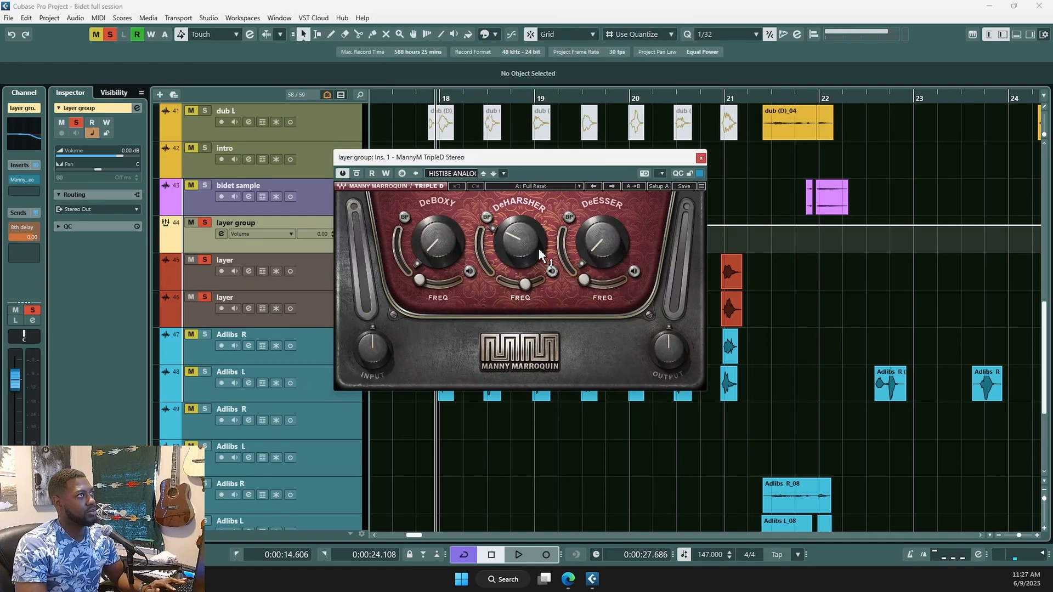
left_click(702, 159)
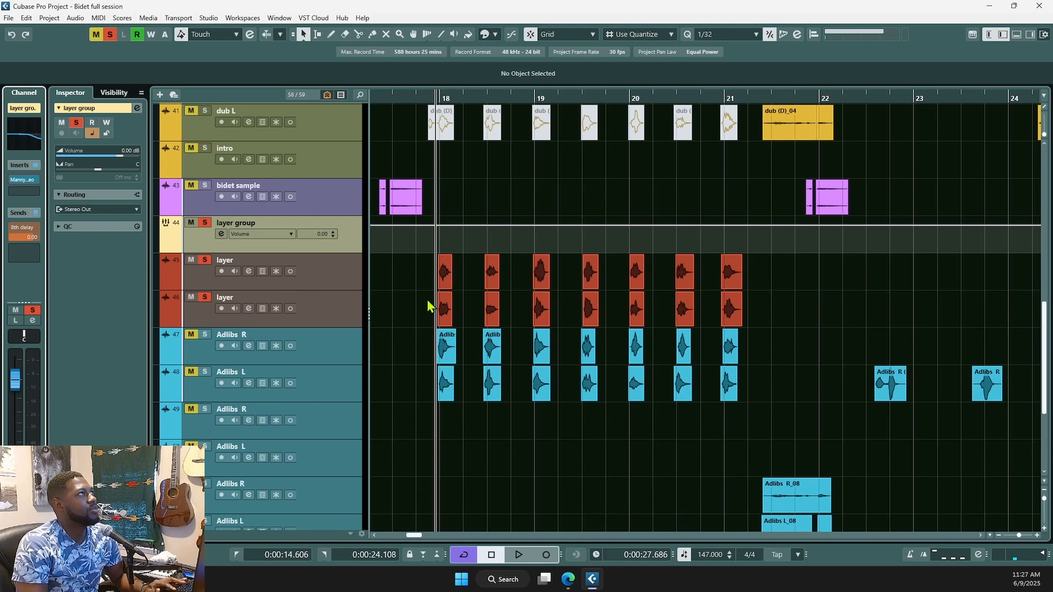
scroll(450, 343, "down", 1)
scroll(450, 347, "down", 2)
key("space")
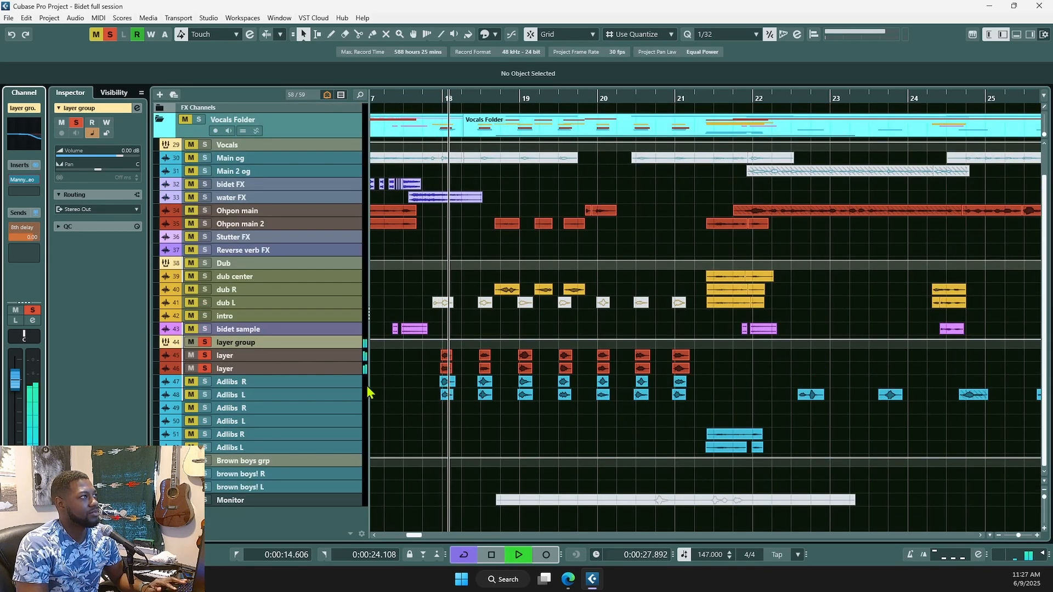
- Stop playback, unsolo the layer group, and place the playhead just past bar 33
key("space")
scroll(452, 390, "down", 1)
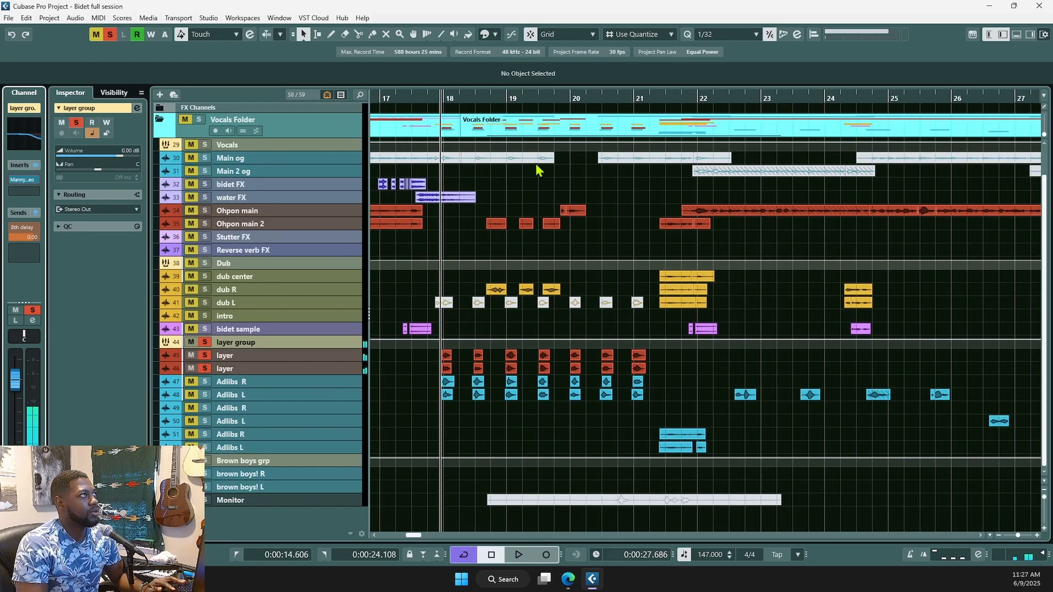
scroll(597, 383, "down", 2)
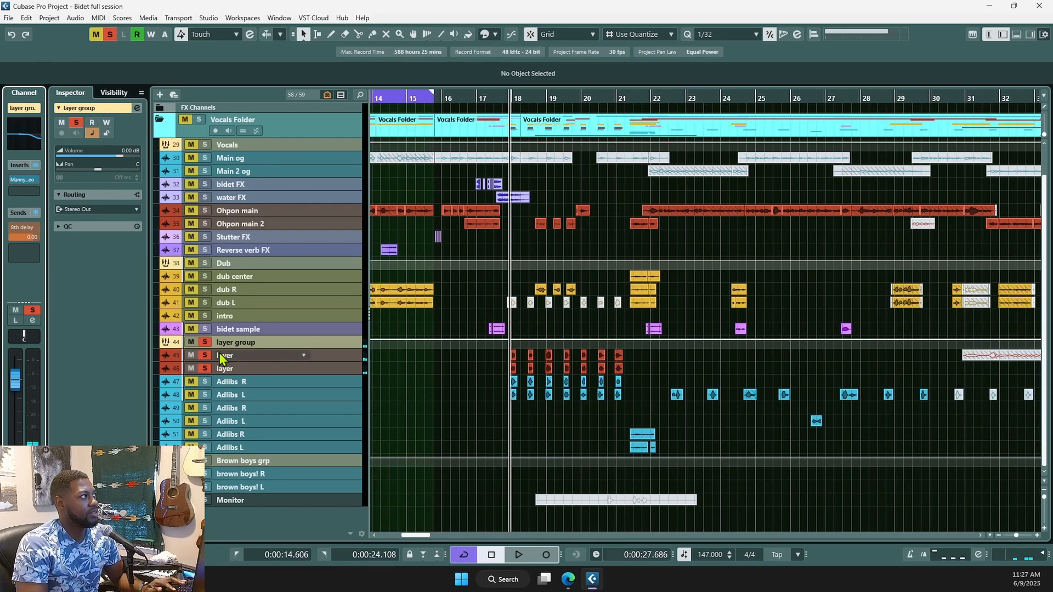
left_click(206, 345)
scroll(580, 394, "down", 1)
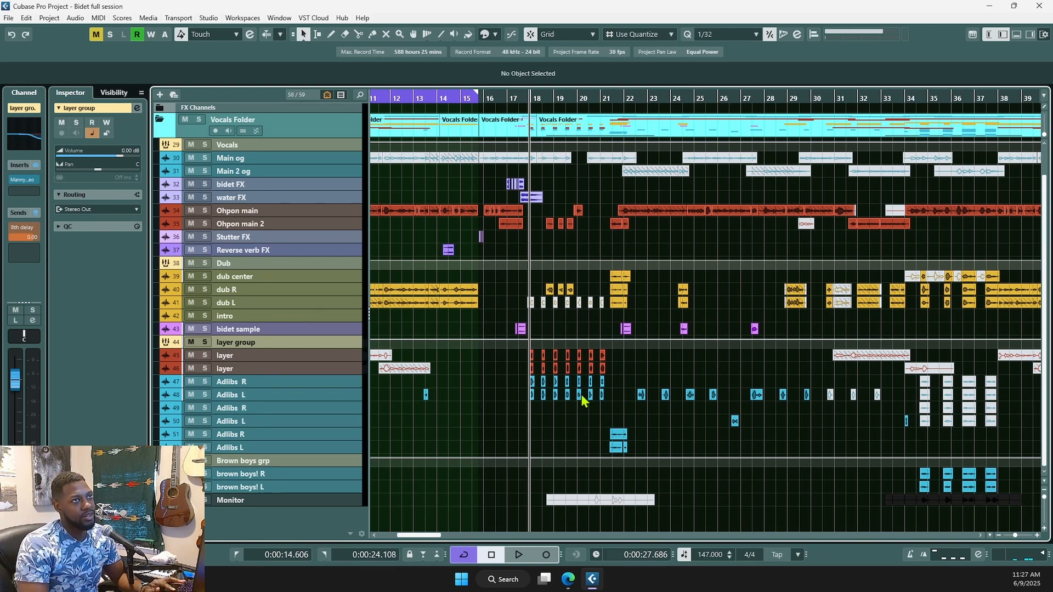
scroll(582, 394, "down", 1)
scroll(764, 414, "down", 2)
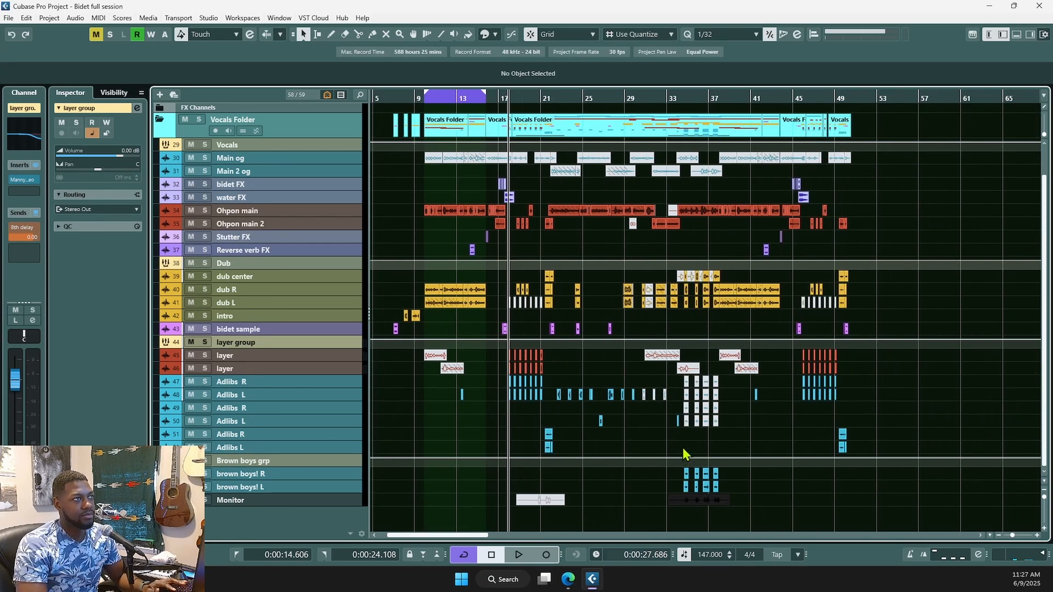
left_click(683, 454)
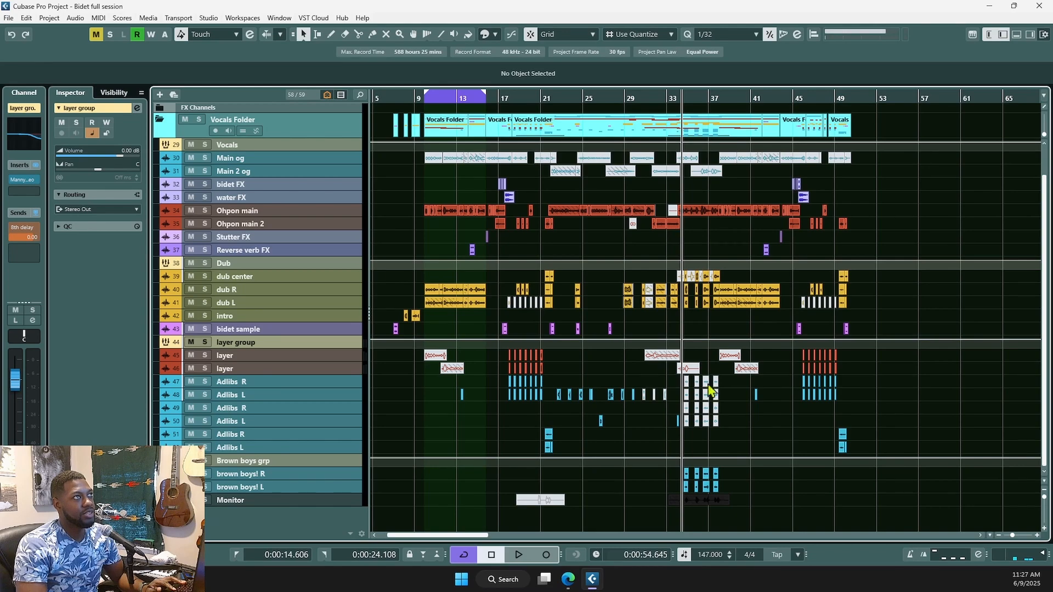
- Audition the Brown boys grp group soloed, then unsolo it
scroll(708, 496, "up", 5)
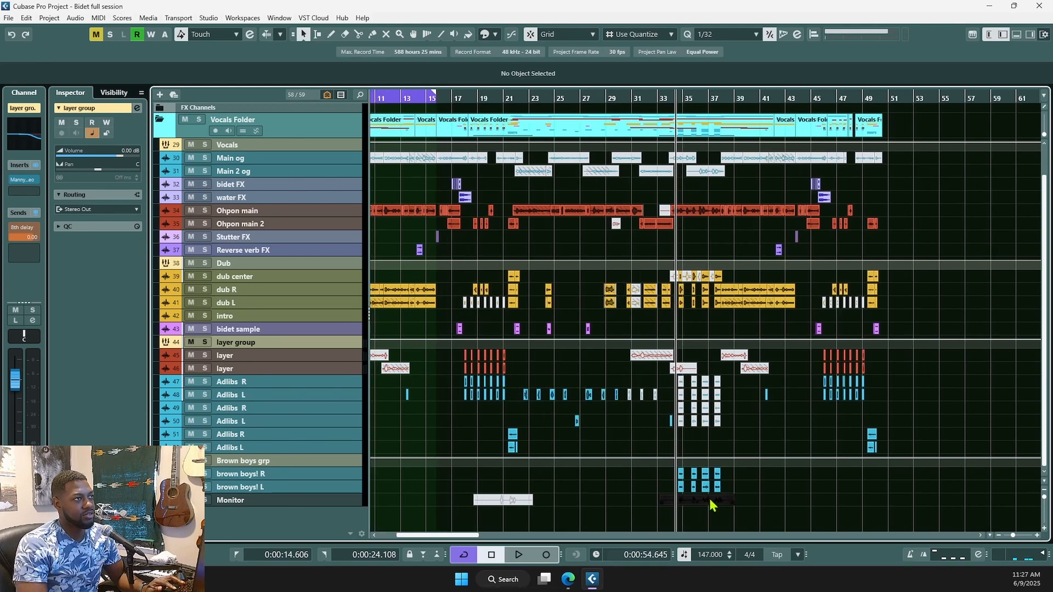
scroll(682, 499, "up", 2)
scroll(679, 494, "up", 2)
scroll(680, 499, "up", 1)
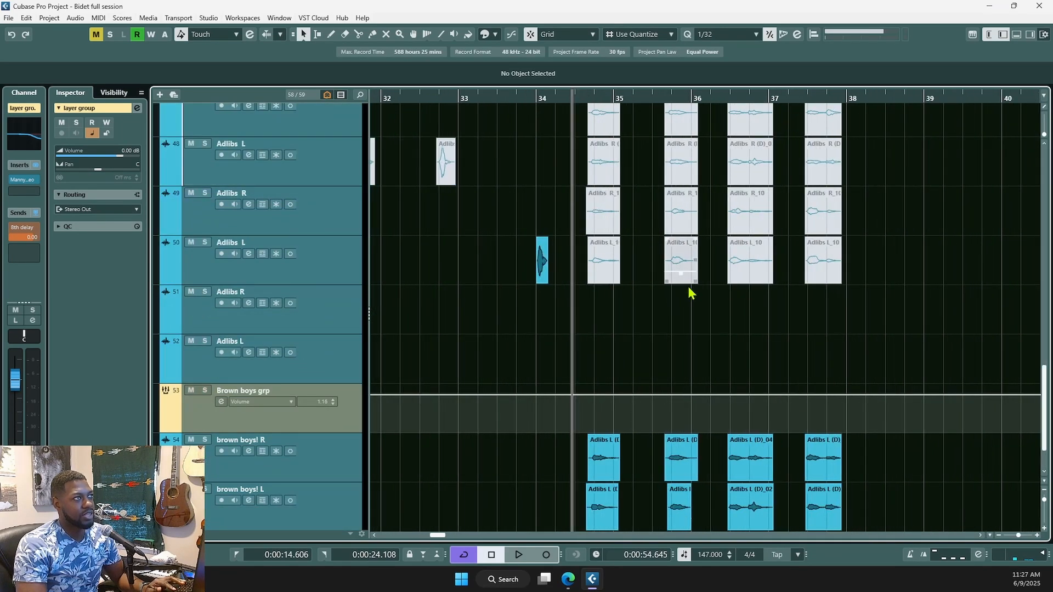
scroll(689, 294, "up", 3)
scroll(684, 335, "down", 5)
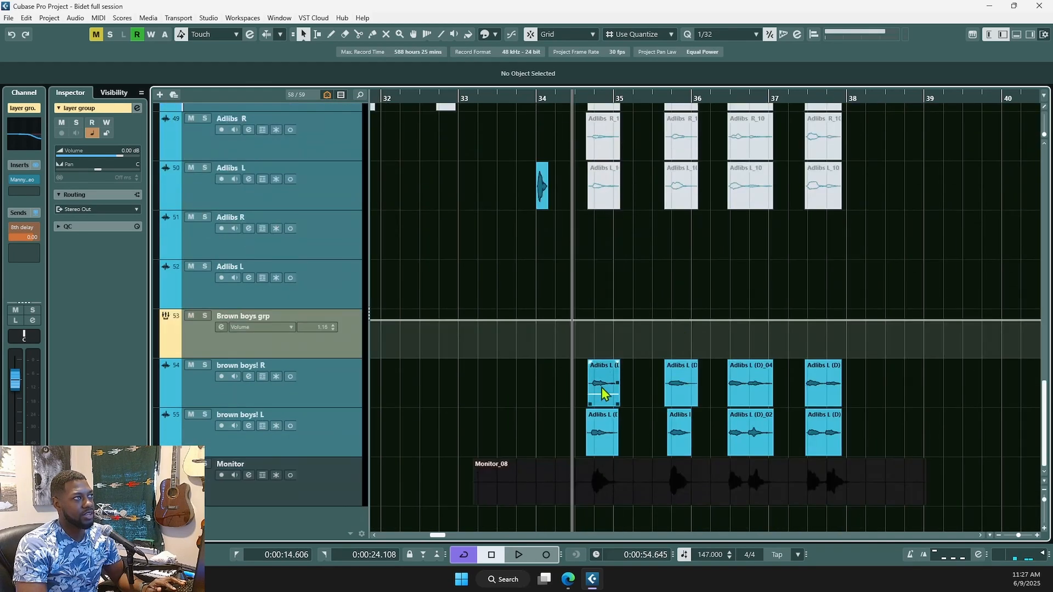
left_click(204, 317)
key("space")
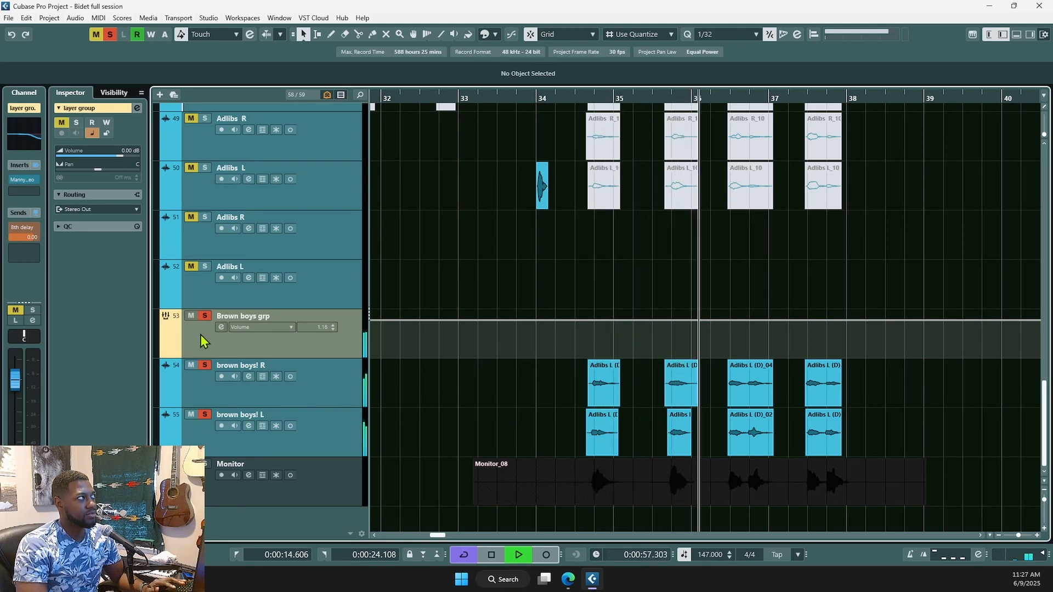
key("space")
left_click(205, 317)
- Replay from bar 33.5, stop, and select the brown boys! R track
left_click(504, 288)
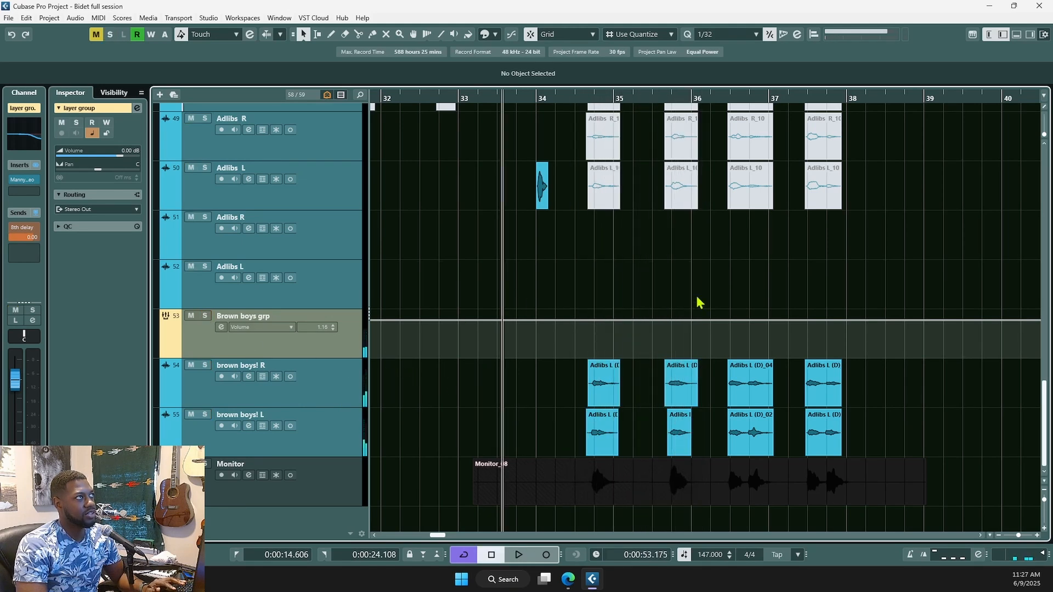
key("space")
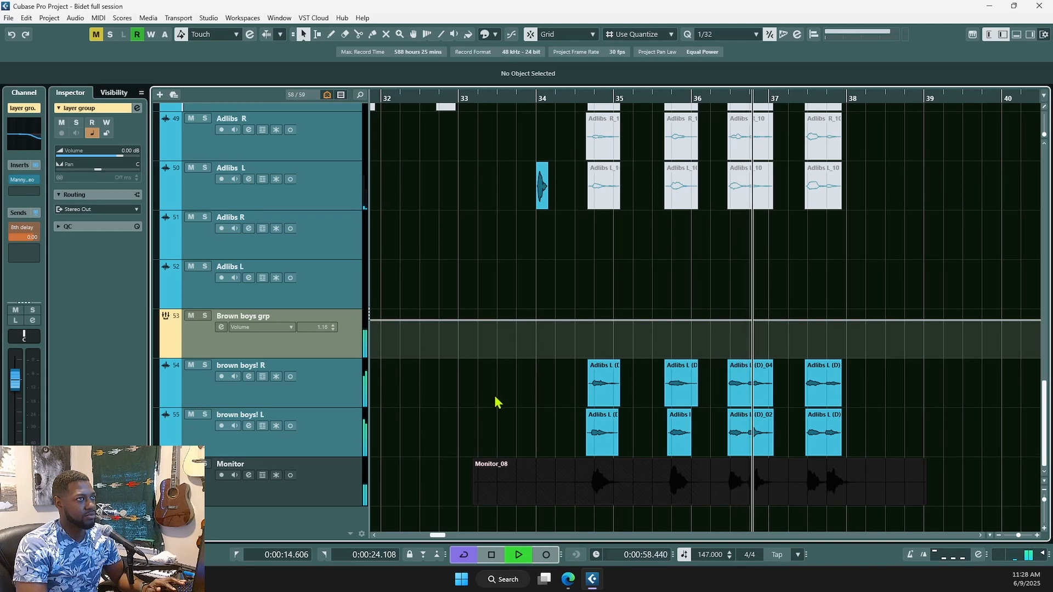
key("space")
left_click(319, 398)
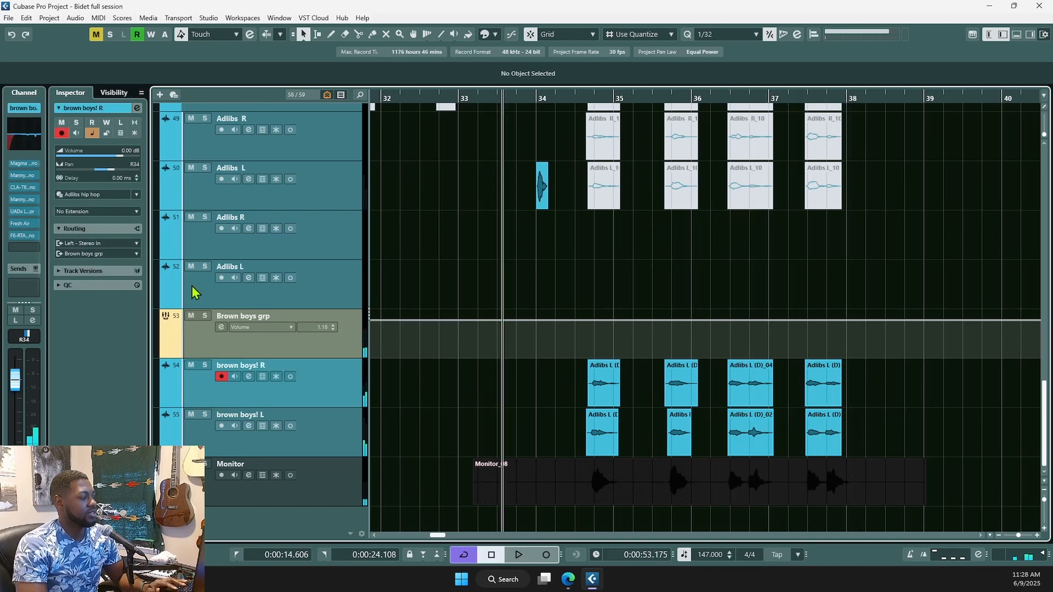
key("e")
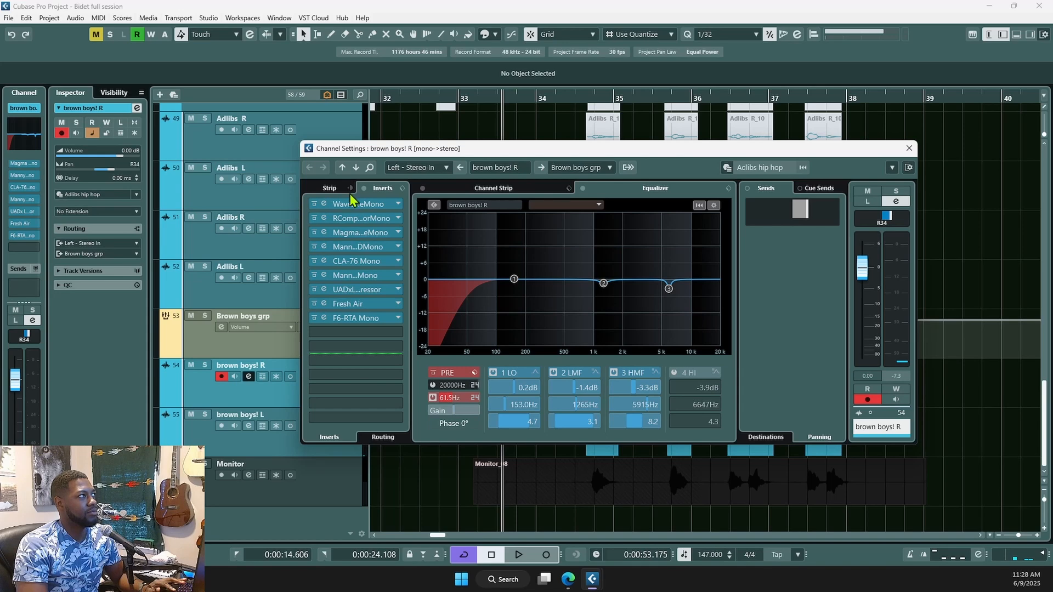
left_click(904, 145)
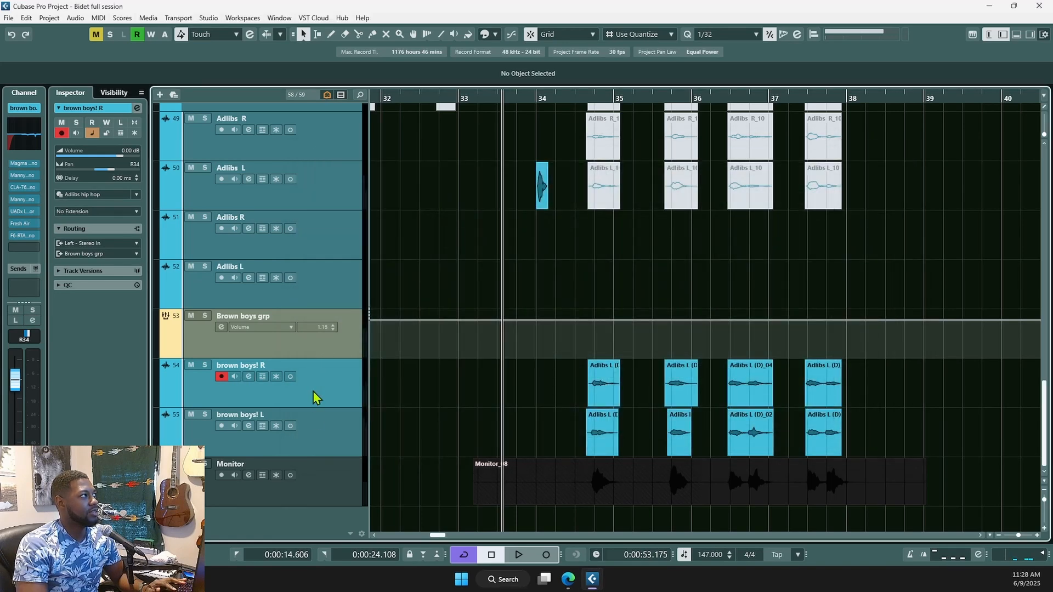
left_click(332, 351)
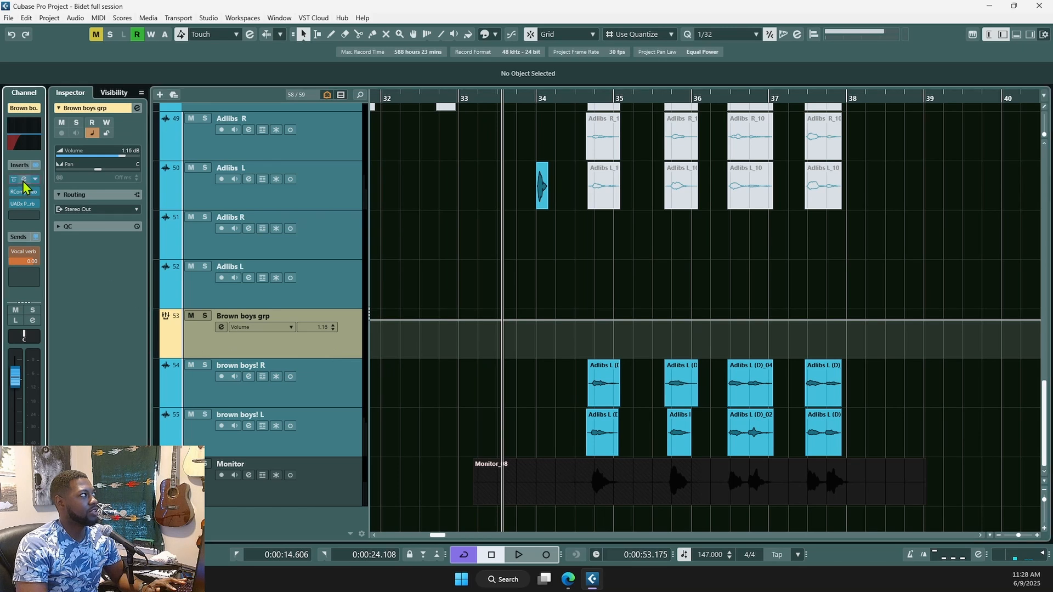
left_click_drag(692, 300, 637, 271)
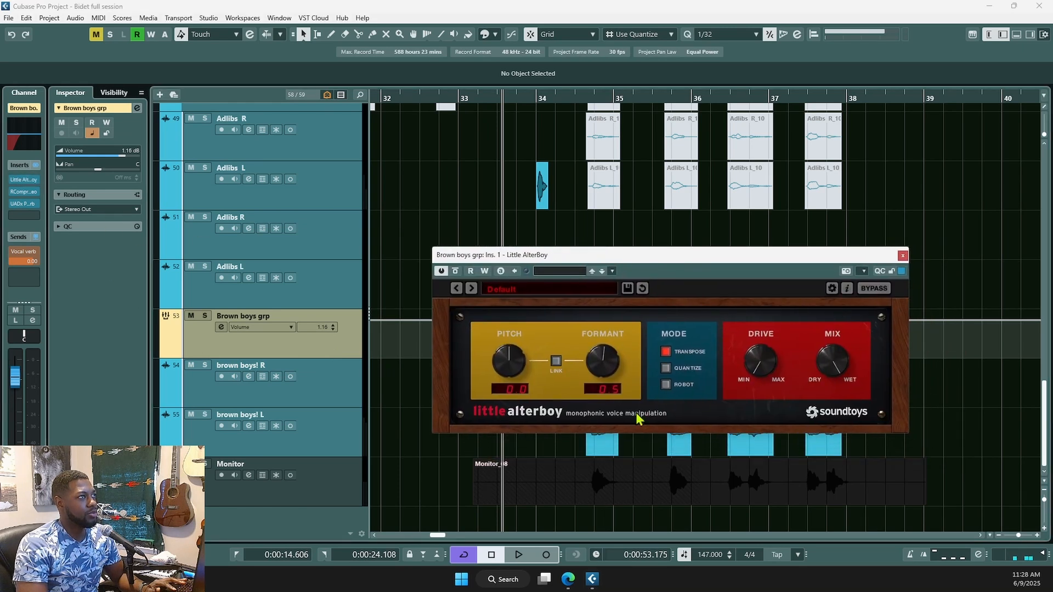
left_click(902, 256)
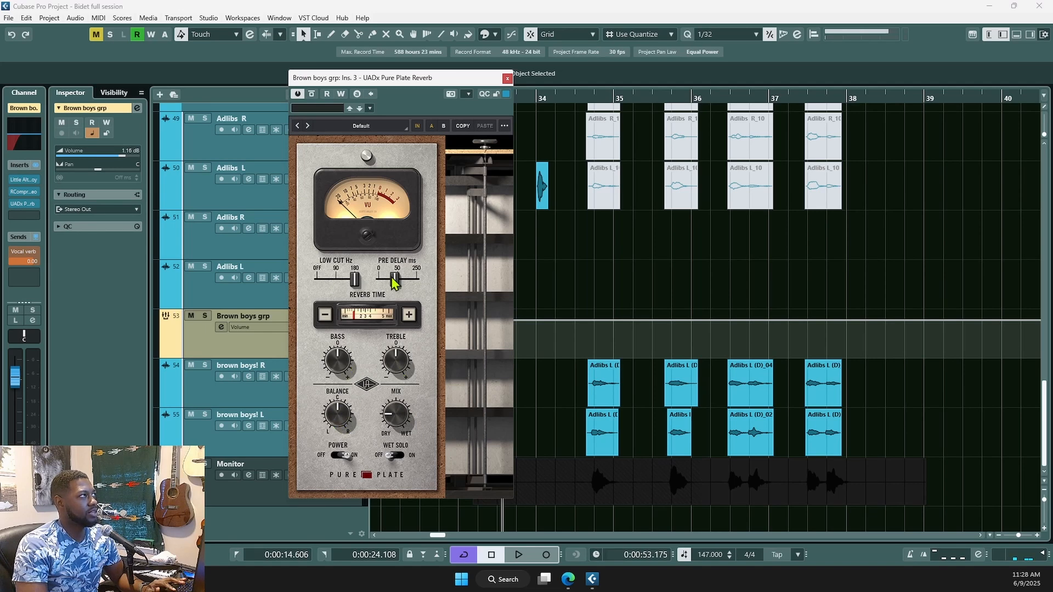
left_click(507, 79)
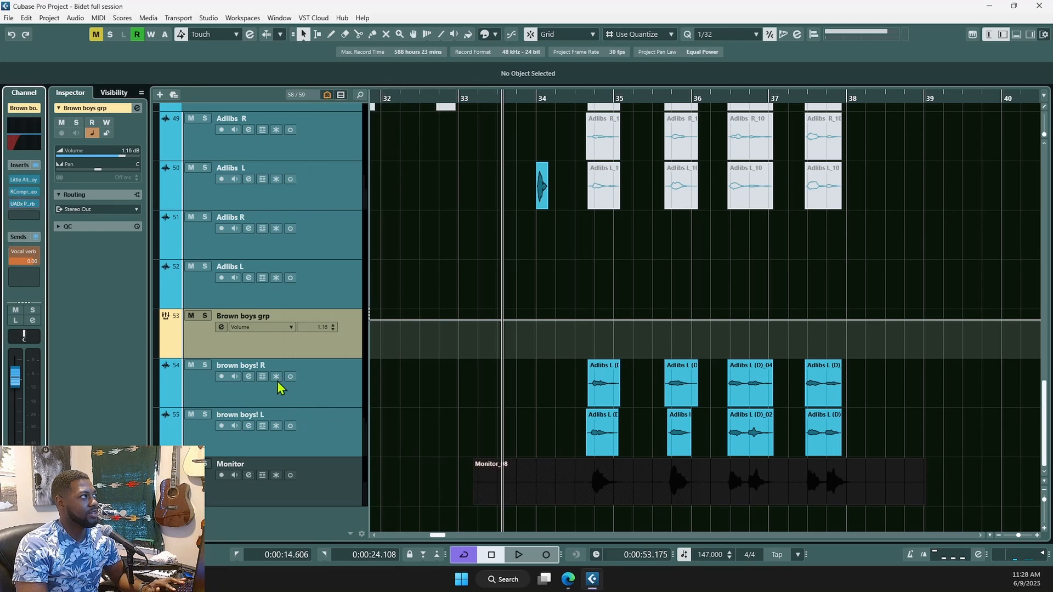
- Step through the brown boys! L, R and group tracks, then select the Monitor track
left_click(316, 412)
left_click(317, 385)
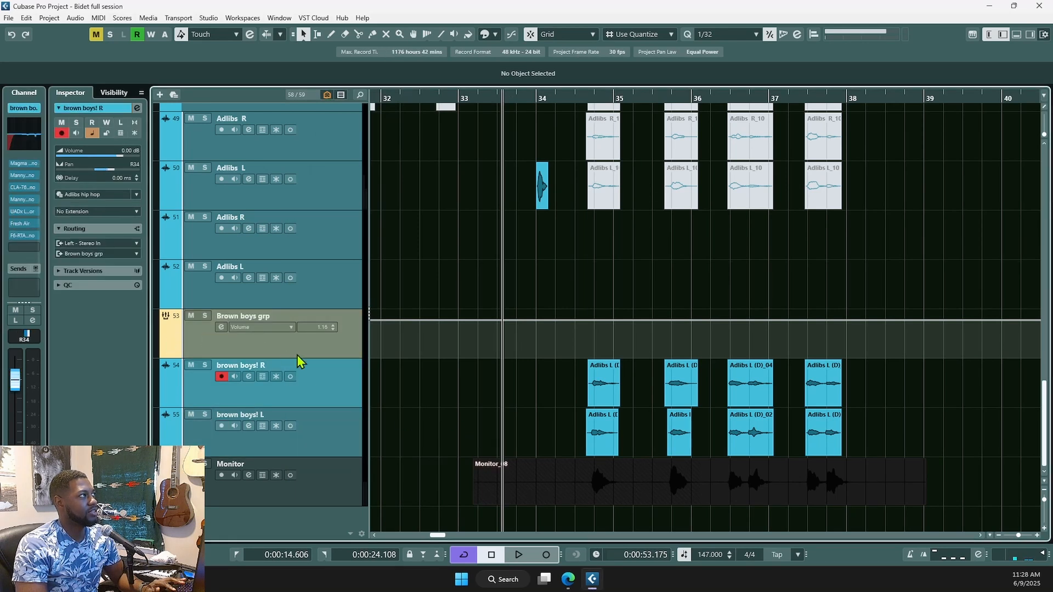
left_click(317, 418)
left_click(318, 383)
left_click(244, 351)
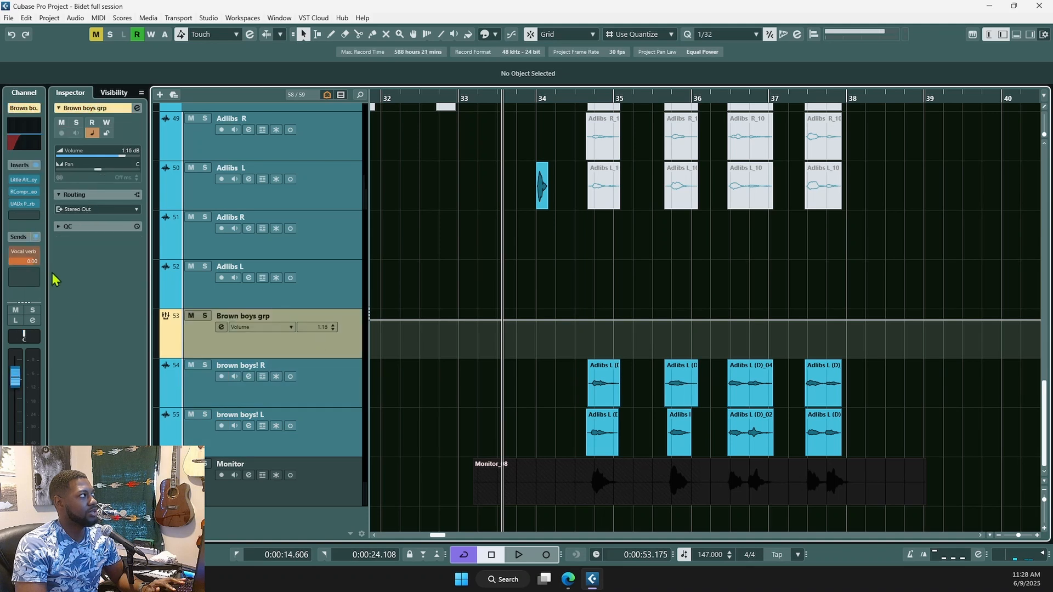
scroll(583, 437, "down", 2)
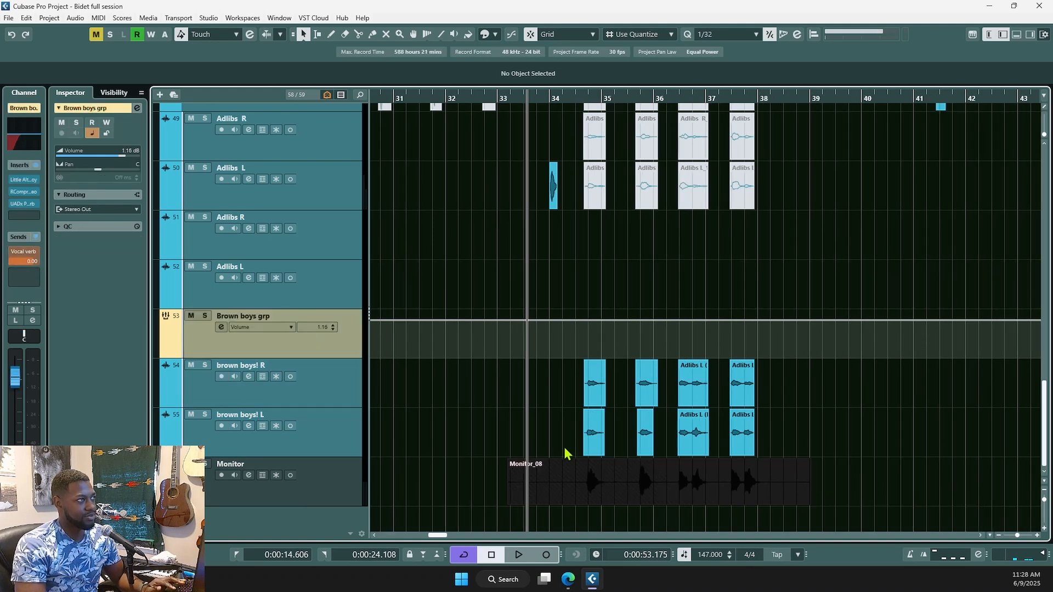
left_click(343, 480)
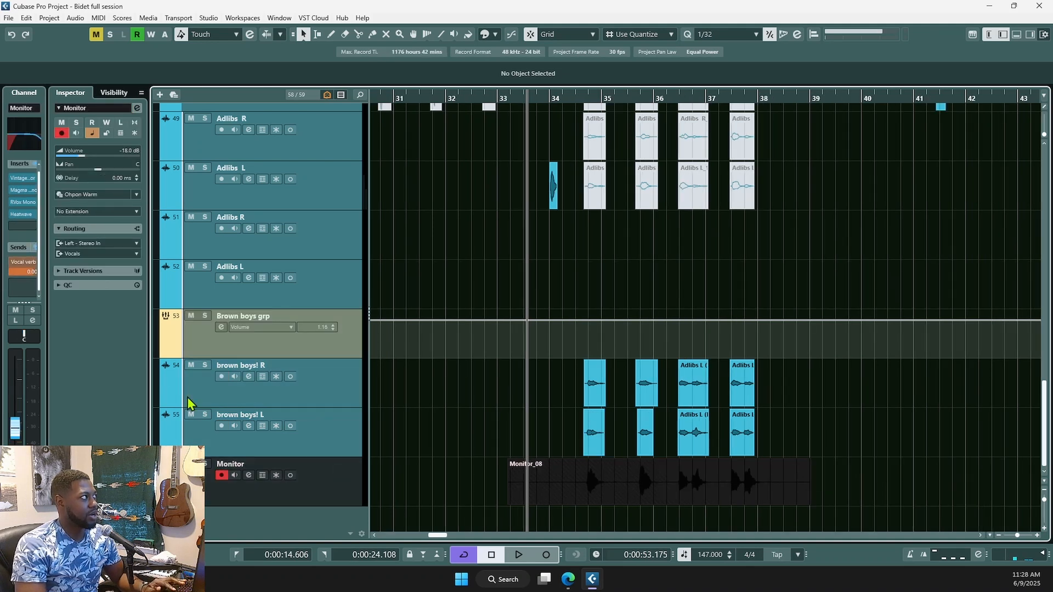
- Solo the Monitor track, audition from just before bar 35, and open its VintageCompressor
left_click(579, 515)
key("s")
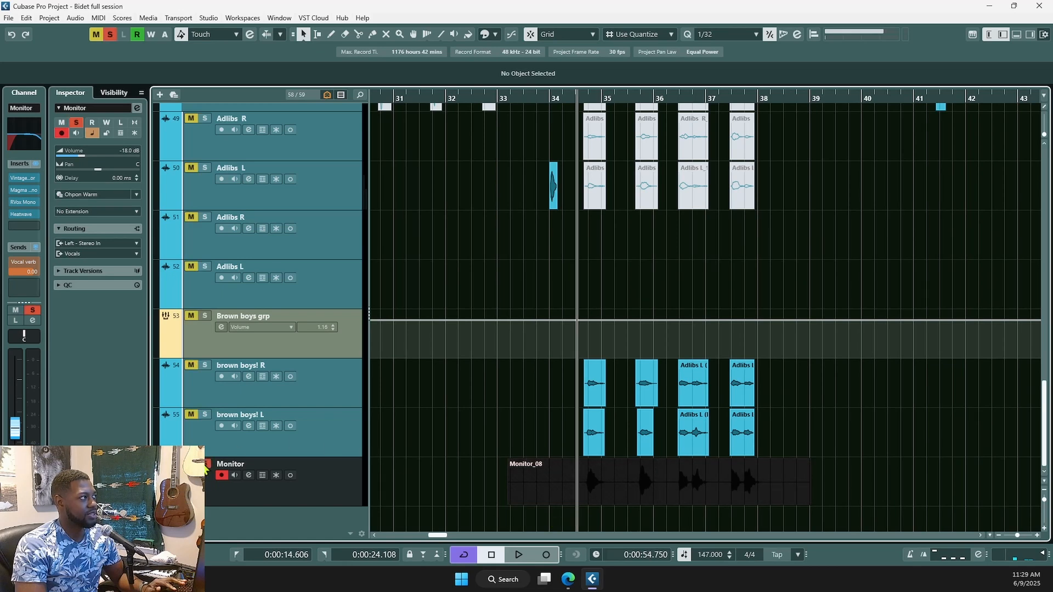
key("space")
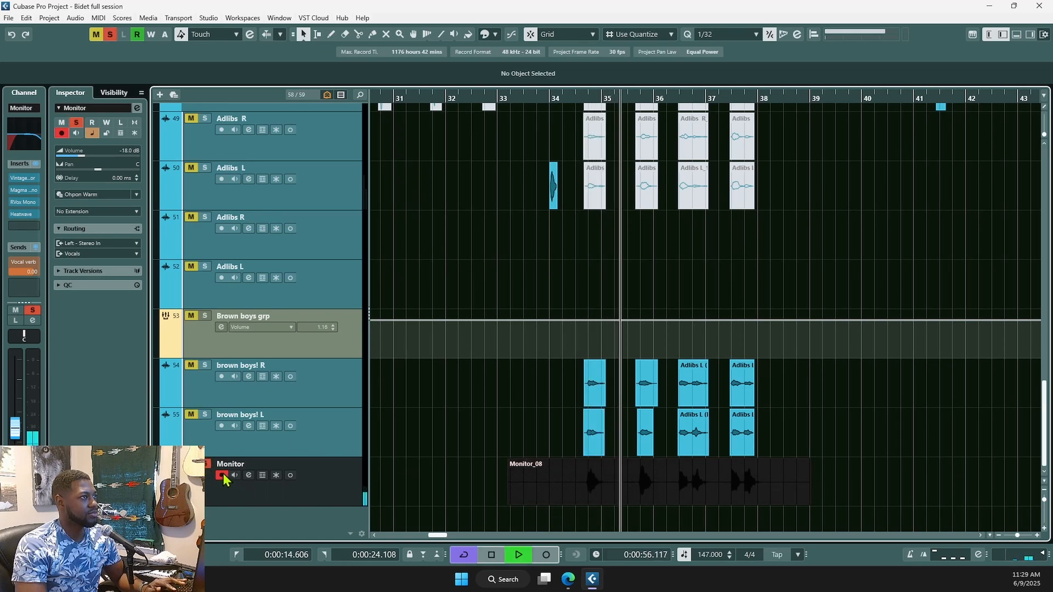
key("space")
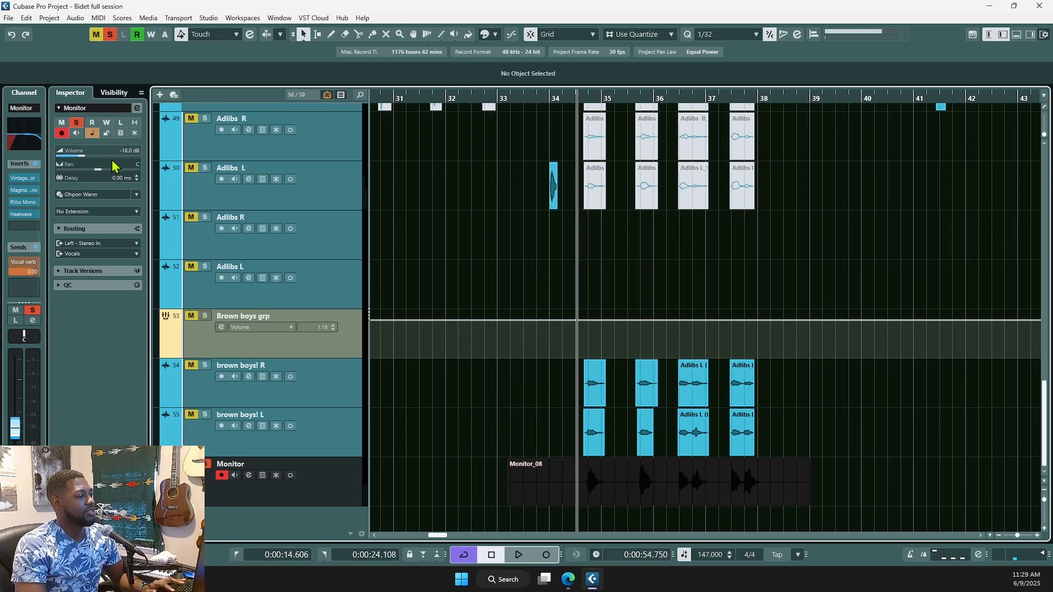
left_click(23, 178)
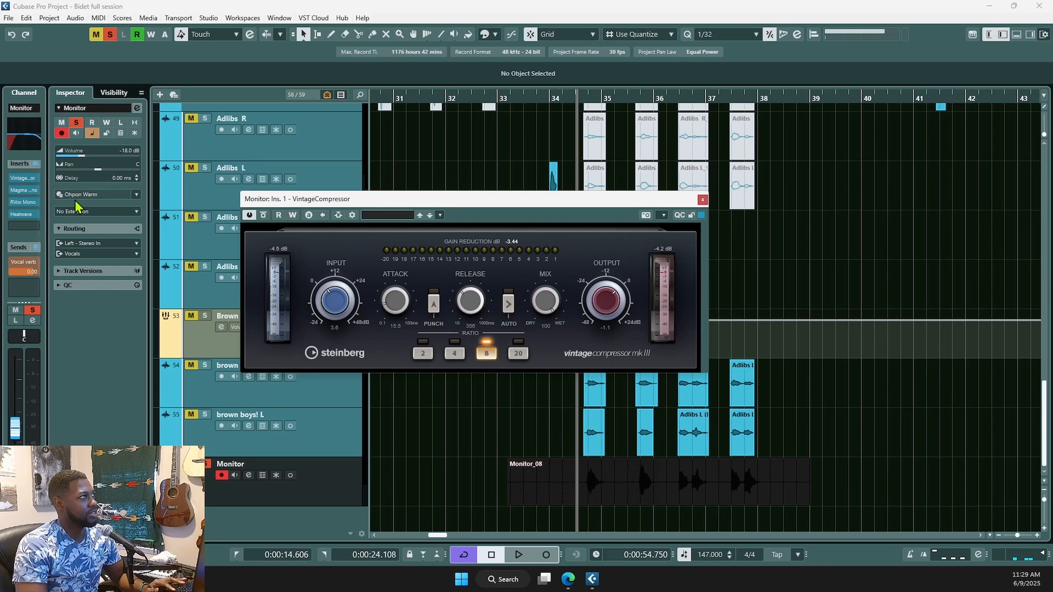
- Inspect the Monitor track's Lil Tube, RVox Mono and Heatwave inserts and its channel EQ
left_click(25, 190)
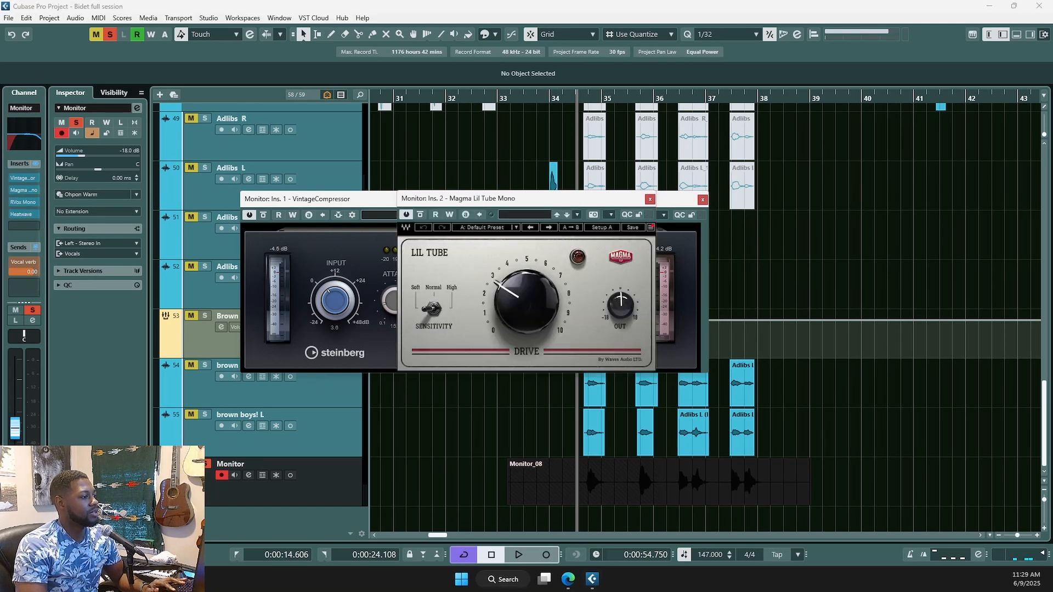
left_click(24, 202)
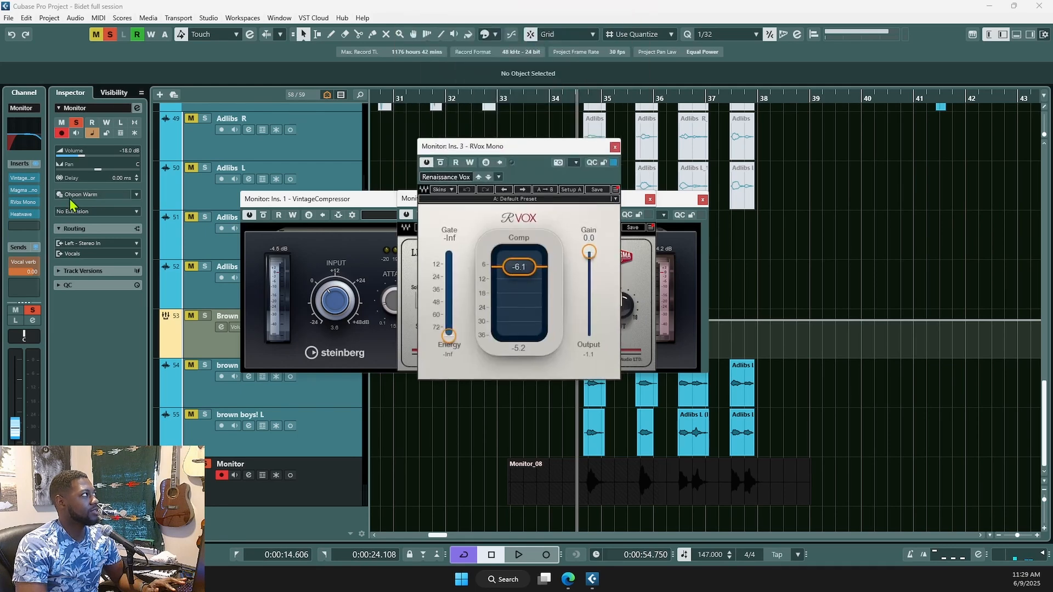
left_click(25, 215)
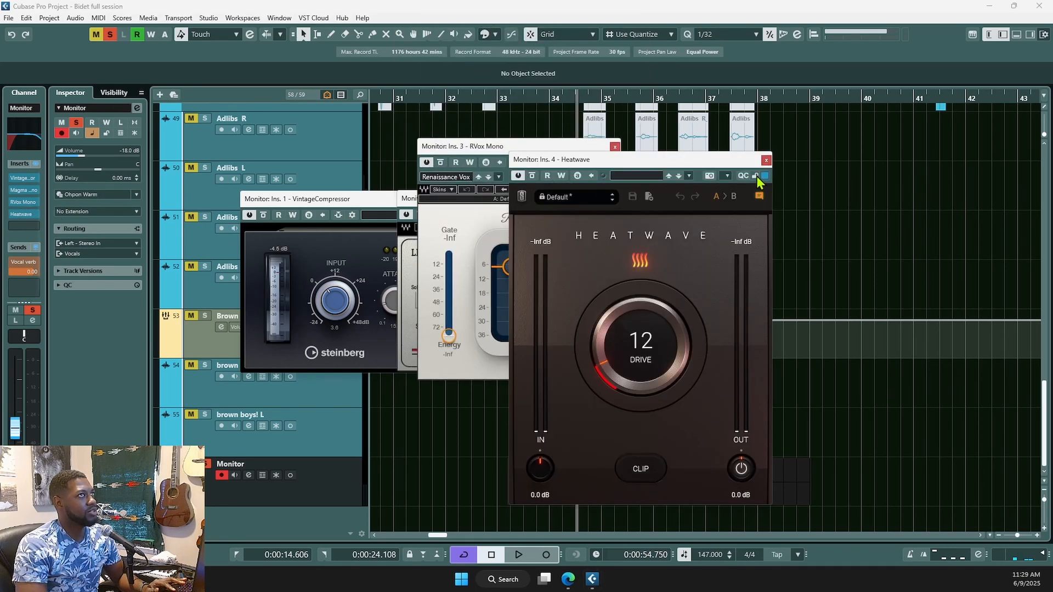
left_click(766, 161)
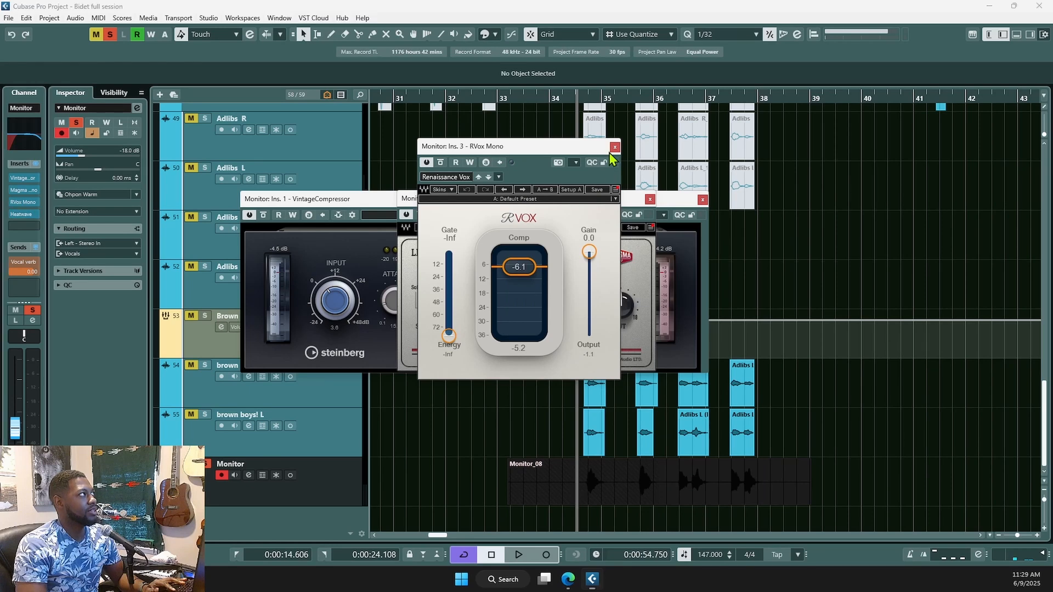
left_click(18, 145)
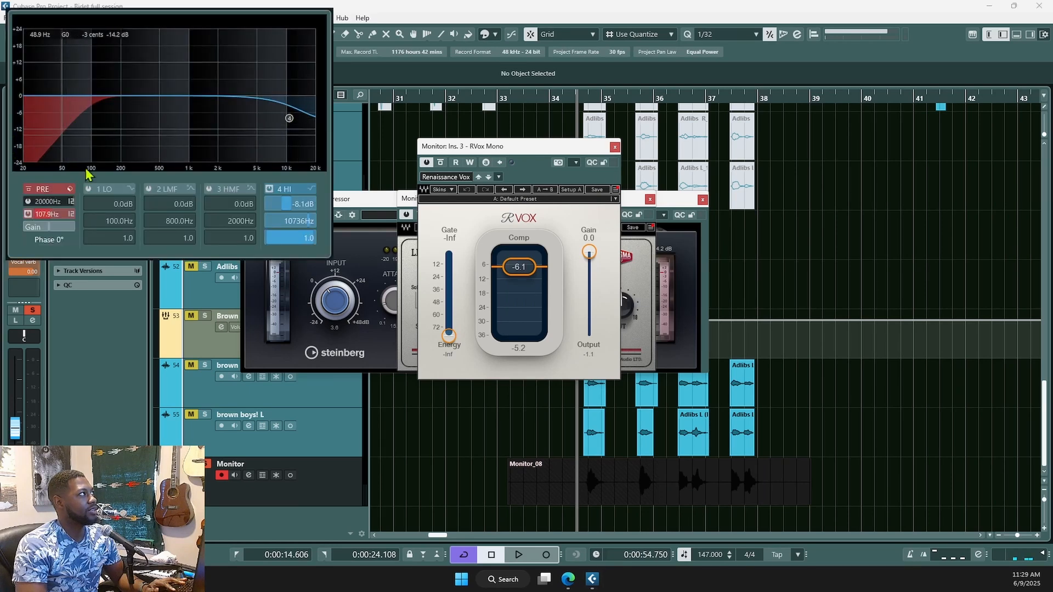
- Close the RVox Mono, Lil Tube and VintageCompressor windows and scroll out to the full track list
left_click(615, 147)
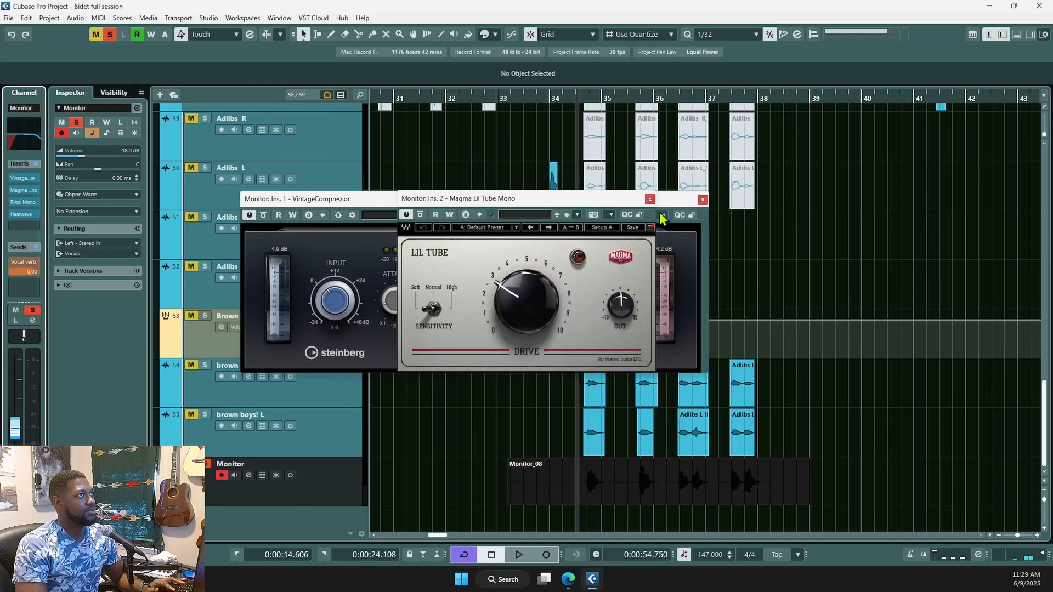
left_click(650, 200)
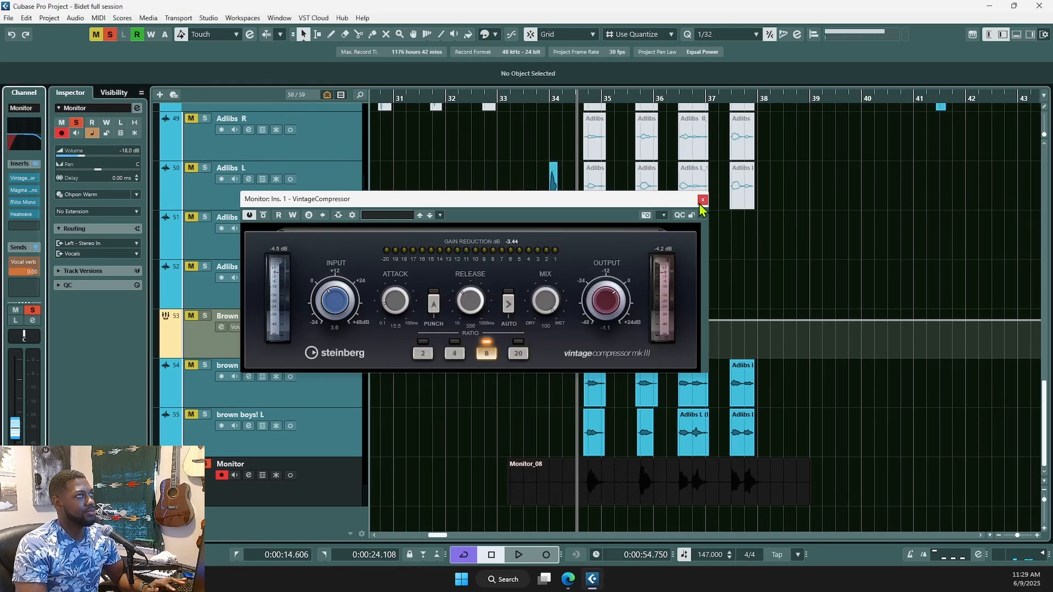
left_click(703, 200)
scroll(591, 281, "down", 2)
scroll(584, 273, "down", 4)
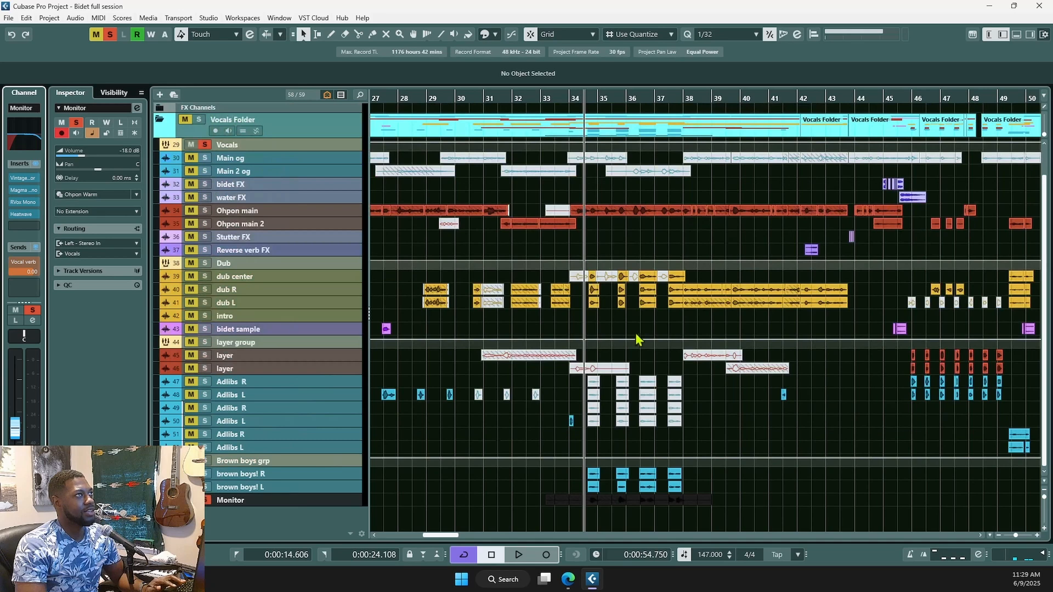
- Unsolo the Monitor track and audition the adlibs near bar 21
scroll(729, 387, "down", 2)
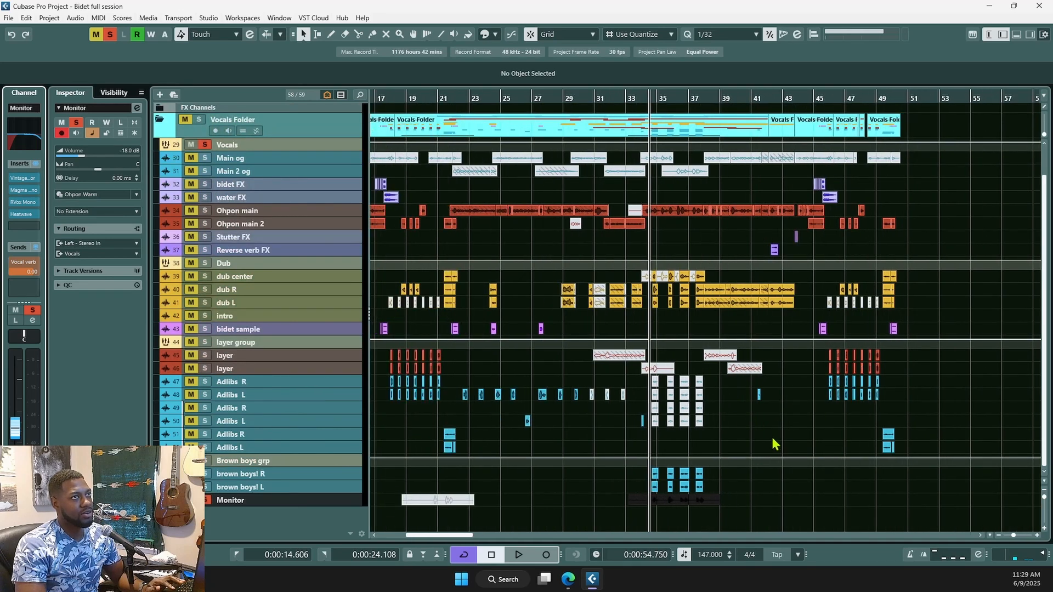
left_click(878, 426)
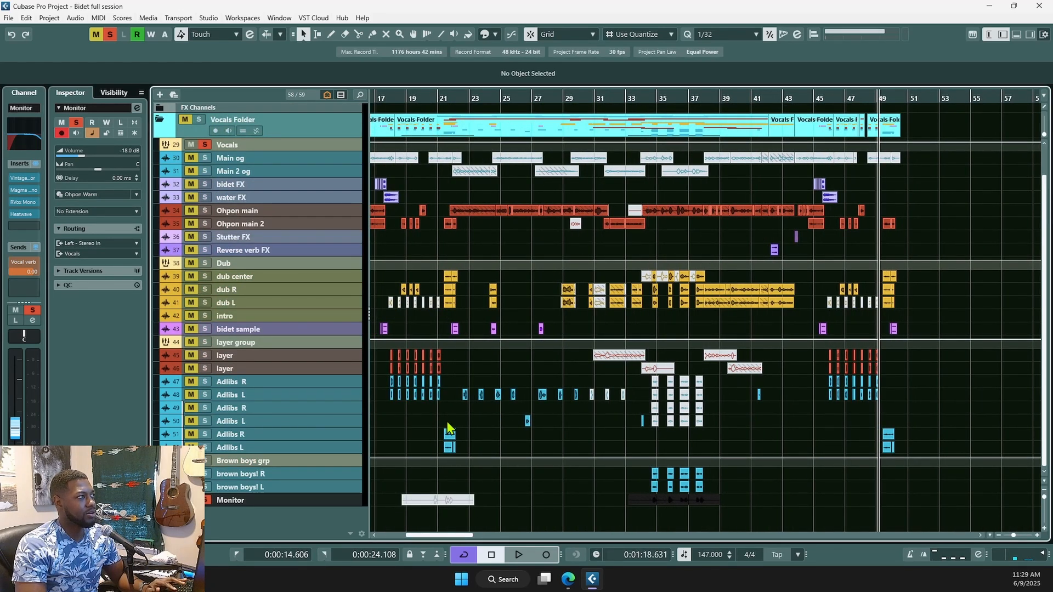
left_click(209, 499)
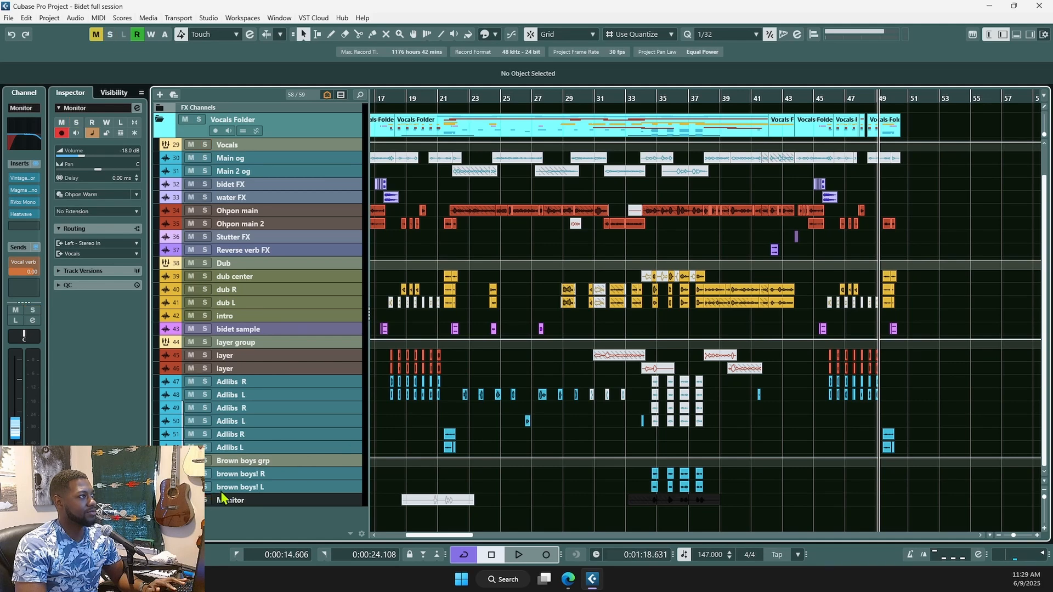
left_click(443, 425)
scroll(452, 448, "up", 6)
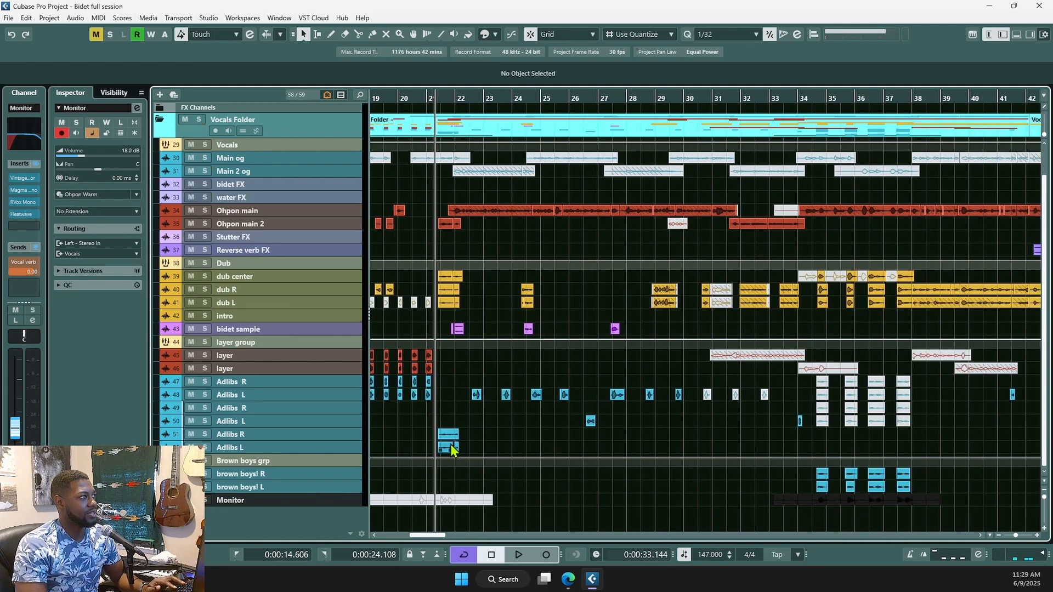
key("space")
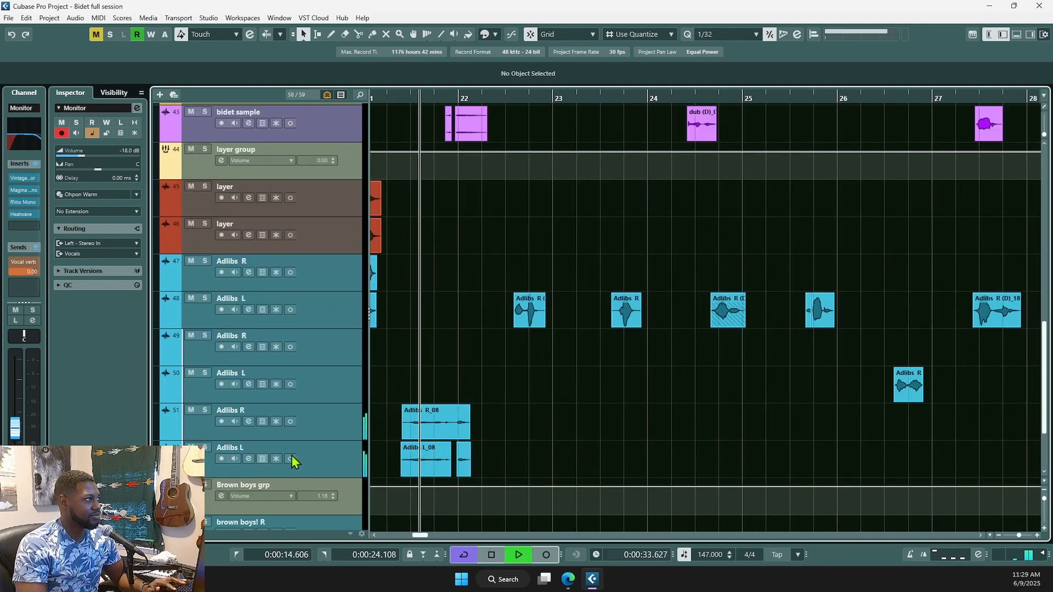
key("space")
- Solo Adlibs R and L and play them, then unsolo and select Adlibs R
left_click(206, 411)
left_click(205, 448)
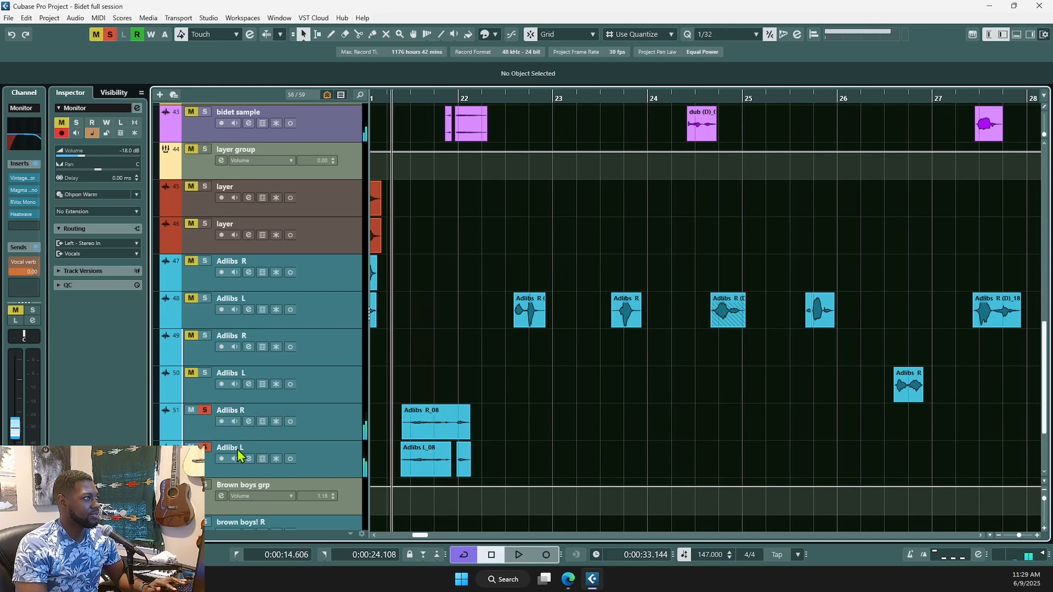
key("space")
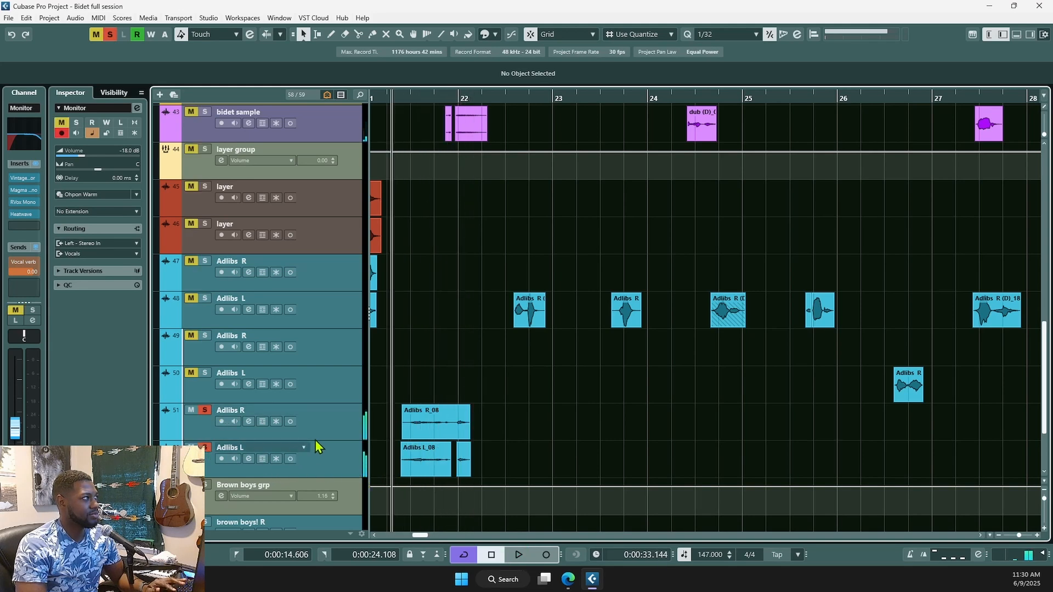
key("space")
left_click(205, 448)
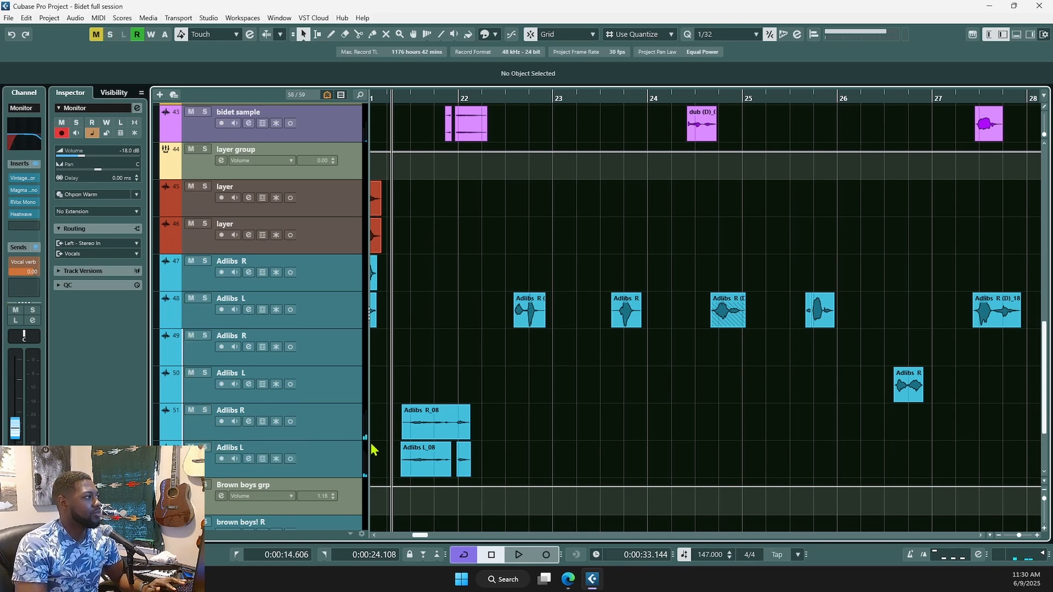
left_click(332, 455)
left_click(328, 436)
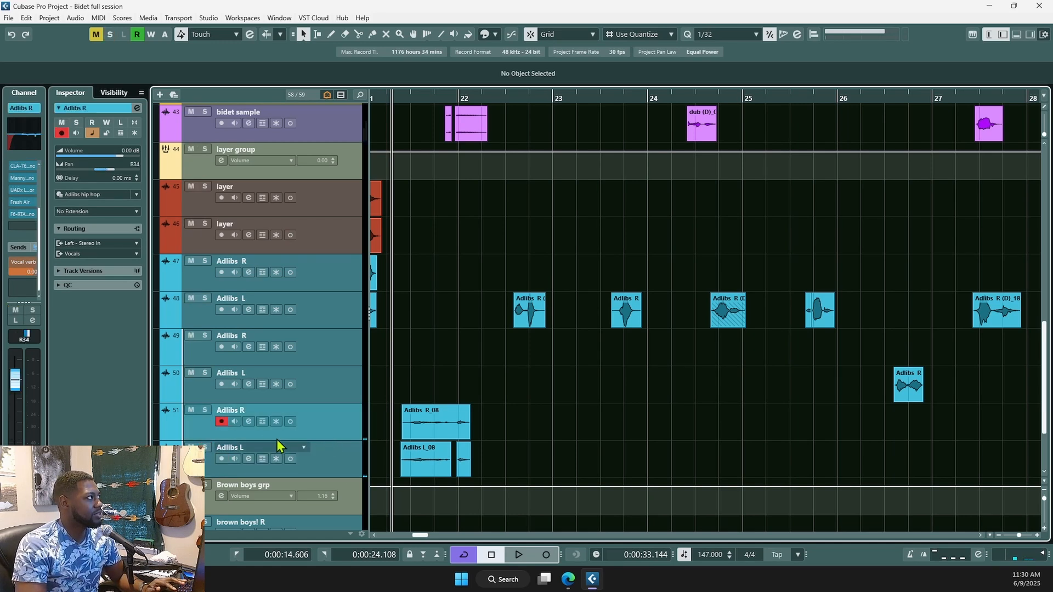
- Open Adlibs R's channel settings, then inspect and close dub R's Channel Settings
key("e")
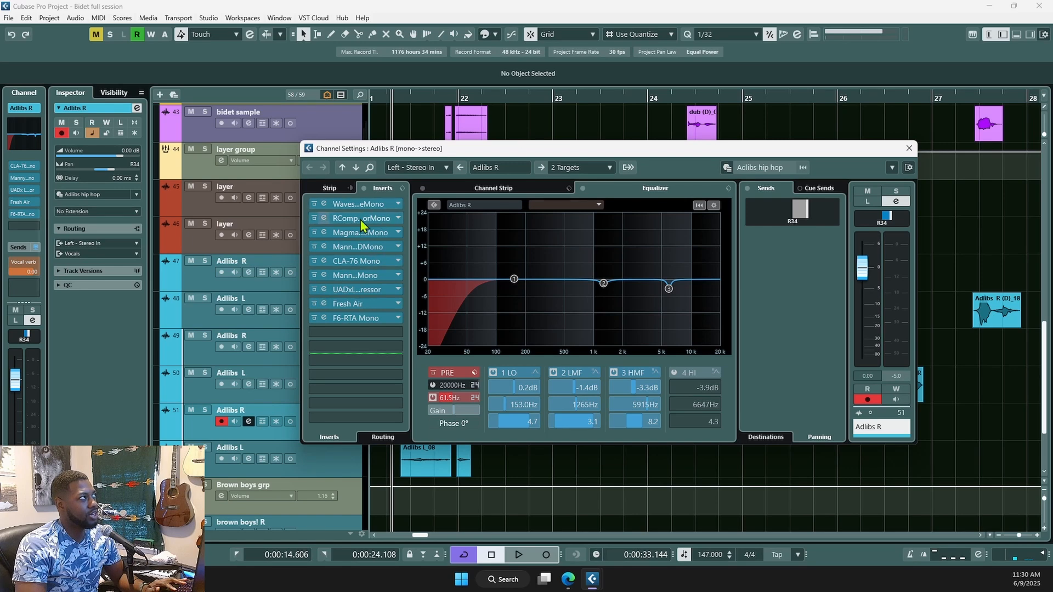
scroll(255, 186, "up", 3)
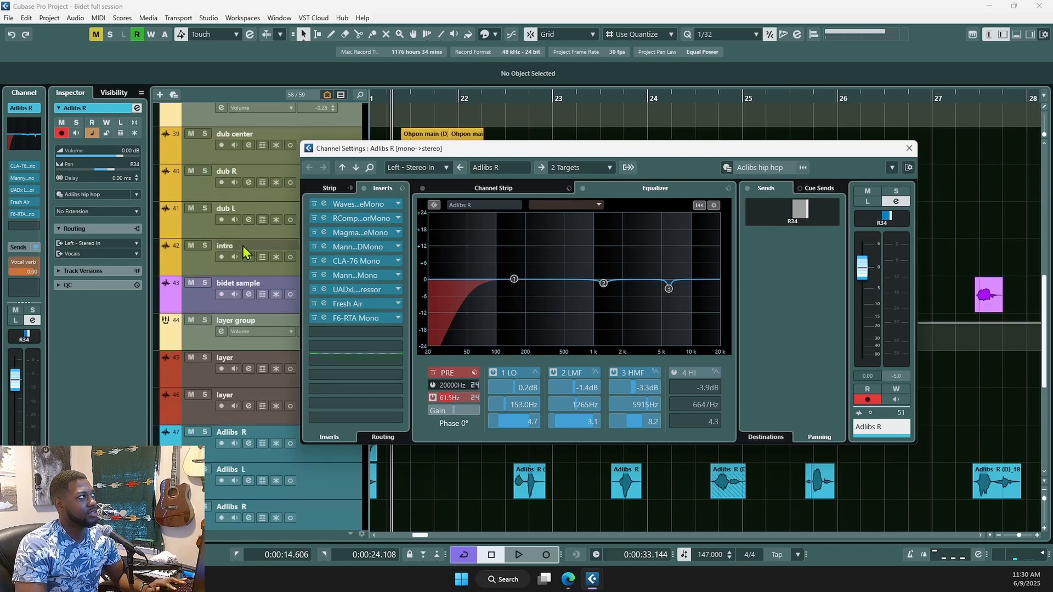
left_click(249, 159)
left_click(251, 196)
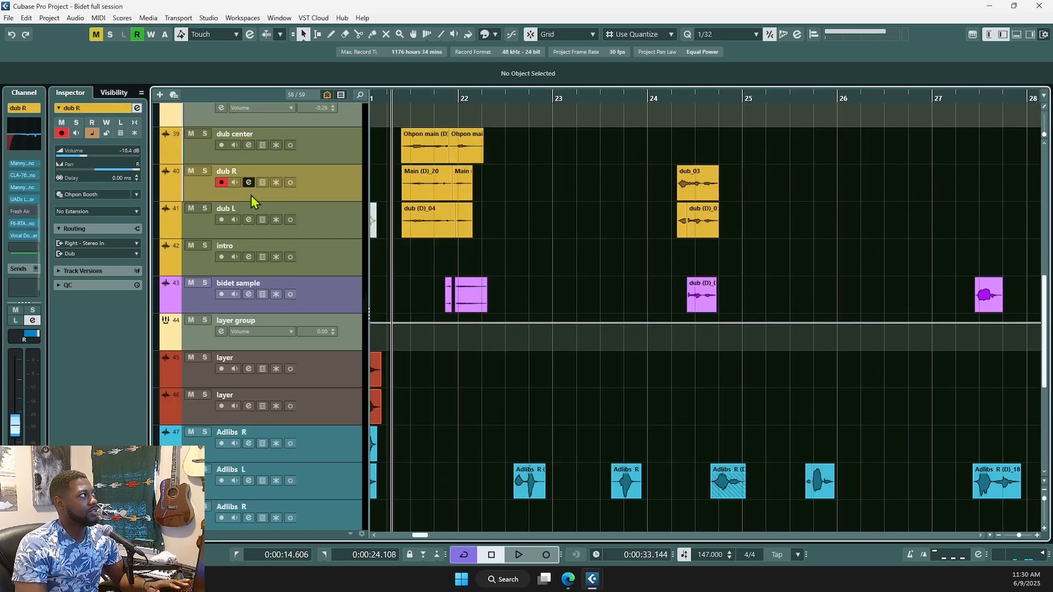
key("e")
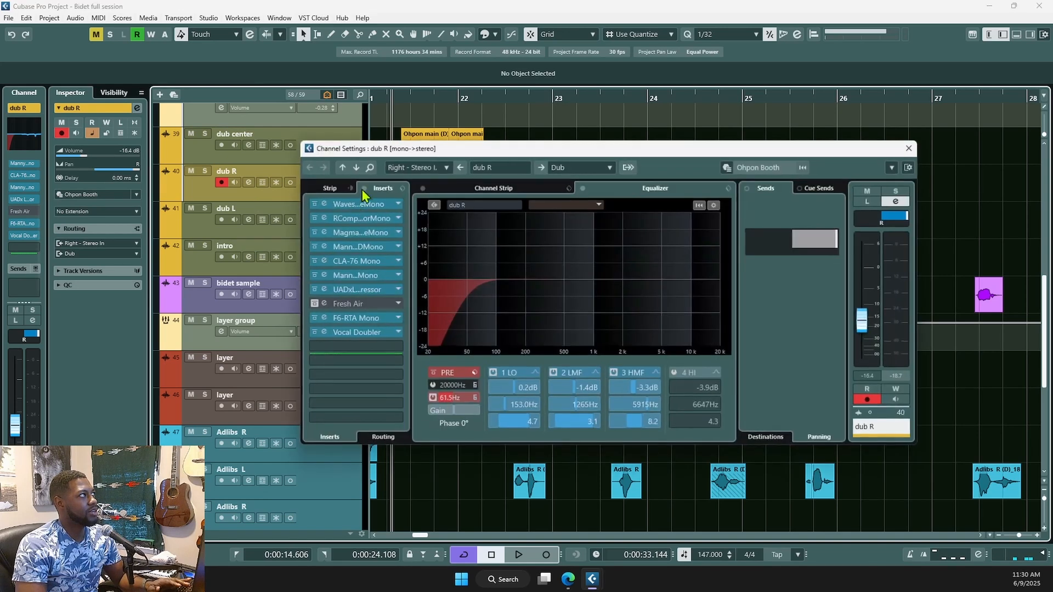
left_click(909, 148)
- Review and close Adlibs R's Channel Settings, then select Adlibs L and zoom out
scroll(384, 392, "down", 5)
left_click(351, 328)
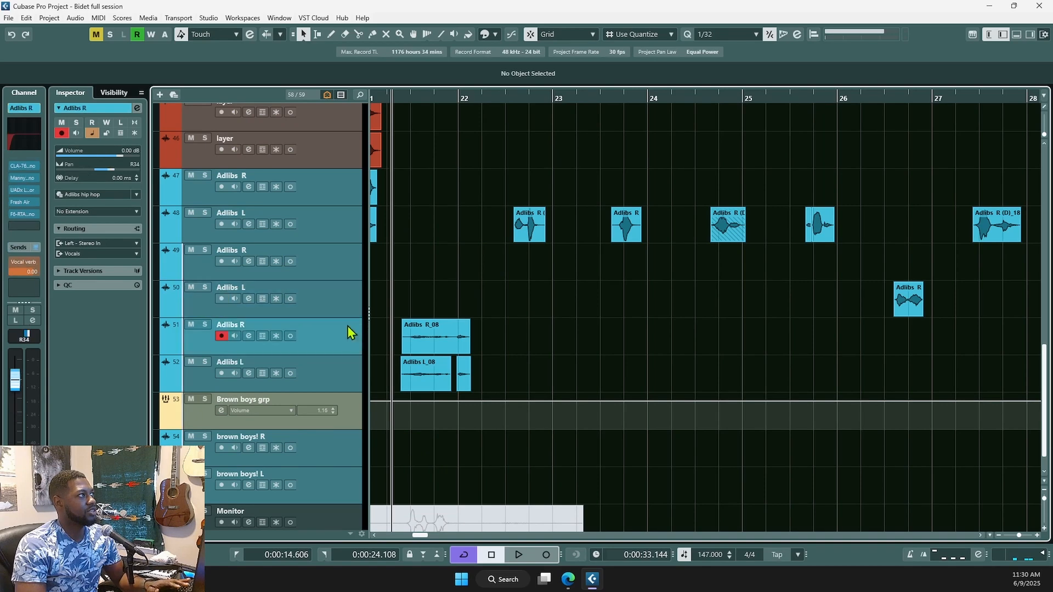
key("e")
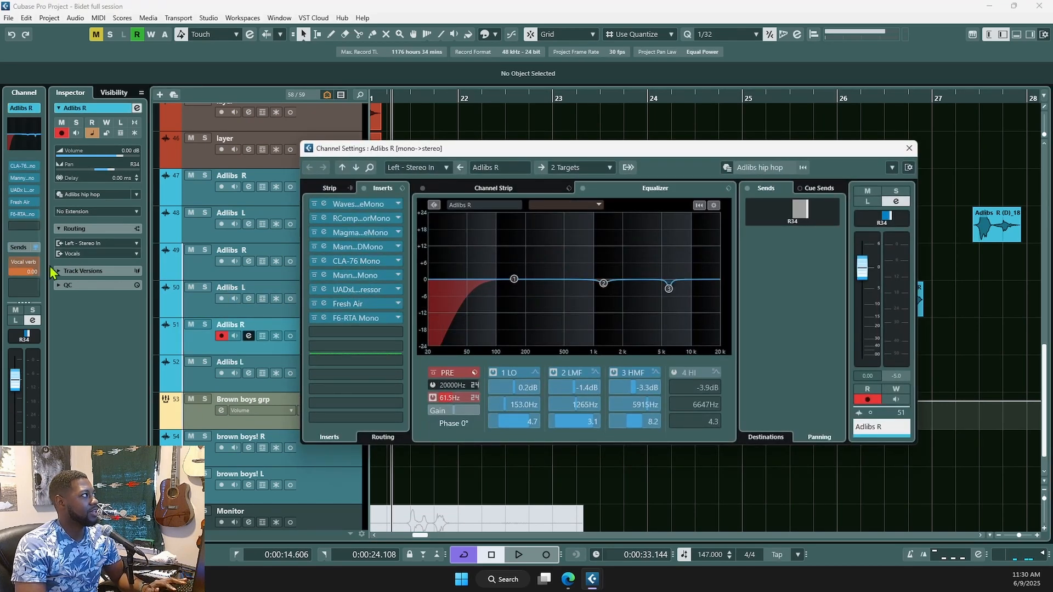
left_click(910, 149)
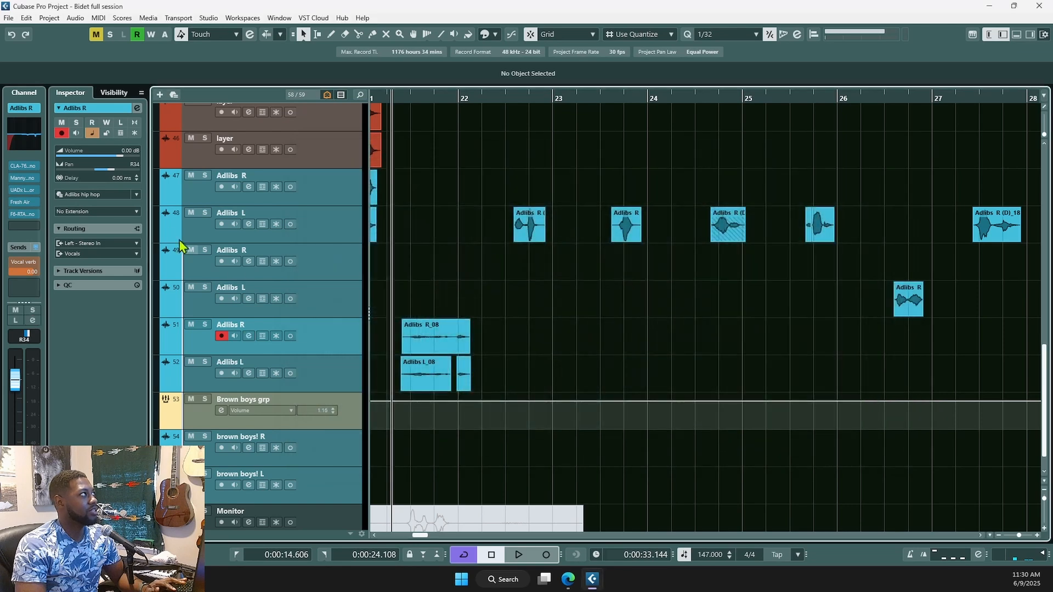
left_click(318, 381)
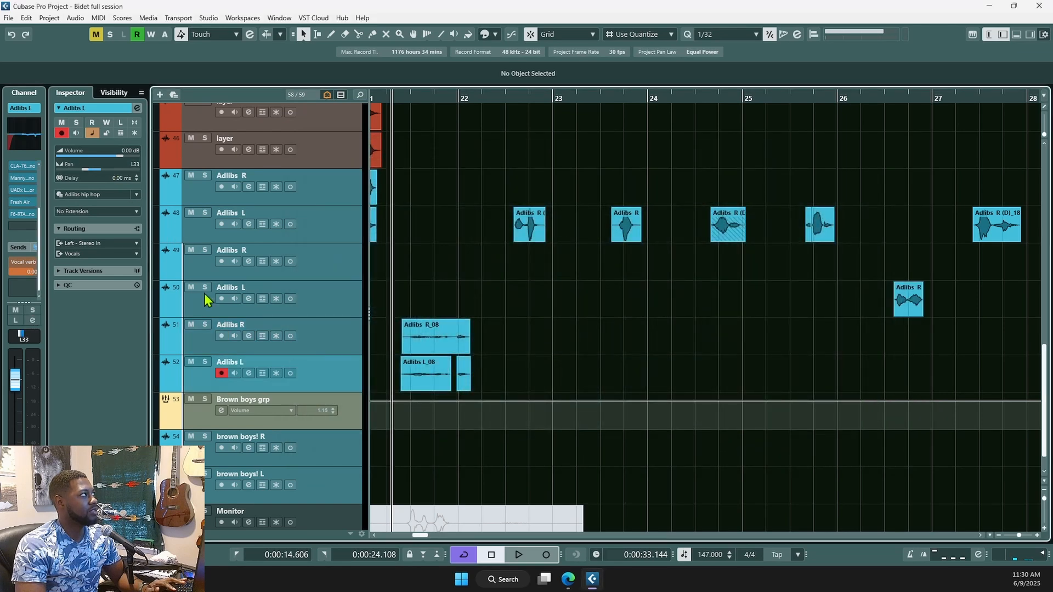
scroll(543, 324, "down", 6)
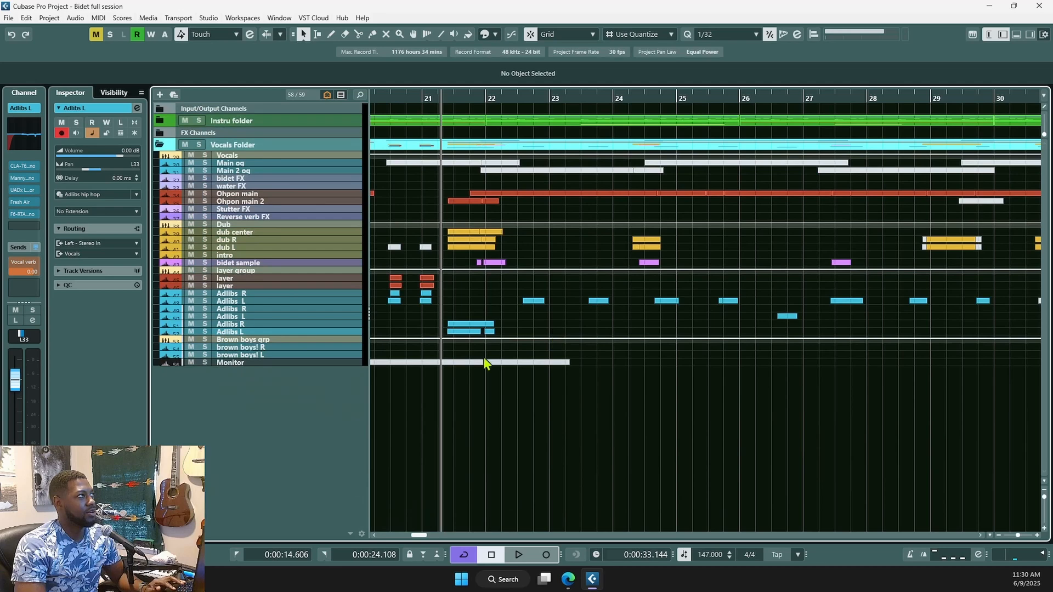
- Expand the Instru folder and zoom the view to show bars 12–20
scroll(641, 447, "up", 1)
scroll(647, 453, "down", 3)
scroll(684, 417, "down", 5)
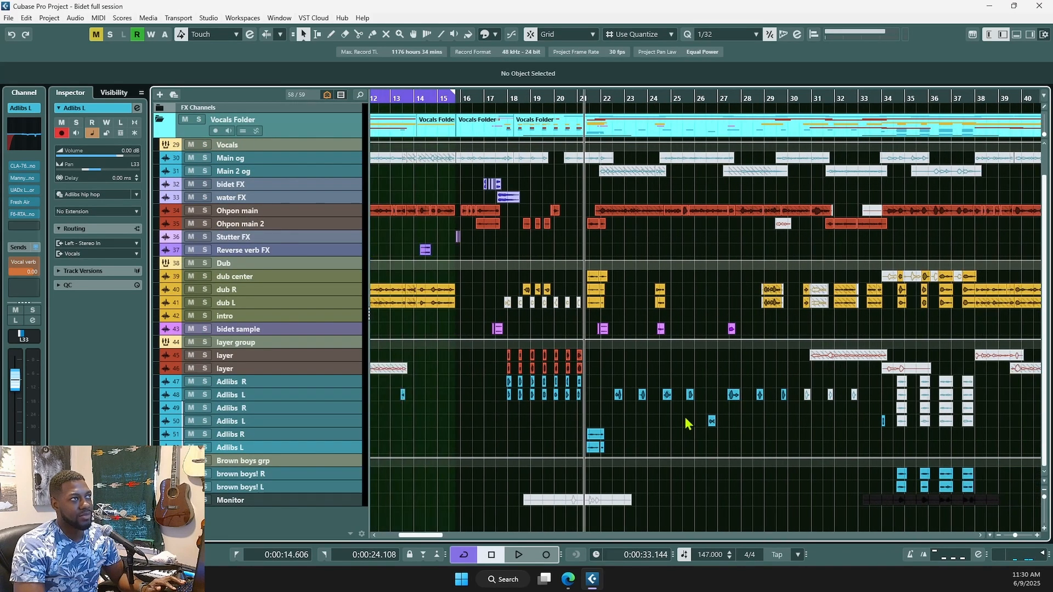
scroll(690, 421, "down", 1)
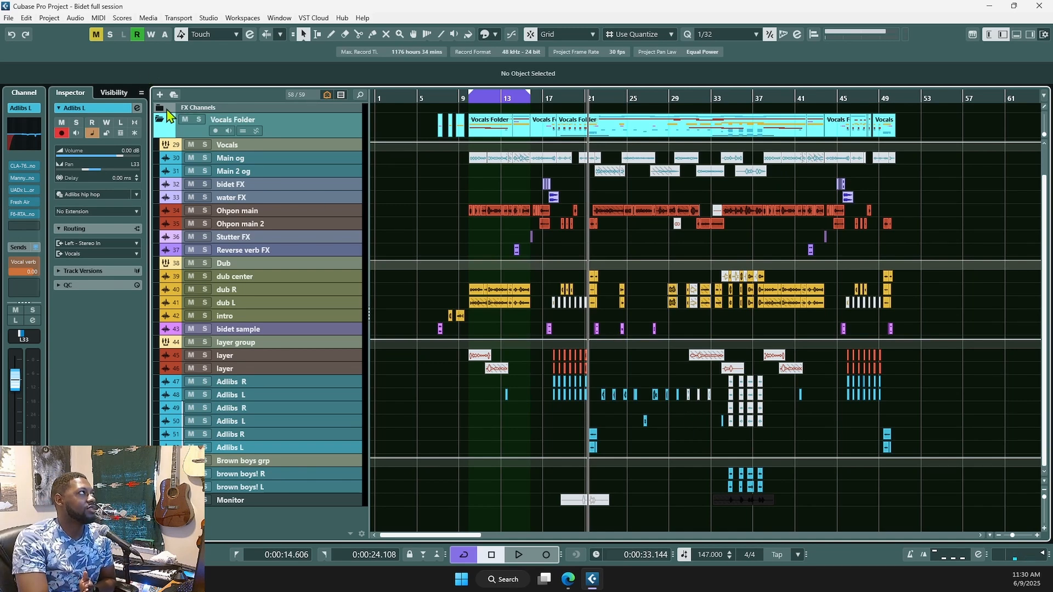
scroll(165, 116, "up", 4)
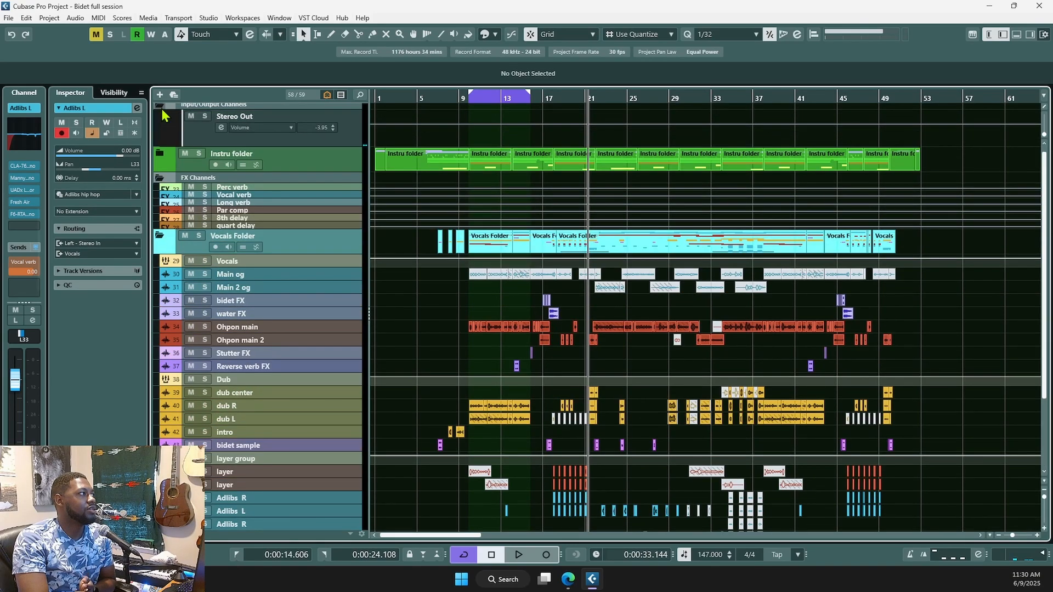
scroll(165, 115, "down", 1)
left_click(160, 117)
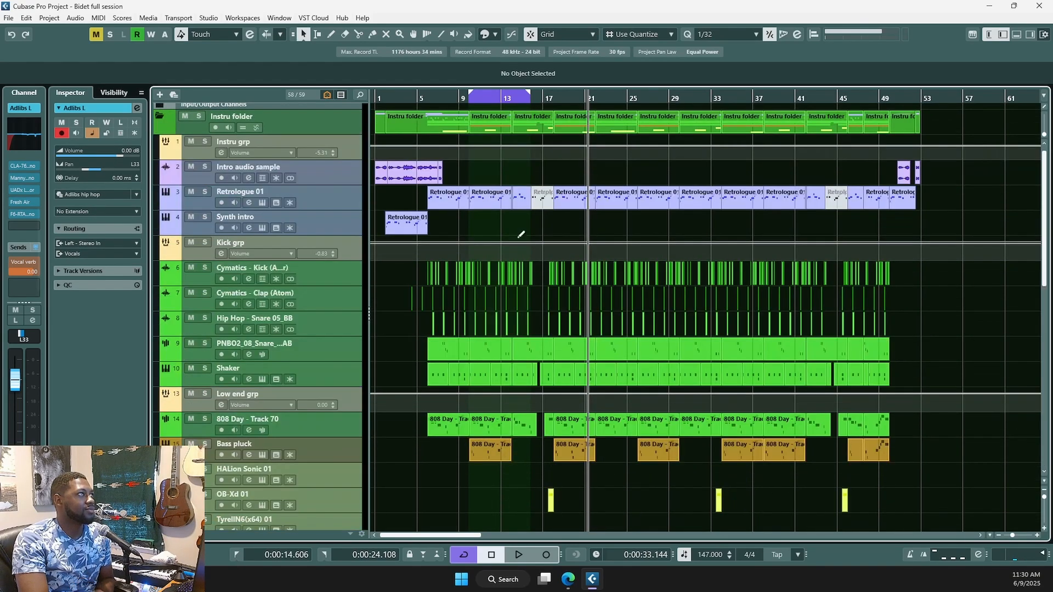
scroll(602, 376, "down", 14)
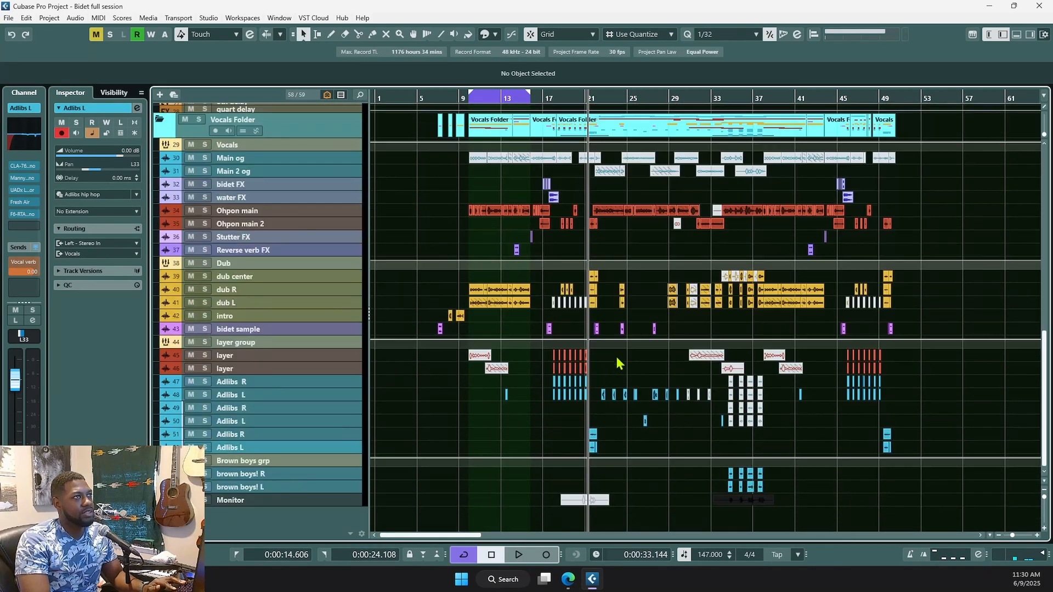
key("g")
key("shift+g")
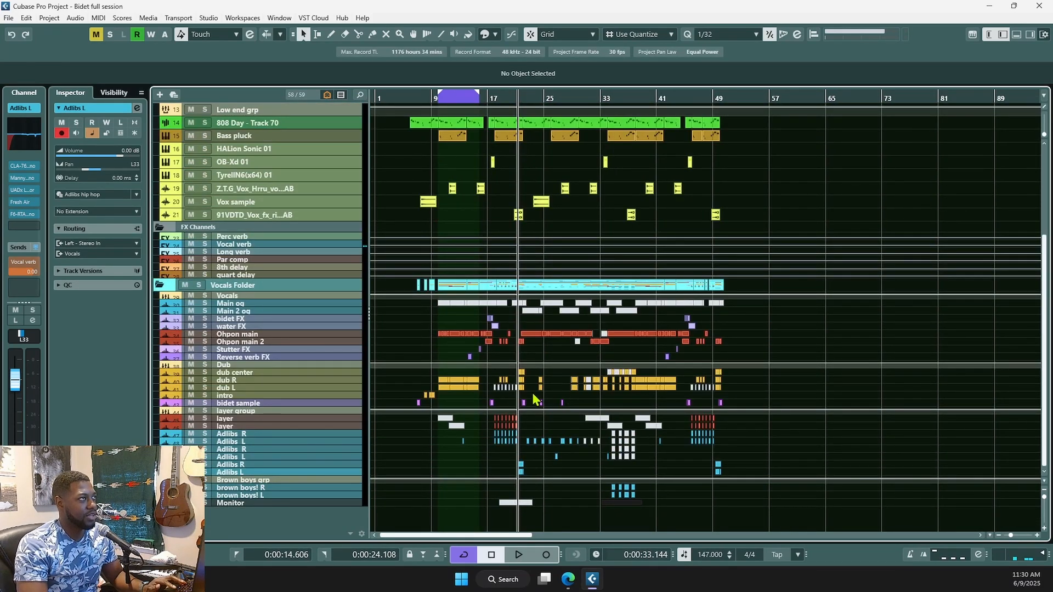
scroll(534, 398, "up", 3)
scroll(505, 427, "up", 4)
scroll(504, 431, "up", 2)
scroll(503, 437, "left", 5)
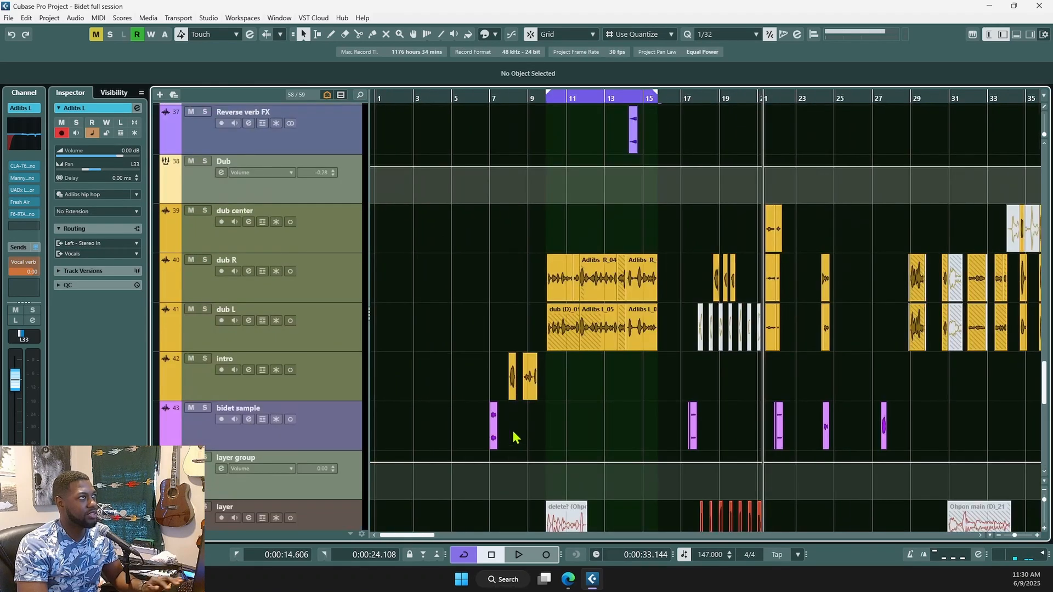
scroll(604, 412, "up", 2)
scroll(647, 396, "up", 6)
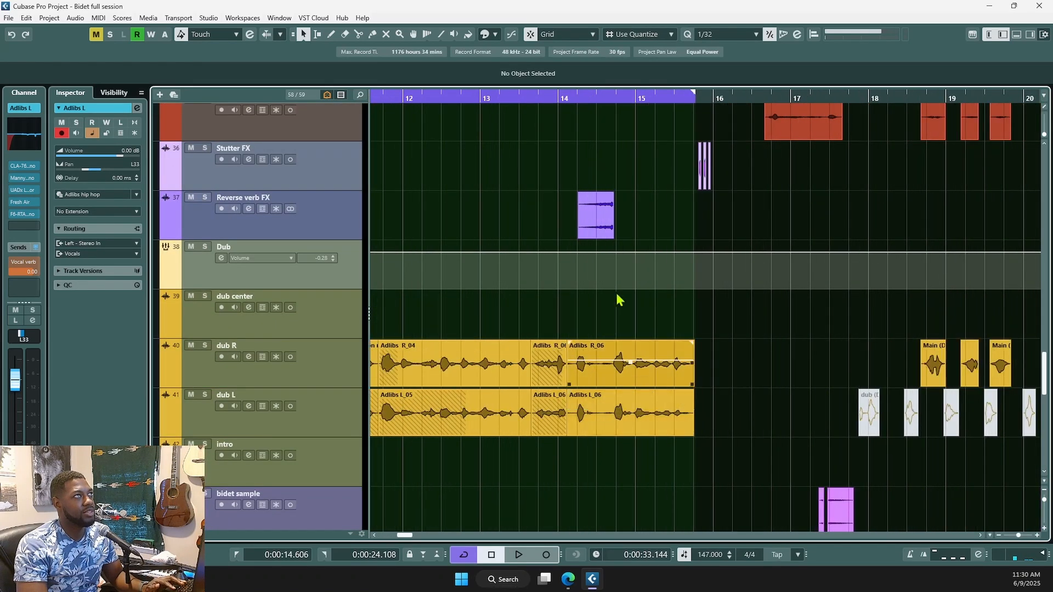
- Turn off Cycle and play the reverse-reverb passage from just before bar 14
left_click(573, 186)
key("KP_Divide")
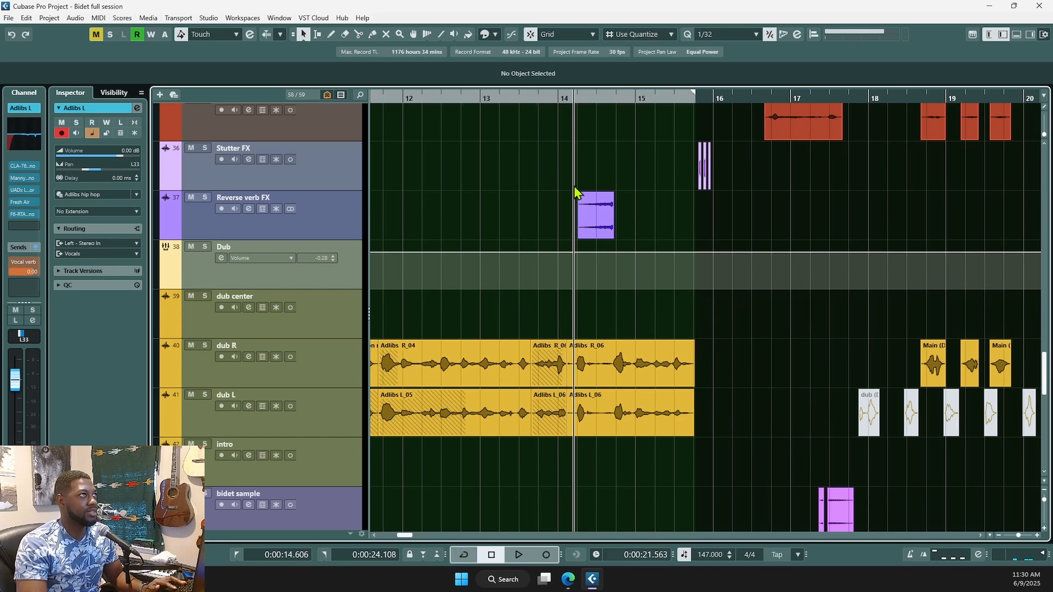
scroll(604, 230, "up", 4)
scroll(549, 285, "down", 2)
key("space")
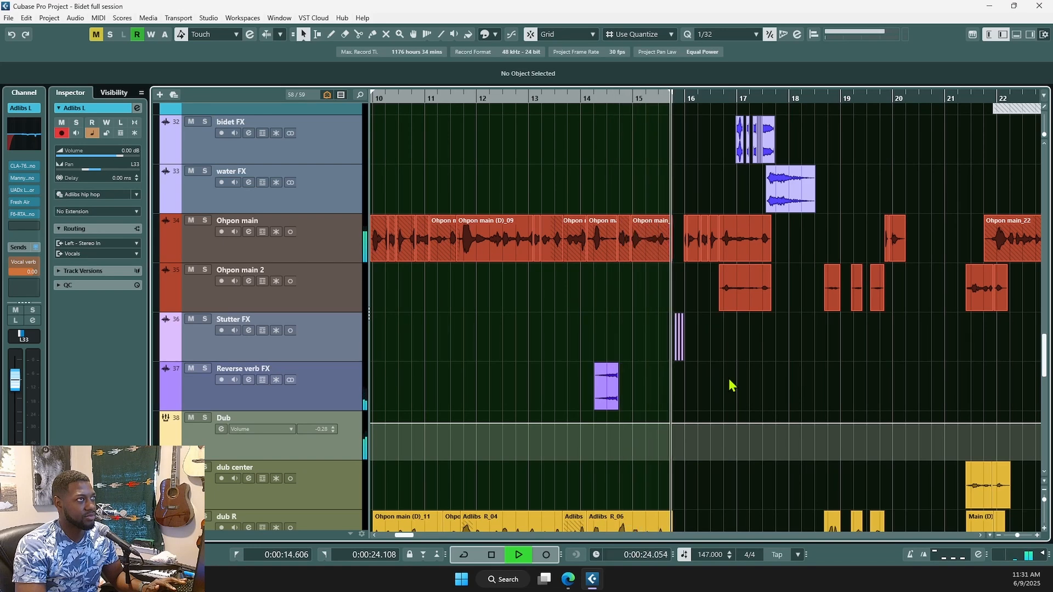
key("space")
- Audition the Ohpon main_14-01 reverse clip, then play the Reverse verb FX track soloed
left_click(339, 385)
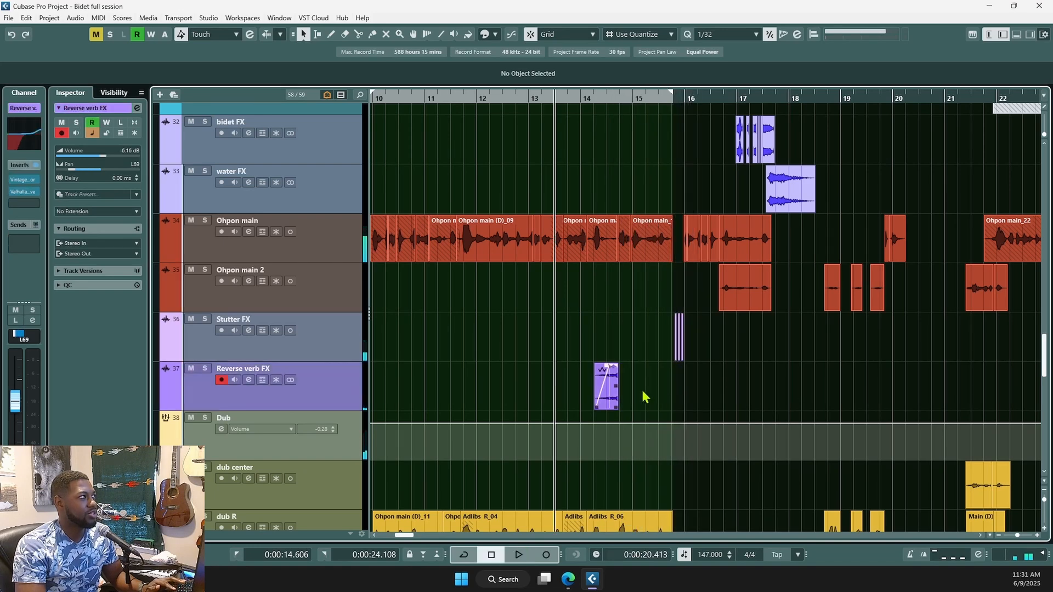
scroll(648, 396, "up", 5)
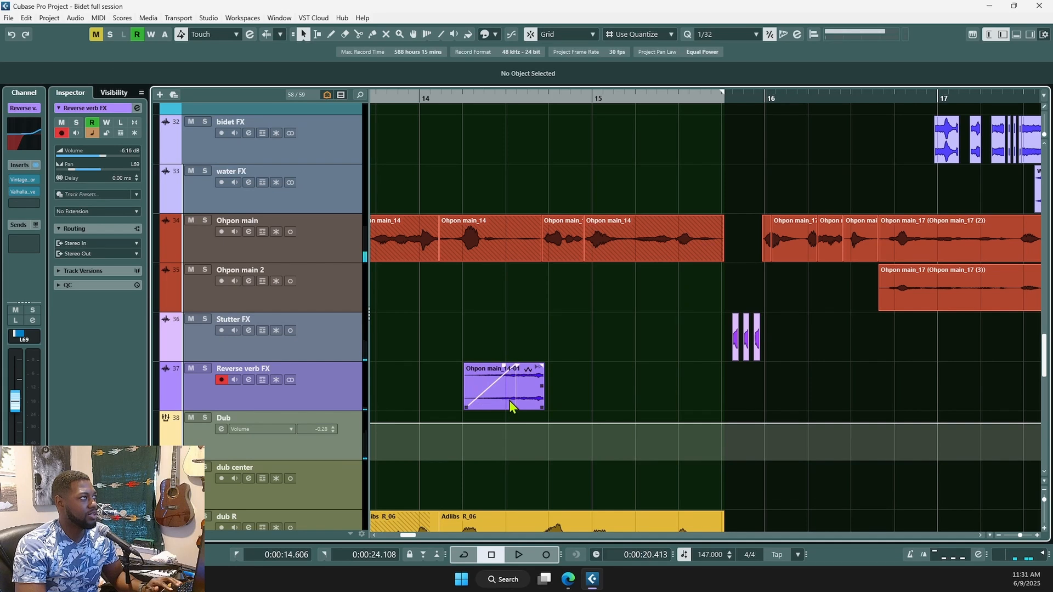
left_click(510, 407)
key("space")
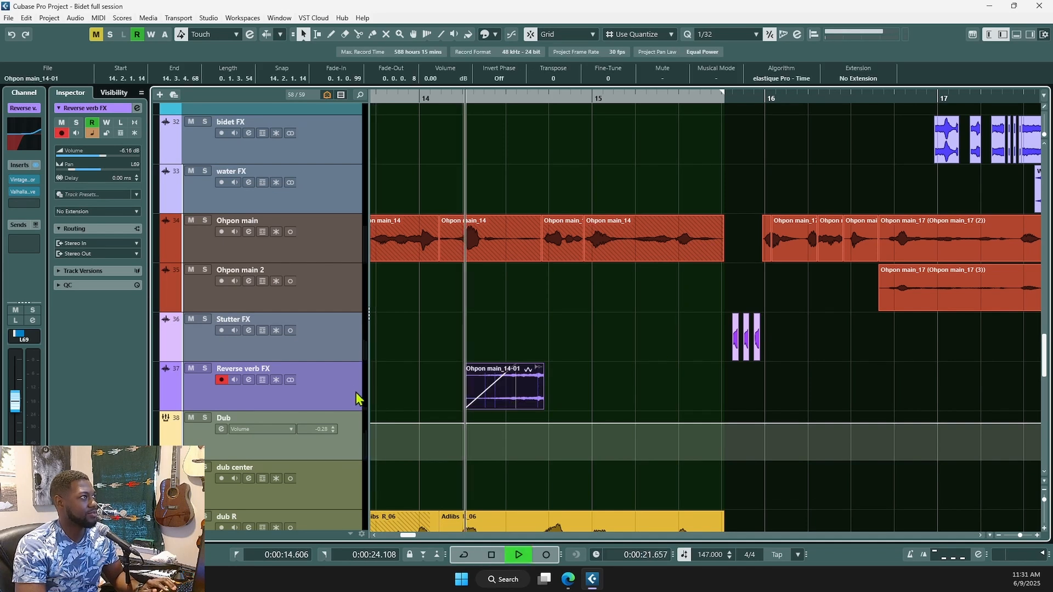
key("space")
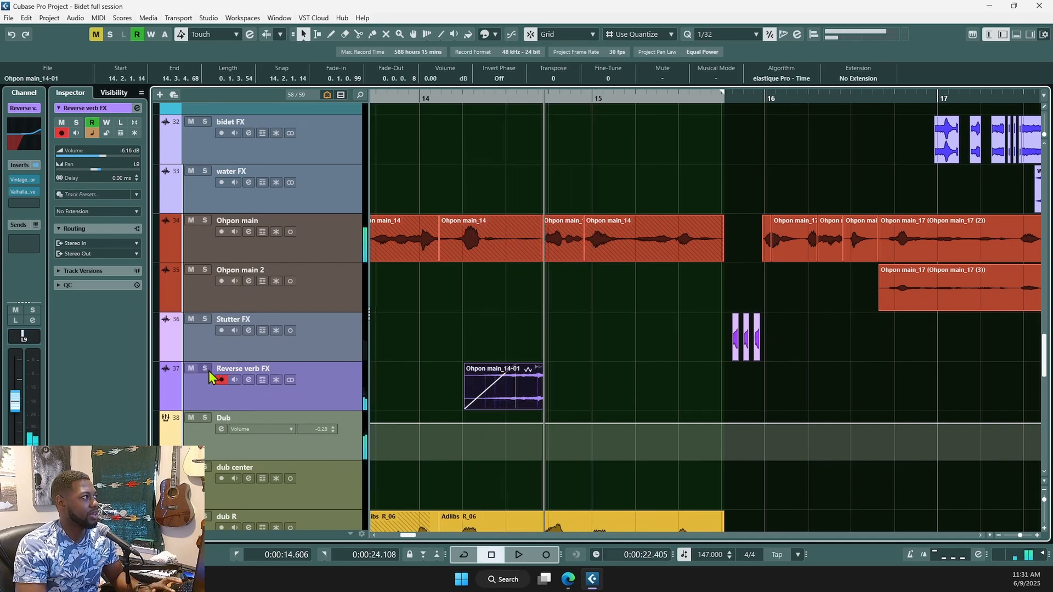
left_click(205, 369)
key("space")
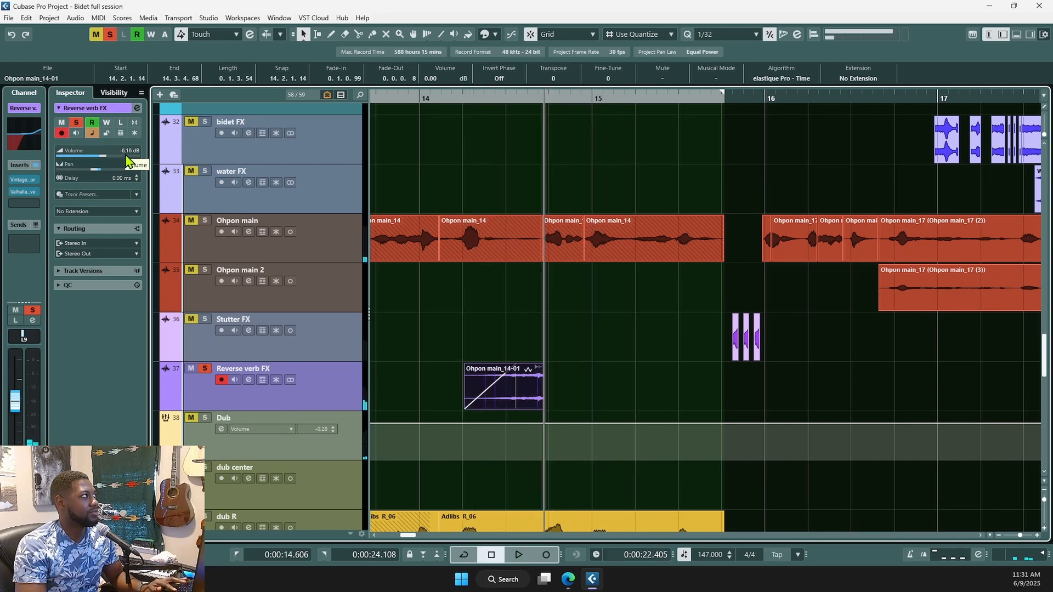
key("space")
- Raise Reverse verb FX to 6.02 dB, replay from before the reverse clip, then unsolo it
left_click_drag(127, 155, 174, 154)
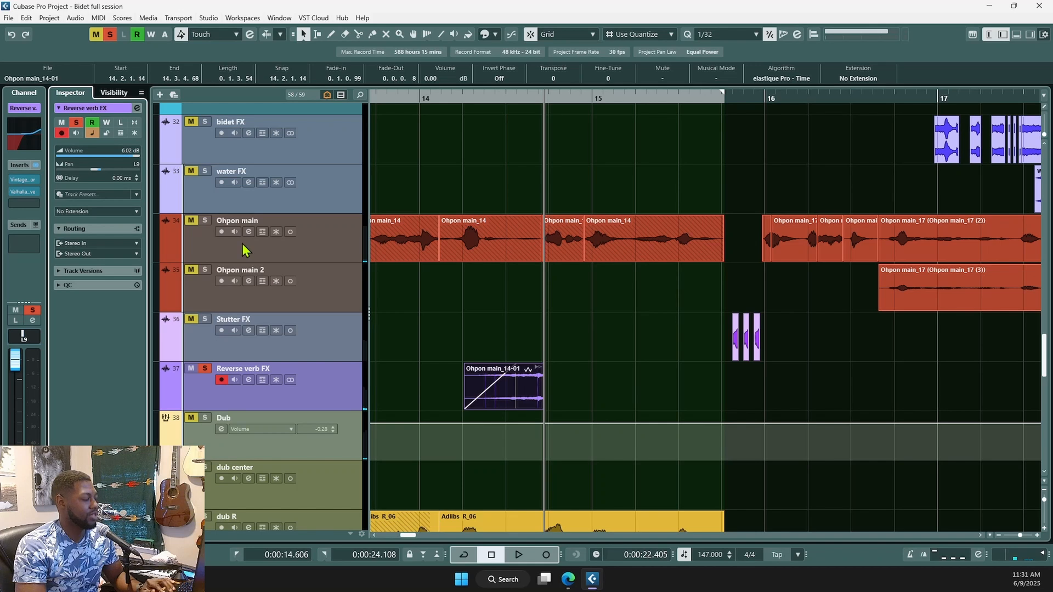
key("space")
key("space")
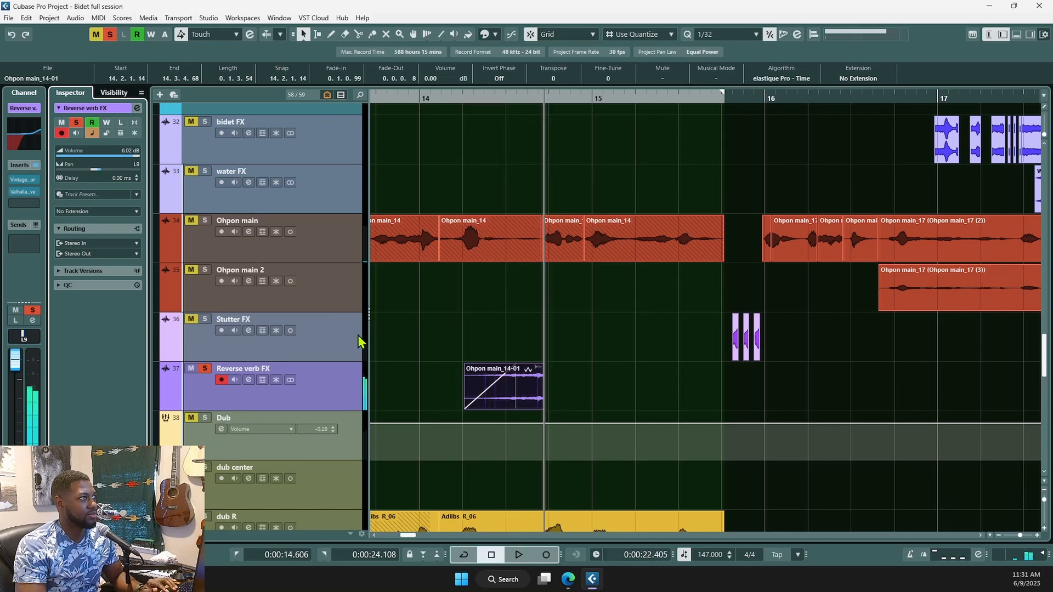
key("space")
left_click(453, 335)
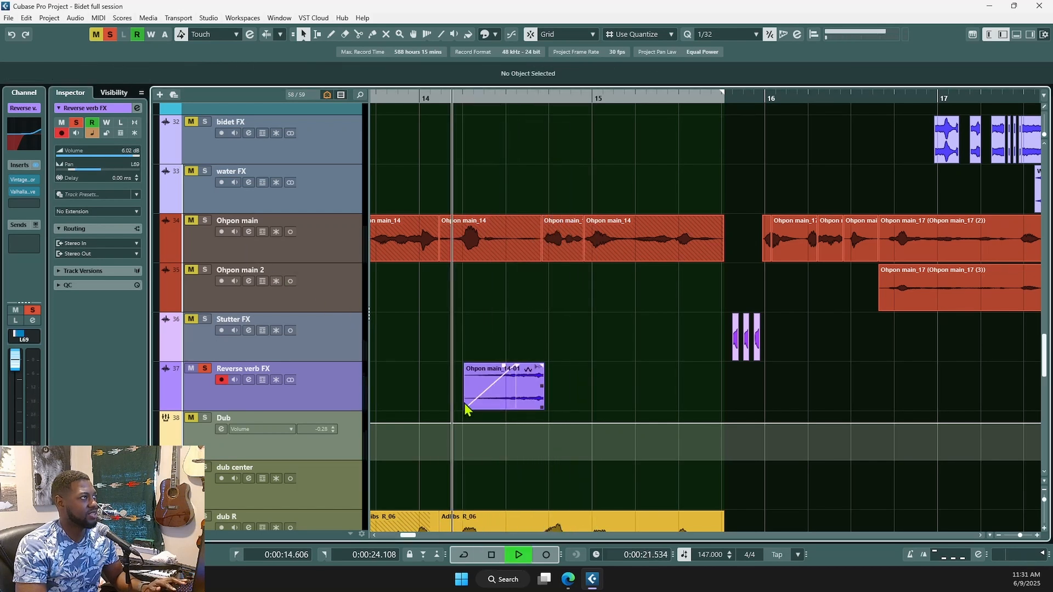
key("space")
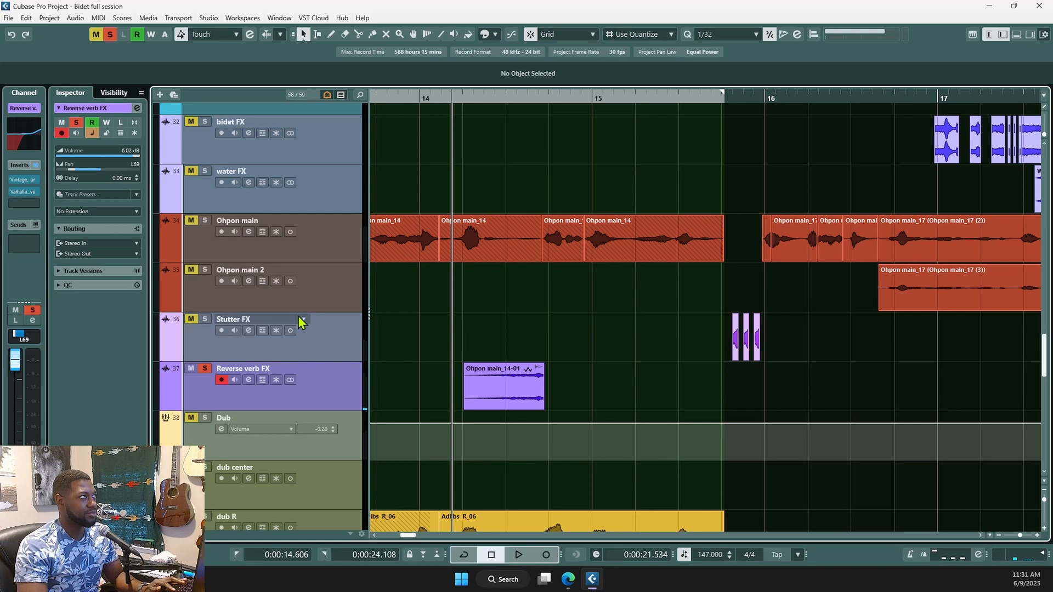
left_click(204, 369)
- Solo the Ohpon main vocal and play it from 0:00:22.400
scroll(679, 347, "down", 2)
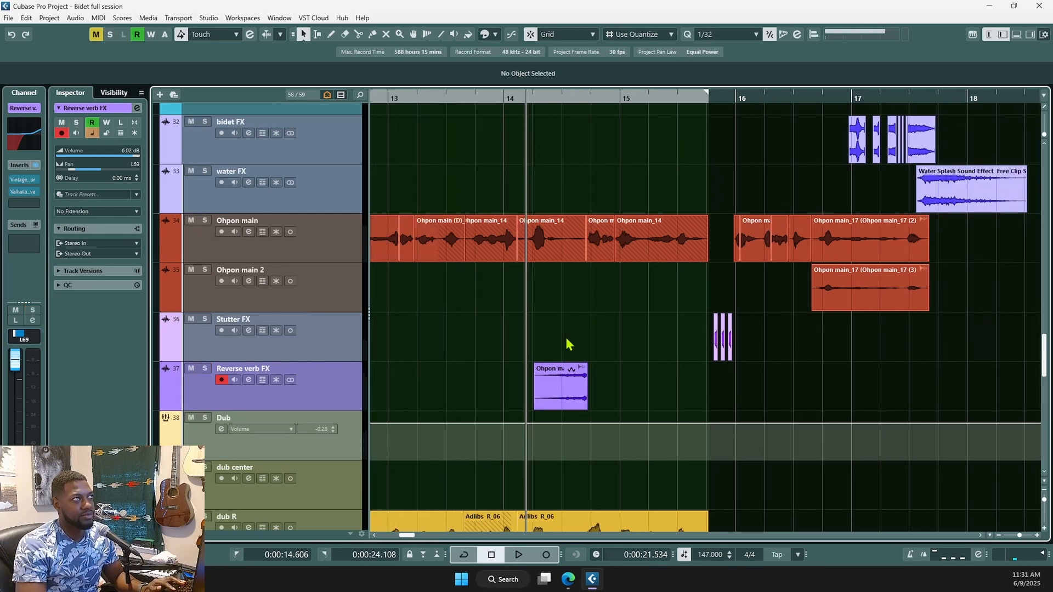
scroll(587, 307, "up", 2)
left_click(588, 297)
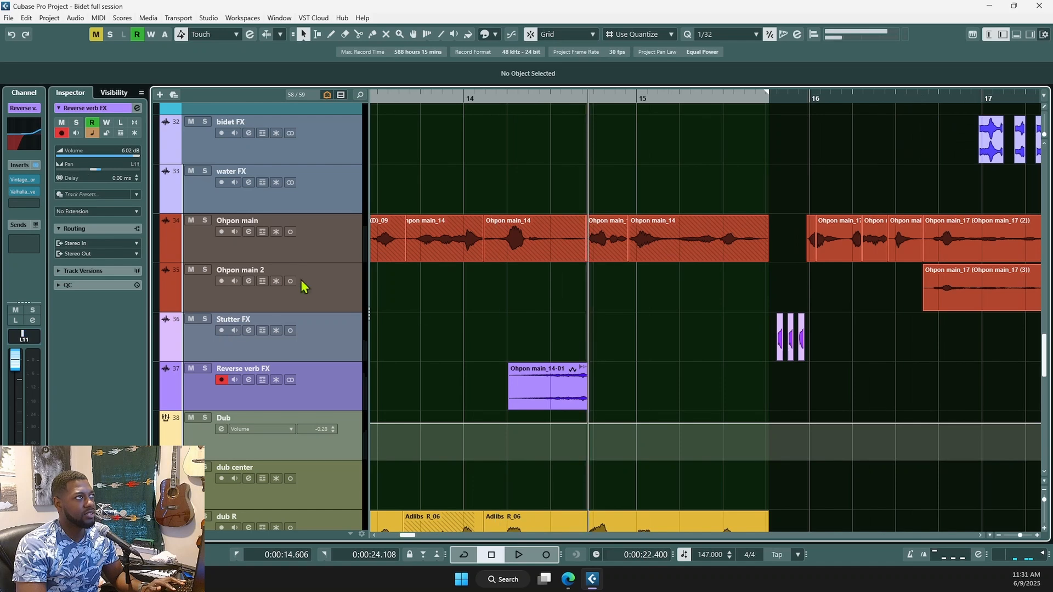
scroll(619, 349, "up", 5)
scroll(565, 365, "down", 9)
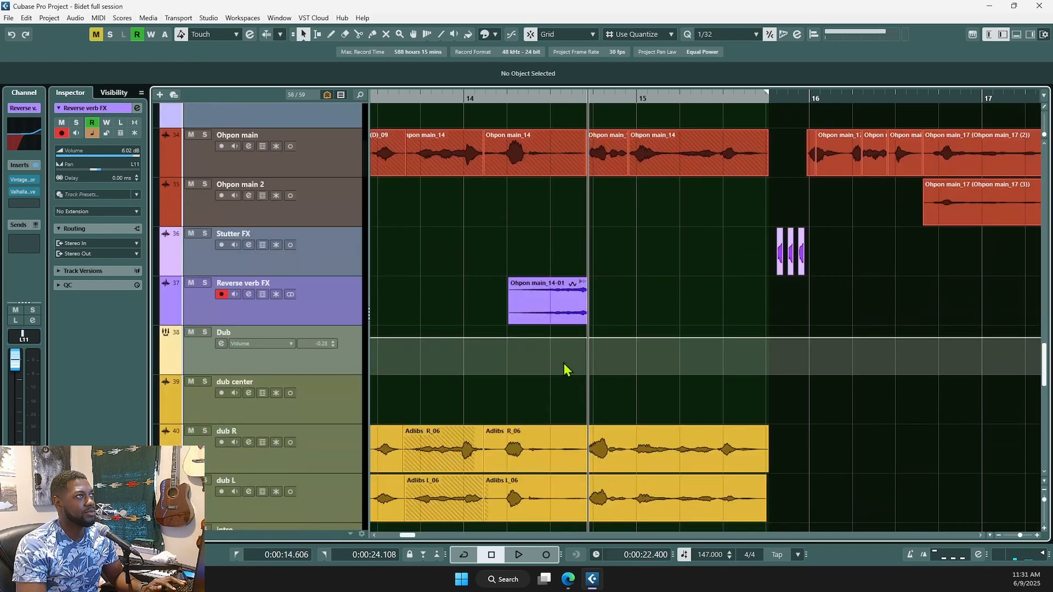
scroll(571, 351, "up", 5)
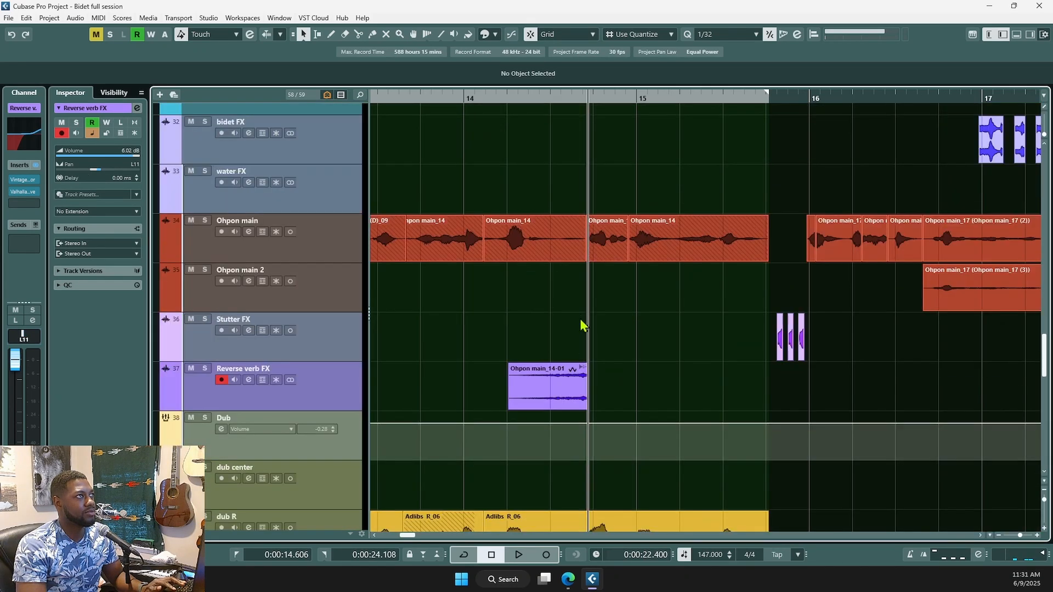
left_click(205, 221)
key("space")
key("space")
scroll(609, 299, "up", 1)
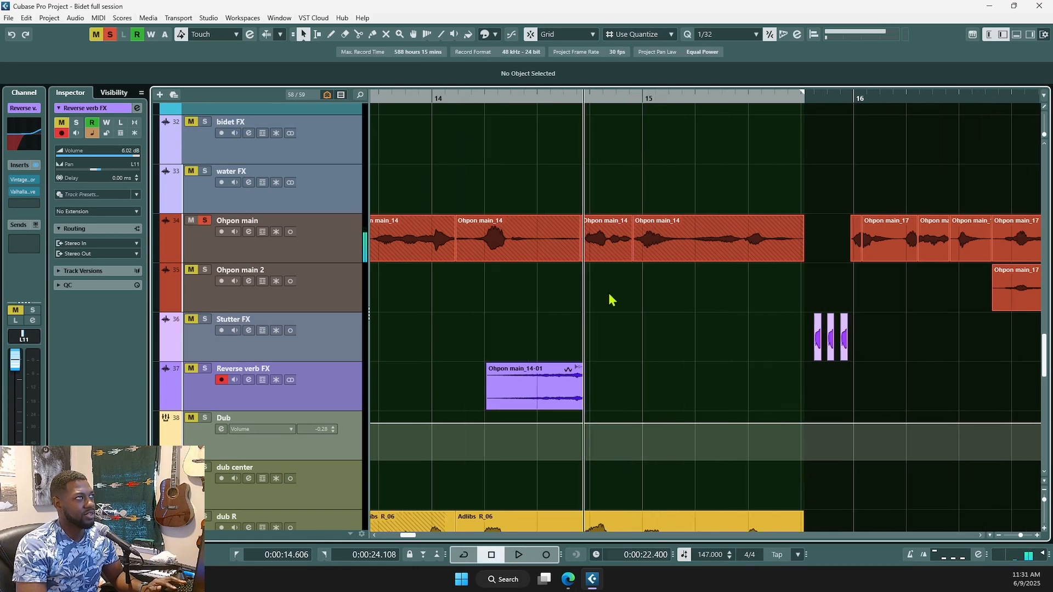
scroll(609, 295, "up", 2)
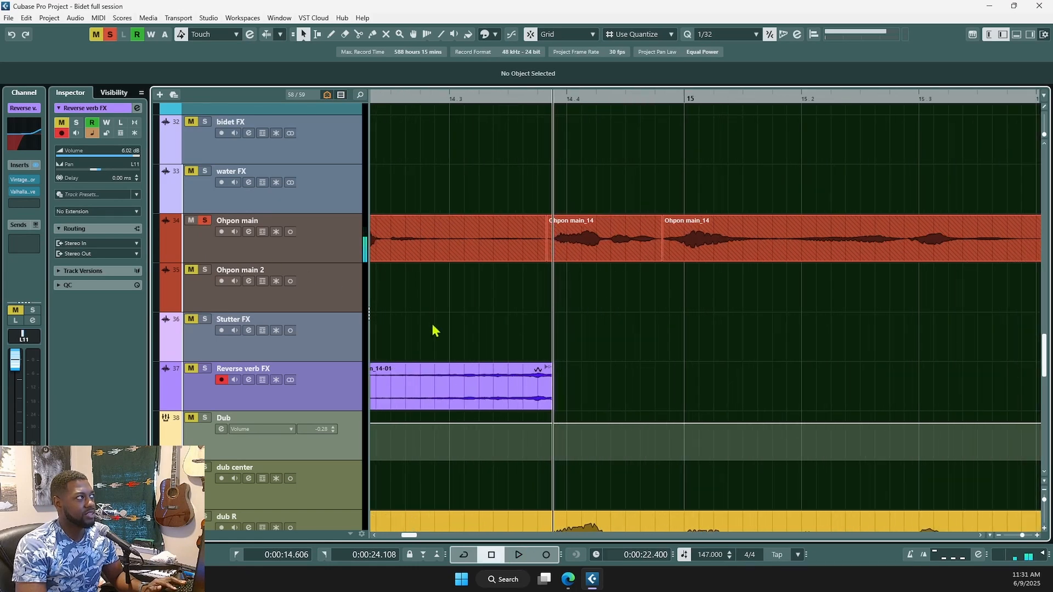
- Duplicate the Ohpon main track and move the Ohpon main_14 clip onto the copy
left_click(339, 258)
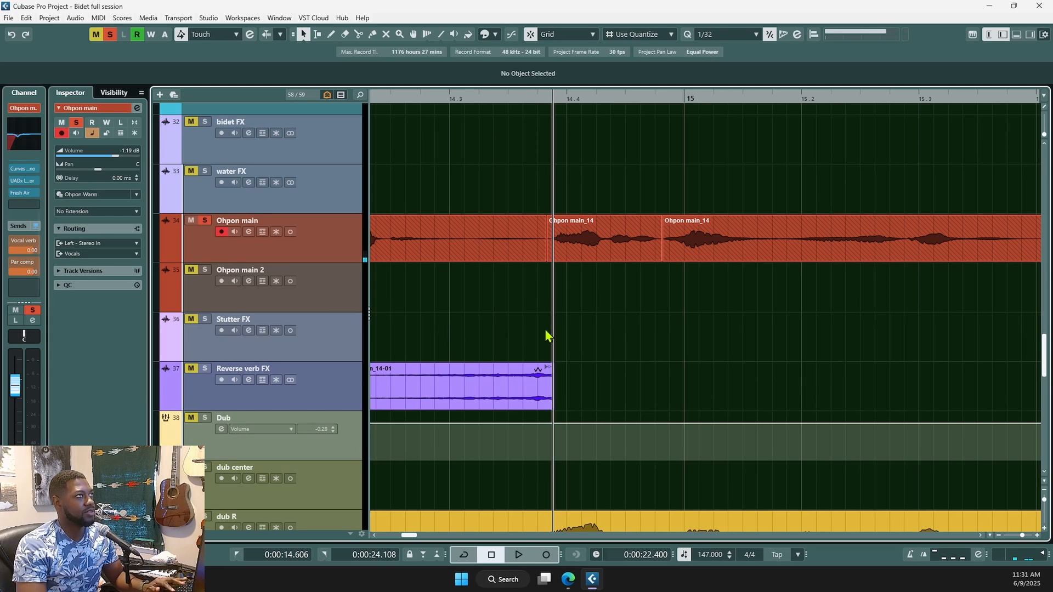
key("ctrl+d")
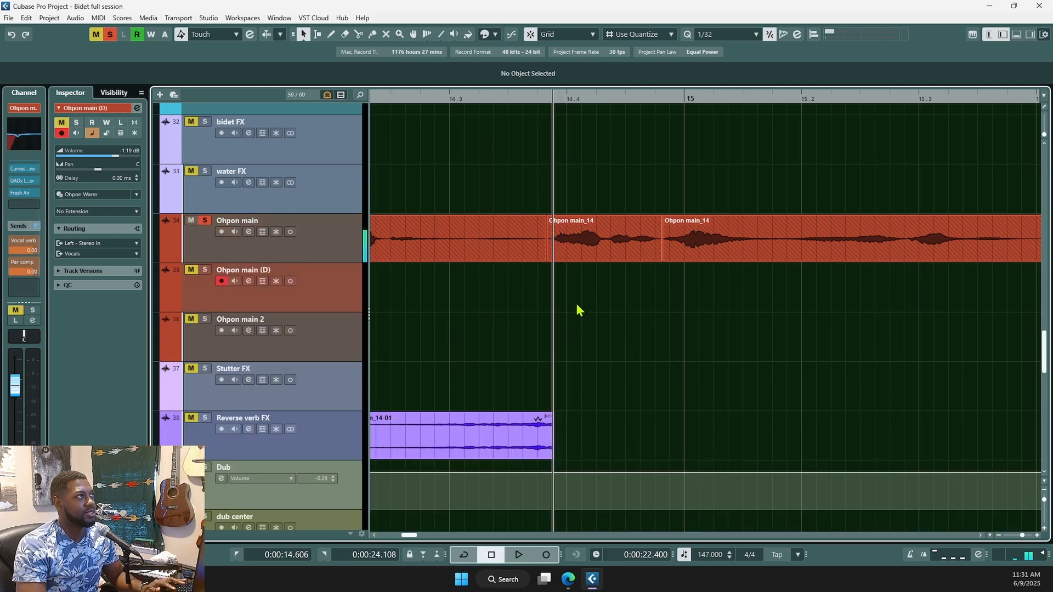
left_click_drag(584, 244, 585, 302)
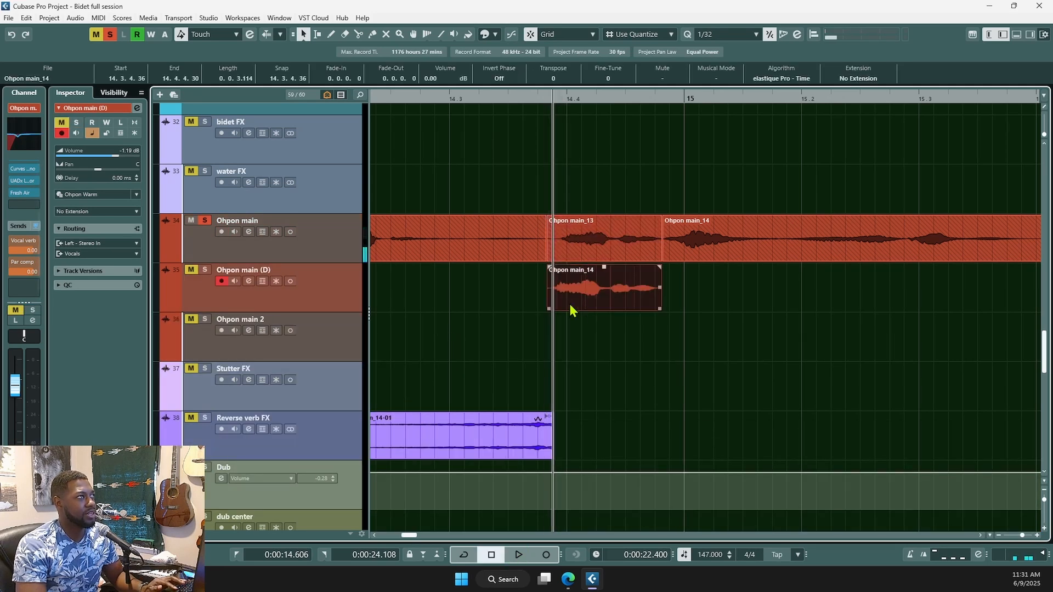
left_click(544, 317)
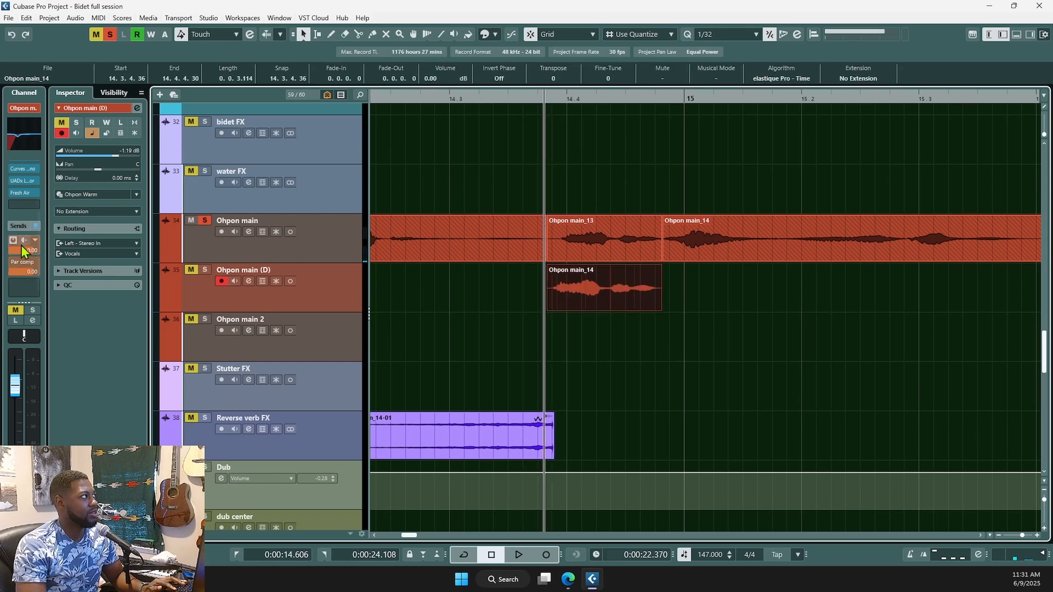
- Insert ValhallaVintageVerb on Ohpon main (D), then solo it and preview the reverb
left_click(27, 206)
type("veb")
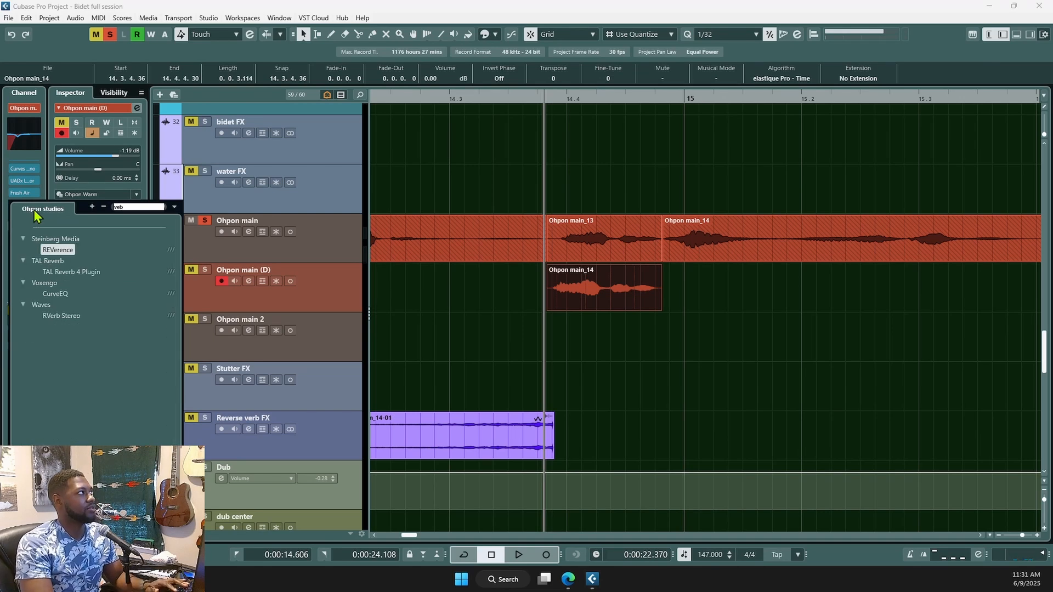
key("BackSpace")
type("rb")
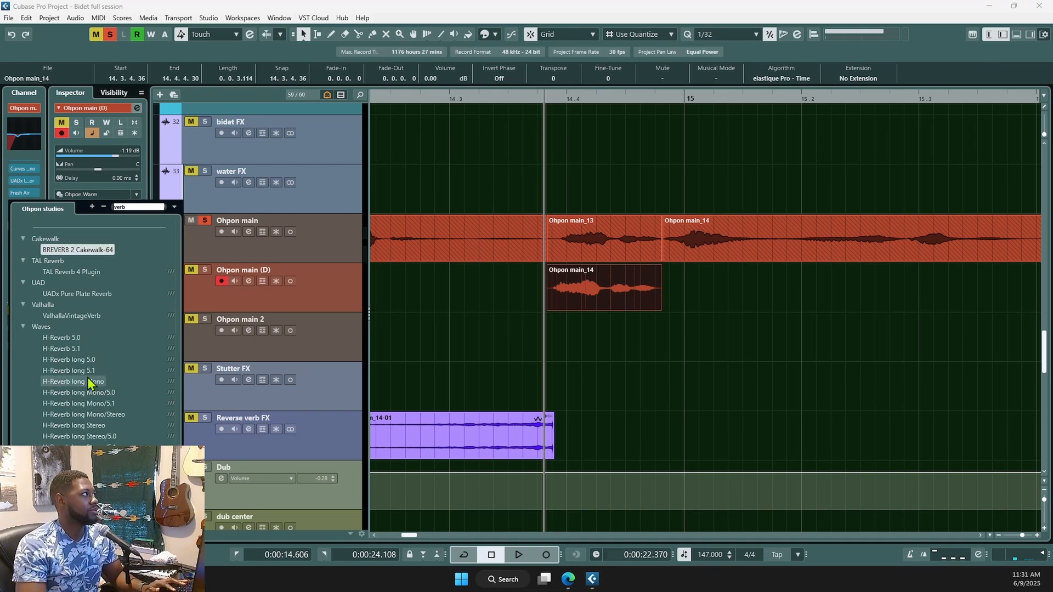
left_click(60, 316)
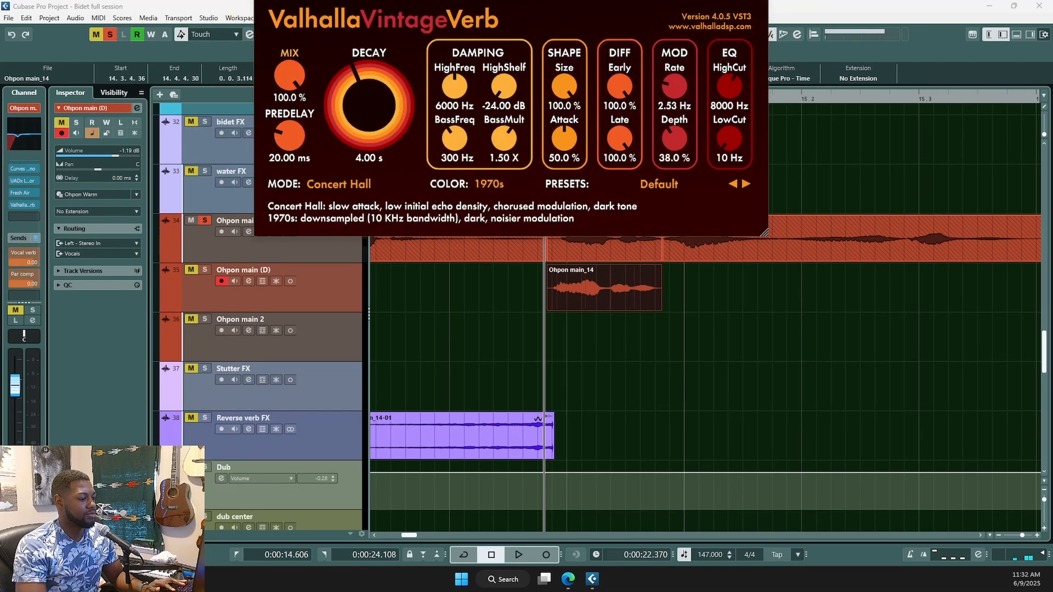
left_click_drag(577, 3, 696, 142)
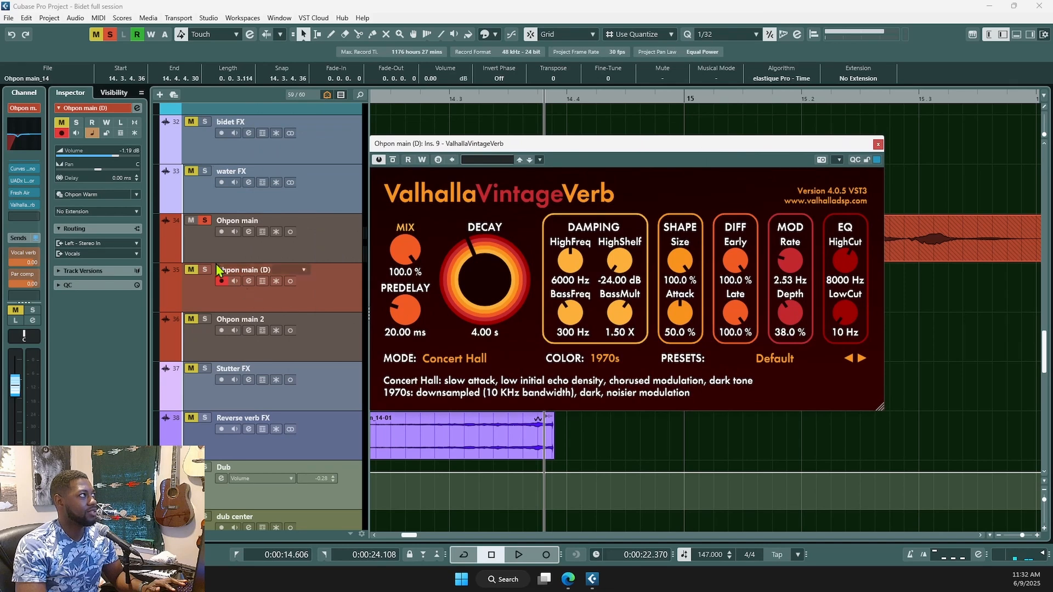
left_click(206, 270)
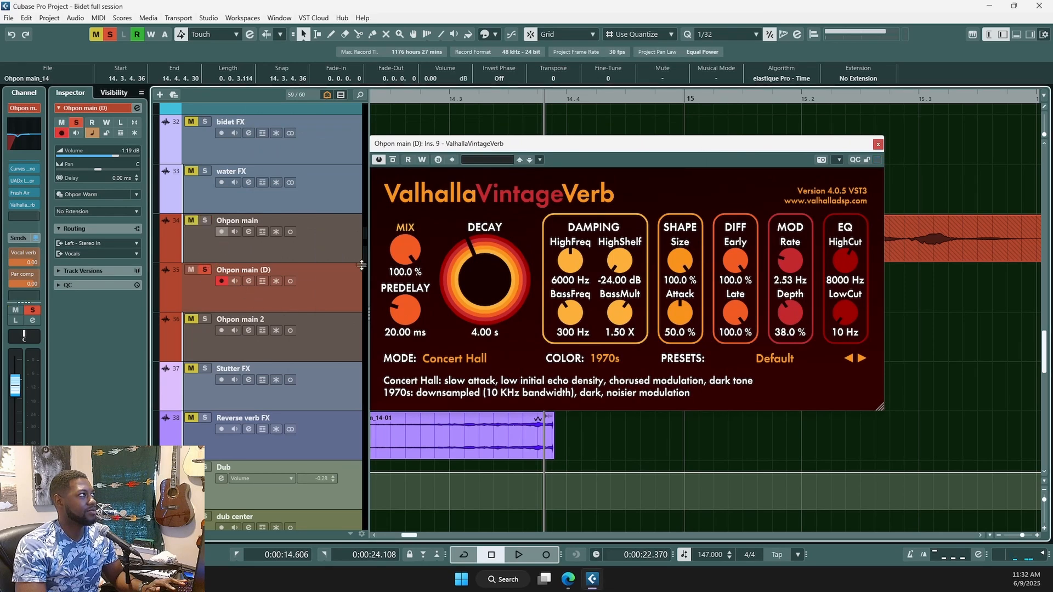
key("space")
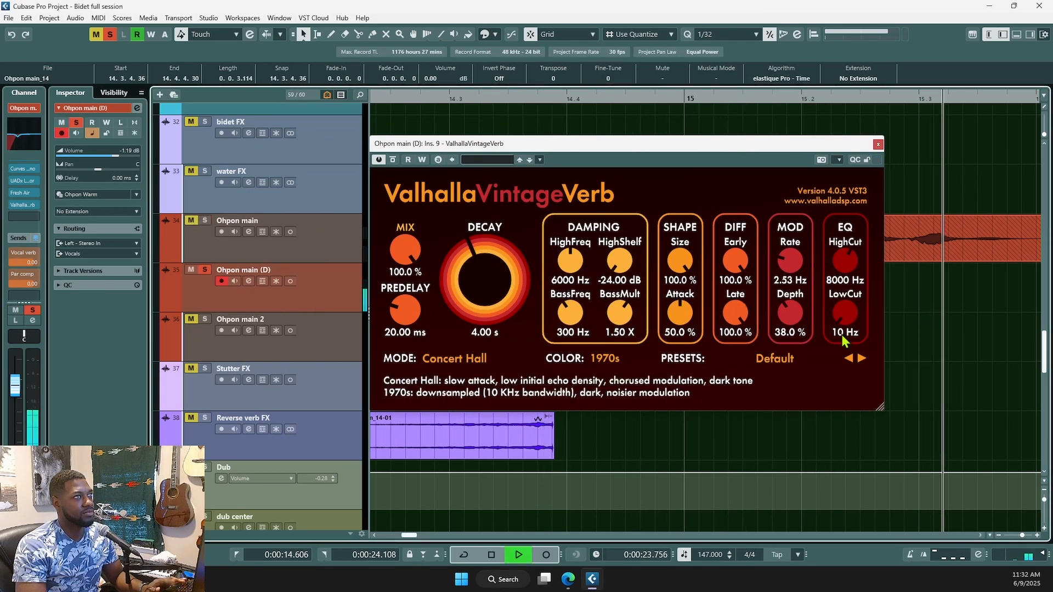
key("space")
left_click(878, 145)
scroll(671, 380, "down", 3)
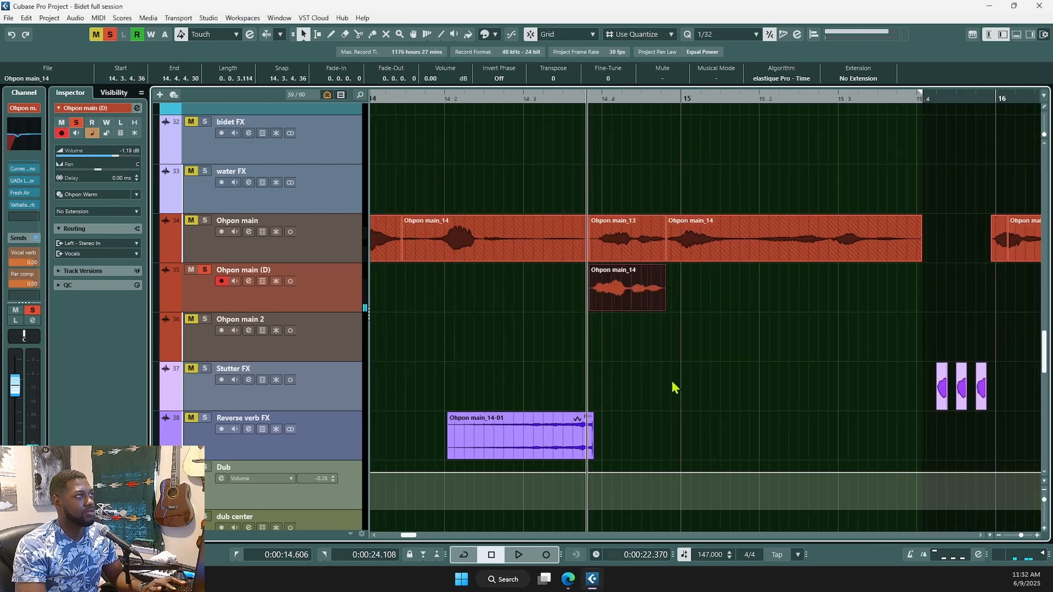
- Add a new audio track named 'Verb recording'
key("t")
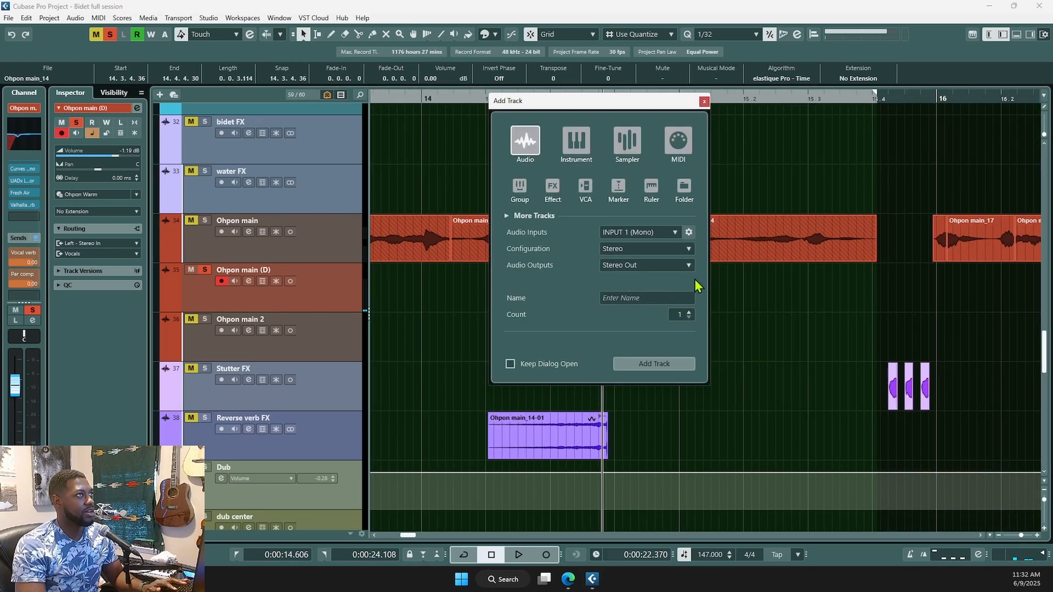
left_click(652, 300)
type("Verb")
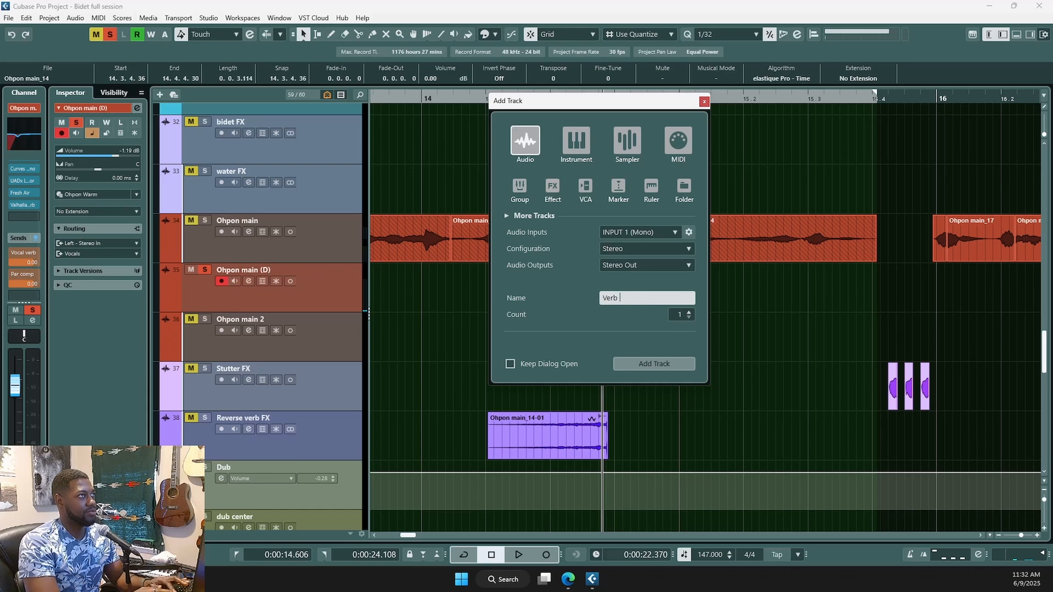
type(" recording")
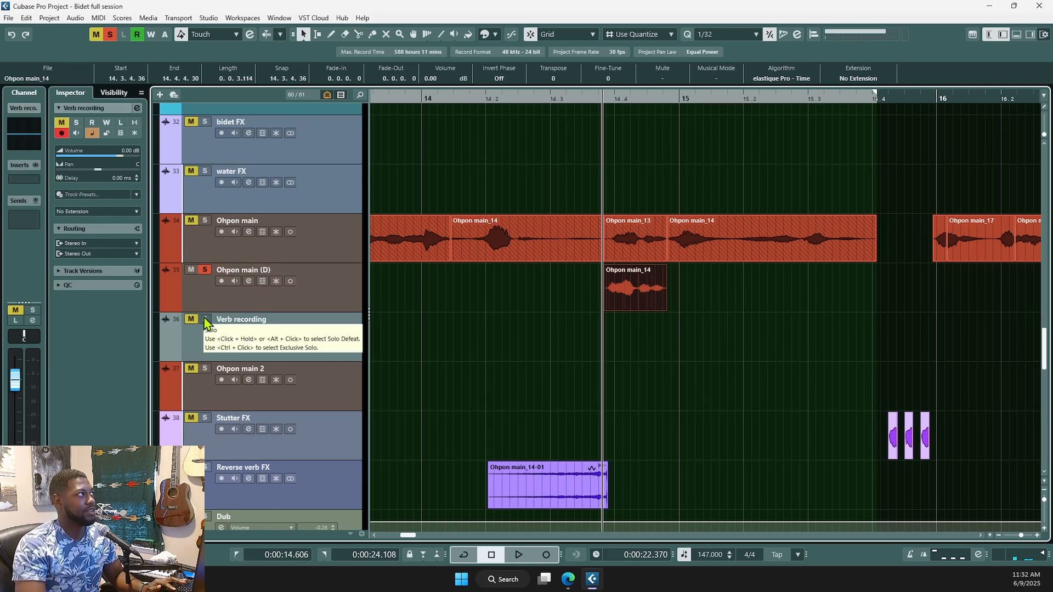
- Route the Vocals bus into Verb recording, enable its input monitoring and solo it
left_click(222, 282)
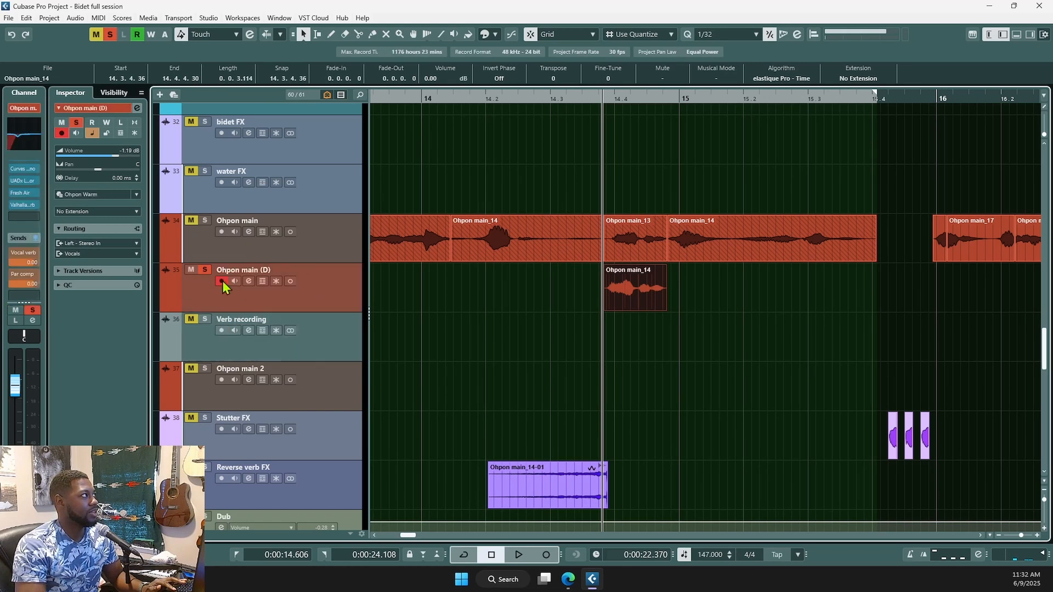
left_click(199, 356)
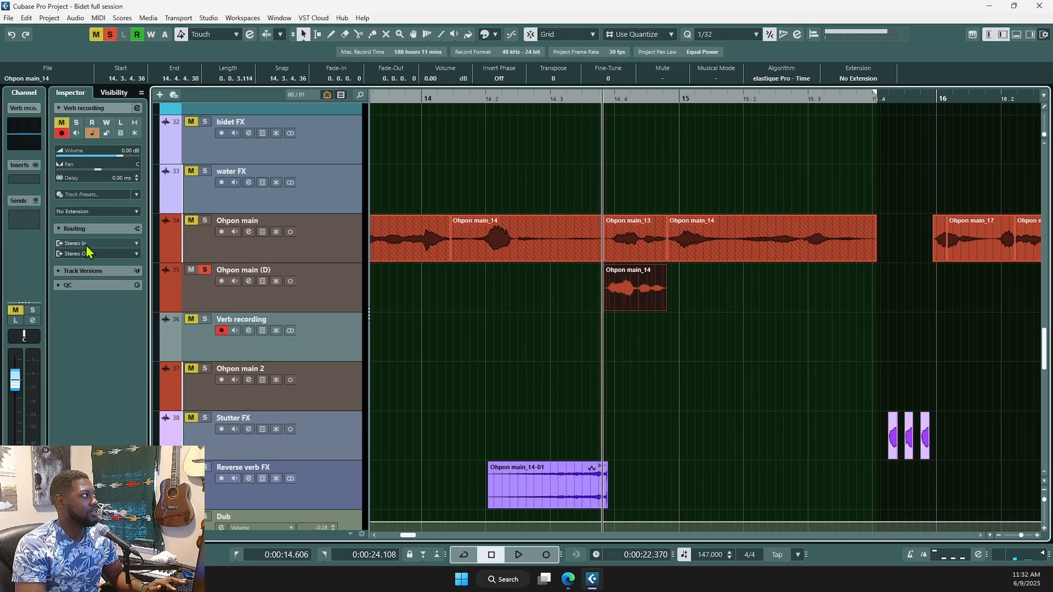
left_click(84, 243)
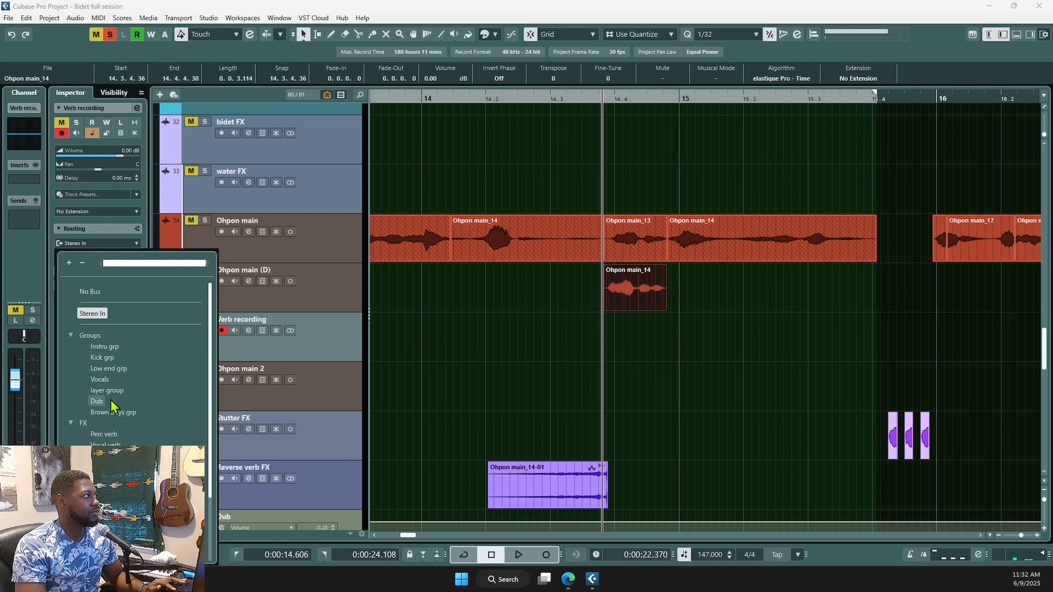
left_click(101, 379)
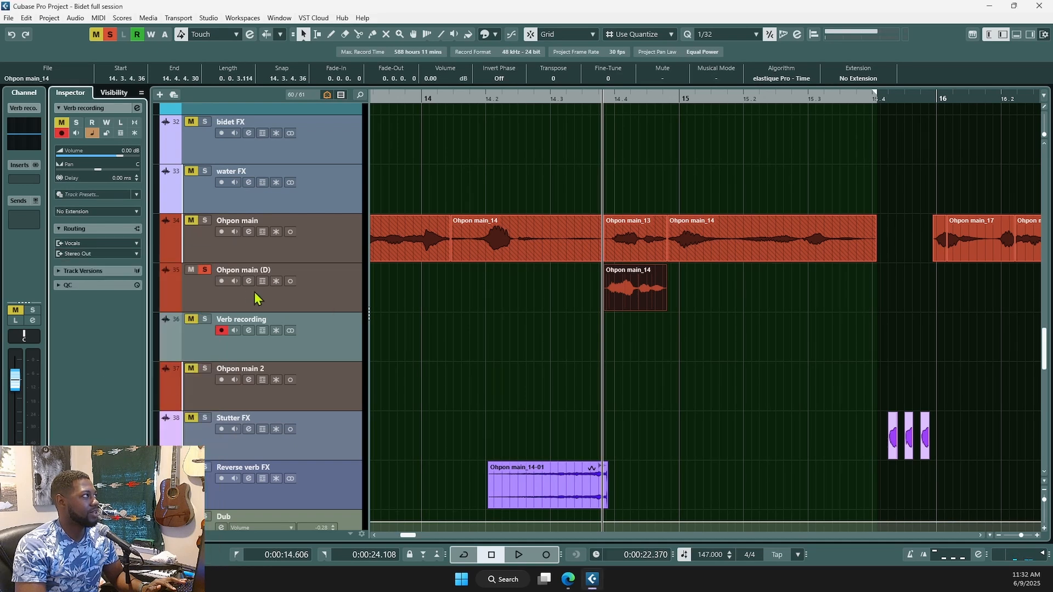
left_click(235, 331)
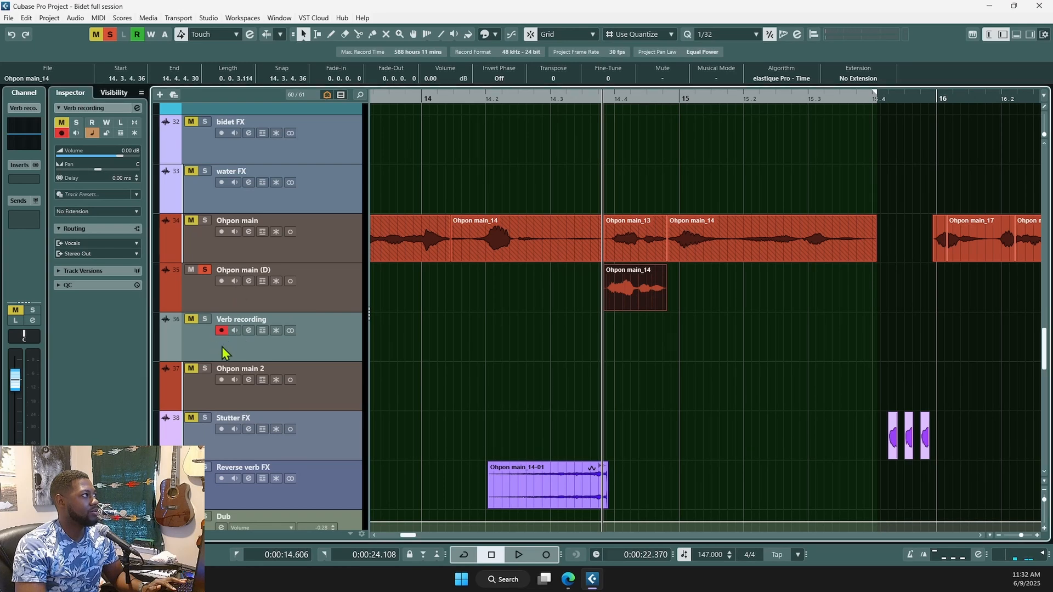
left_click(204, 320)
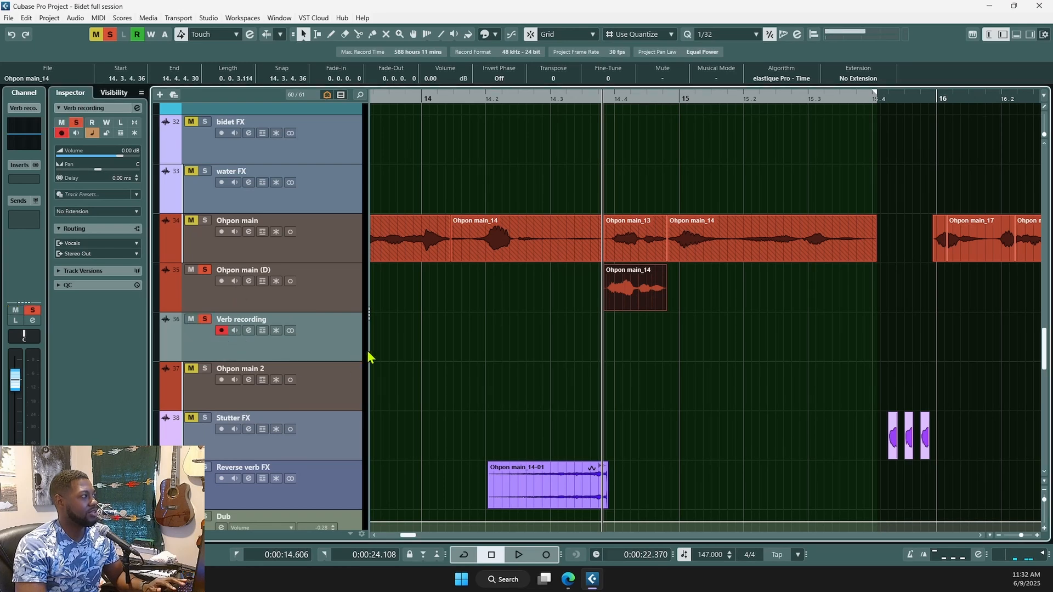
- Record the reverb onto Verb recording, then split at bar 15 and delete the tail
key("KP_Multiply")
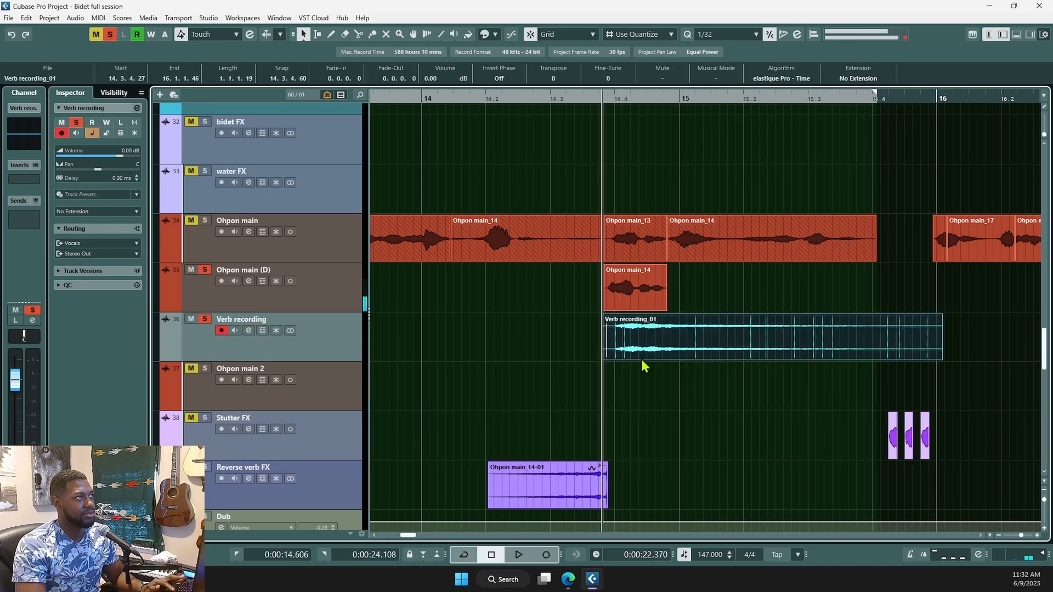
key("space")
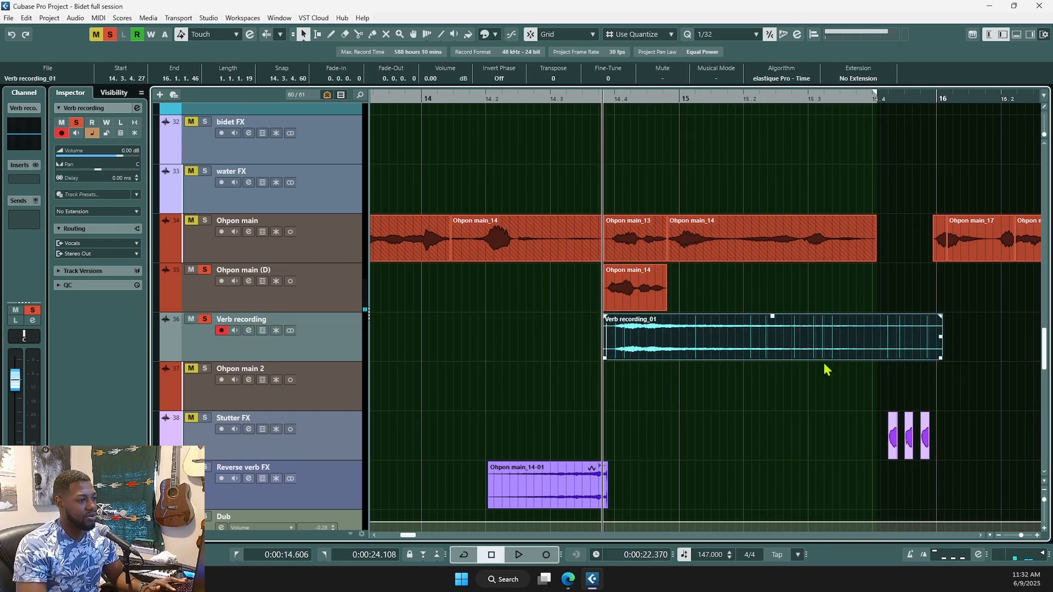
left_click(683, 349)
key("Delete")
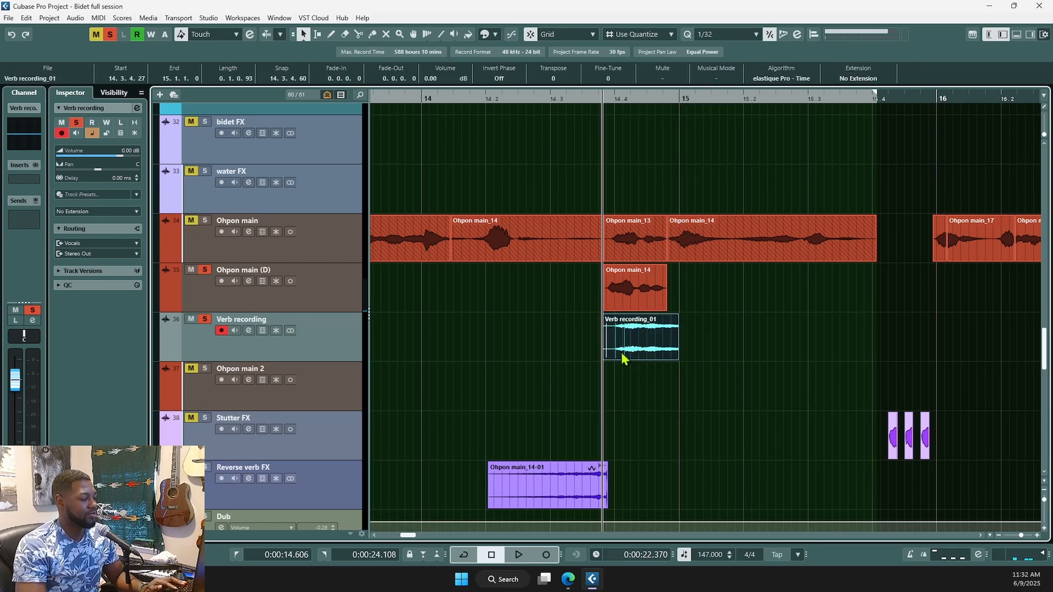
- Reverse the Verb recording_01 clip via Processes, unsolo Ohpon main (D) and audition it
right_click(653, 348)
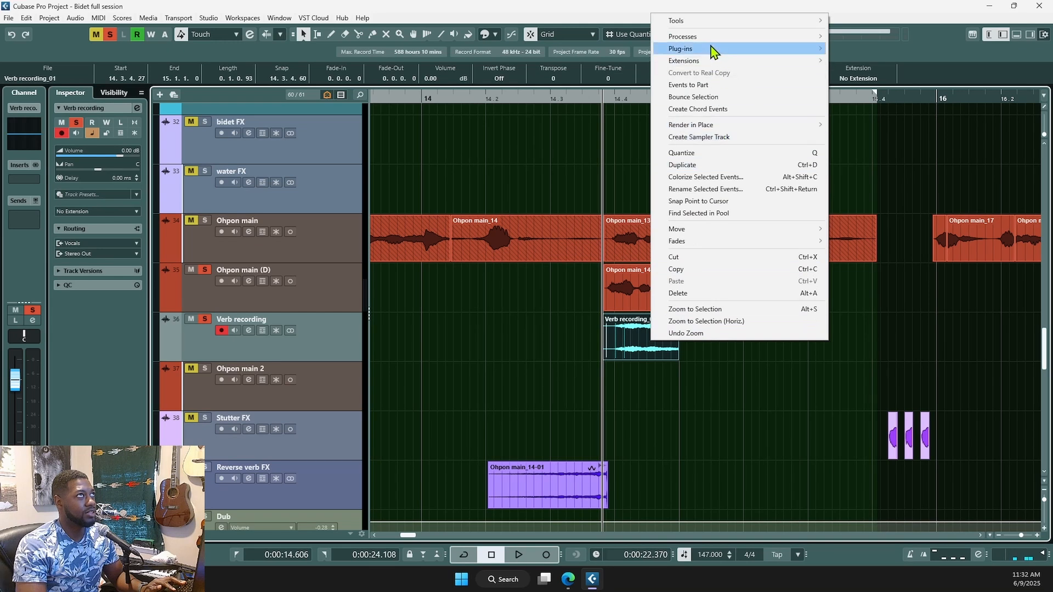
mouse_move(714, 41)
mouse_move(854, 49)
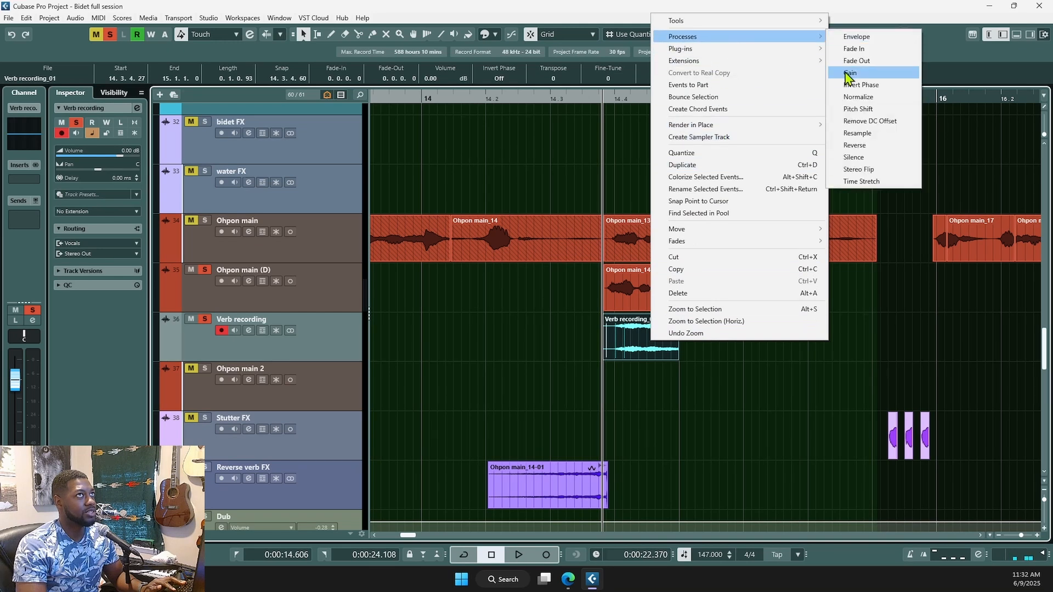
left_click(856, 150)
left_click(204, 271)
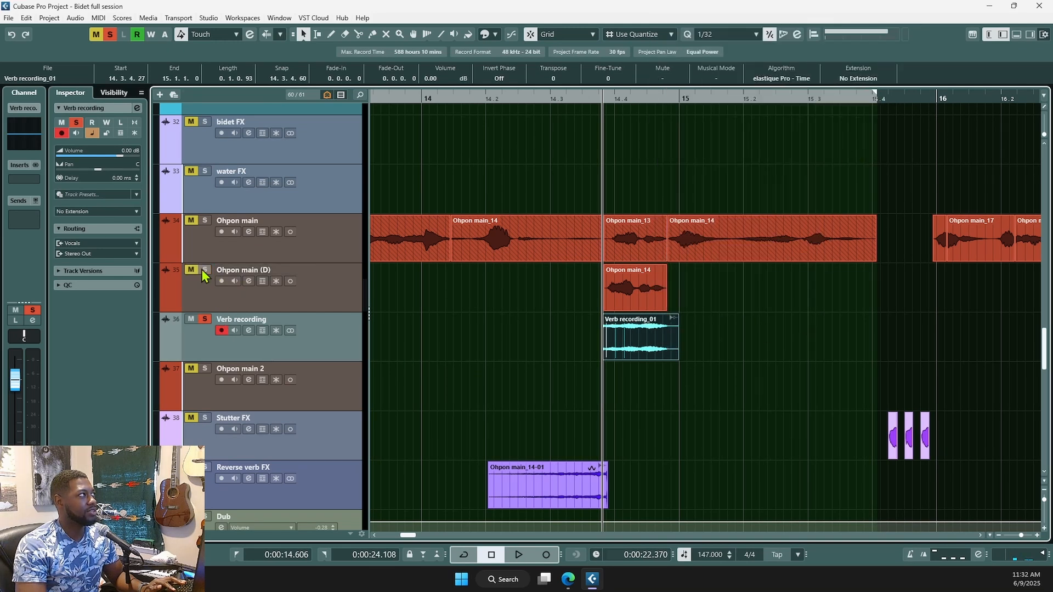
key("space")
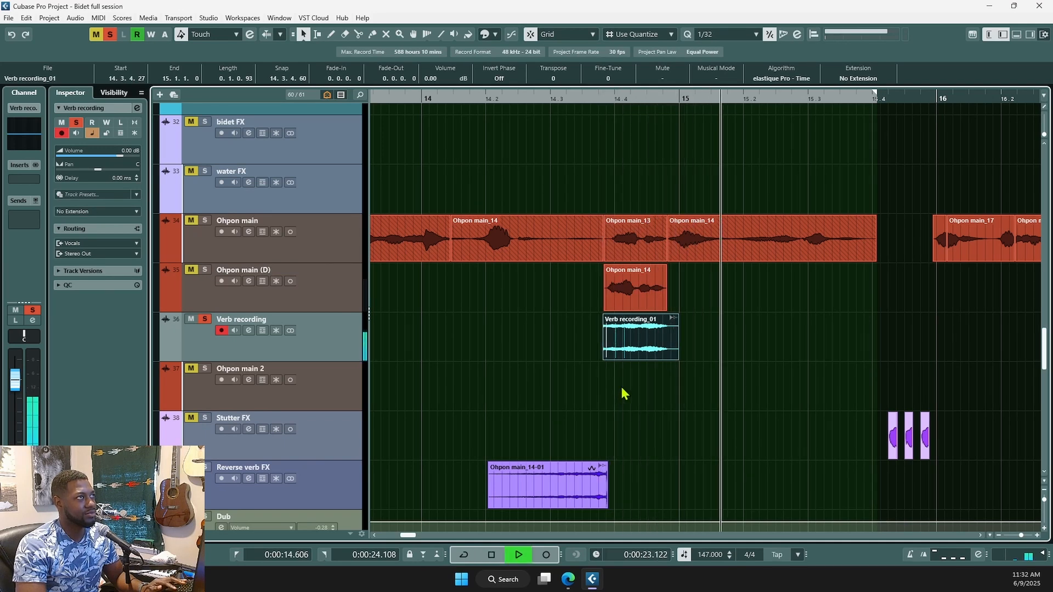
key("space")
- Replay the reversed clip from about bar 14.2, then unsolo Verb recording and Reverse verb FX
left_click(652, 351)
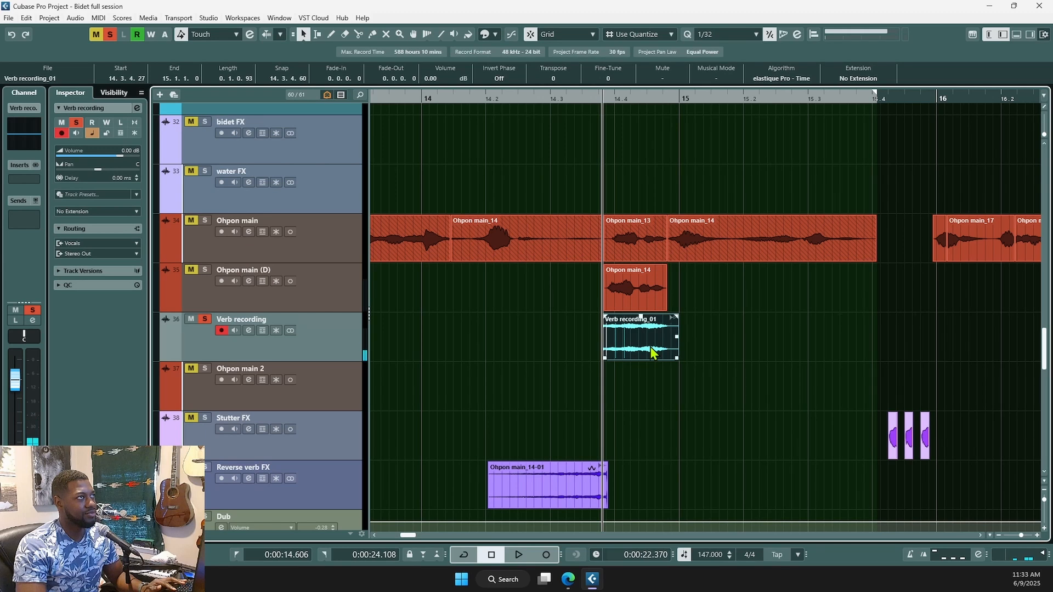
left_click(490, 446)
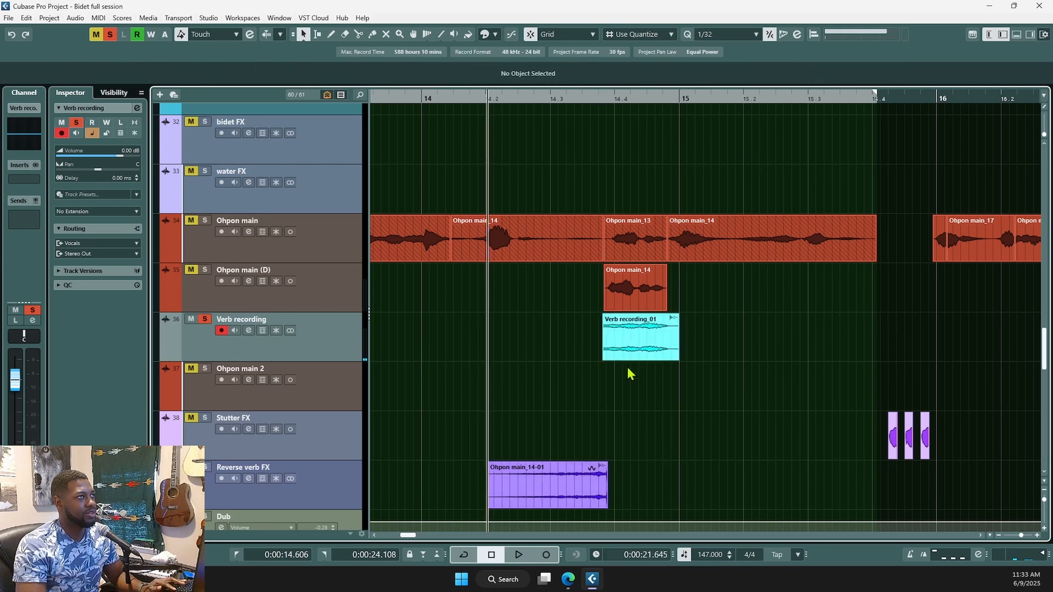
key("space")
key("space")
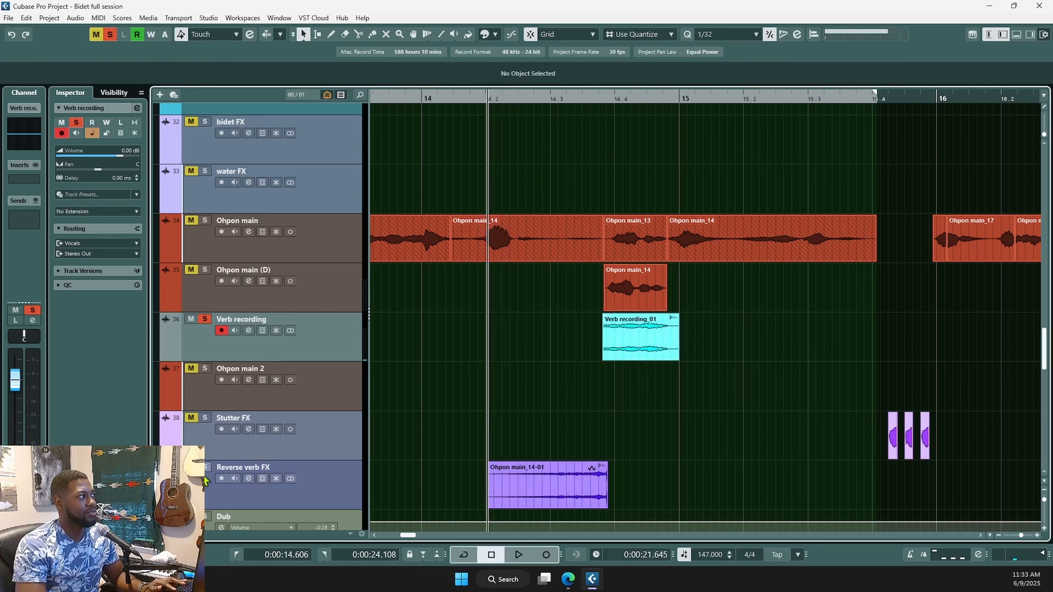
key("space")
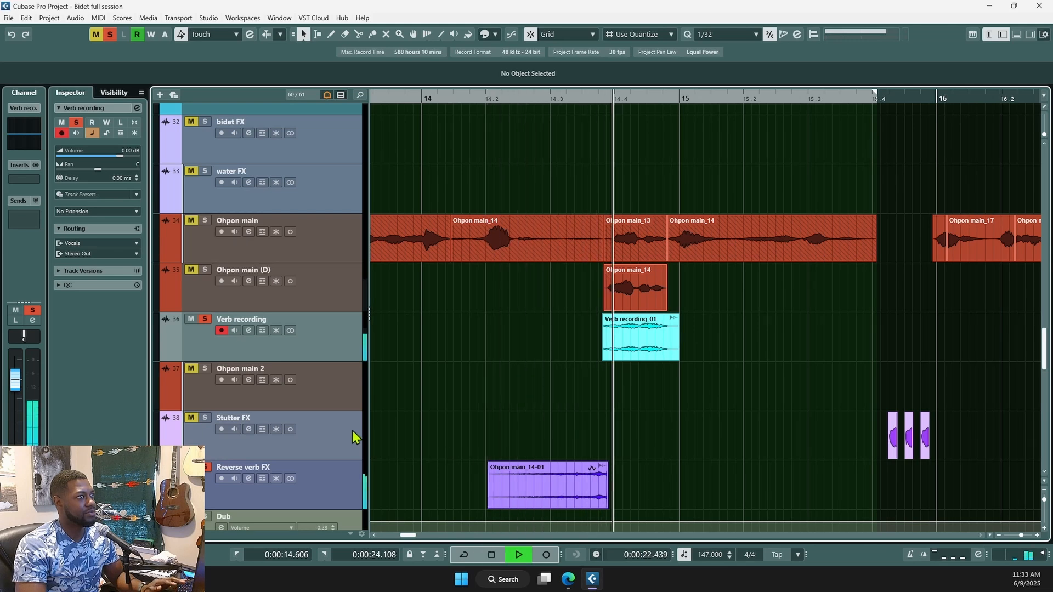
key("space")
left_click(205, 320)
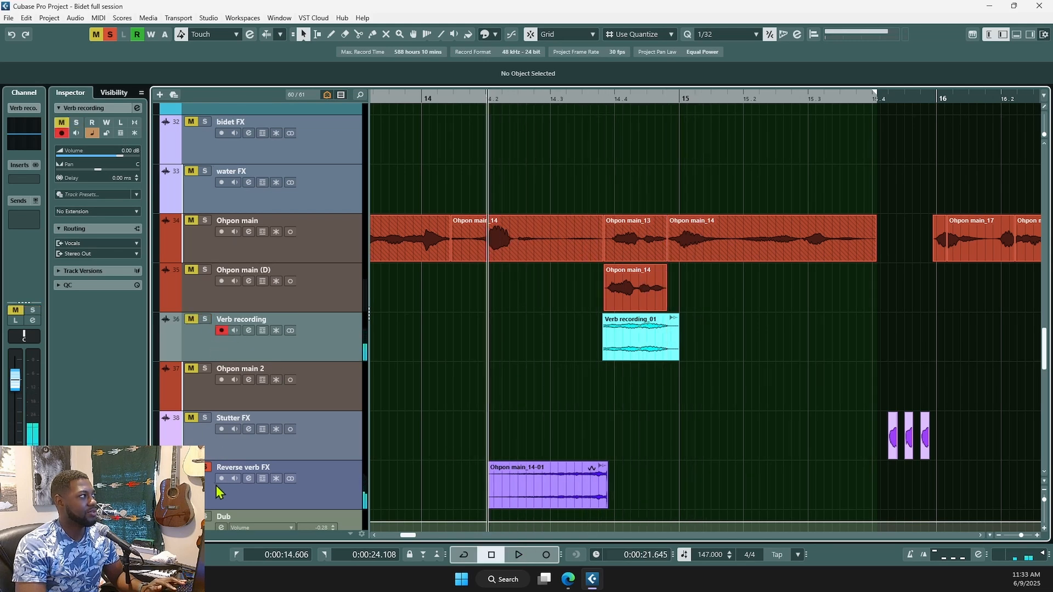
left_click(206, 468)
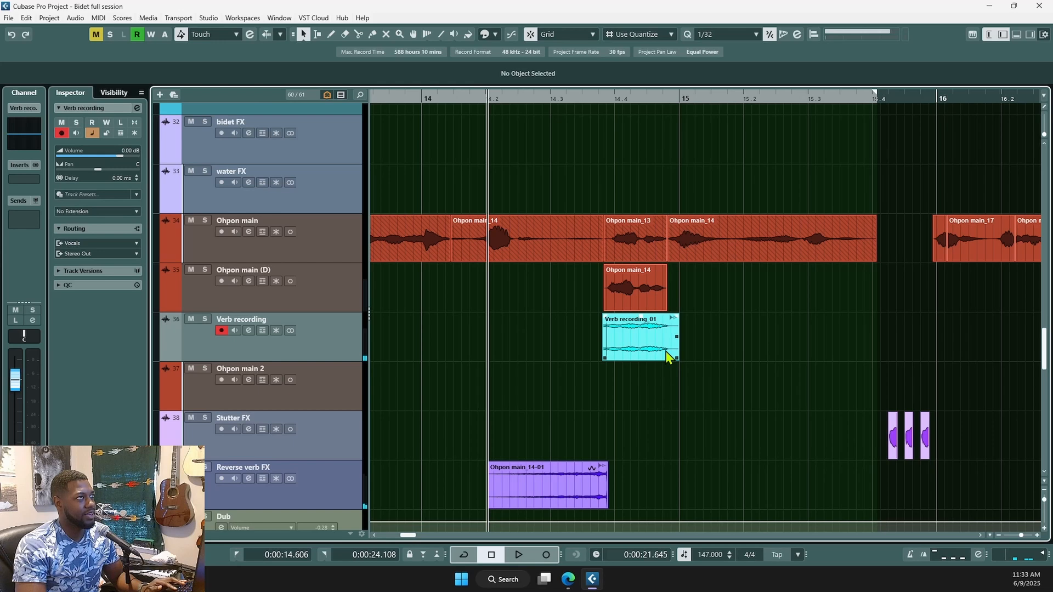
- Delete the Verb recording_01 clip along with the Verb recording and Ohpon main (D) tracks
left_click(643, 355)
key("Delete")
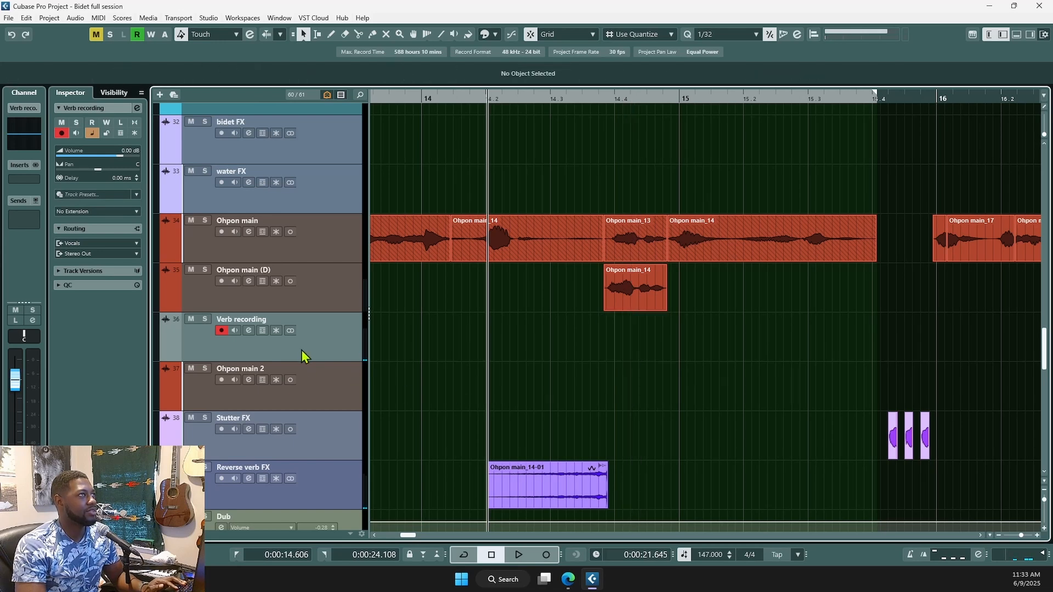
key("Delete")
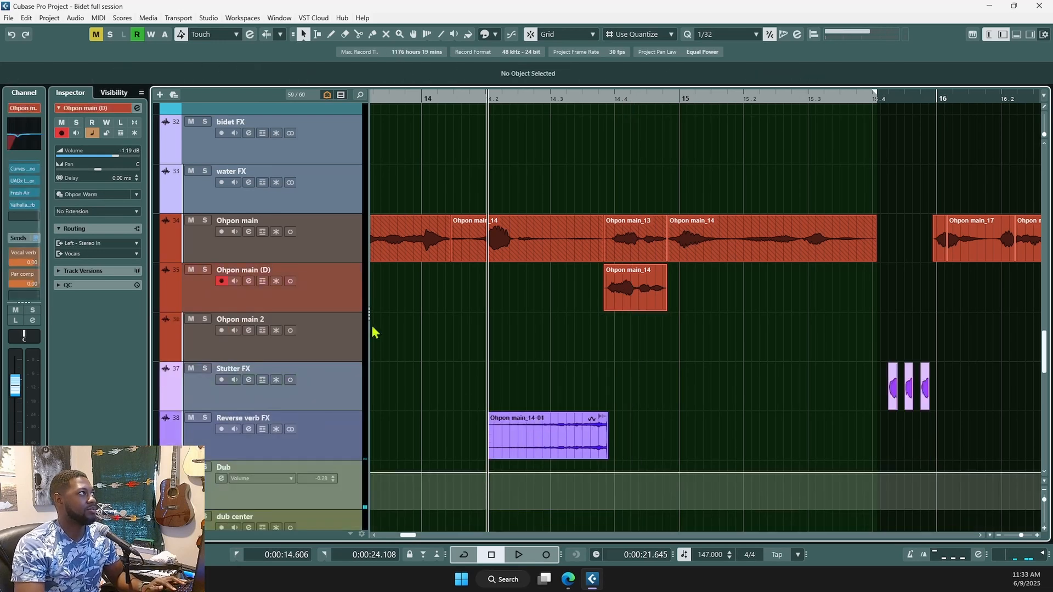
key("Delete")
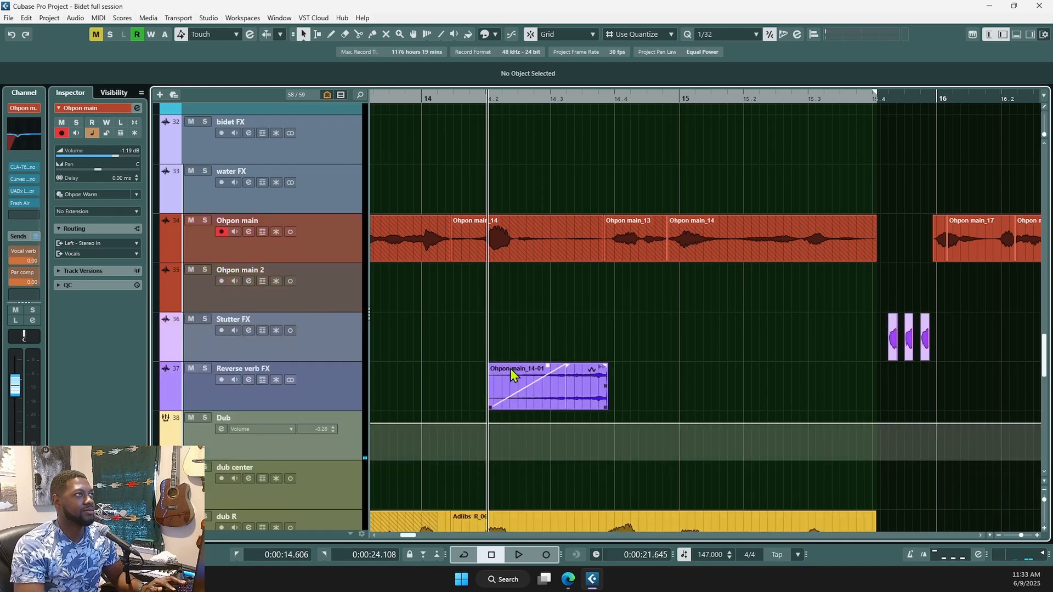
scroll(543, 351, "down", 5, "ctrl")
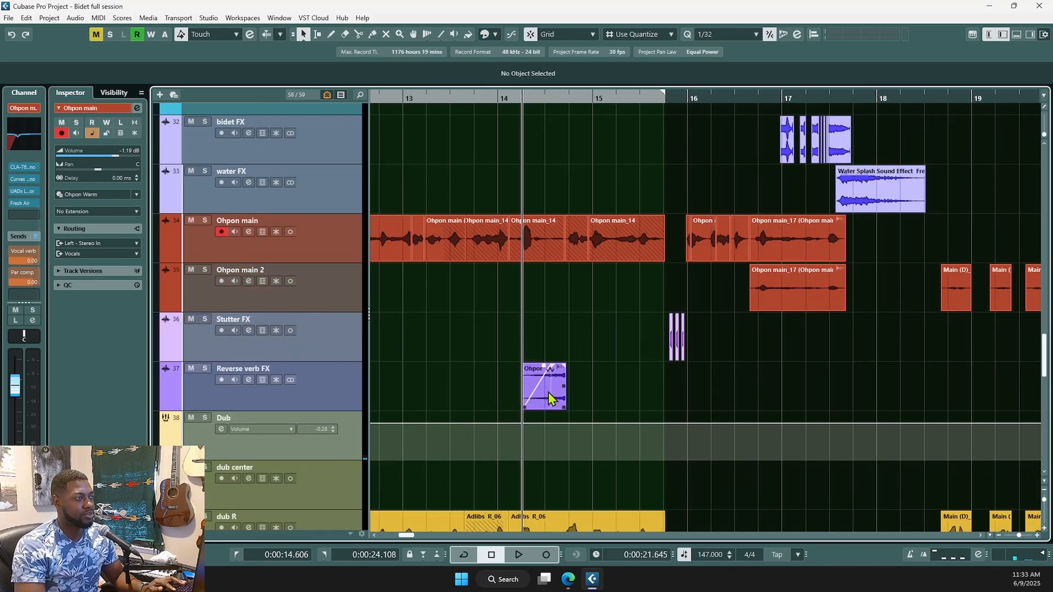
- Pull Reverse verb FX's volume down from 6.02 dB and play back the reverse-verb section
left_click(305, 376)
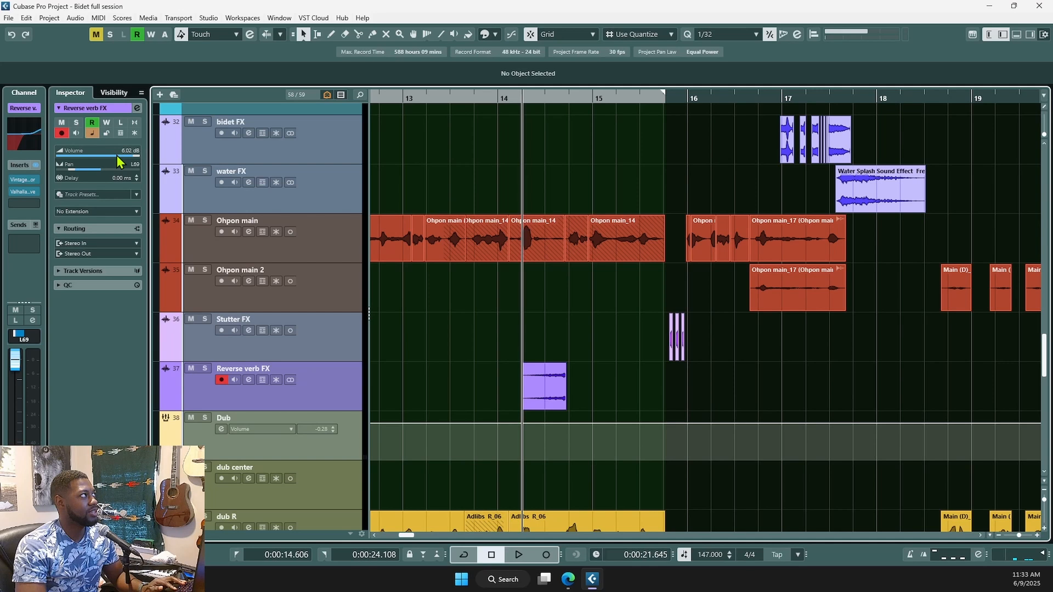
left_click_drag(122, 157, 100, 158)
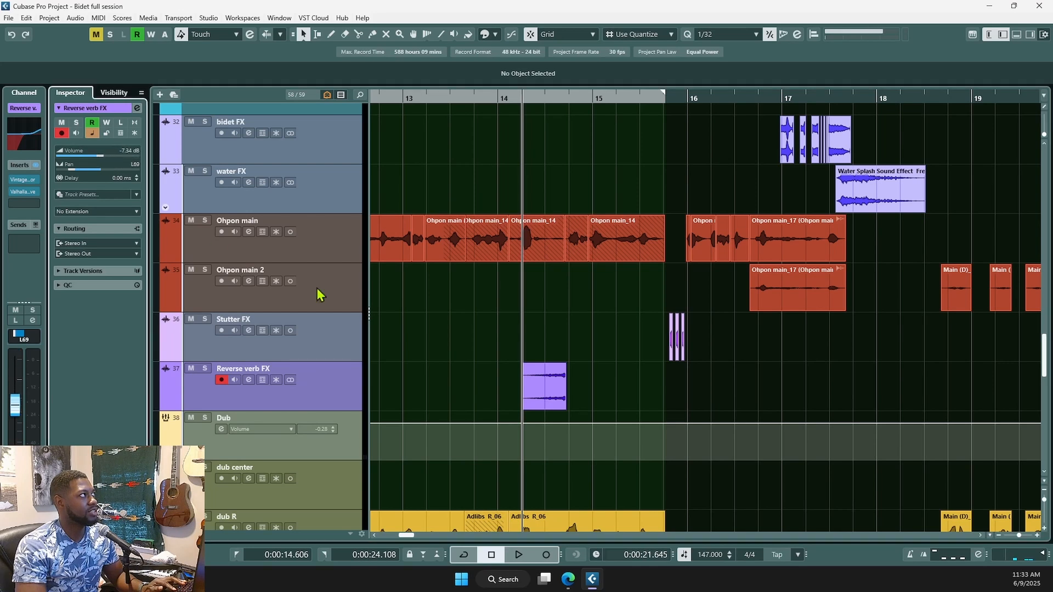
scroll(124, 155, "up", 1)
scroll(130, 158, "up", 2)
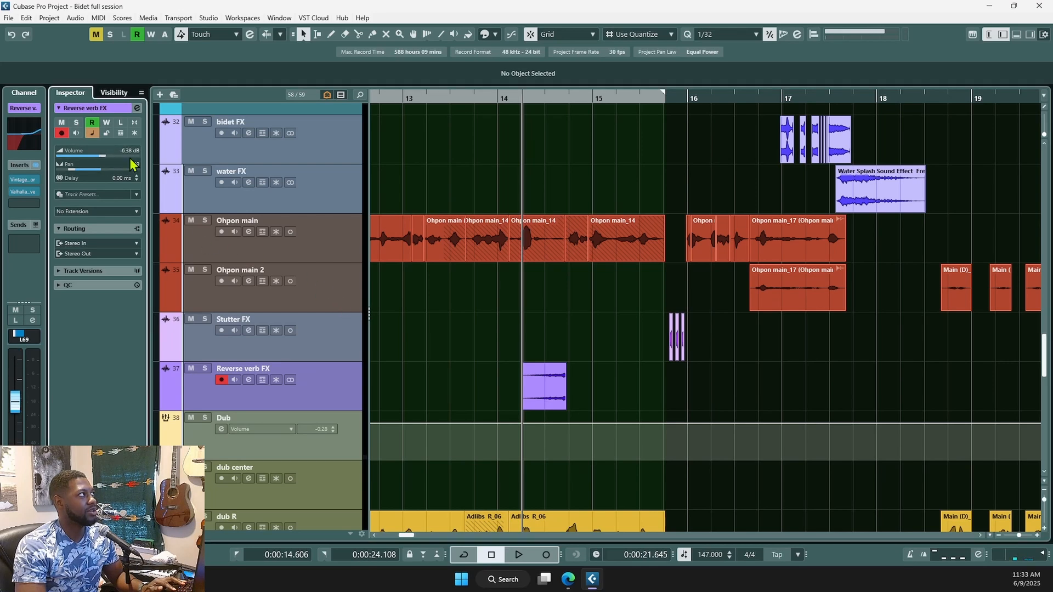
left_click(475, 387)
key("space")
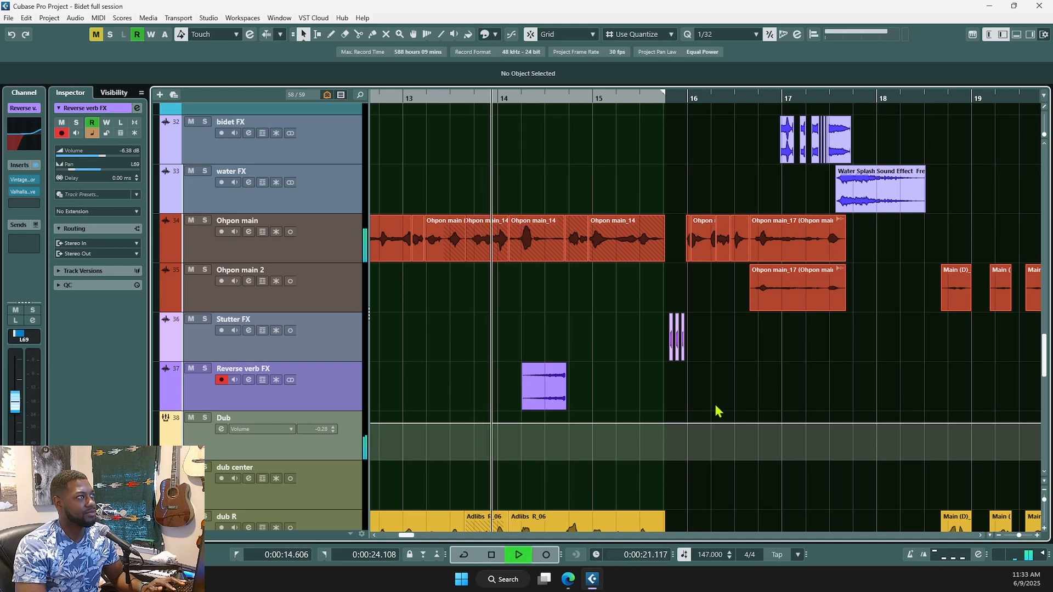
key("space")
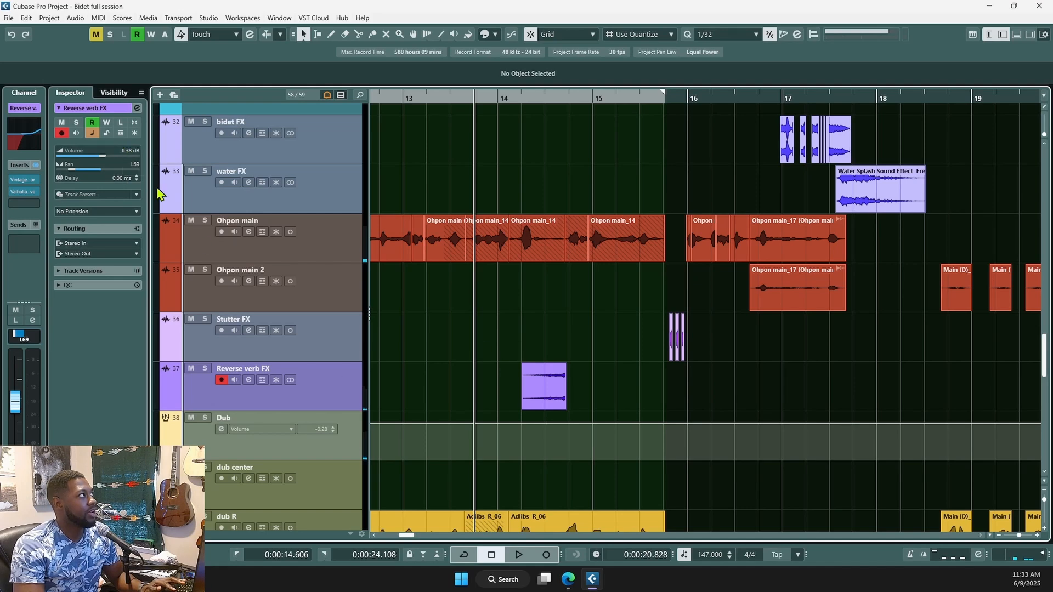
- Show the Reverse verb FX Pan Left-Right automation lane and zoom around bars 14–16
left_click(166, 405)
scroll(708, 480, "up", 5)
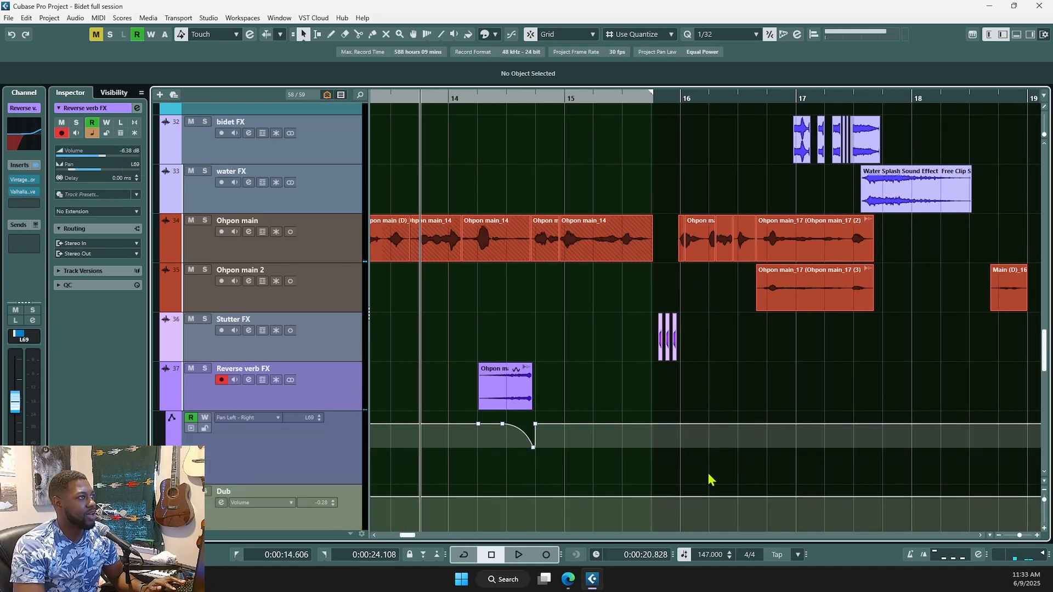
scroll(436, 456, "left", 1)
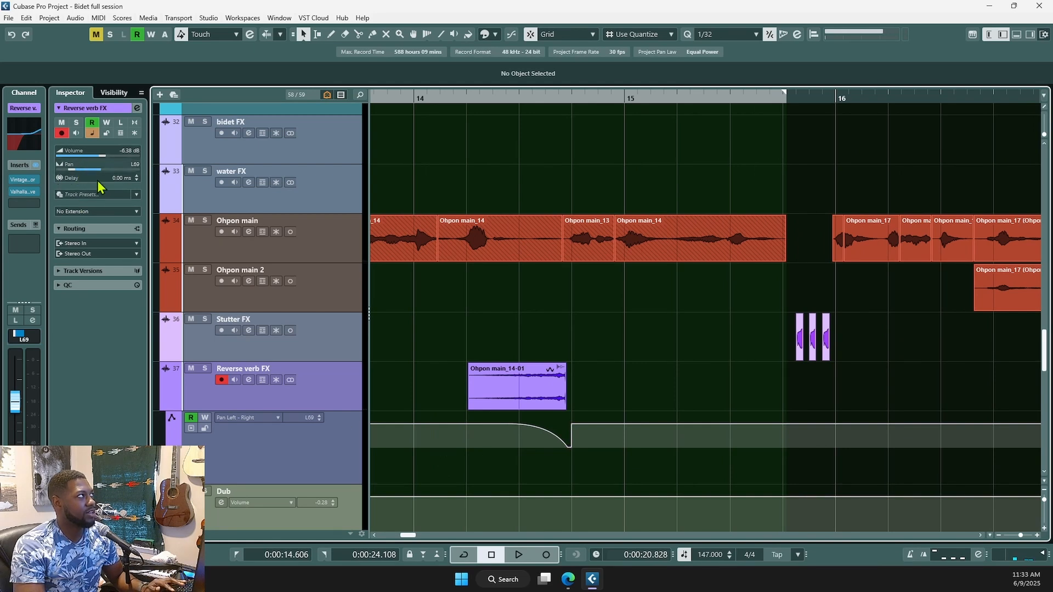
scroll(665, 369, "down", 4)
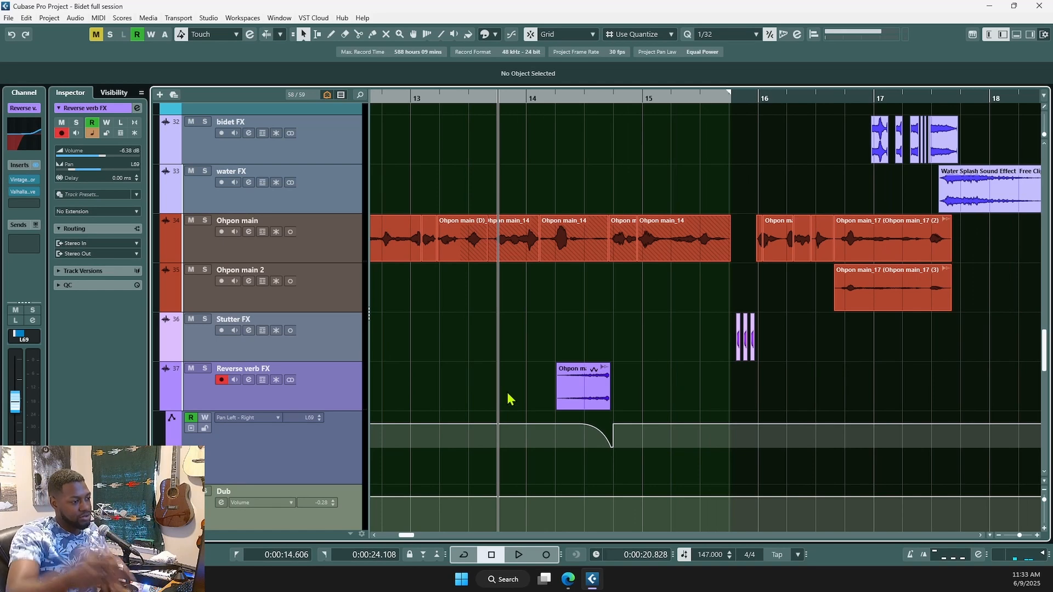
scroll(522, 362, "right", 3)
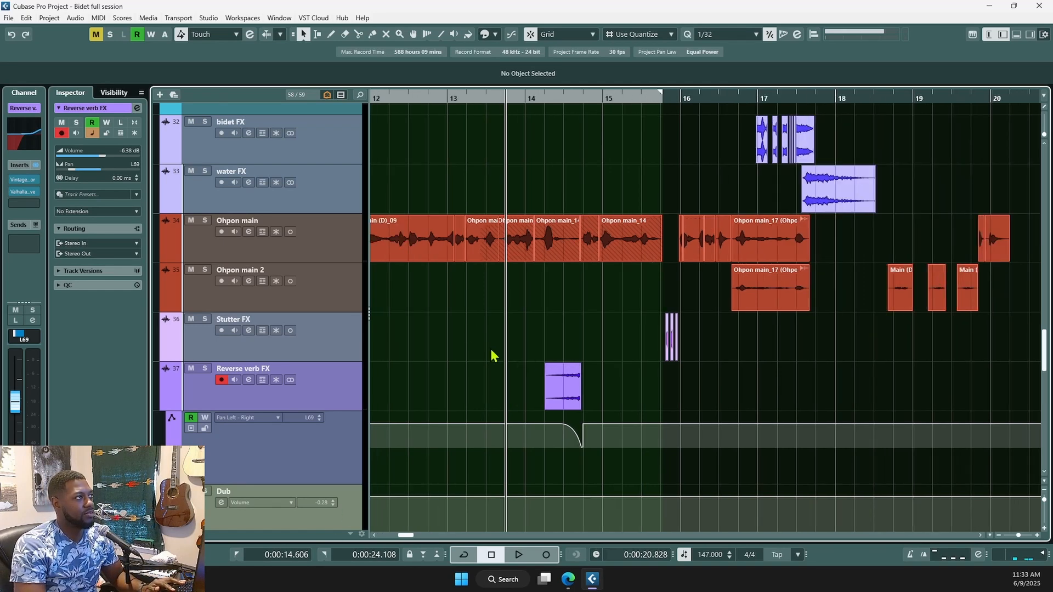
scroll(665, 389, "up", 4, "ctrl")
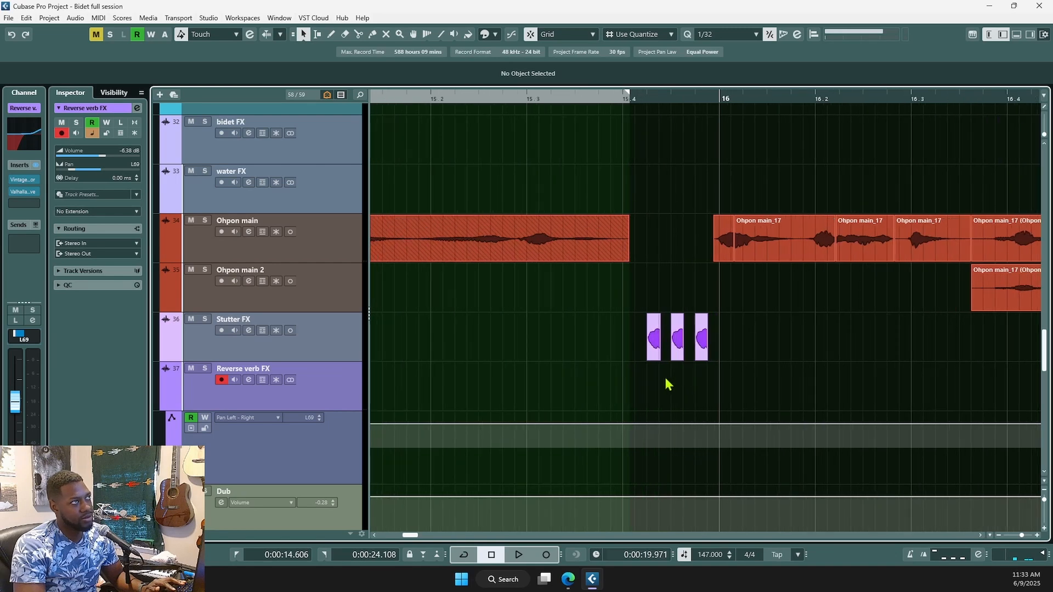
scroll(658, 374, "up", 2, "ctrl")
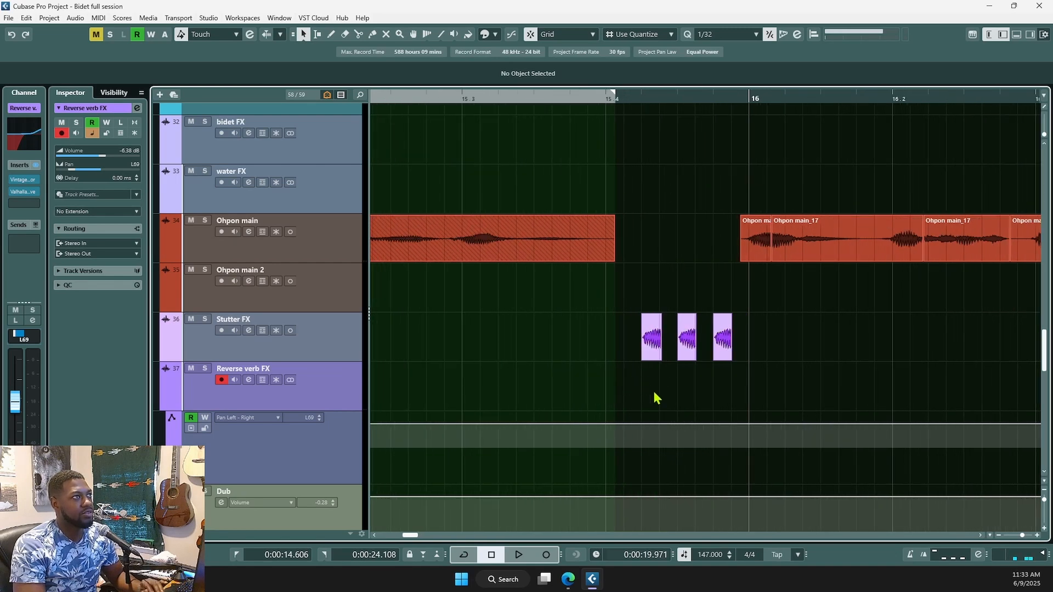
scroll(657, 398, "right", 3)
- Place the playback position just before bar 16
left_click(552, 381)
scroll(692, 253, "up", 2, "ctrl")
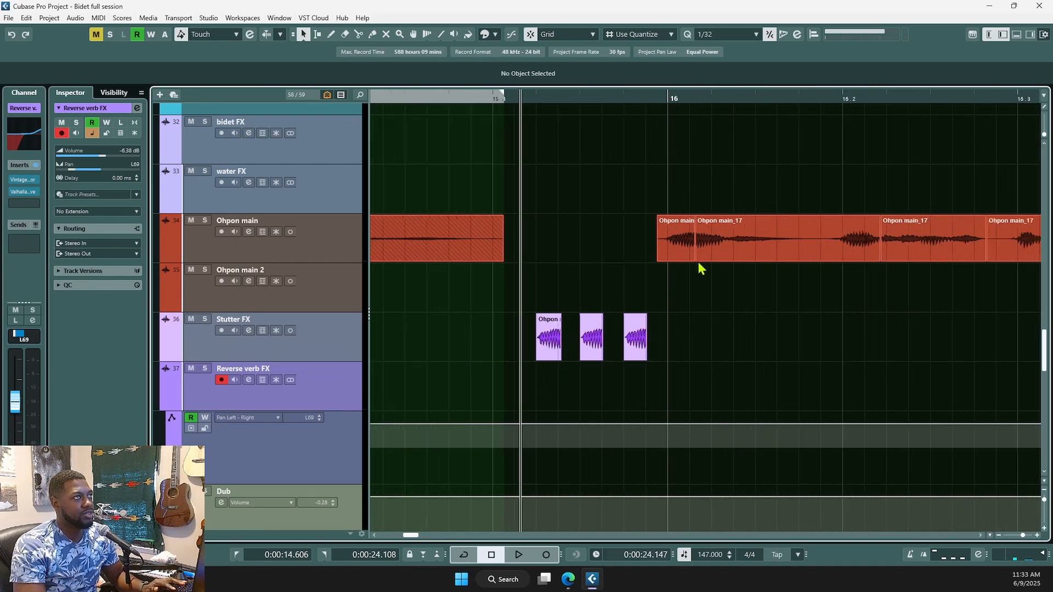
scroll(700, 267, "up", 3, "ctrl")
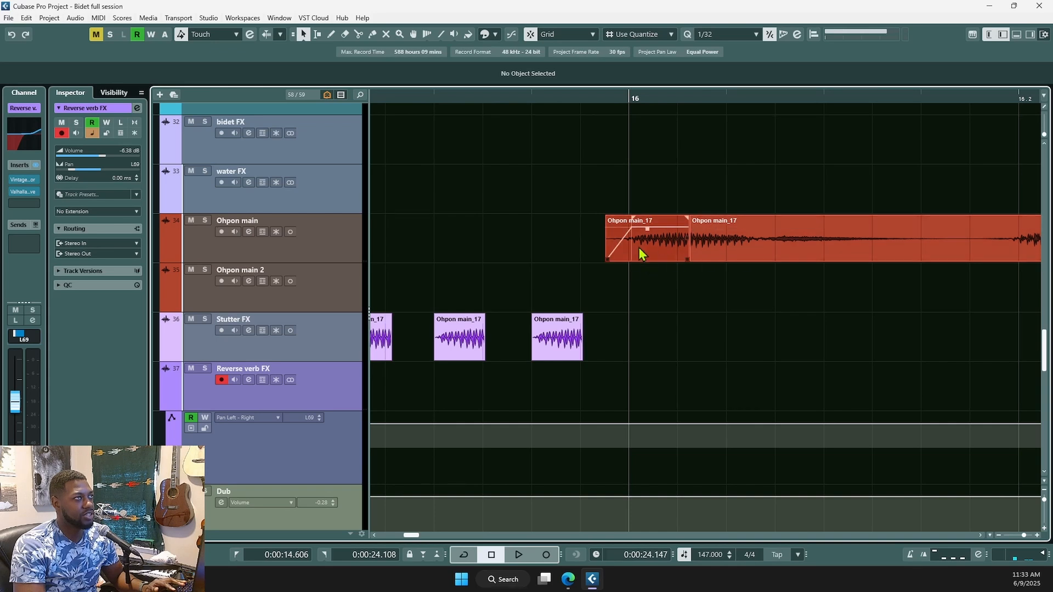
scroll(662, 300, "down", 2, "ctrl")
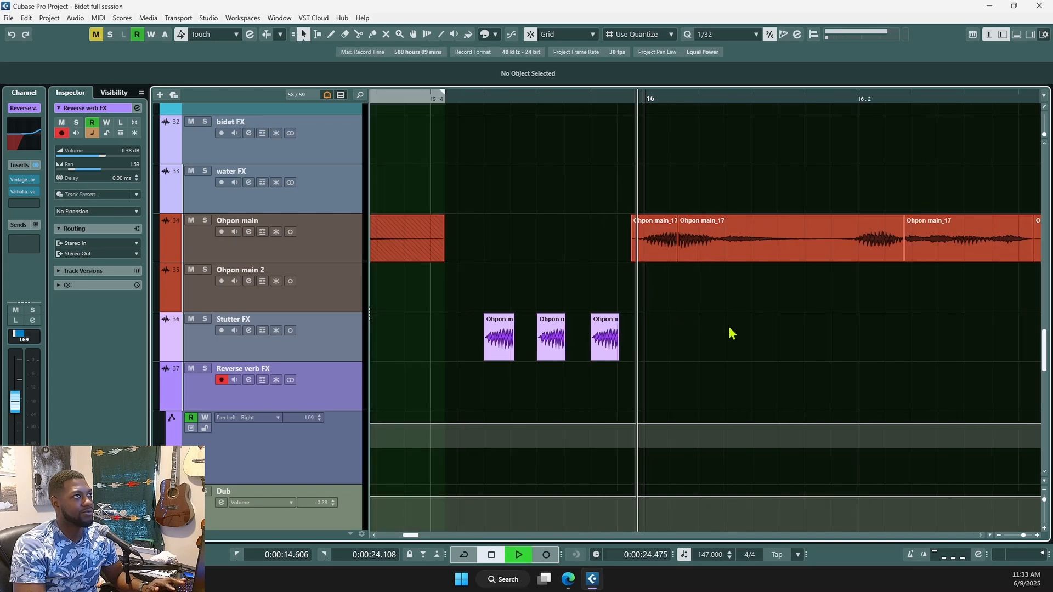
scroll(732, 334, "down", 2, "ctrl")
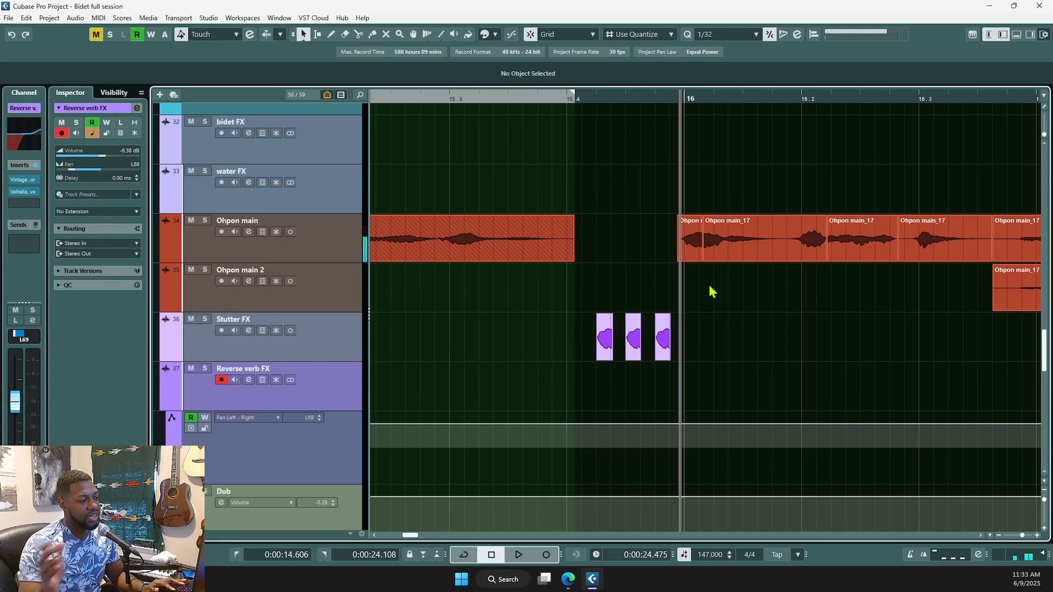
- Solo the Stutter FX track and audition the passage
left_click(204, 322)
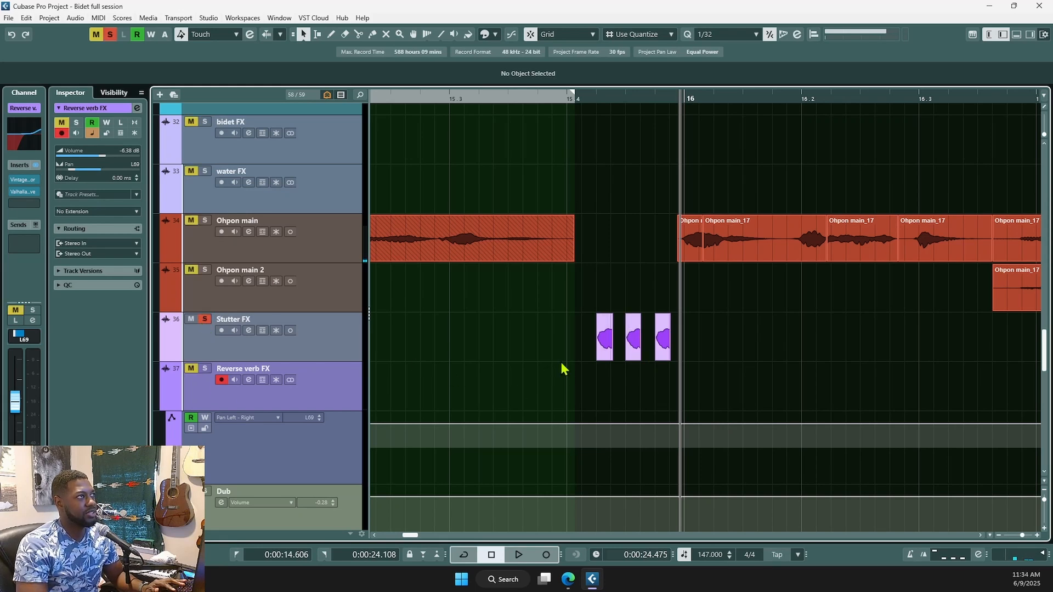
key("space")
key("space")
key("space")
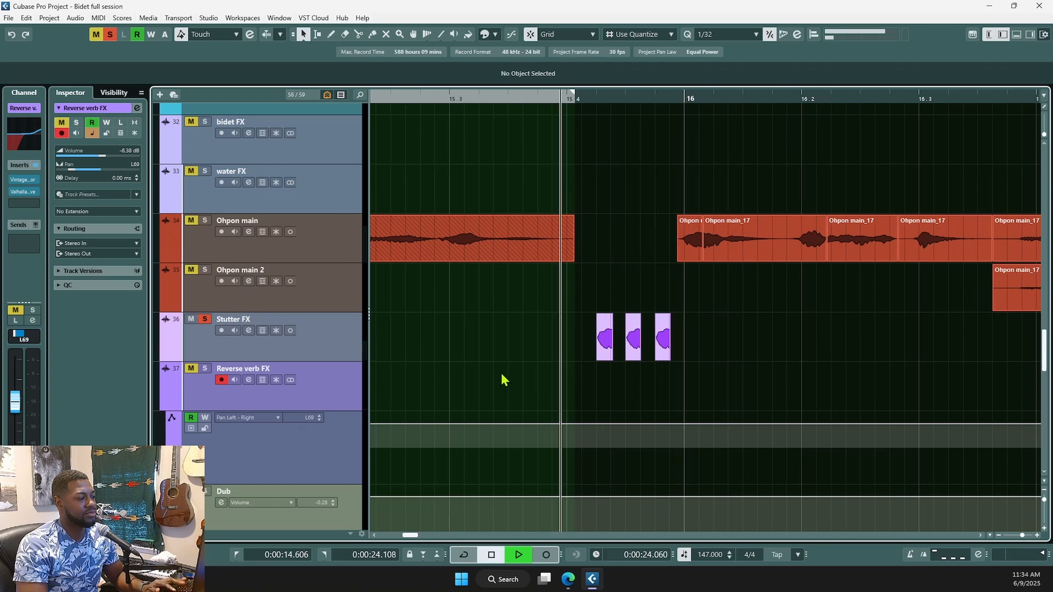
key("space")
left_click(334, 329)
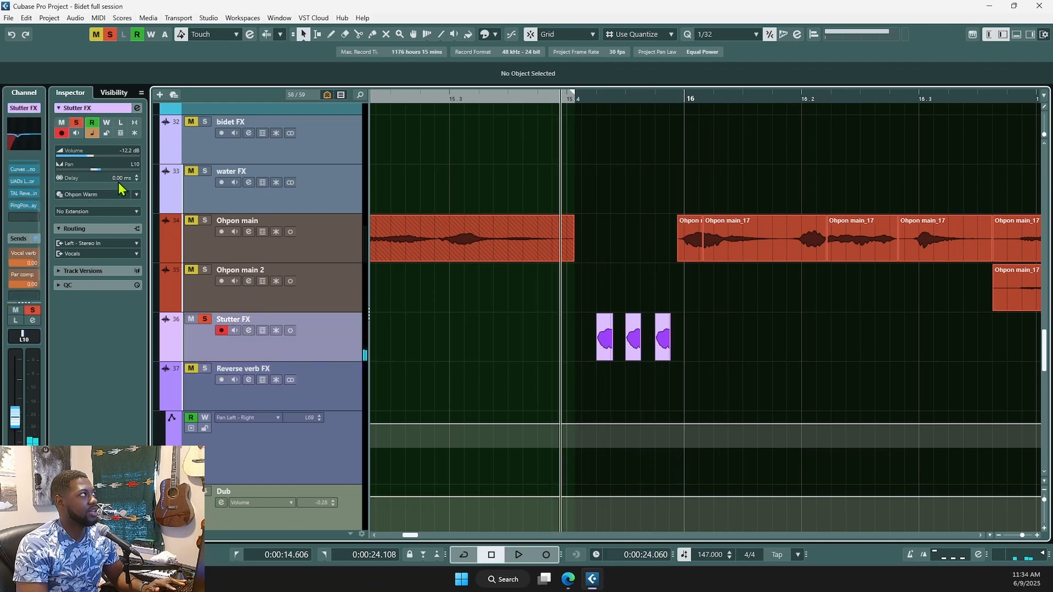
- Play the passage and lower the Stutter FX volume to about -12.5 dB
key("space")
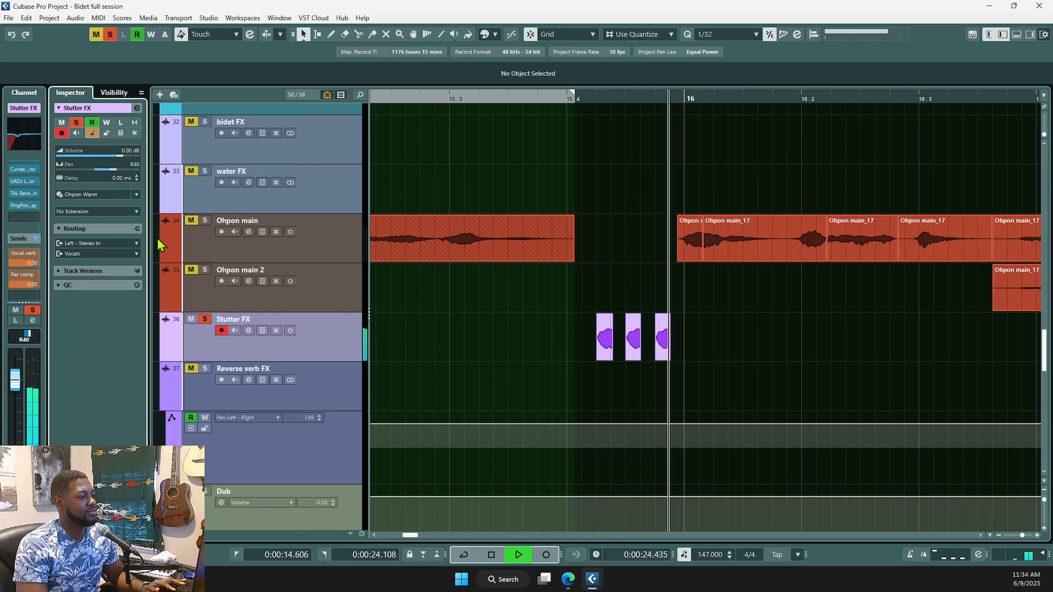
key("space")
left_click_drag(117, 156, 91, 165)
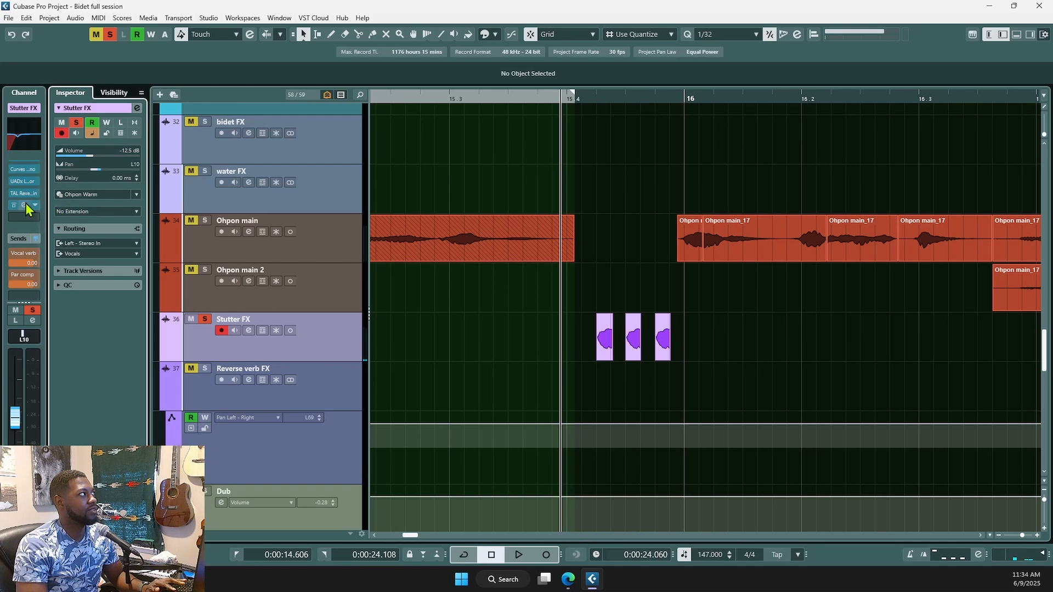
scroll(247, 296, "up", 2)
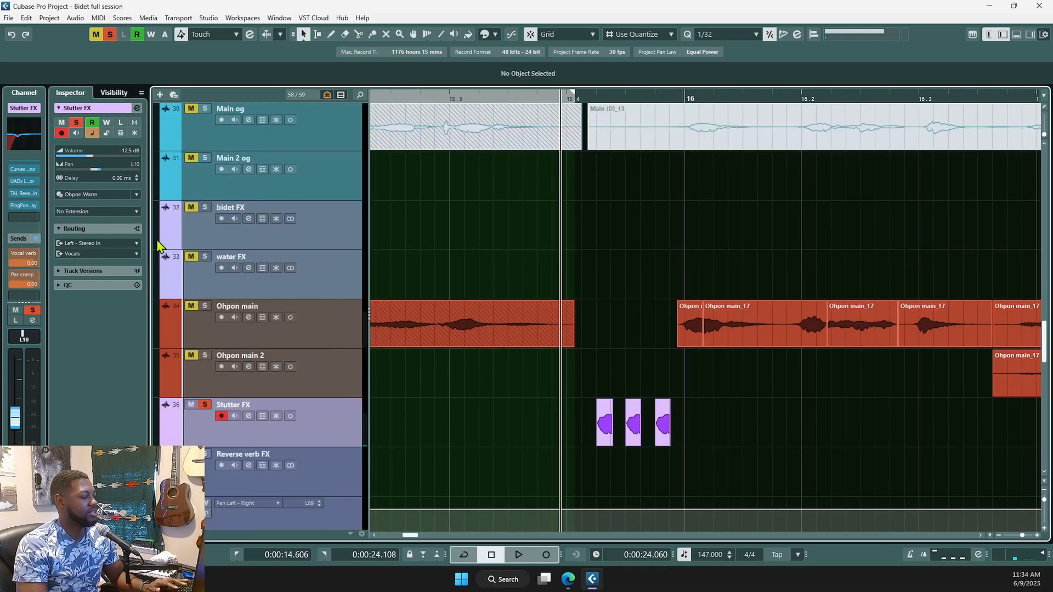
left_click(249, 416)
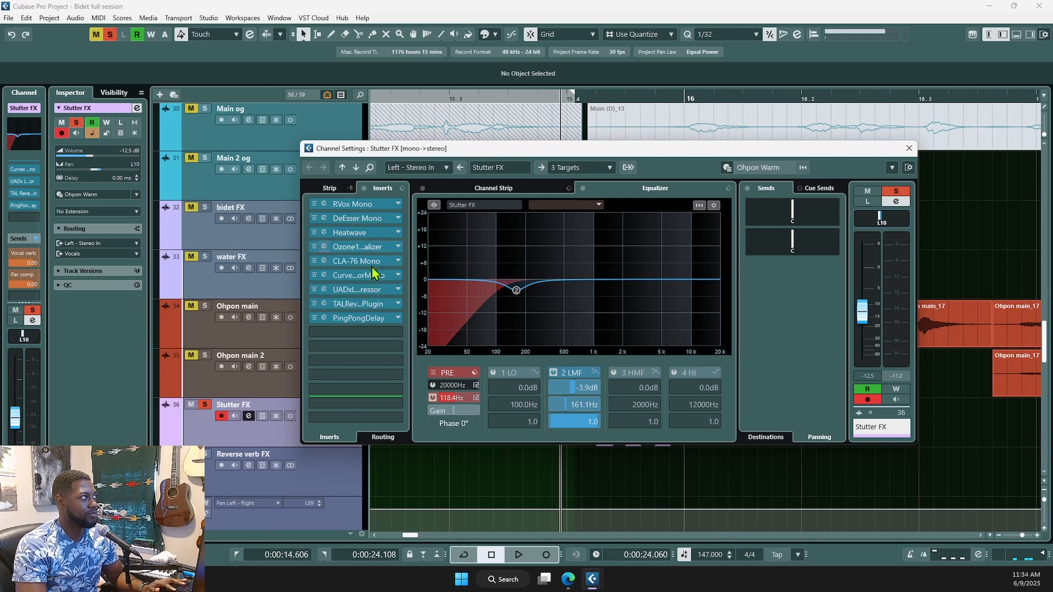
left_click(331, 307)
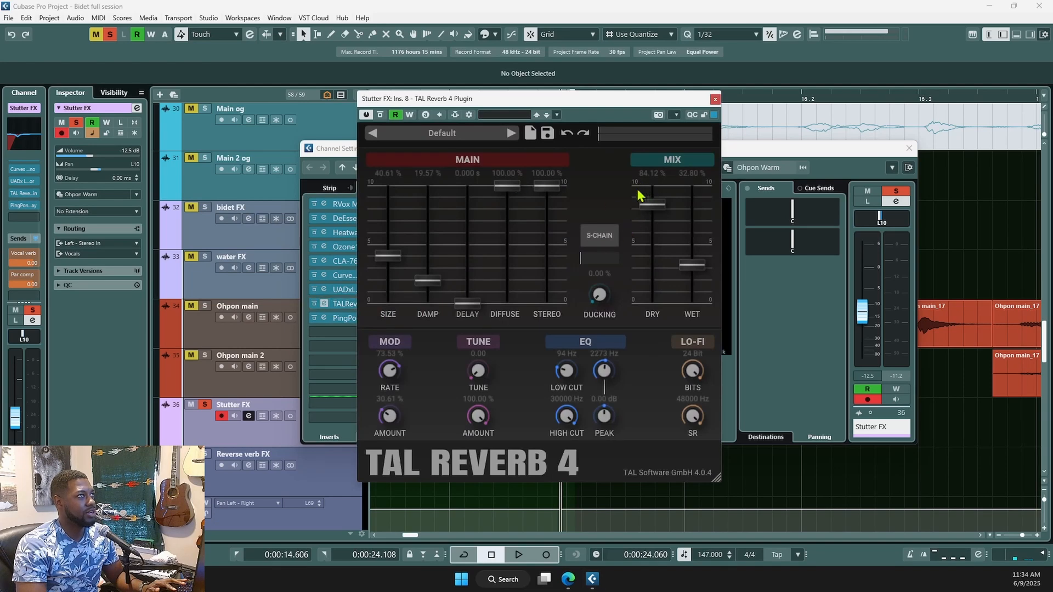
left_click(716, 99)
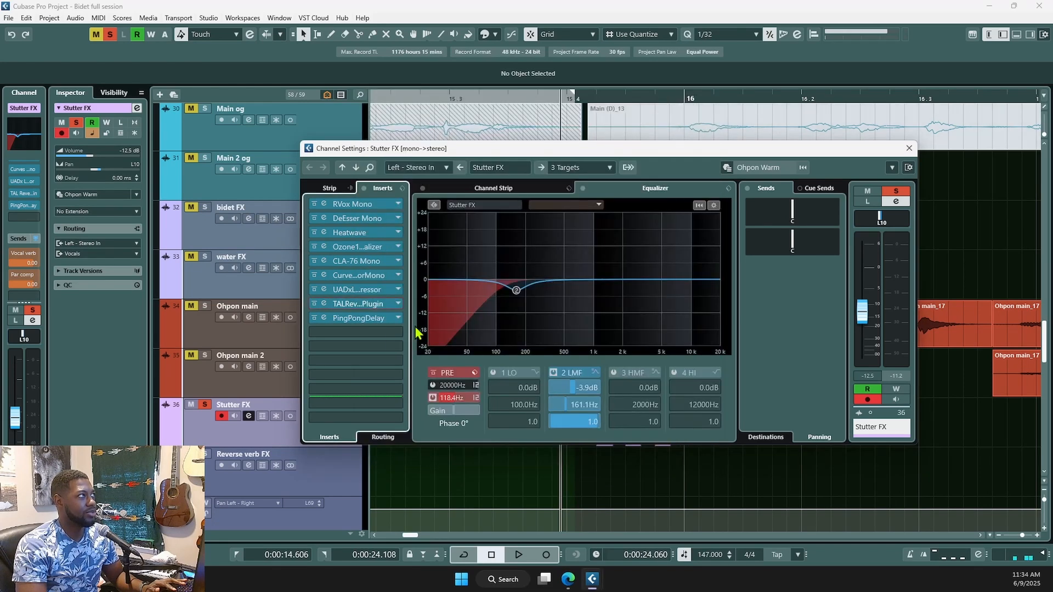
left_click(346, 318)
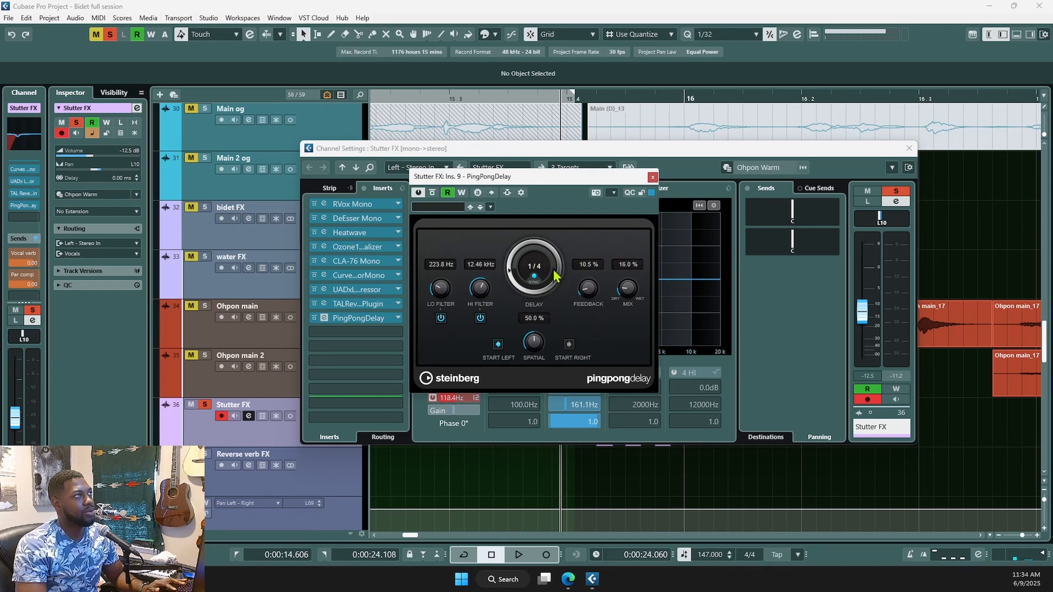
left_click(653, 177)
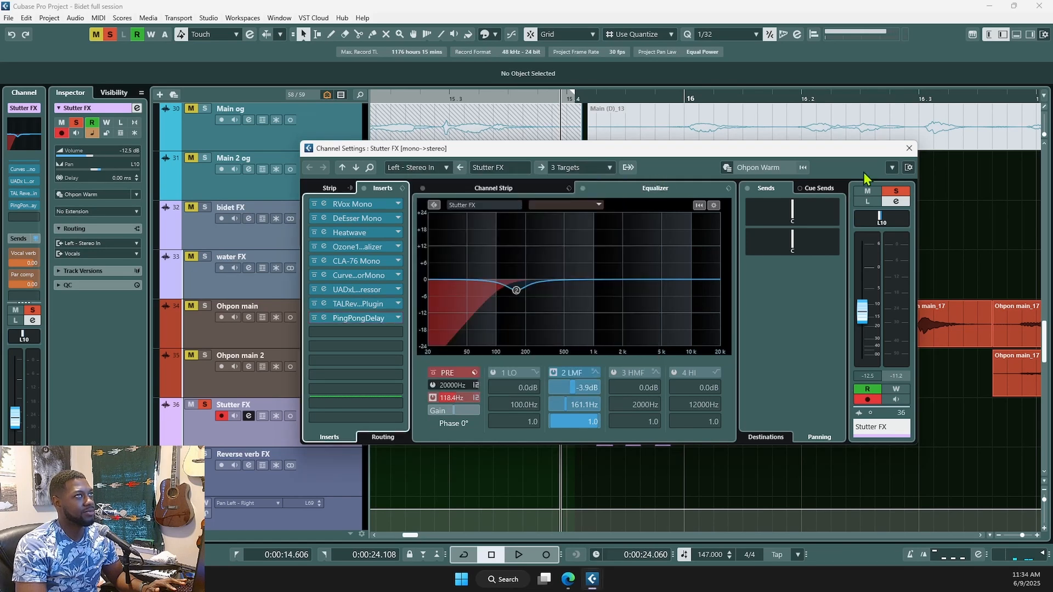
left_click(377, 318)
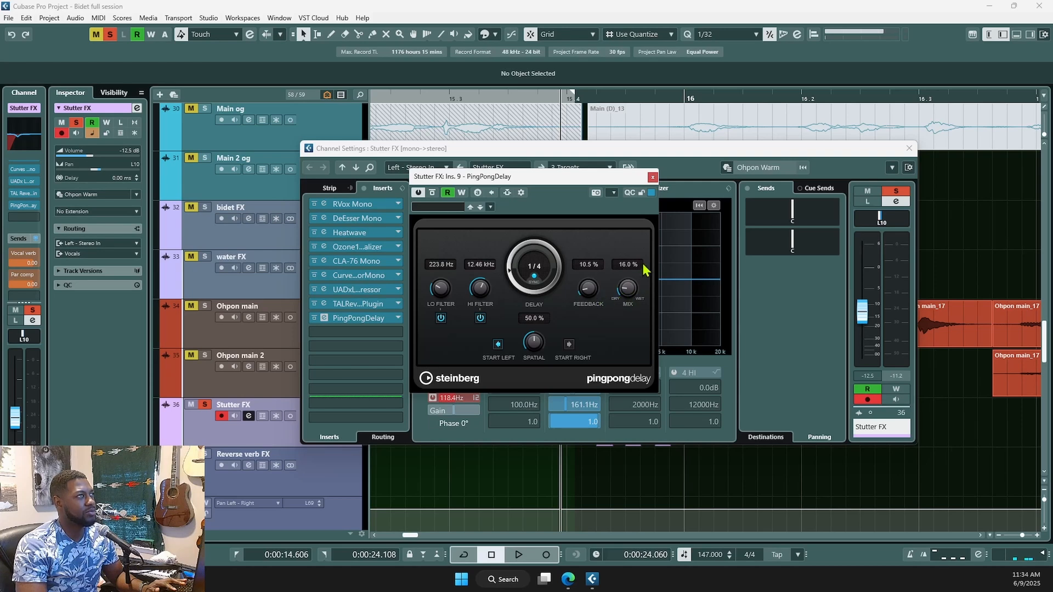
left_click(652, 177)
left_click(909, 148)
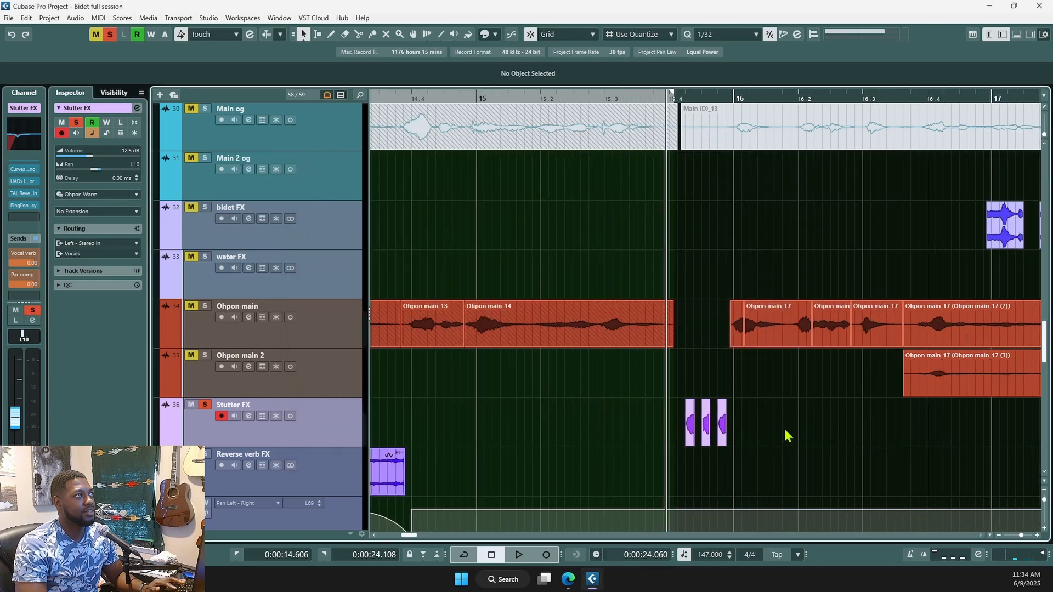
- Move the playback position earlier in the song and audition from there
left_click(503, 442)
scroll(802, 409, "down", 2)
scroll(802, 409, "down", 1)
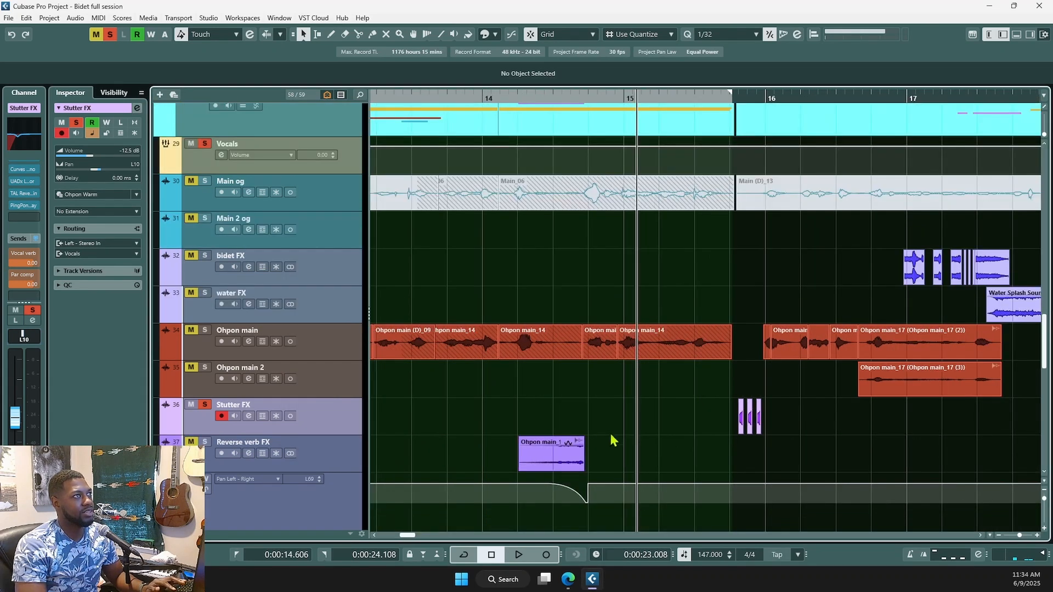
left_click(407, 409)
scroll(708, 408, "down", 2)
key("space")
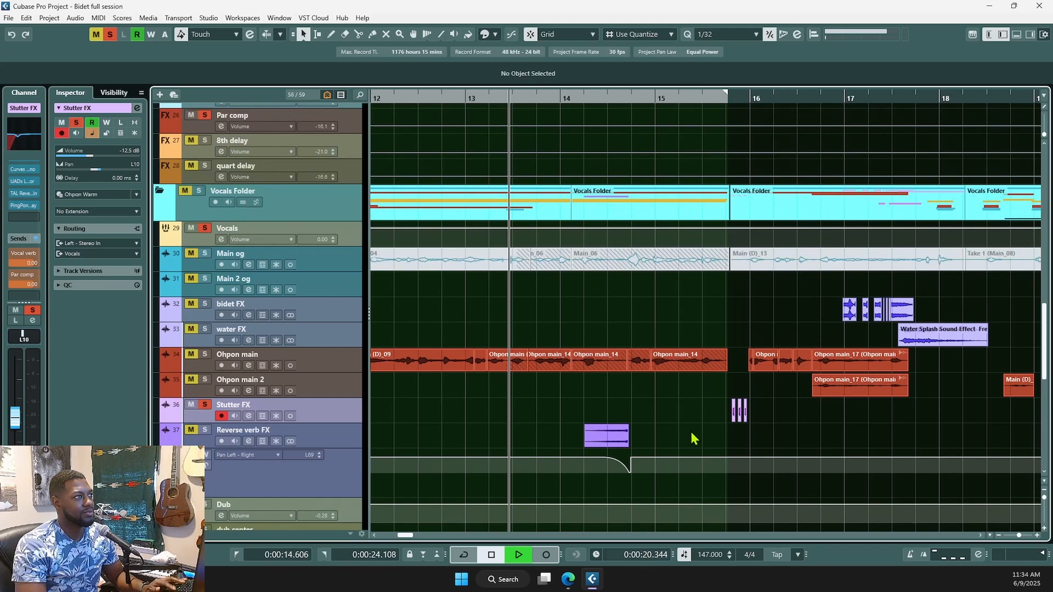
key("space")
- Unsolo Stutter FX and hide the Reverse verb FX automation lane
left_click(203, 407)
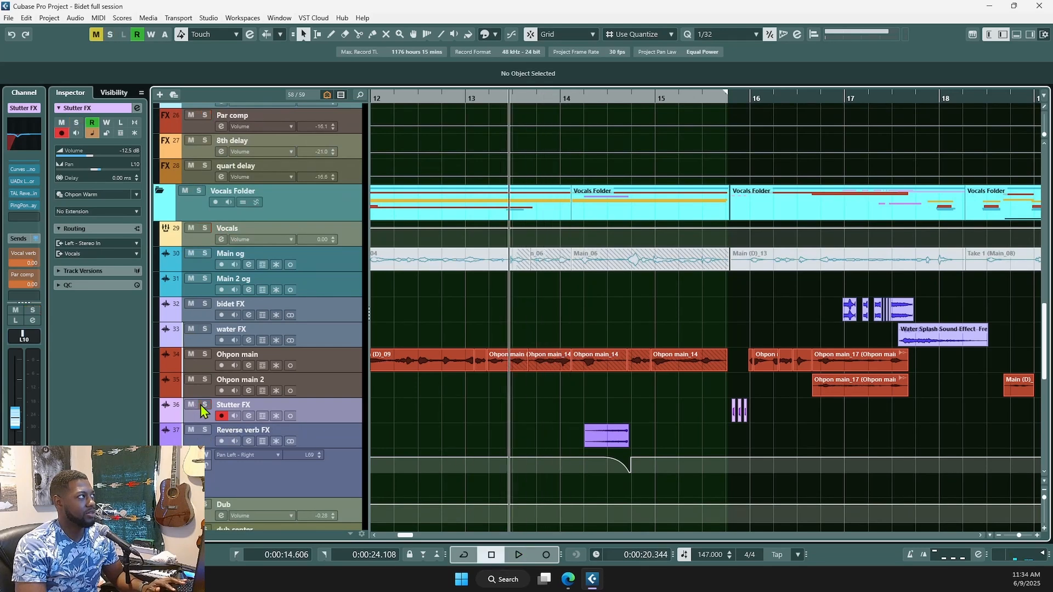
key("space")
left_click(166, 443)
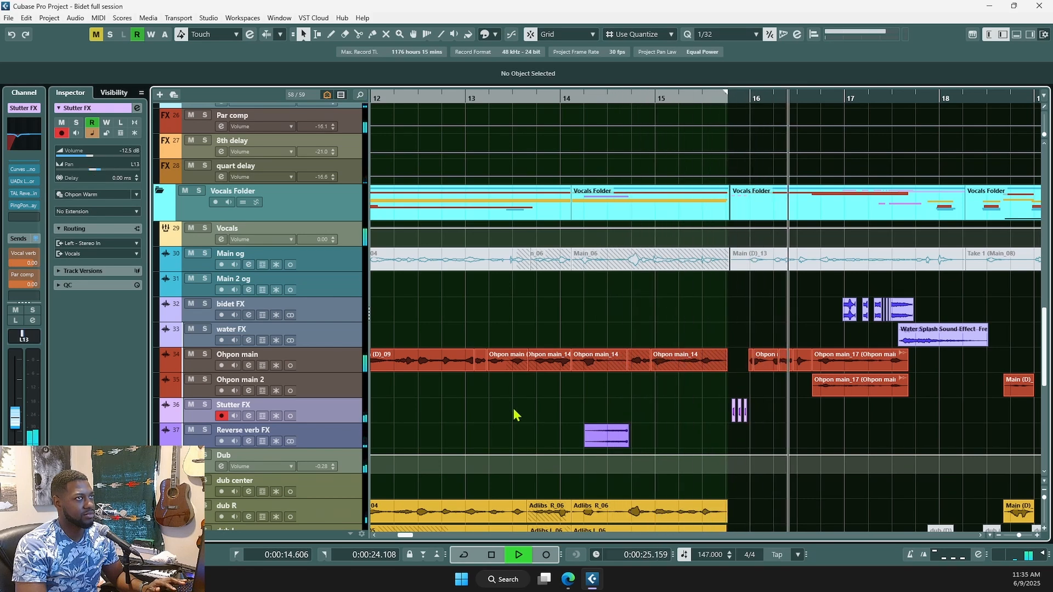
scroll(655, 411, "down", 3)
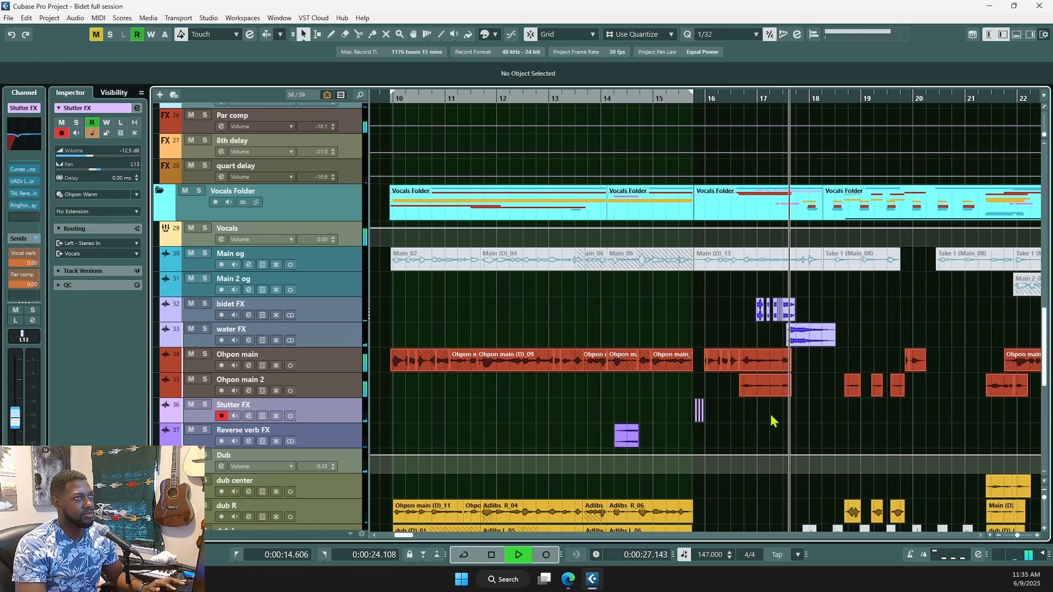
key("space")
scroll(779, 420, "up", 6)
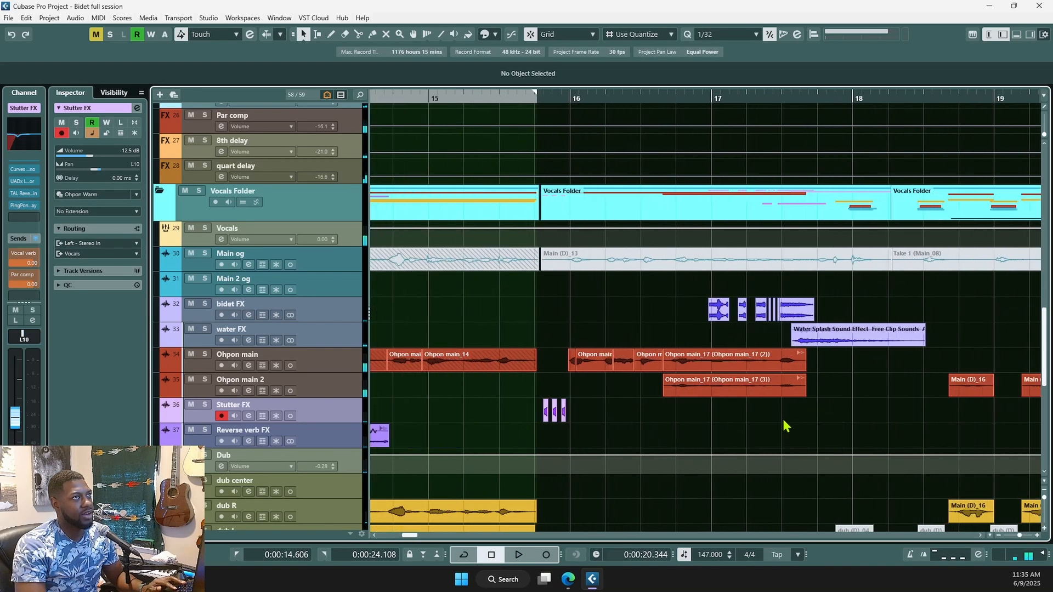
scroll(785, 430, "up", 2)
scroll(678, 422, "right", 2)
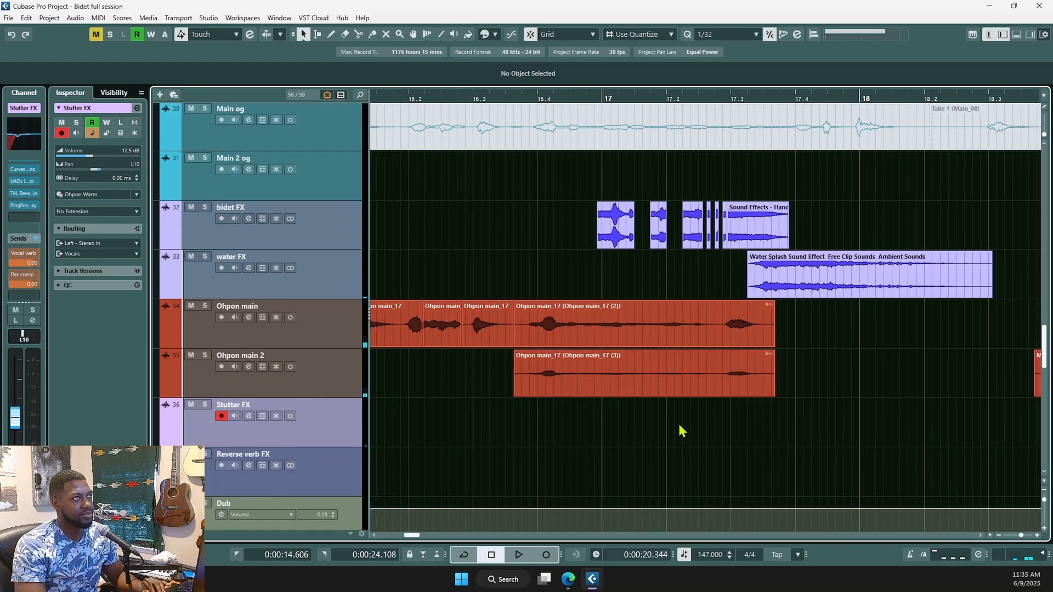
- Solo bidet FX and water FX and audition them from just before bar 17
left_click(585, 261)
left_click(315, 231)
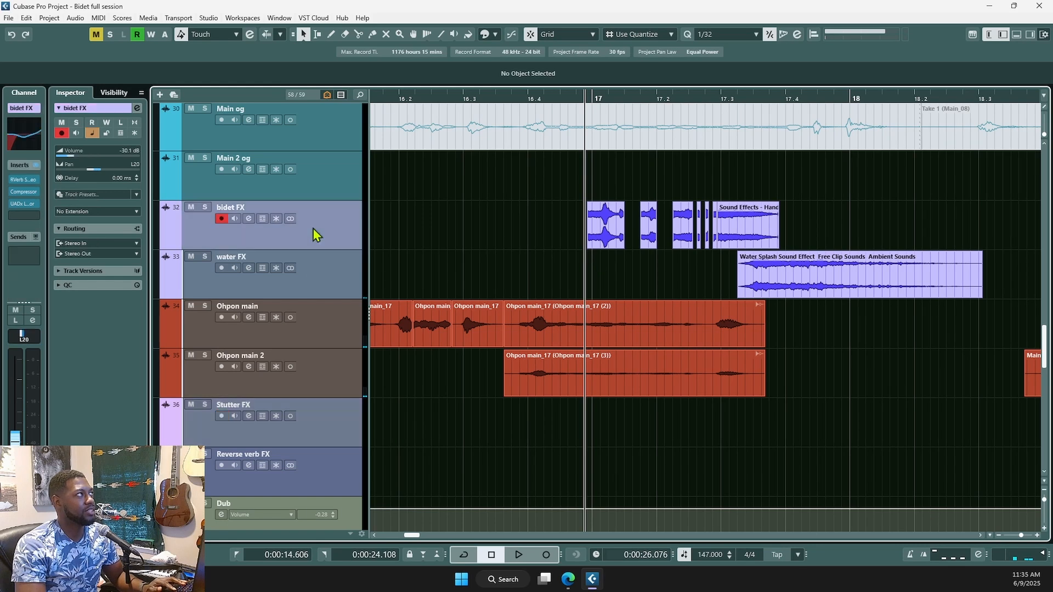
left_click(315, 277, "shift")
left_click(205, 208)
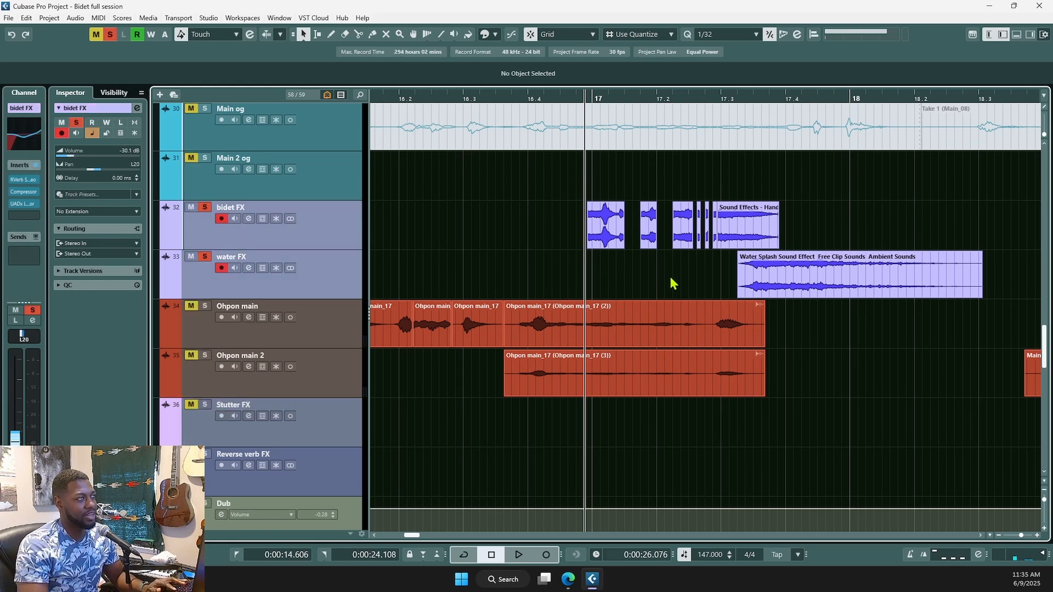
key("space")
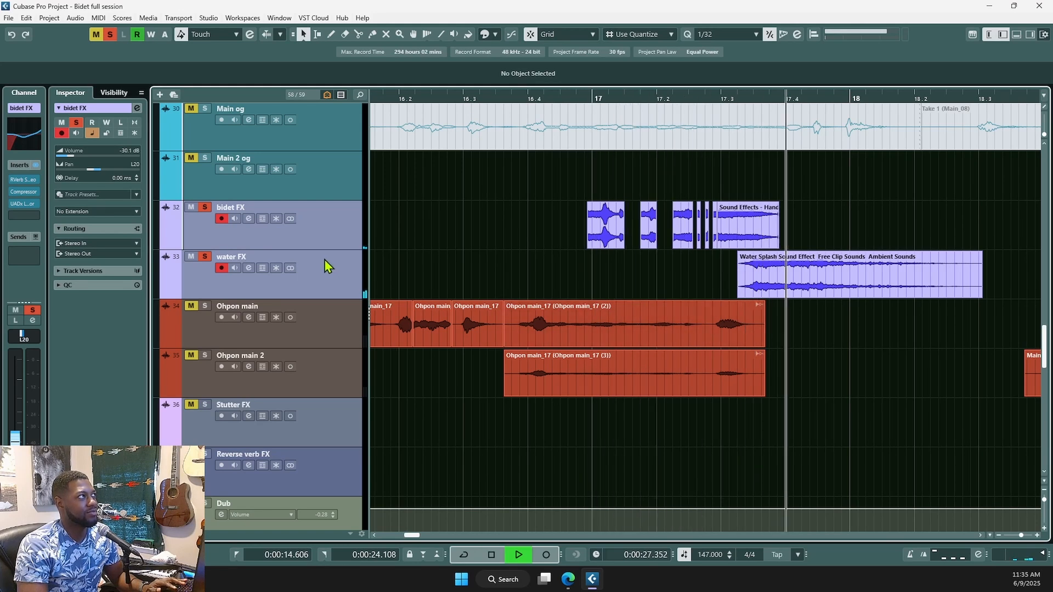
key("space")
- Set bidet FX volume to -23.6 dB and lower water FX to -14.9 dB
left_click(334, 230)
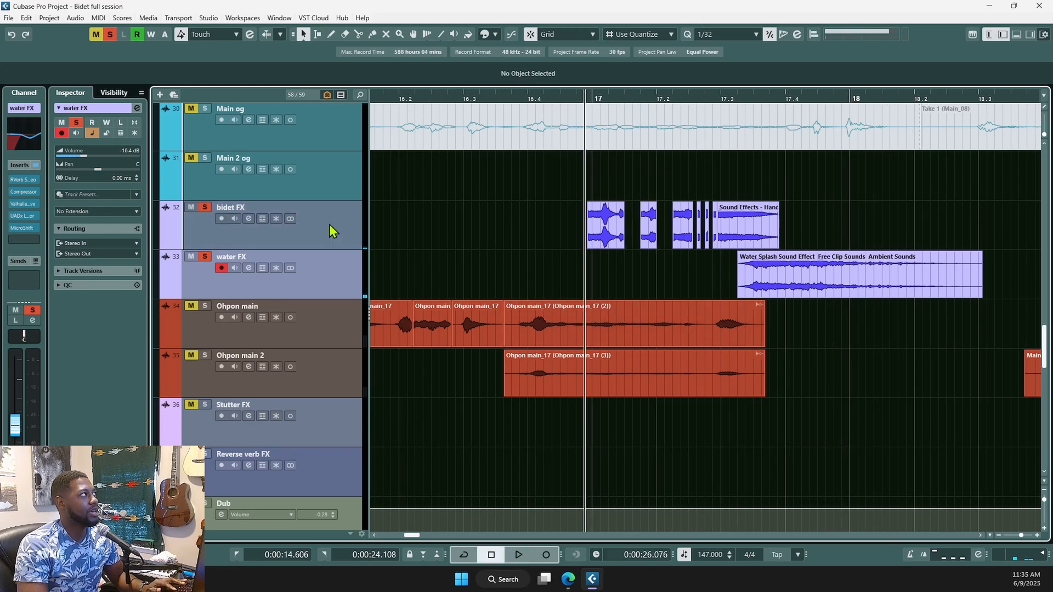
left_click(116, 159, "ctrl")
key("space")
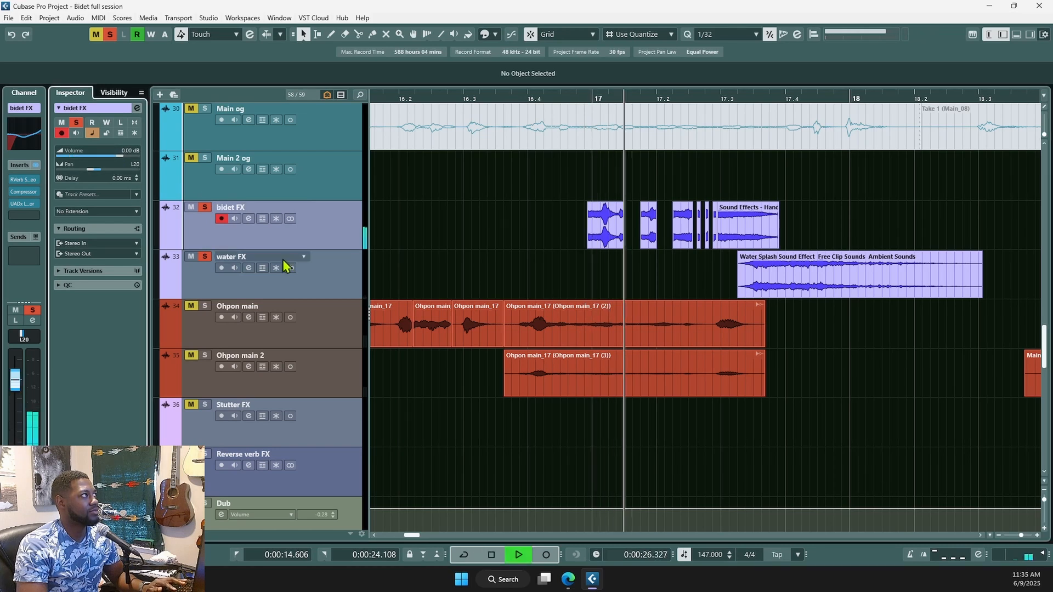
key("space")
left_click(339, 269)
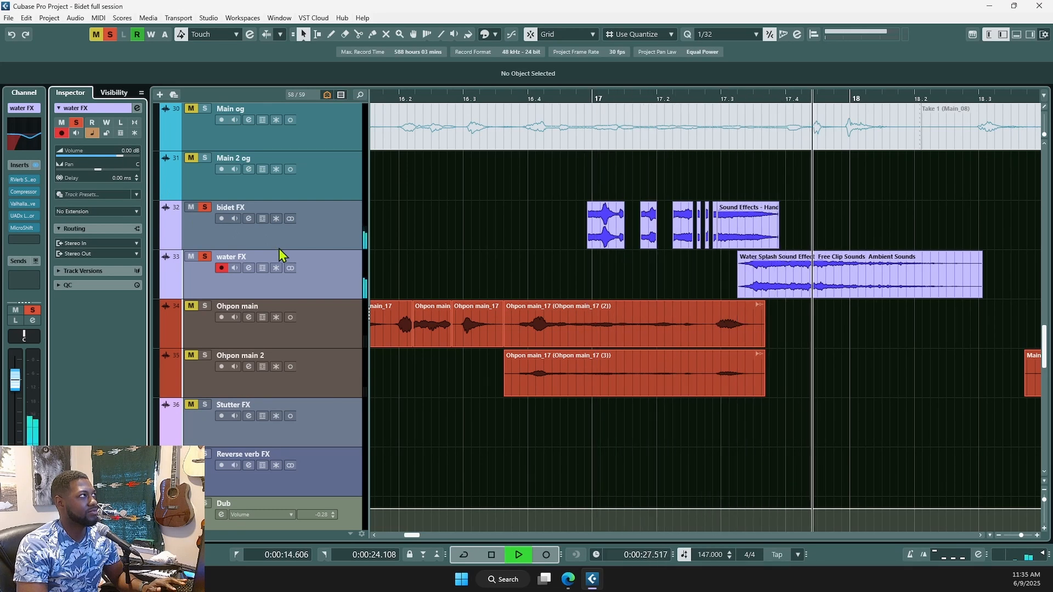
key("space")
left_click_drag(119, 156, 71, 170)
- Audition again, unsolo bidet FX and water FX, and return the playhead before bar 16
left_click(308, 235)
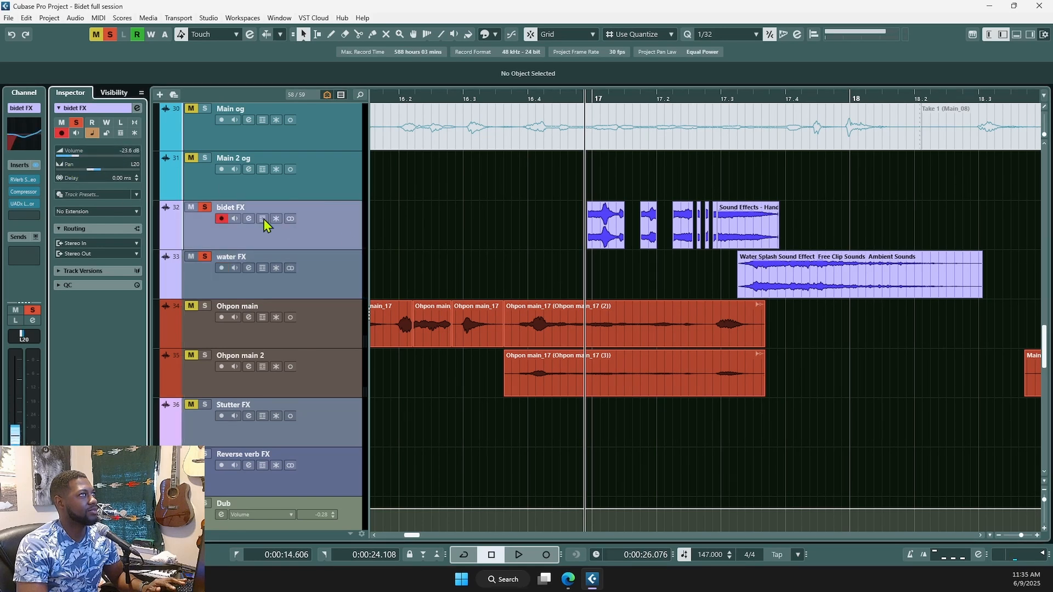
key("space")
key("space")
left_click(321, 280, "ctrl")
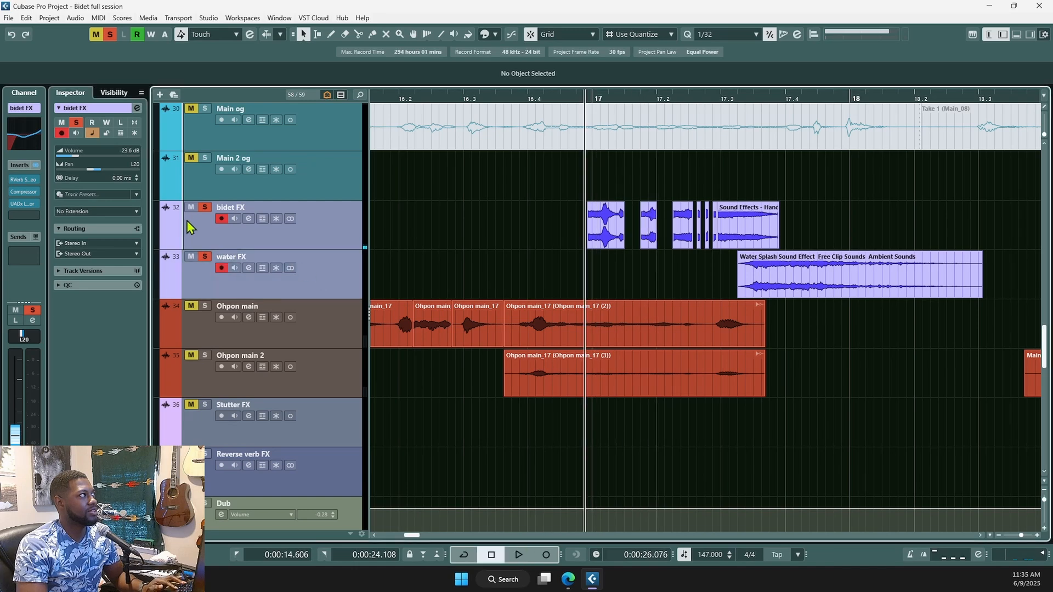
left_click(204, 207)
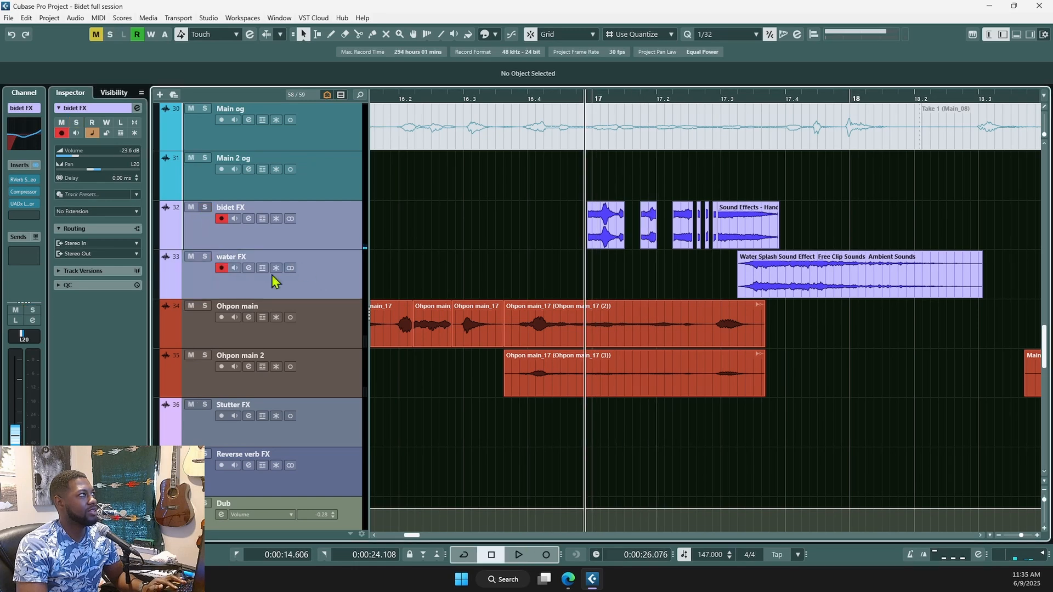
left_click(512, 436)
scroll(653, 434, "down", 1)
scroll(653, 434, "down", 1)
left_click(453, 387)
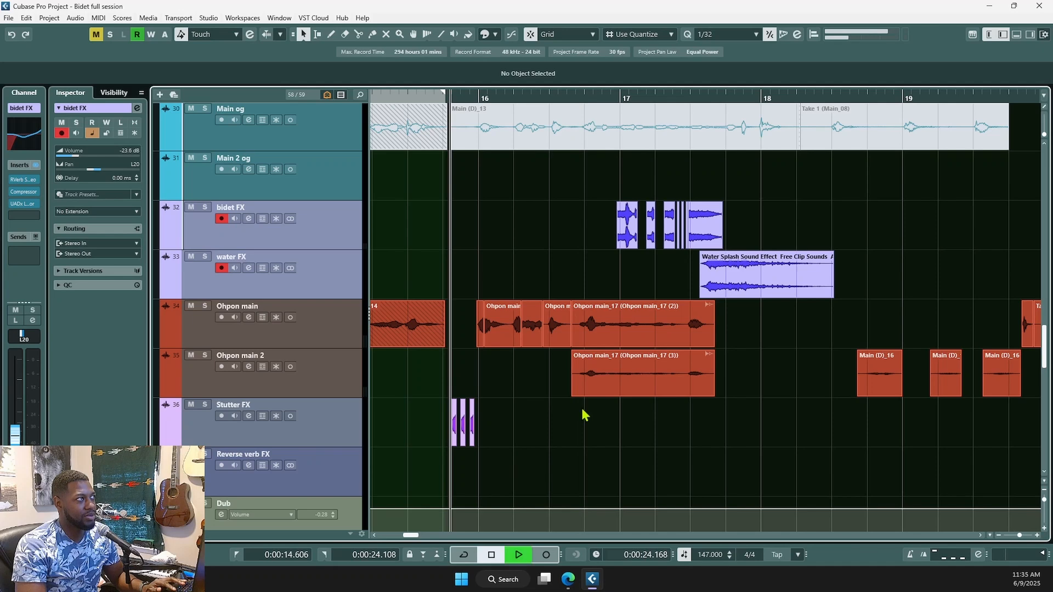
- Stop playback and select the Ohpon main_17 (2) clip and the Ohpon main track
key("space")
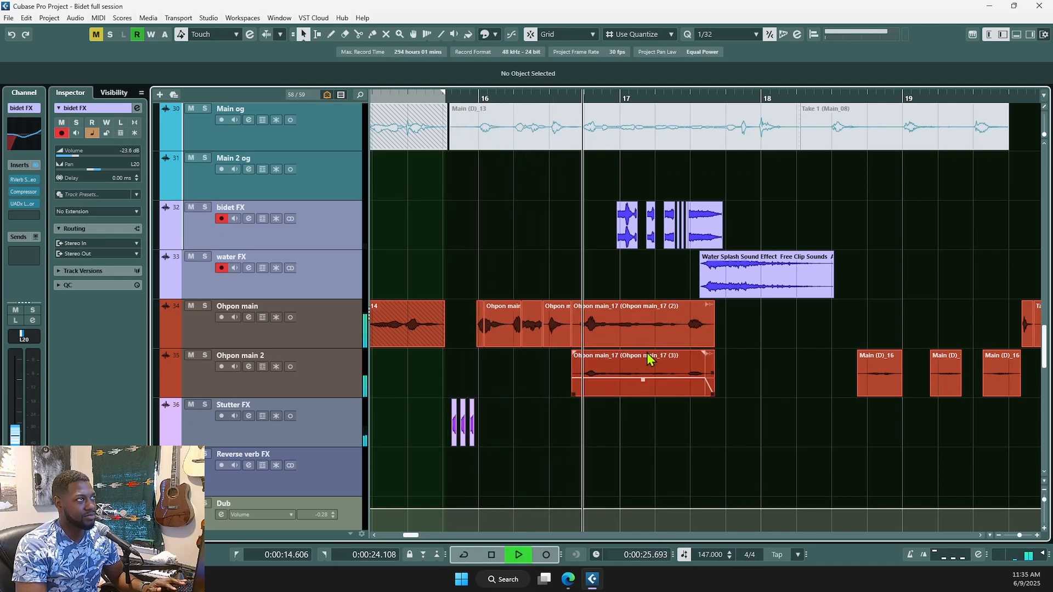
key("space")
scroll(658, 428, "up", 1)
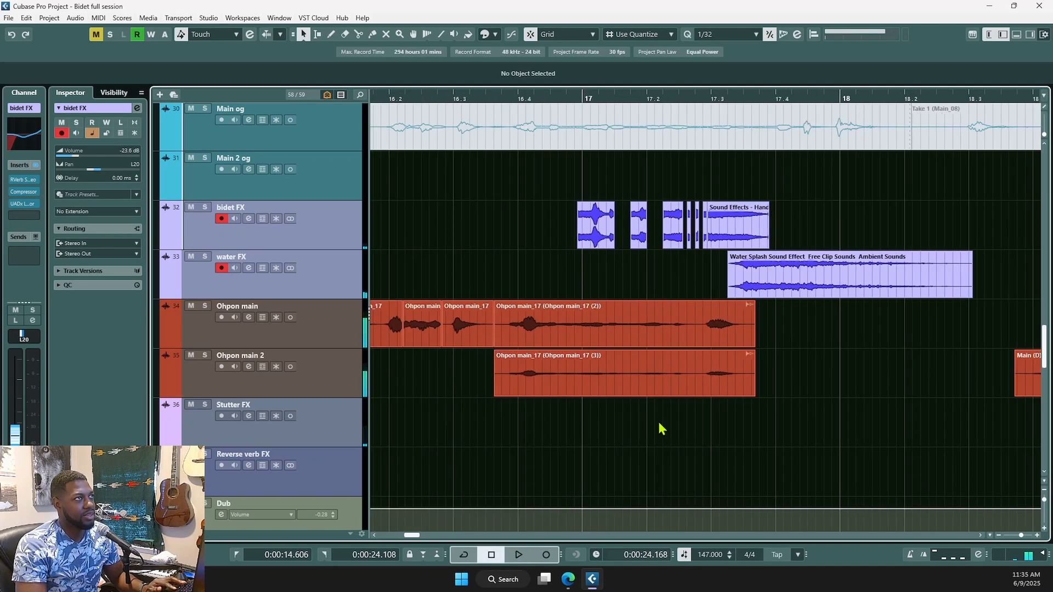
left_click(603, 337)
scroll(624, 377, "down", 1)
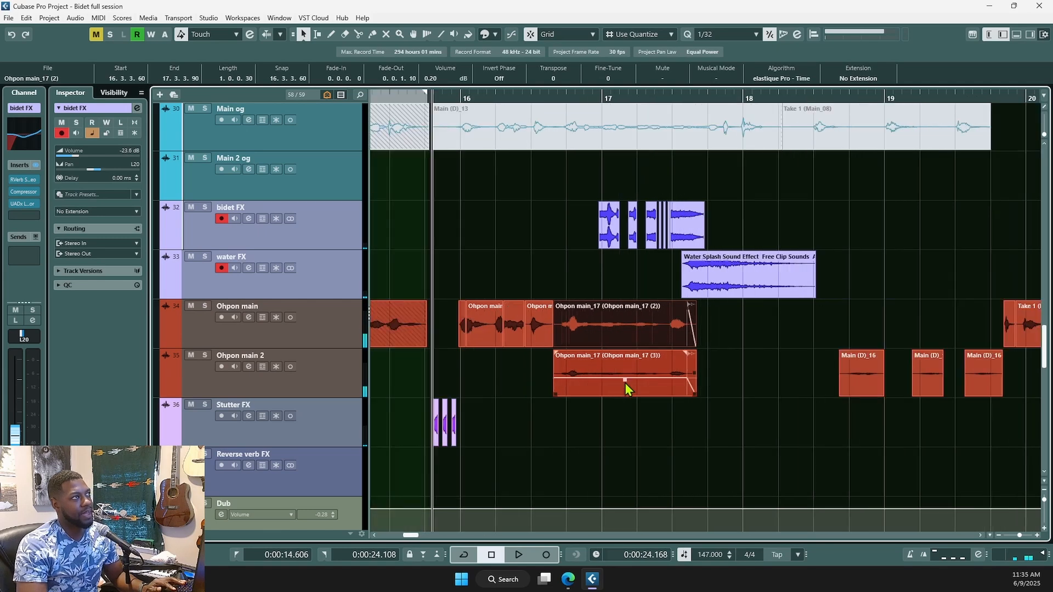
scroll(471, 393, "down", 1)
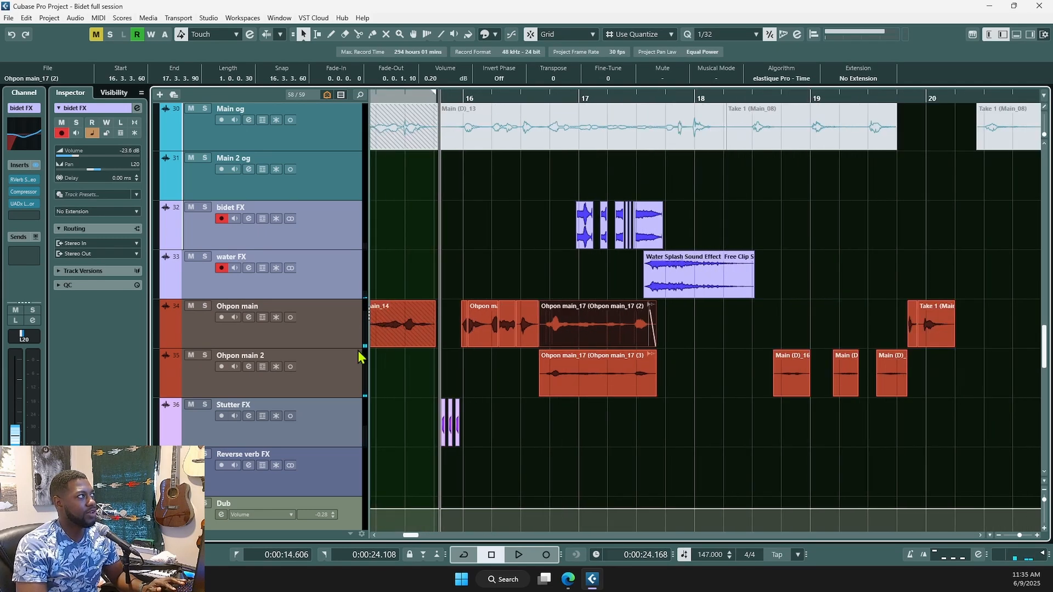
left_click(349, 345)
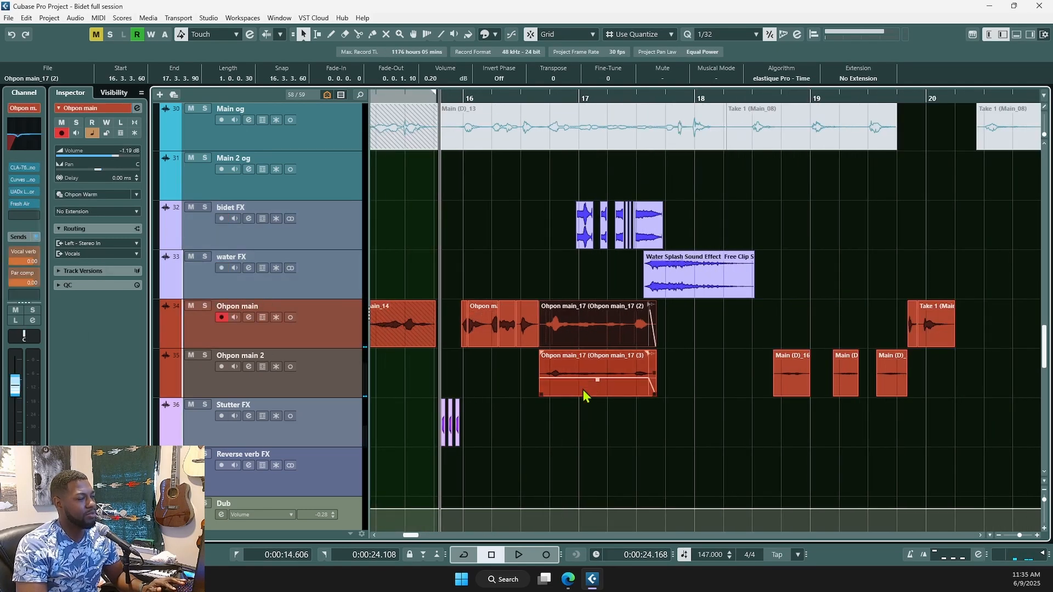
scroll(584, 409, "up", 1)
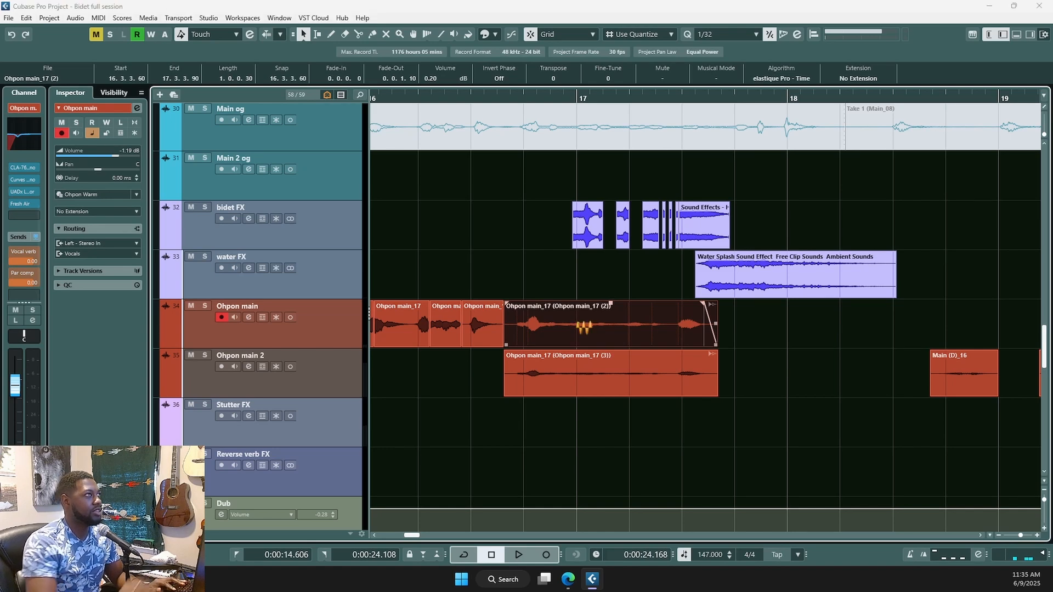
- Review the Ohpon main_17 (2) clip's Direct Offline Processing with F7, then close it
key("F7")
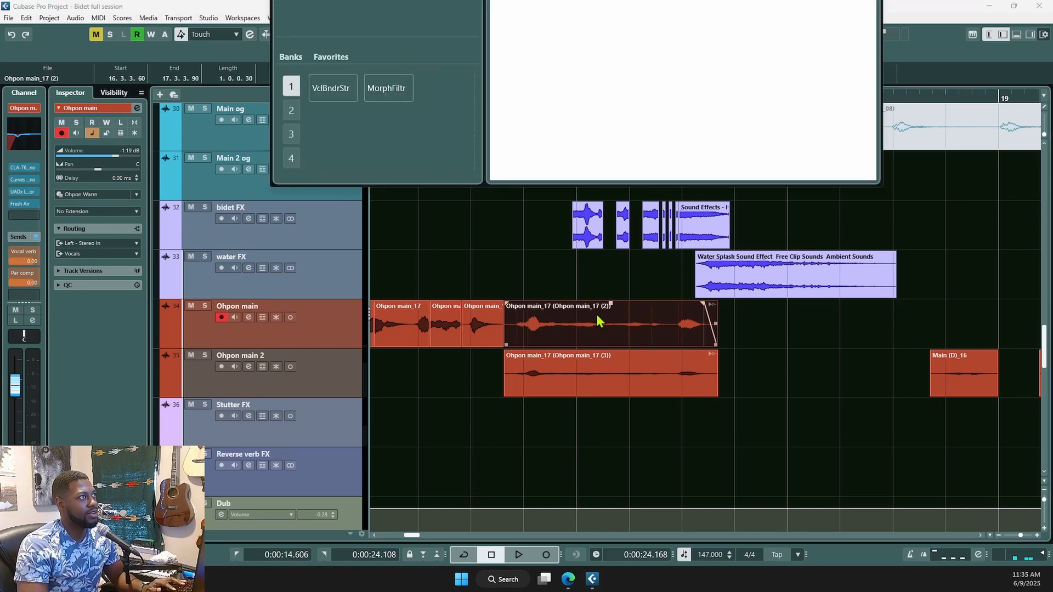
left_click_drag(609, 2, 601, 203)
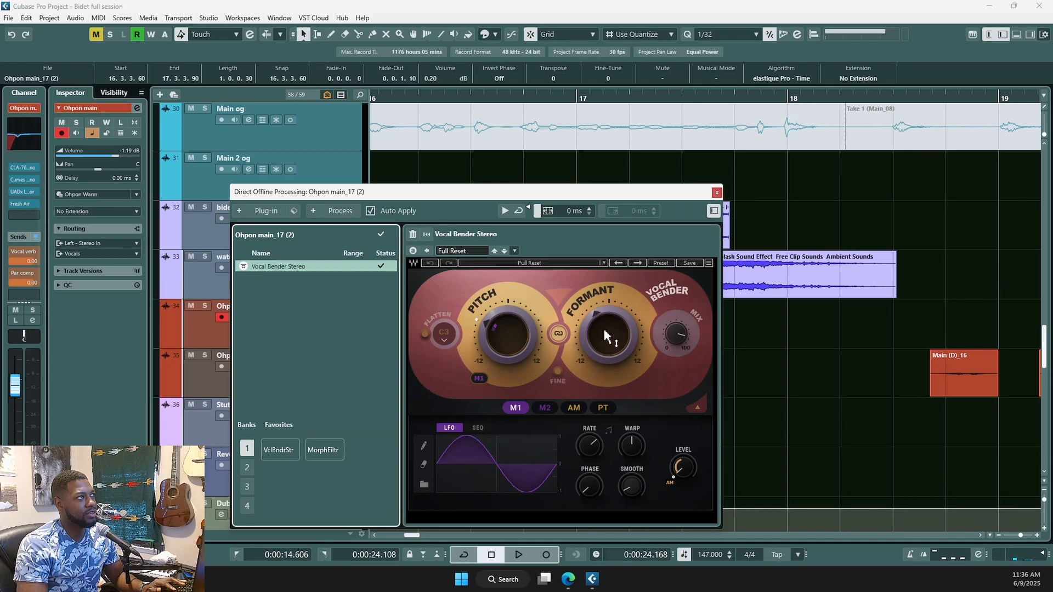
mouse_move(608, 356)
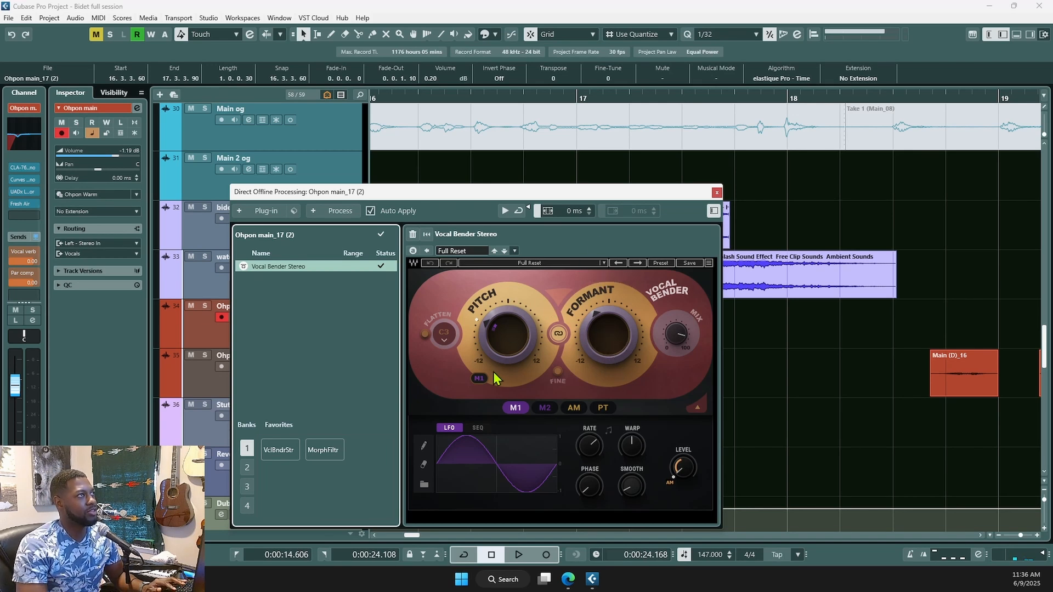
left_click(717, 193)
- Lower the Ohpon main_17 (3) clip volume to -8.17 dB and close Little AlterBoy
left_click(607, 375)
left_click_drag(607, 375, 605, 381)
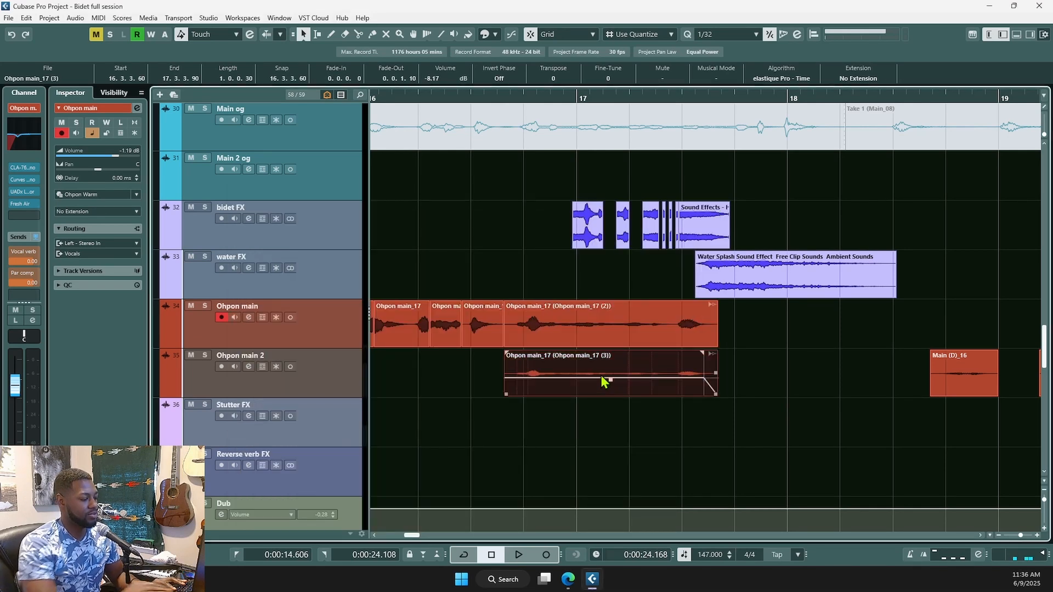
key("7")
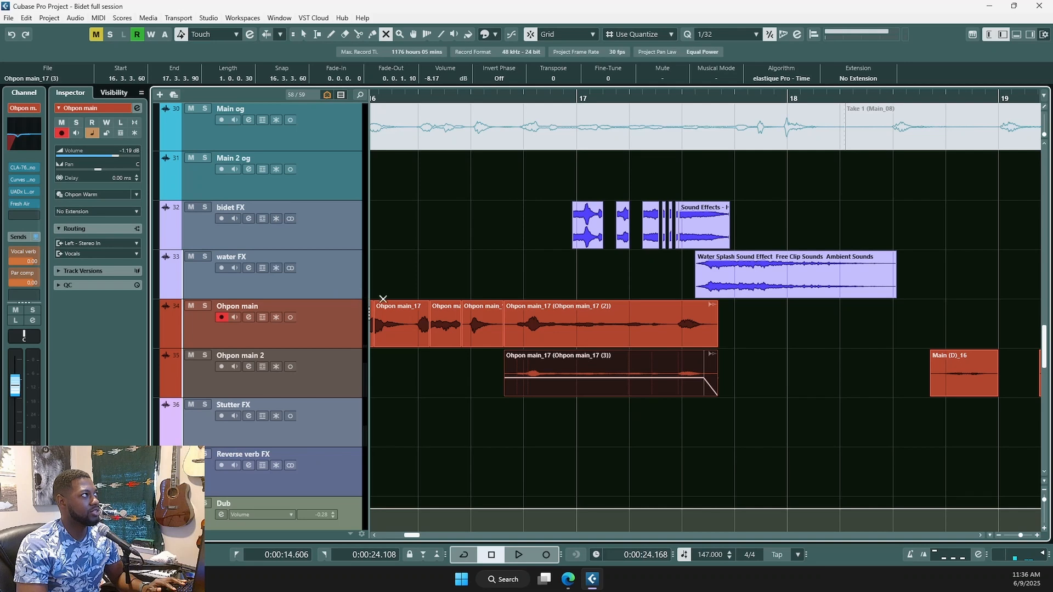
right_click(564, 376)
left_click(524, 413)
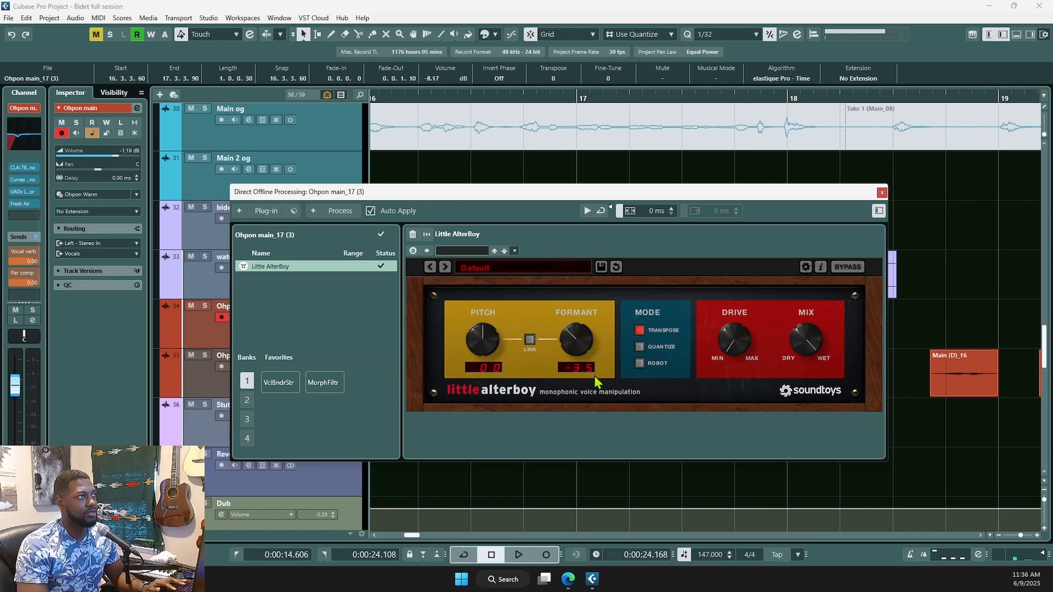
left_click(881, 194)
scroll(721, 405, "down", 6)
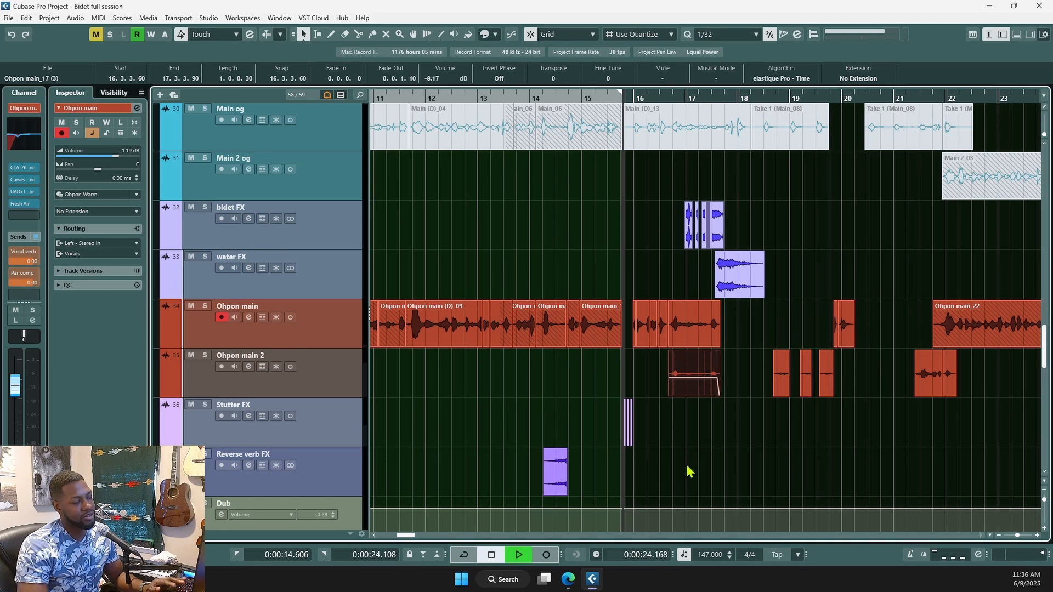
- Play the section from bar 16, zoom out over the project, and open the MixConsole with F3
key("space")
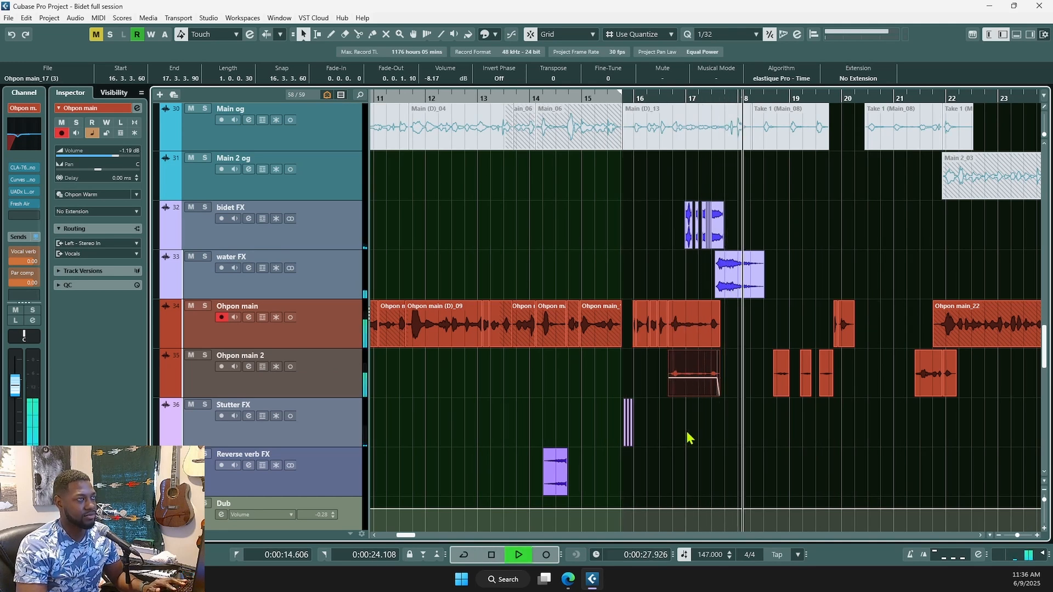
key("space")
scroll(666, 431, "down", 2)
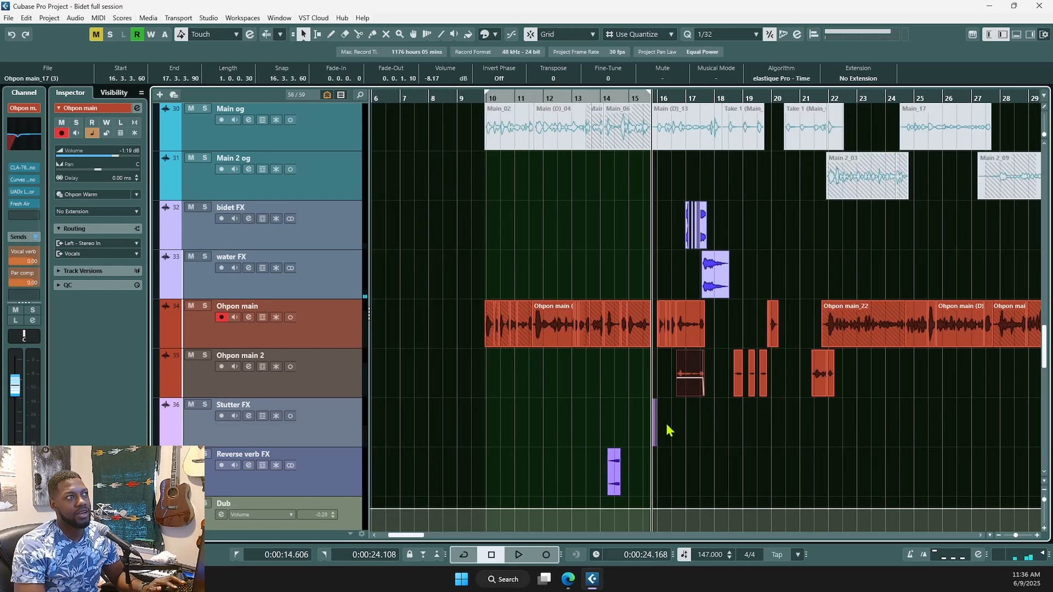
scroll(670, 430, "down", 3)
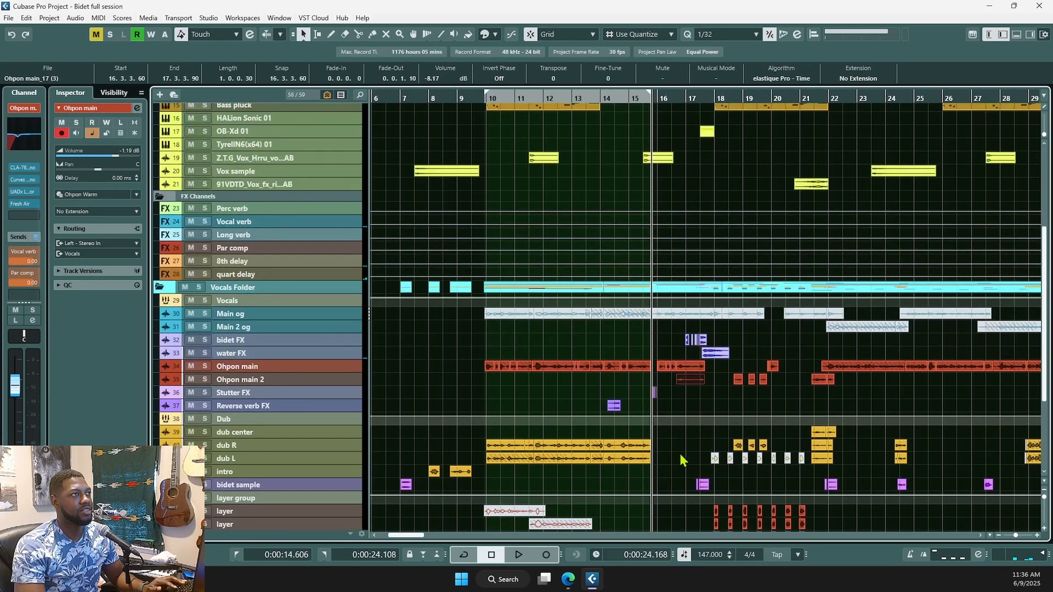
scroll(683, 460, "down", 3)
scroll(683, 452, "down", 3)
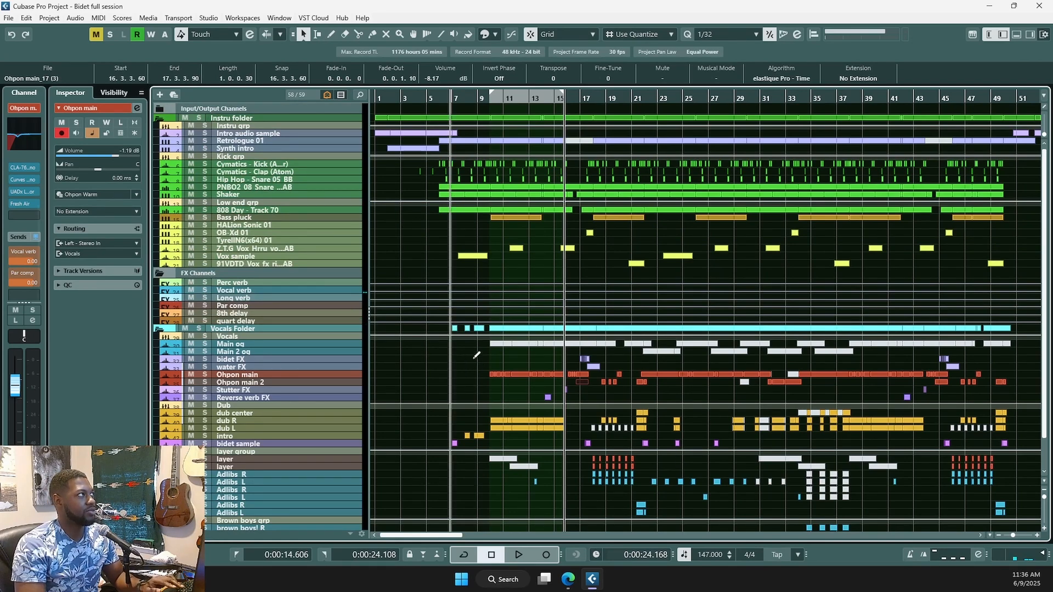
key("F3")
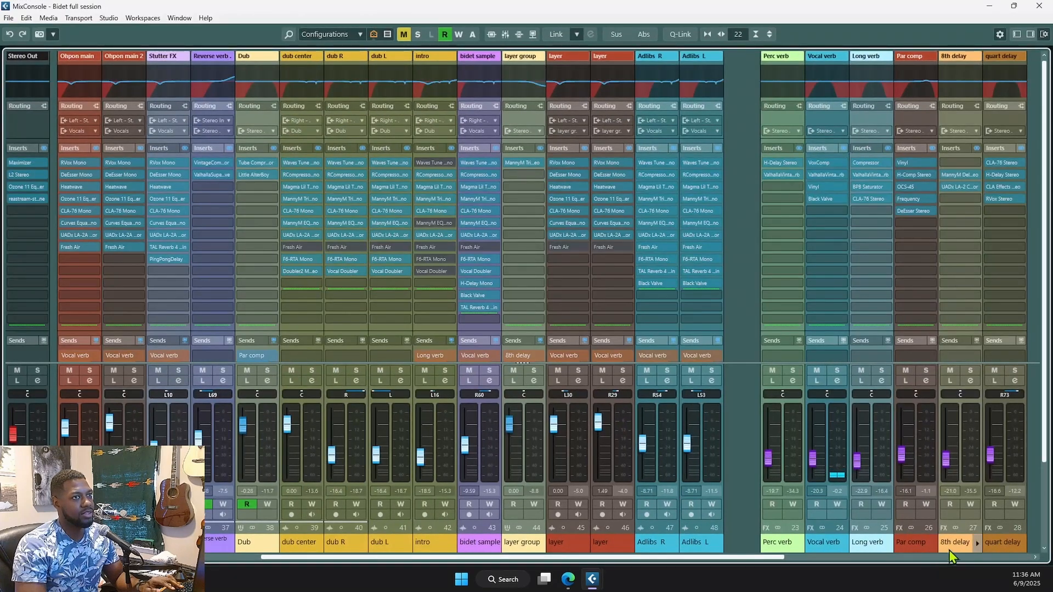
- Inspect the 8th delay channel's MannyM Delay and LA-2 inserts, then return to the project window
left_click(950, 550)
left_click(960, 175)
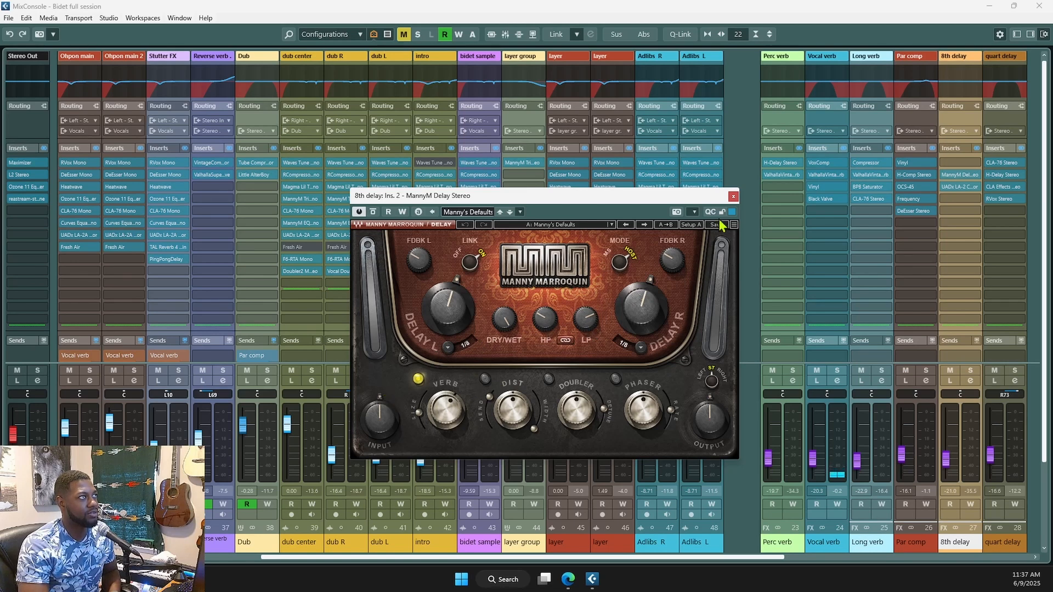
left_click(733, 197)
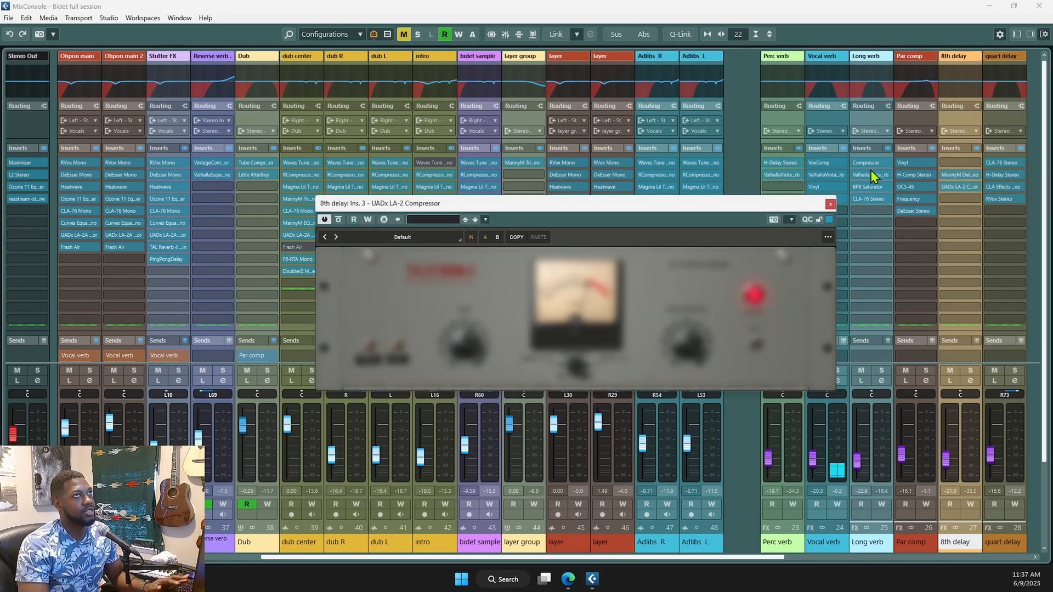
left_click(829, 205)
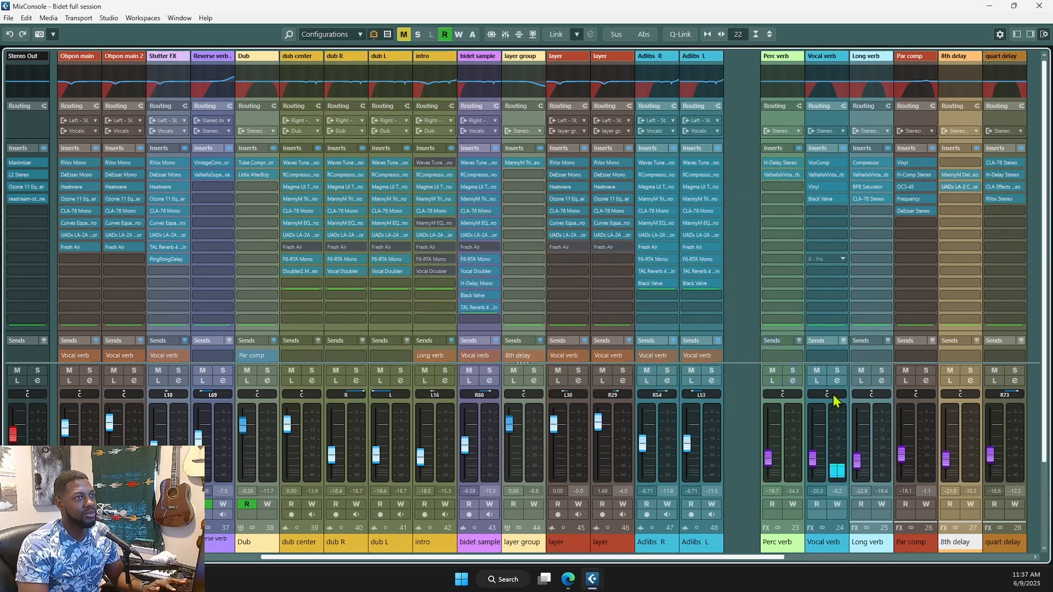
key("F3")
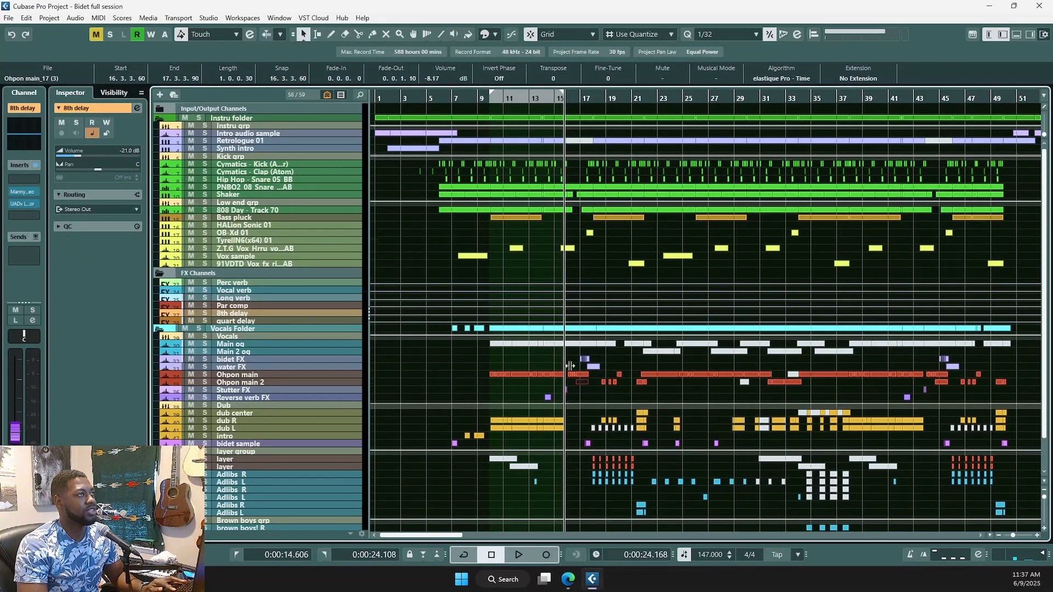
key("g")
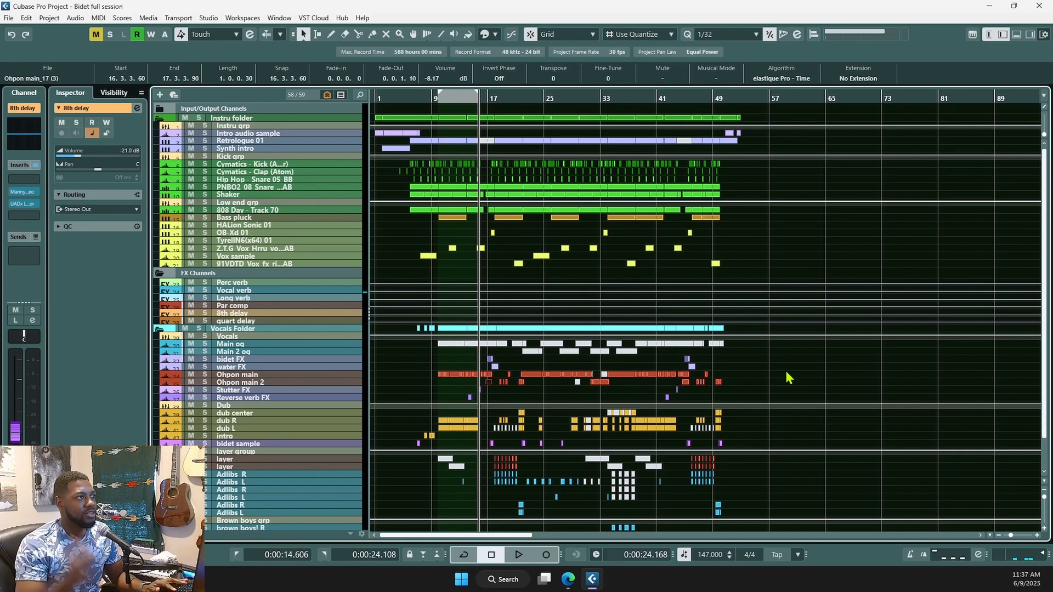
left_click(435, 366)
key("space")
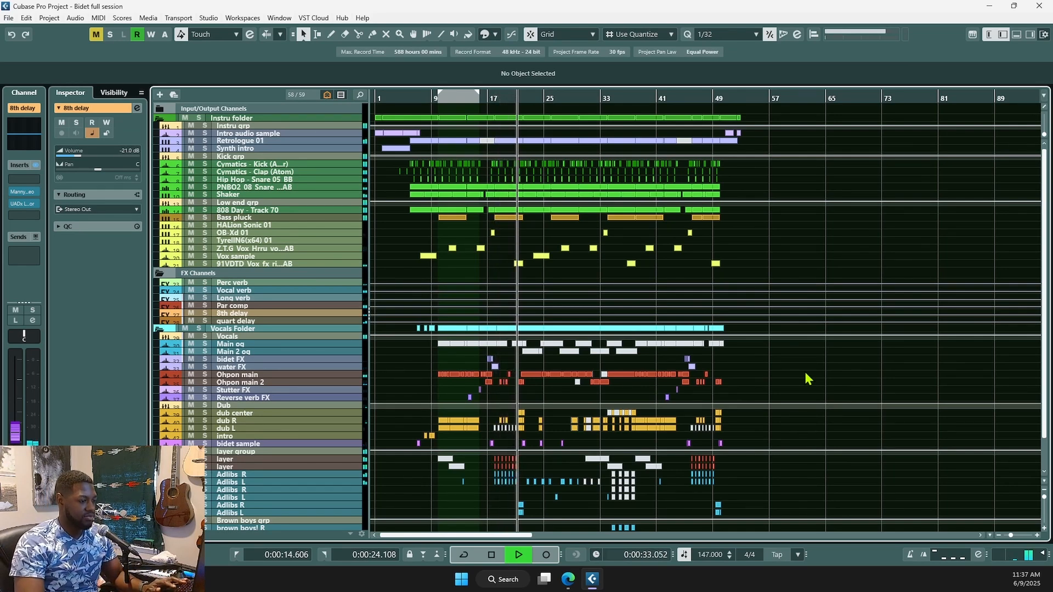
key("space")
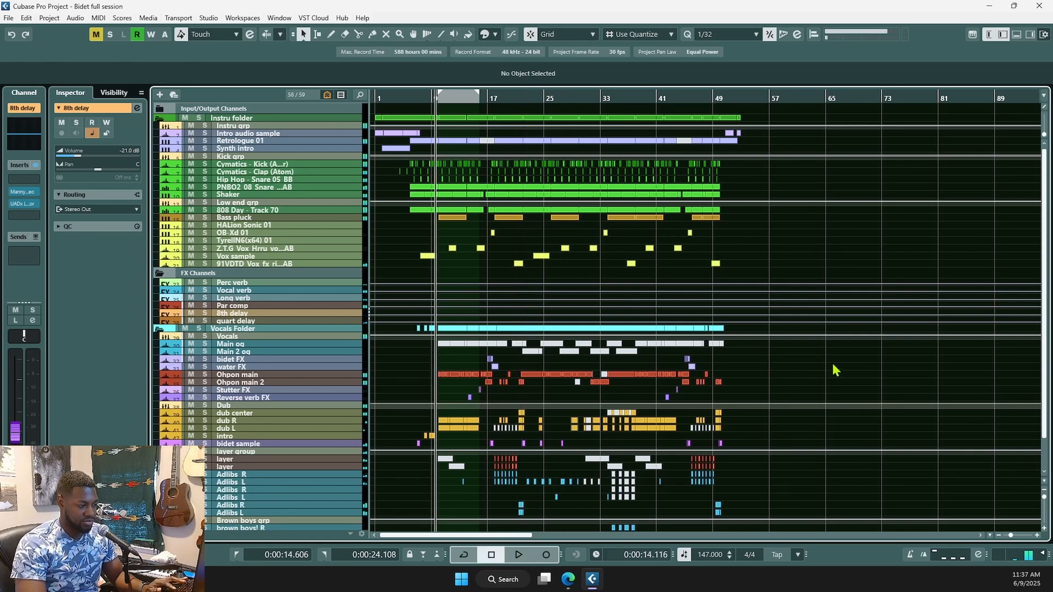